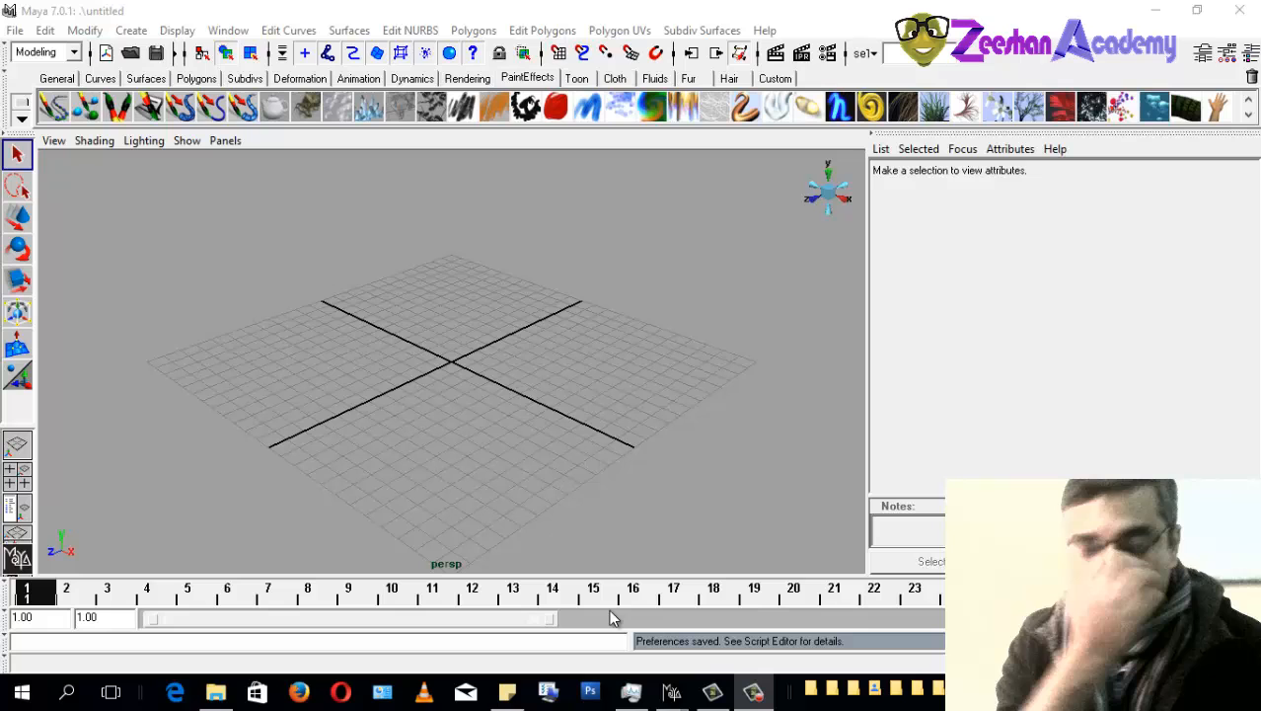
middle_click_drag(557, 463, 575, 481, "alt")
left_click_drag(518, 425, 523, 414, "alt")
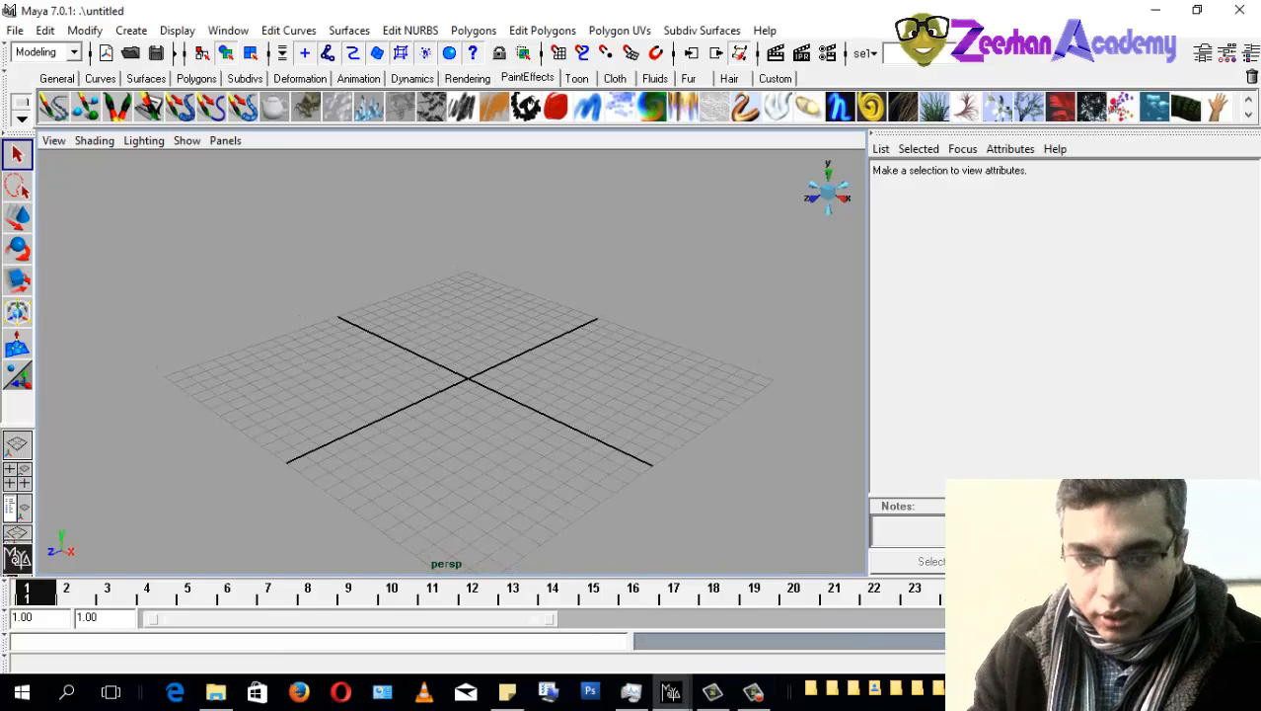
left_click(753, 692)
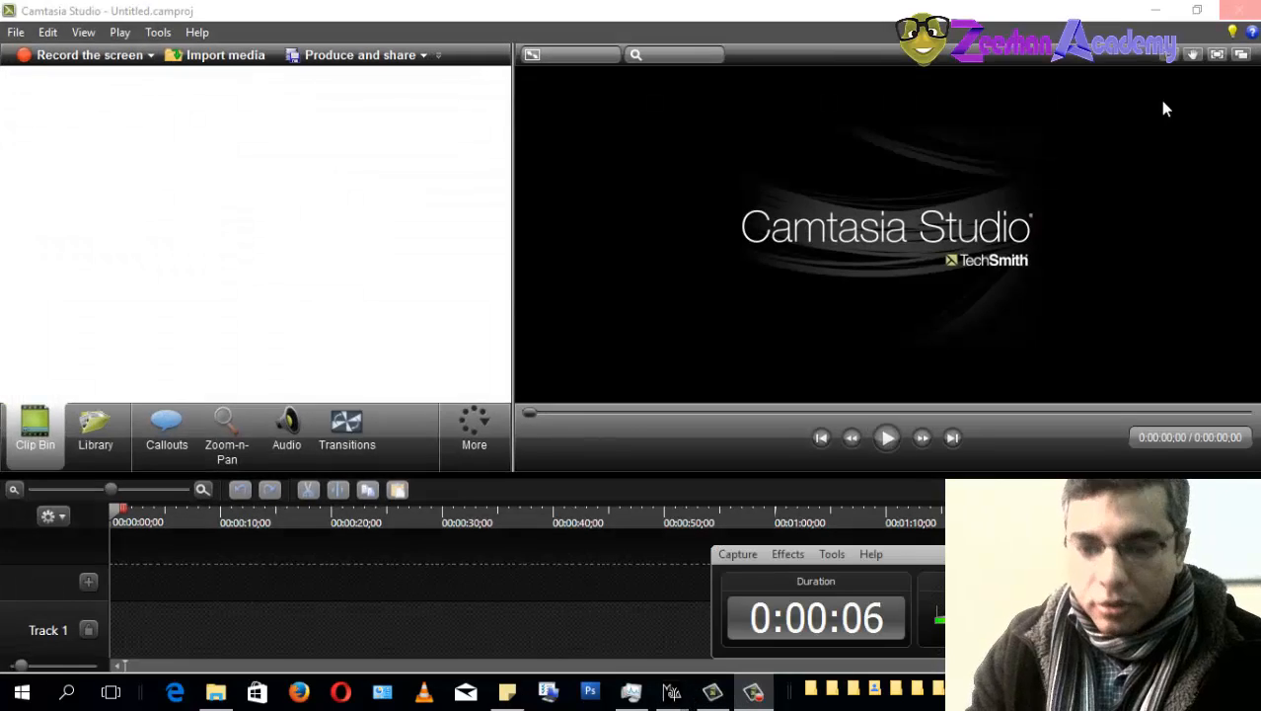
left_click(1155, 9)
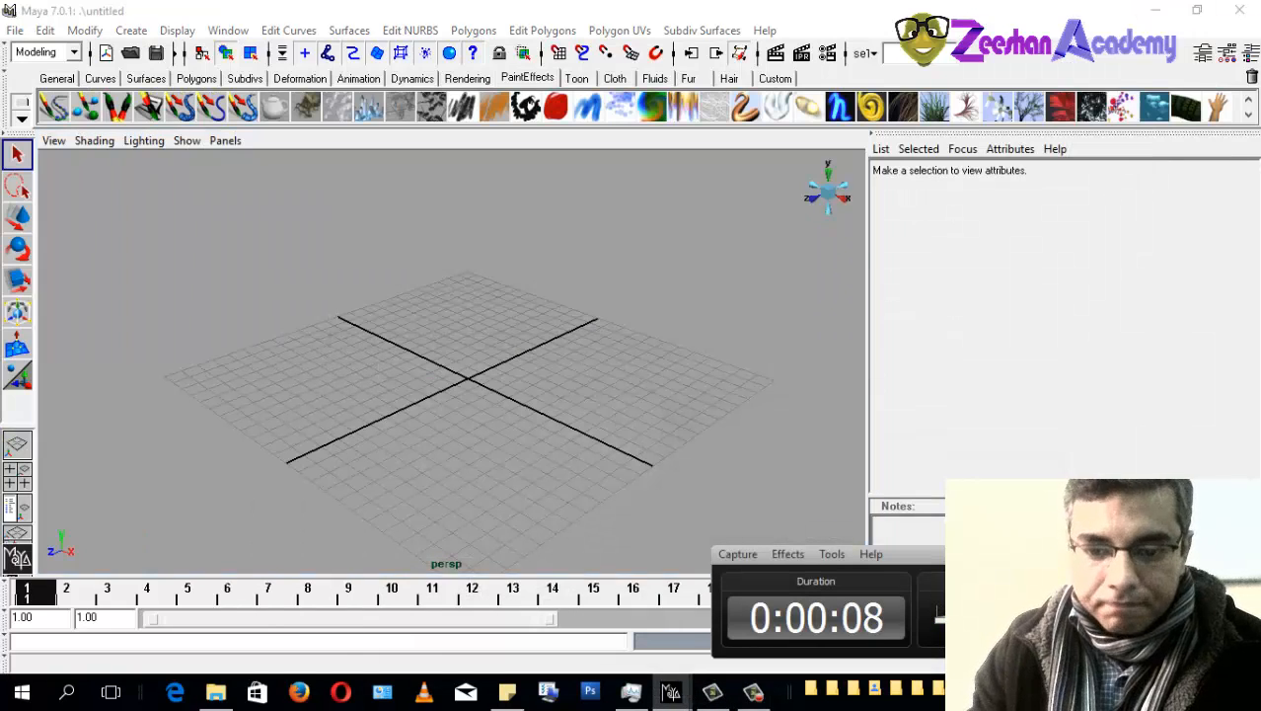
middle_click_drag(375, 477, 398, 474, "alt")
left_click_drag(508, 434, 517, 413, "alt")
middle_click_drag(518, 413, 519, 466, "alt")
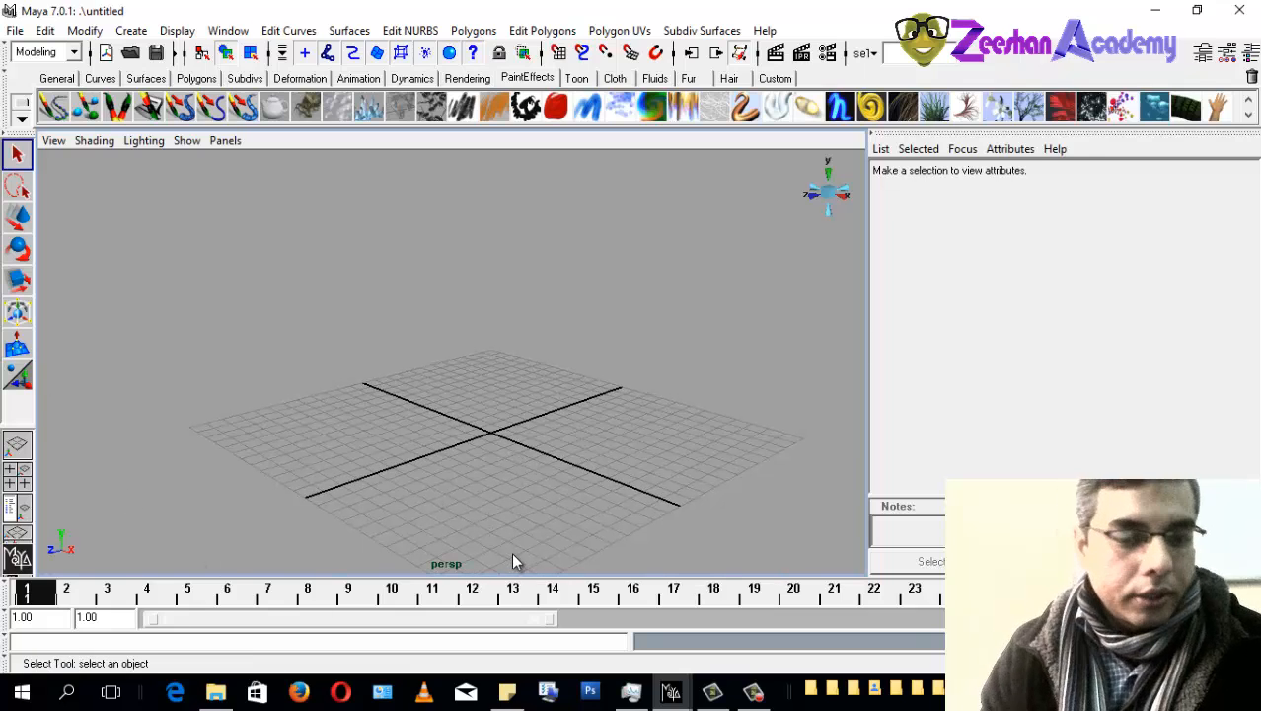
middle_click_drag(503, 464, 462, 469, "alt")
left_click_drag(442, 489, 451, 494, "alt")
right_click_drag(451, 493, 496, 481, "alt")
middle_click_drag(497, 481, 530, 452, "alt")
mouse_move(531, 461)
left_mouse_down("alt")
mouse_move(493, 485)
mouse_move(541, 469)
left_mouse_up("alt")
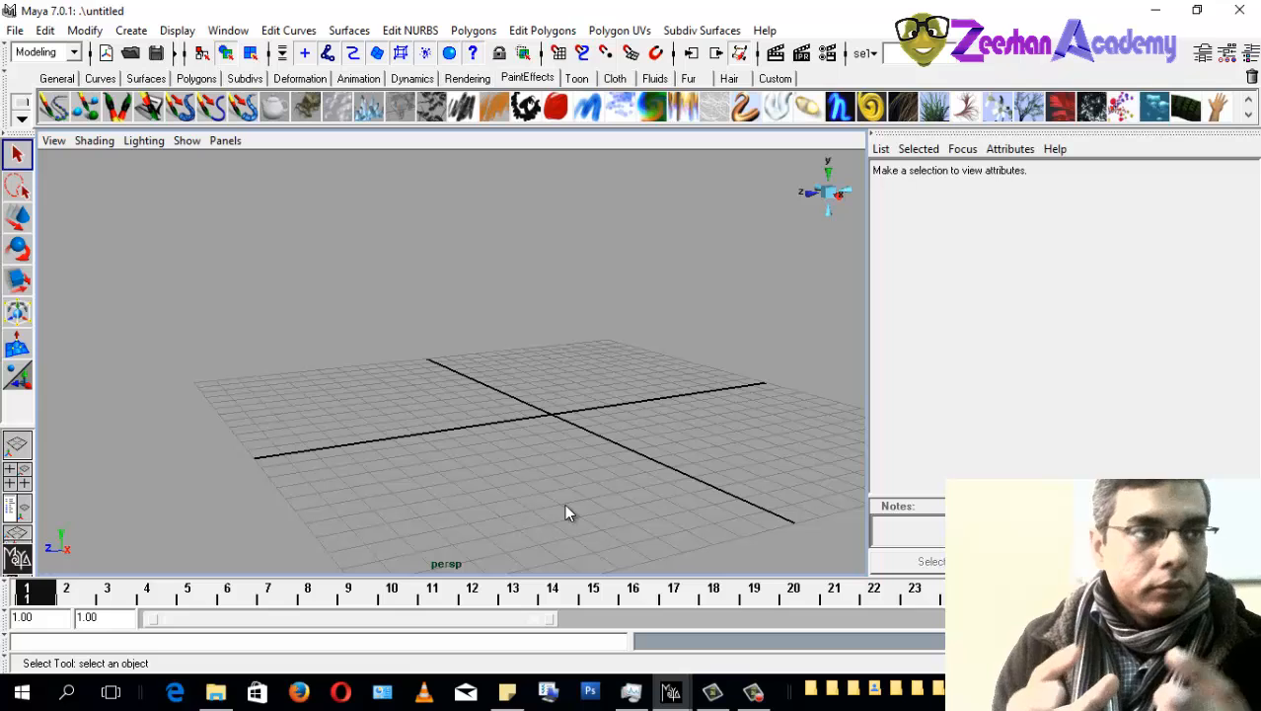
Step: Create a polygon cube at the centre of the grid in the perspective view
left_click(196, 78)
left_click(85, 106)
left_click_drag(619, 395, 656, 460, "alt")
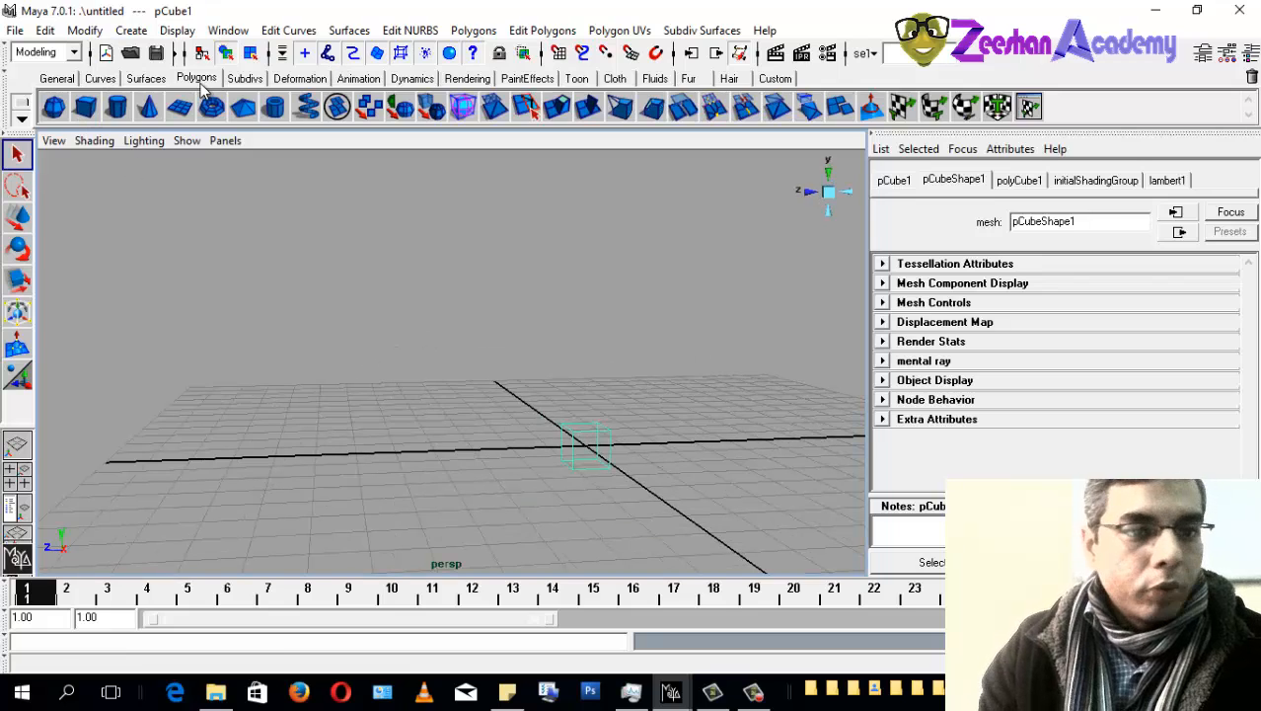
left_click_drag(514, 462, 641, 454, "alt")
middle_click_drag(573, 454, 549, 426, "alt")
scroll(549, 427, "up", 3)
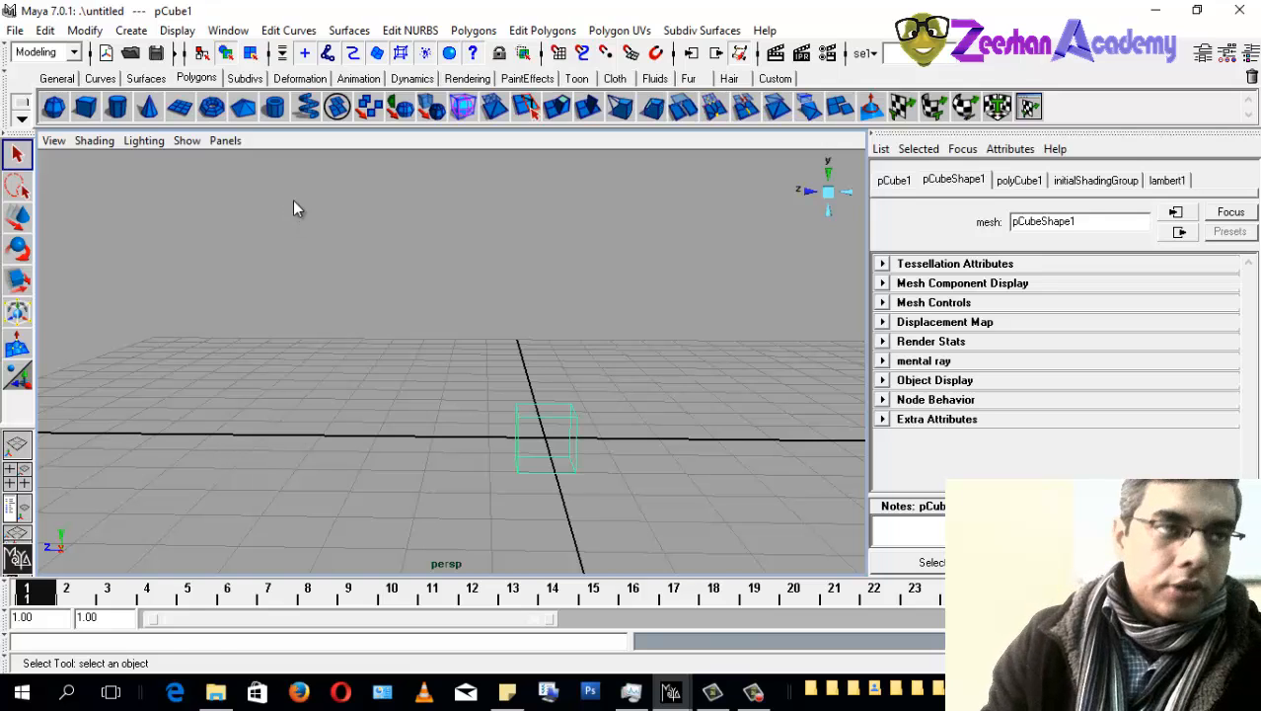
Step: Look through the tool sets from Surfaces to Fluids and examine the polygon and subdiv primitives that can be created
left_click(146, 78)
left_click(197, 78)
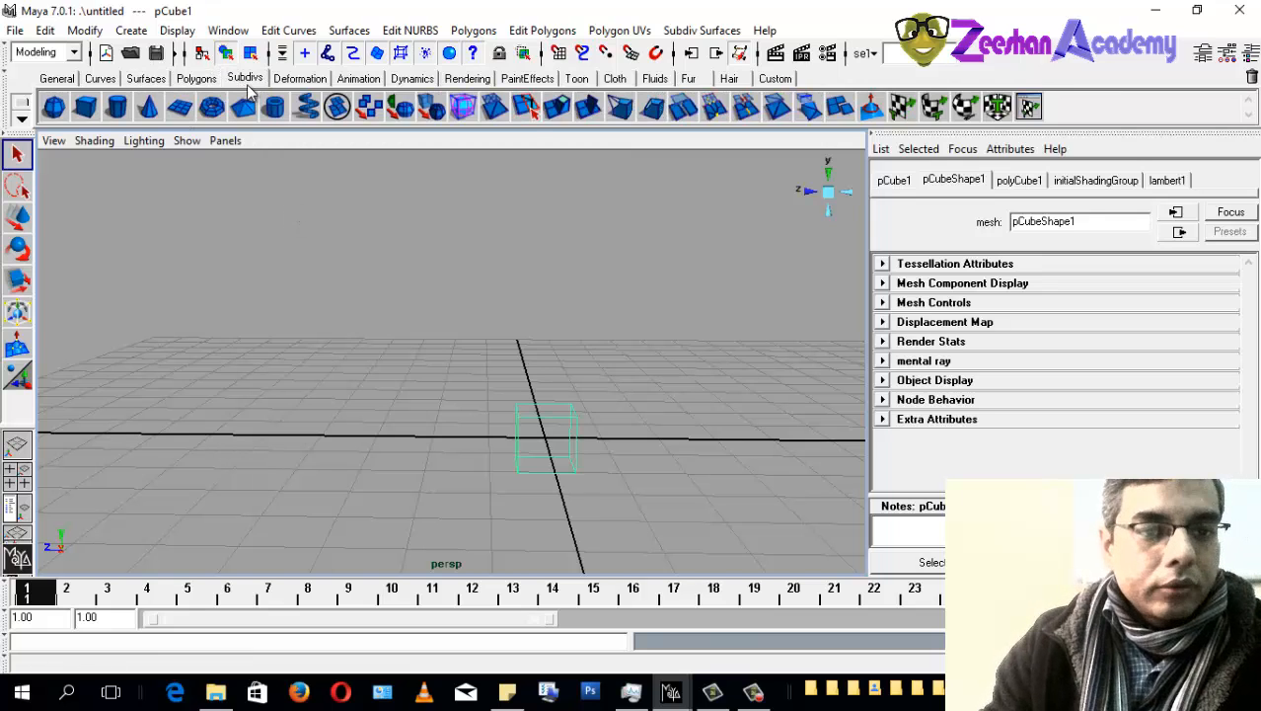
left_click(245, 78)
left_click(412, 78)
left_click(467, 78)
left_click(528, 78)
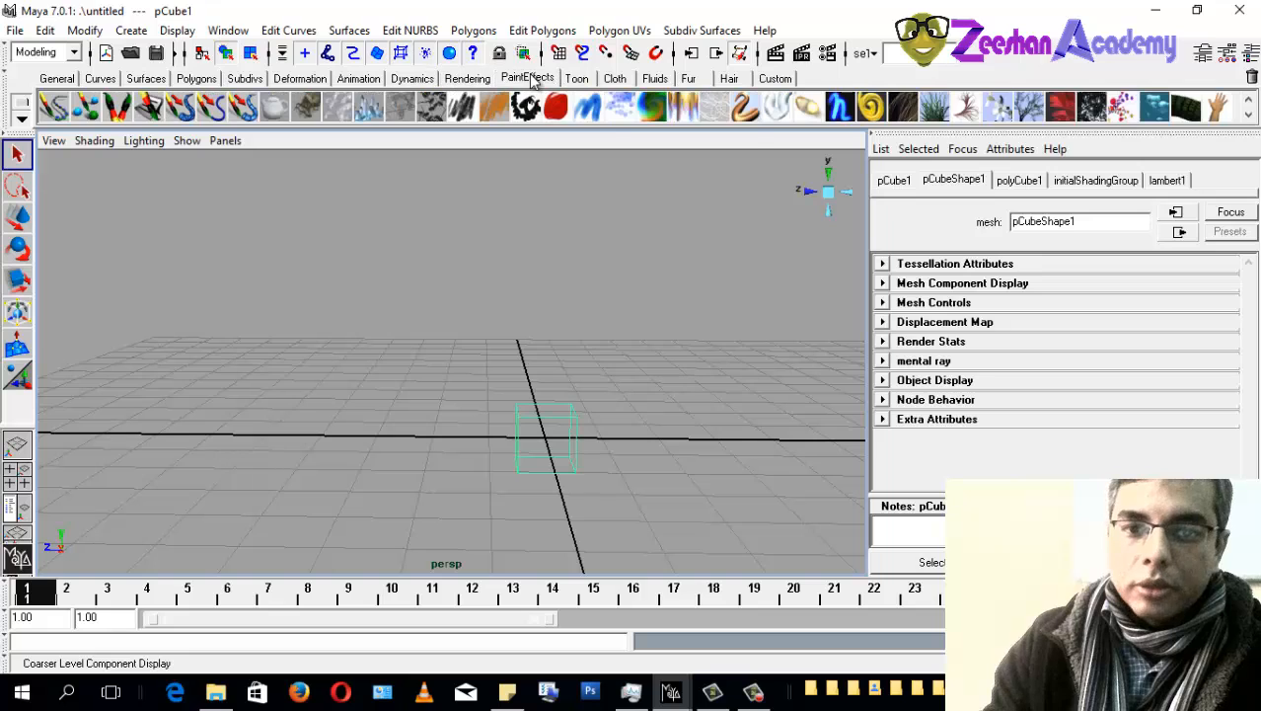
left_click(577, 78)
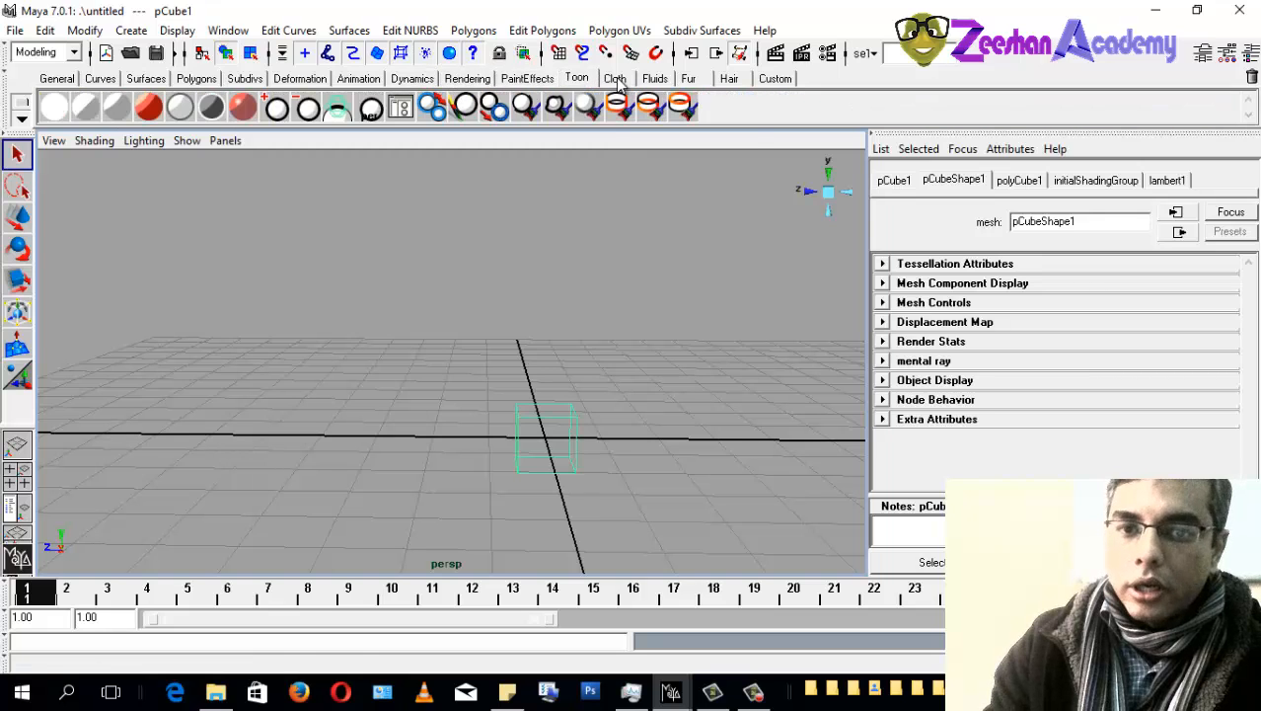
left_click(615, 78)
left_click(655, 78)
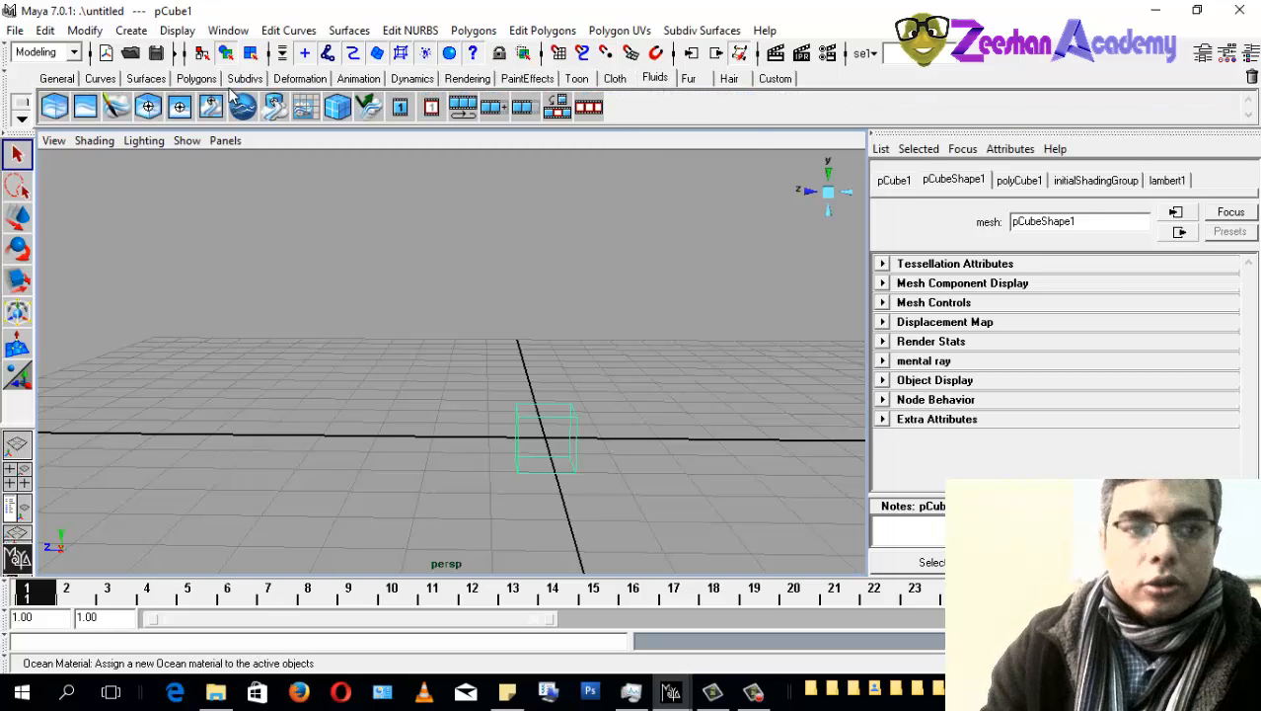
left_click(132, 32)
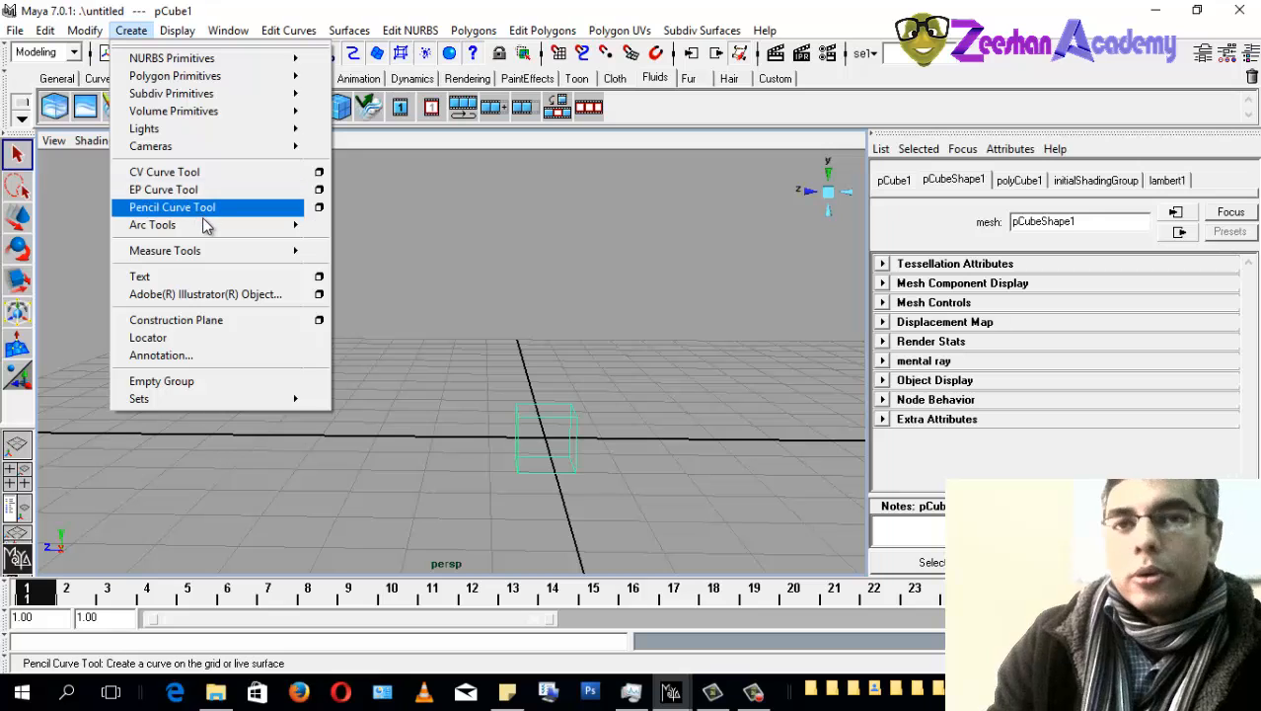
left_click(138, 36)
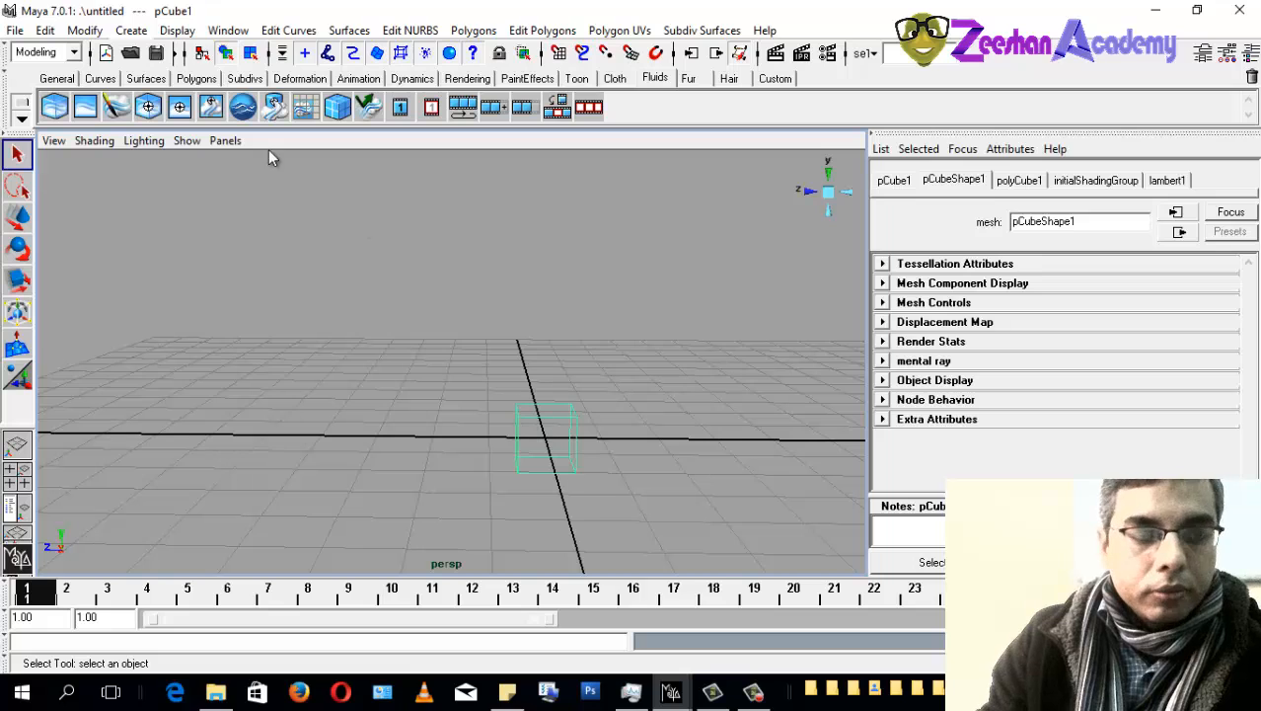
left_click(131, 31)
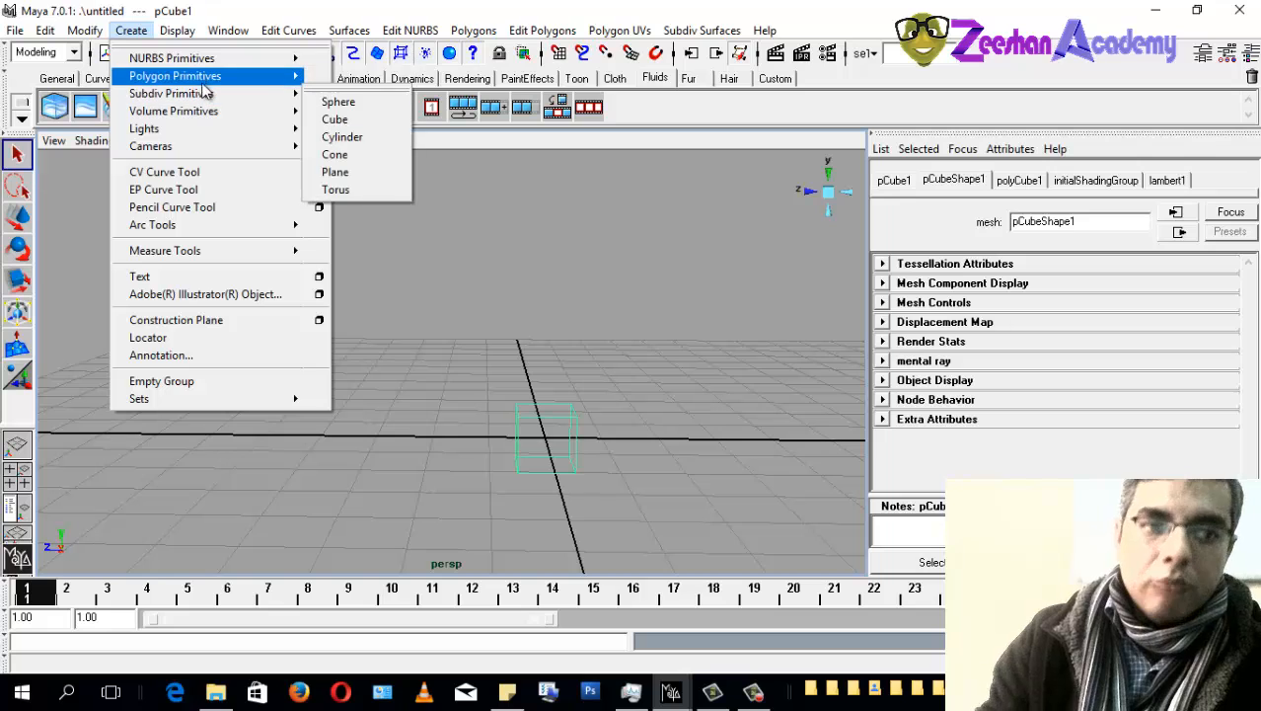
mouse_move(222, 90)
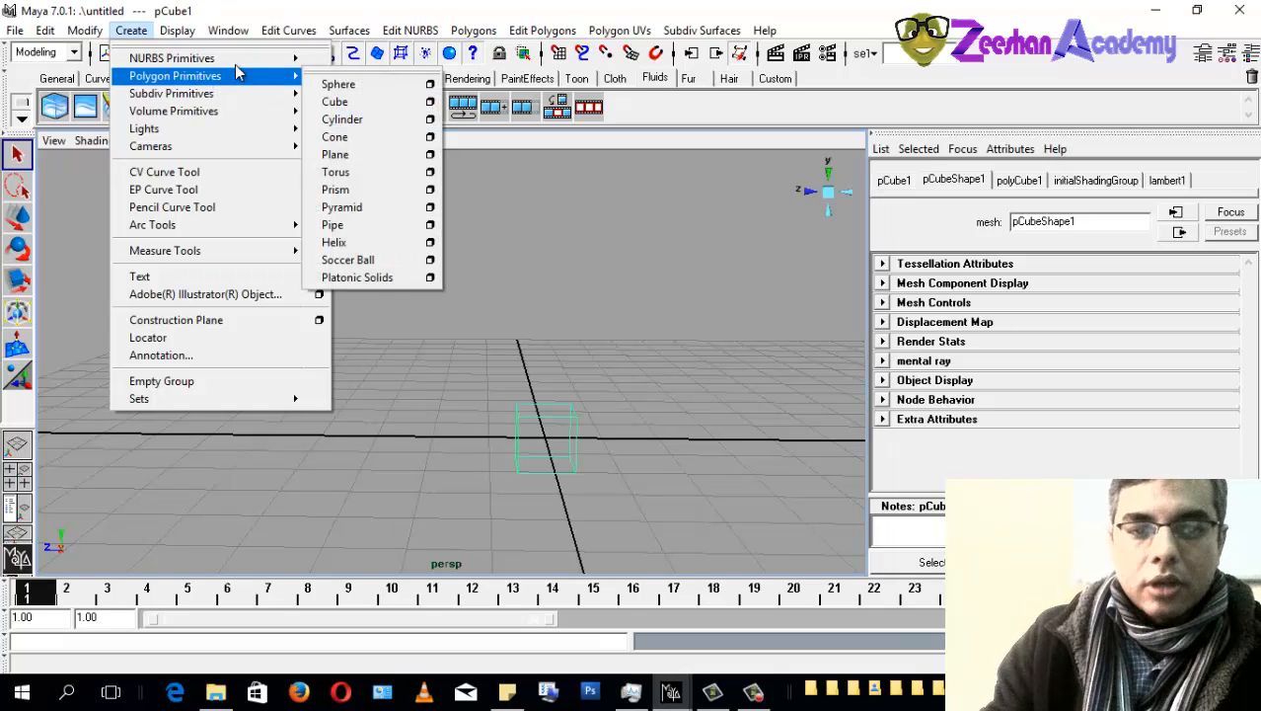
mouse_move(235, 64)
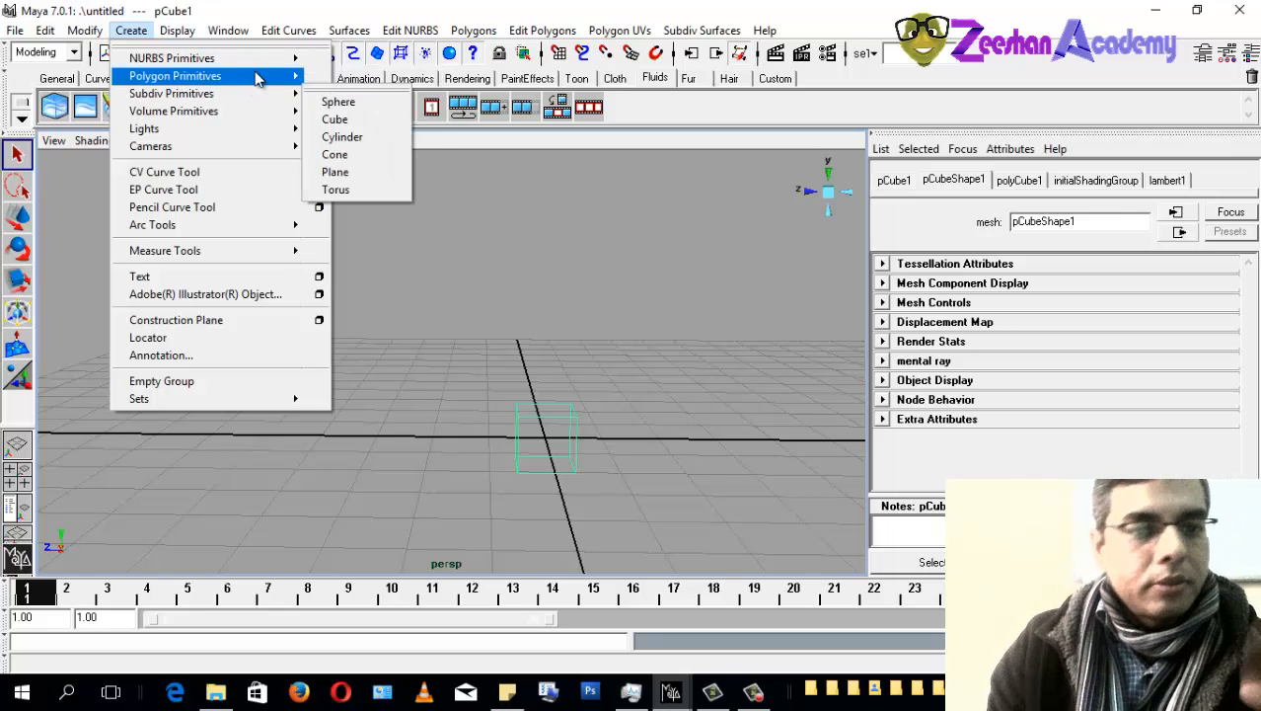
mouse_move(146, 79)
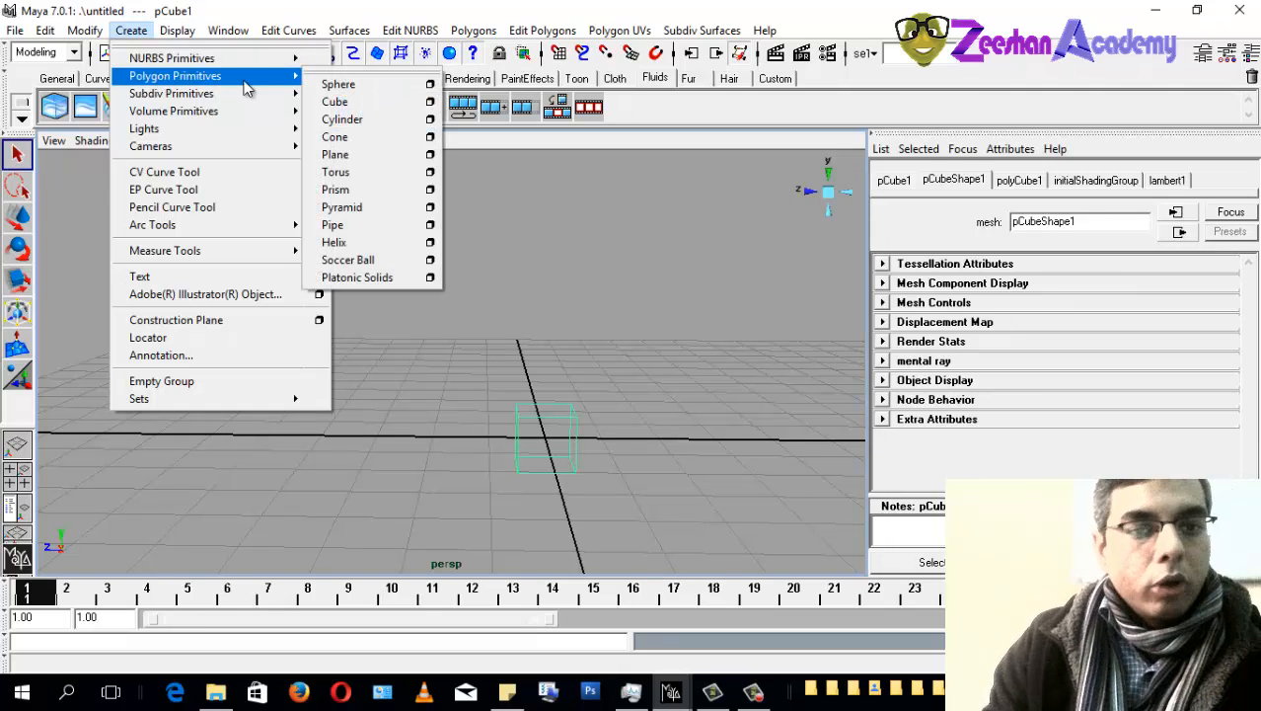
left_click(589, 417)
left_click_drag(545, 408, 574, 512)
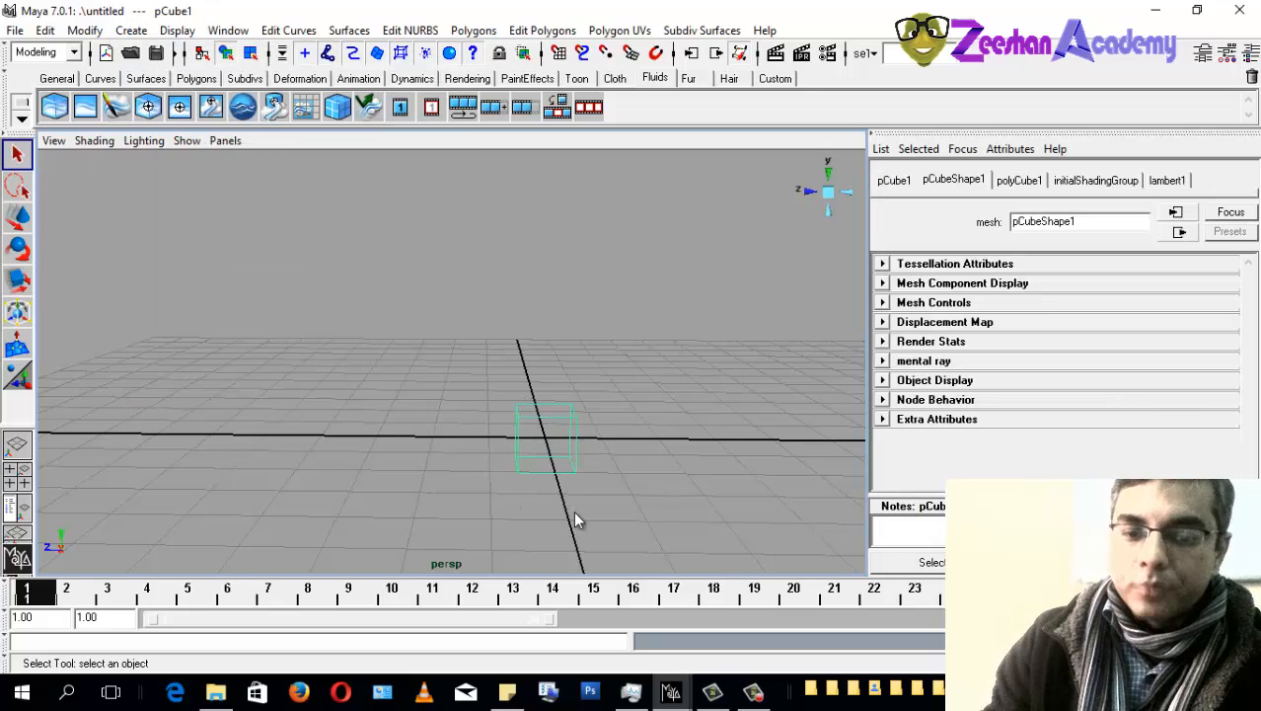
left_click(626, 406)
left_click_drag(579, 464, 479, 437, "alt")
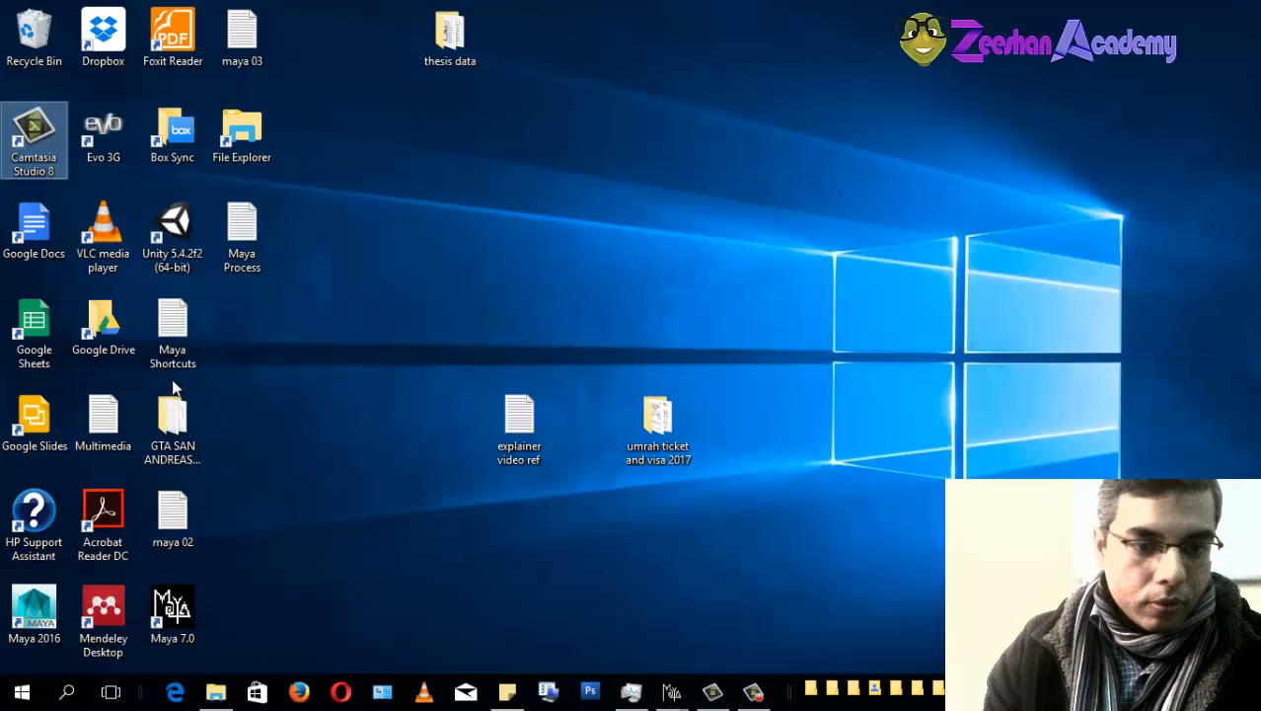
left_click(172, 330)
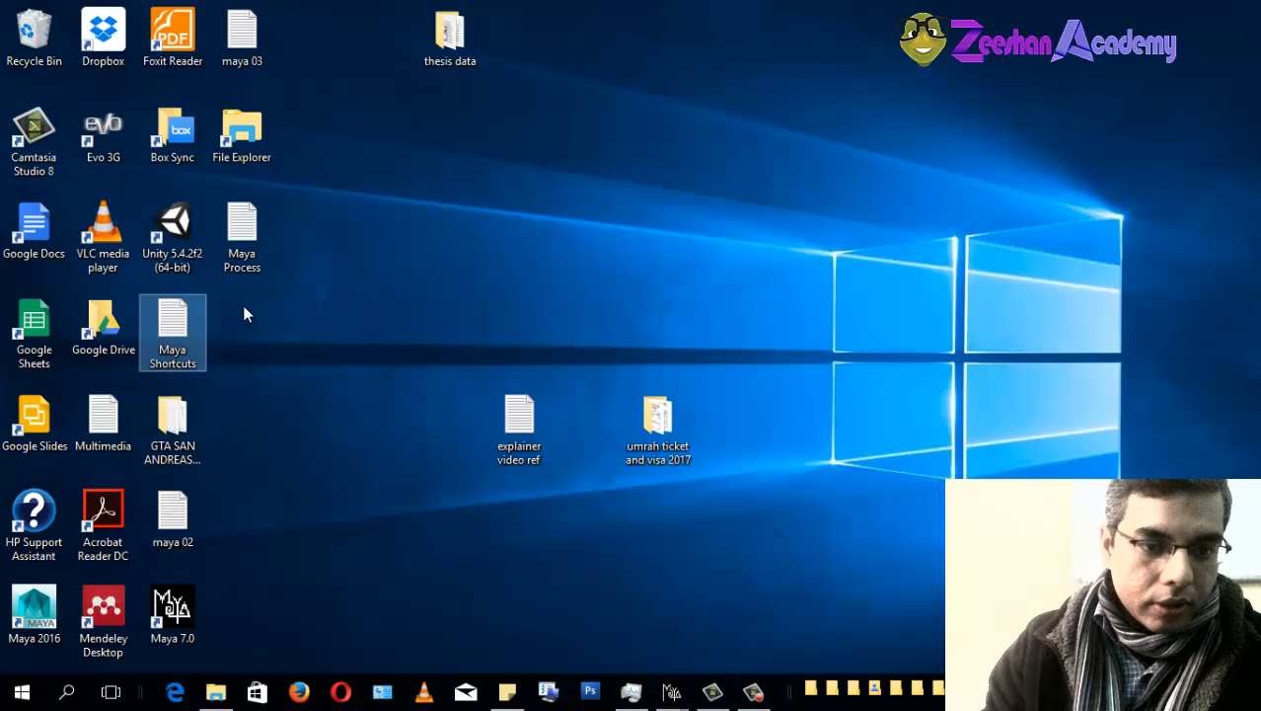
left_click(241, 237)
double_click(186, 517)
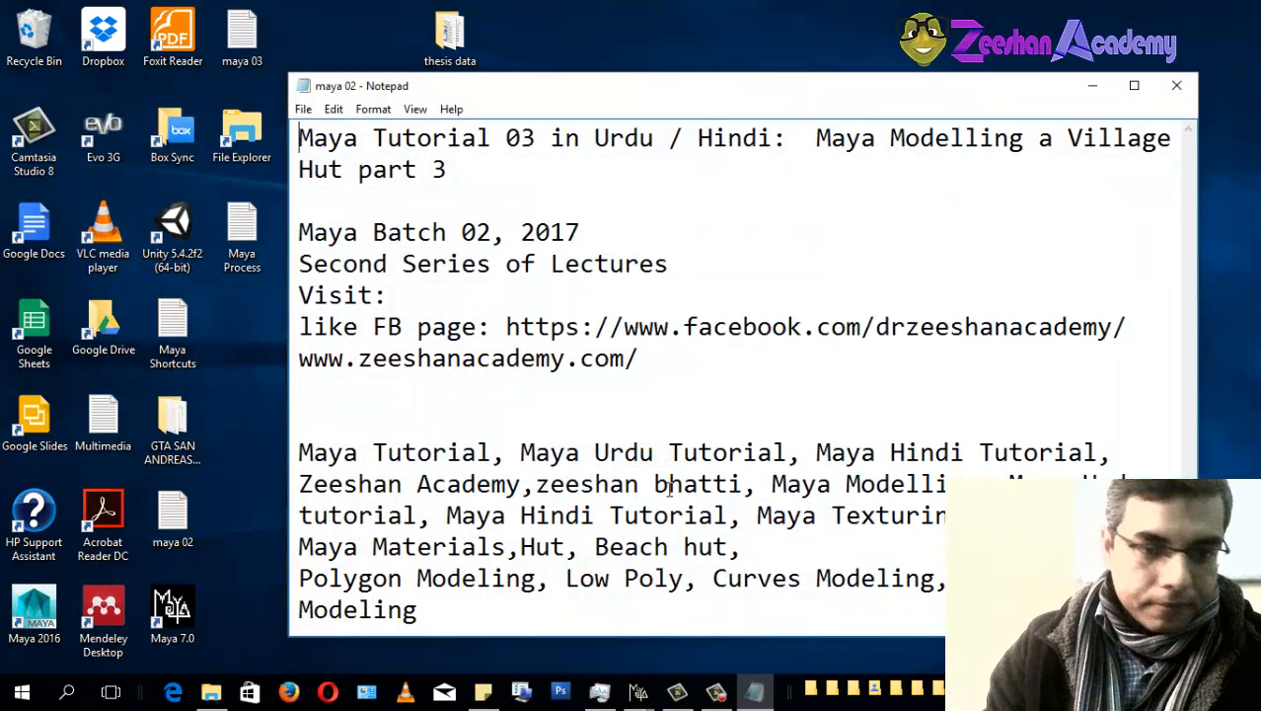
left_click(1177, 86)
left_click(169, 316)
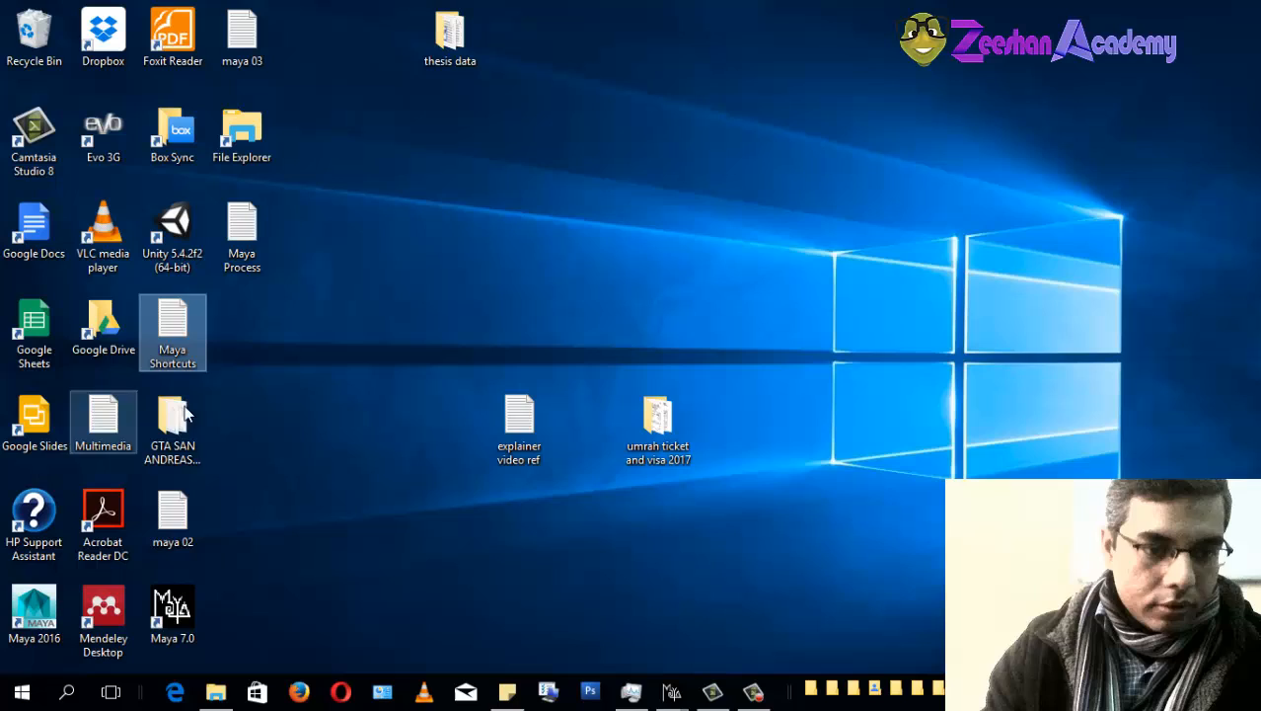
double_click(184, 331)
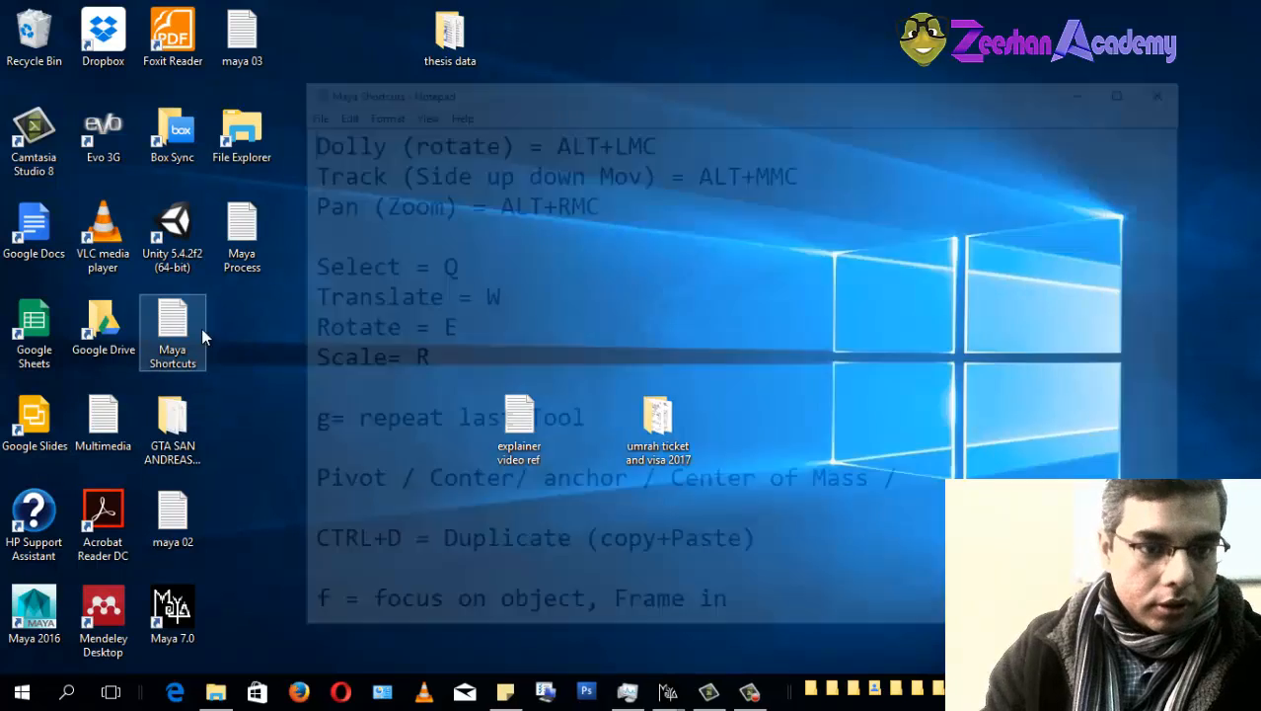
Step: Open the desktop notes file maya 03 in a maximized window and add the line "4= Wireframe mode" below "Perpective"
double_click(247, 40)
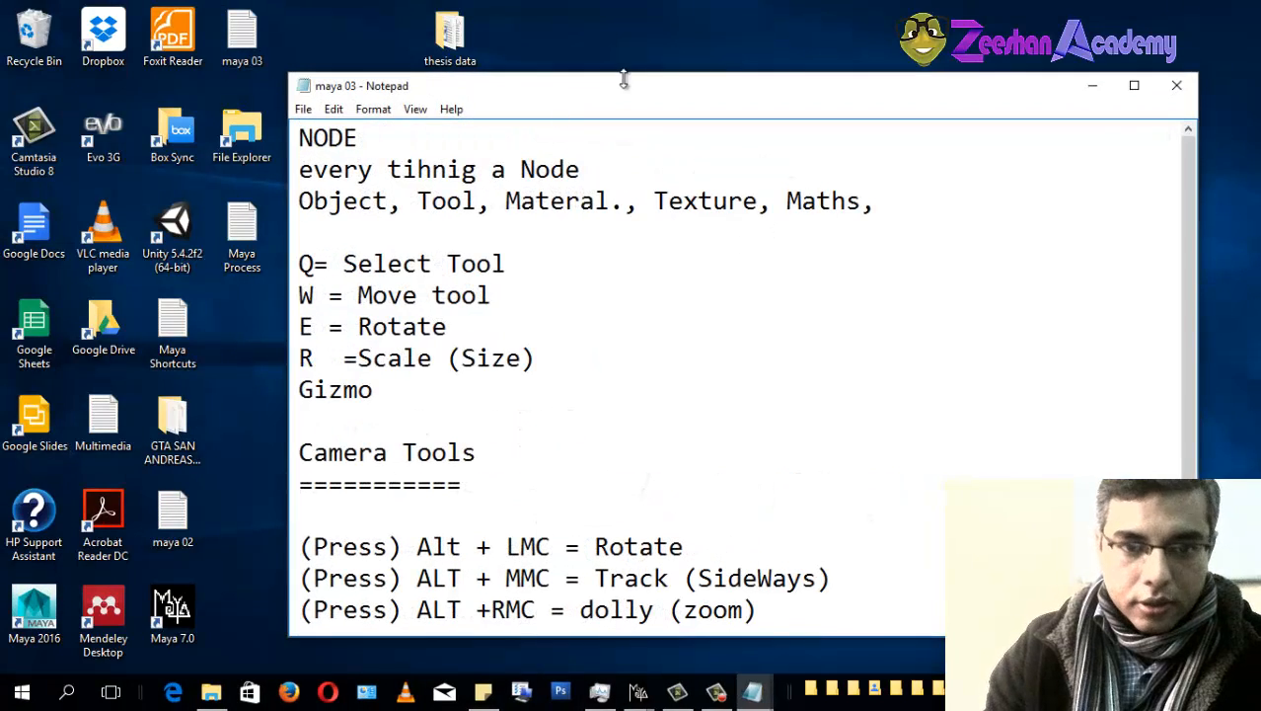
double_click(628, 82)
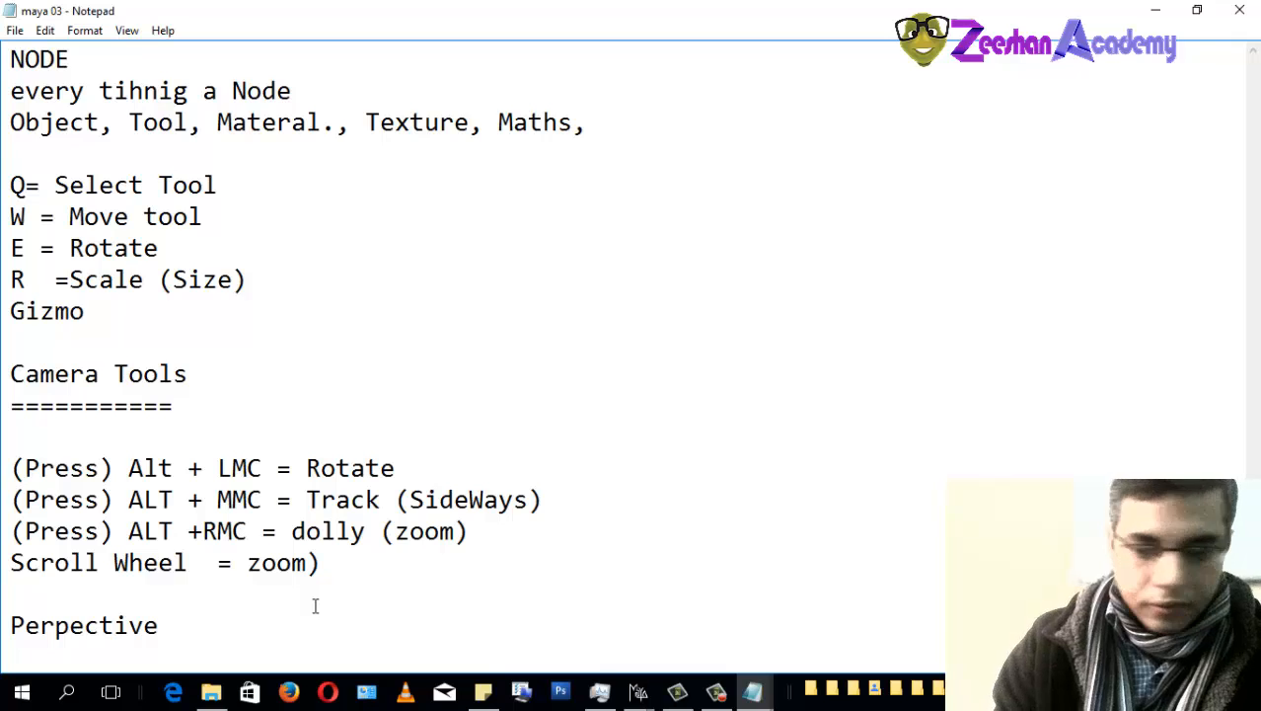
key("Return")
key("Return")
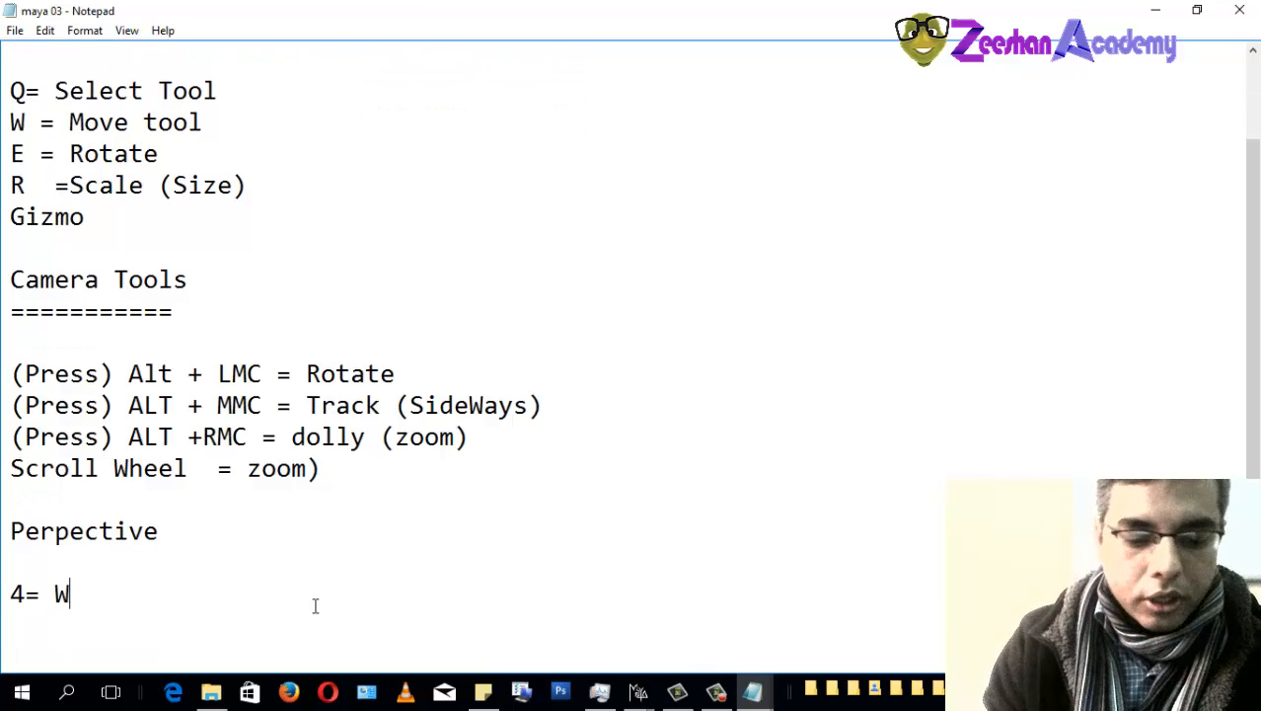
type("4= Wireframe")
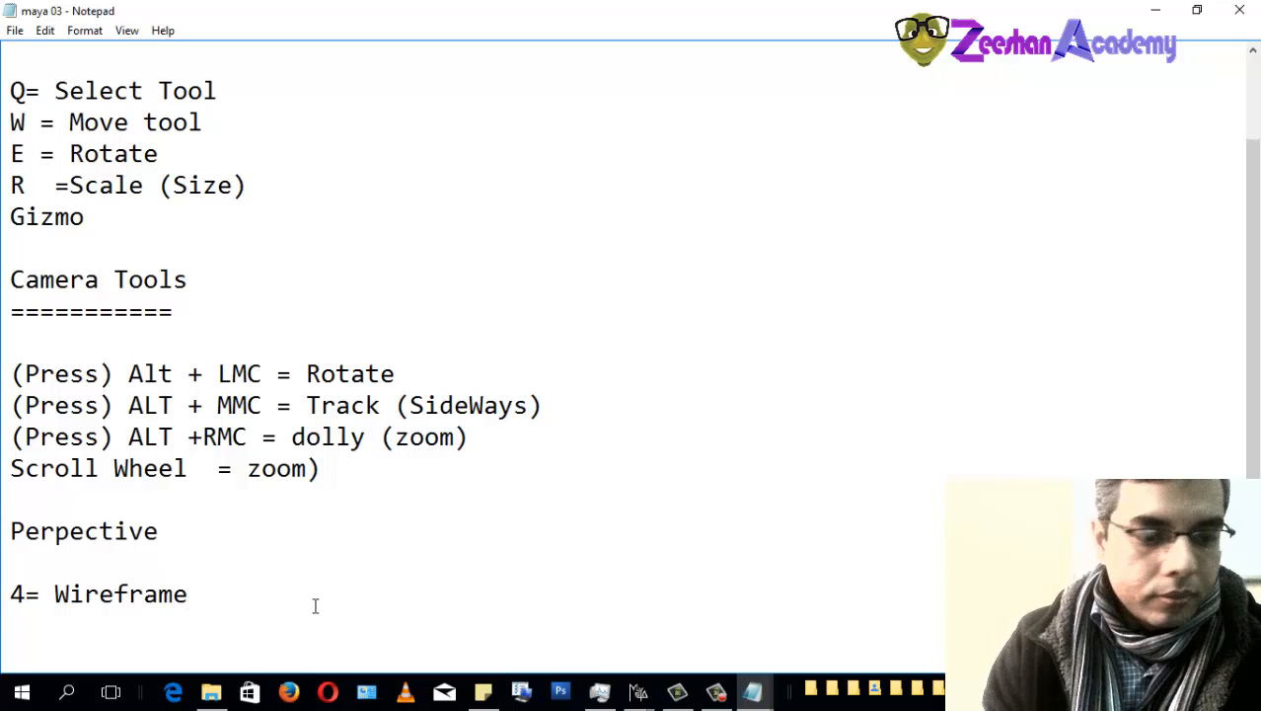
type(" ,mmod")
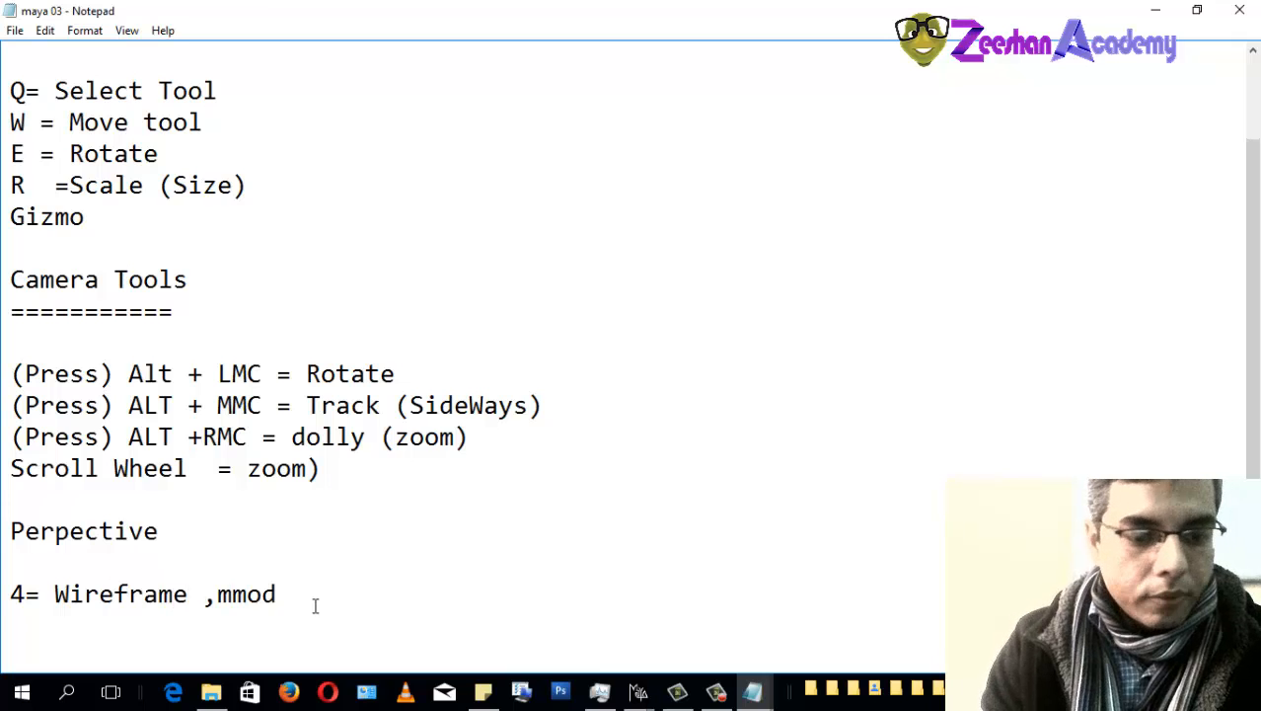
key("BackSpace")
key("BackSpace")
key("BackSpace")
key("BackSpace")
type("mode")
key("Return")
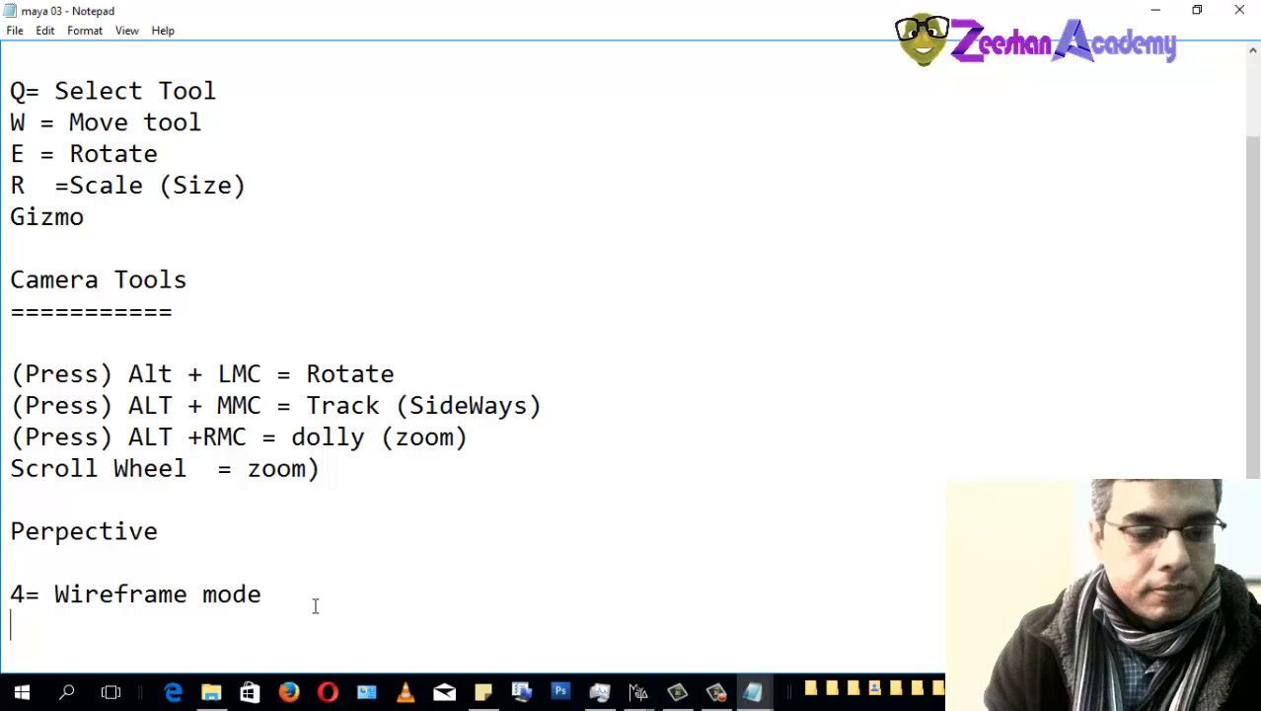
Step: Add the line "5= Shaded mode" under the wireframe entry in the notes
type("5=")
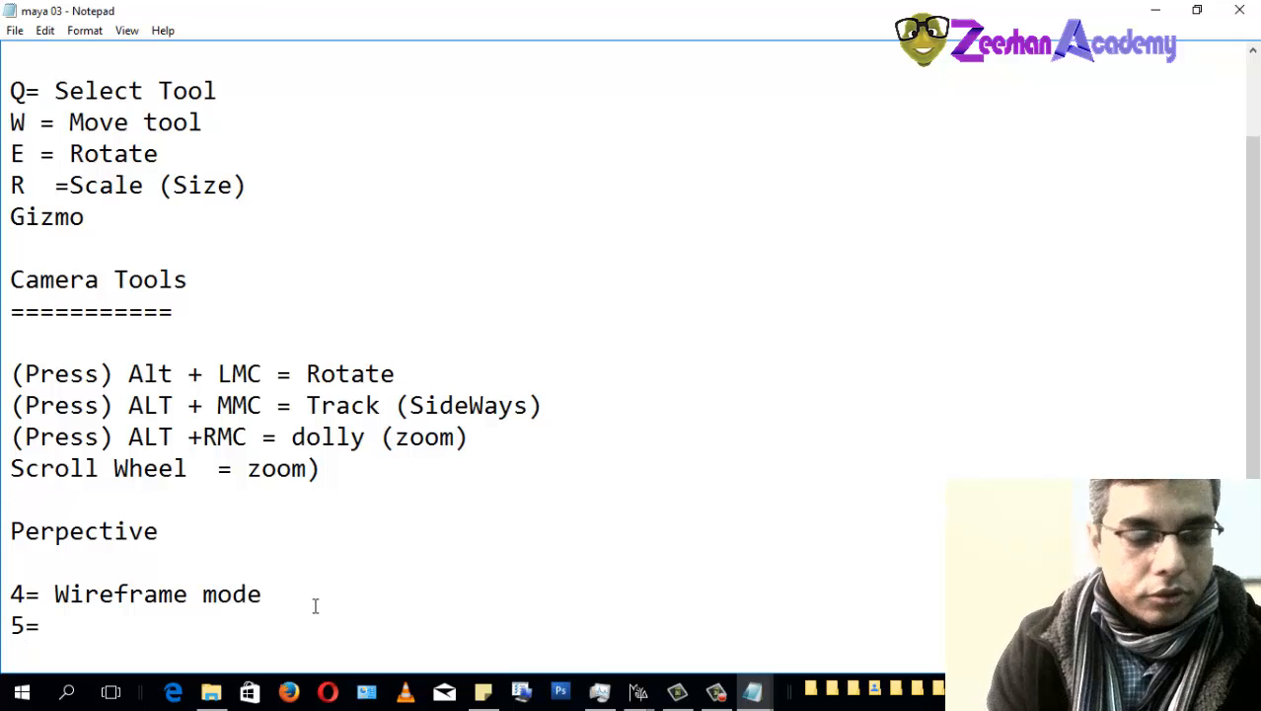
type(" Sh")
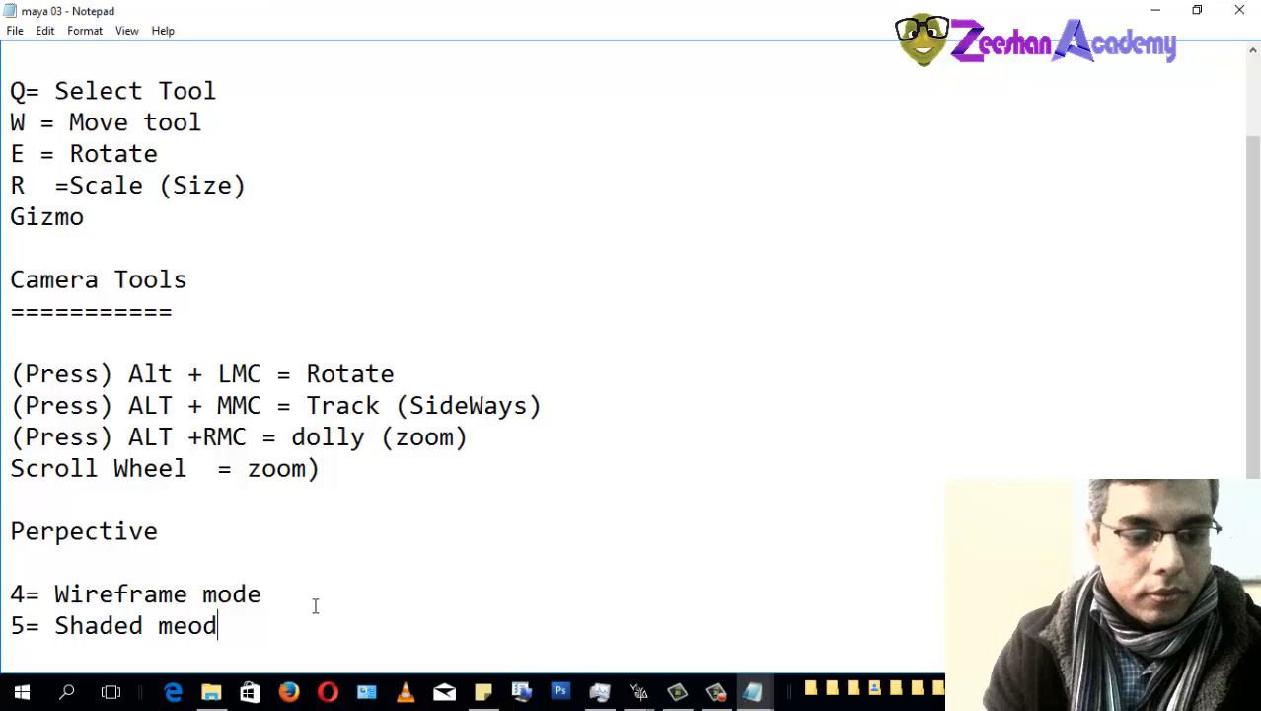
type("aded meo")
key("BackSpace")
key("BackSpace")
type("ode")
key("Return")
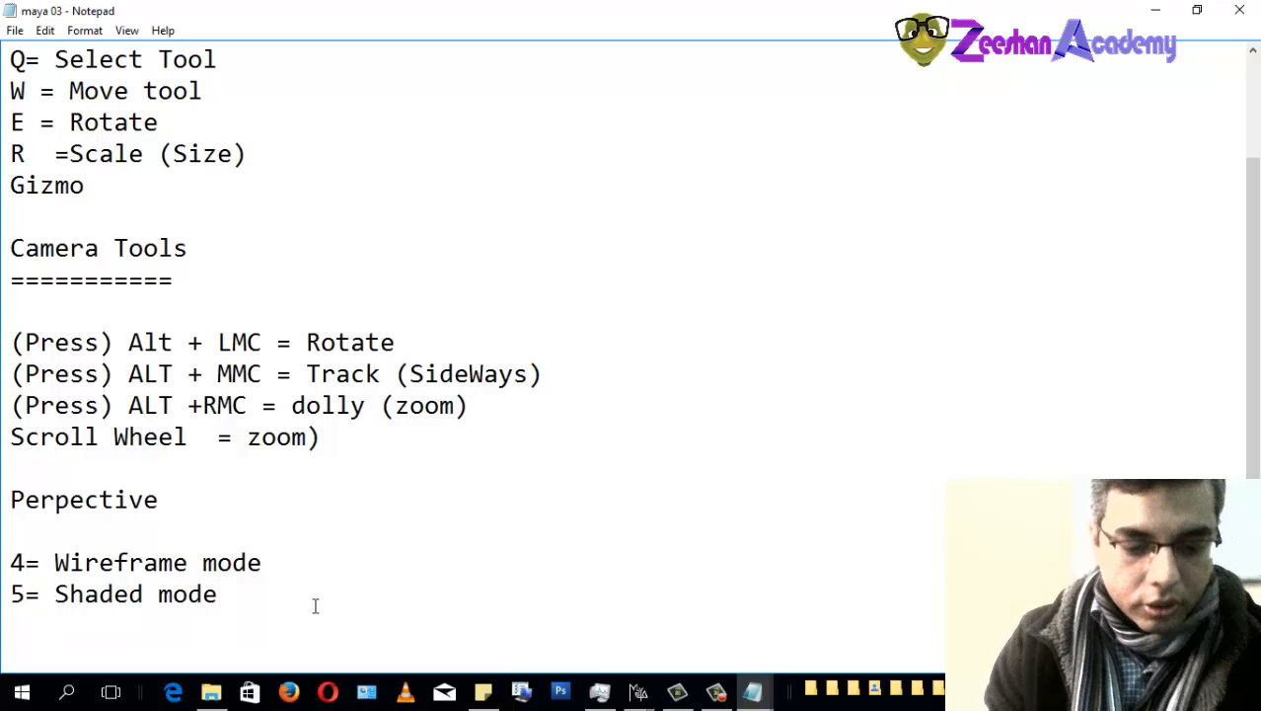
Step: Add the lines "6=" and "7=" with no description below the shaded mode entry
type("6=")
key("Return")
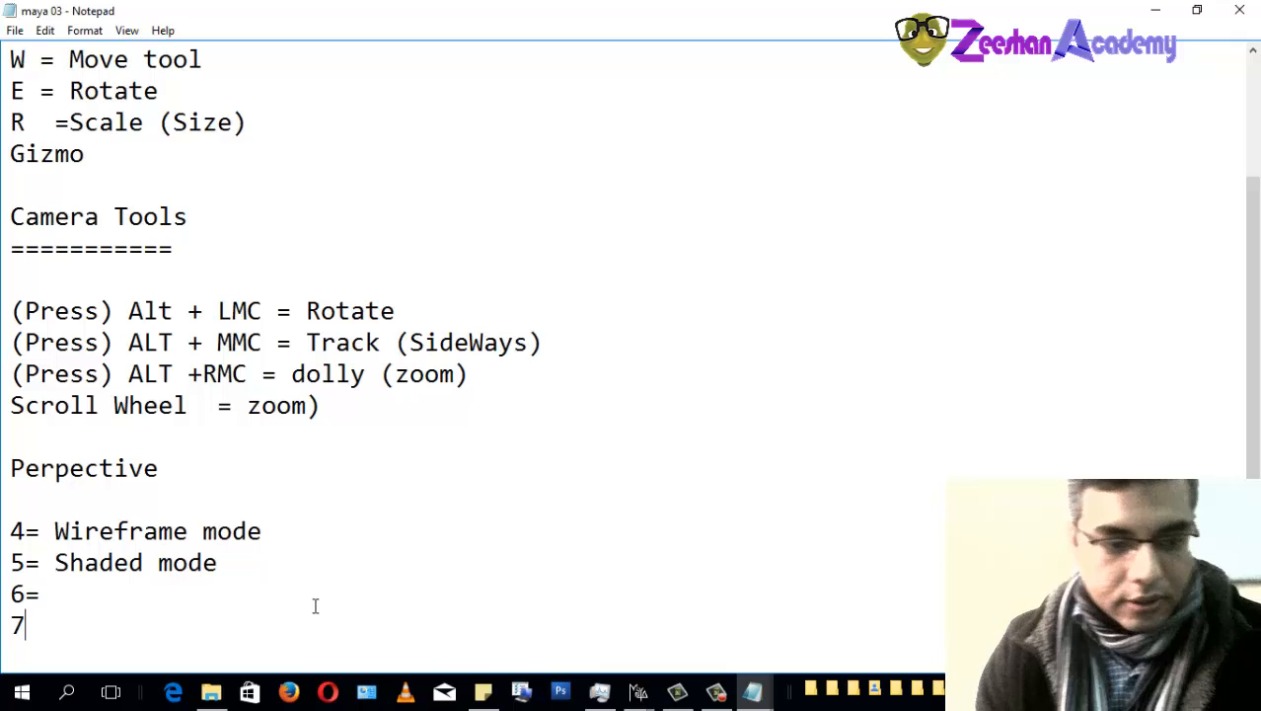
type("7")
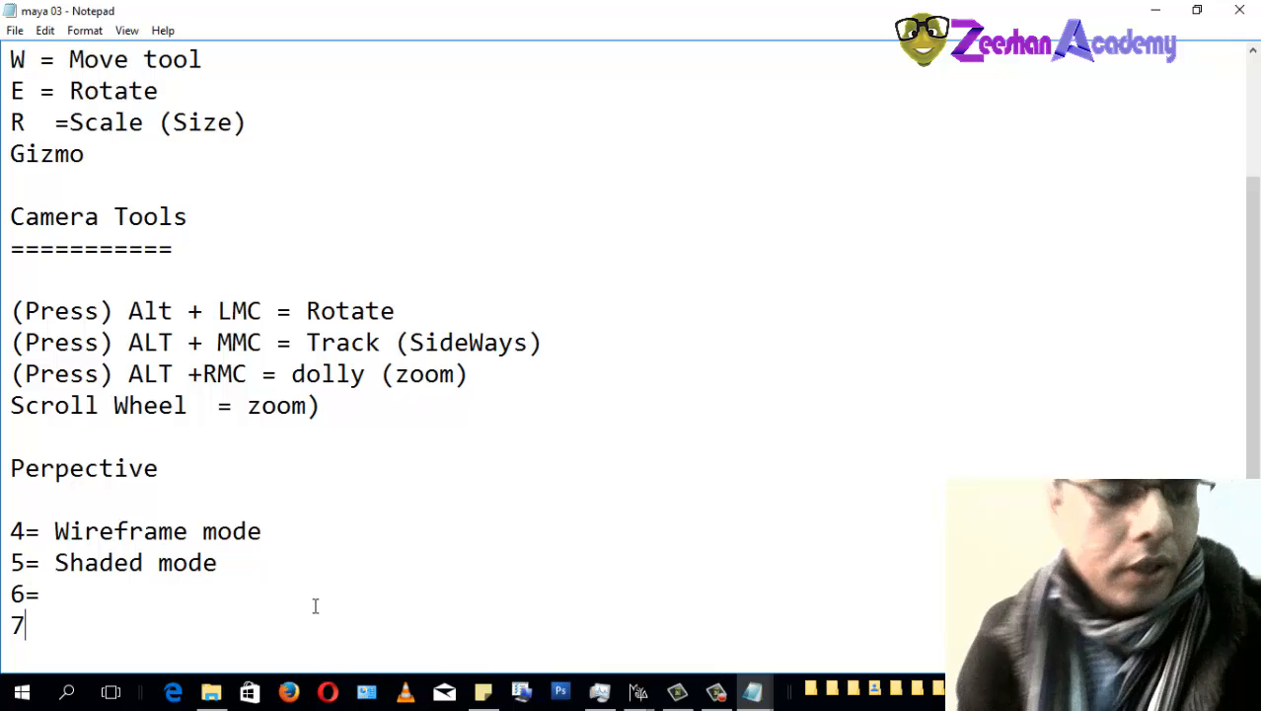
type("=")
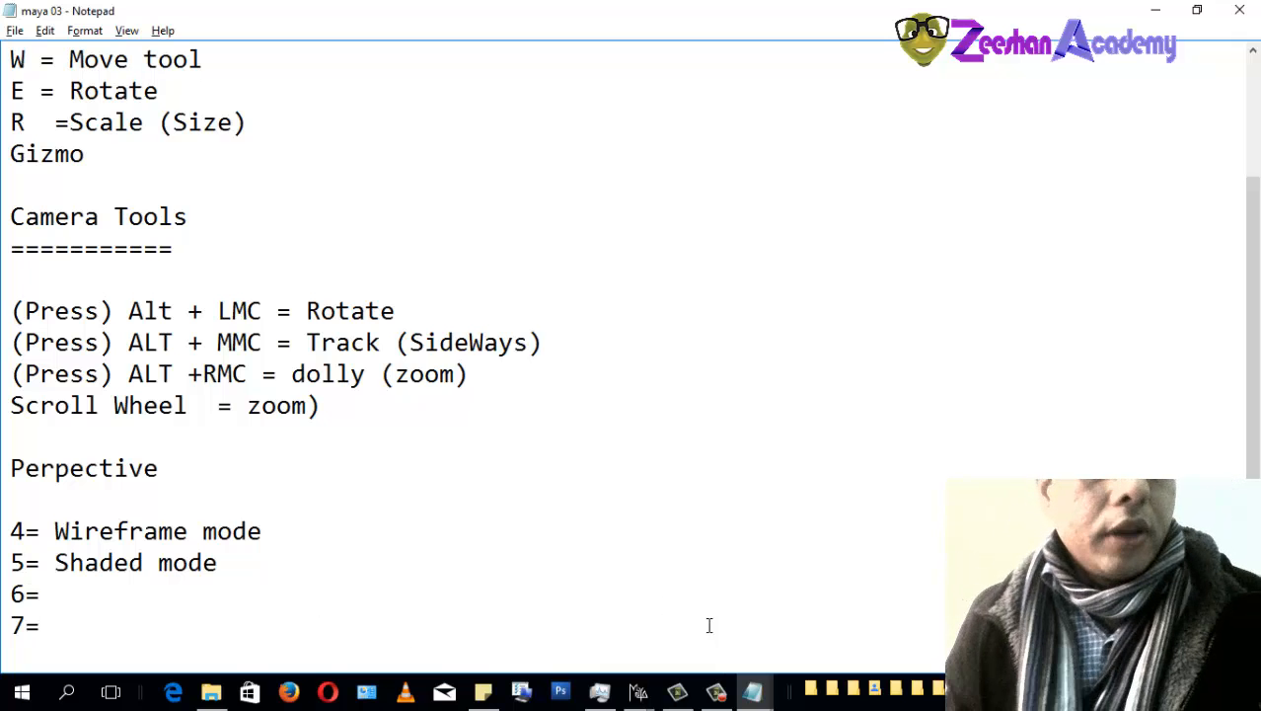
Step: Switch to Maya and create a polygon sphere at the origin from the polygon primitives
key("alt+Tab")
mouse_move(637, 691)
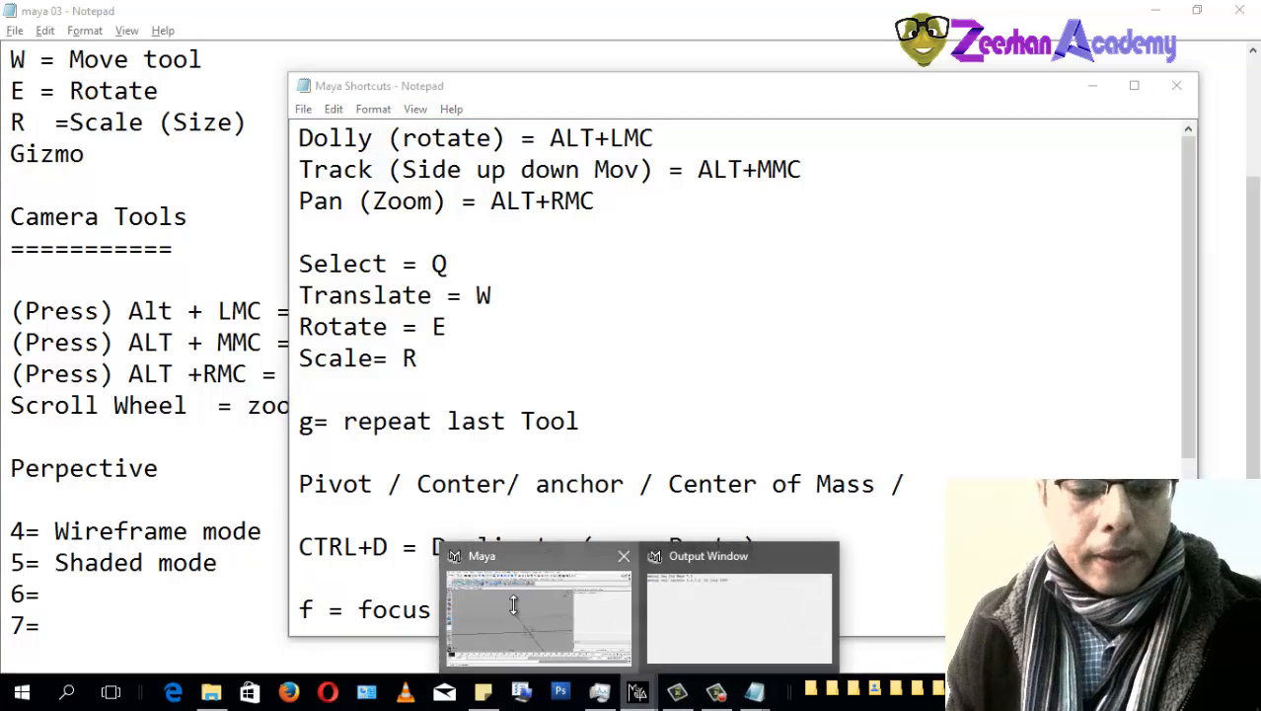
left_click(513, 604)
left_click_drag(613, 456, 559, 355, "alt")
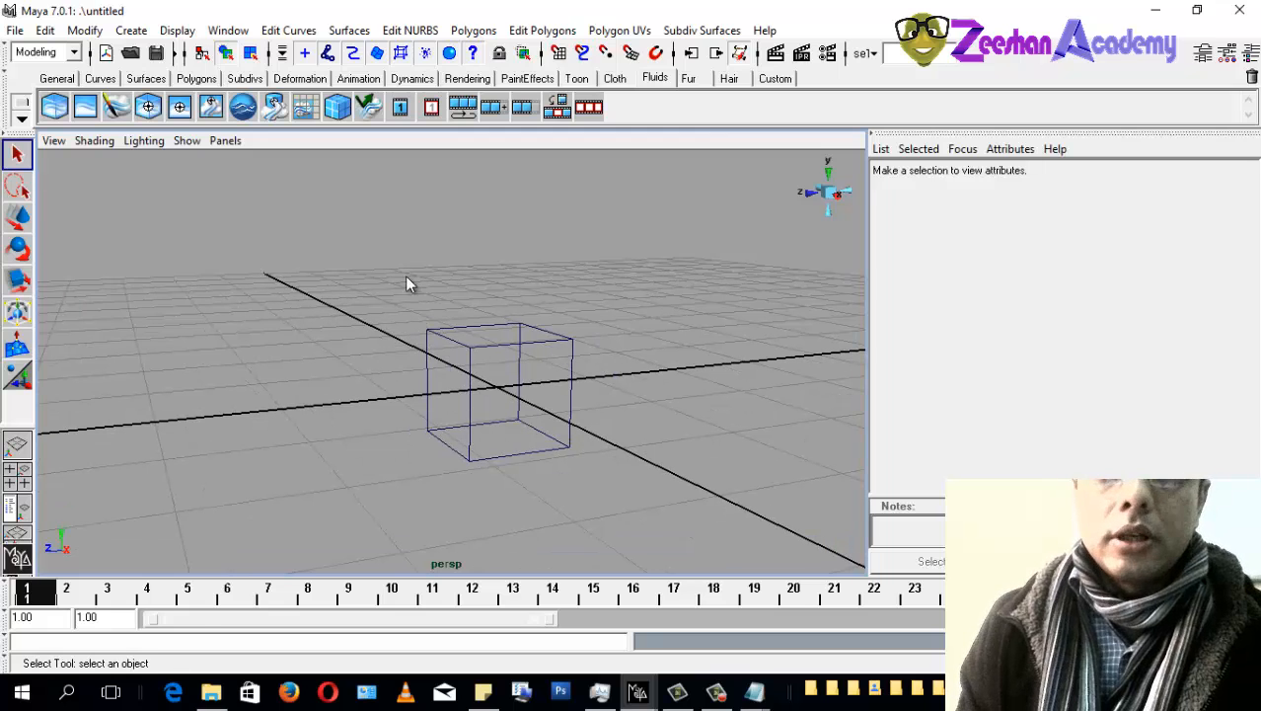
left_click(196, 78)
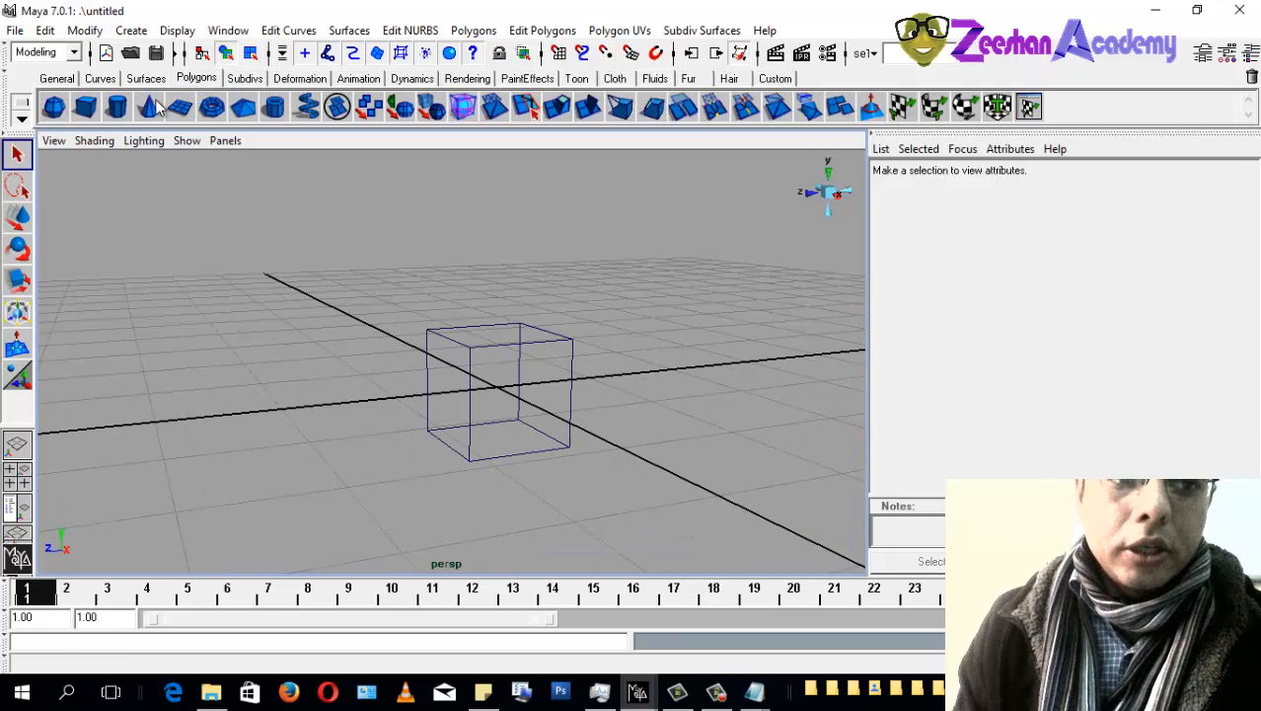
left_click(57, 112)
Step: Move the sphere along Z to about -2.21 so it stands beside the cube, and deselect it
scroll(274, 330, "down", 2)
left_click_drag(491, 387, 529, 426, "alt")
key("w")
left_click_drag(418, 400, 567, 389)
middle_click_drag(614, 438, 535, 332, "alt")
left_click(736, 273)
scroll(673, 498, "up", 3)
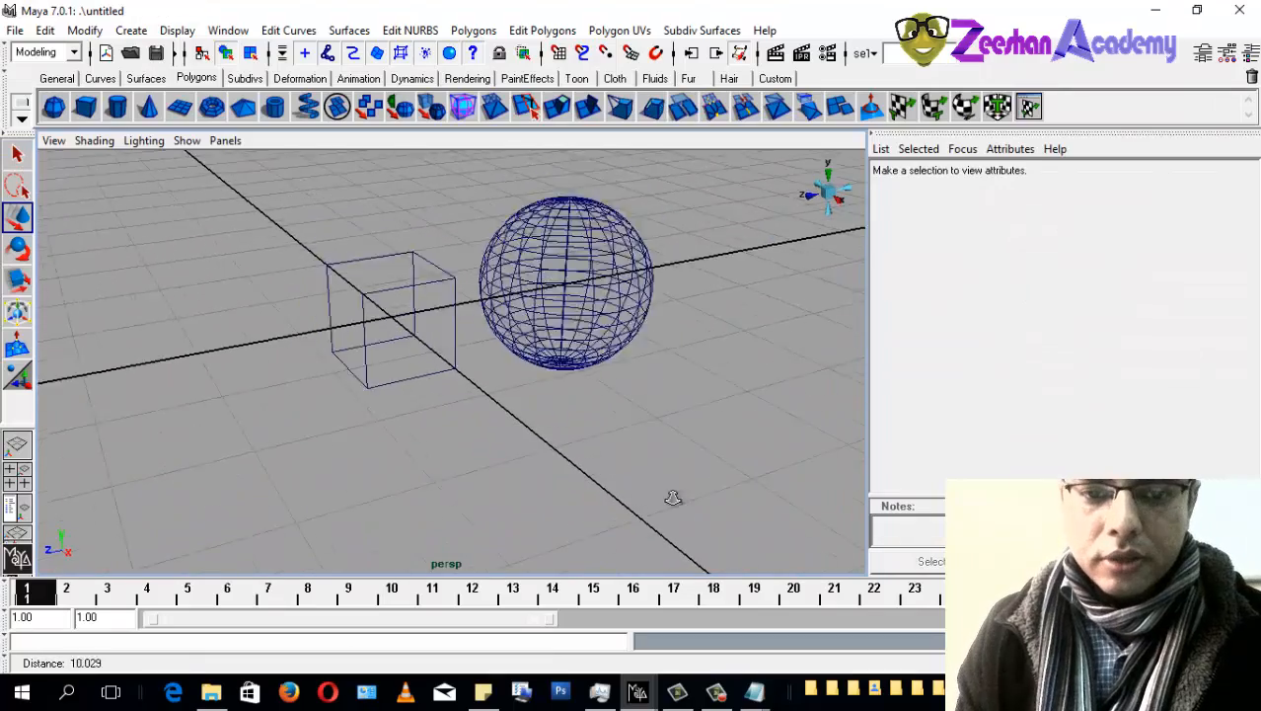
Step: Select the cube and set the perspective view to shaded display
left_click_drag(598, 393, 763, 445, "alt")
middle_click_drag(673, 403, 673, 453, "alt")
left_click_drag(673, 453, 571, 420, "alt")
left_click_drag(625, 258, 374, 298)
left_click(367, 314)
left_click(336, 336)
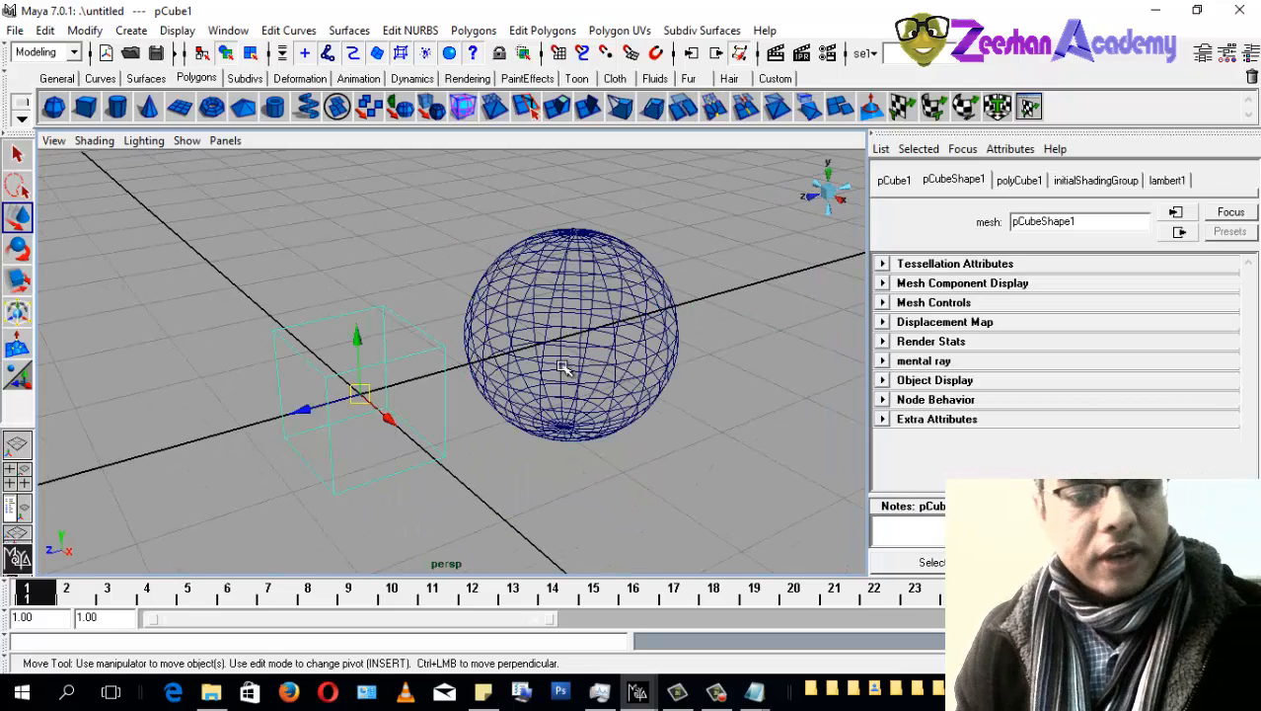
key("5")
mouse_move(563, 367)
left_mouse_down("alt")
mouse_move(620, 411)
mouse_move(521, 422)
mouse_move(437, 410)
mouse_move(416, 366)
left_mouse_up("alt")
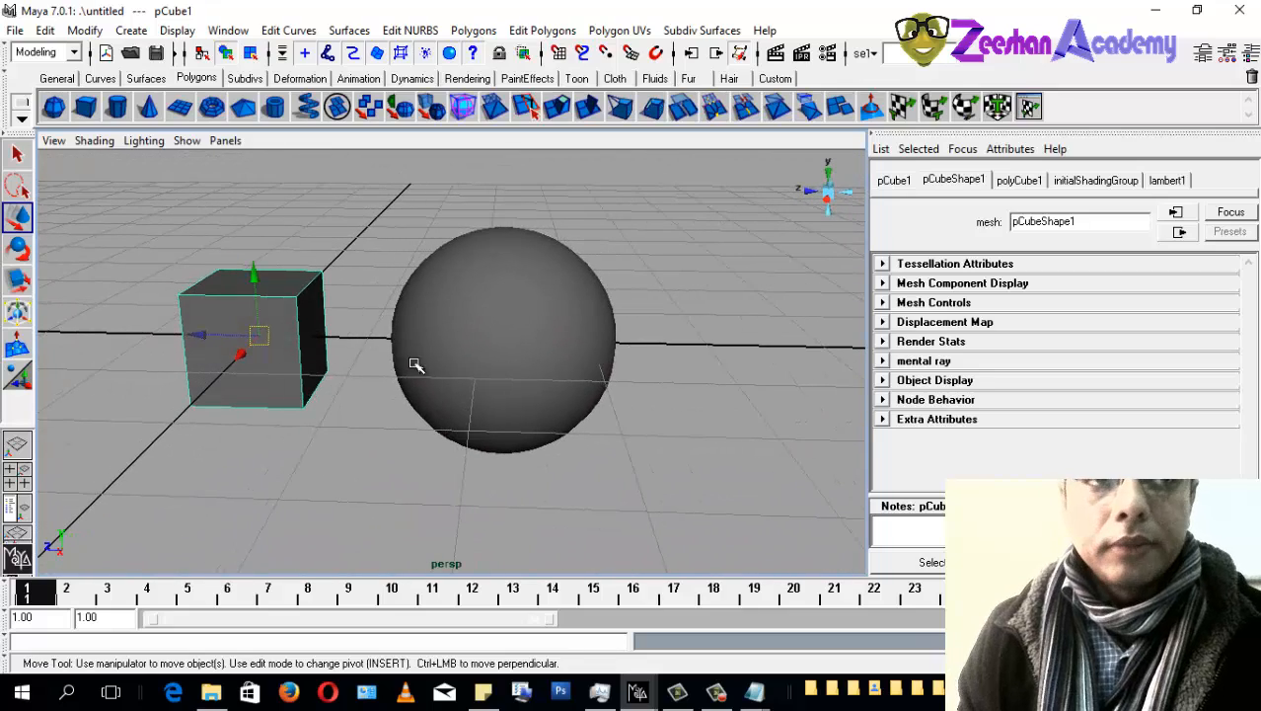
Step: Select the sphere and compare it in wireframe and shaded display, ending in shaded mode
left_click(552, 394)
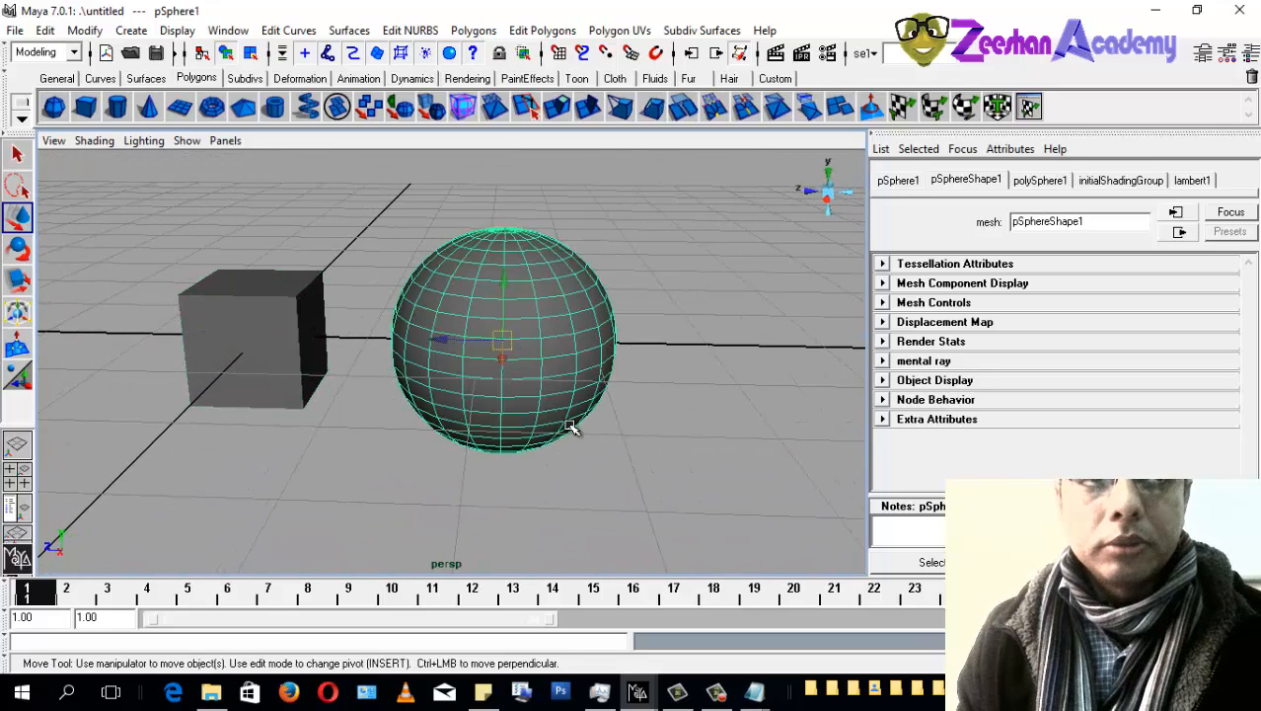
key("4")
mouse_move(564, 428)
left_mouse_down("alt")
mouse_move(644, 465)
mouse_move(615, 446)
left_mouse_up("alt")
key("5")
left_click_drag(565, 392, 456, 392, "alt")
right_click_drag(456, 392, 357, 392, "alt")
left_click_drag(358, 392, 350, 377, "alt")
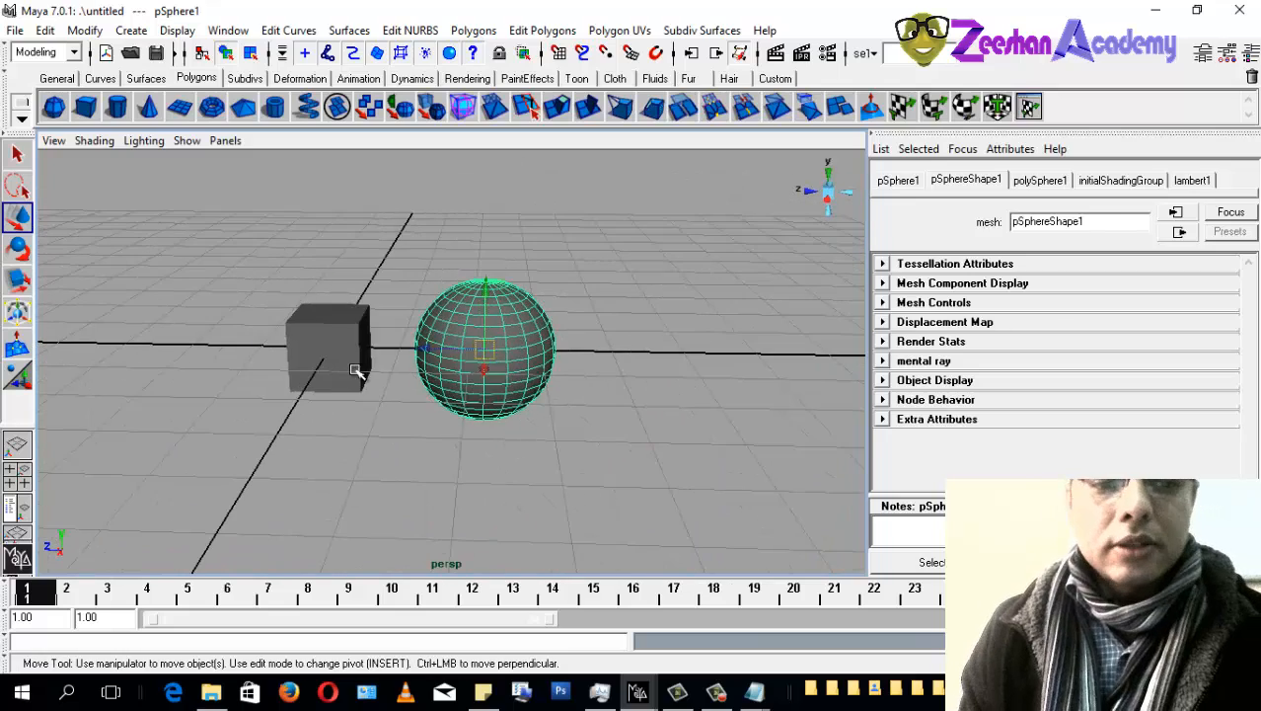
Step: Select the cube and swap its Attribute Editor for the Channel Box
left_click(358, 372)
right_click_drag(358, 372, 254, 410, "alt")
left_click_drag(255, 411, 301, 415, "alt")
left_click_drag(437, 383, 488, 391, "alt")
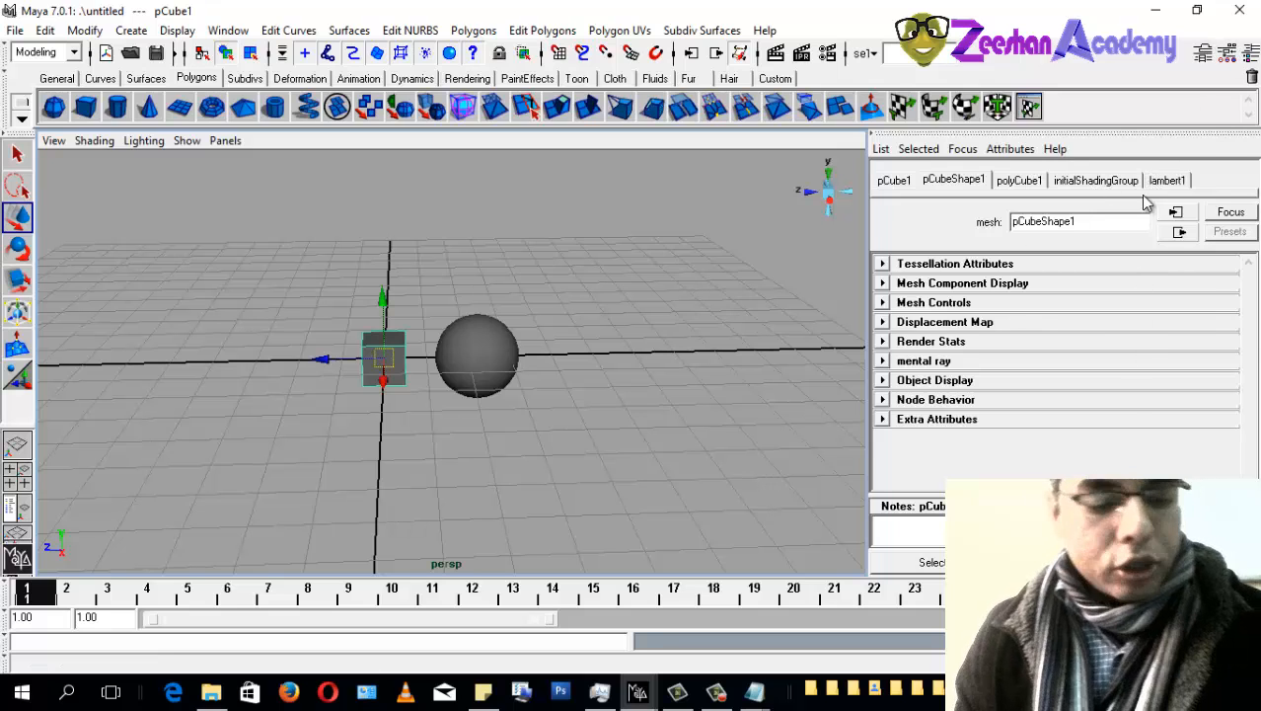
key("ctrl+a")
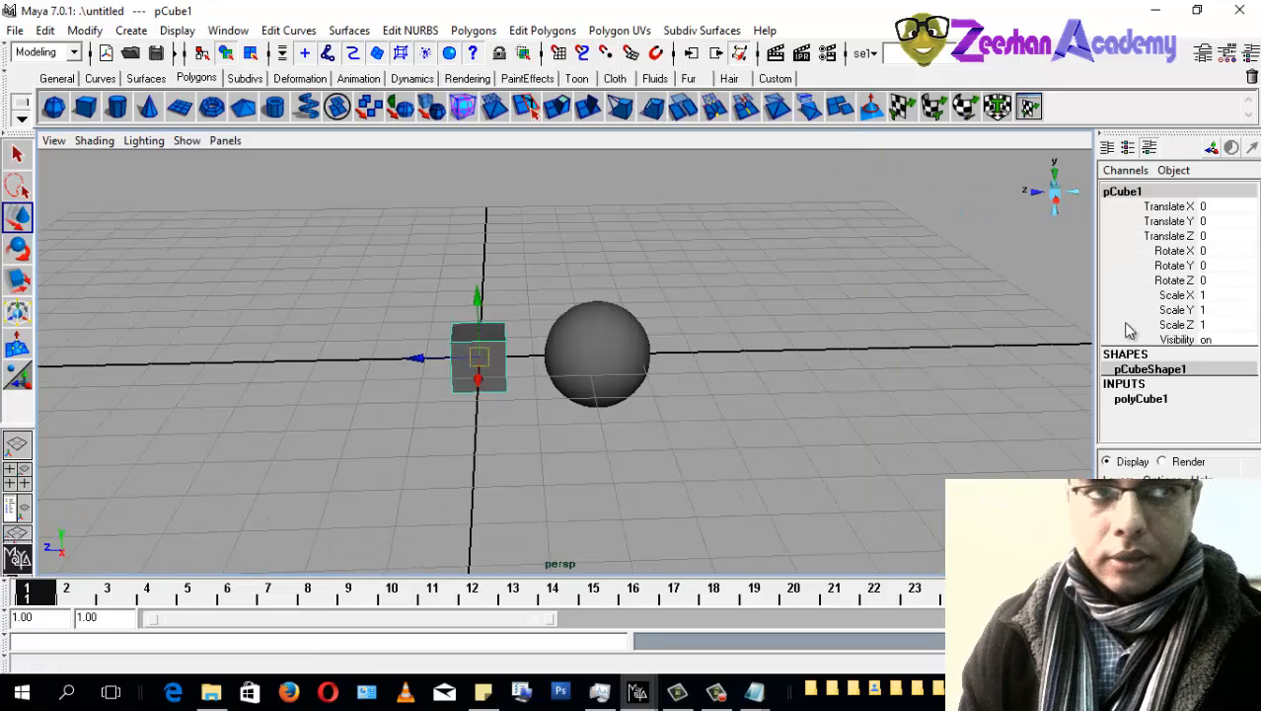
Step: Switch to the Maya Shortcuts notes and add the line "CTRL + a = Attribute Editor or Channel Box" with a blank line above "Object Mode"
mouse_move(733, 696)
left_click(630, 624)
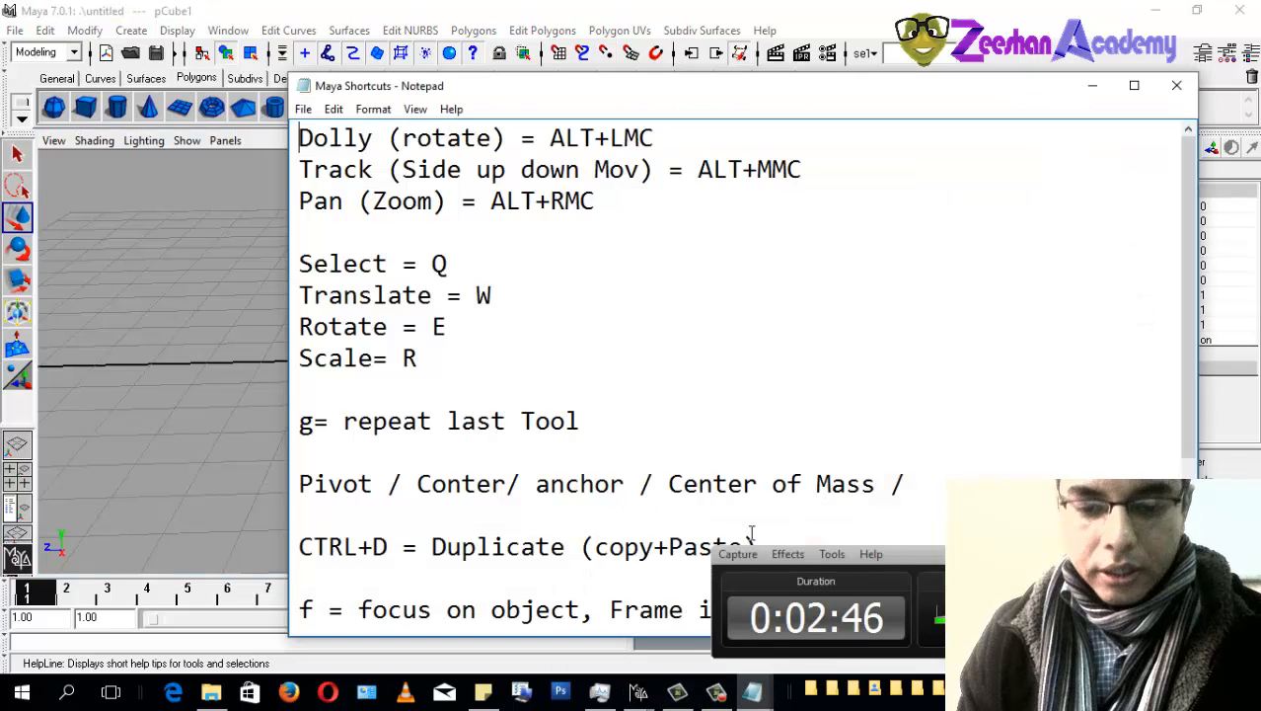
left_click(683, 547)
scroll(603, 610, "down", 3)
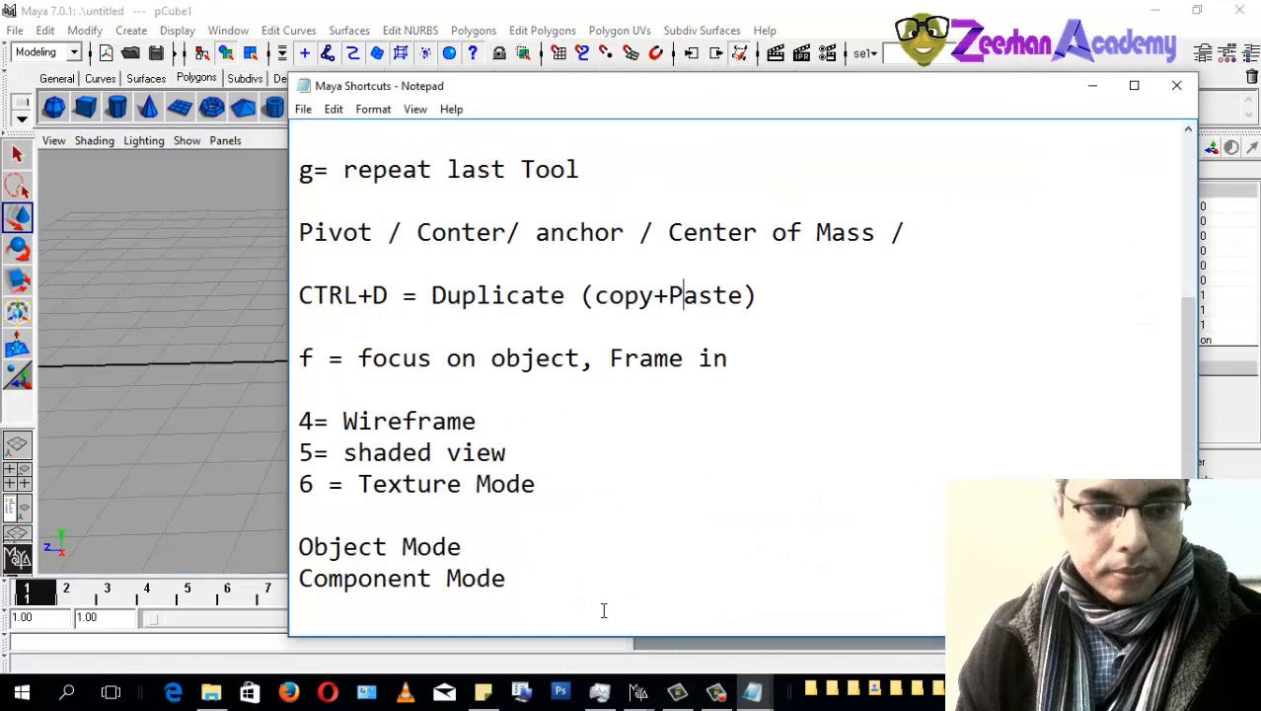
left_click(619, 552)
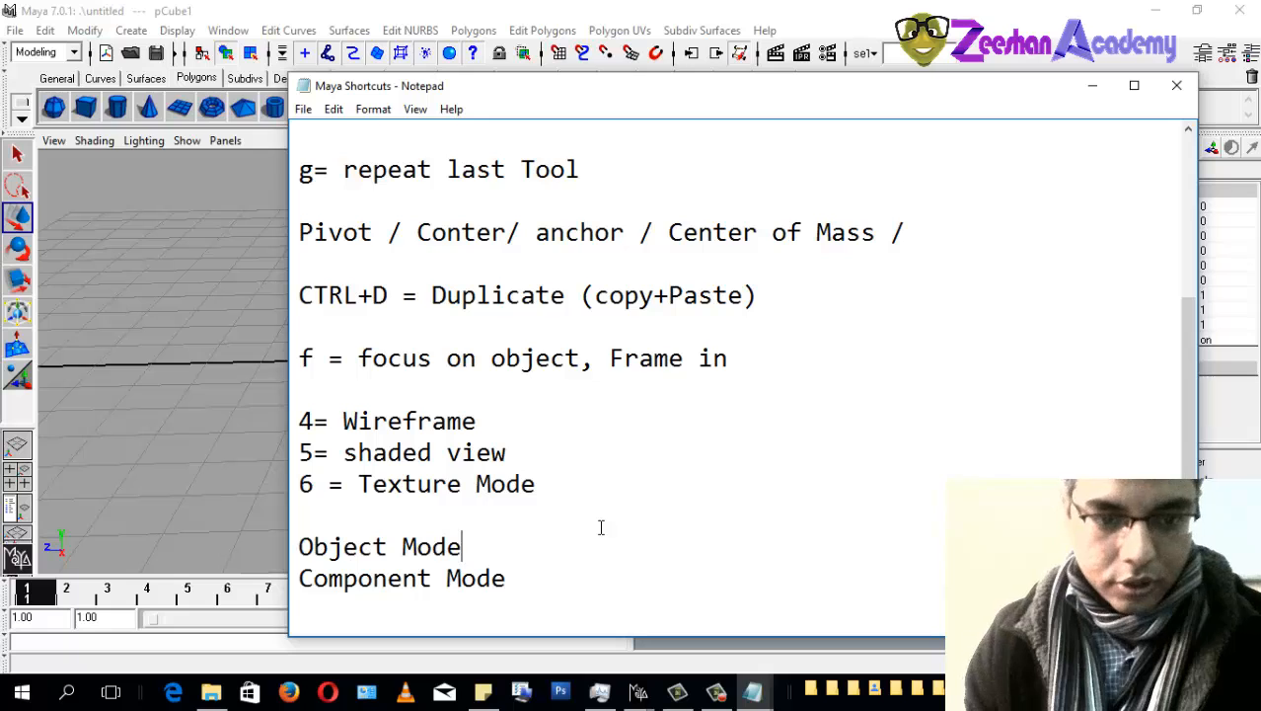
key("Return")
type("CTRL ")
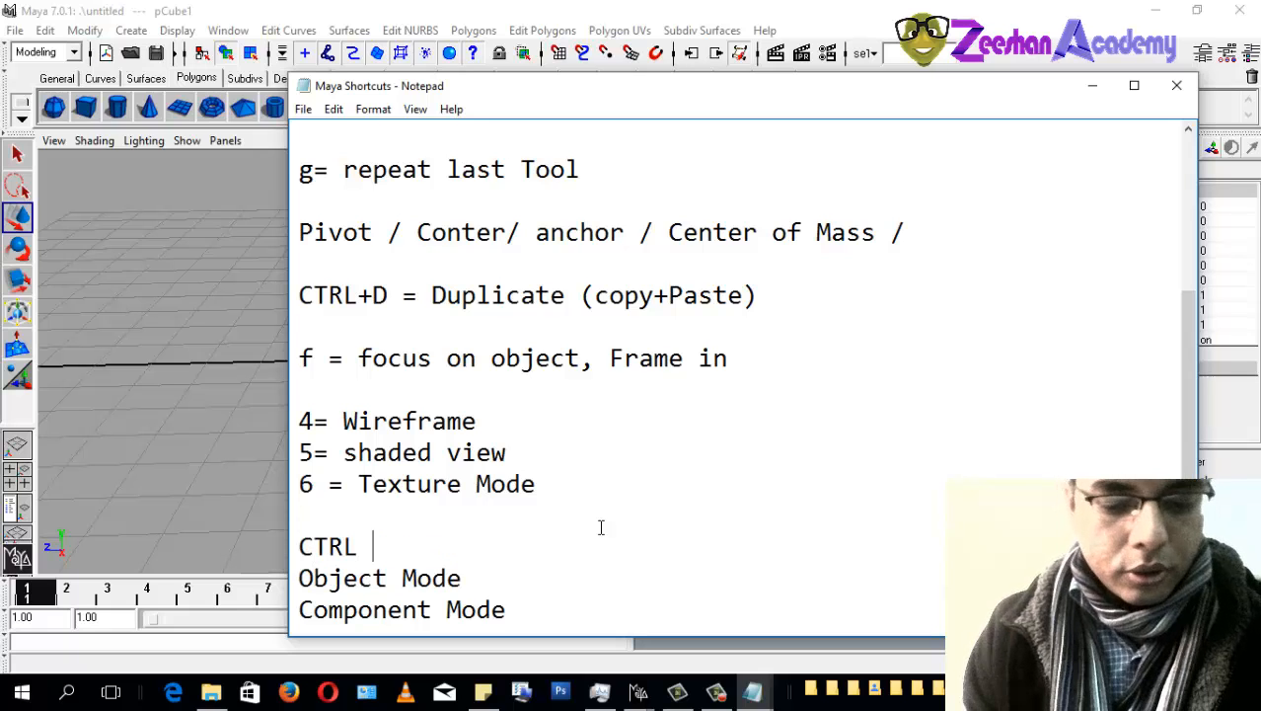
type("+ a = ")
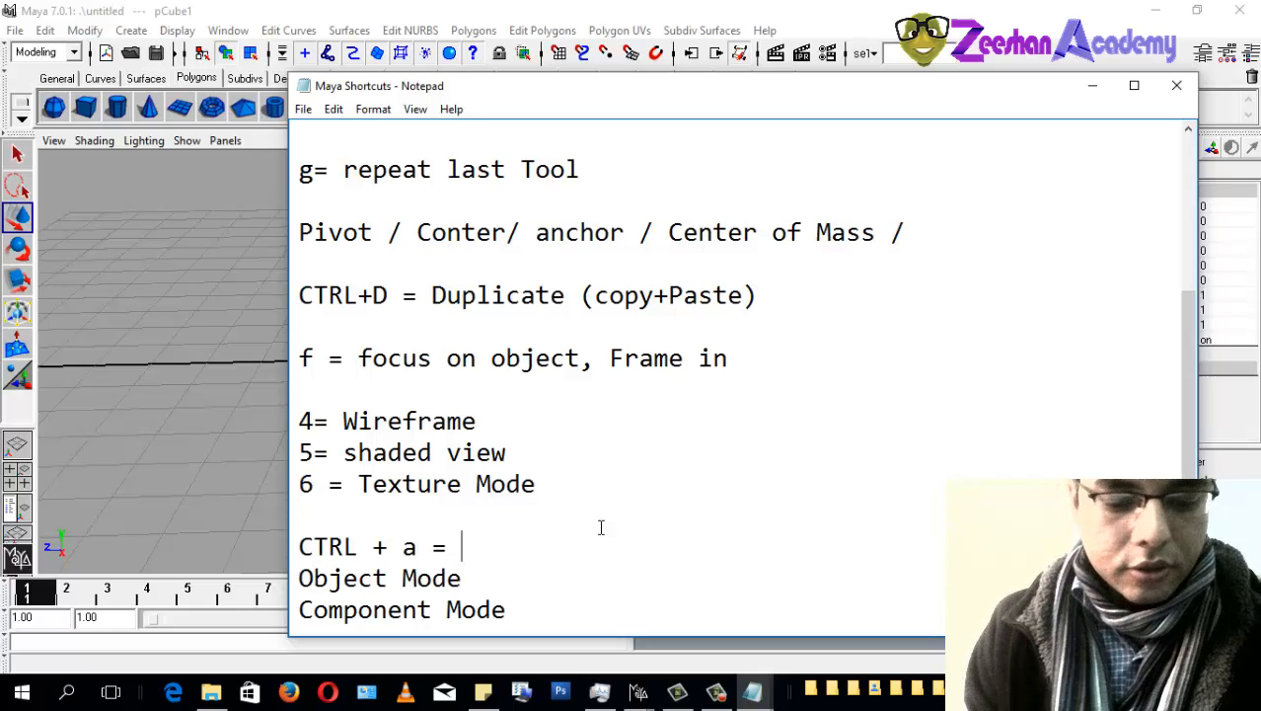
type("Attribute")
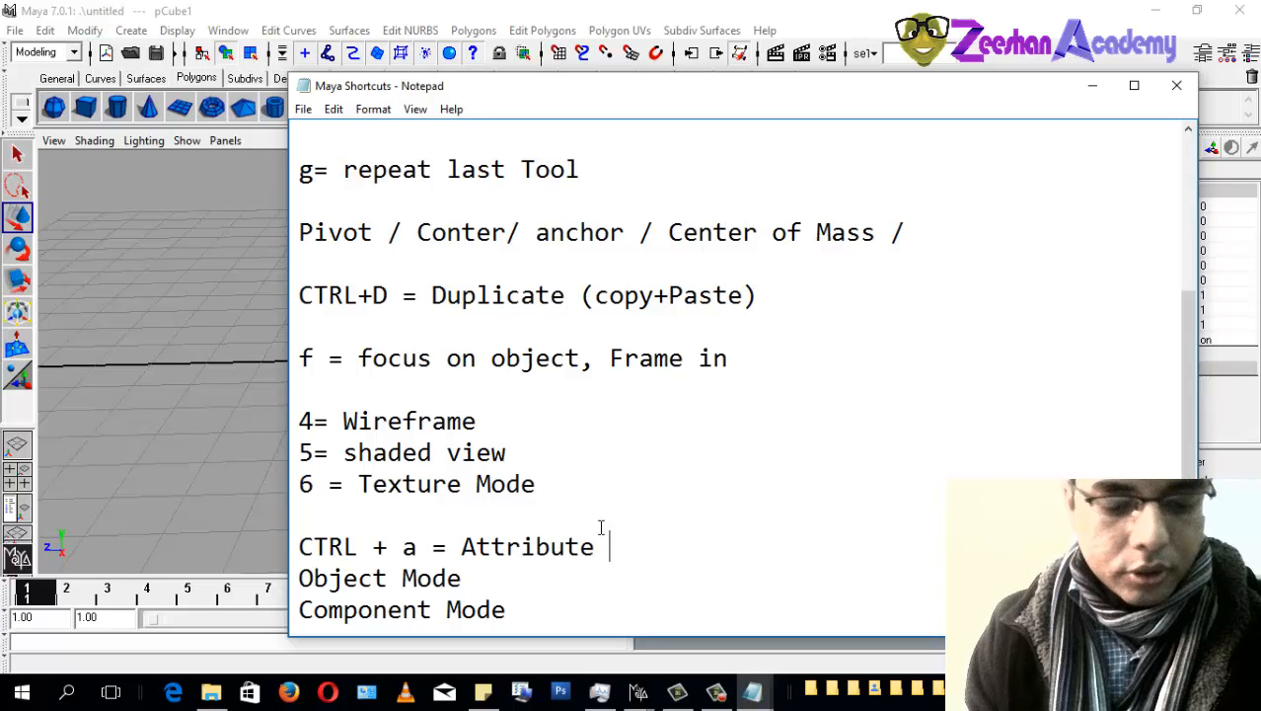
type(" Editor or")
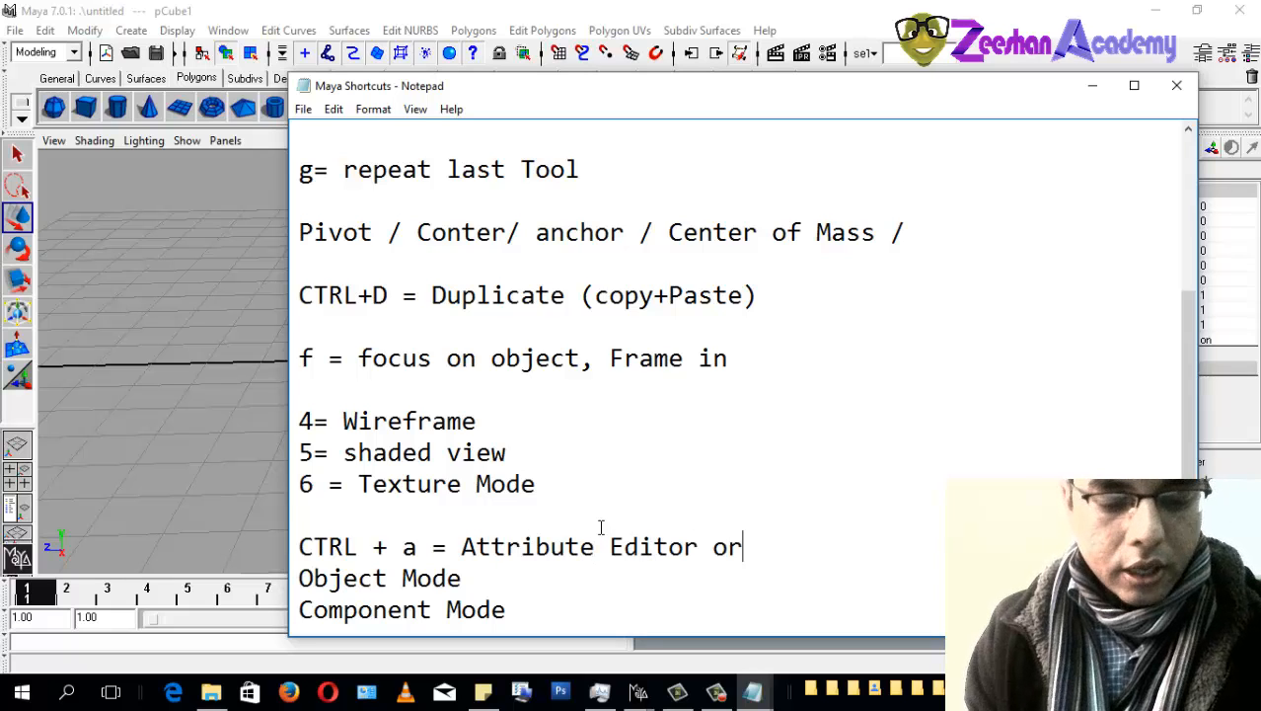
type(" C")
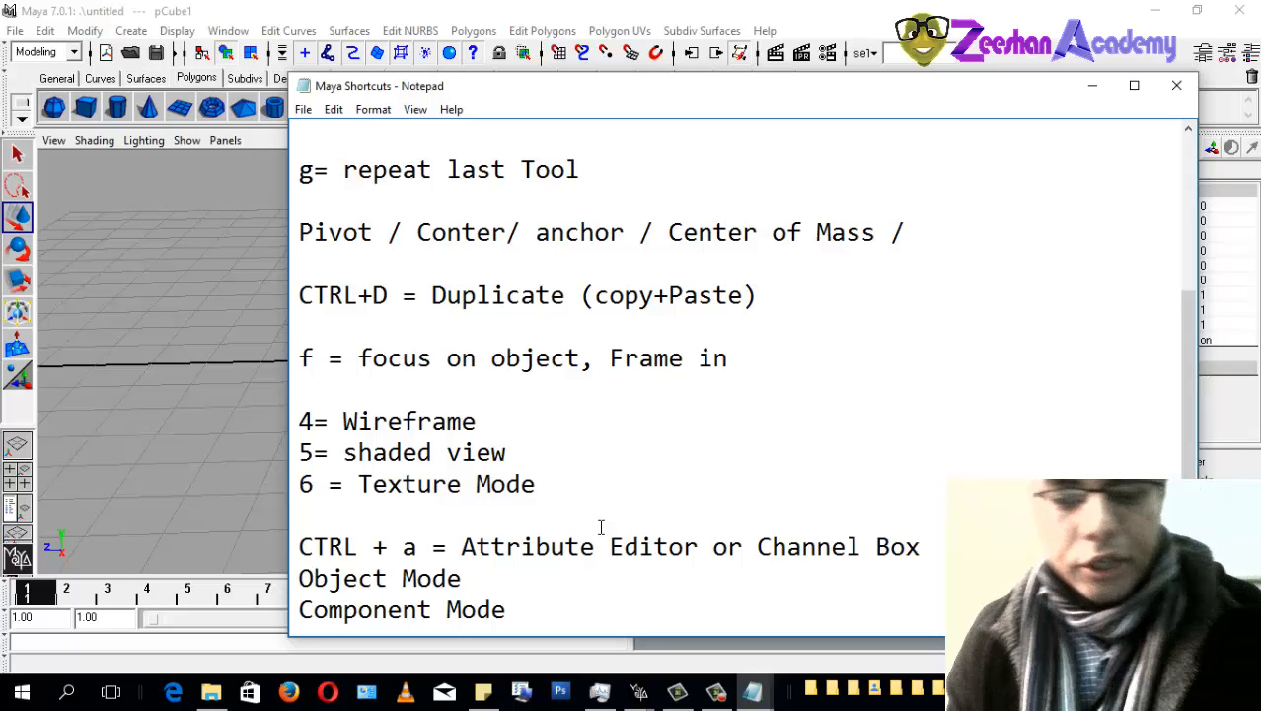
type("hannel Box")
key("Return")
Step: Highlight the word "CTRL" in the new shortcut line of the notes
key("shift+Right")
key("shift+Right")
key("shift+Right")
key("shift+Right")
key("shift+Right")
key("shift+Right")
key("shift+Right")
key("shift+Right")
key("shift+Right")
key("shift+Right")
key("shift+Right")
key("shift+Right")
key("shift+Right")
key("shift+Right")
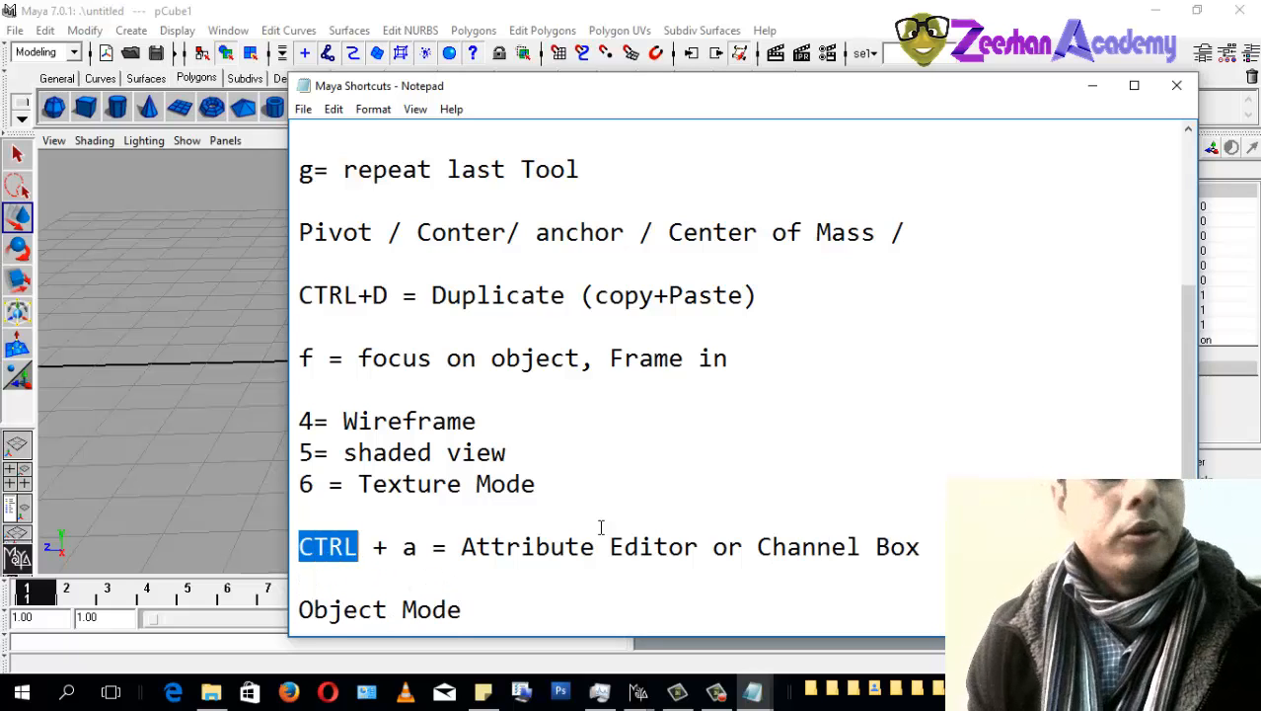
Step: Return to Maya and alternate between the cube's Attribute Editor and Channel Box to compare their contents
left_click(417, 10)
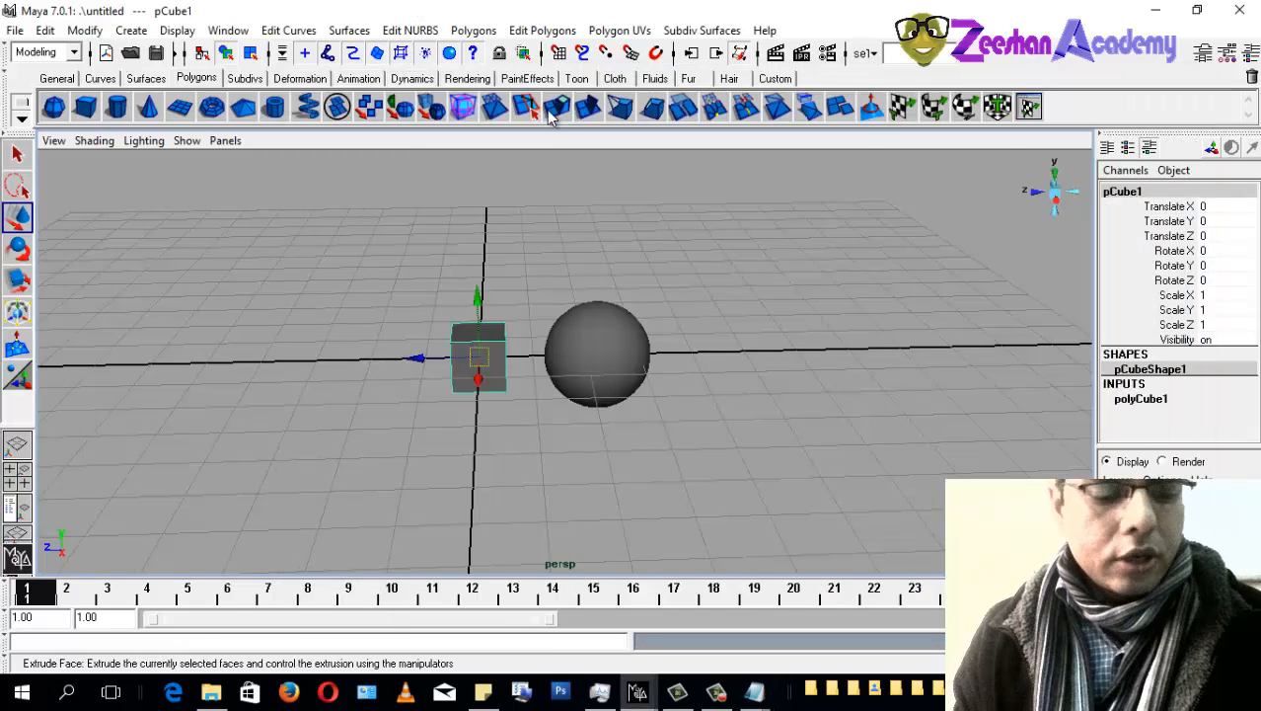
key("ctrl+a")
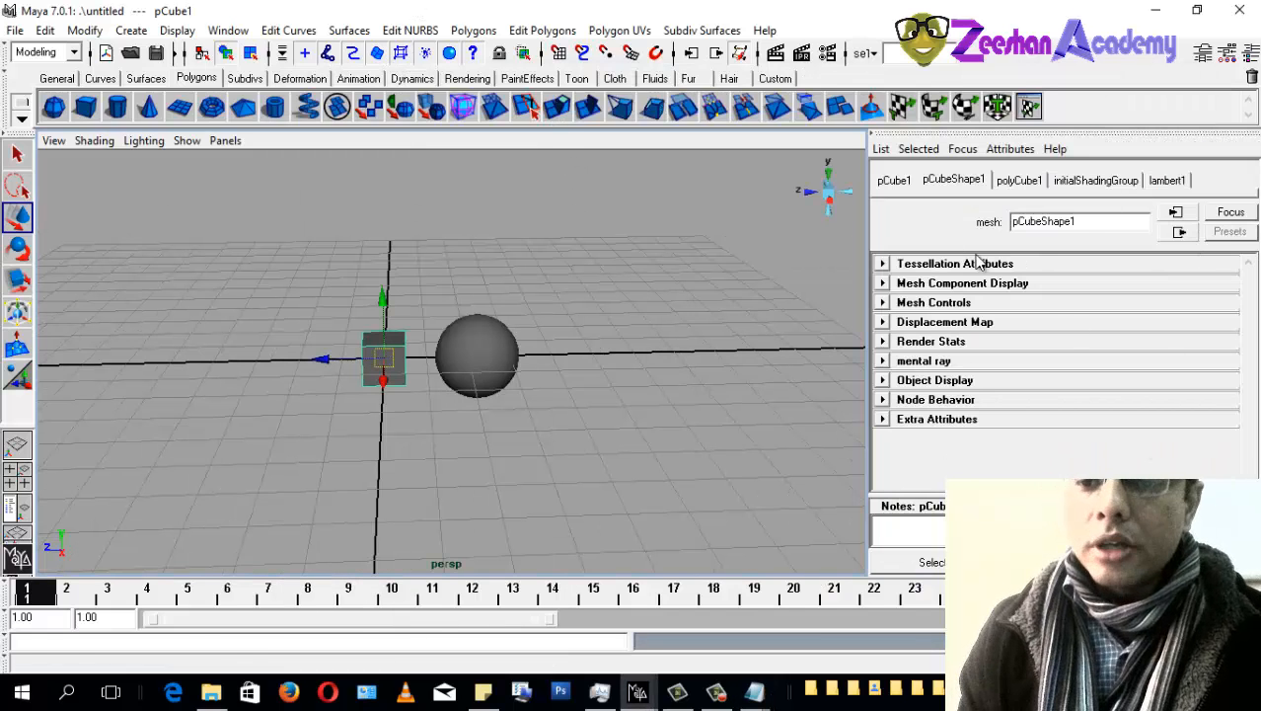
key("ctrl+a")
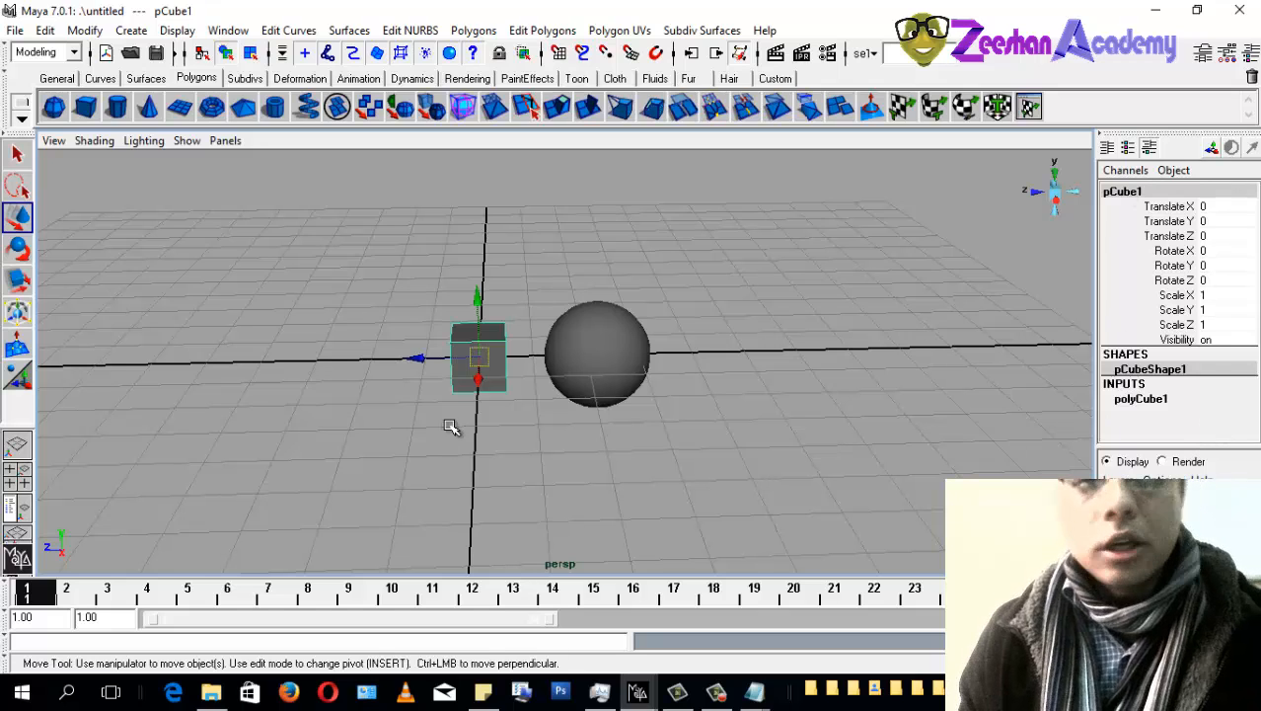
scroll(483, 397, "down", 1)
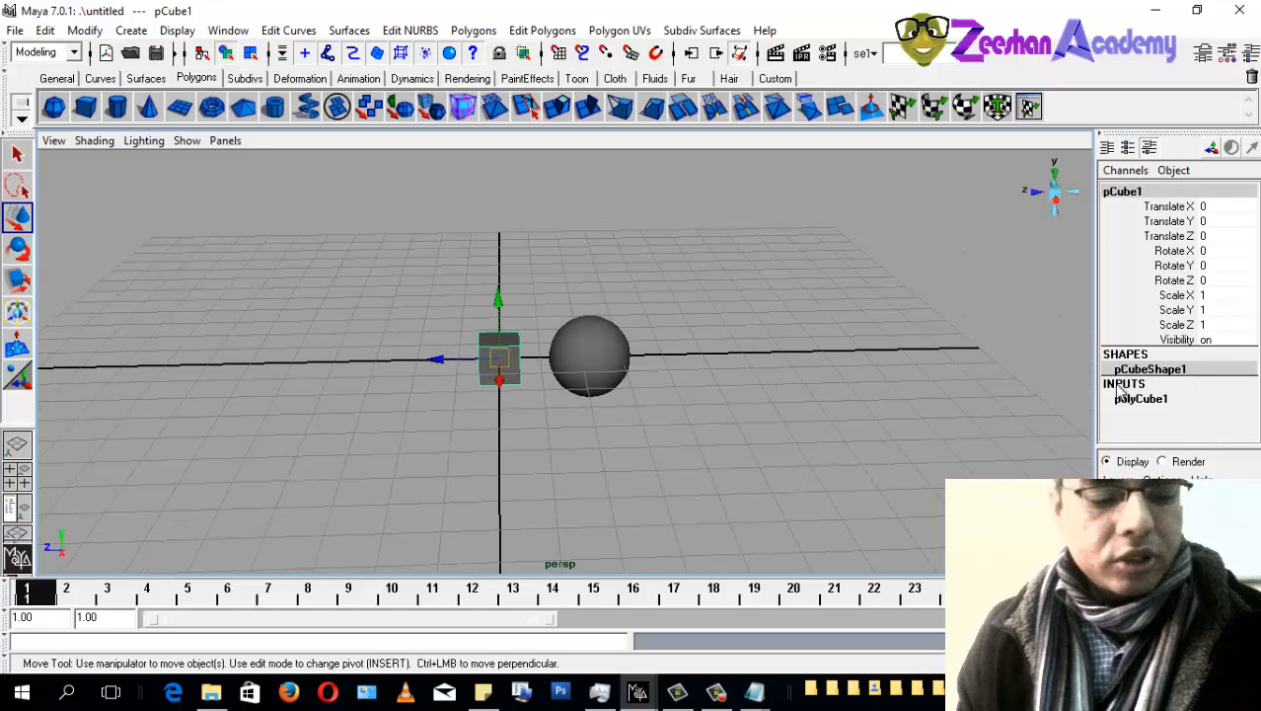
key("ctrl+a")
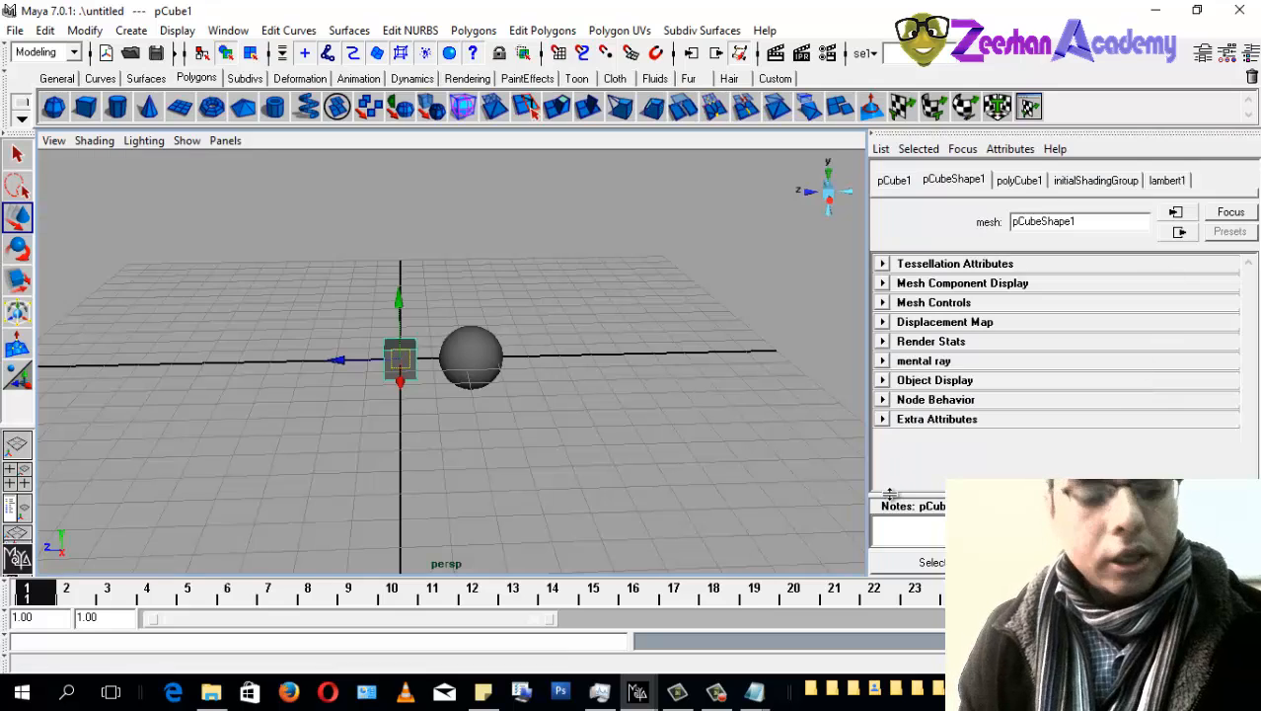
key("ctrl+a")
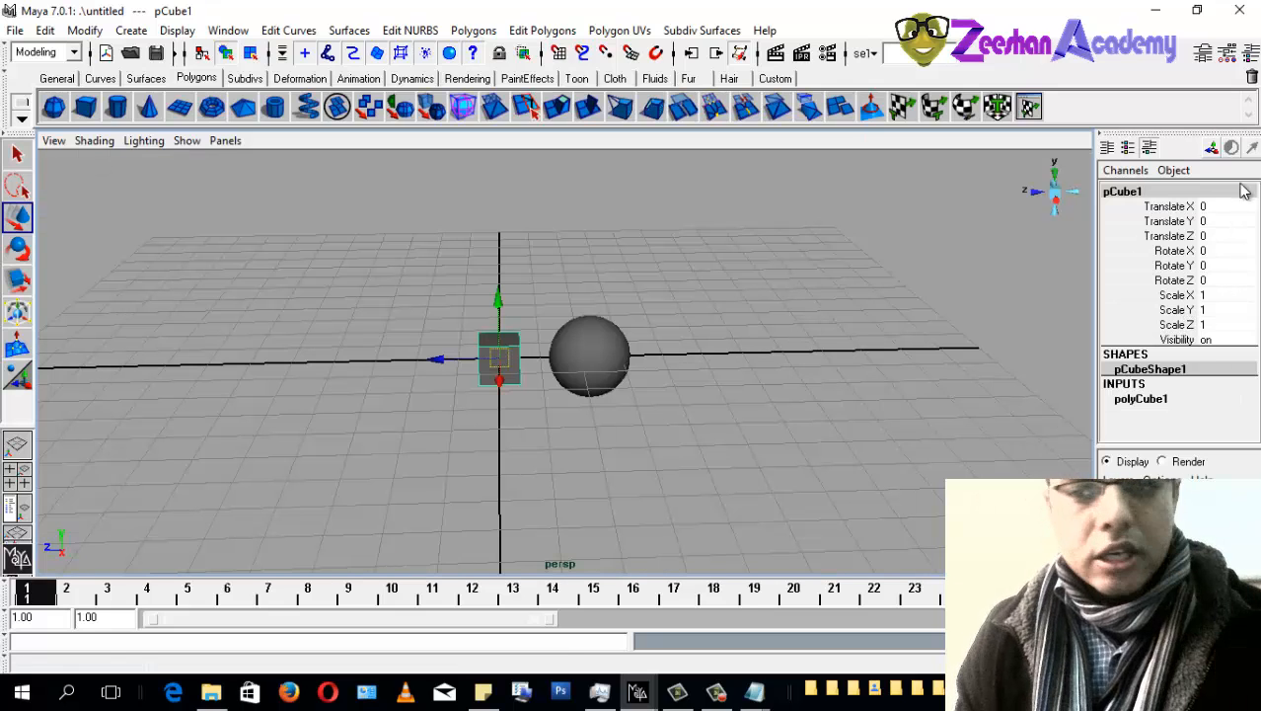
left_click(1148, 144)
left_click_drag(1107, 172, 549, 479, "alt")
key("ctrl+a")
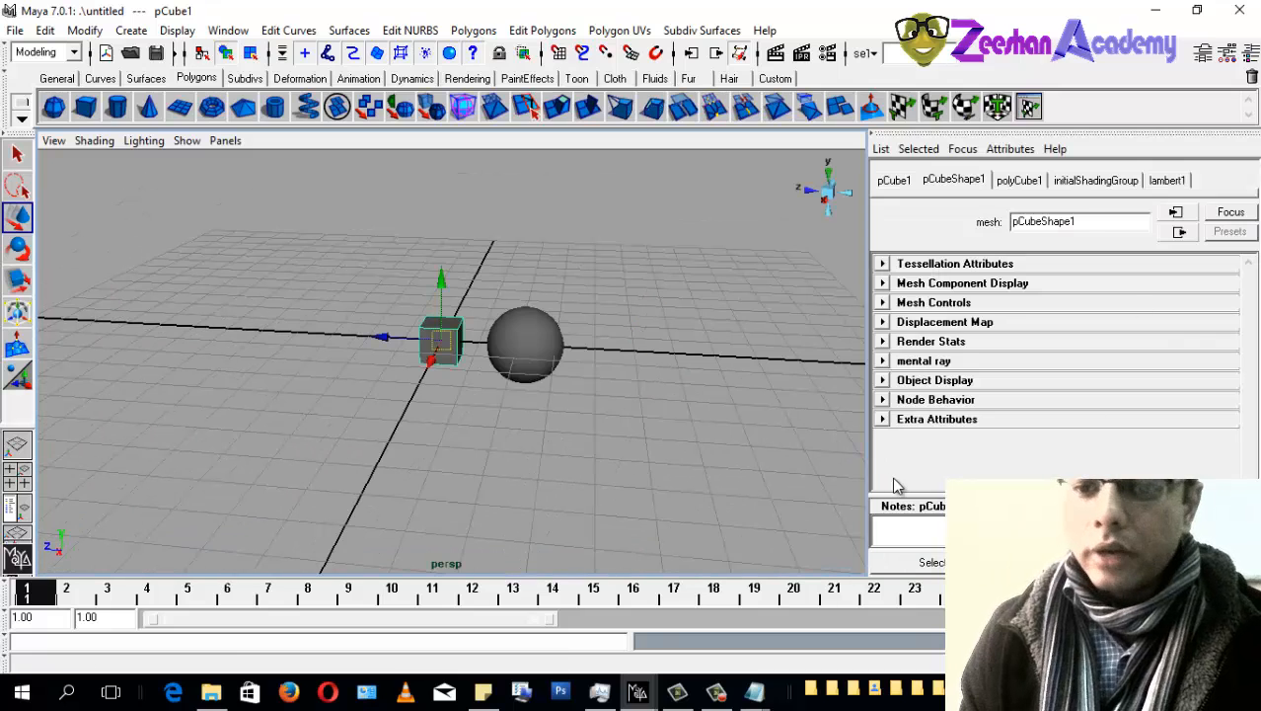
key("ctrl+a")
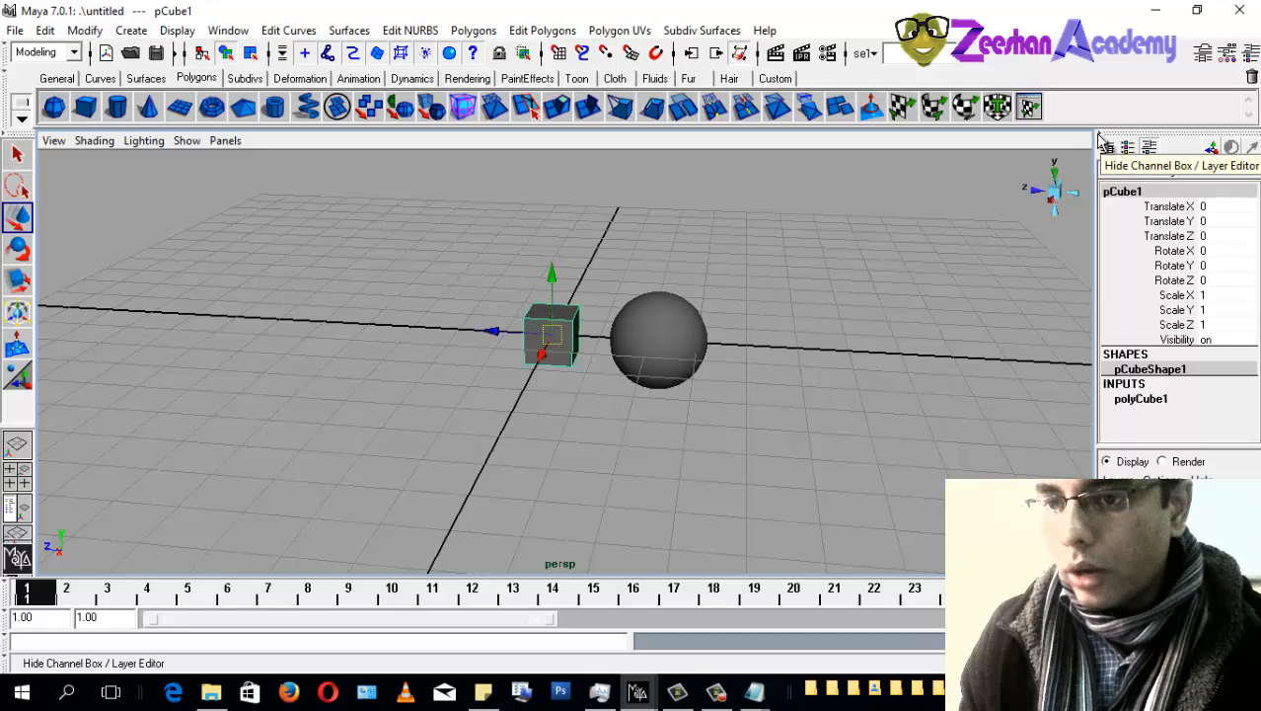
Step: Hide the Channel Box and bring up the cube's Attribute Editor
left_click(1143, 145)
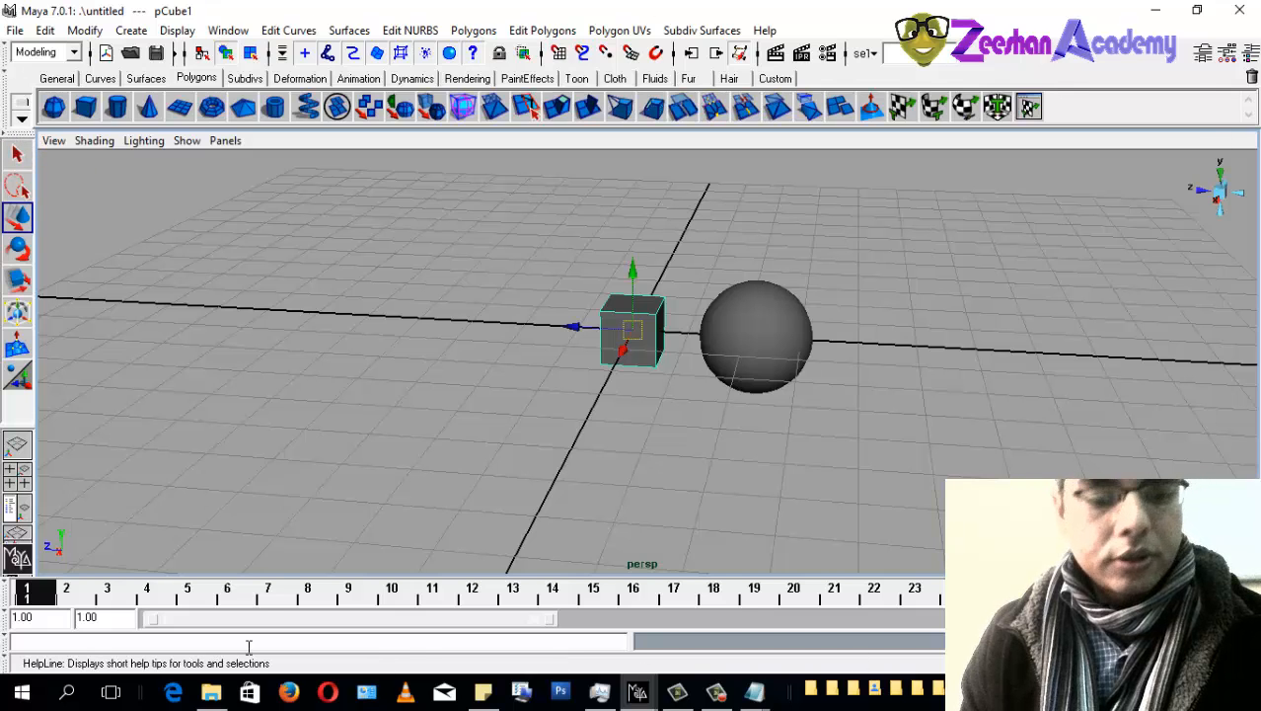
left_click_drag(527, 416, 525, 334, "alt")
key("ctrl+a")
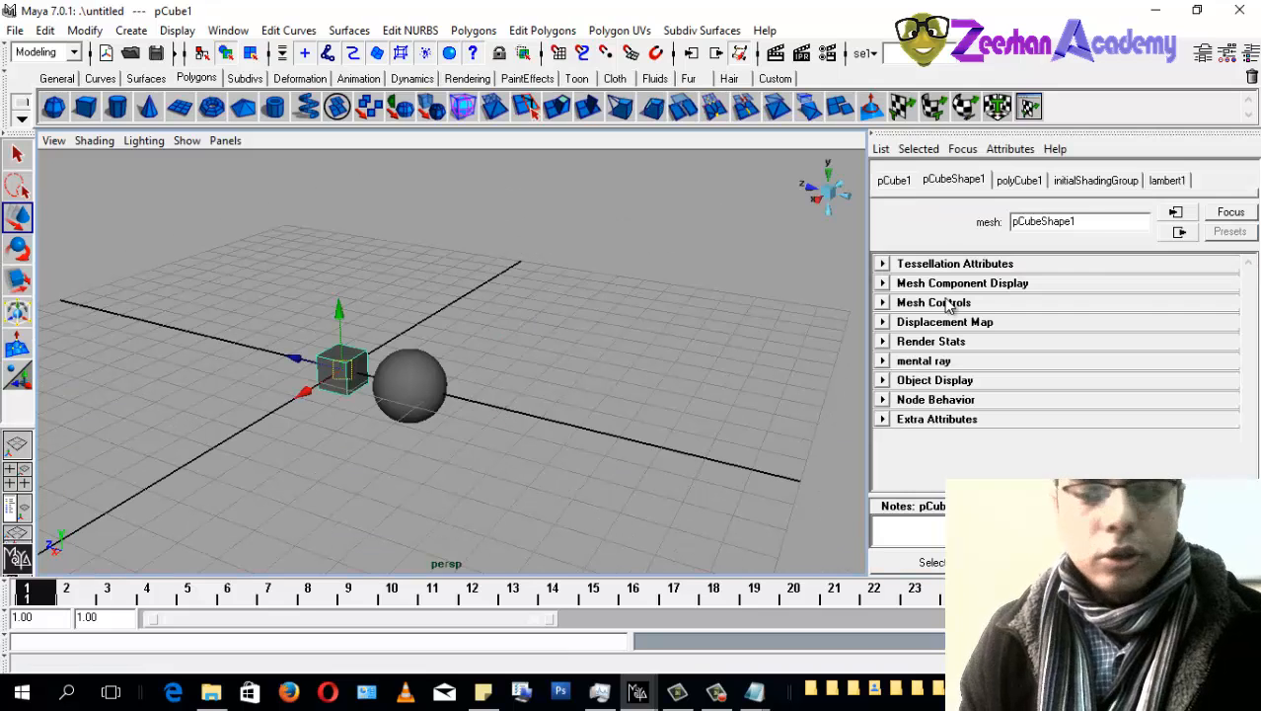
Step: Show the Channel Box and rename the cube to HutWalls
key("ctrl+a")
left_click(1145, 191)
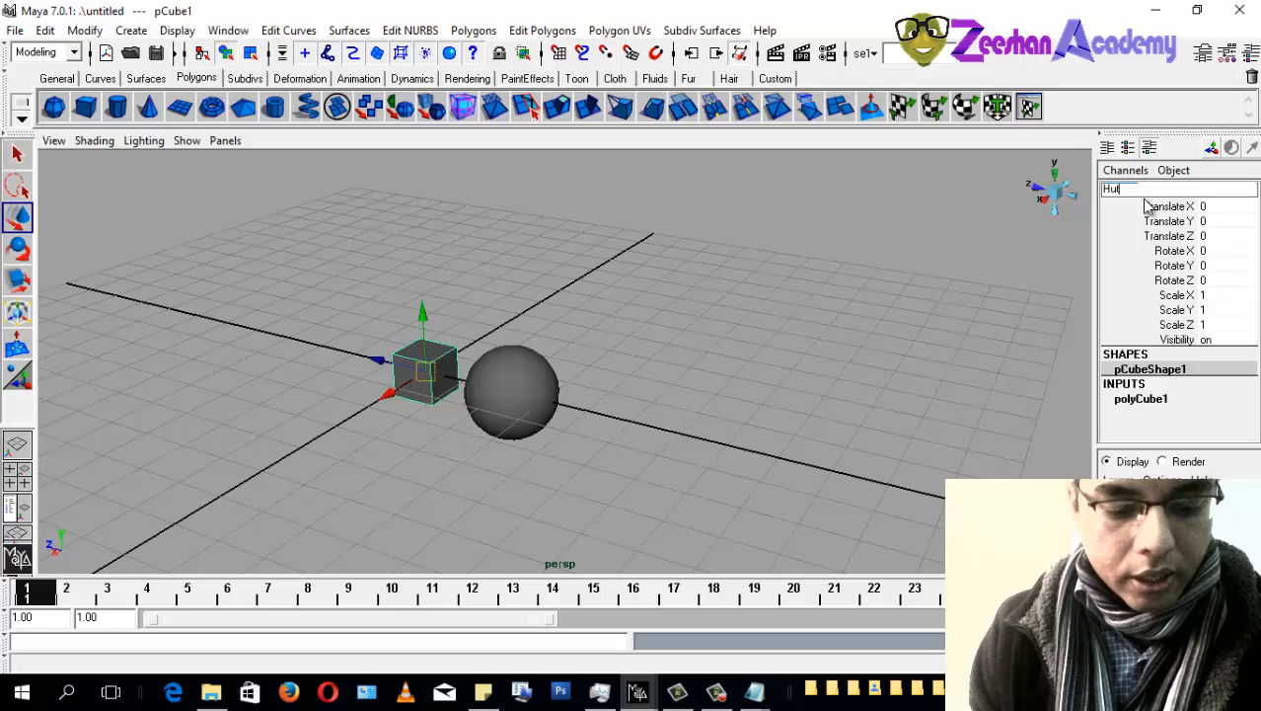
key("Return")
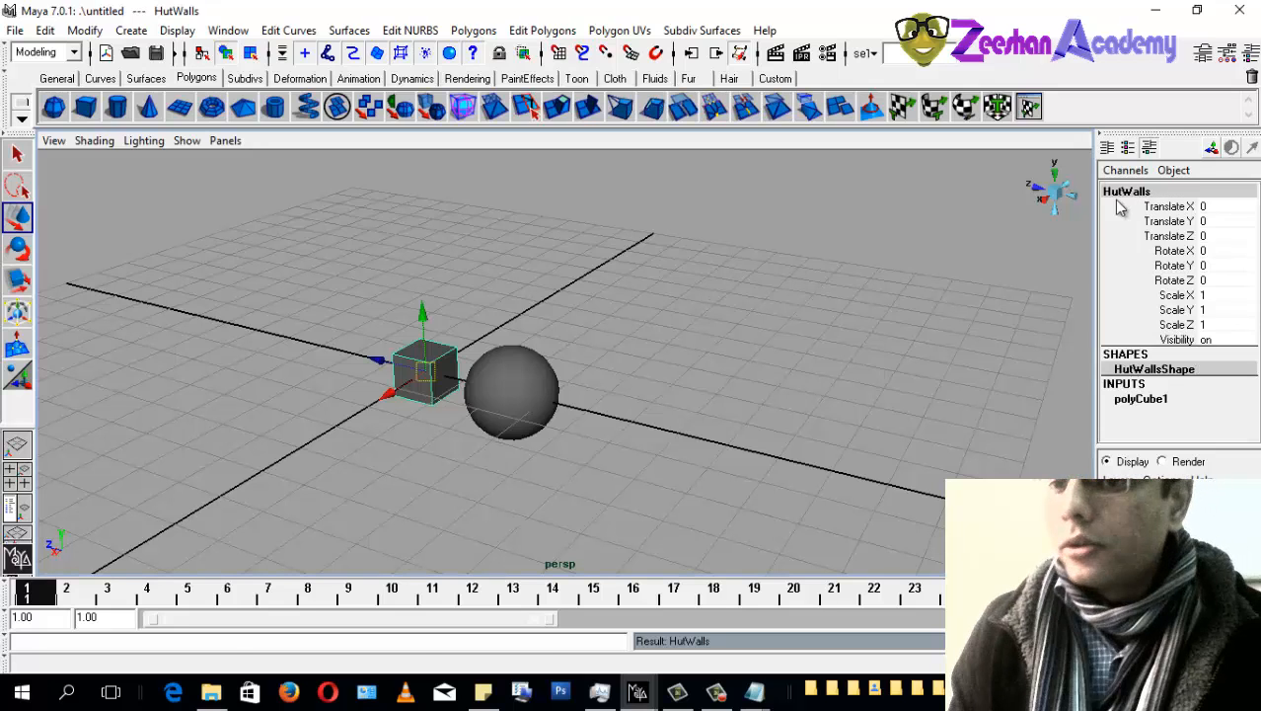
Step: Select the sphere beside the HutWalls cube and delete it
scroll(431, 371, "down", 1)
left_click_drag(431, 371, 556, 421, "alt")
left_click_drag(438, 403, 476, 378, "alt")
left_click_drag(544, 337, 572, 463)
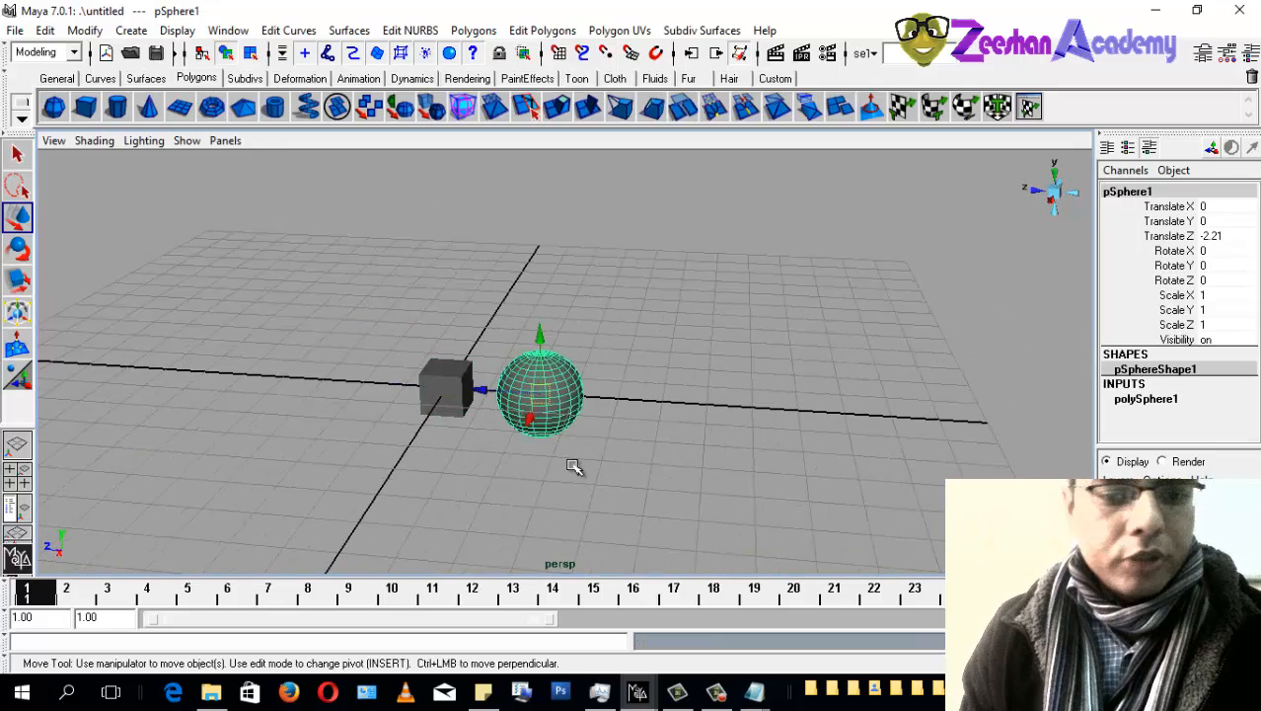
key("Delete")
Step: Scale the HutWalls cube uniformly to about 6.869 and raise it along Y to about 3.882
left_click(464, 367)
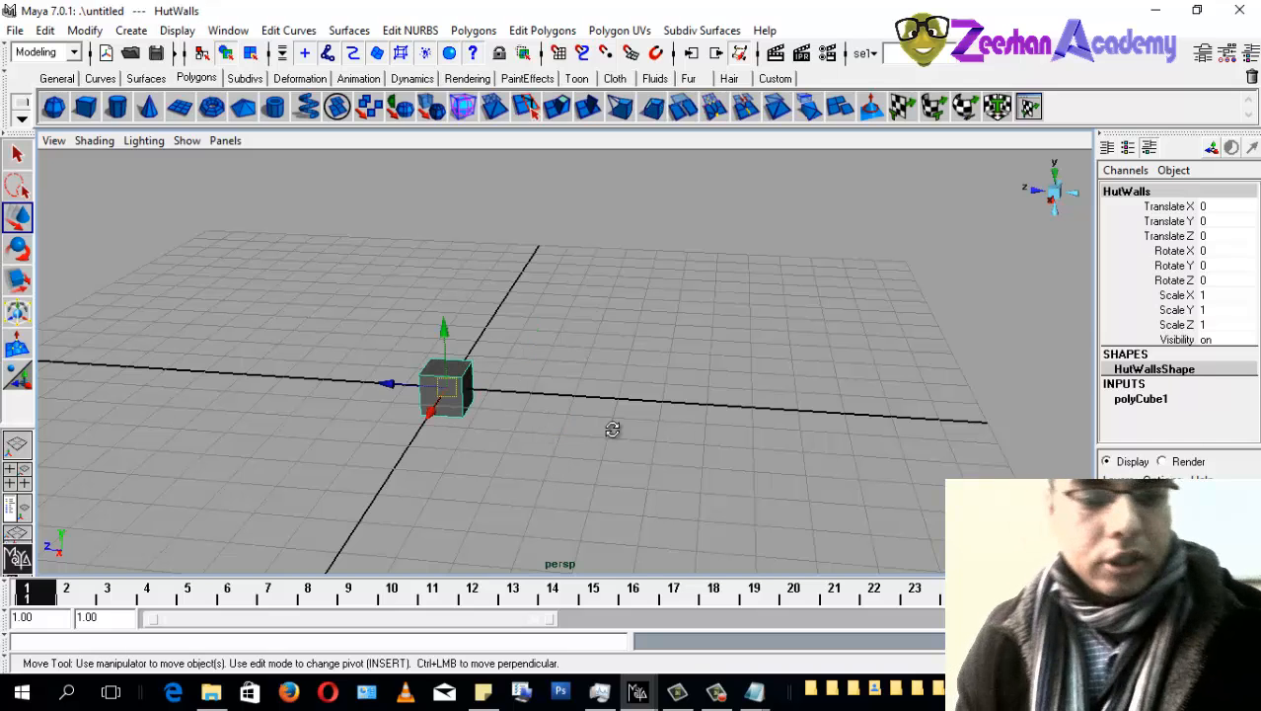
left_click_drag(612, 426, 462, 422, "alt")
key("r")
left_click_drag(528, 386, 501, 400, "alt")
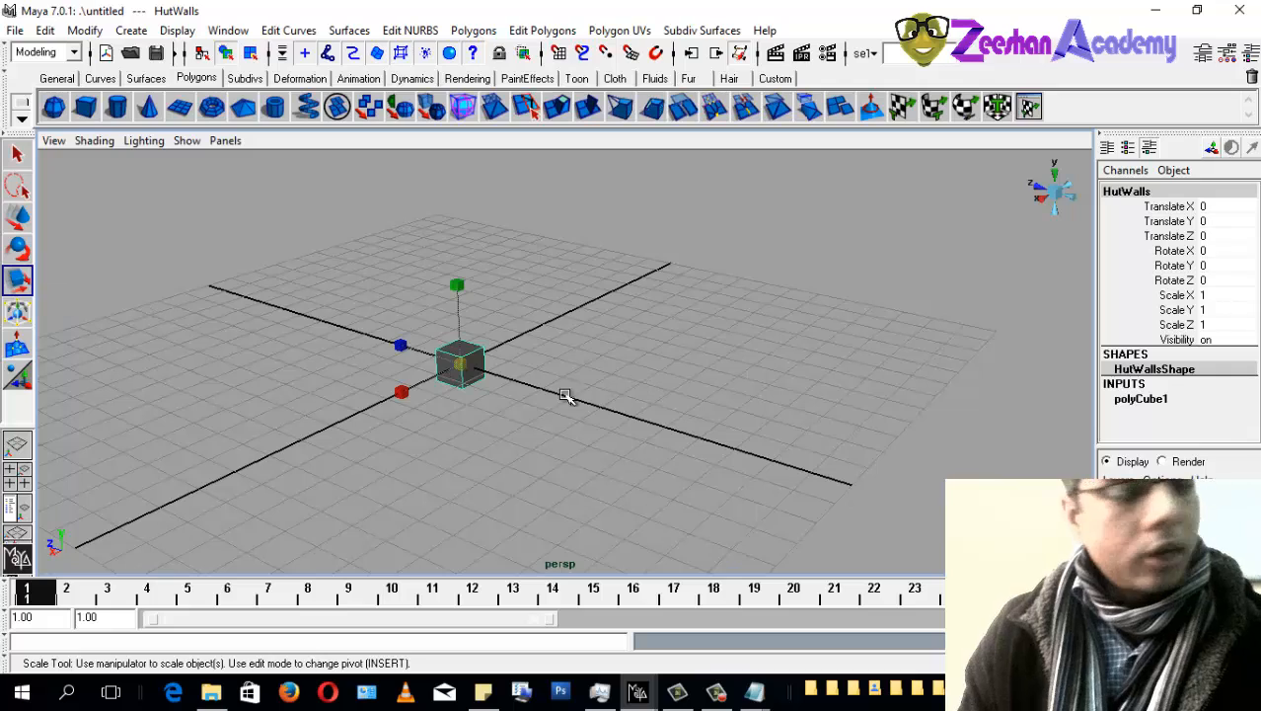
left_click_drag(459, 367, 598, 388)
key("w")
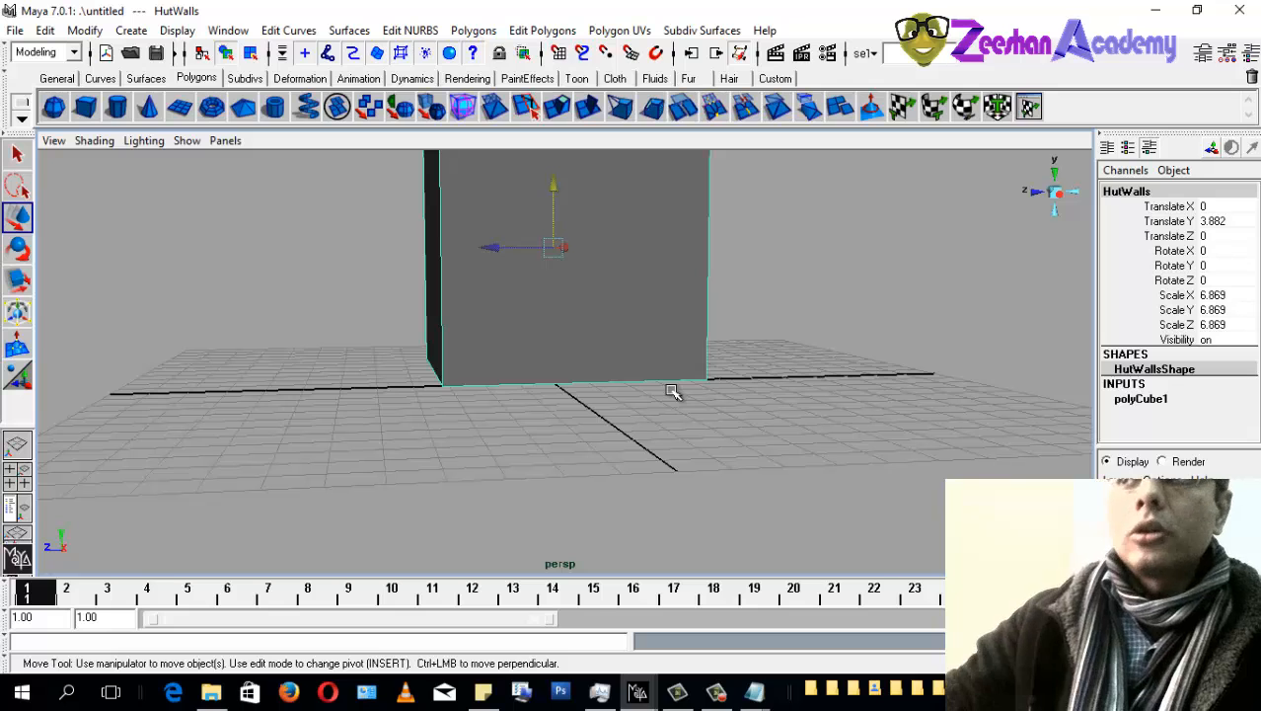
Step: Stretch the HutWalls cube into a long box, scaling it to about 9.503 in X and 17.543 in Z
left_click_drag(666, 393, 513, 428, "alt")
scroll(568, 317, "down", 5)
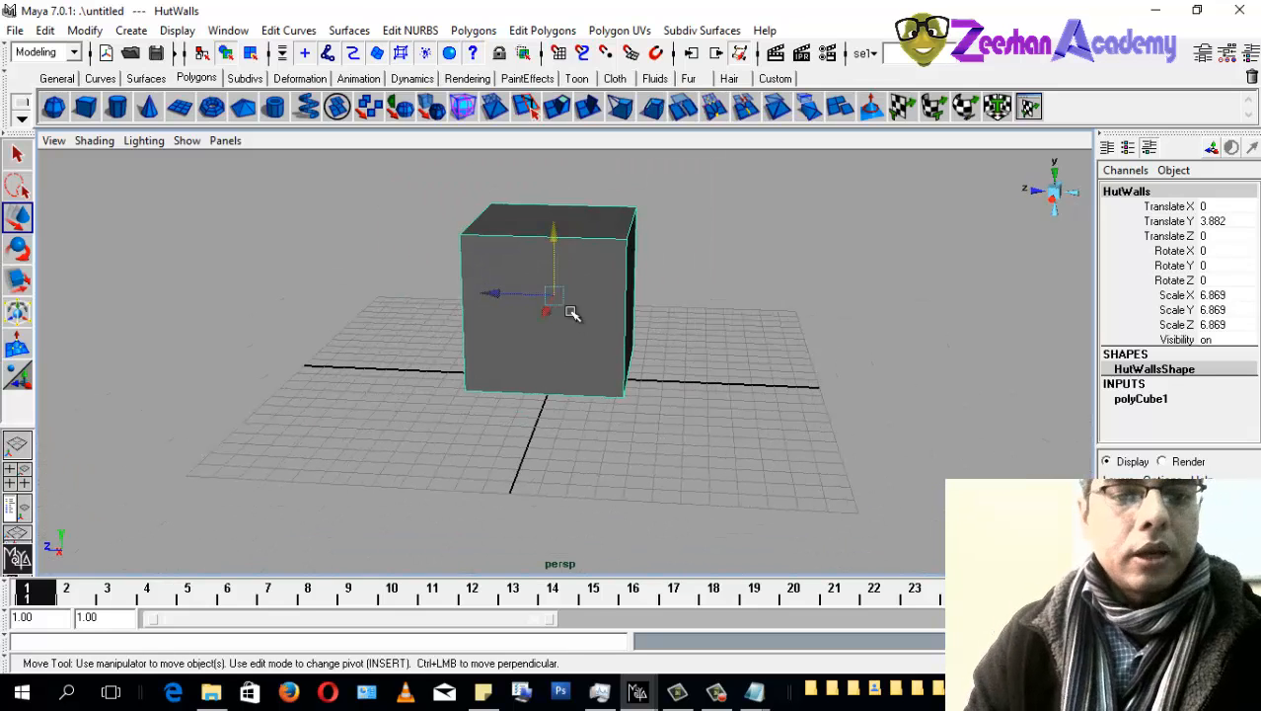
key("r")
left_click_drag(554, 343, 601, 342, "alt")
left_click_drag(476, 300, 728, 318)
left_click_drag(660, 285, 677, 280)
left_click_drag(666, 304, 526, 354, "alt")
Step: Move the HutWalls box along X to about -6.121
key("w")
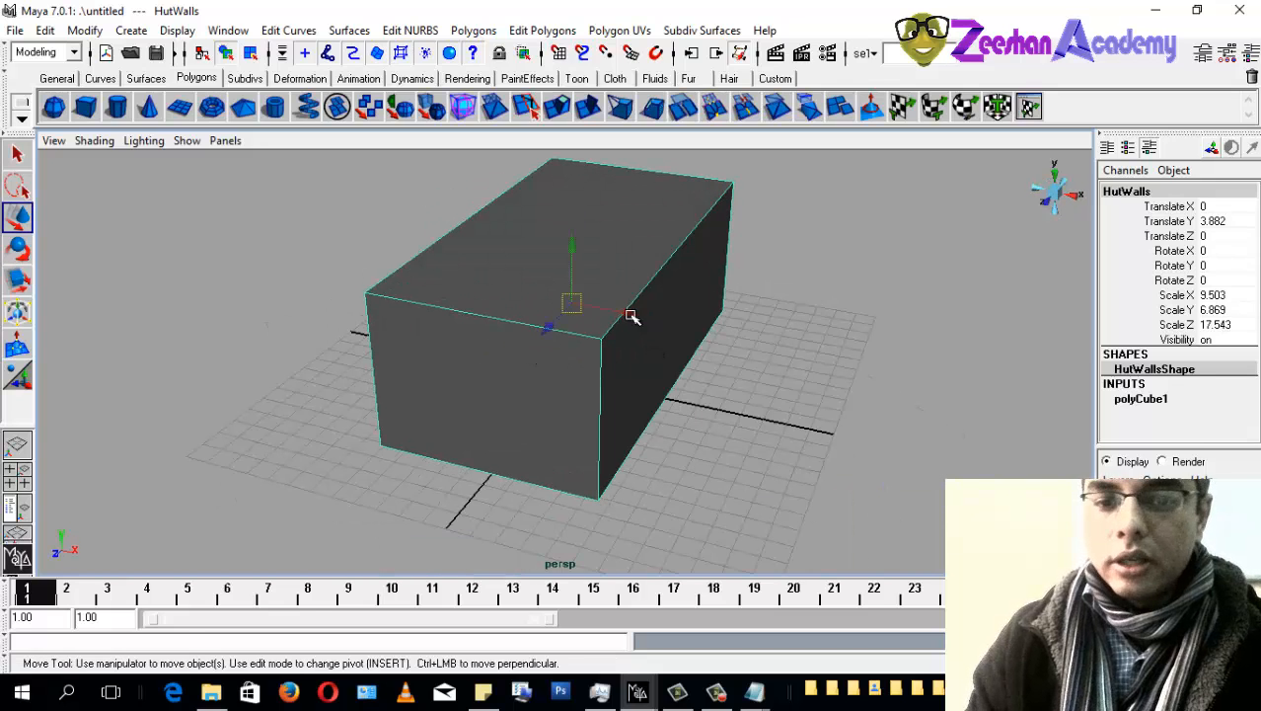
left_click_drag(631, 316, 537, 403)
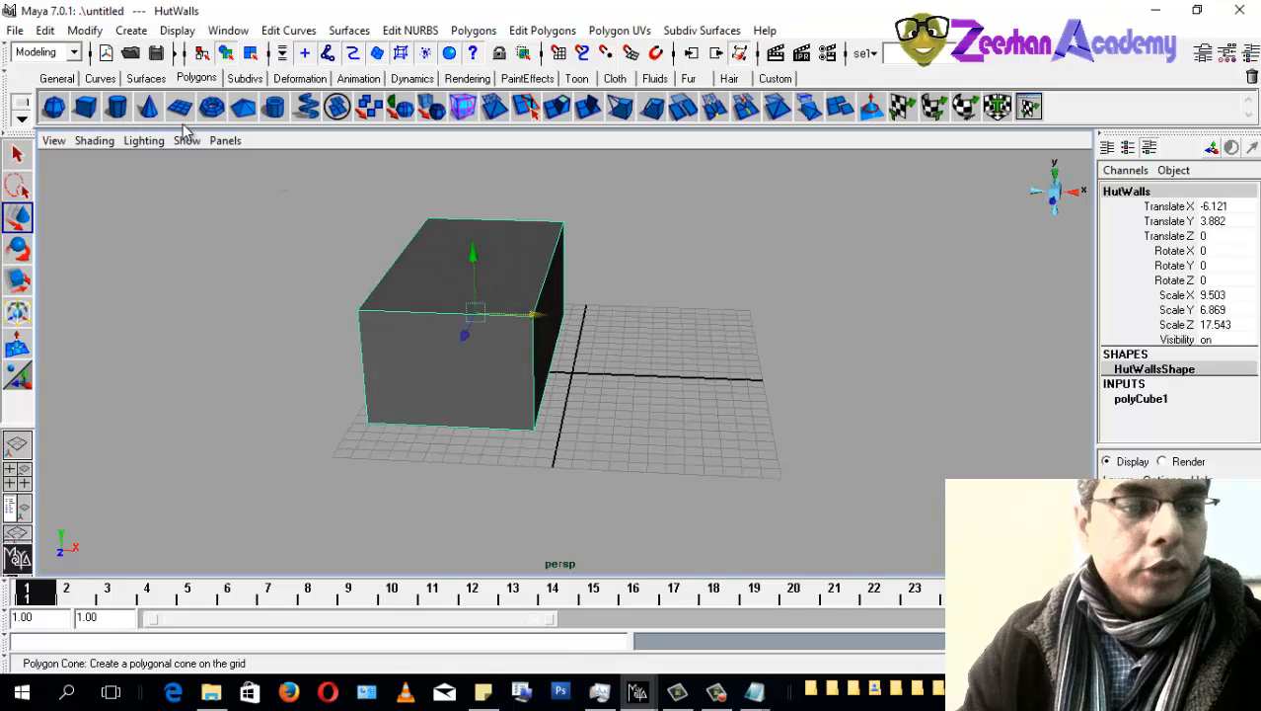
left_click_drag(457, 289, 371, 220, "alt")
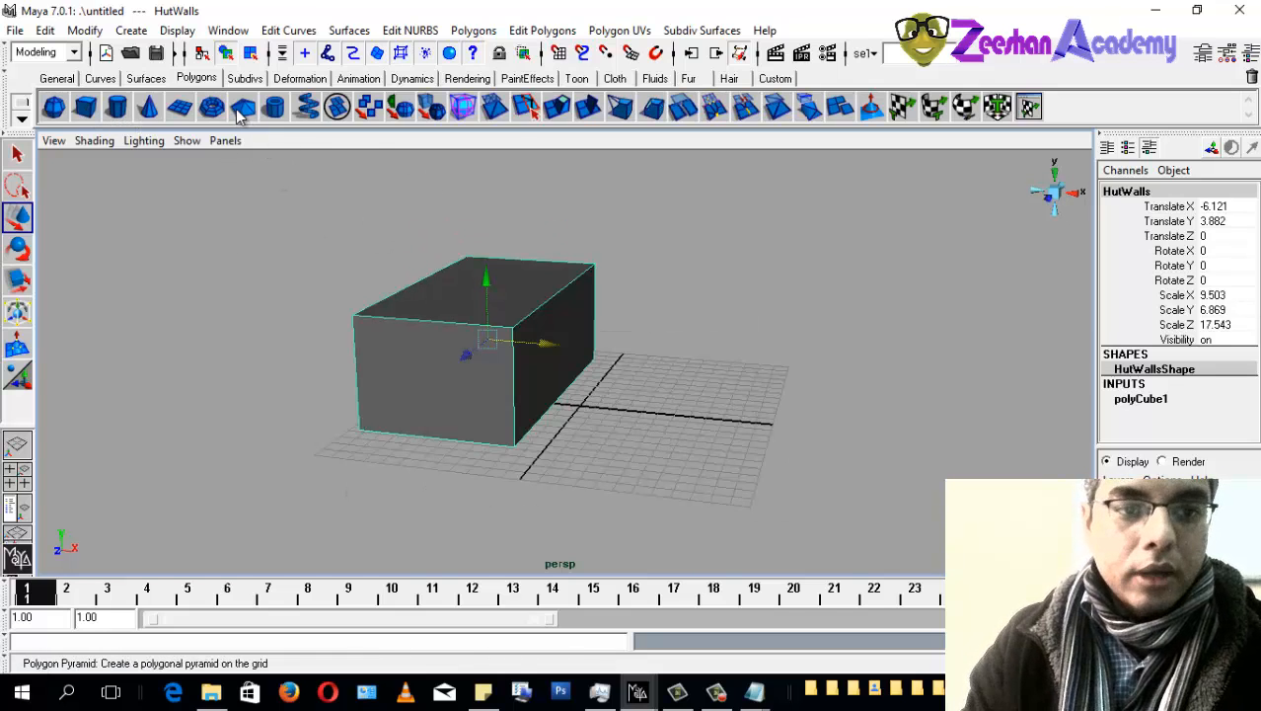
left_click_drag(418, 310, 430, 308, "alt")
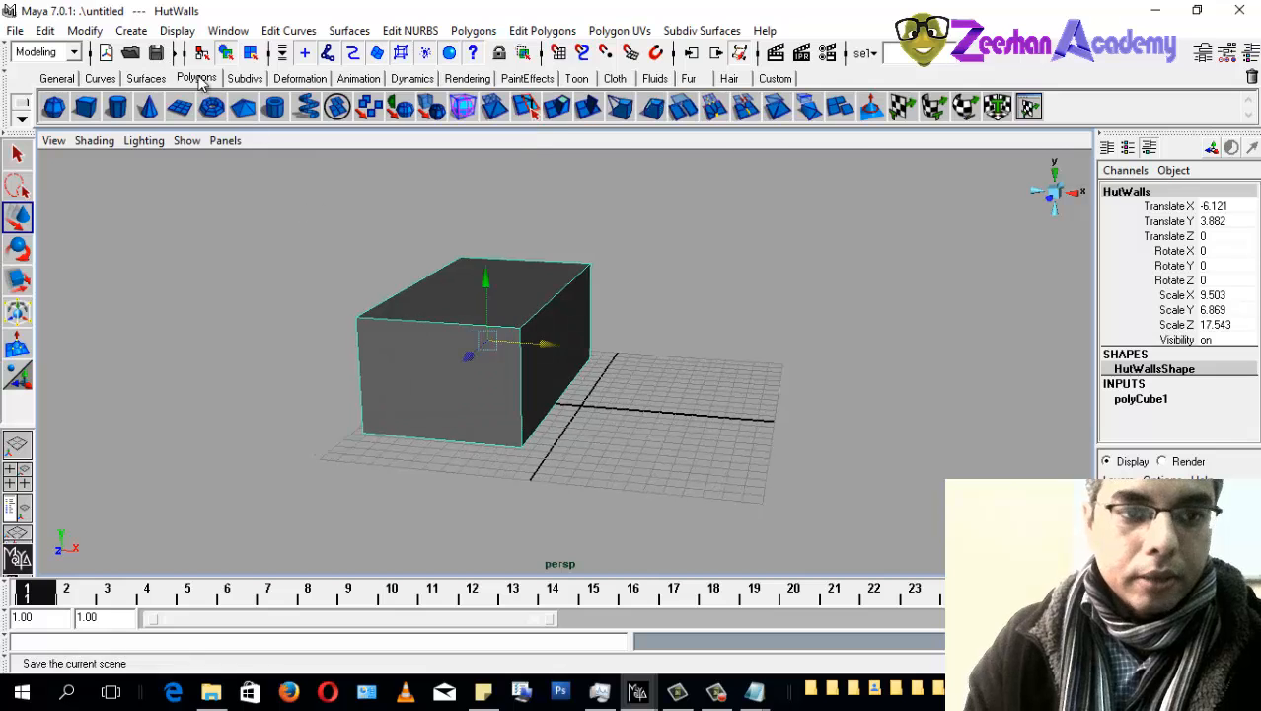
Step: Create a polygon pyramid and raise it along Y to about 11.76
left_click(247, 113)
left_click_drag(738, 418, 553, 385, "alt")
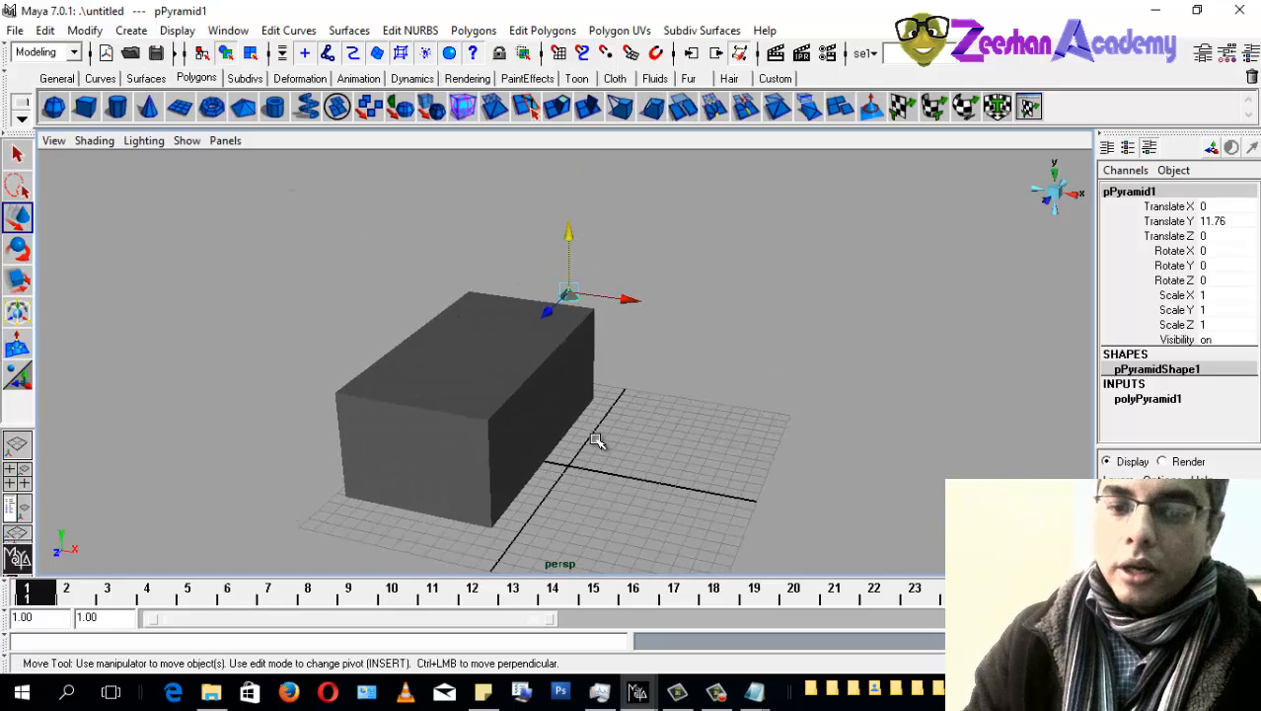
left_click_drag(598, 441, 543, 431, "alt")
Step: Scale the pyramid uniformly to about 5.791
key("r")
left_click_drag(557, 290, 667, 284)
left_click_drag(471, 449, 542, 393, "alt")
middle_click_drag(504, 392, 512, 436, "alt")
right_click_drag(512, 437, 596, 389, "alt")
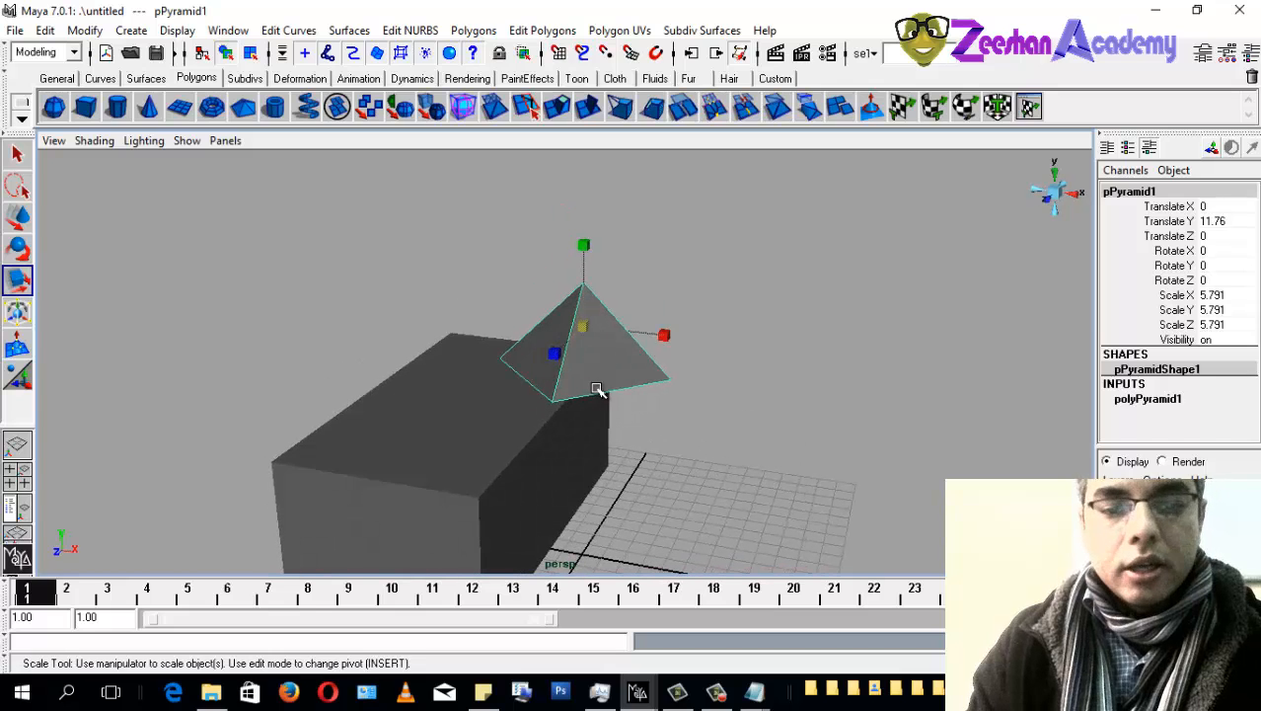
Step: Rotate the pyramid about Y to about -45.043 degrees so its base edges run parallel to the hut walls
key("e")
left_click_drag(554, 355, 514, 507)
middle_click_drag(586, 407, 600, 339, "alt")
mouse_move(623, 420)
left_mouse_down()
mouse_move(602, 429)
mouse_move(620, 431)
left_mouse_up()
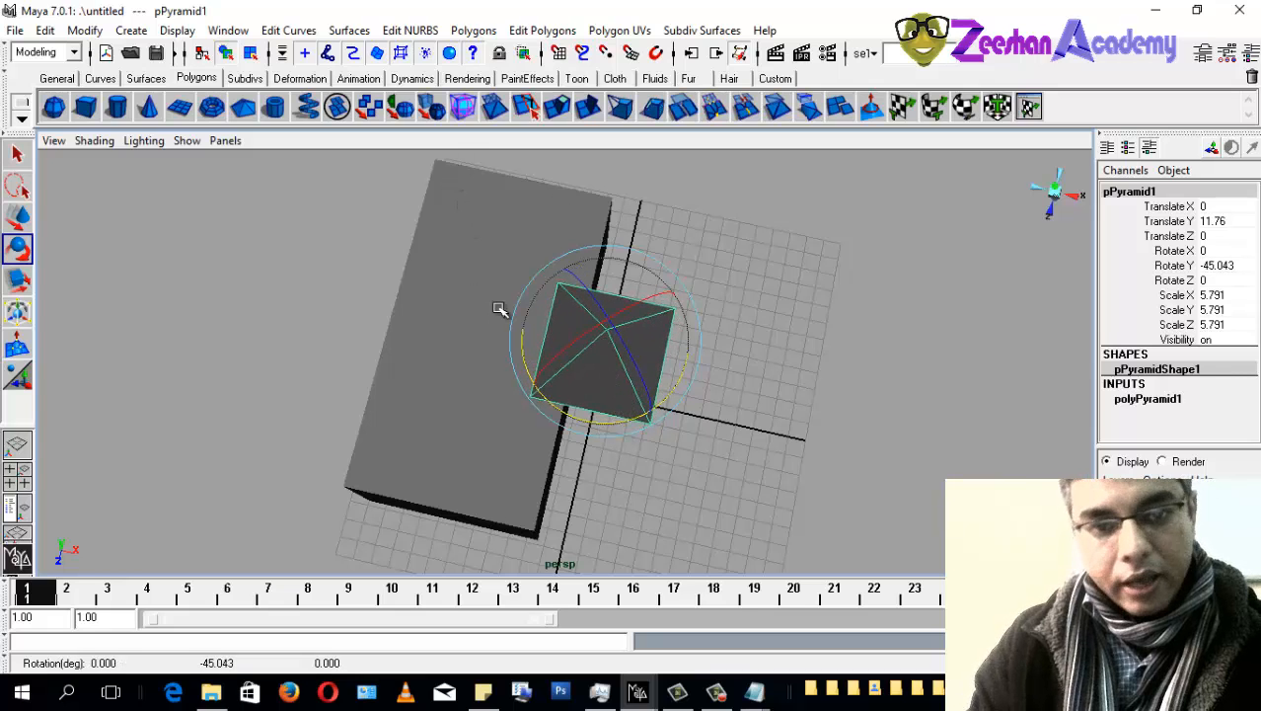
Step: View the pyramid and hut walls from several angles, ending in the top view with both framed
left_click_drag(791, 366, 790, 326, "alt")
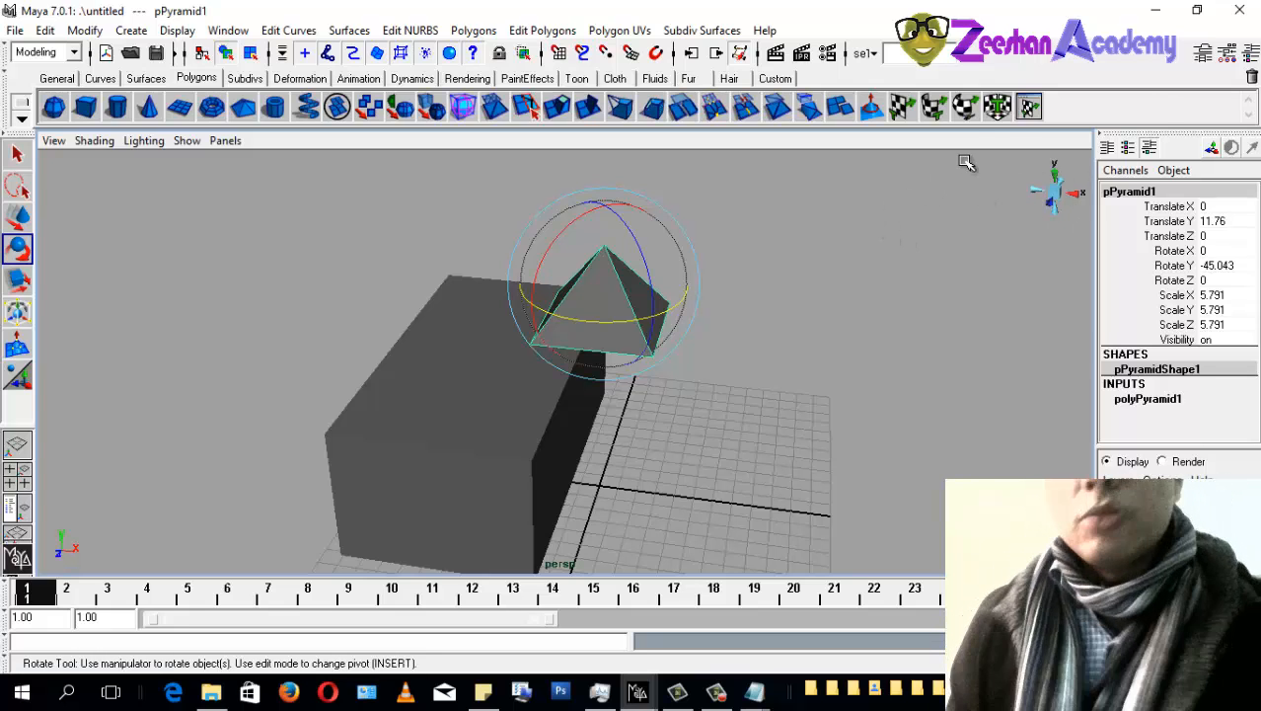
left_click_drag(1005, 277, 954, 281, "alt")
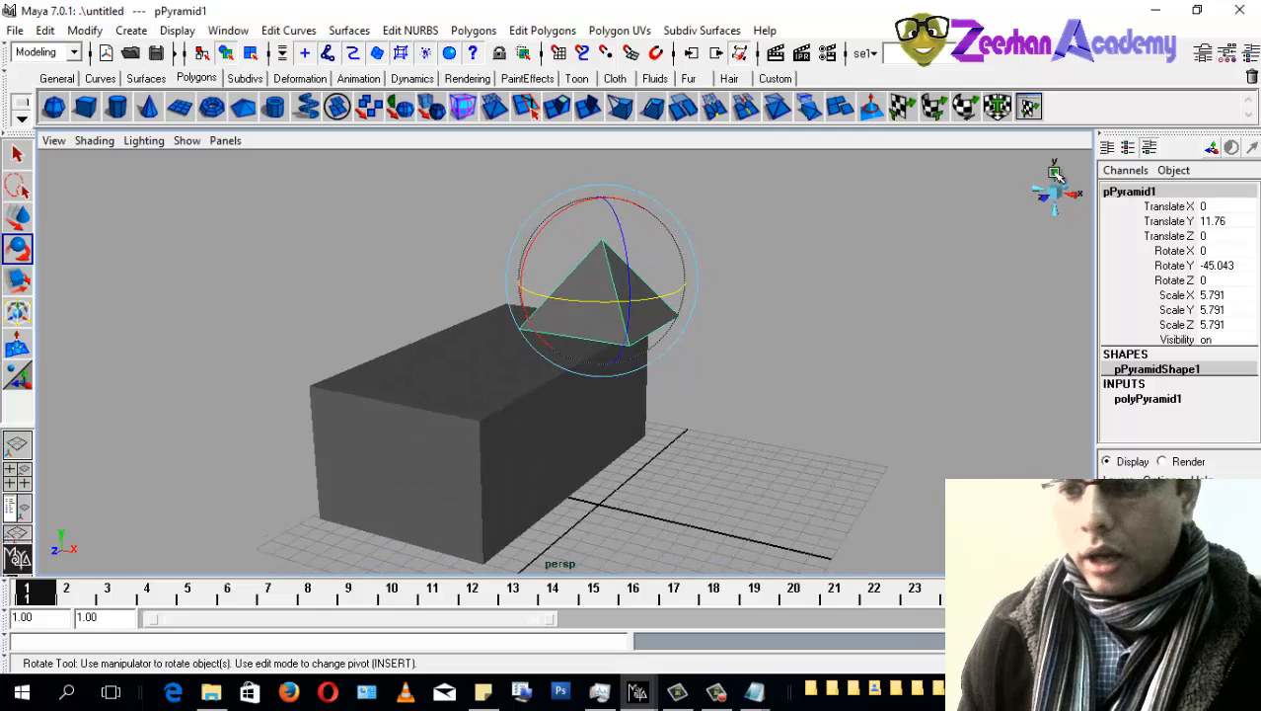
left_click_drag(891, 381, 898, 354, "alt")
left_click_drag(1056, 216, 1037, 246, "alt")
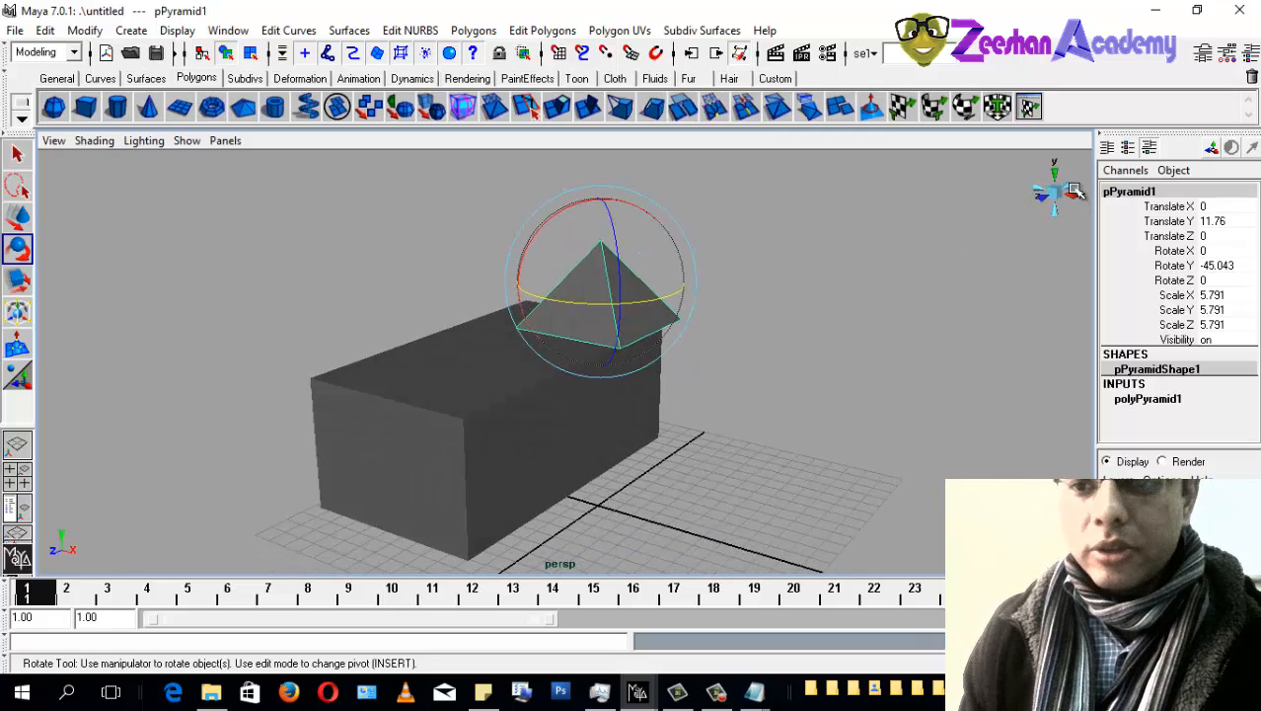
left_click_drag(820, 343, 708, 356, "alt")
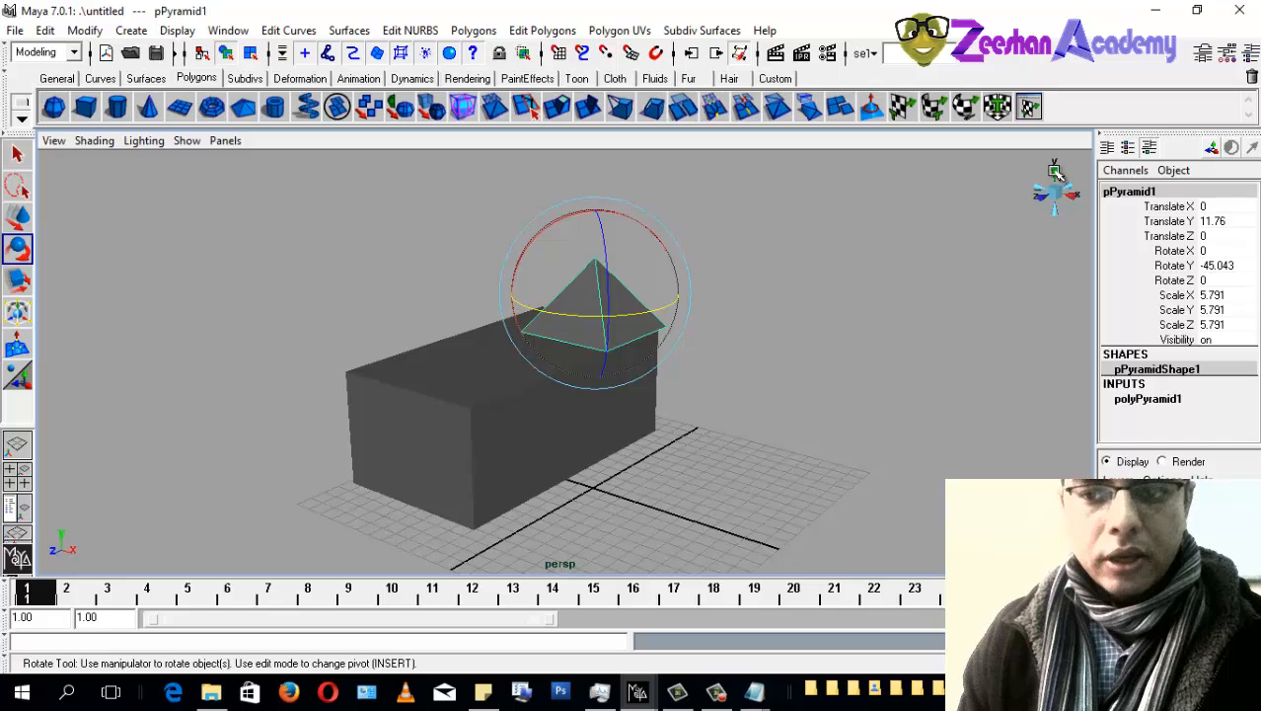
left_click(1055, 170)
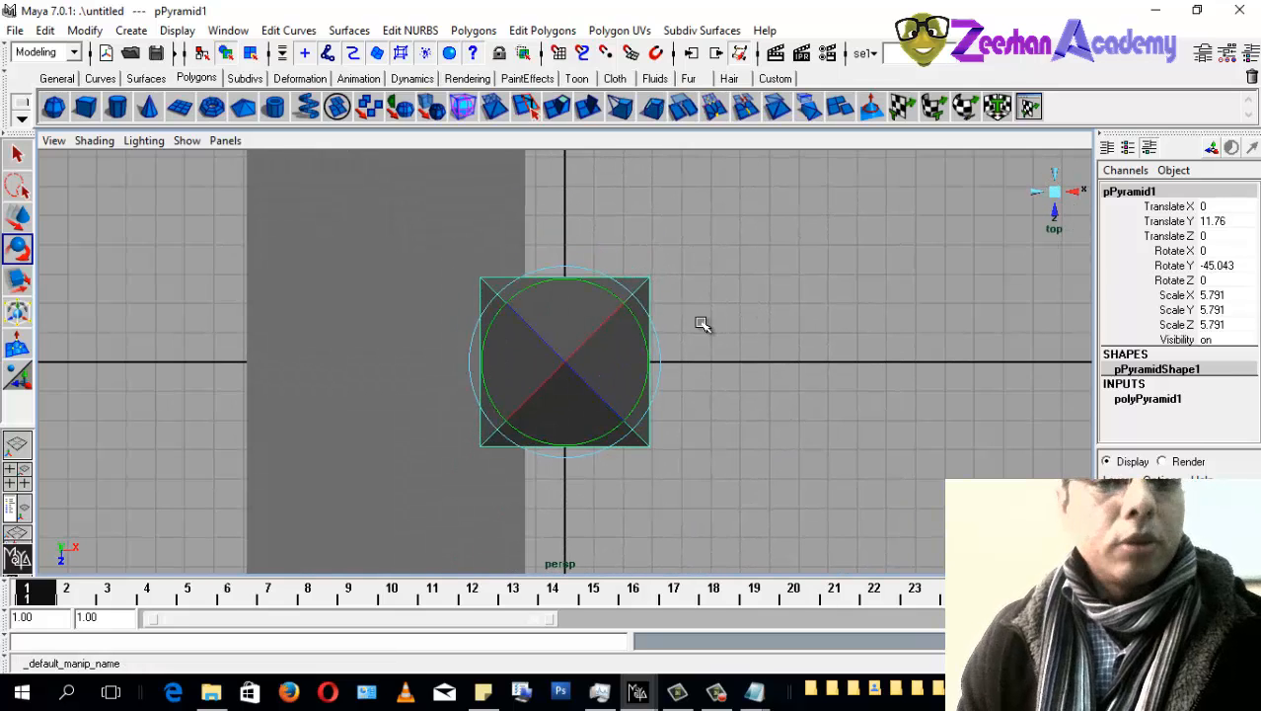
scroll(696, 318, "down", 4)
middle_click_drag(599, 364, 640, 411, "alt")
scroll(634, 372, "down", 1)
scroll(642, 411, "down", 1)
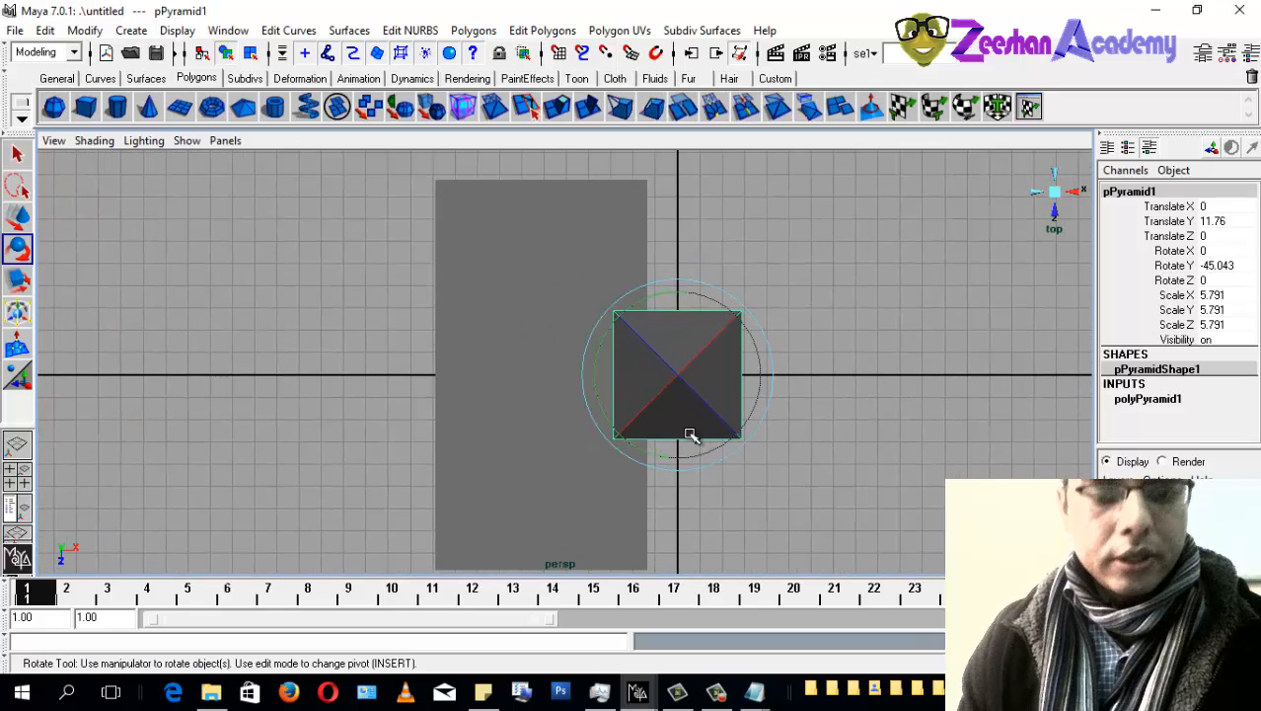
Step: Move the pyramid over the hut walls to X about -5.979 and scale it uniformly to about 10.092
key("w")
left_click_drag(751, 379, 684, 365)
key("r")
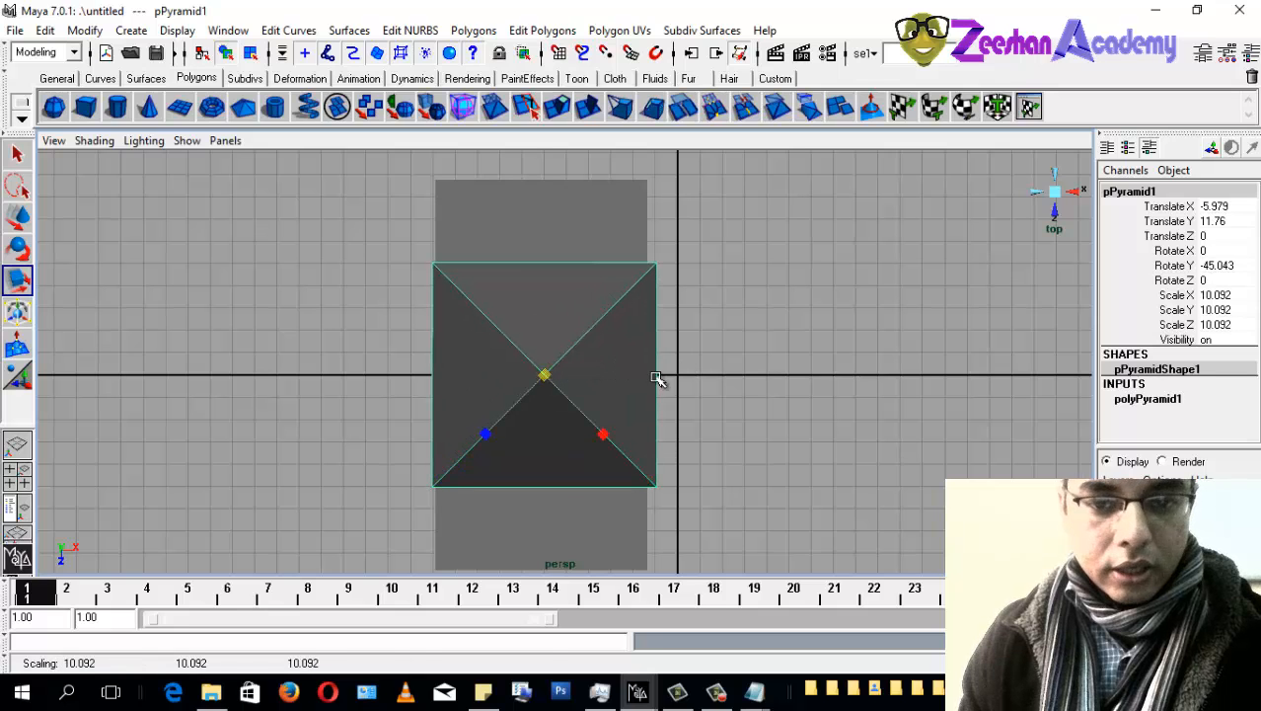
Step: Try nudging the pyramid to X about -6.145 and stretching it along its Z axis, then undo the stretch
key("w")
left_click_drag(608, 376, 575, 404)
scroll(582, 404, "down", 2)
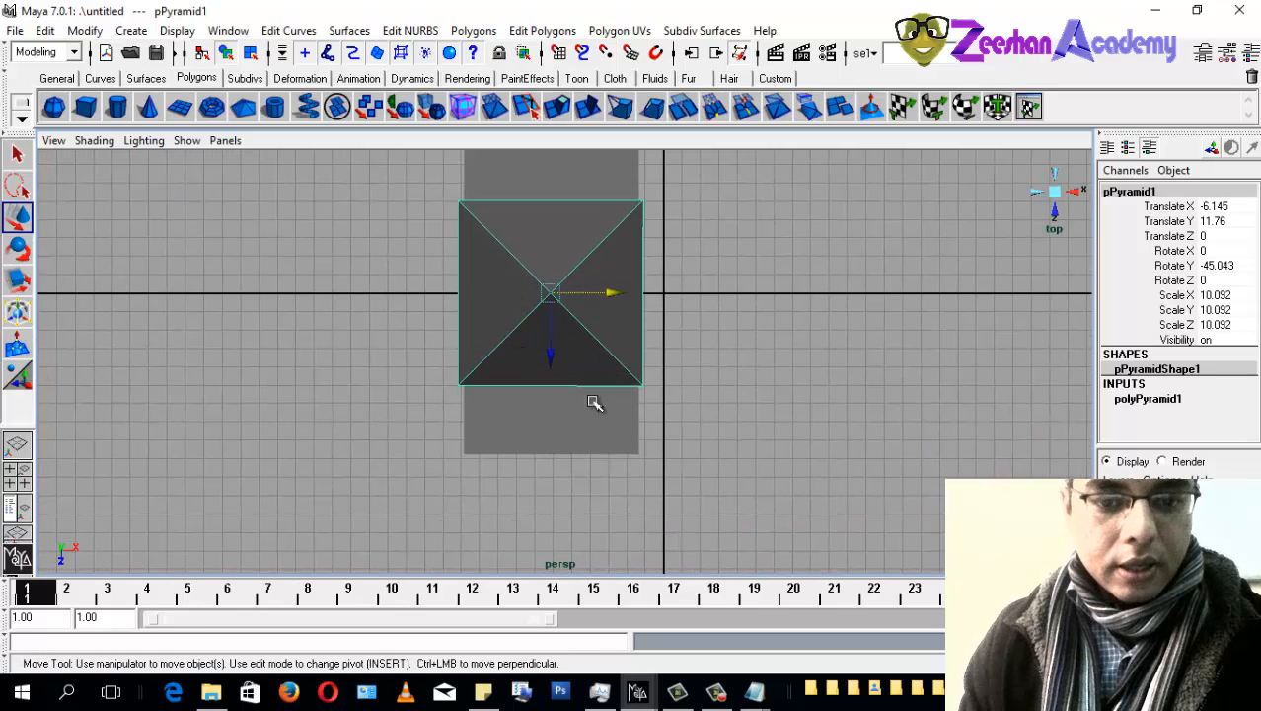
key("r")
scroll(481, 251, "down", 1)
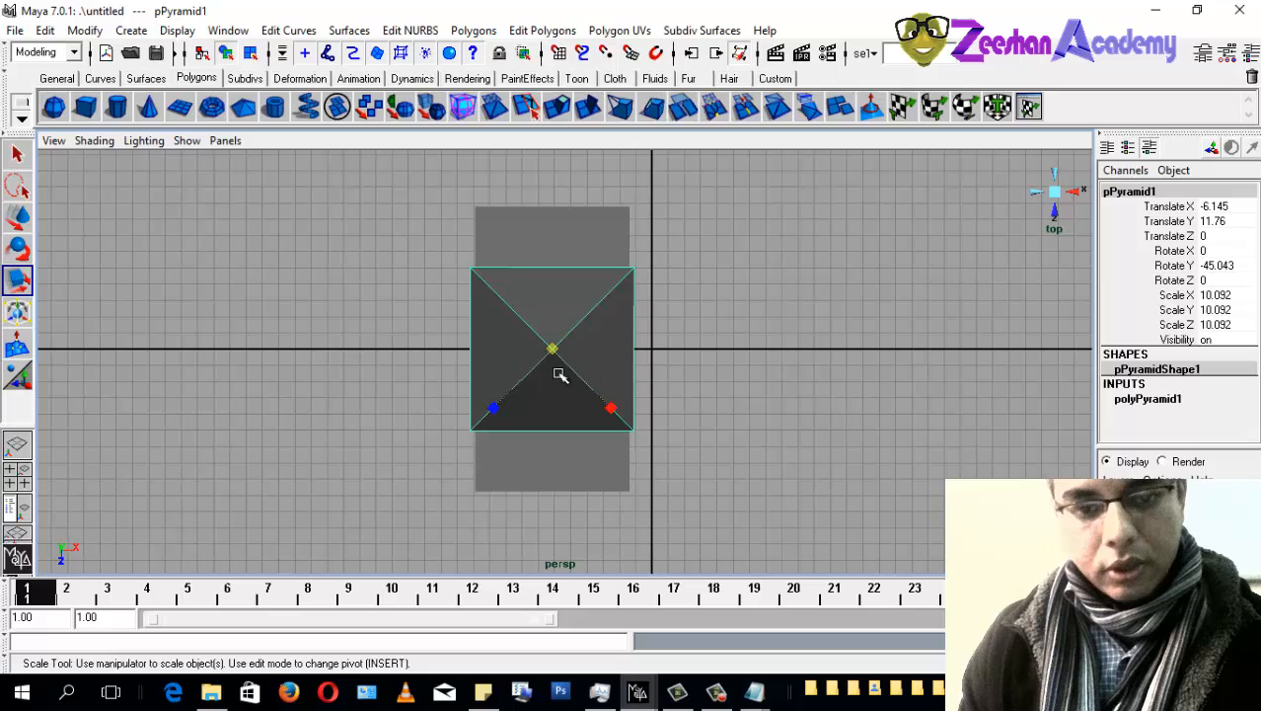
left_click_drag(494, 408, 738, 329)
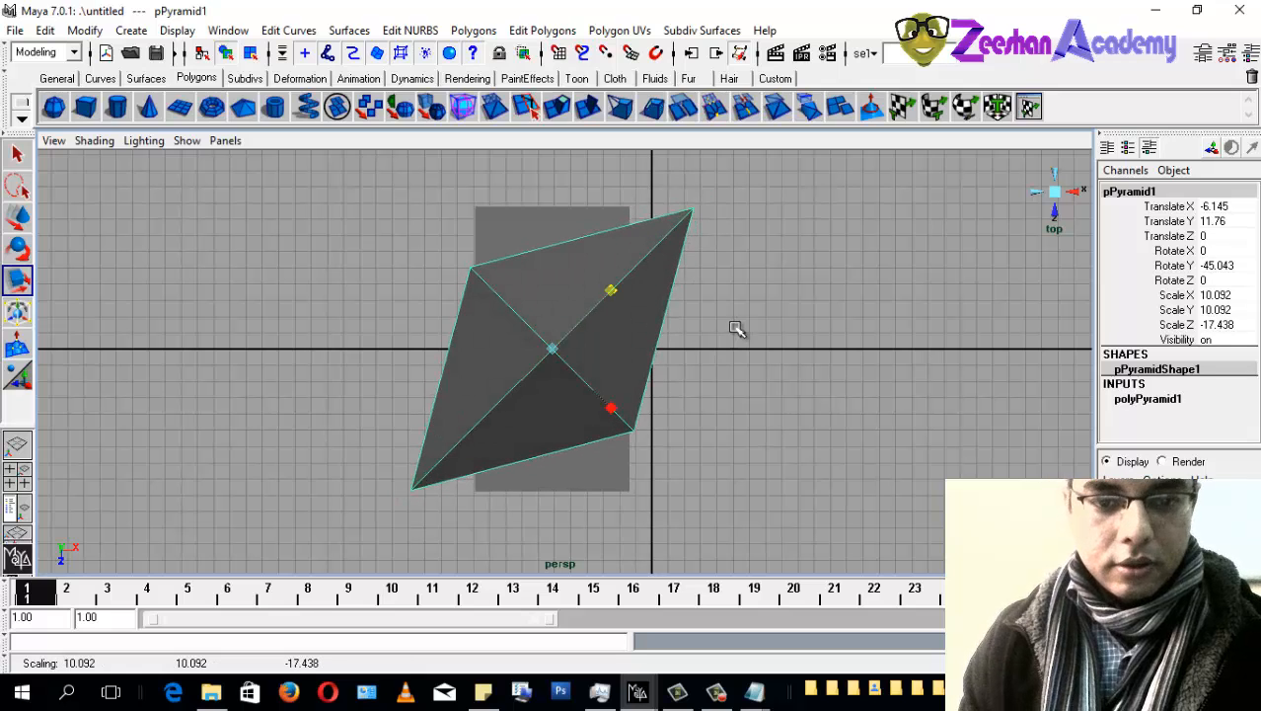
key("ctrl+z")
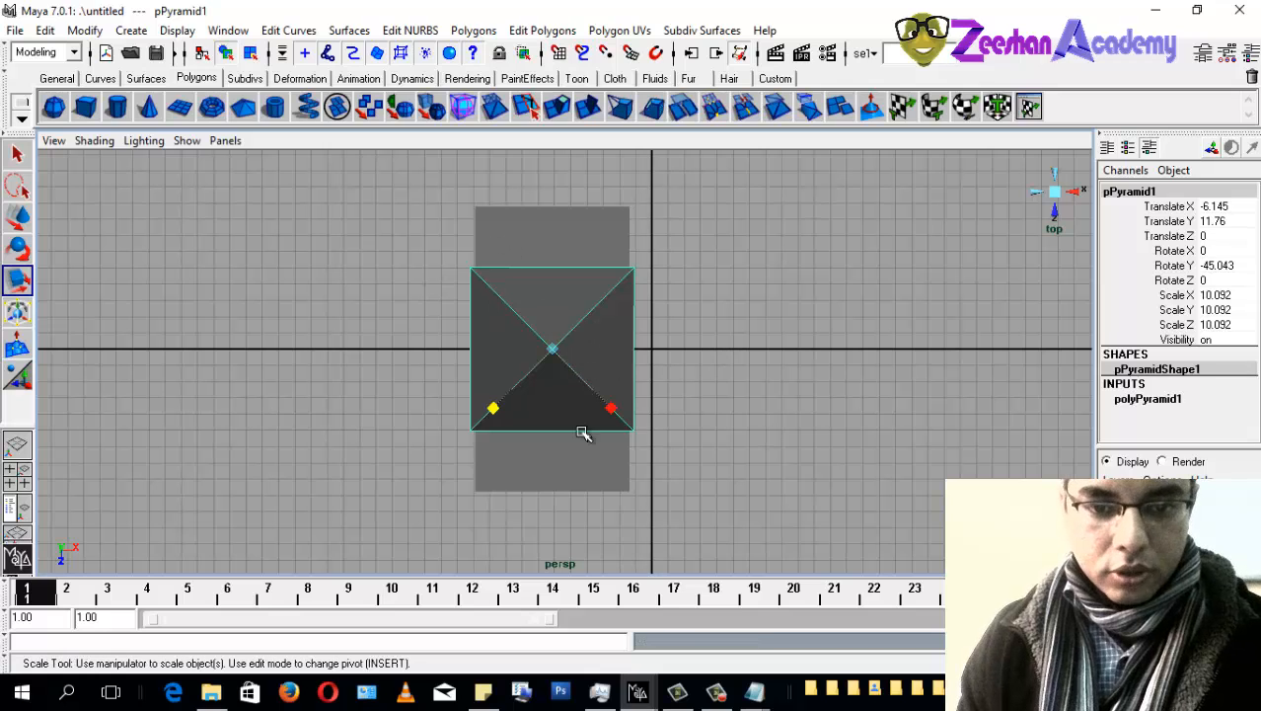
Step: Try rotating the pyramid to about 1.51 degrees in Y and scaling it to fit, then undo these changes
key("e")
left_click_drag(572, 433, 631, 395)
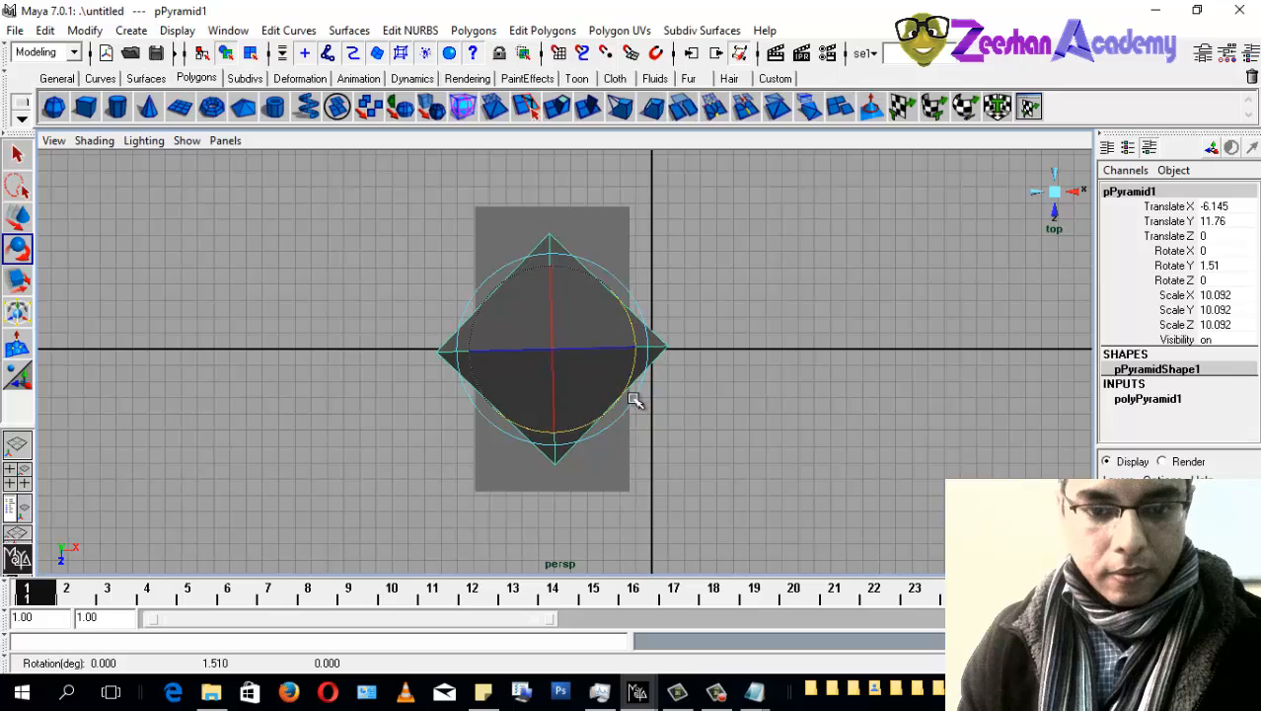
key("r")
left_click_drag(557, 431, 558, 481)
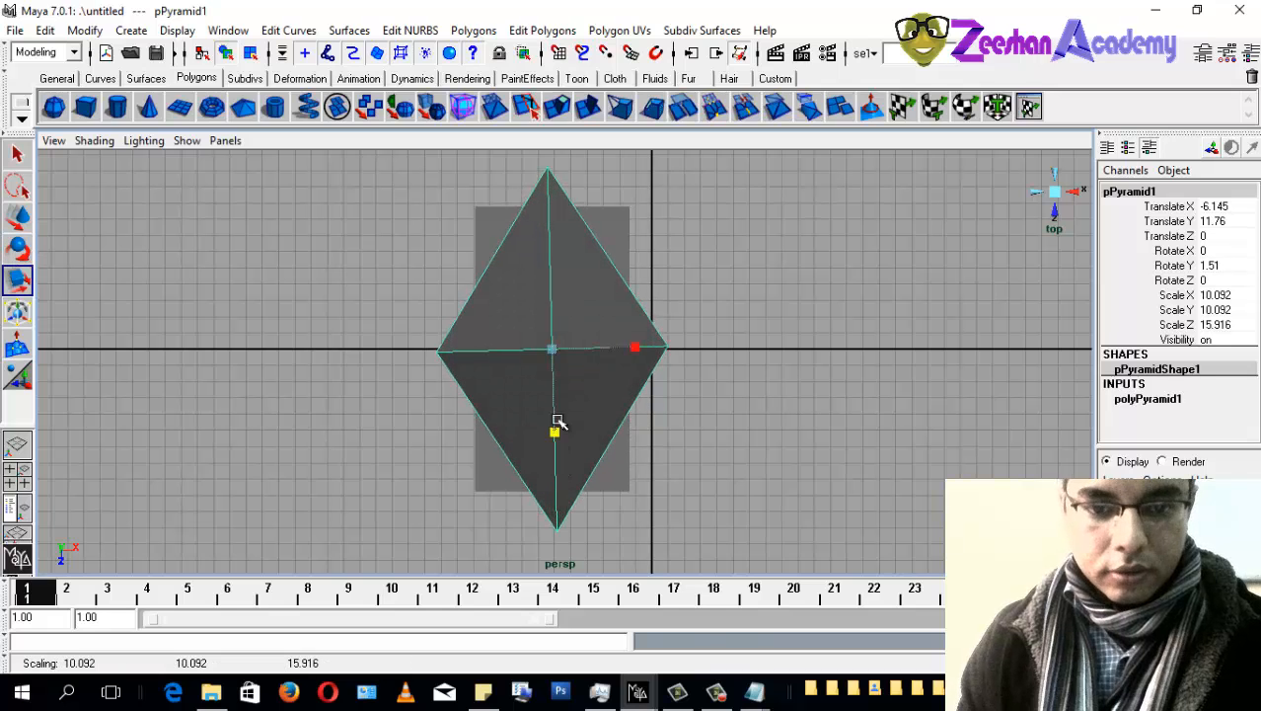
key("ctrl+z")
left_click_drag(552, 349, 655, 362)
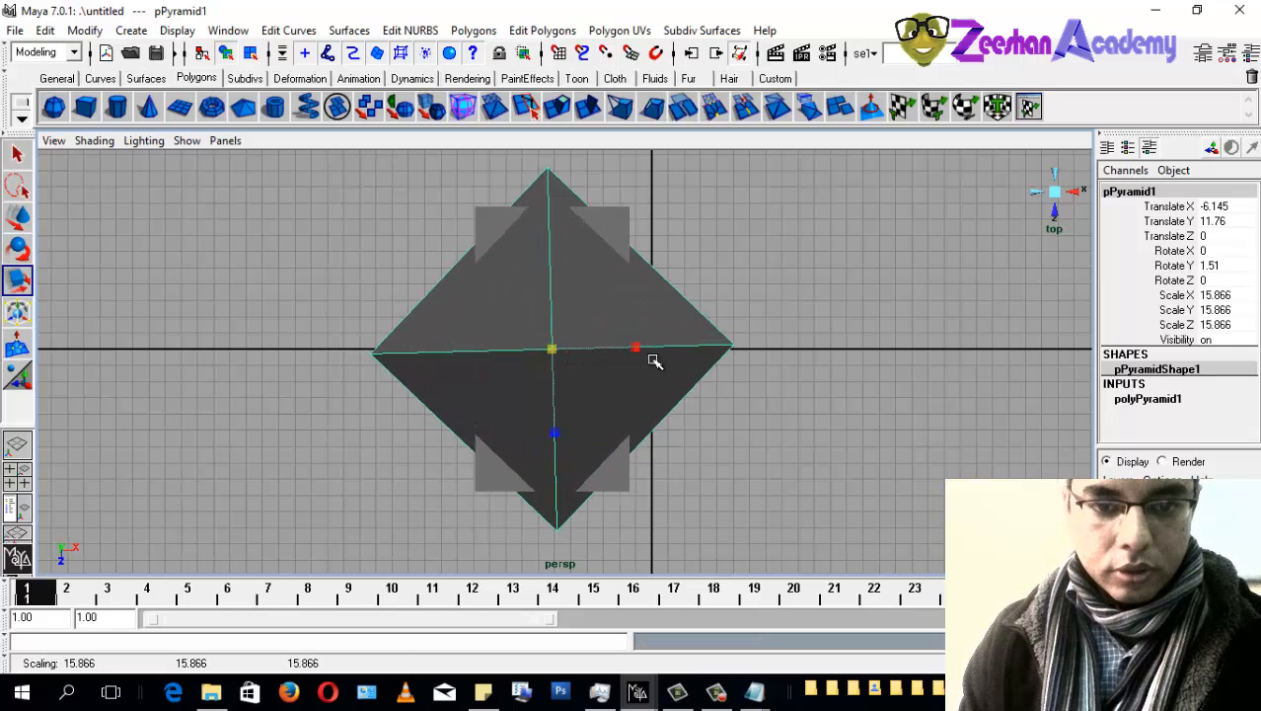
key("ctrl+z")
key("ctrl+z")
key("ctrl+z")
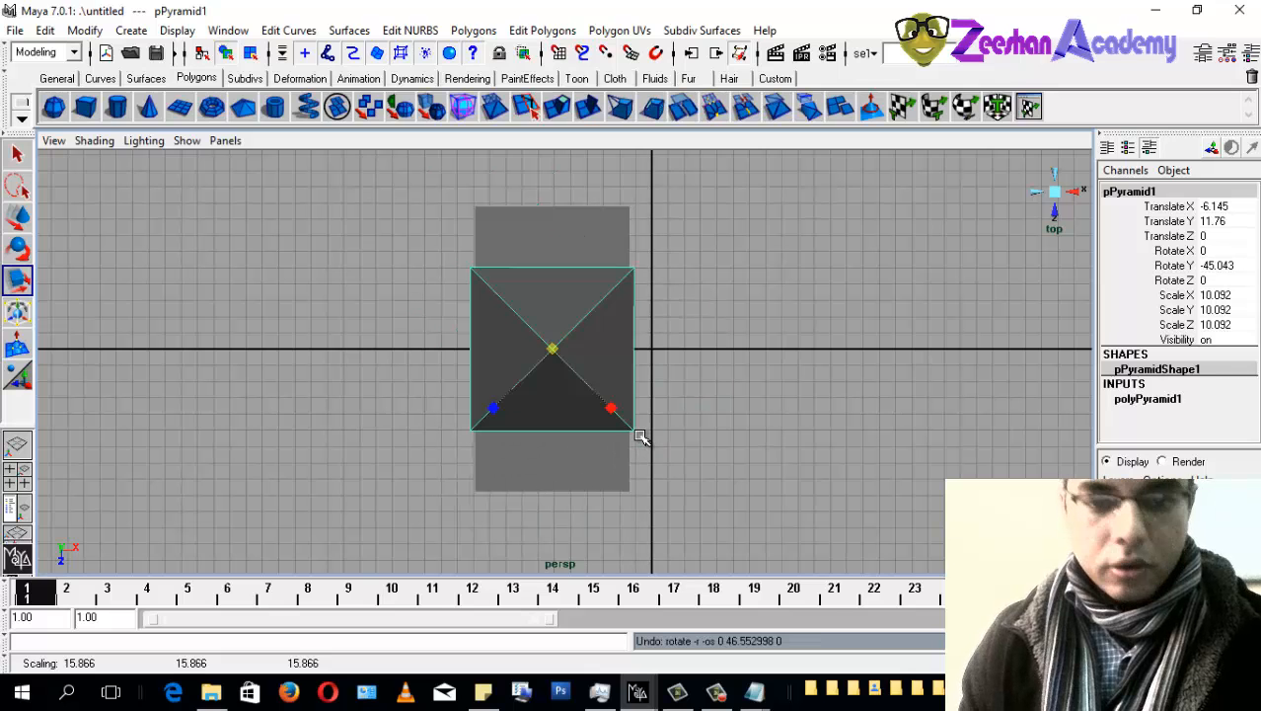
Step: Try sliding the pyramid along Z to about 1.882 over the hut walls, then undo the move
middle_click_drag(558, 396, 567, 361, "alt")
right_click_drag(567, 361, 641, 341, "alt")
middle_click_drag(642, 340, 638, 351, "alt")
key("e")
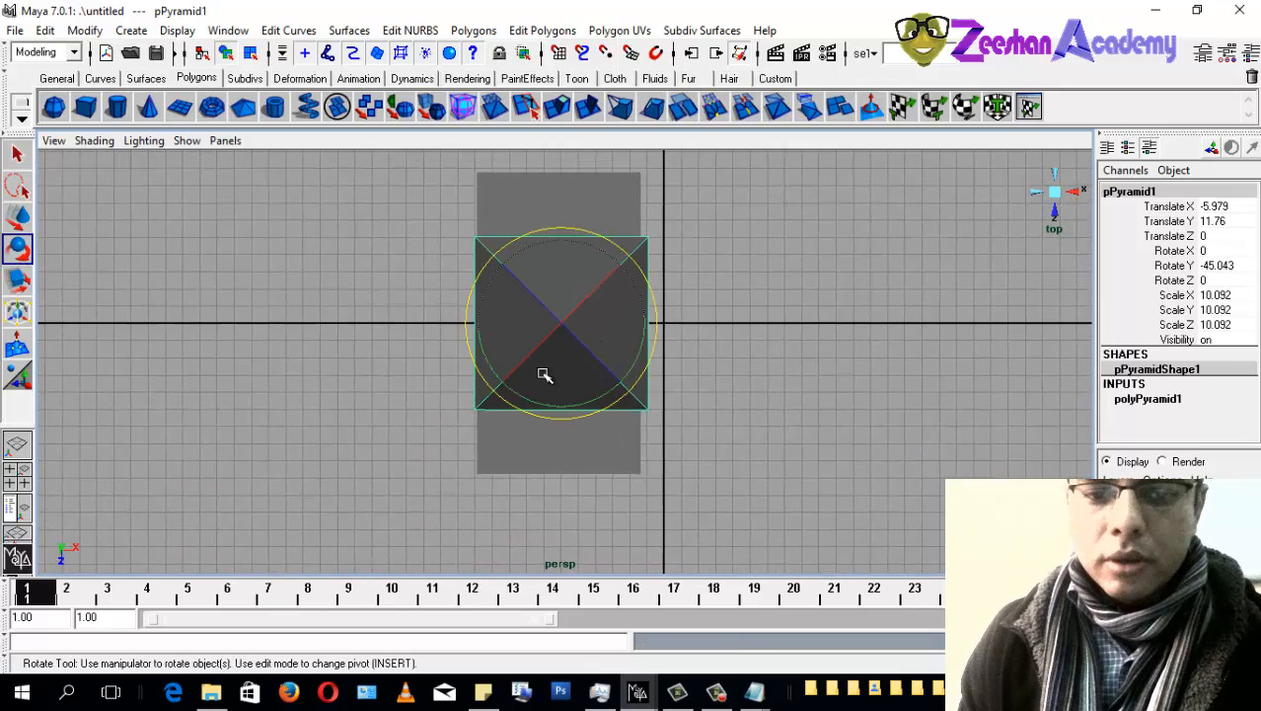
key("w")
left_click_drag(564, 384, 585, 411)
key("ctrl+z")
middle_click_drag(586, 371, 585, 436, "alt")
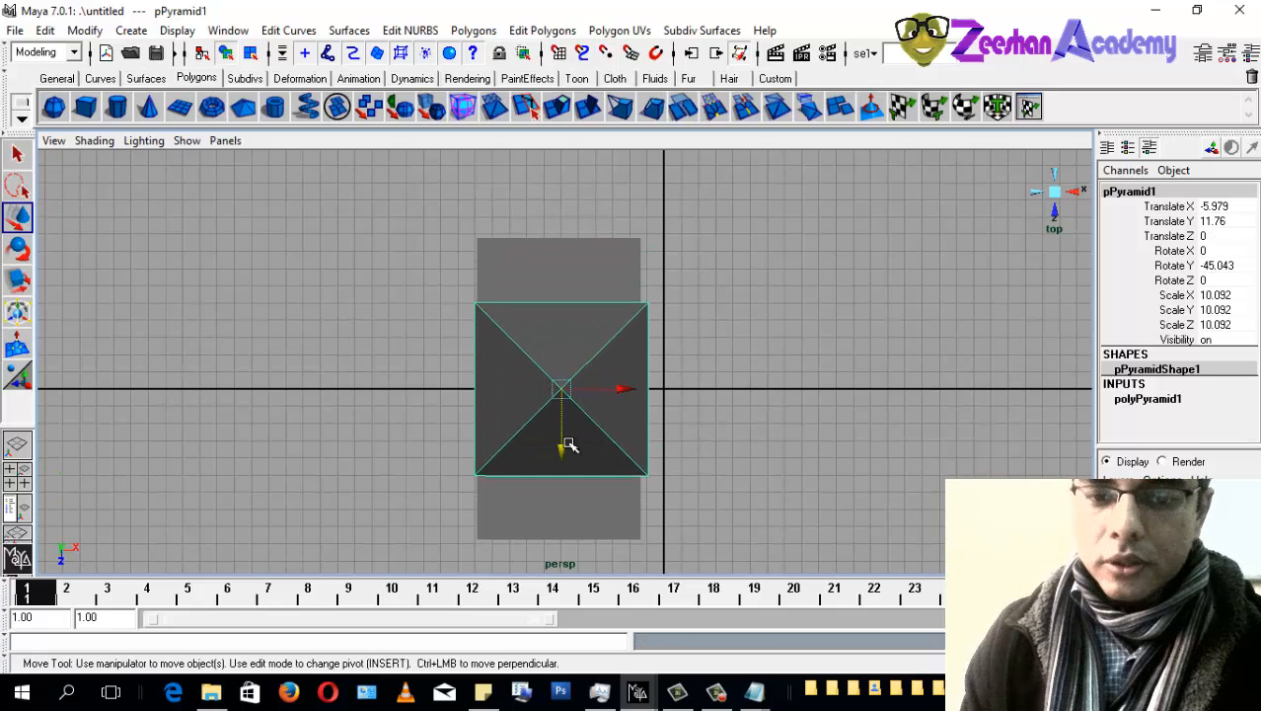
left_click_drag(564, 455, 558, 494)
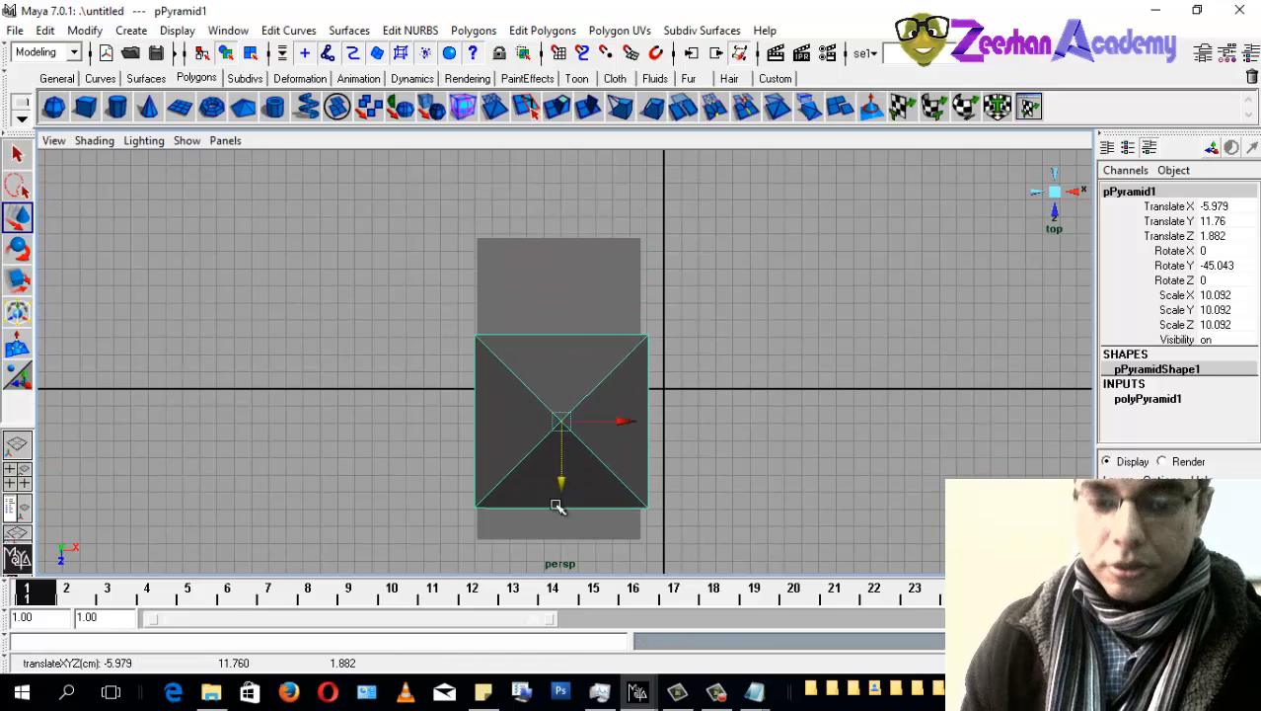
key("ctrl+z")
Step: Examine how the pyramid sits above the hut walls in the perspective and front views
key("r")
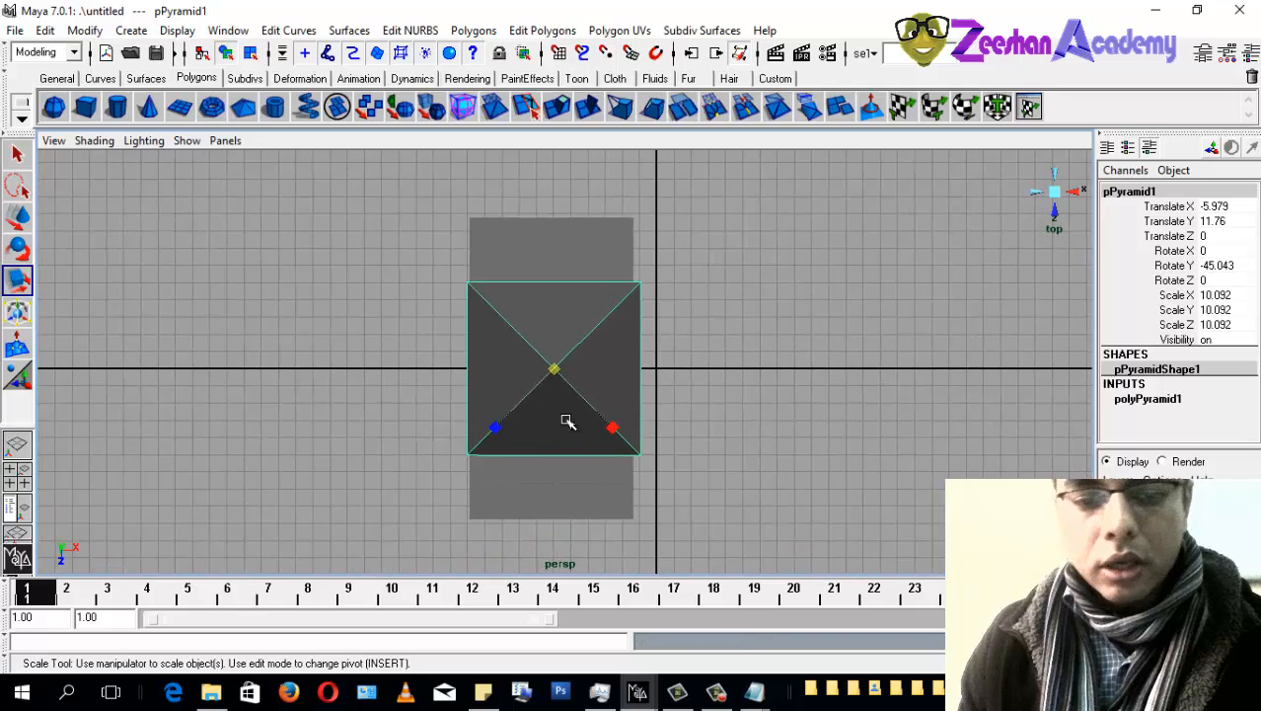
key("space")
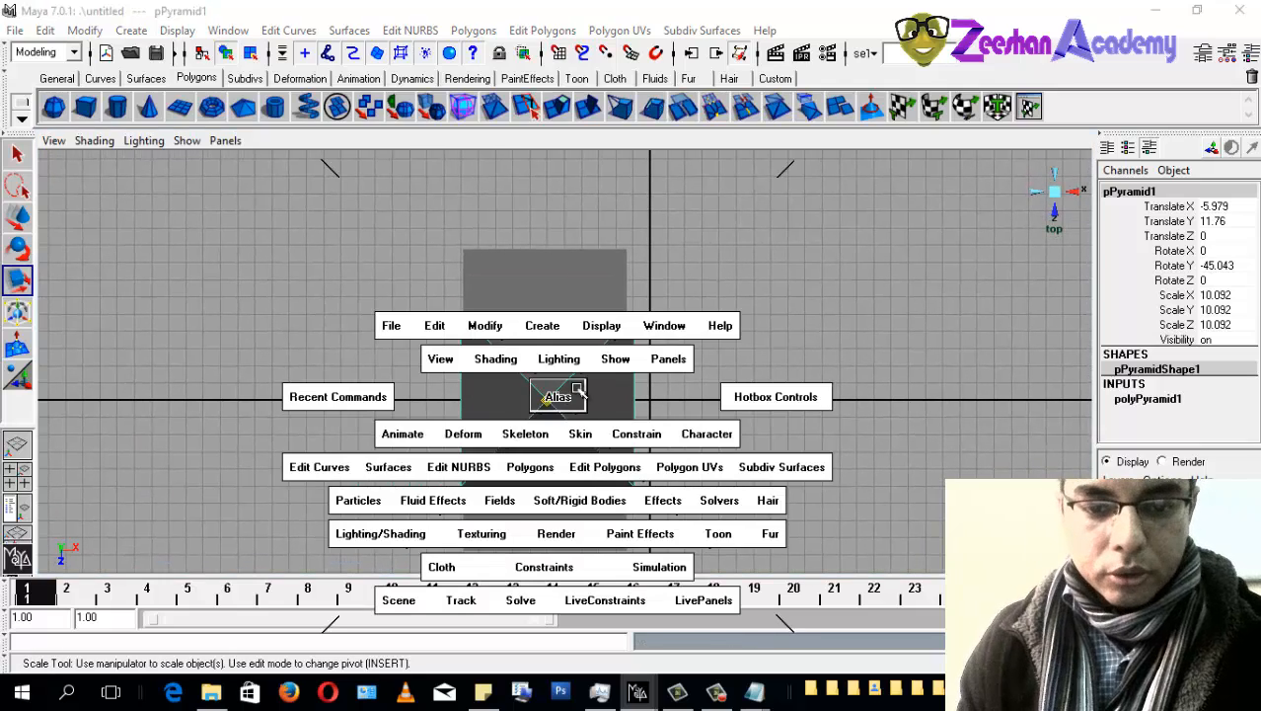
middle_click_drag(603, 422, 603, 349, "alt")
scroll(603, 350, "up", 1)
middle_click_drag(663, 314, 663, 337, "alt")
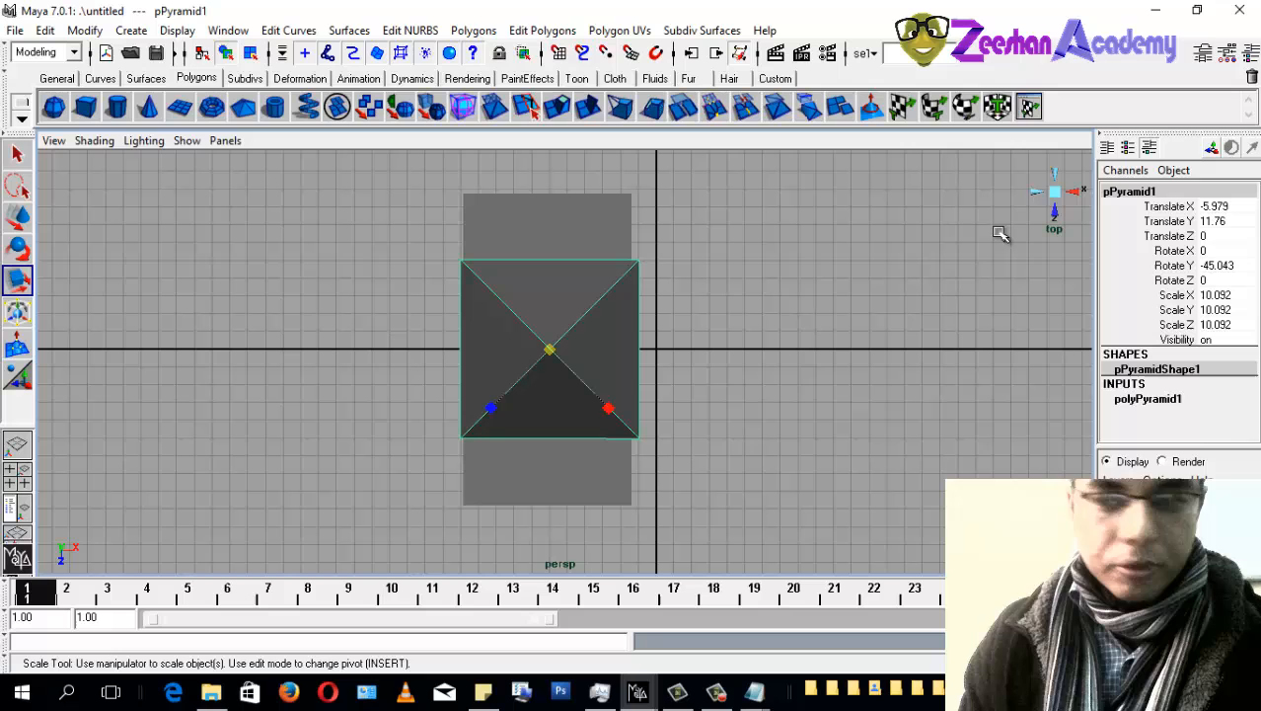
left_click(1054, 192)
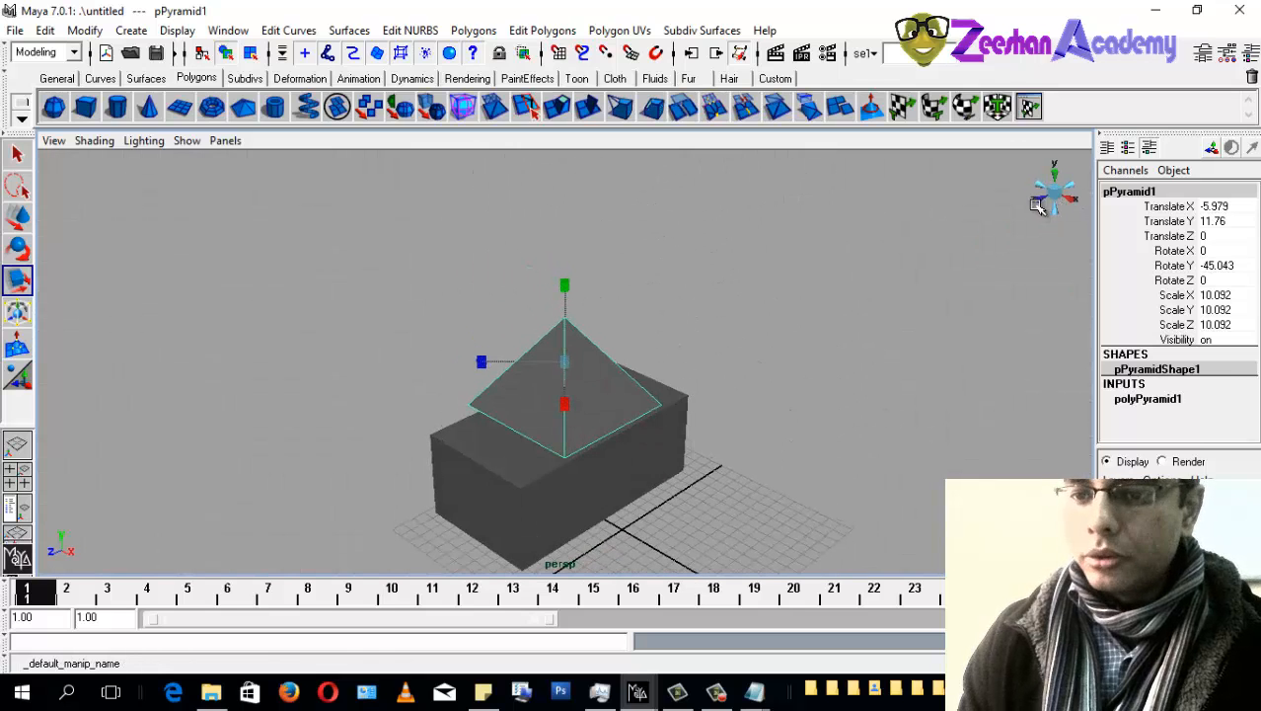
left_click(1040, 200)
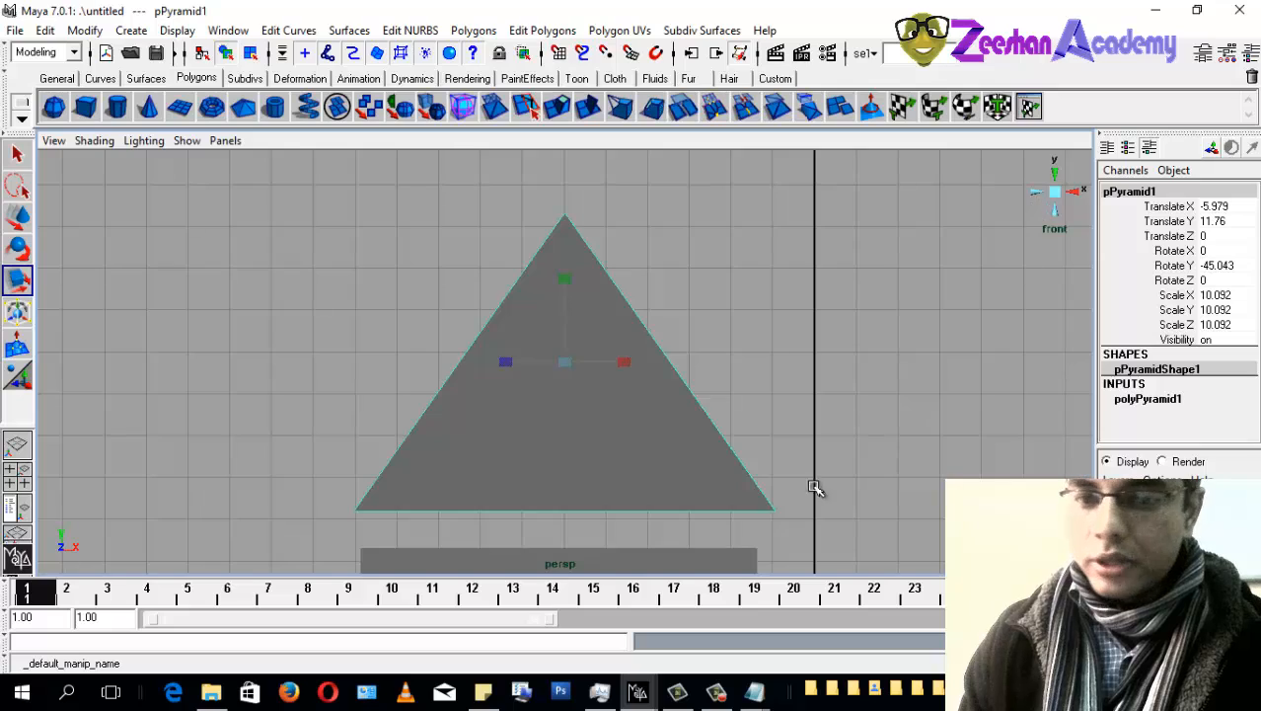
right_click_drag(816, 487, 673, 470, "alt")
middle_click_drag(673, 470, 774, 281, "alt")
right_click_drag(775, 282, 594, 370, "alt")
middle_click_drag(595, 370, 573, 401, "alt")
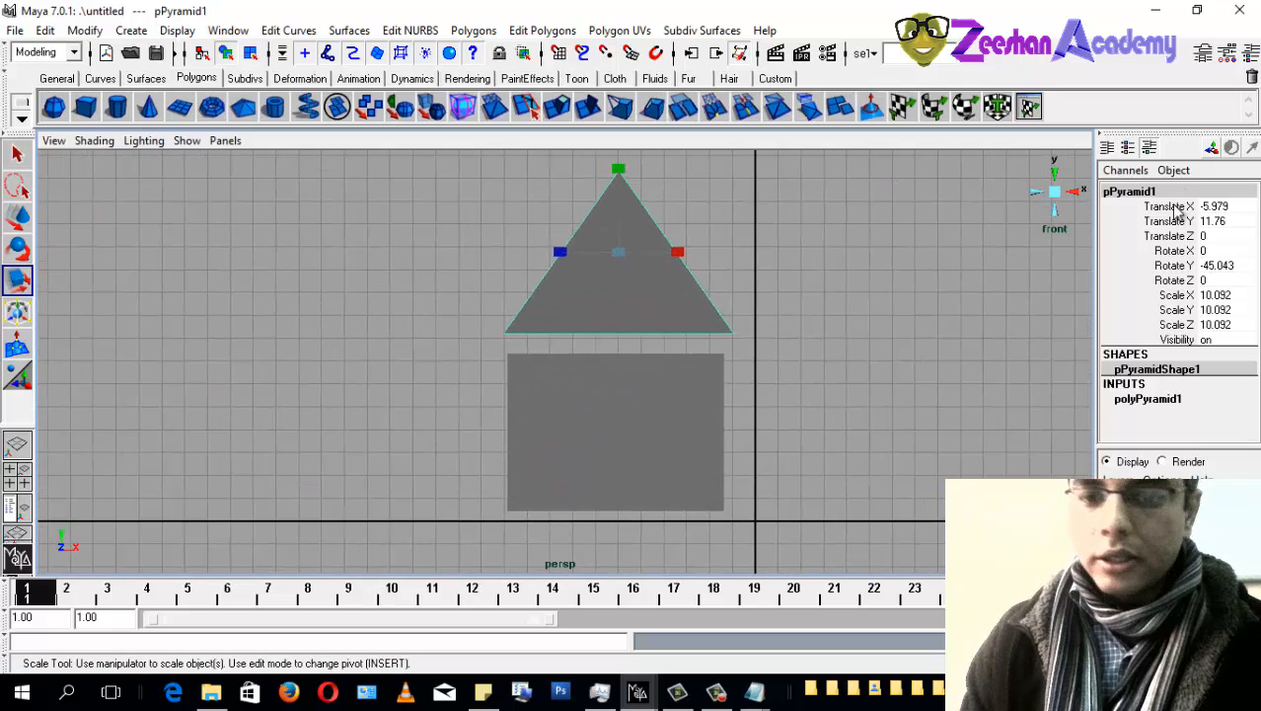
Step: Examine the pyramid and hut walls from the right, back and bottom views
left_click(1077, 192)
middle_click_drag(677, 386, 703, 204, "alt")
right_click_drag(704, 204, 62, 386, "alt")
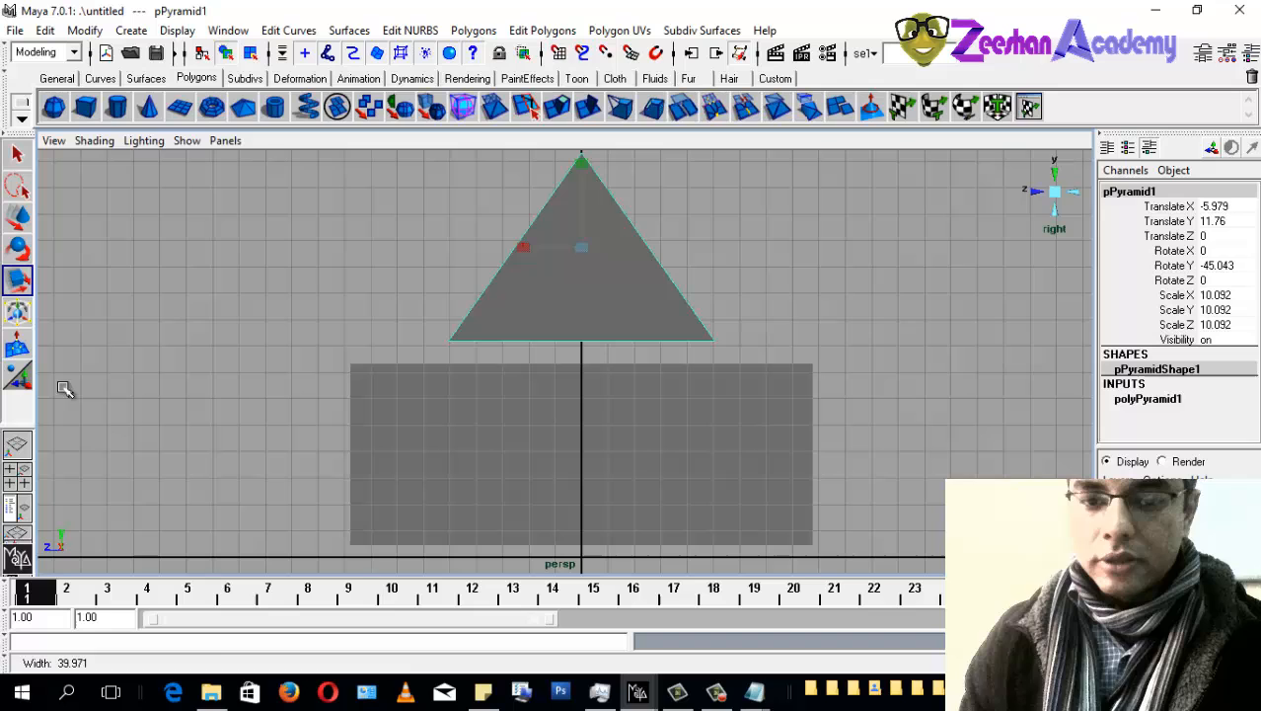
left_click(1076, 194)
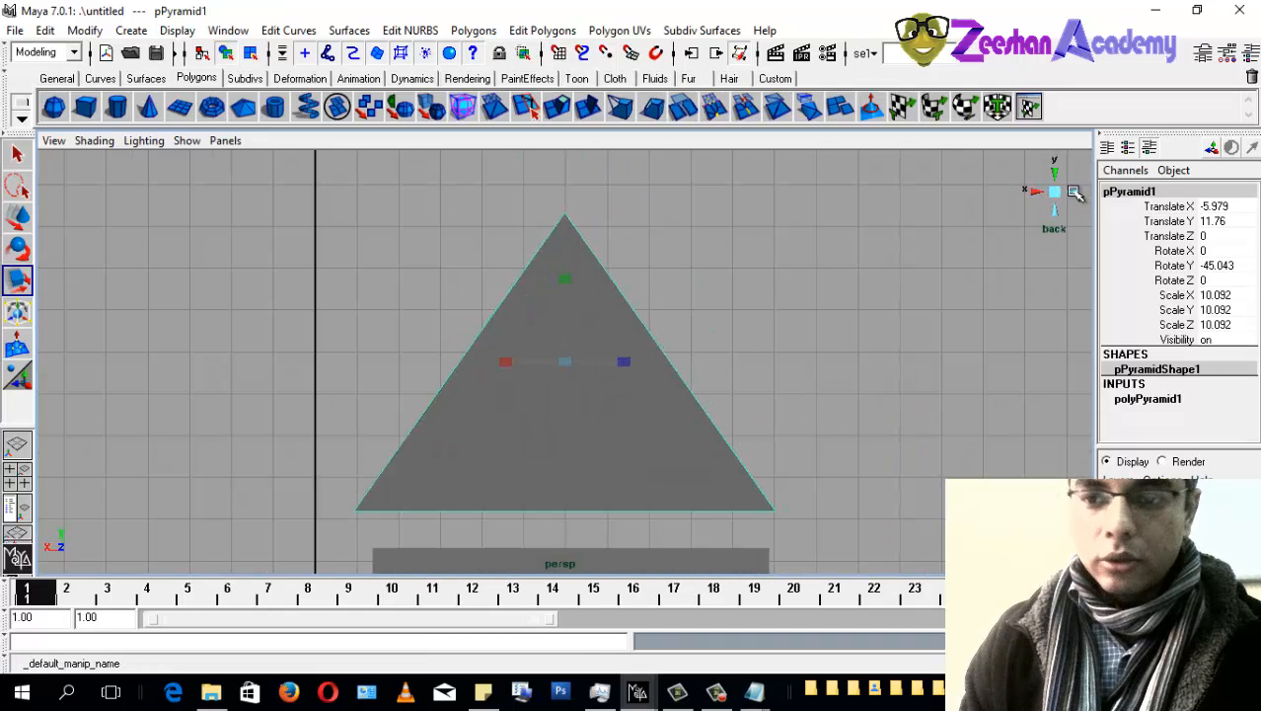
left_click(1057, 210)
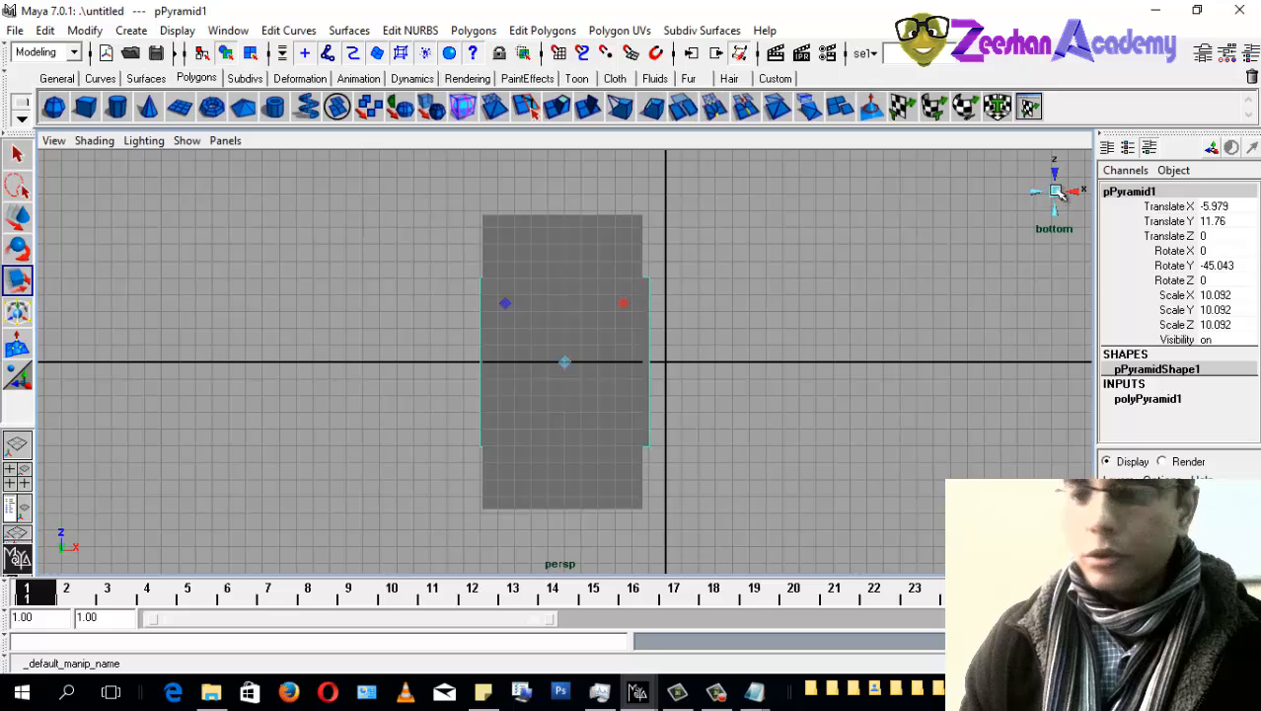
Step: Try enlarging the pyramid uniformly to a scale of about 18.279 in perspective, then undo the change
left_click(1055, 192)
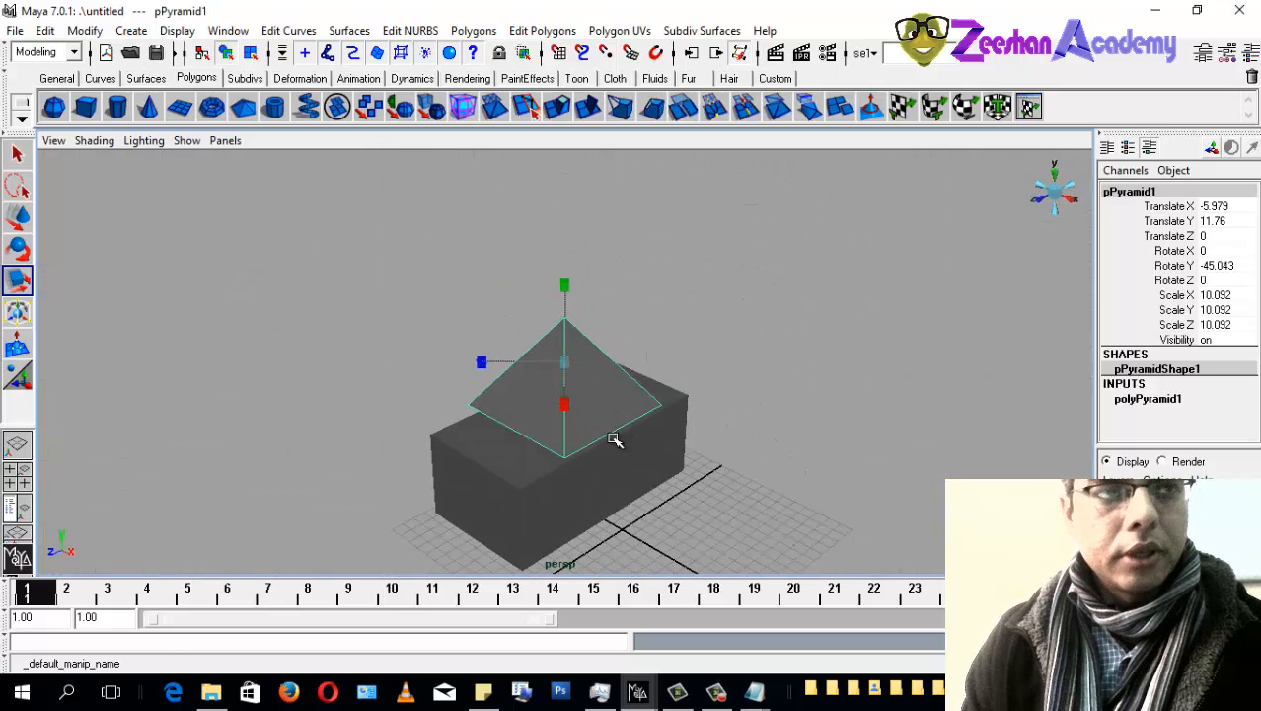
right_click_drag(614, 440, 907, 370, "alt")
left_click_drag(907, 369, 769, 360, "alt")
left_click_drag(683, 278, 962, 271)
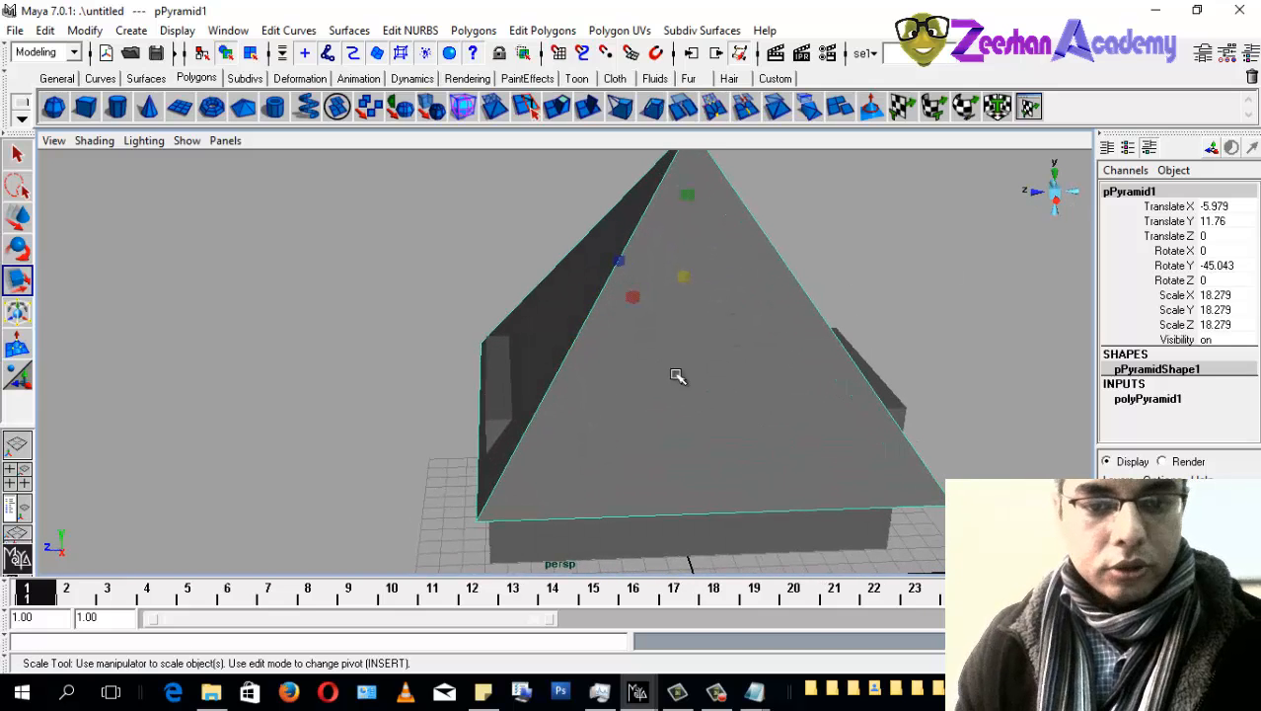
key("ctrl+z")
key("ctrl+z")
key("ctrl+z")
Step: Lower the pyramid onto the top of the hut walls, to a Translate Y of about 10.909
key("w")
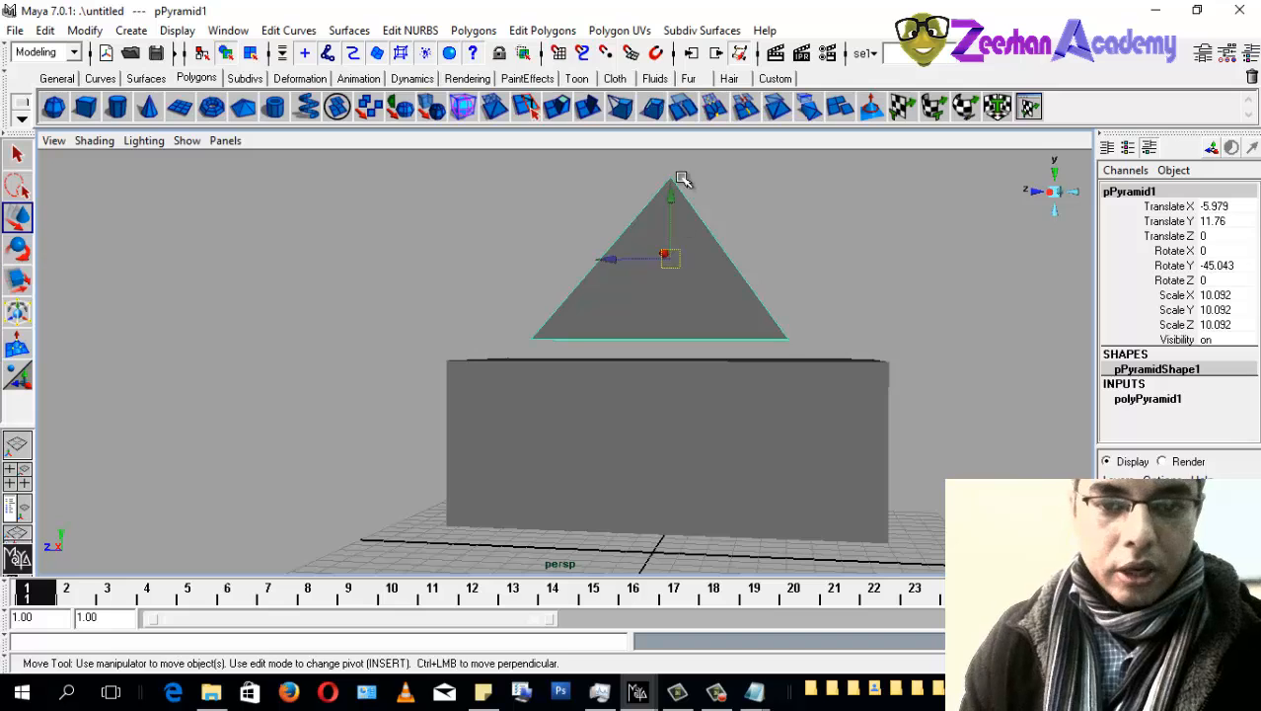
left_click_drag(683, 179, 508, 377)
left_click_drag(535, 425, 591, 338, "alt")
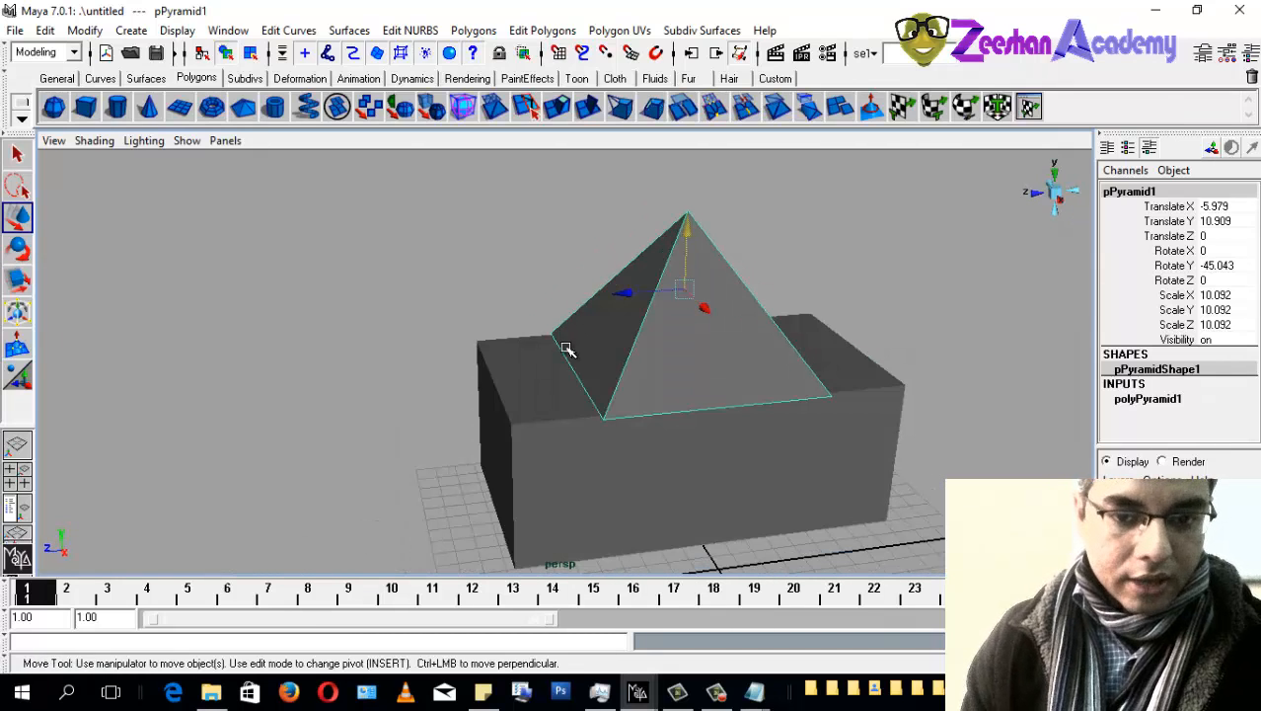
left_click_drag(818, 390, 797, 339, "alt")
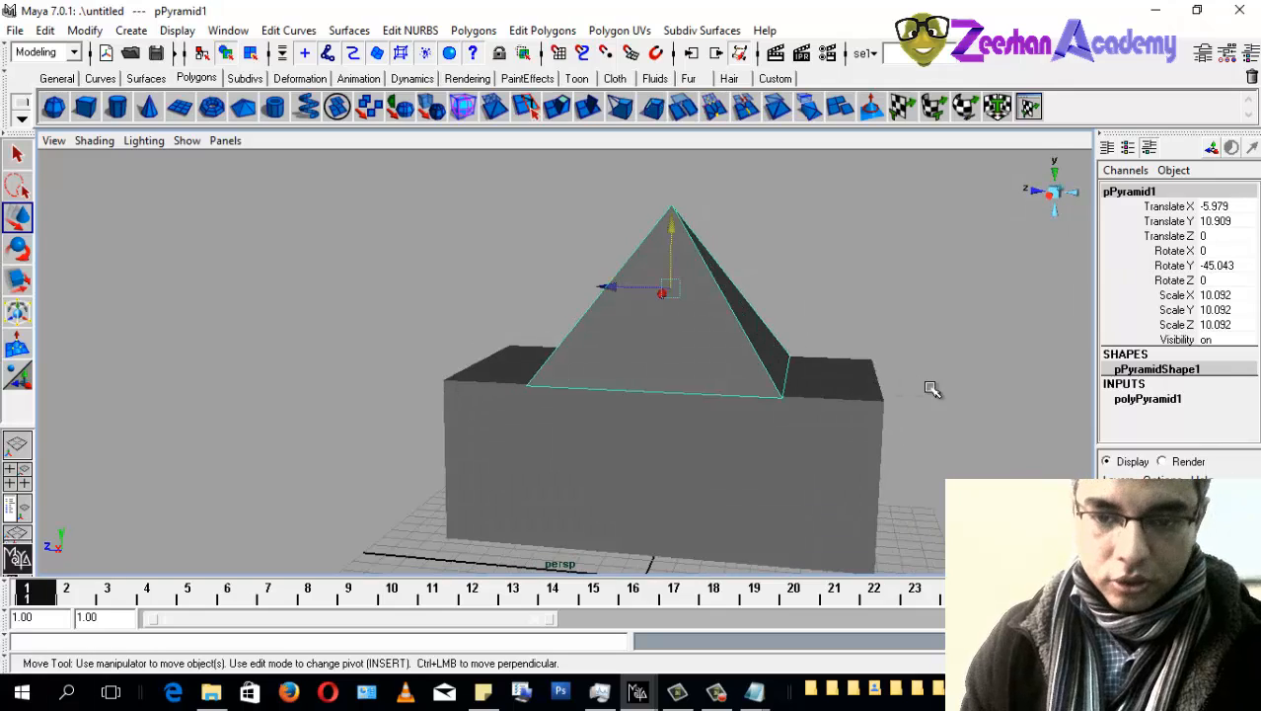
left_click_drag(931, 389, 626, 355, "alt")
Step: Try scaling the pyramid uniformly to about 15.7 over the hut walls, then undo the scaling
key("r")
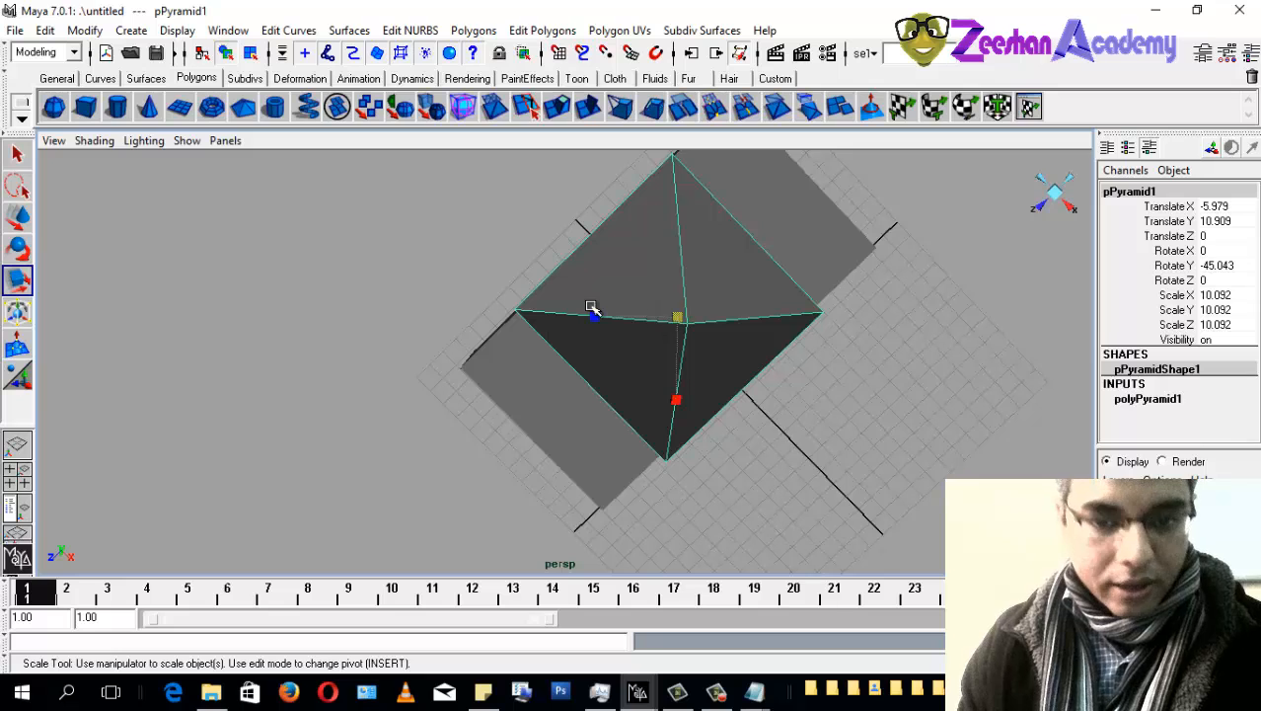
left_click_drag(676, 321, 910, 308)
right_click_drag(910, 308, 561, 330, "alt")
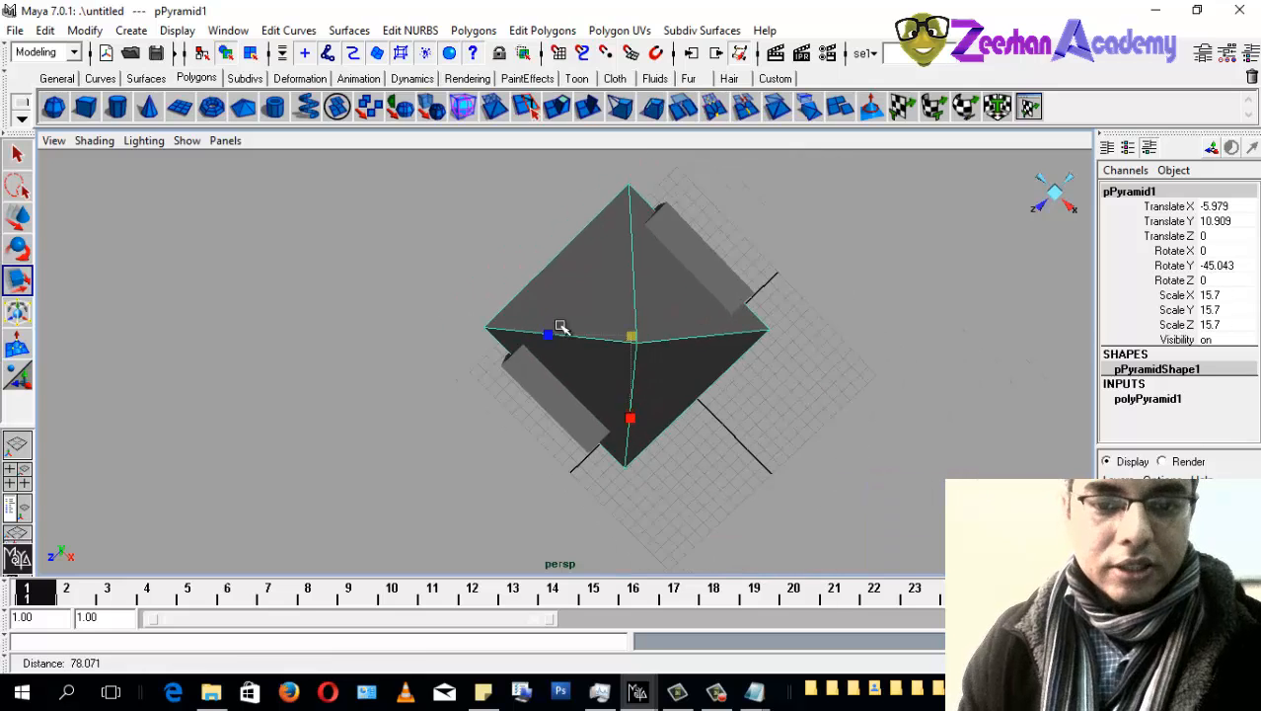
left_click_drag(756, 375, 622, 301, "alt")
key("ctrl+z")
left_click_drag(720, 346, 479, 316, "alt")
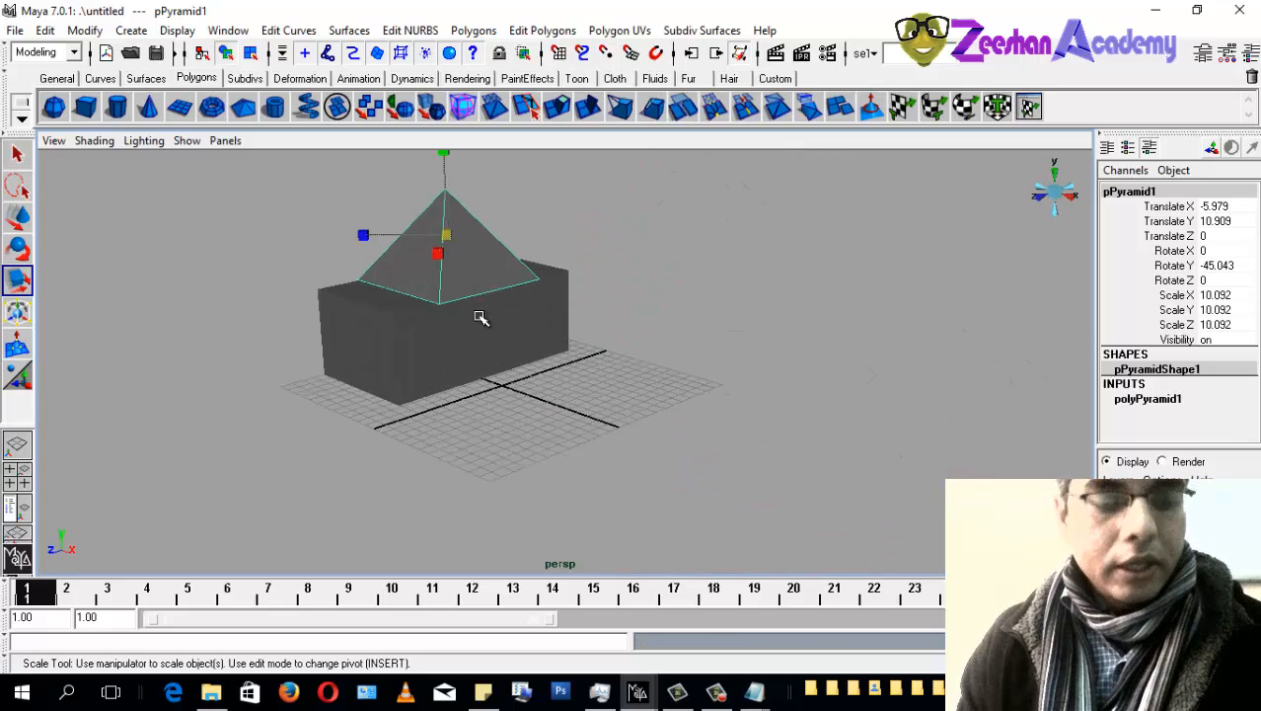
Step: Try stretching the pyramid along X to a scale of about 22.891, then undo the stretch
key("w")
middle_click_drag(479, 319, 502, 335, "alt")
key("e")
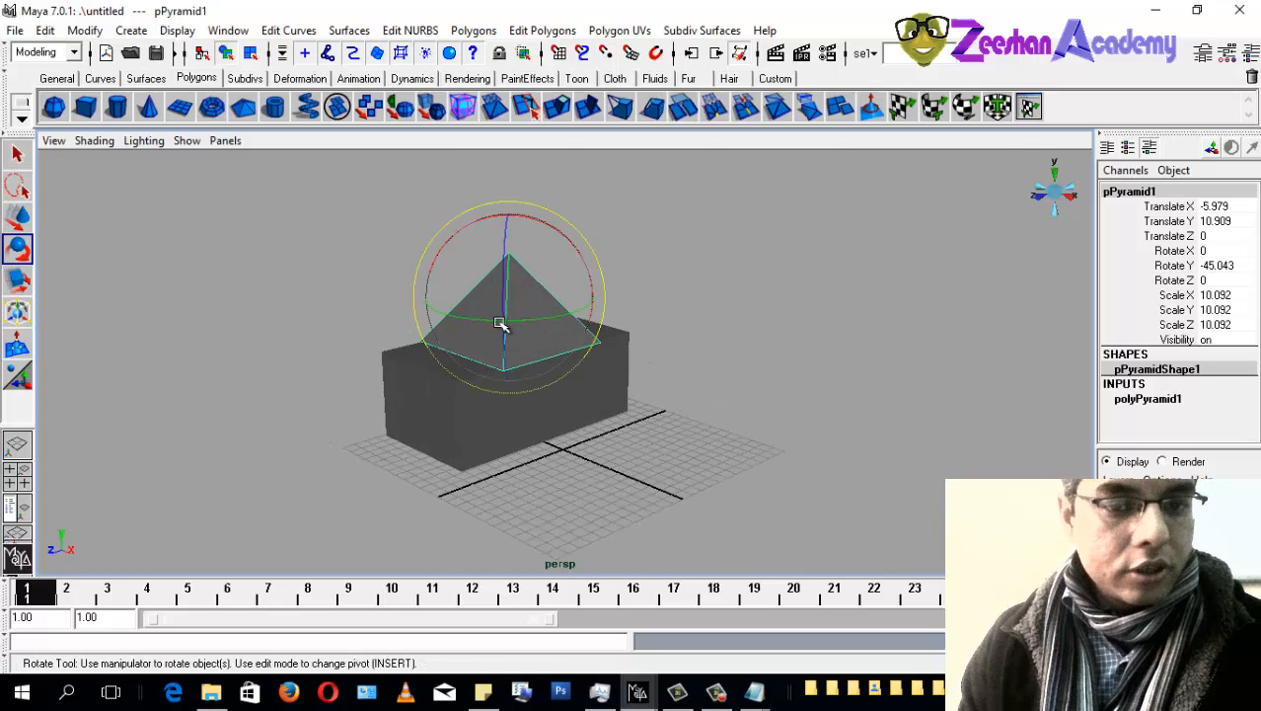
key("r")
left_click_drag(476, 316, 395, 340, "alt")
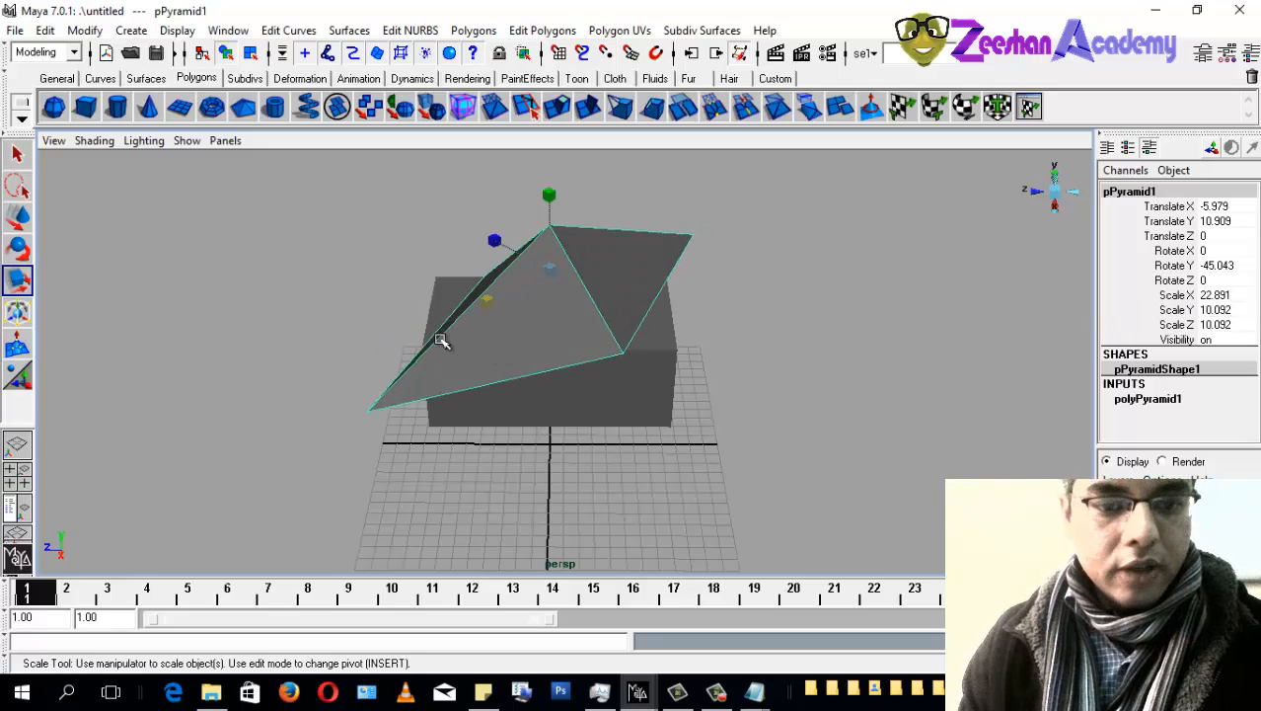
left_click_drag(484, 306, 356, 309)
key("ctrl+z")
Step: Try stretching the pyramid's height and shrinking it uniformly to a scale of about 8.705, undoing each change
left_click_drag(491, 223, 533, 17)
left_click_drag(551, 419, 398, 353, "alt")
key("ctrl+z")
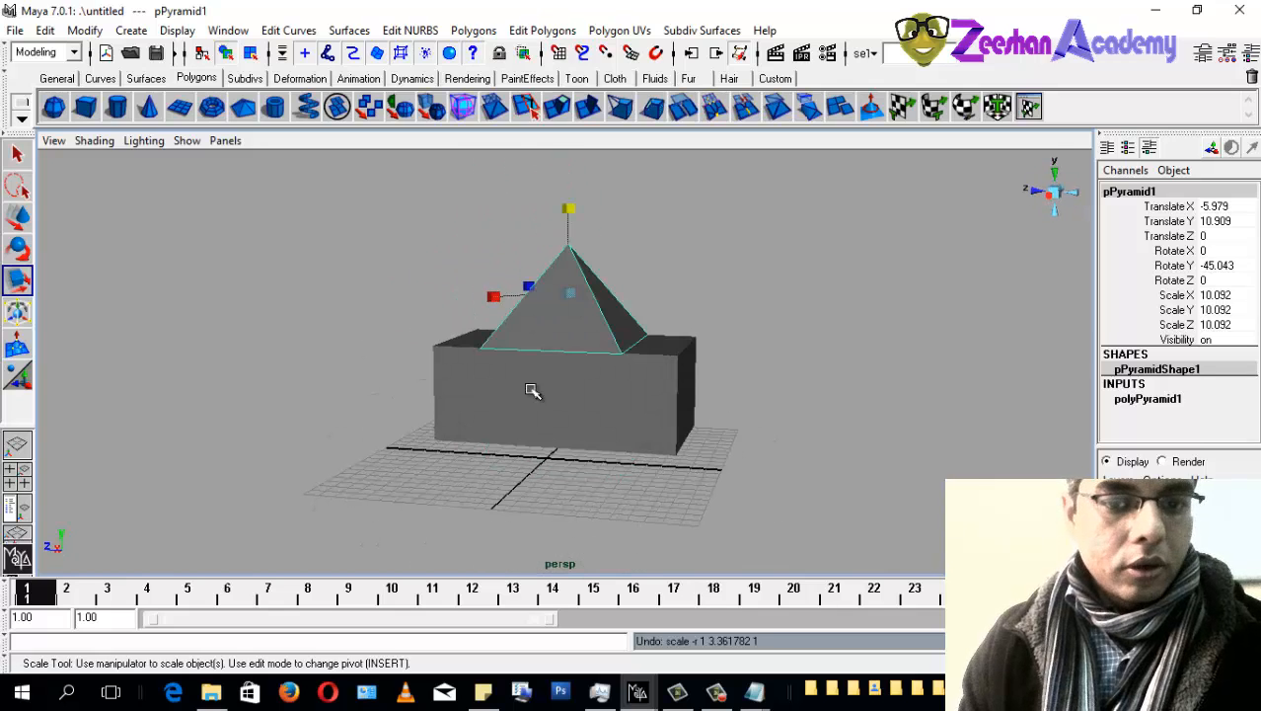
left_click_drag(571, 296, 541, 315)
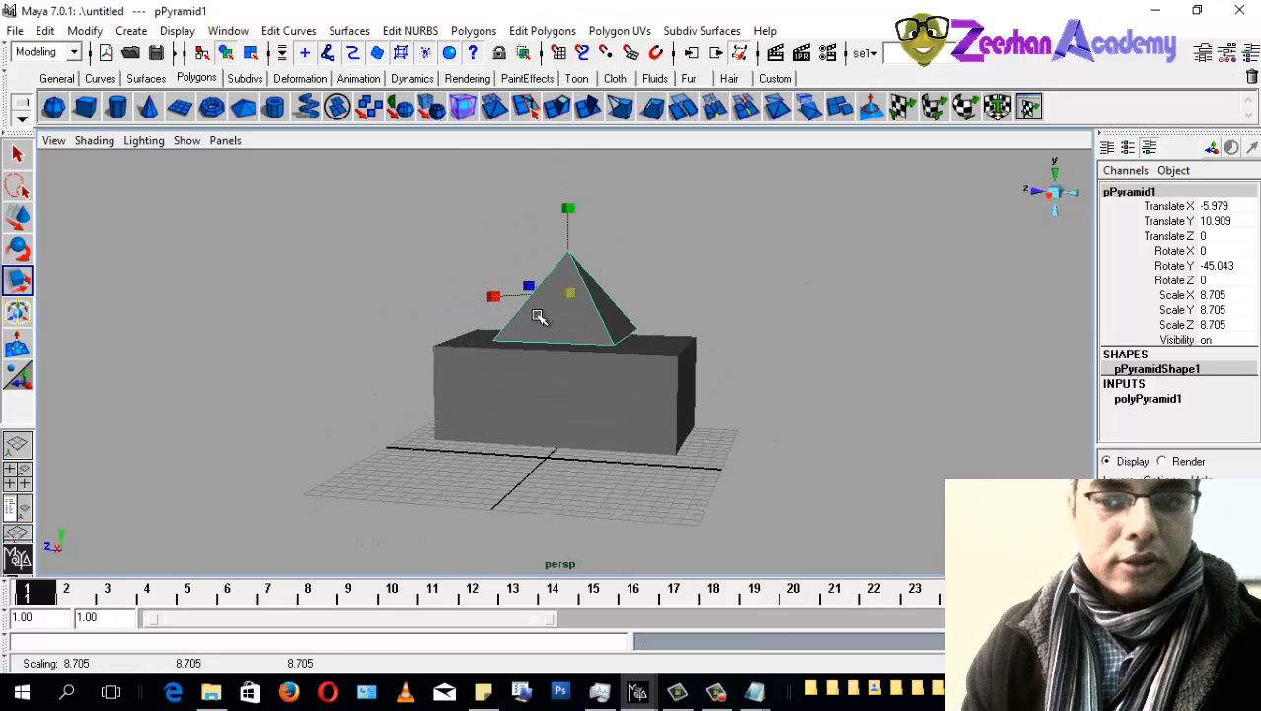
key("ctrl+z")
Step: Look at the Scale tool's settings and the roof from above, then bring back the pyramid's channel values
left_click_drag(579, 395, 497, 434, "alt")
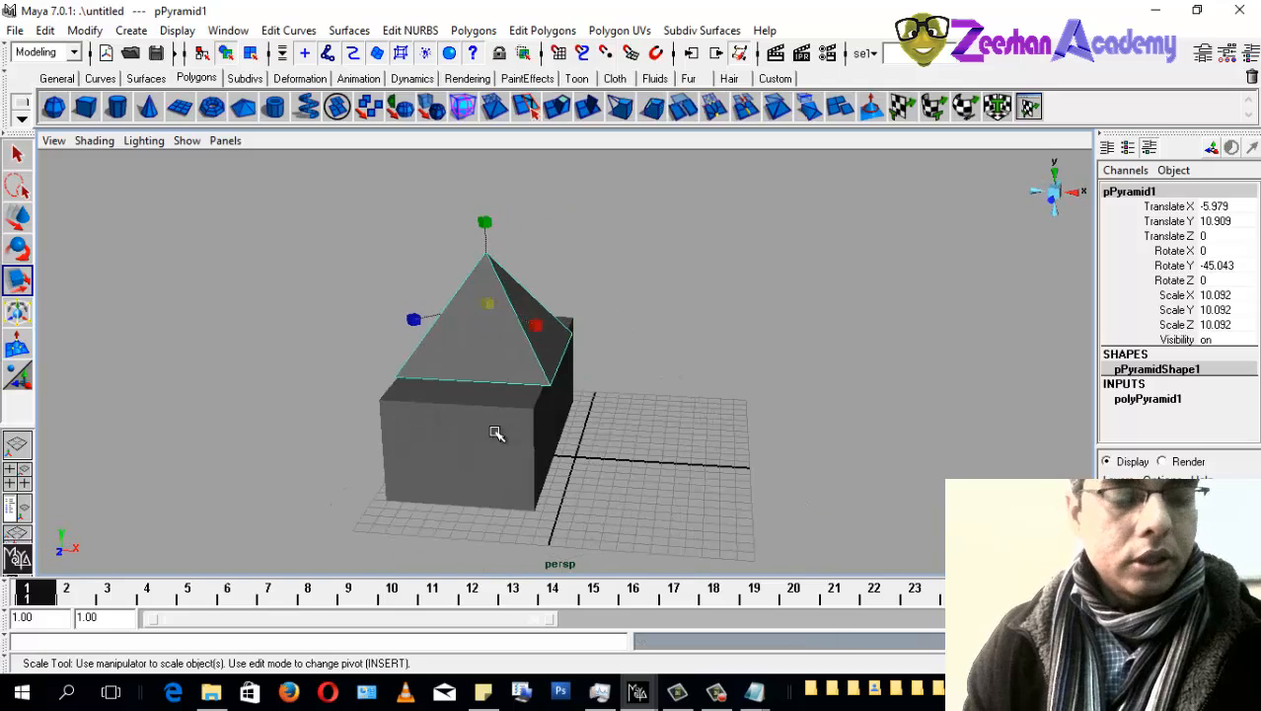
left_click_drag(474, 393, 521, 523, "alt")
left_click(1230, 53)
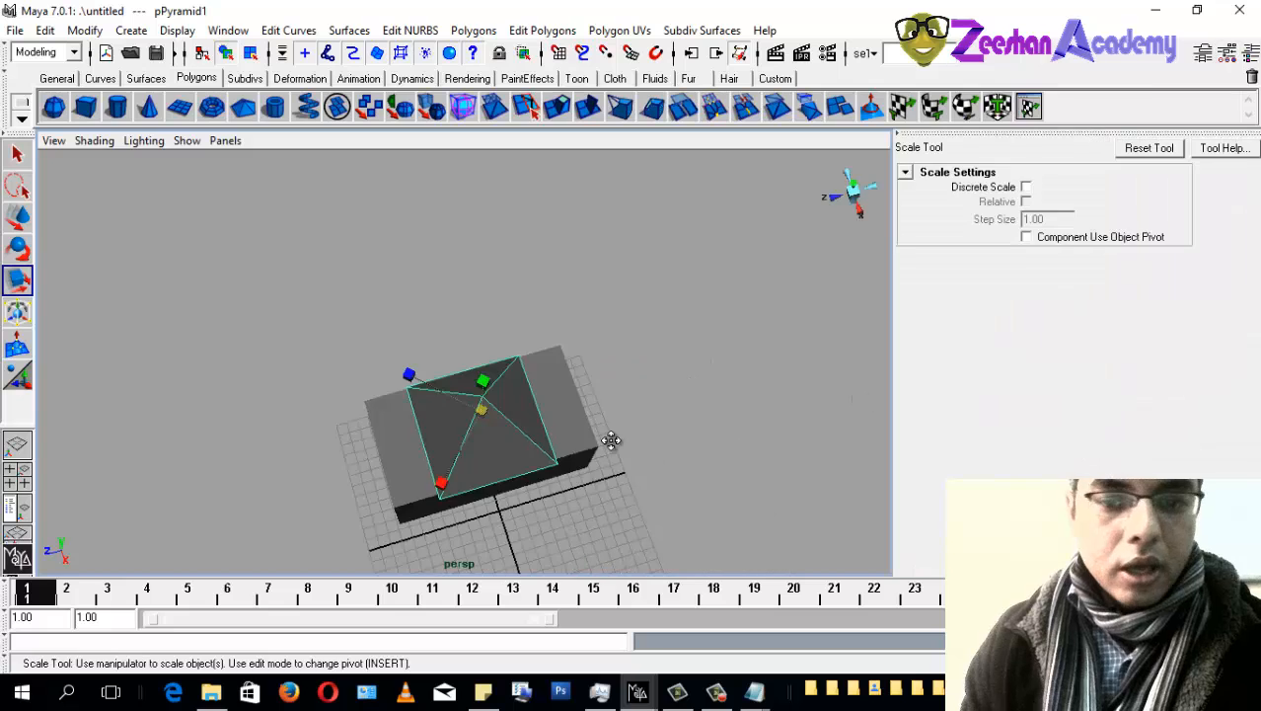
left_click_drag(614, 439, 544, 392, "alt")
scroll(543, 392, "up", 2)
scroll(474, 415, "down", 3)
middle_click_drag(463, 420, 523, 388, "alt")
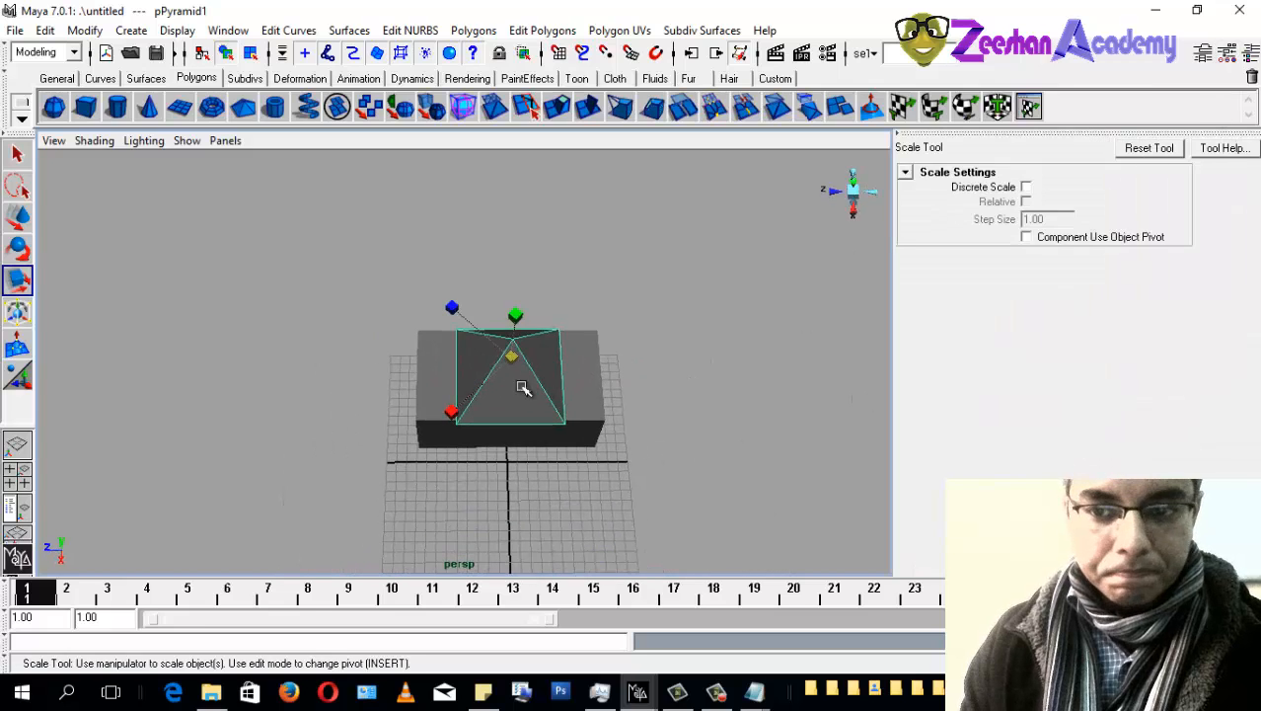
left_click_drag(523, 388, 561, 381, "alt")
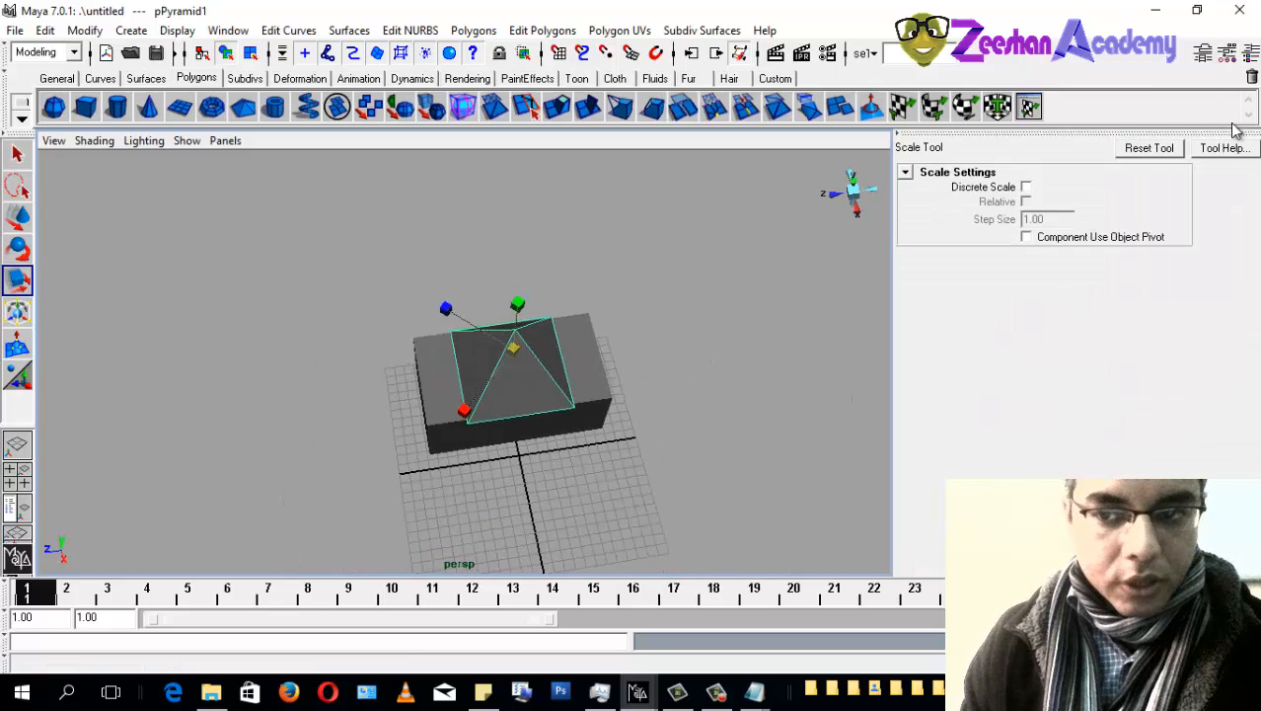
left_click(1252, 53)
Step: Examine the pyramid's rotation and scale channels and how its base fits the hut walls from several angles
left_click_drag(450, 457, 514, 434, "alt")
left_click_drag(1222, 300, 1206, 342)
left_click(1224, 281)
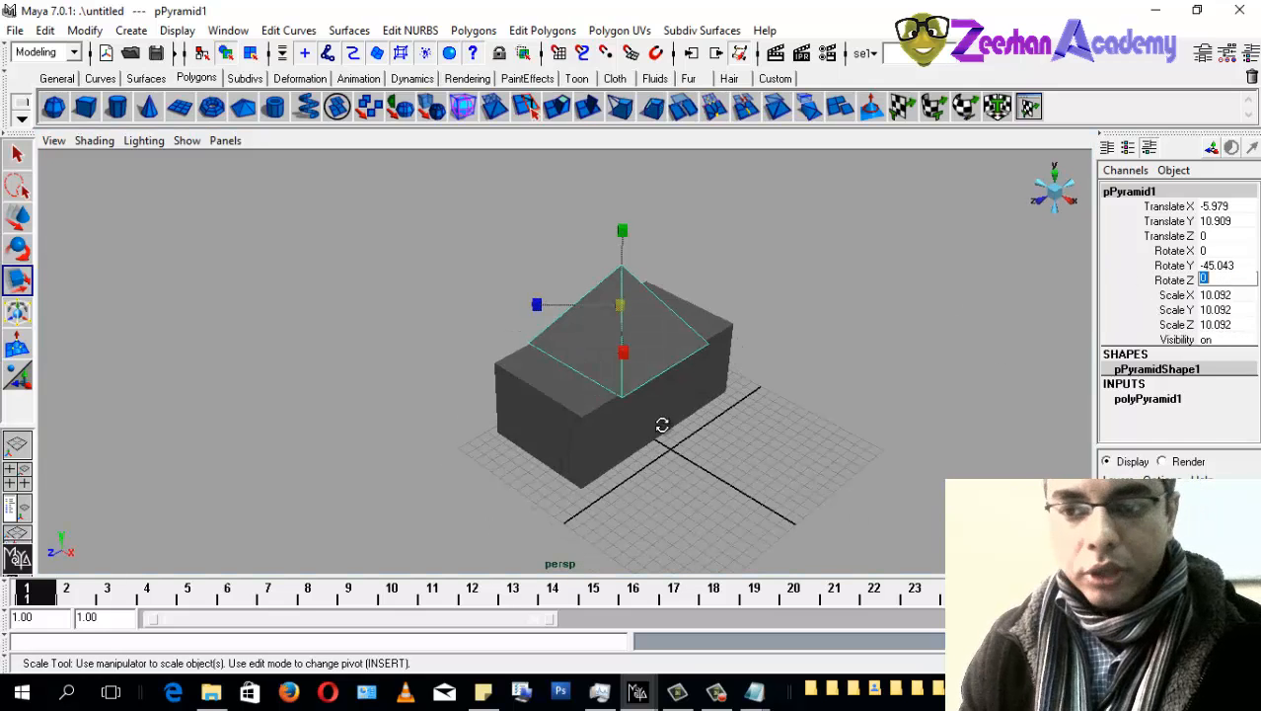
left_click_drag(662, 422, 609, 289, "alt")
key("e")
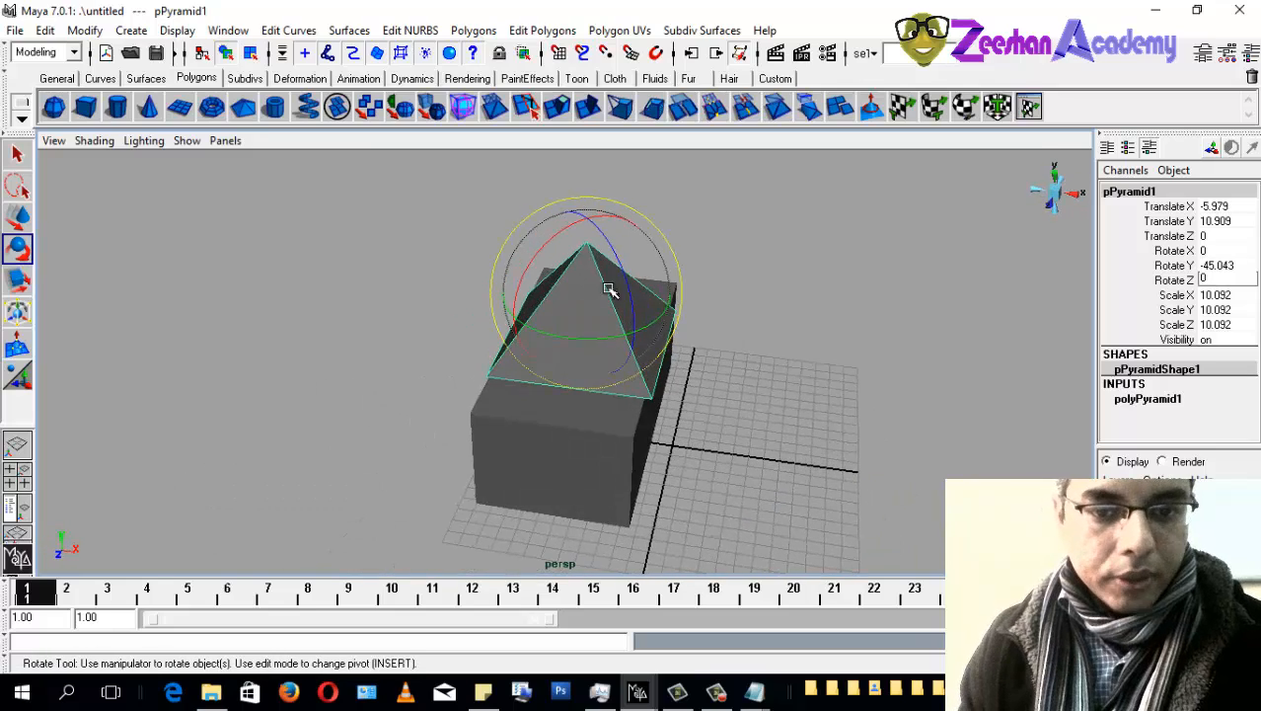
left_click_drag(729, 332, 584, 311, "alt")
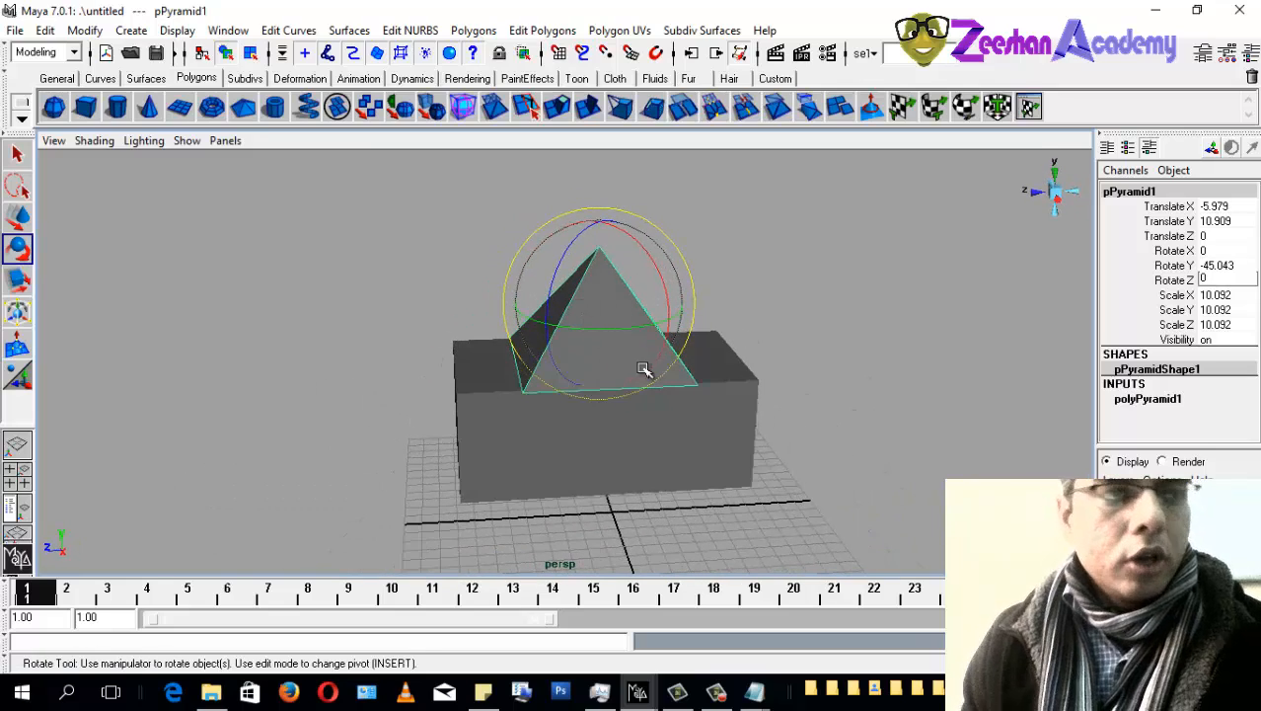
left_click_drag(614, 389, 563, 326, "alt")
key("q")
right_click_drag(555, 344, 772, 395, "alt")
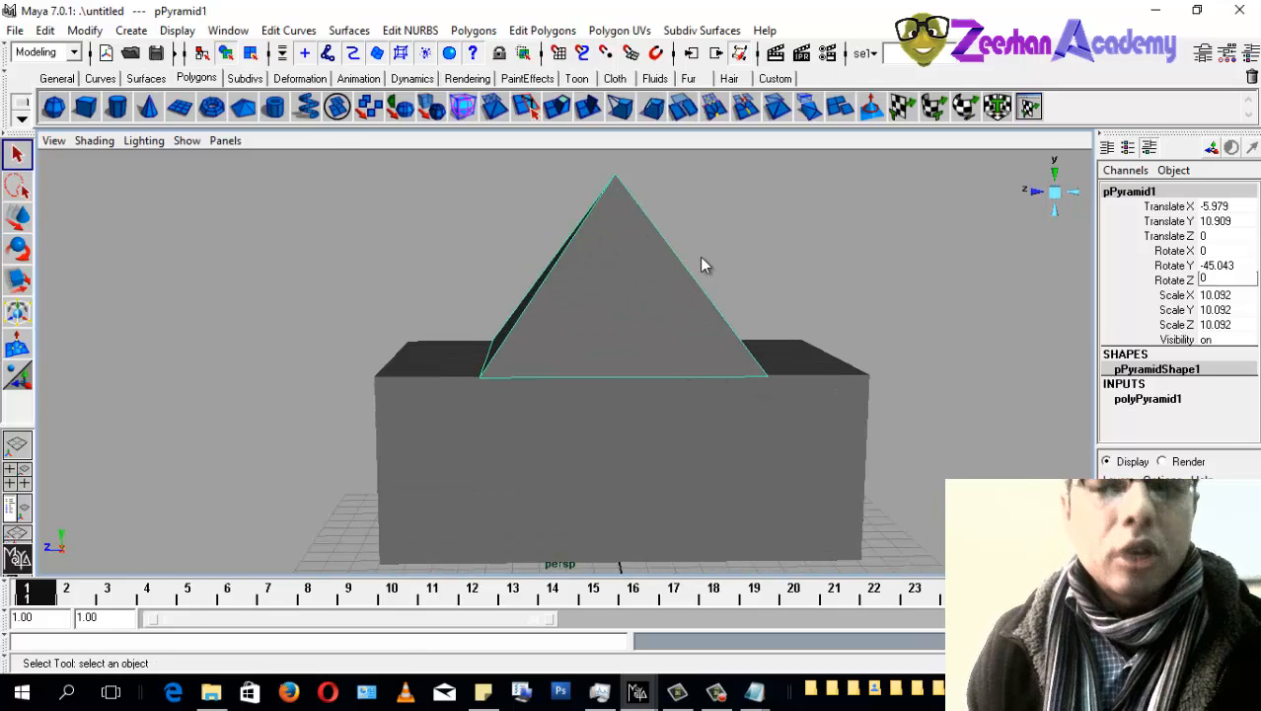
Step: Switch the pyramid to vertex editing and select one of its base corner vertices
key("w")
left_click_drag(614, 315, 622, 316, "alt")
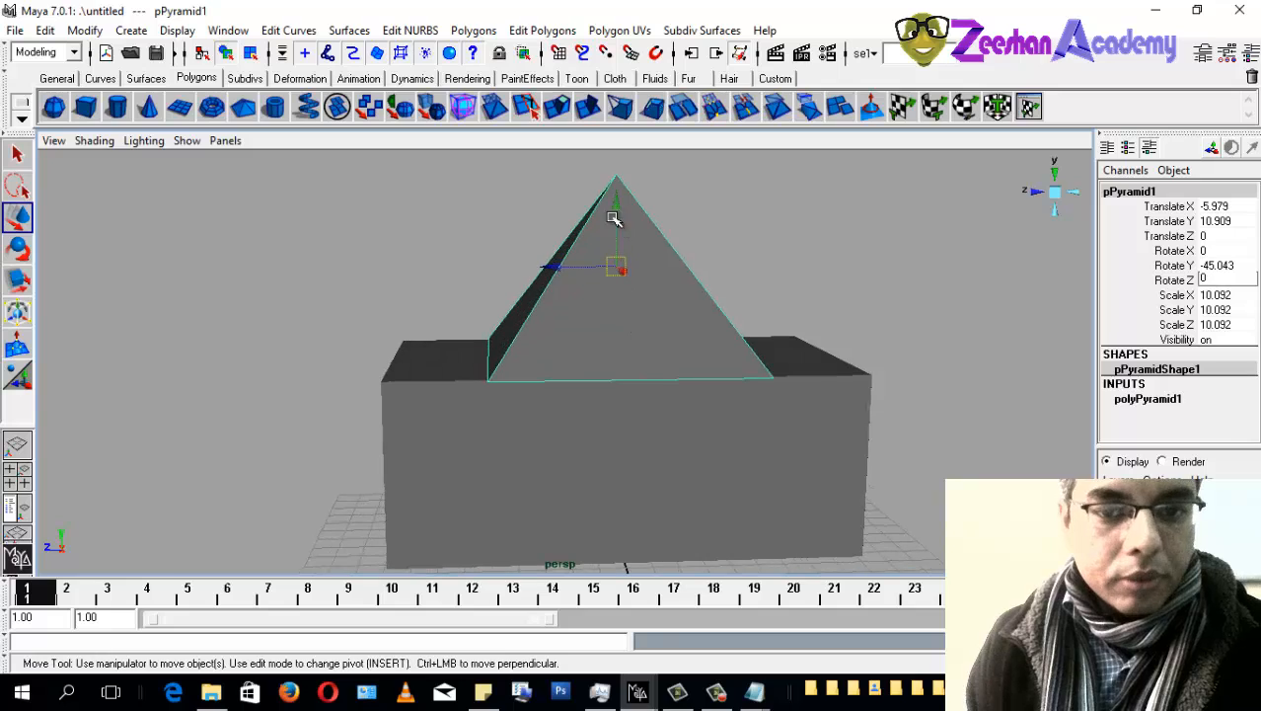
right_click_drag(602, 219, 549, 217)
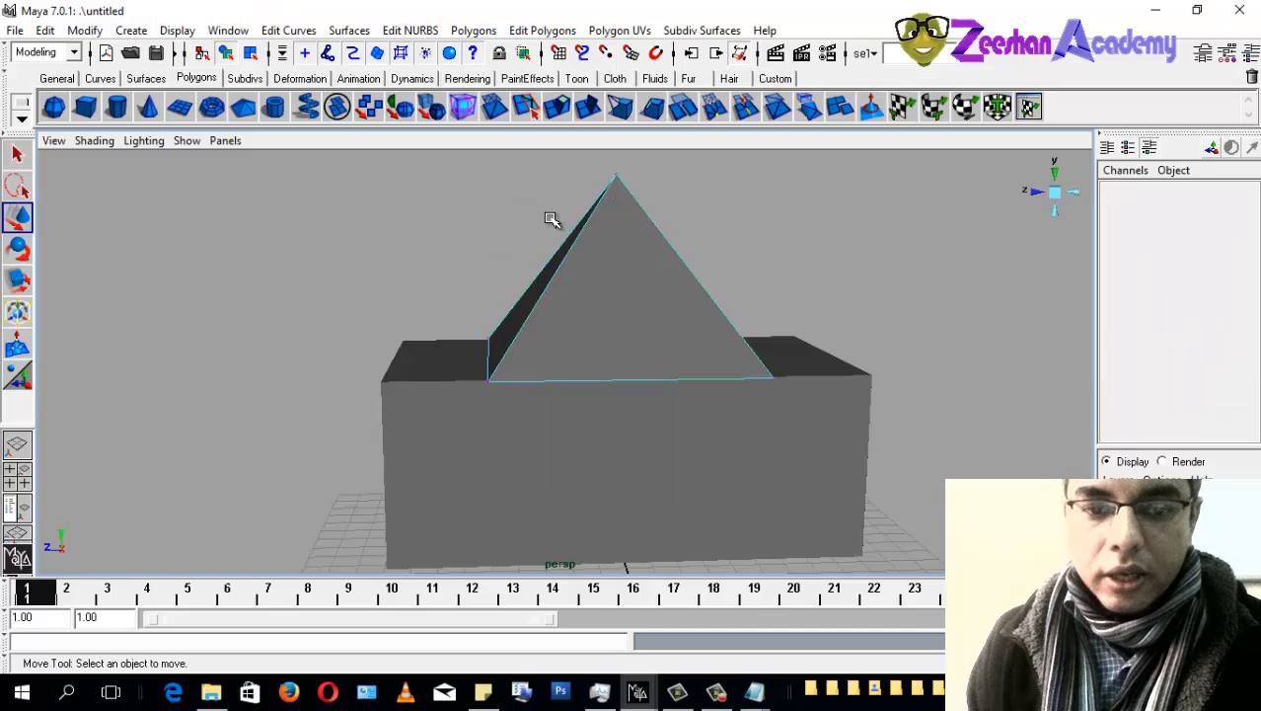
left_click_drag(578, 355, 525, 414, "alt")
right_click_drag(525, 415, 579, 472, "alt")
left_click_drag(550, 444, 480, 433, "alt")
left_click(475, 412)
left_click_drag(661, 413, 617, 471, "alt")
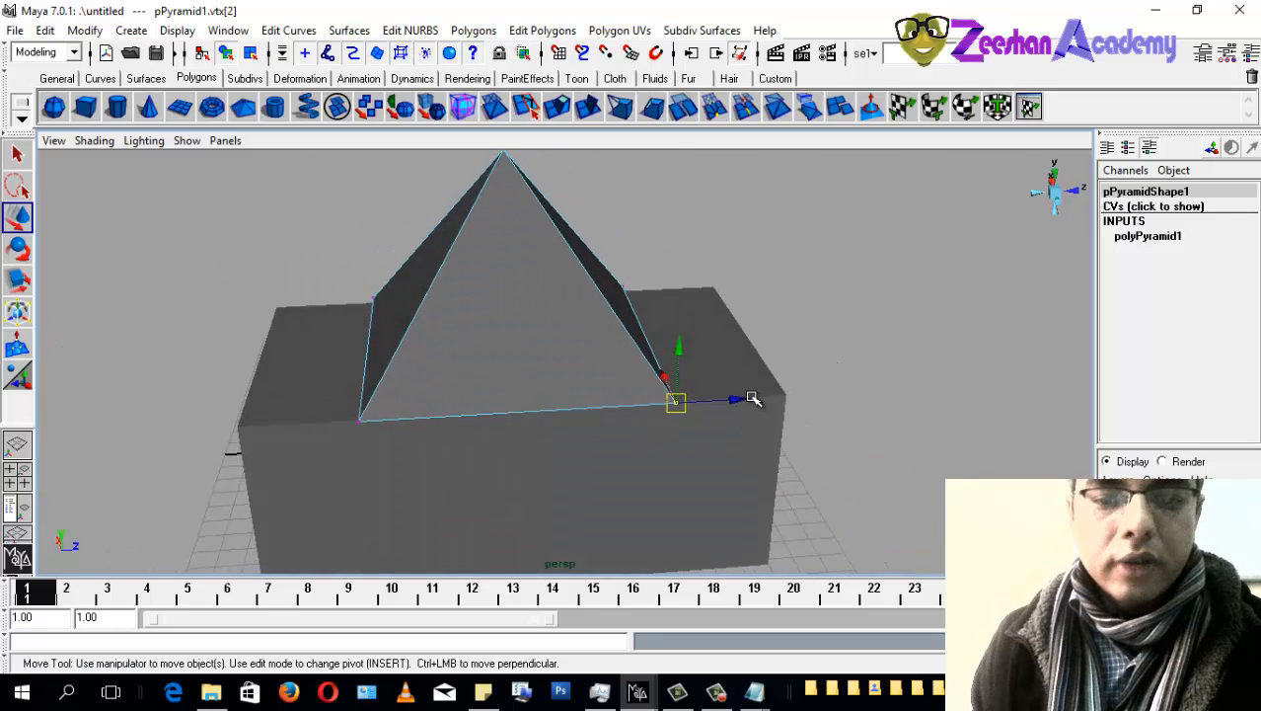
Step: Try pulling the selected base corner vertex along Z to about 9.565, then undo the vertex moves
left_click_drag(745, 396, 858, 392)
left_click_drag(693, 400, 304, 474, "alt")
key("ctrl+z")
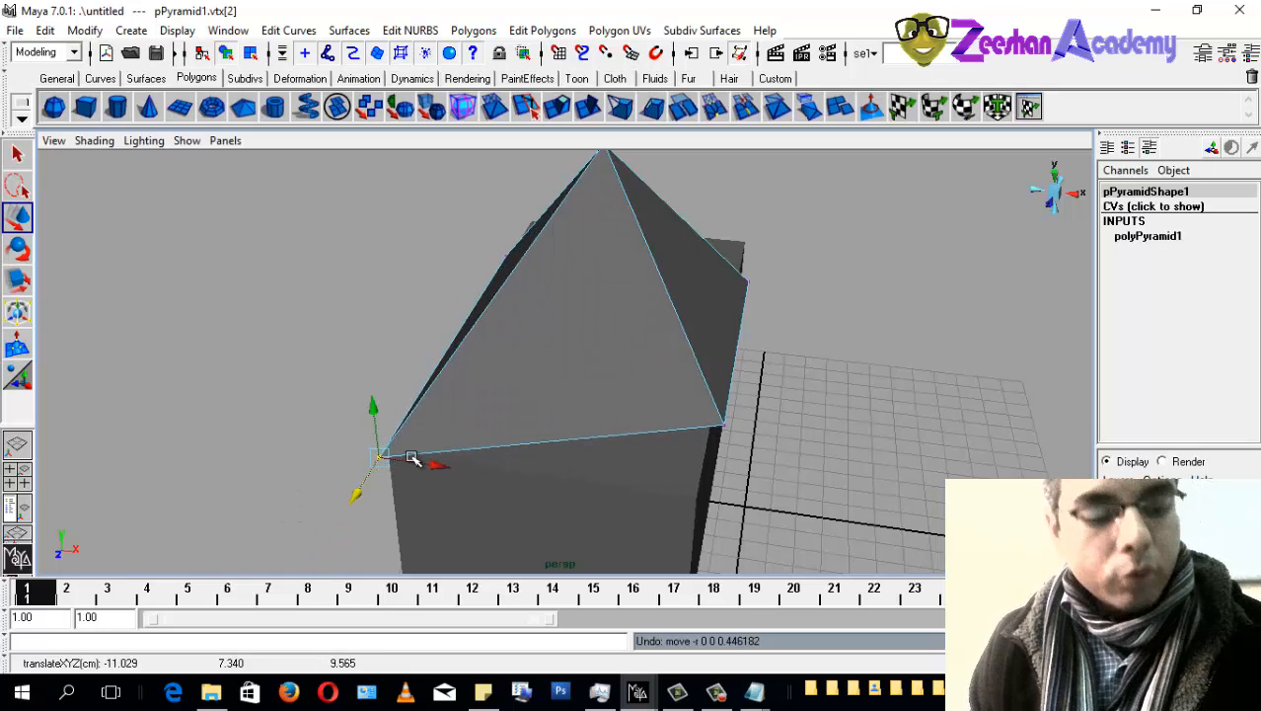
key("ctrl+z")
left_click_drag(637, 415, 510, 299, "alt")
left_click_drag(414, 314, 622, 238, "alt")
Step: Show the pyramid's component mode choices and select its two base vertices at the positive Z end
right_click(611, 248)
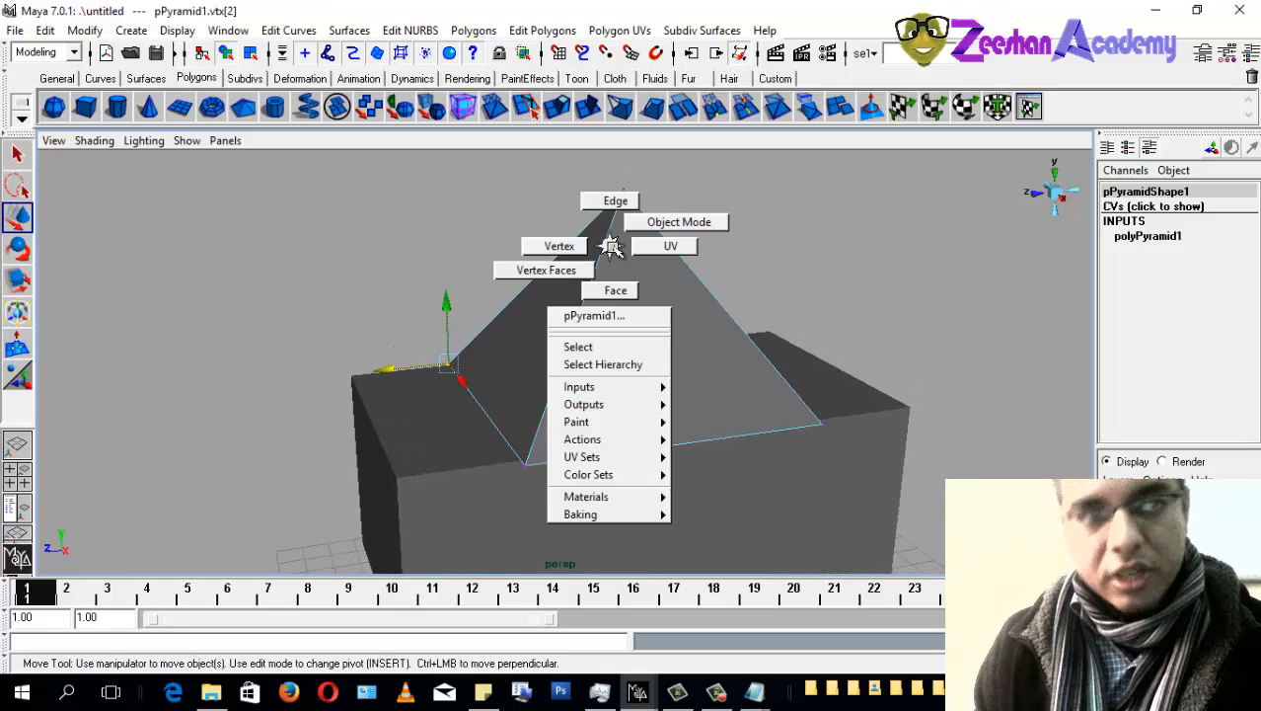
mouse_move(611, 247)
right_mouse_down()
mouse_move(642, 230)
mouse_move(588, 201)
mouse_move(567, 318)
mouse_move(655, 192)
mouse_move(614, 290)
mouse_move(634, 245)
mouse_move(582, 273)
mouse_move(600, 291)
mouse_move(532, 299)
mouse_move(625, 258)
mouse_move(582, 295)
mouse_move(551, 289)
mouse_move(600, 254)
mouse_move(586, 363)
mouse_move(614, 312)
mouse_move(566, 264)
mouse_move(601, 312)
mouse_move(565, 314)
right_mouse_up()
right_click(599, 291)
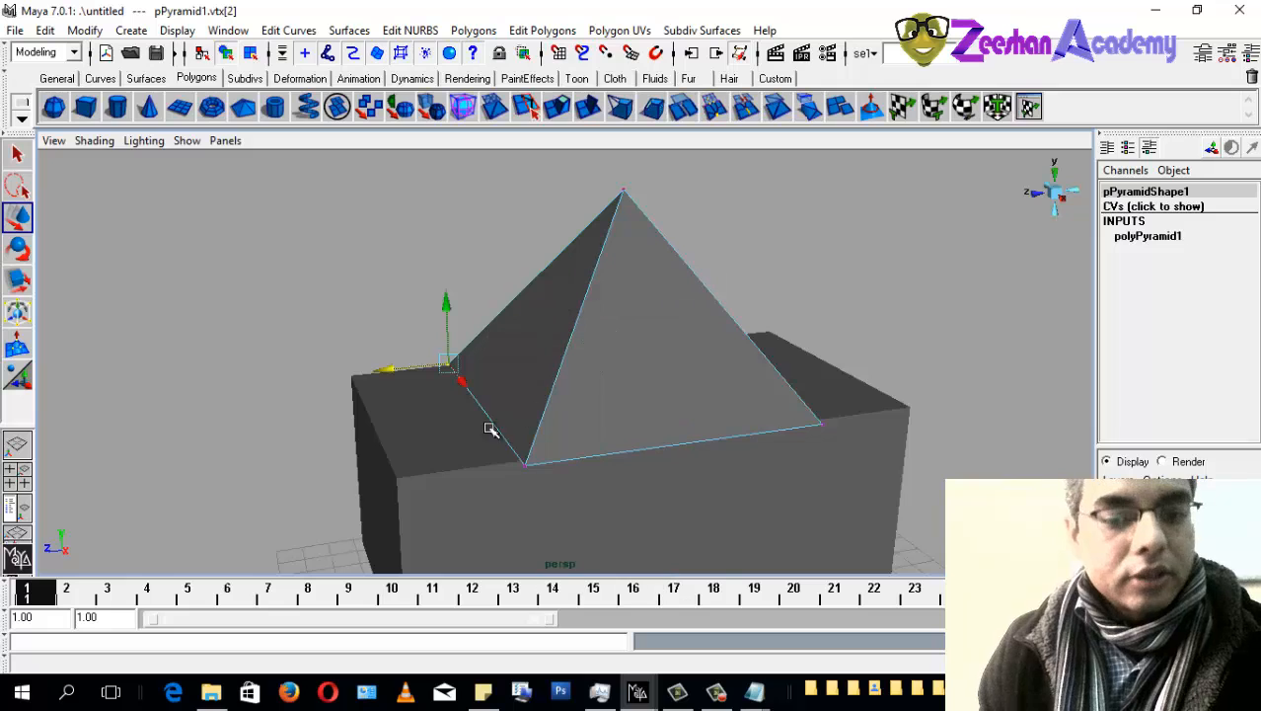
left_click_drag(524, 414, 1017, 283, "alt")
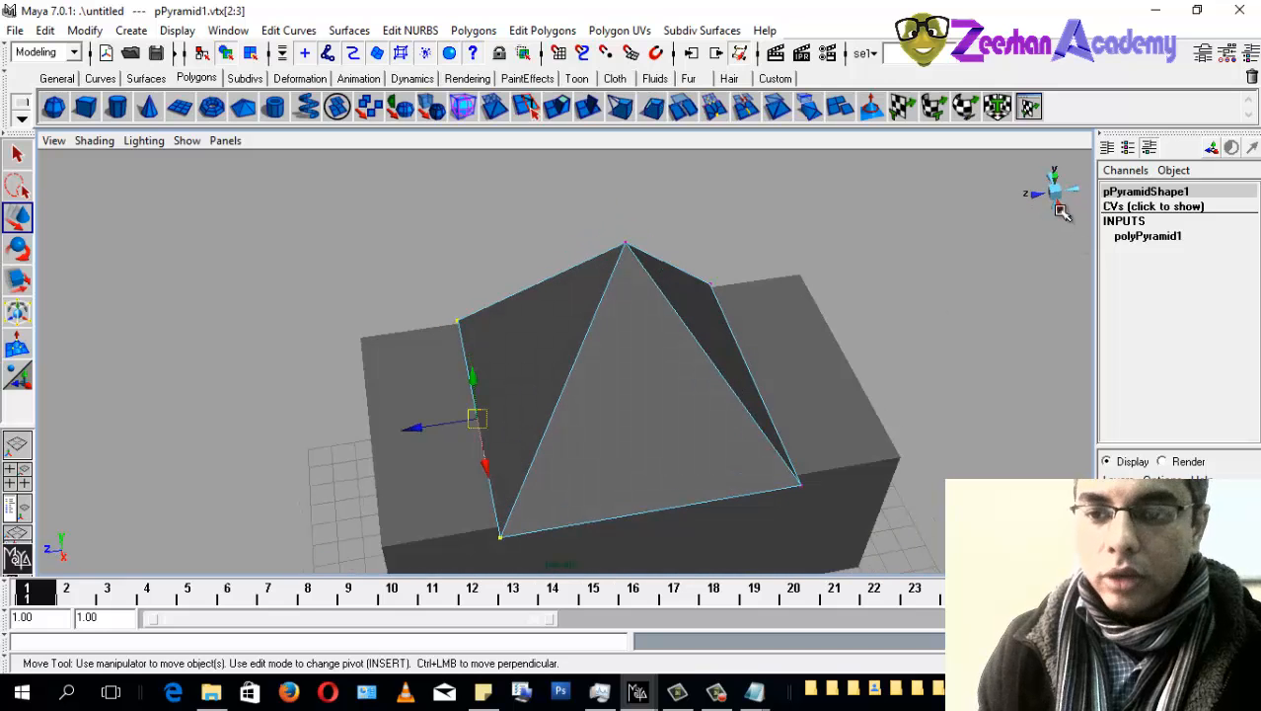
left_click_drag(815, 330, 918, 325, "alt")
Step: In the right view, move the two selected base vertices along Z to about 9.122, slightly past the wall's edge
left_click(1073, 205)
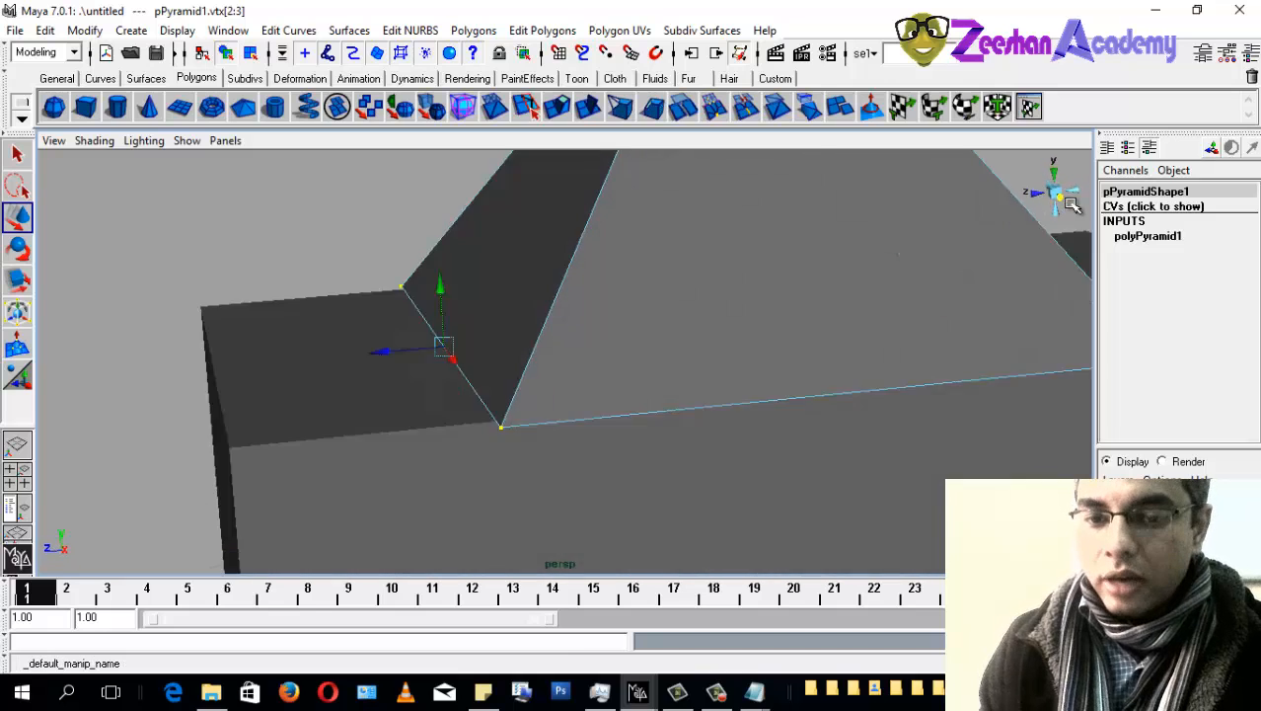
right_click_drag(879, 321, 250, 352, "alt")
middle_click_drag(779, 390, 677, 324, "alt")
right_click_drag(677, 325, 620, 355, "alt")
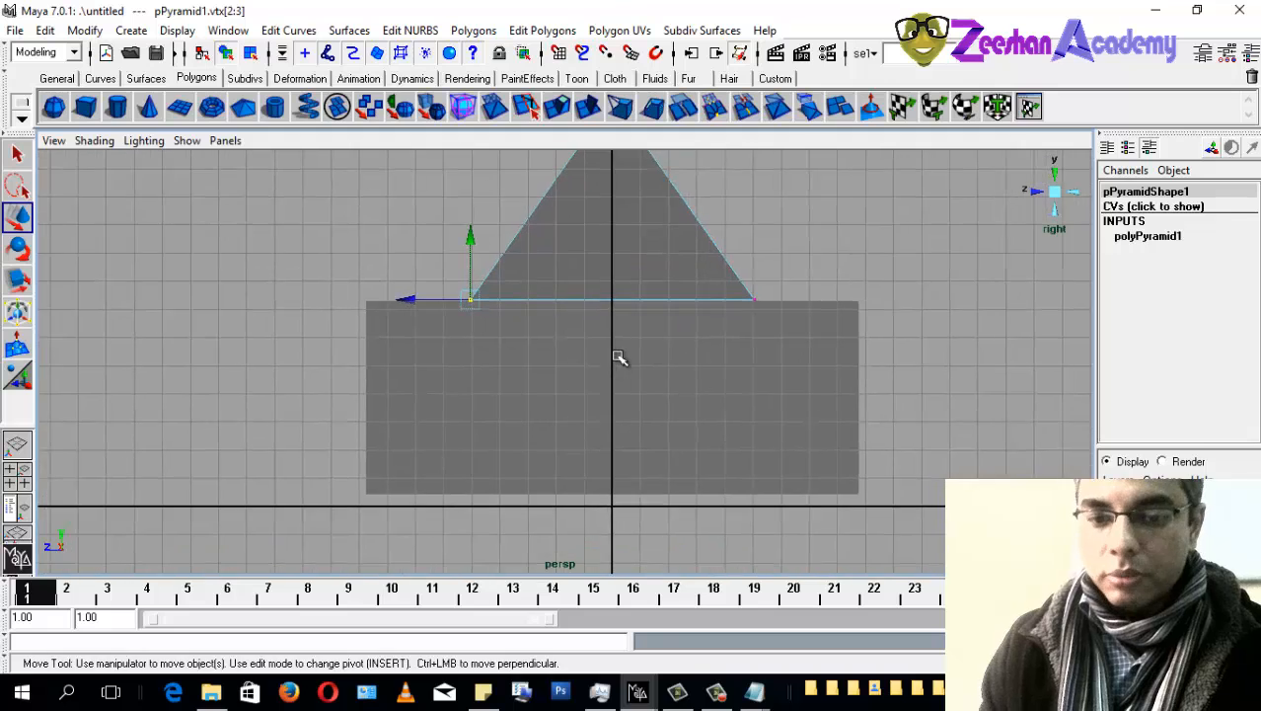
middle_click_drag(619, 356, 610, 394, "alt")
middle_click_drag(443, 372, 448, 416, "alt")
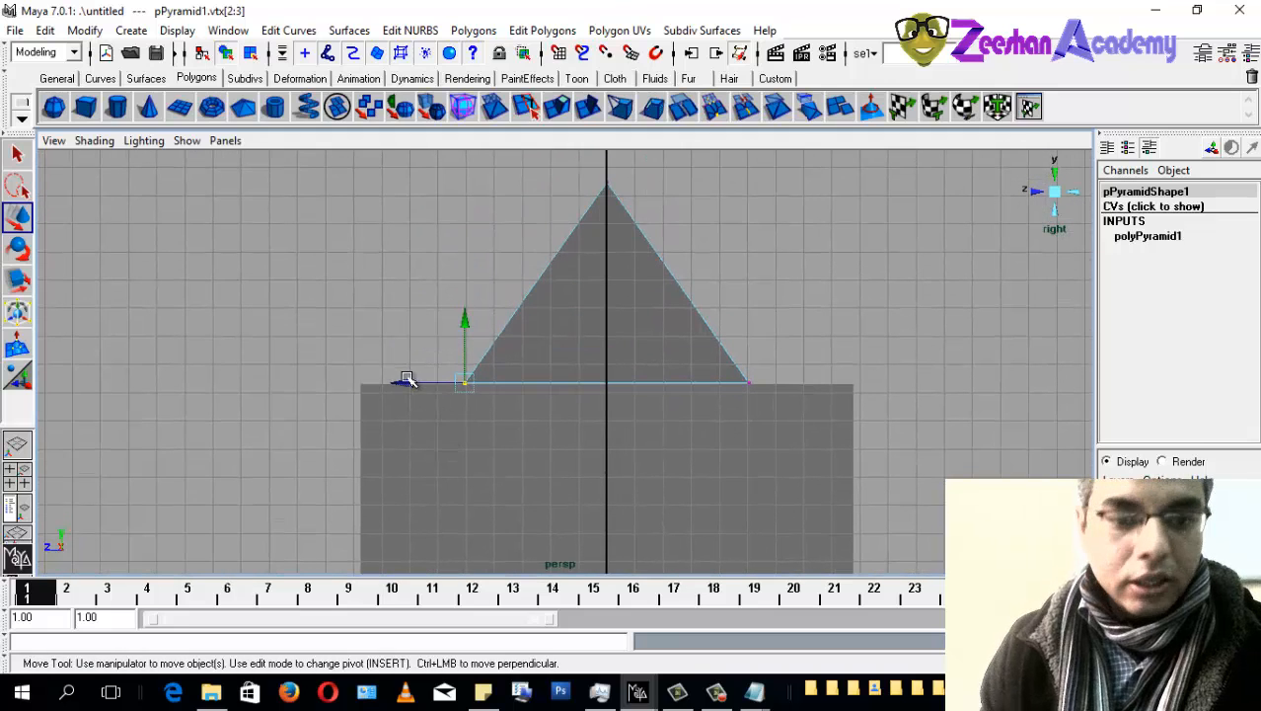
left_click_drag(405, 383, 293, 383)
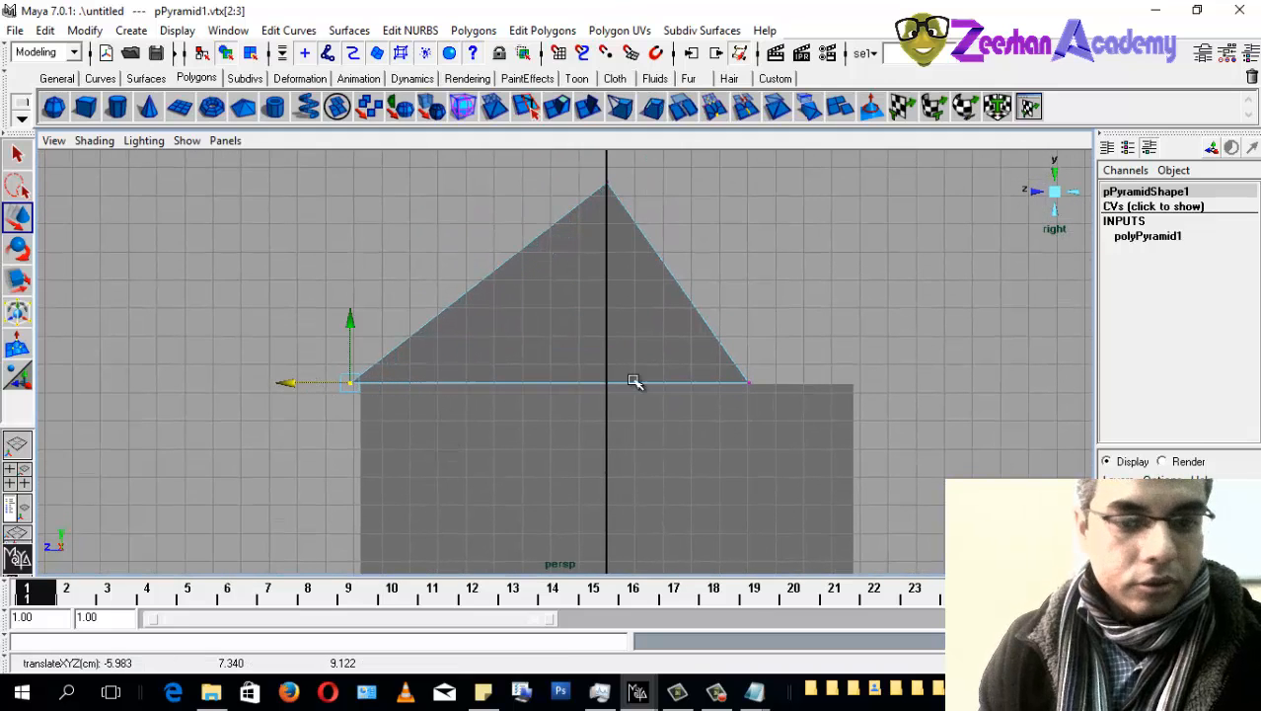
Step: Try moving only one of the pyramid's base vertices at the negative Z end to about -8.686 along Z, then undo the move
middle_click_drag(772, 351, 742, 351, "alt")
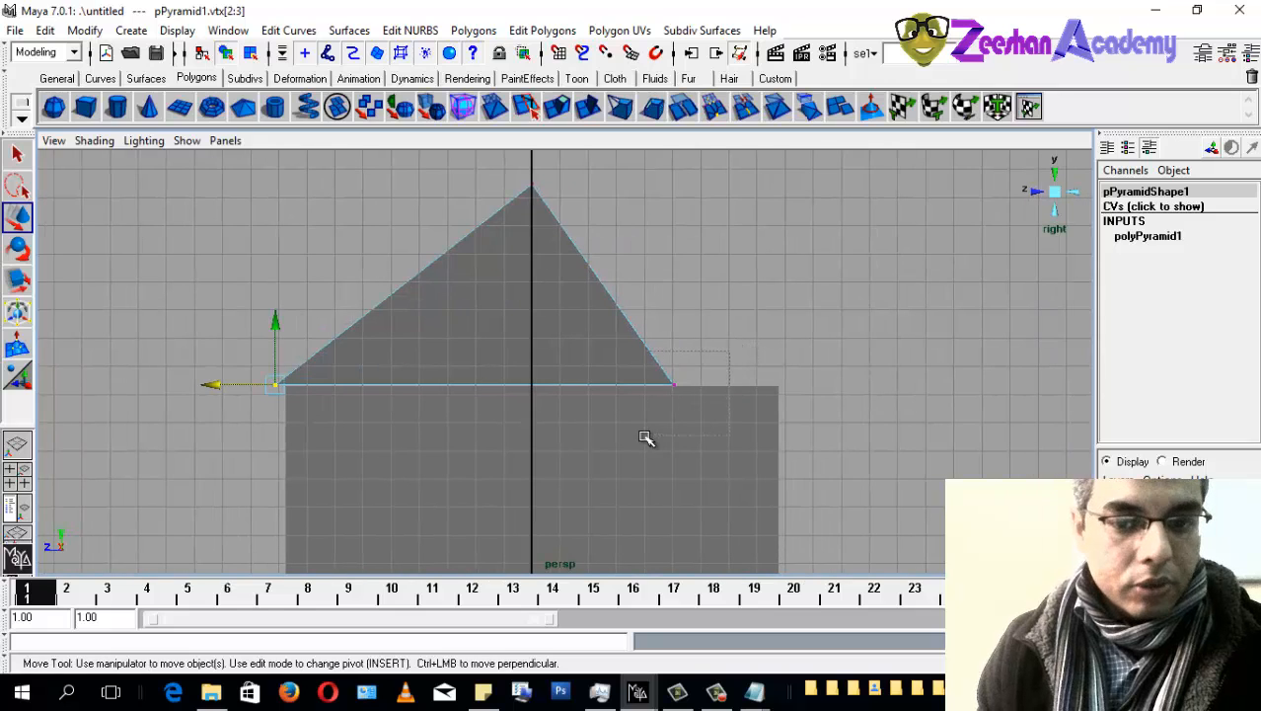
left_click_drag(646, 437, 640, 444)
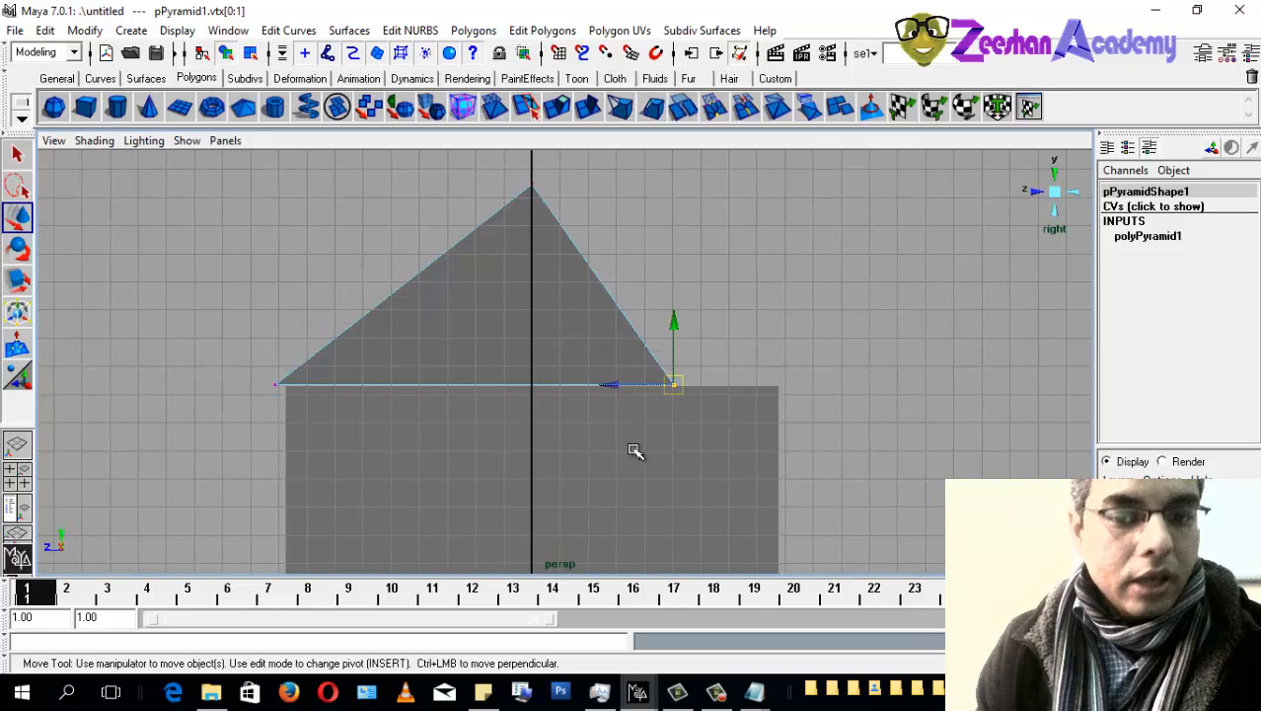
middle_click_drag(634, 451, 609, 394, "alt")
left_click(666, 381)
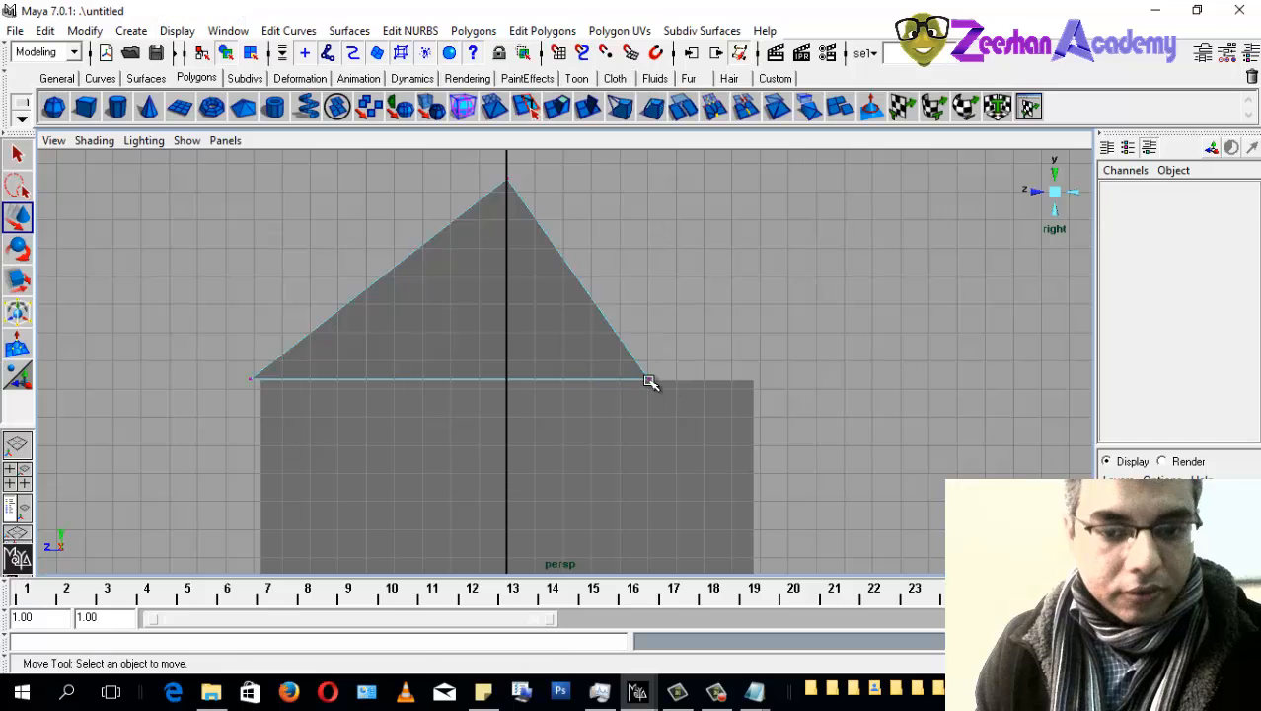
left_click(649, 380)
scroll(697, 388, "up", 2)
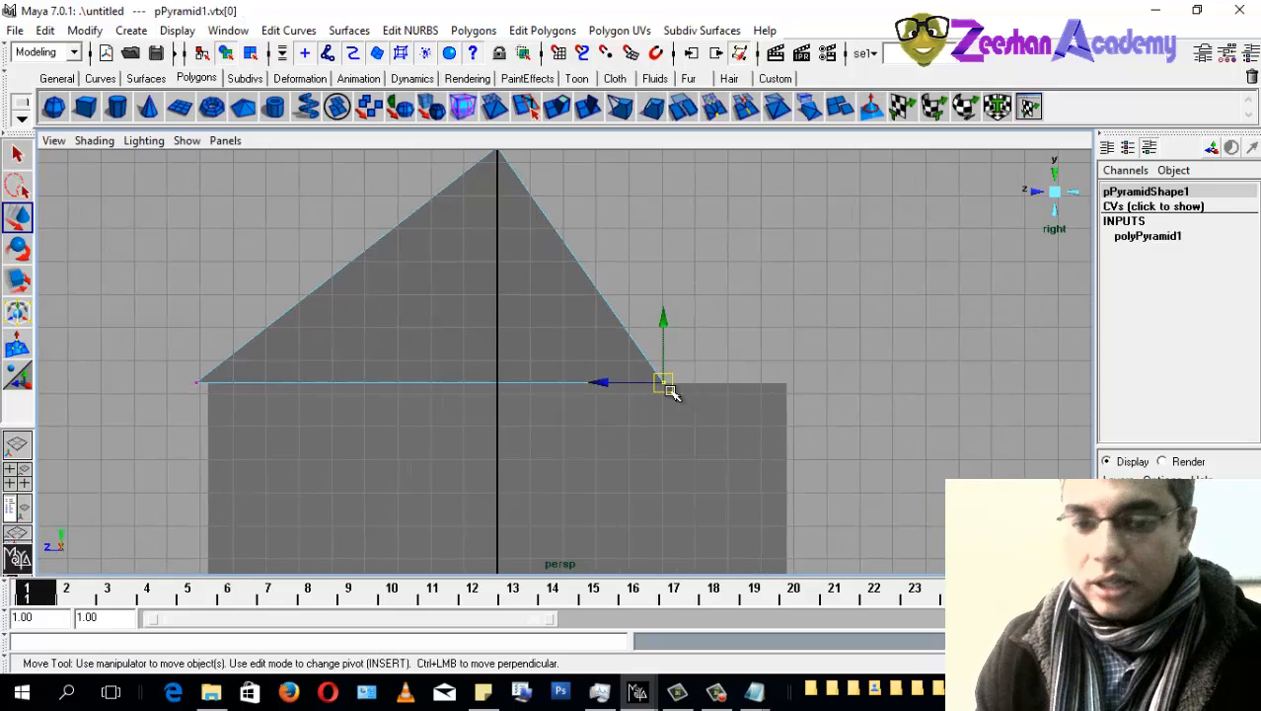
left_click_drag(602, 382, 723, 381)
key("4")
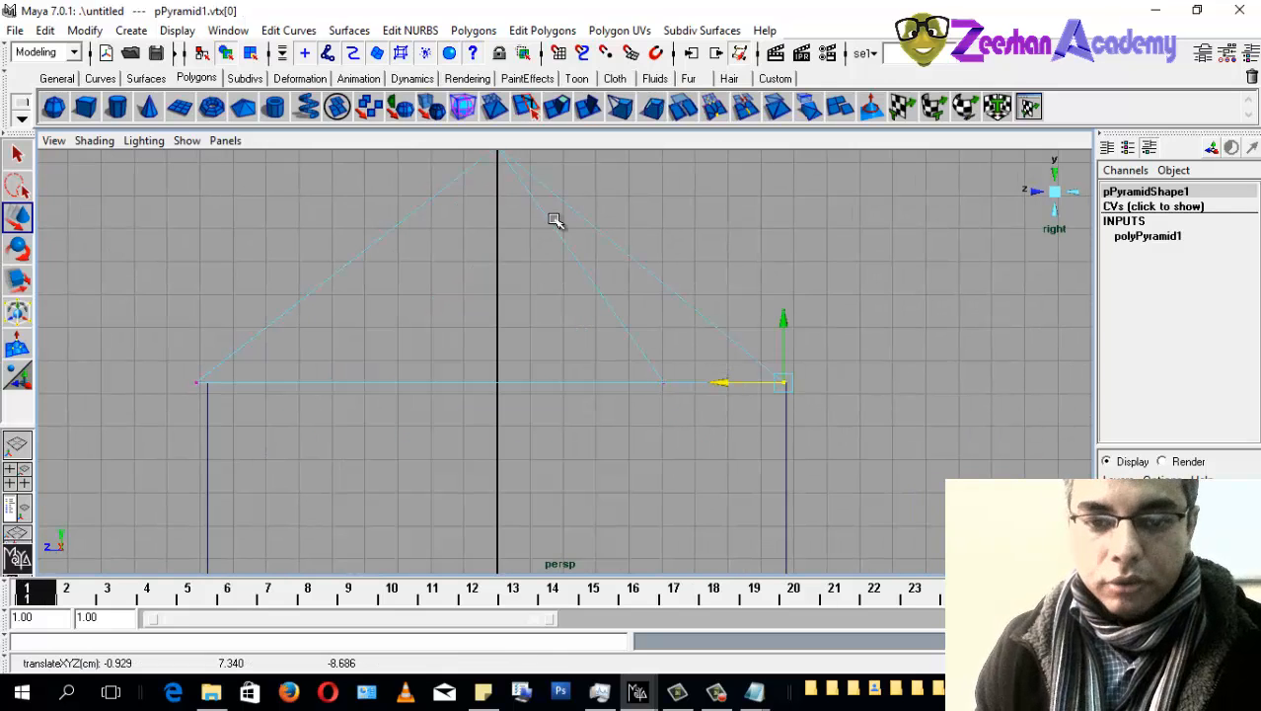
middle_click_drag(636, 362, 642, 362, "alt")
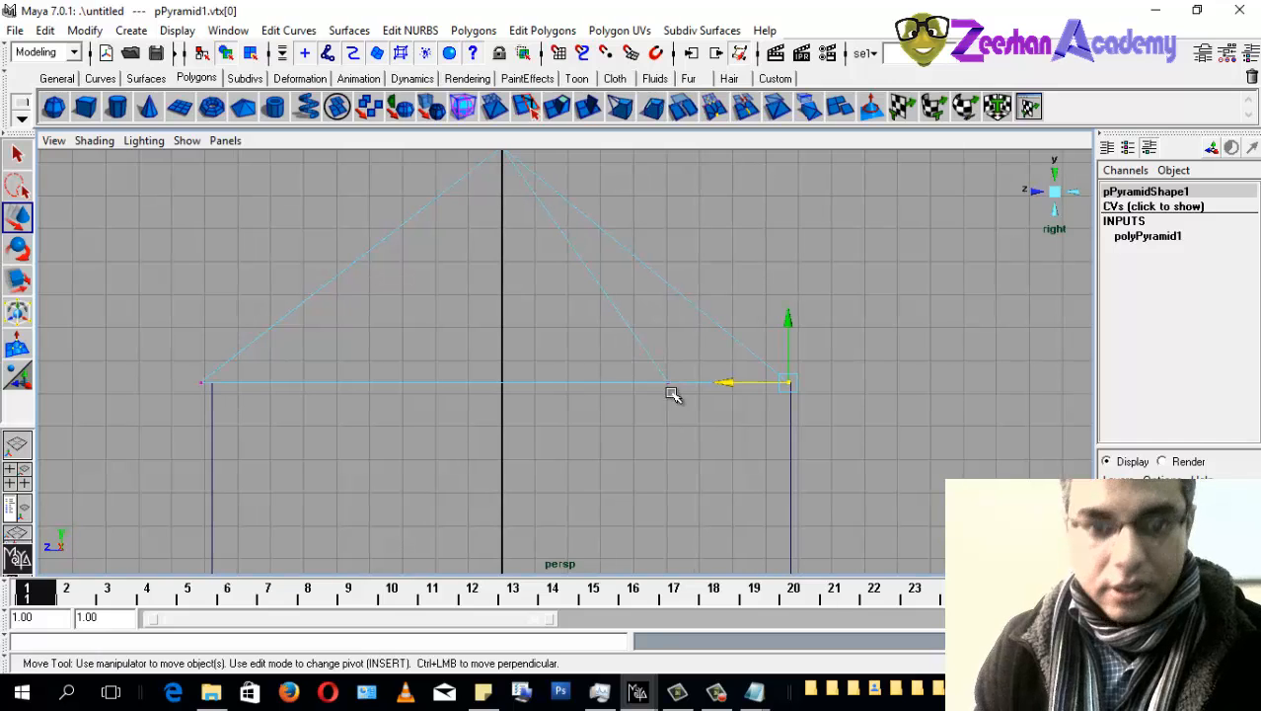
key("ctrl+z")
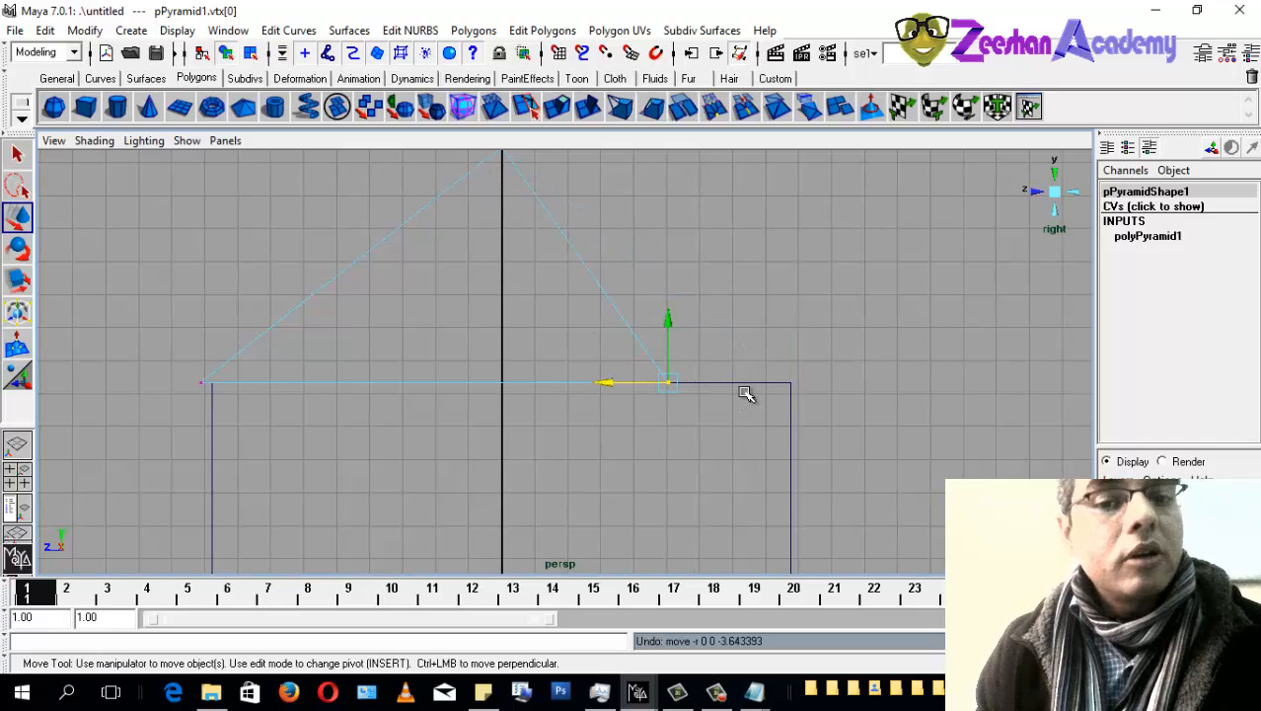
Step: Select both pyramid base vertices at the negative Z end and move them along Z to about -9.082, slightly past the wall's edge
left_click_drag(728, 353, 639, 437)
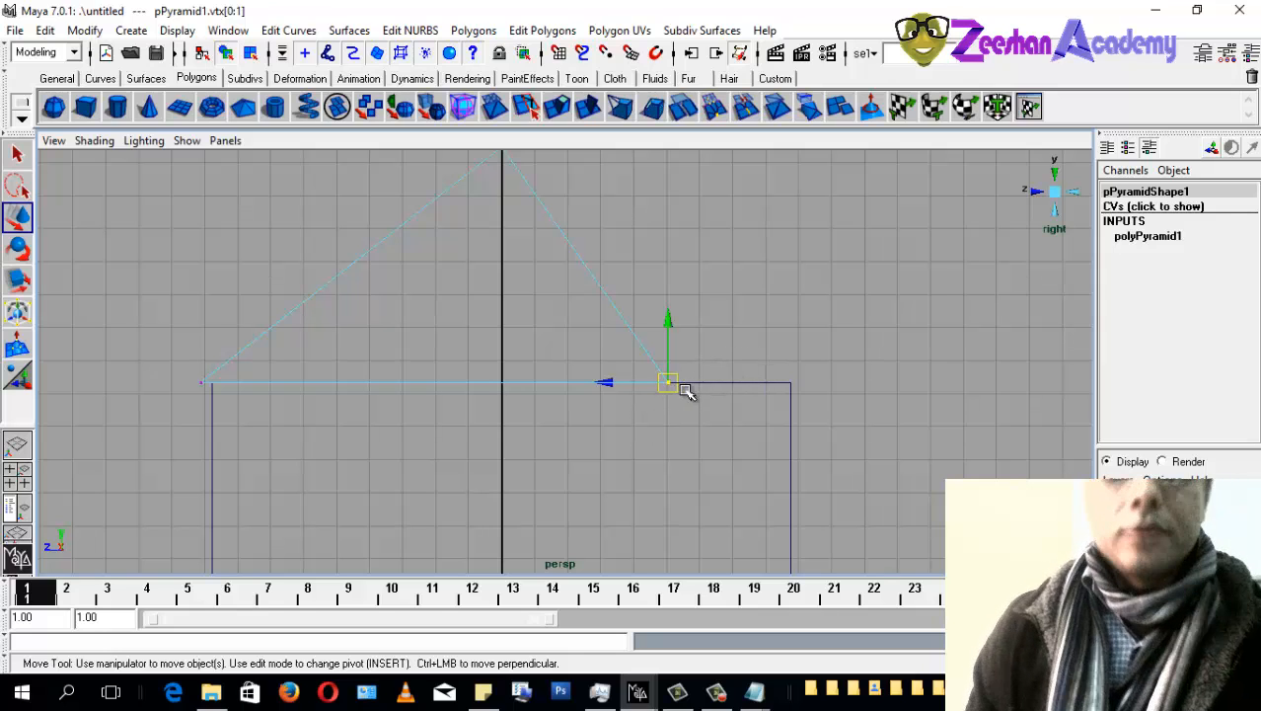
left_click(653, 394)
left_click(668, 384)
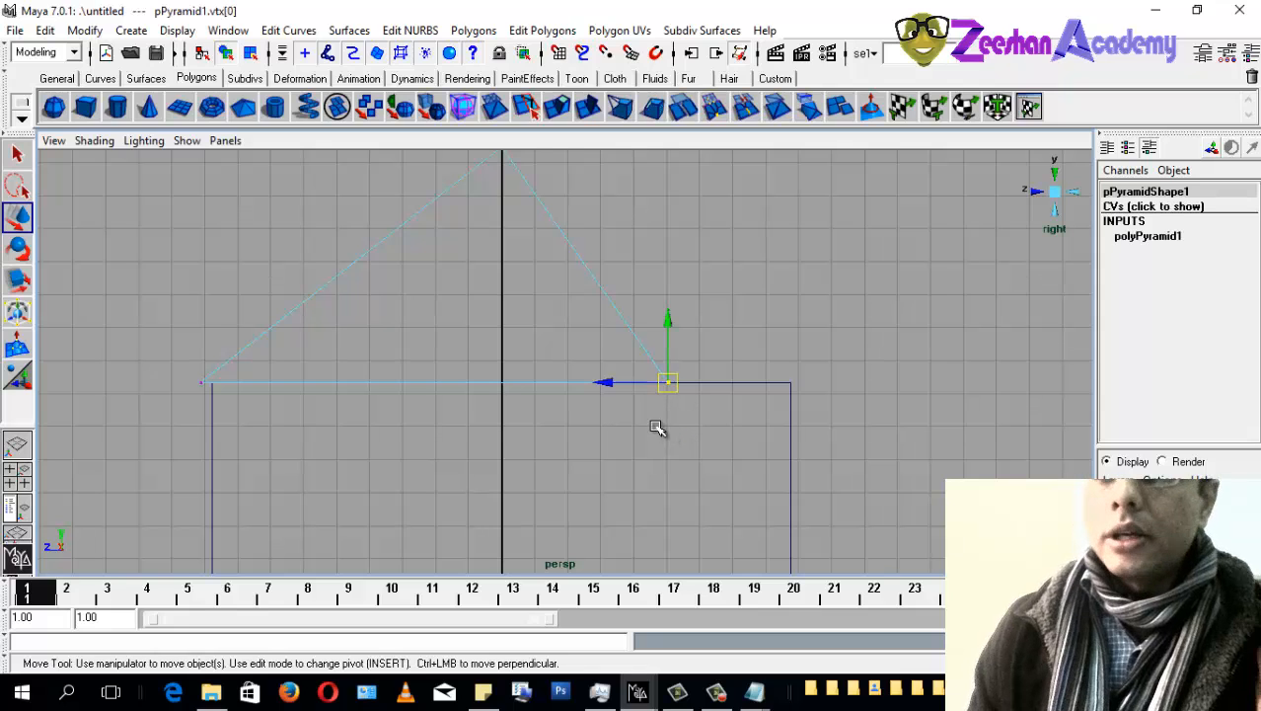
left_click_drag(606, 383, 741, 376)
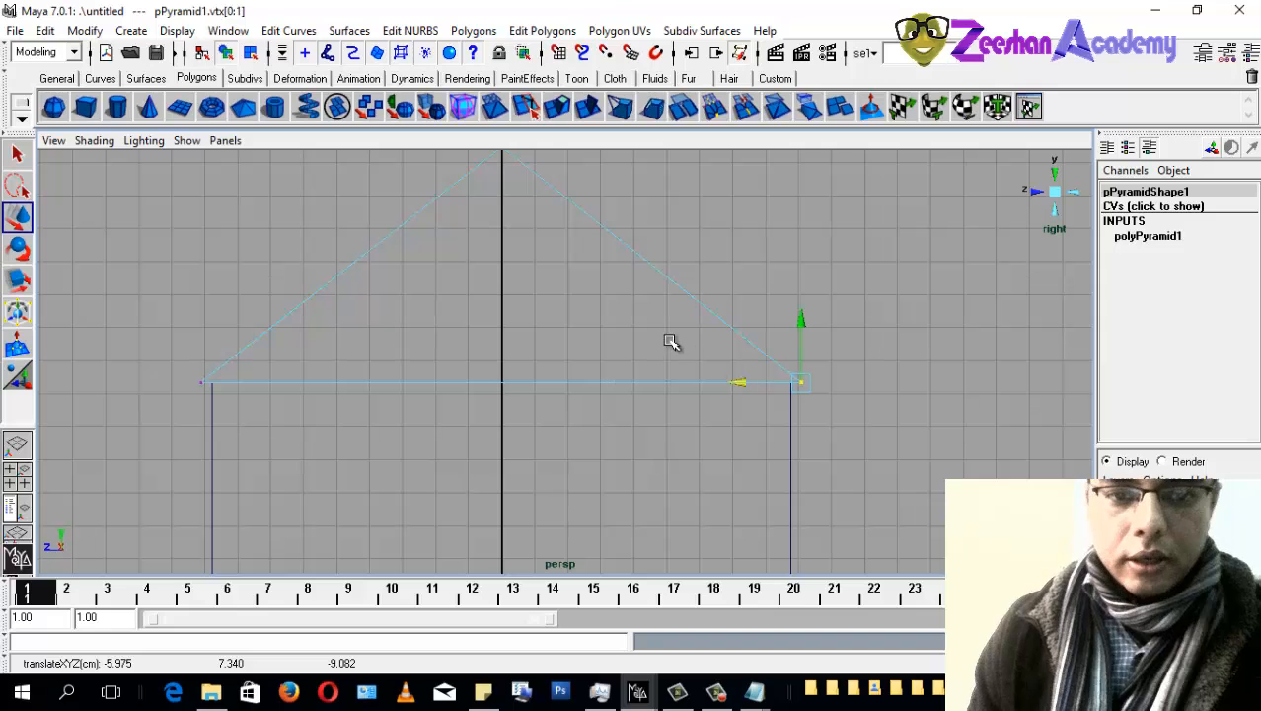
key("5")
middle_click_drag(505, 361, 563, 283, "alt")
scroll(569, 316, "down", 2)
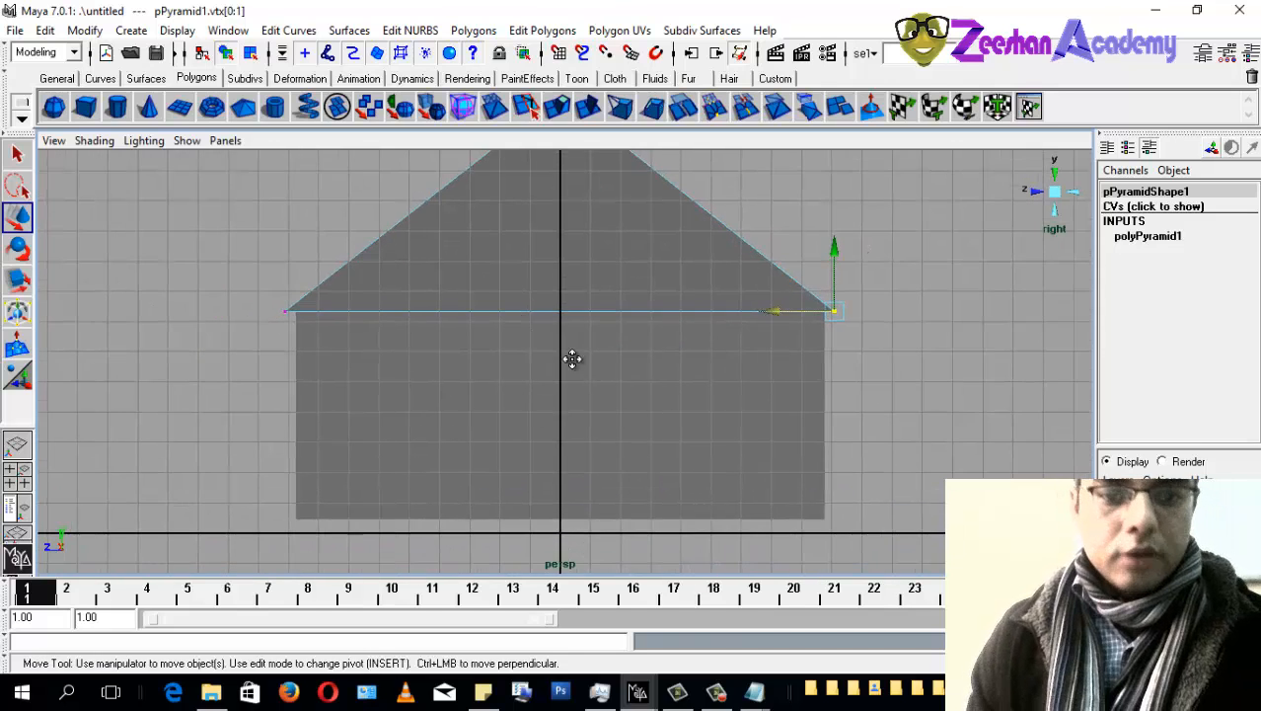
mouse_move(573, 355)
middle_mouse_down("alt")
mouse_move(558, 462)
mouse_move(543, 368)
middle_mouse_up("alt")
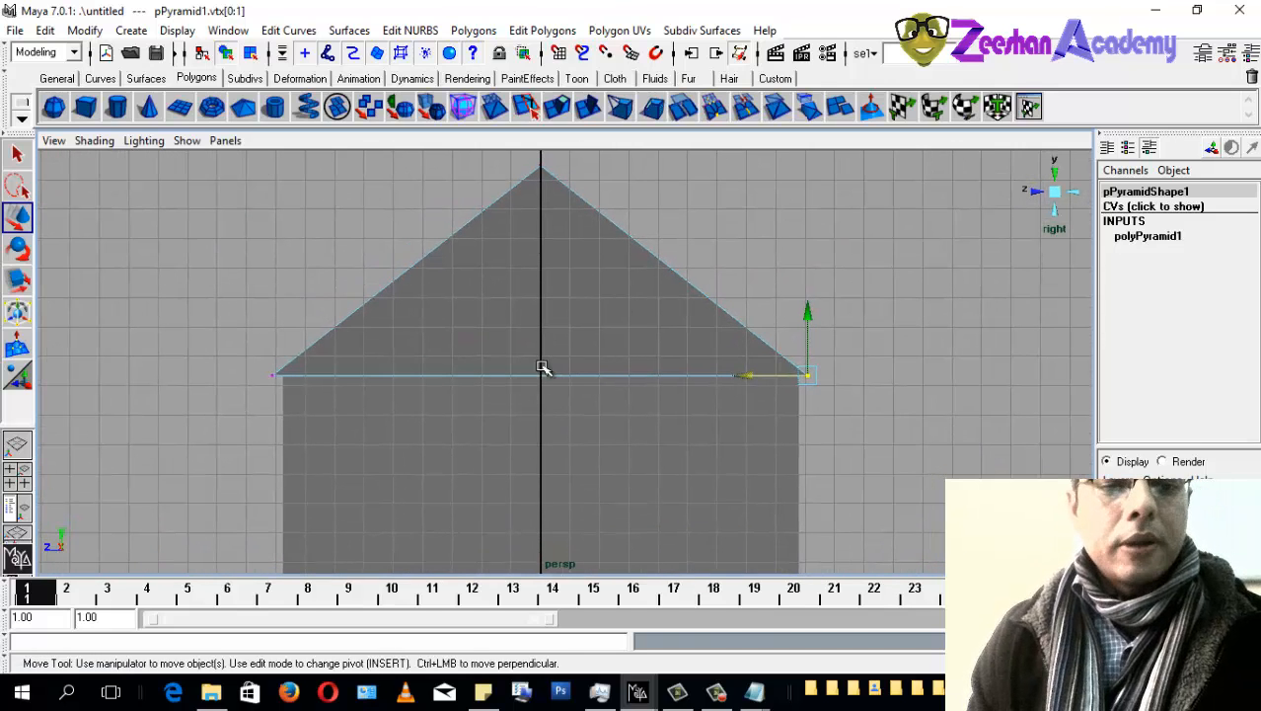
Step: Return to the perspective view, clear the vertex selection and examine how the roof sits on the walls
left_click(1057, 192)
right_click_drag(553, 421, 108, 442, "alt")
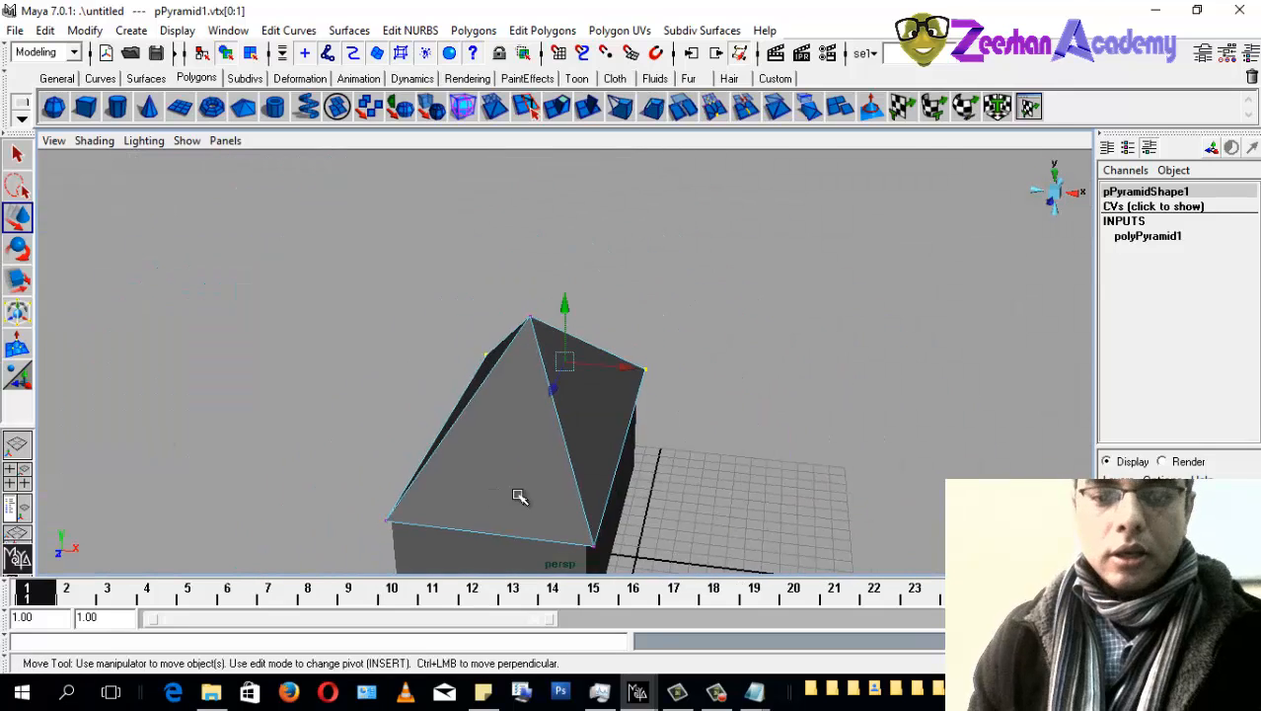
middle_click_drag(521, 498, 525, 375, "alt")
left_click_drag(526, 367, 524, 329, "alt")
left_click(721, 390)
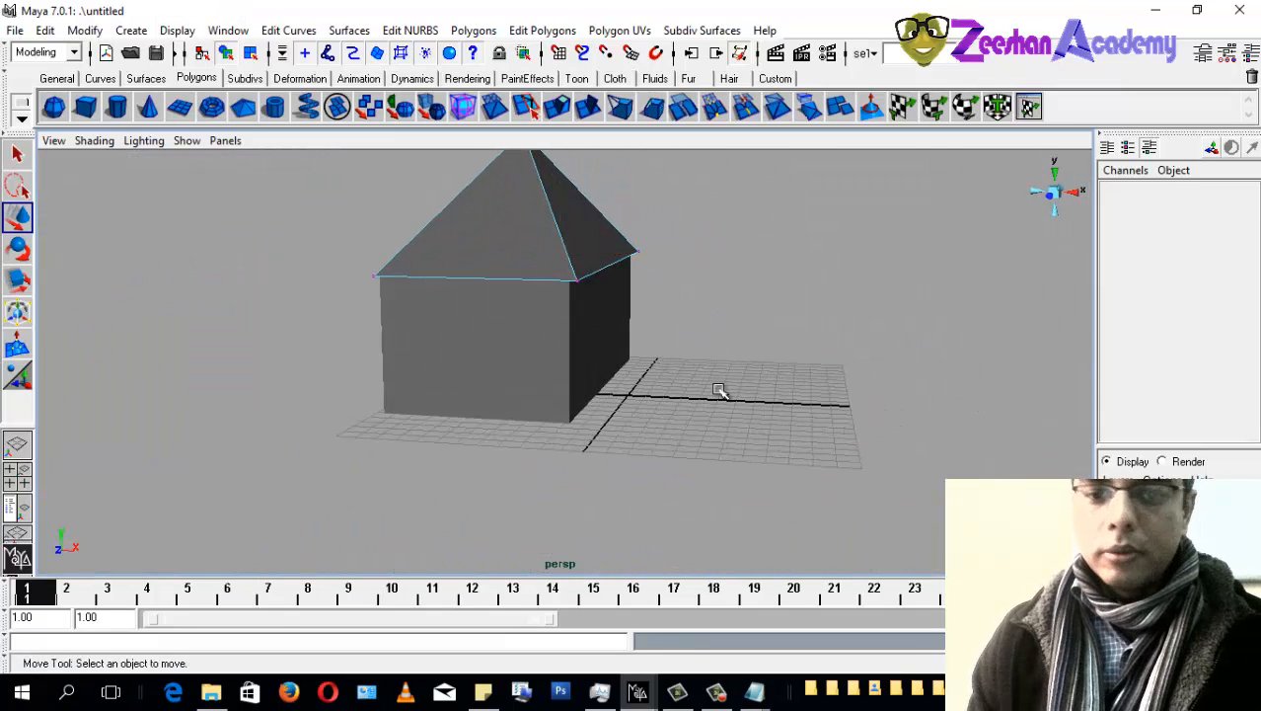
left_click_drag(657, 330, 671, 310, "alt")
right_click(568, 237)
middle_click_drag(542, 174, 555, 243, "alt")
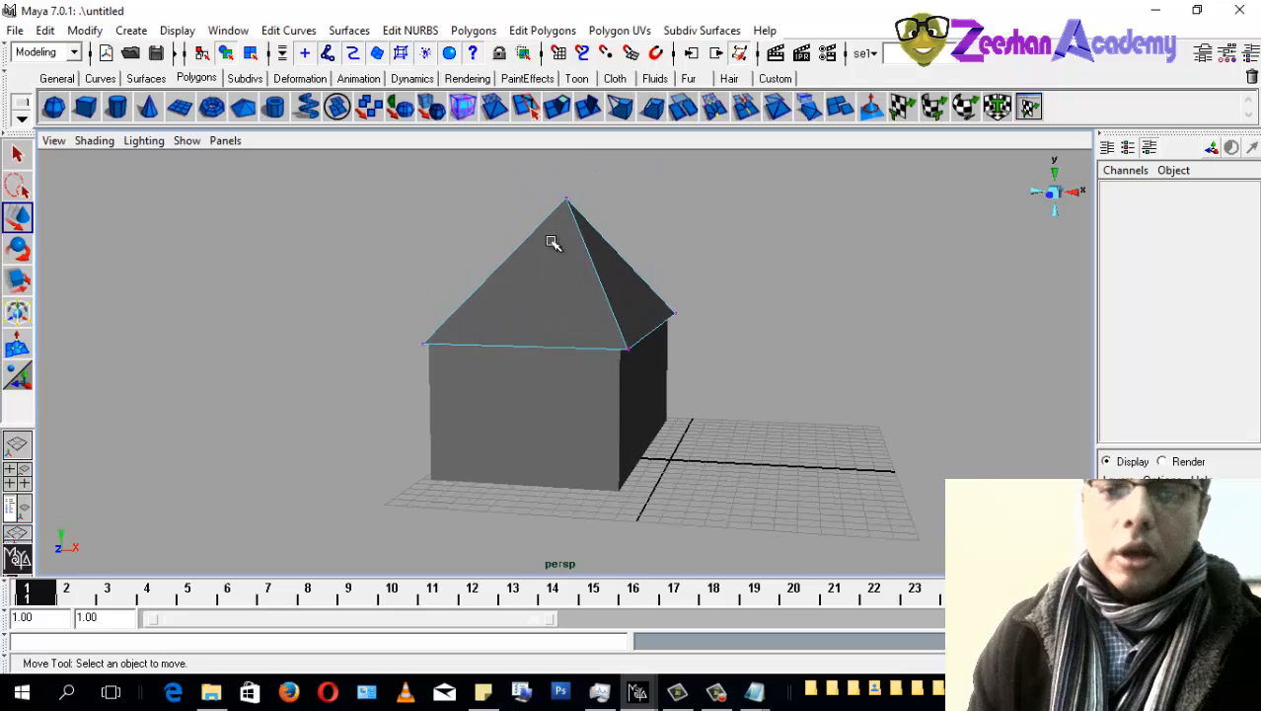
Step: Show the pyramid's face mode, then return the pyramid to object mode
mouse_move(552, 238)
right_mouse_down()
mouse_move(521, 240)
mouse_move(550, 261)
mouse_move(535, 239)
mouse_move(551, 206)
mouse_move(558, 277)
mouse_move(550, 256)
right_mouse_up()
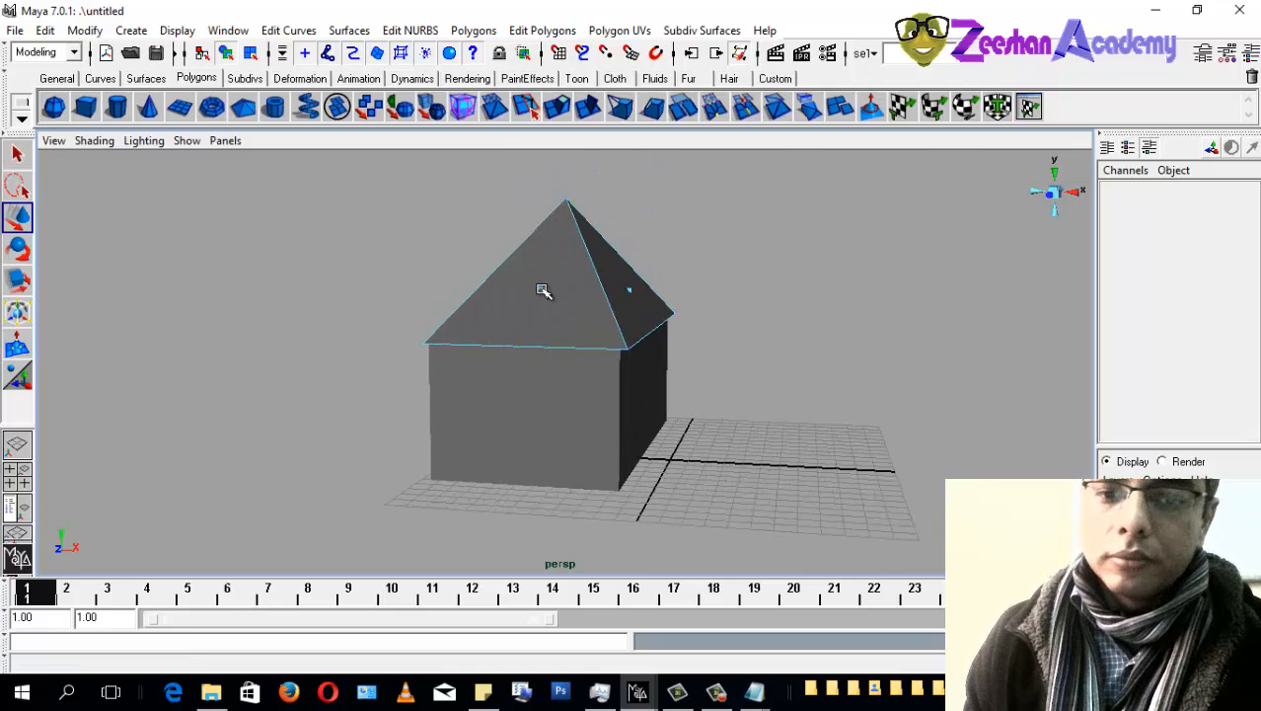
left_click_drag(550, 293, 551, 373, "alt")
left_click(519, 366)
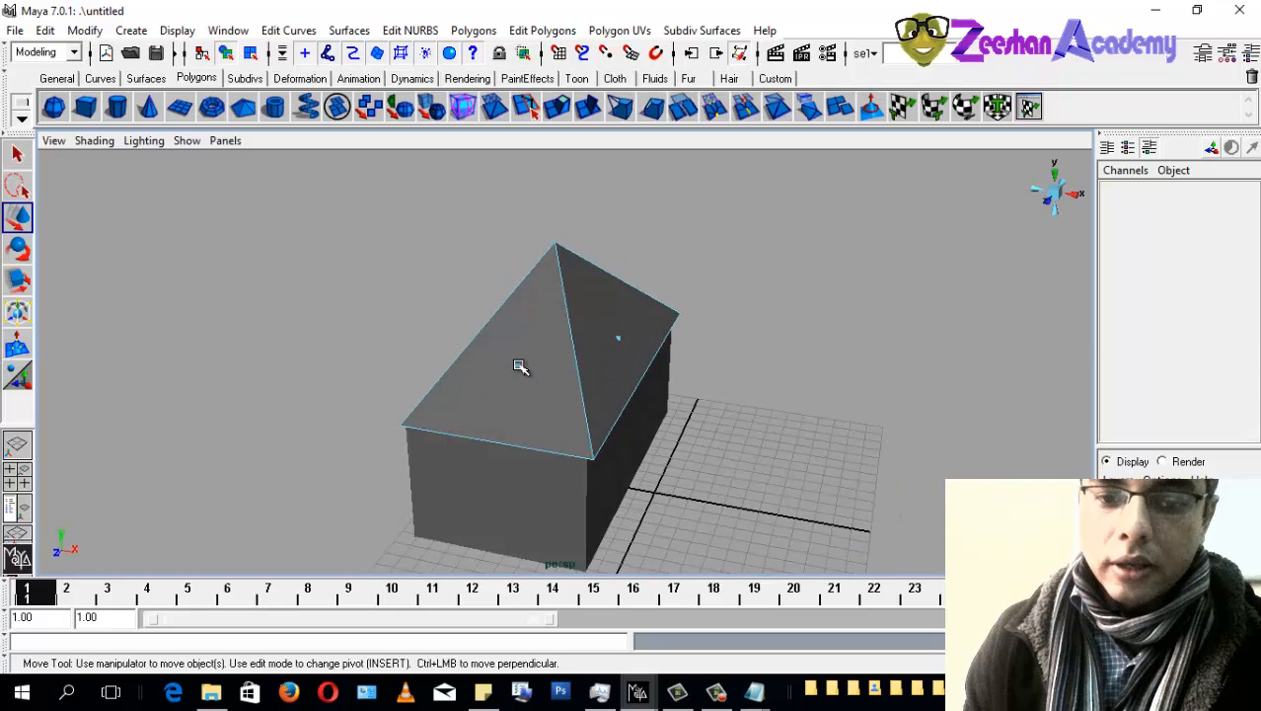
left_click(521, 364)
right_click_drag(542, 338, 547, 278)
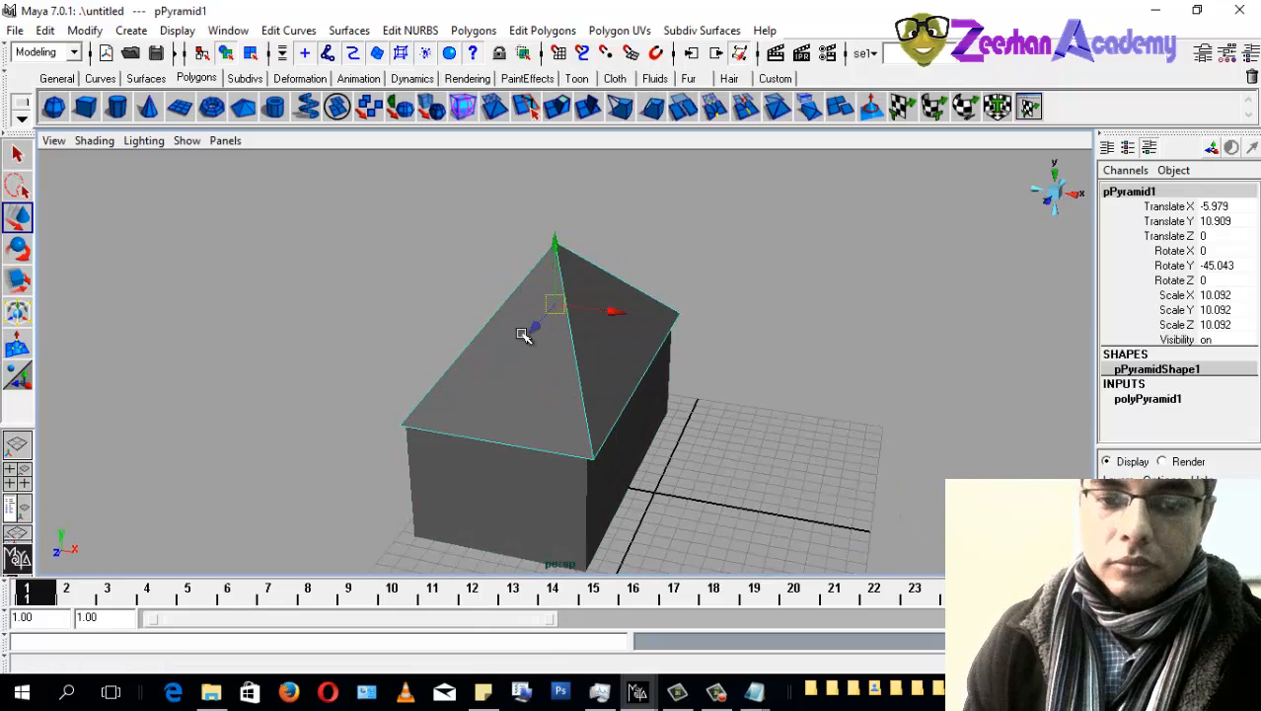
Step: Switch the pyramid to edge mode and pick one of its edges
right_click_drag(512, 369, 512, 323)
left_click(494, 312)
left_click_drag(549, 332, 582, 365, "alt")
Step: Switch the pyramid to face mode, try moving one of its faces, then undo the move and return to object mode
right_click_drag(574, 369, 568, 417)
left_click_drag(568, 416, 780, 331, "alt")
left_click(649, 323)
left_click(523, 280)
left_click(750, 354)
left_click_drag(614, 273, 637, 377)
key("ctrl+z")
right_click_drag(665, 277, 679, 267)
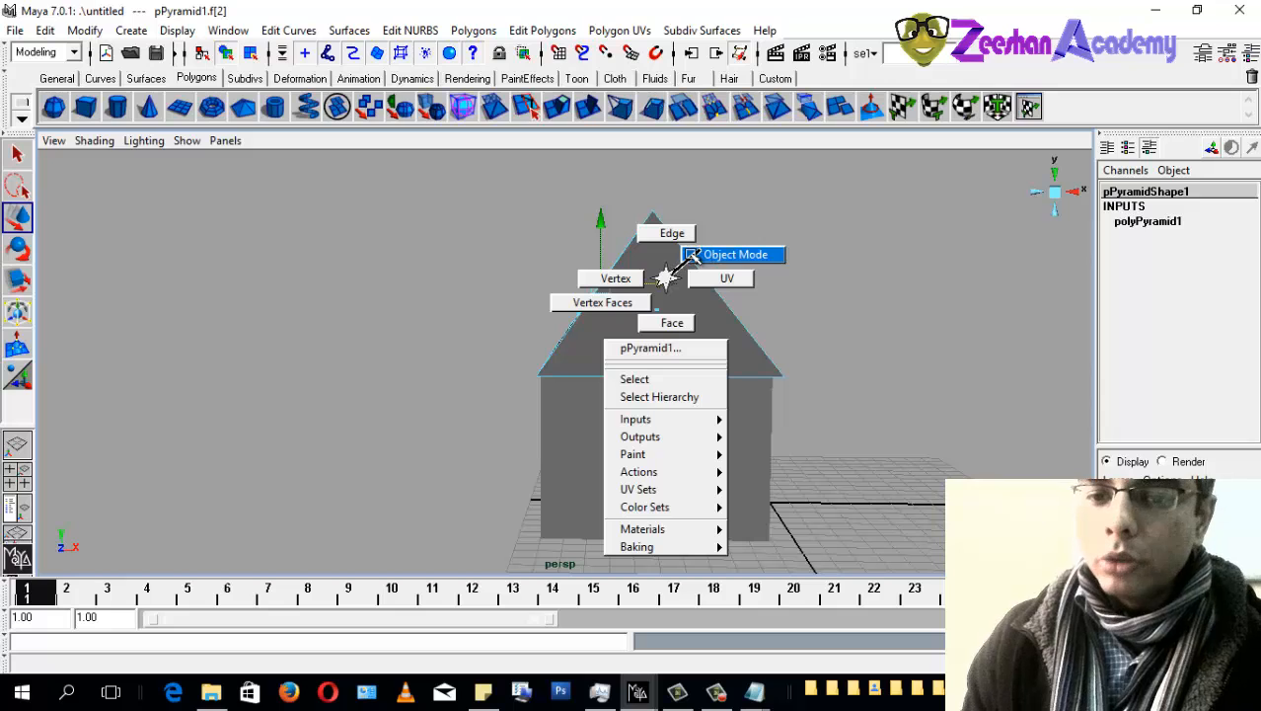
right_click_drag(704, 255, 704, 255)
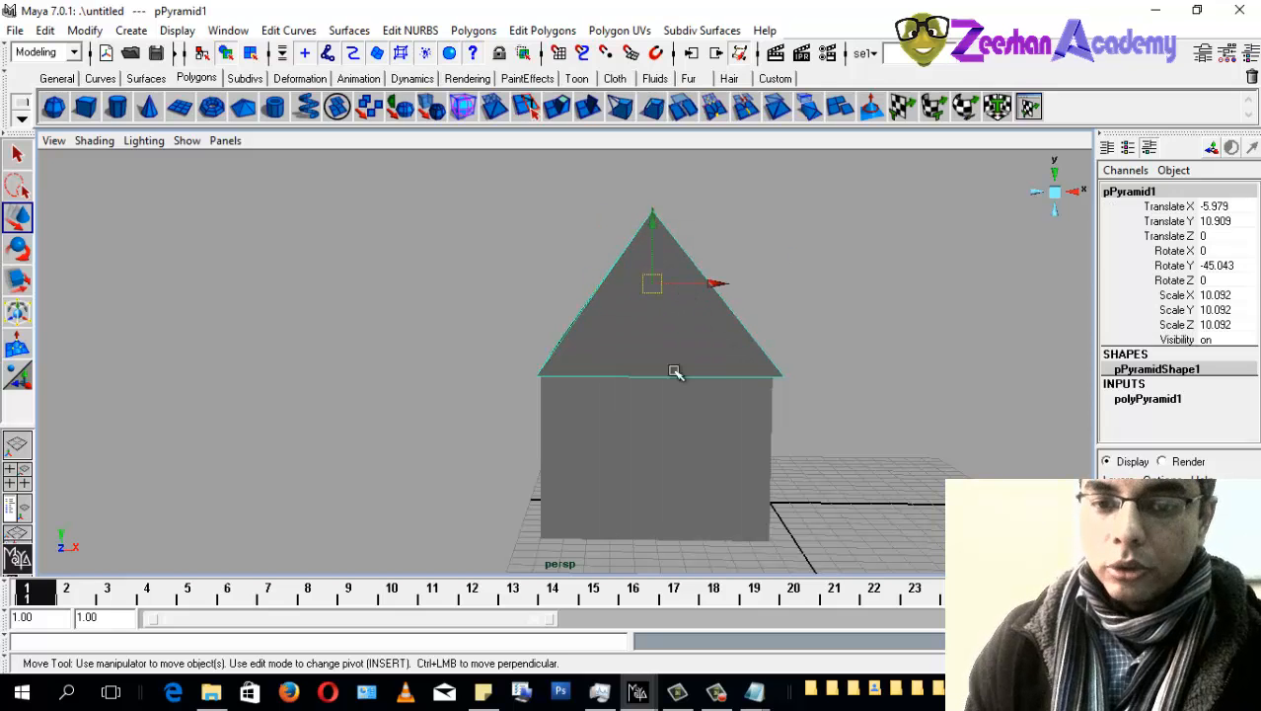
Step: Move the pyramid roof along X to about -6.117 over the walls, undoing the extra move
left_click_drag(676, 367, 714, 277, "alt")
left_click_drag(732, 455, 388, 293, "alt")
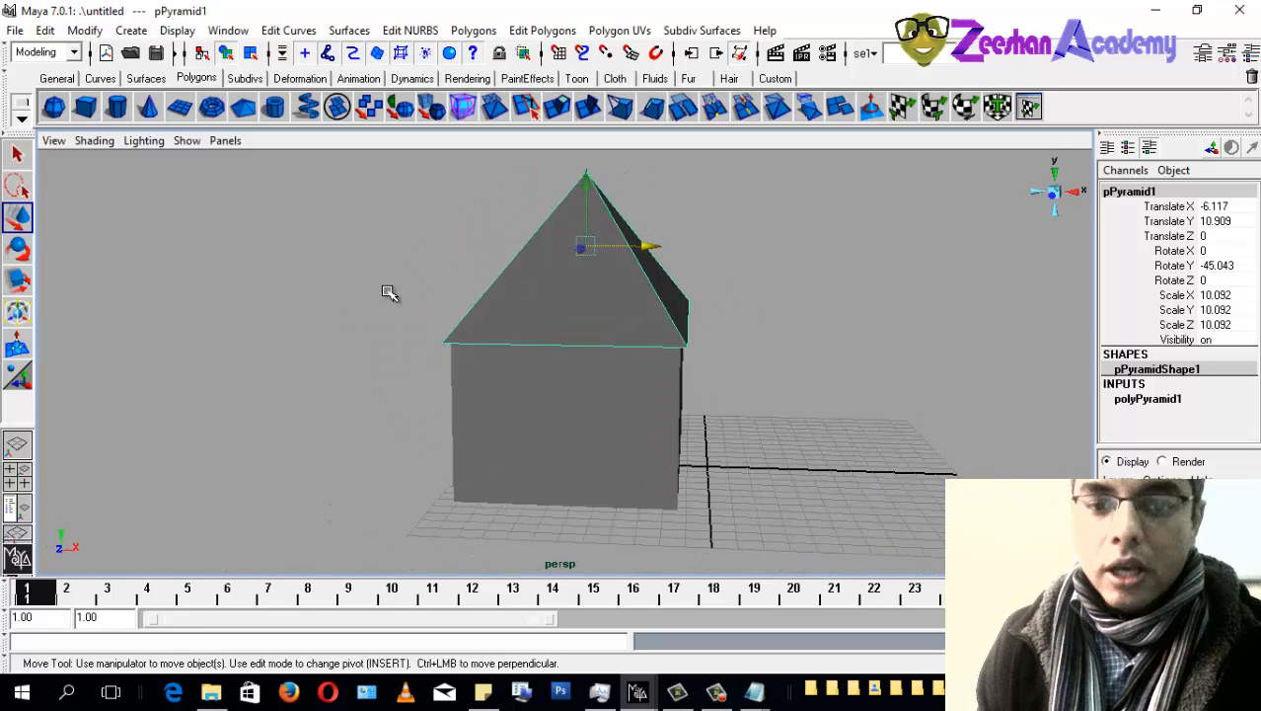
middle_click_drag(617, 367, 607, 369)
key("ctrl+z")
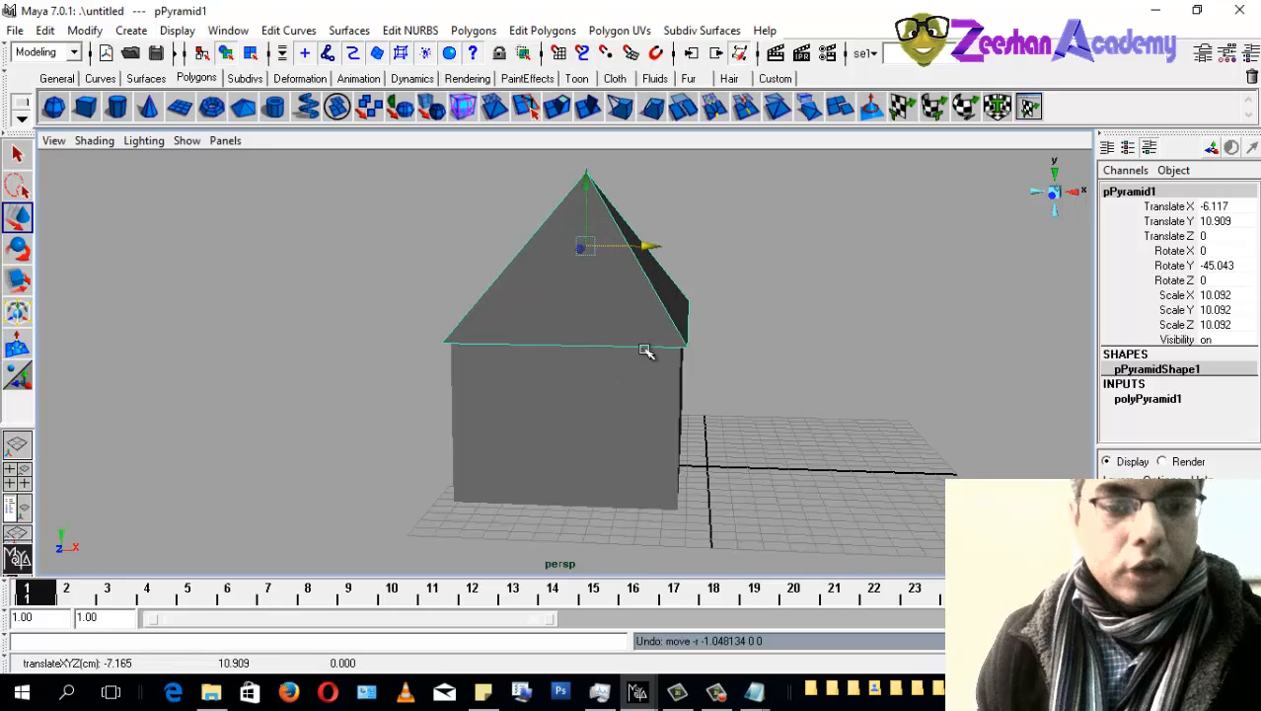
Step: Examine the roof and walls of the hut from several angles
left_click_drag(647, 350, 536, 386, "alt")
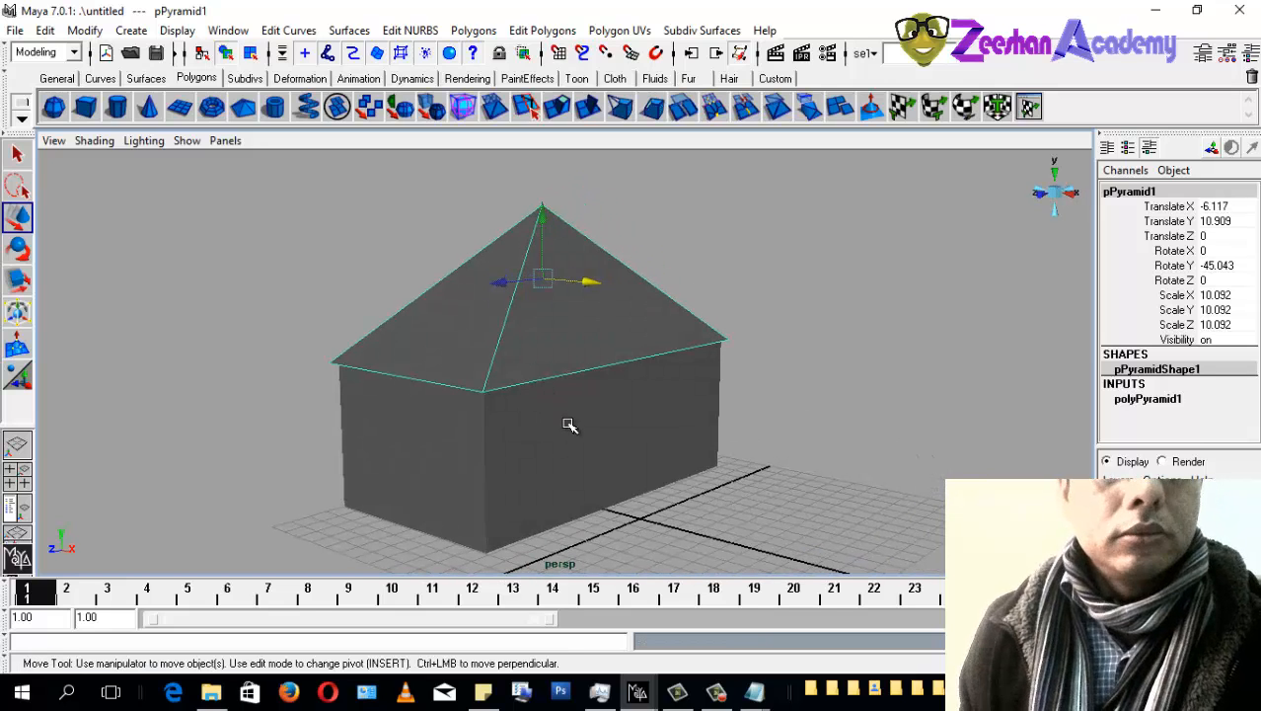
left_click_drag(570, 424, 462, 304, "alt")
left_click(516, 389)
left_click(515, 273)
left_click_drag(515, 273, 309, 290, "alt")
left_click_drag(438, 303, 305, 385, "alt")
left_click(380, 451)
Step: Create a new polygon cube and move it to about 9.854 along Z and 3.483 along Y, near the hut's front corner
left_click(84, 106)
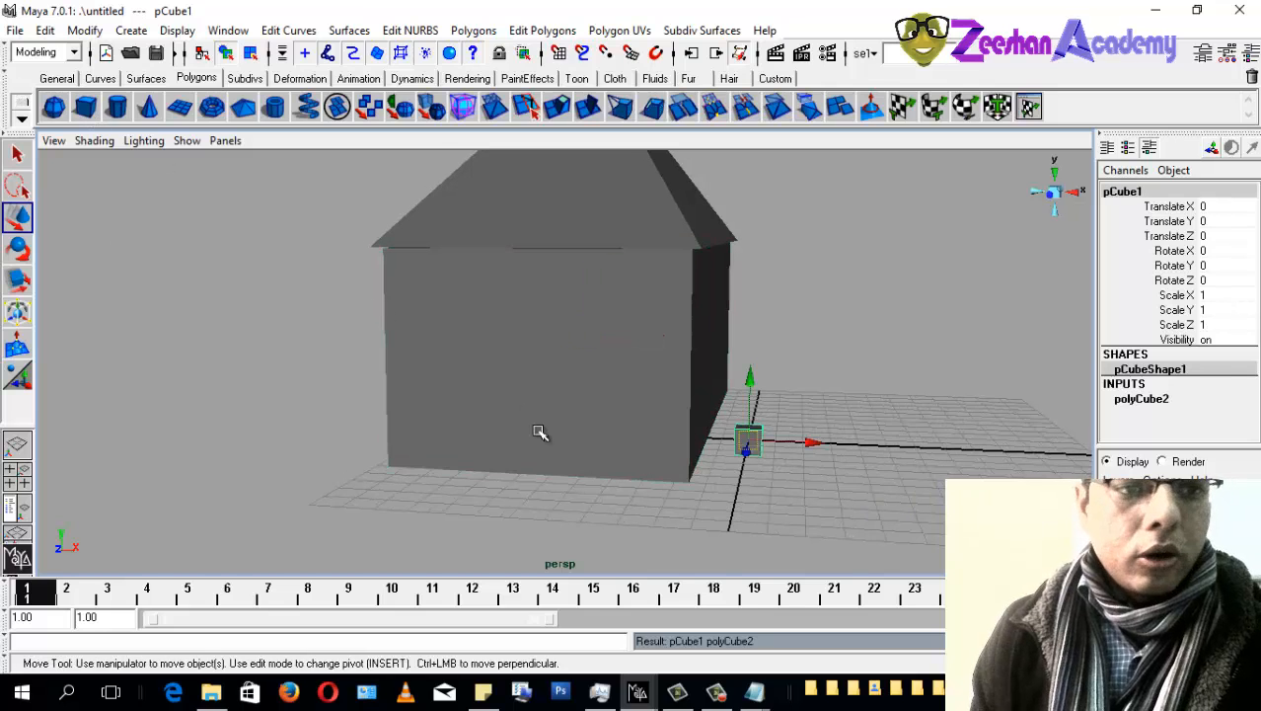
left_click_drag(540, 432, 592, 444, "alt")
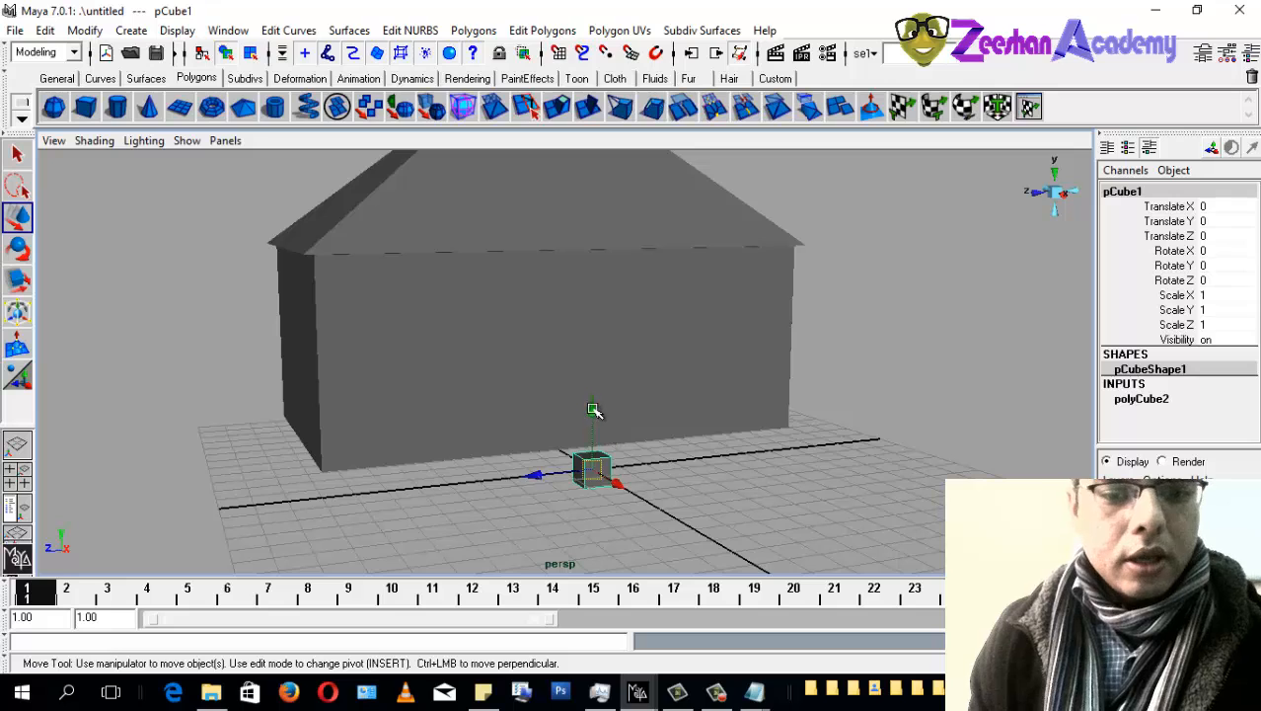
left_click_drag(538, 491, 719, 487, "alt")
key("e")
key("r")
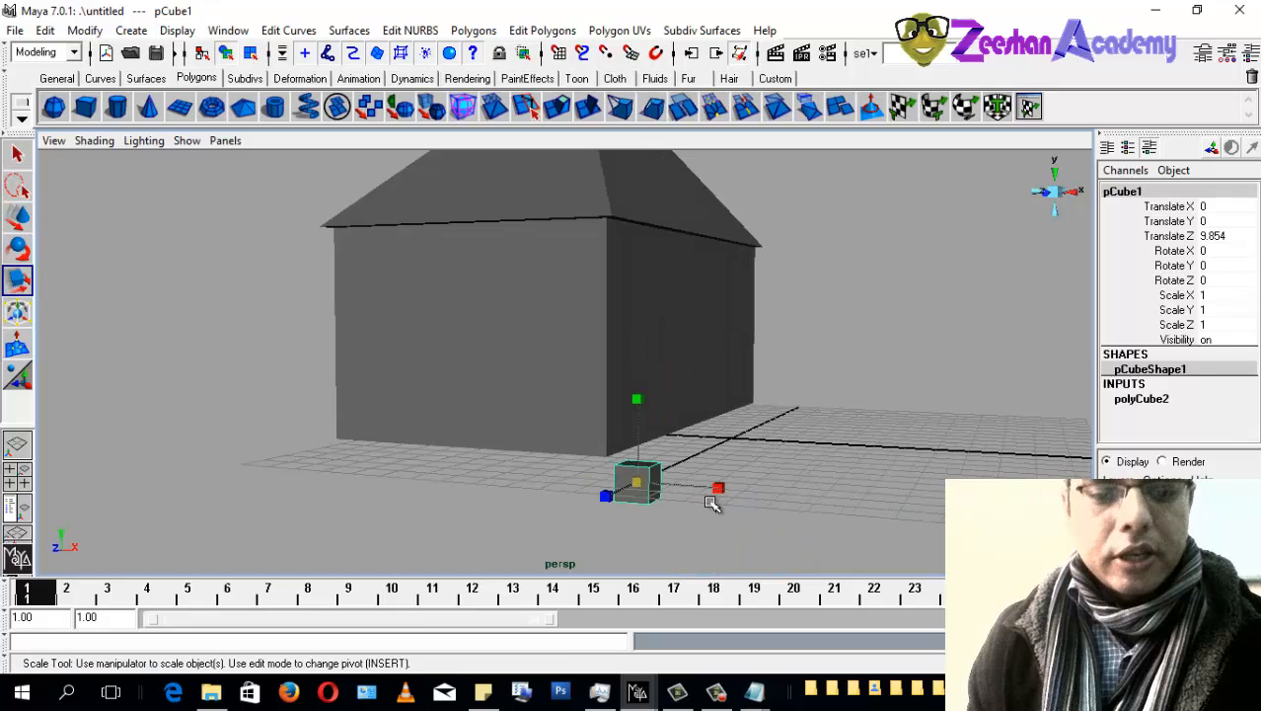
key("w")
left_click_drag(637, 422, 645, 296)
Step: Try scaling the new cube to about 3.555 in X, 2.798 in Y and 2.044 in Z, then undo the scaling
key("r")
scroll(660, 447, "up", 2)
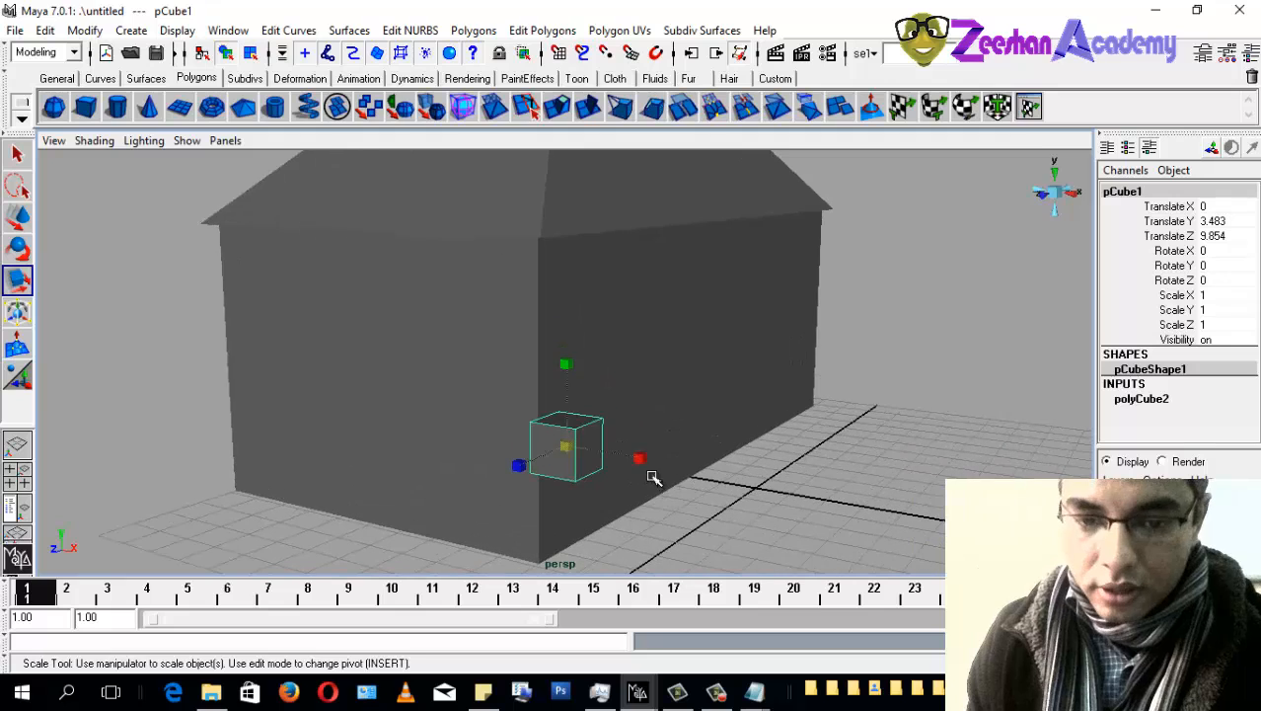
left_click_drag(645, 462, 838, 520)
mouse_move(563, 359)
left_mouse_down()
mouse_move(562, 281)
mouse_move(566, 364)
left_mouse_up()
left_click_drag(520, 470, 466, 493)
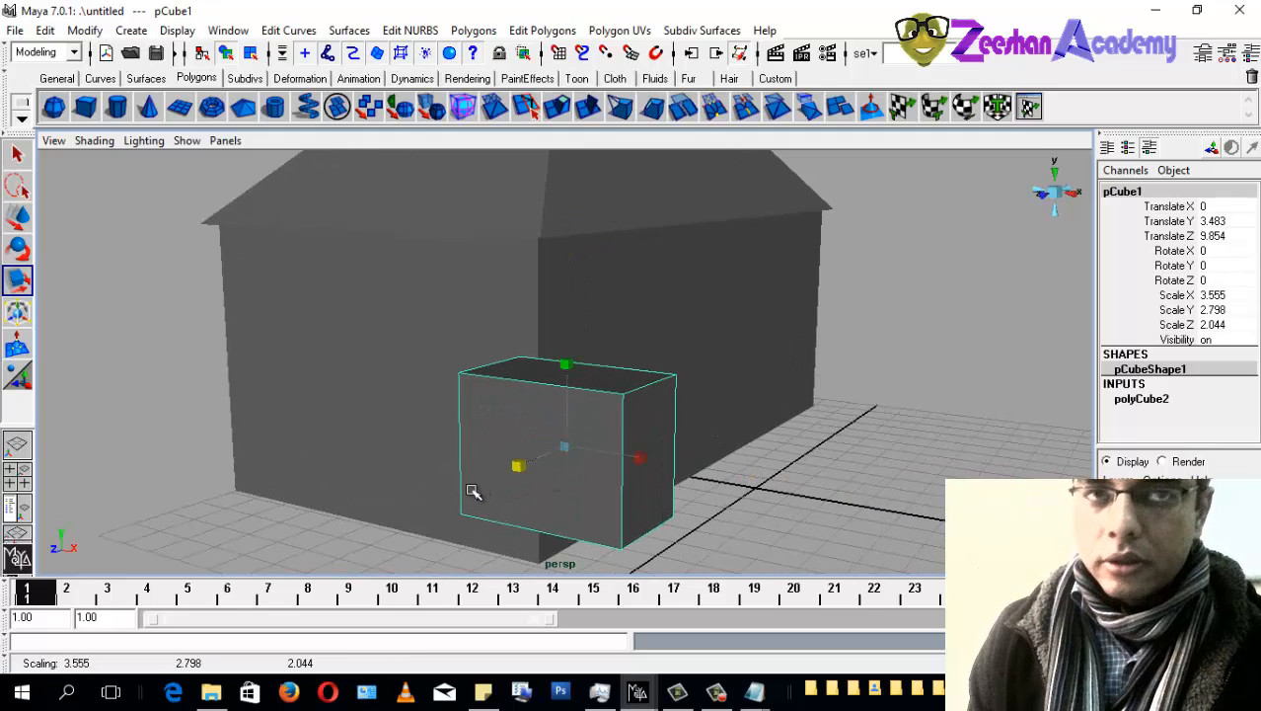
key("ctrl+z")
key("ctrl+z")
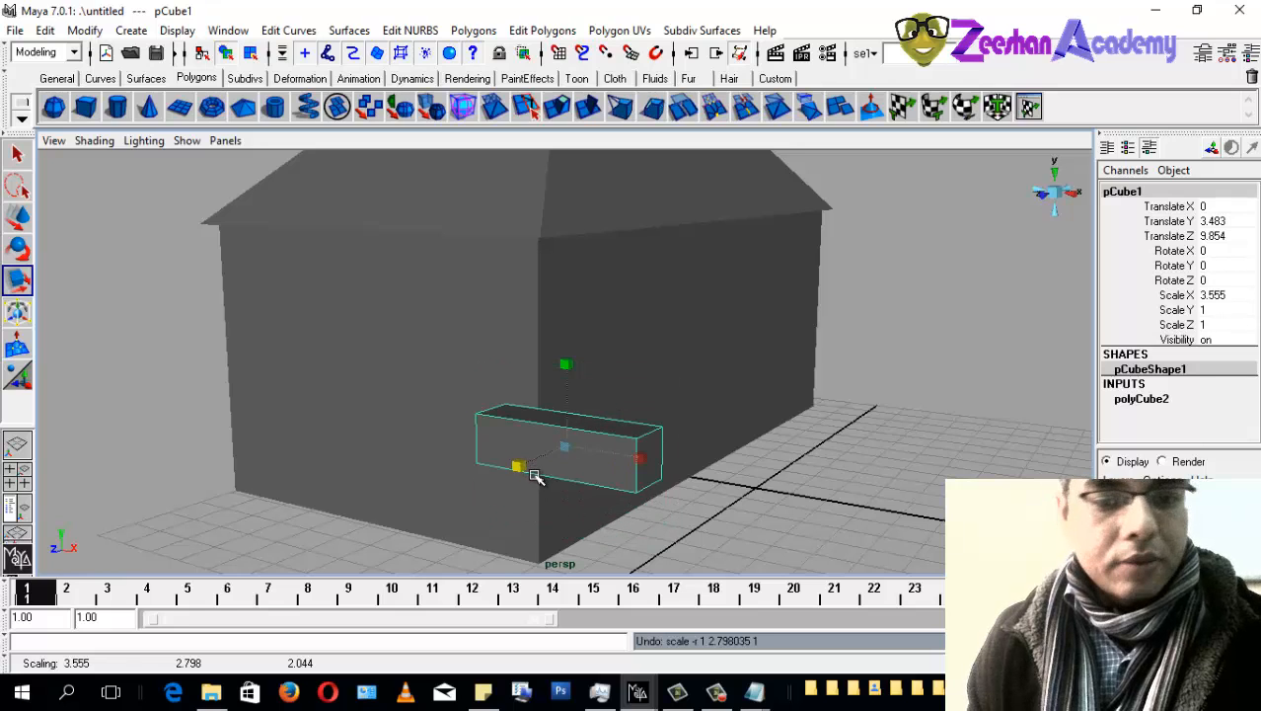
key("ctrl+z")
Step: Open the new cube's polyCube2 creation settings and examine its Width, Height and Depth attributes
middle_click_drag(628, 511, 621, 470, "alt")
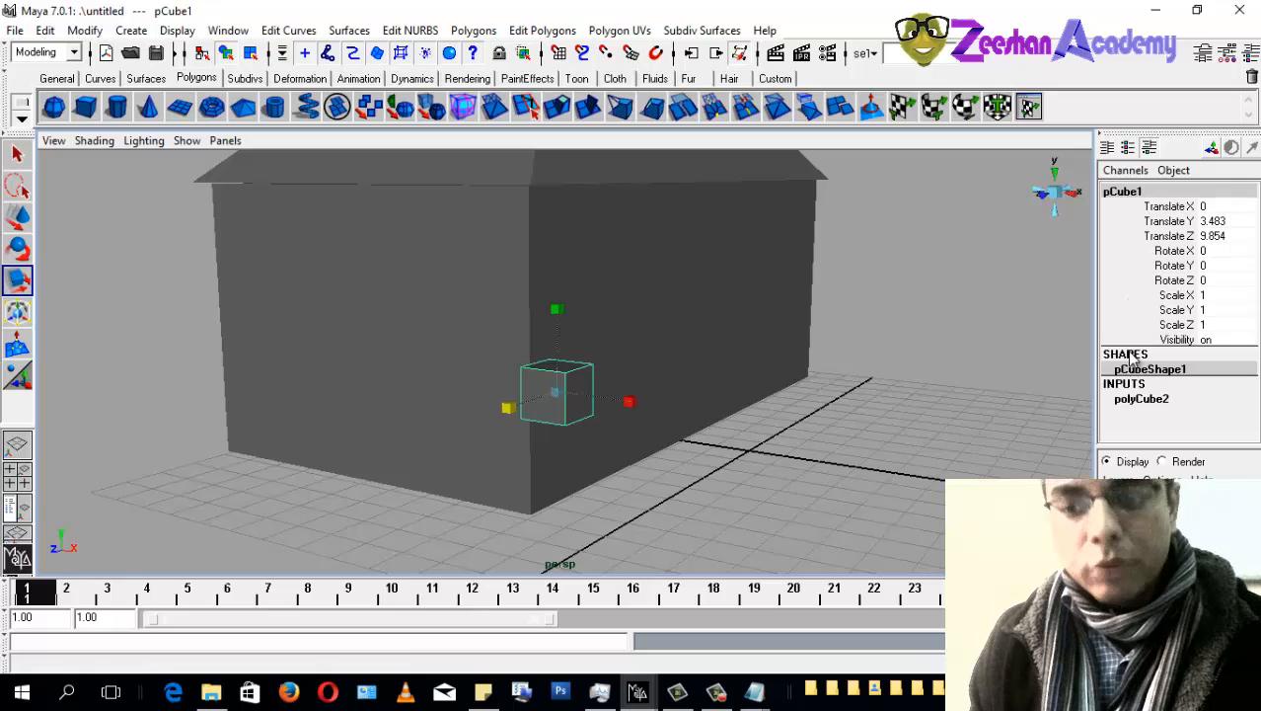
left_click(1145, 399)
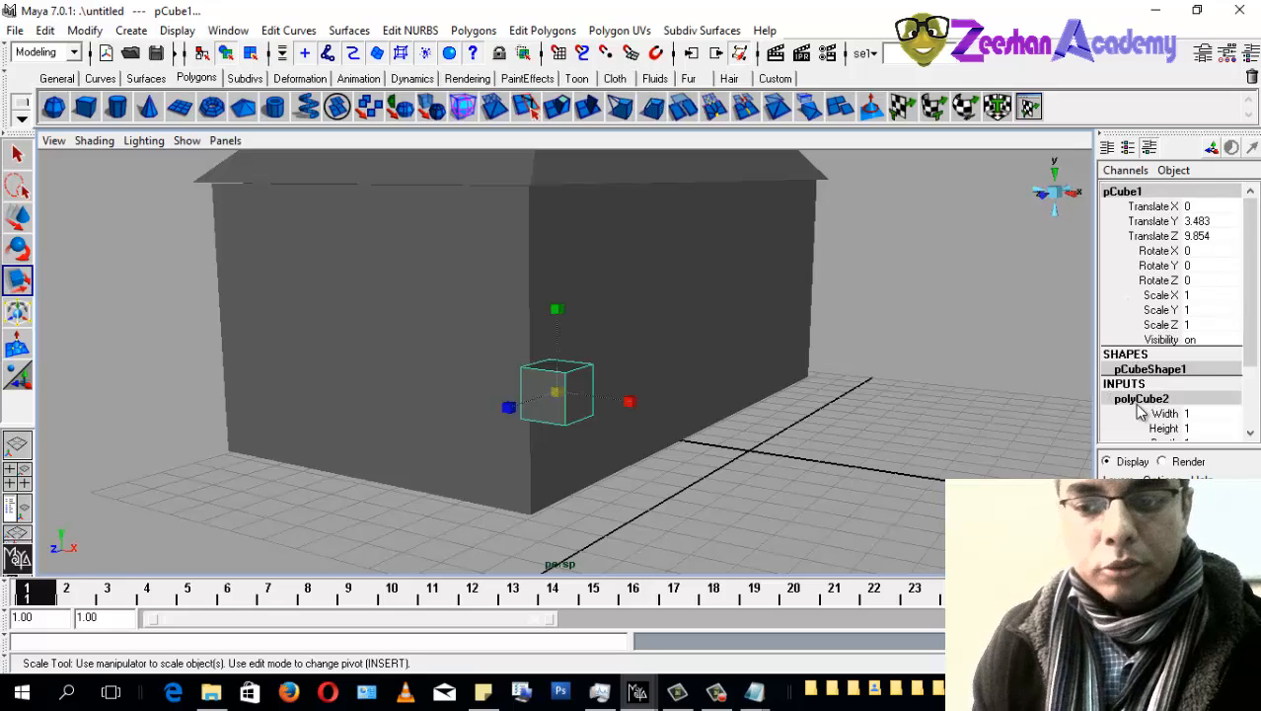
scroll(1184, 385, "down", 1)
scroll(1188, 380, "down", 2)
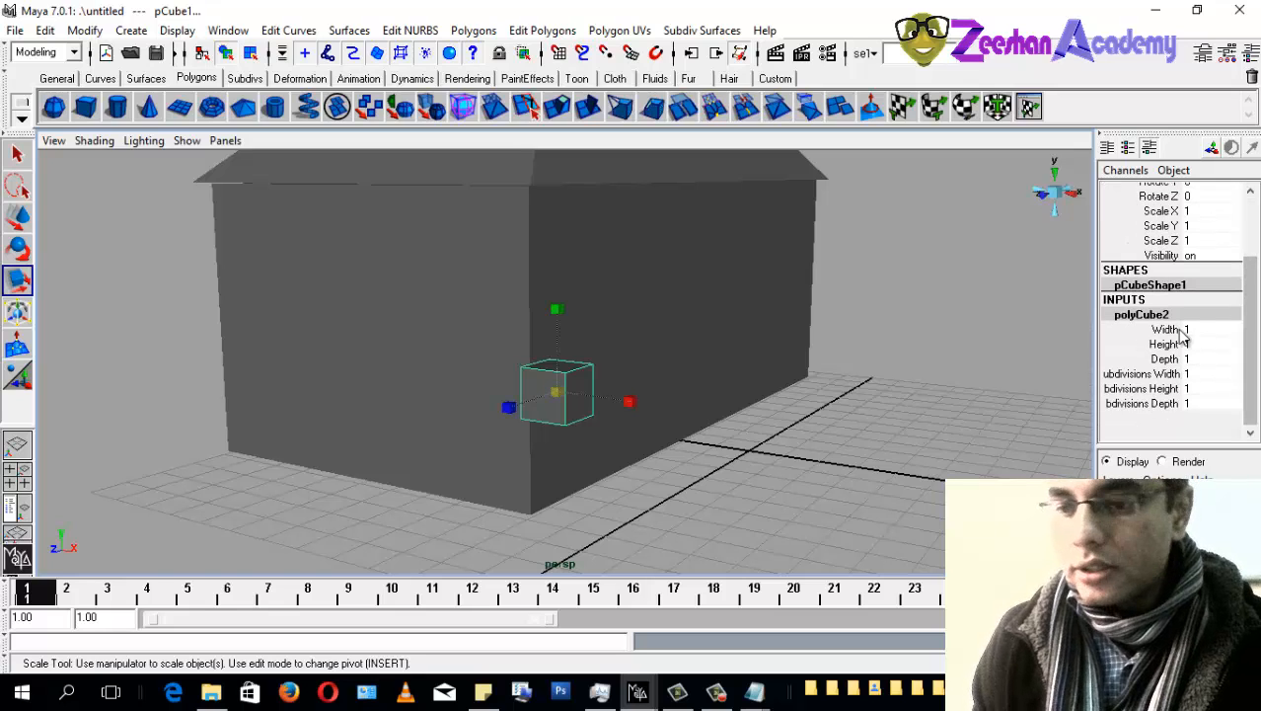
left_click_drag(608, 405, 659, 408, "alt")
left_click_drag(883, 424, 1026, 418, "alt")
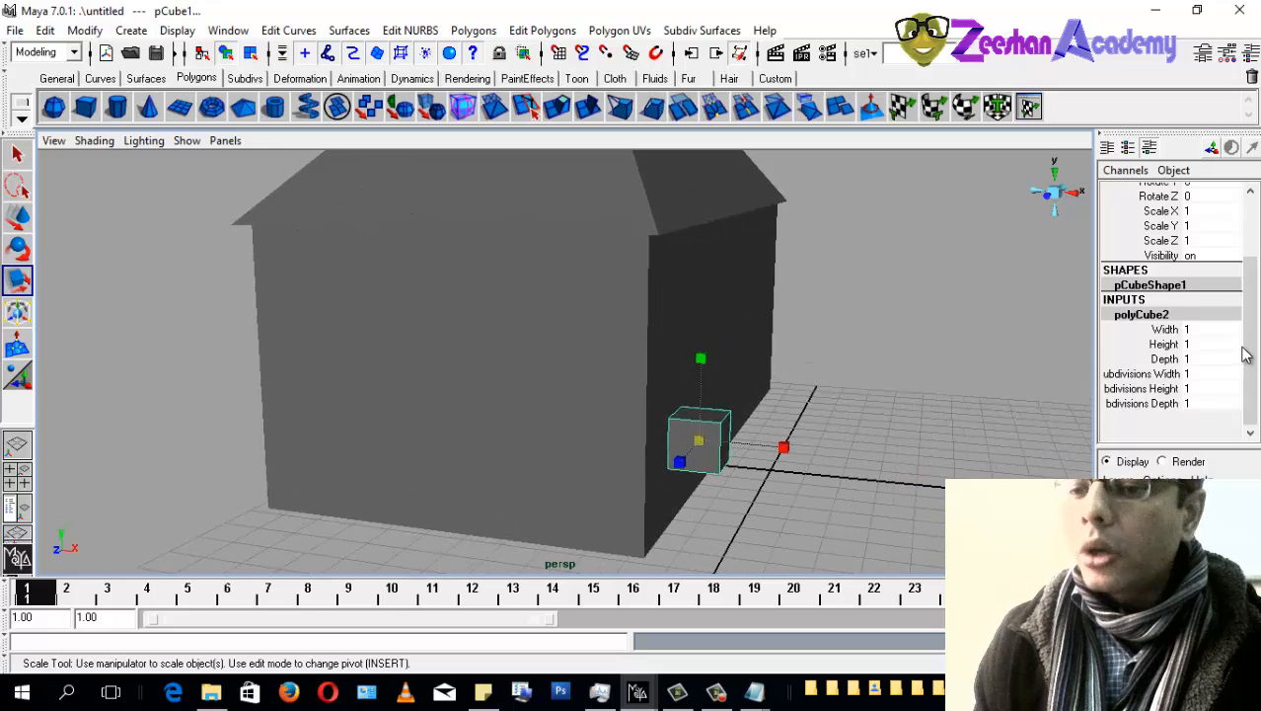
left_click(1167, 333)
left_click(1167, 345)
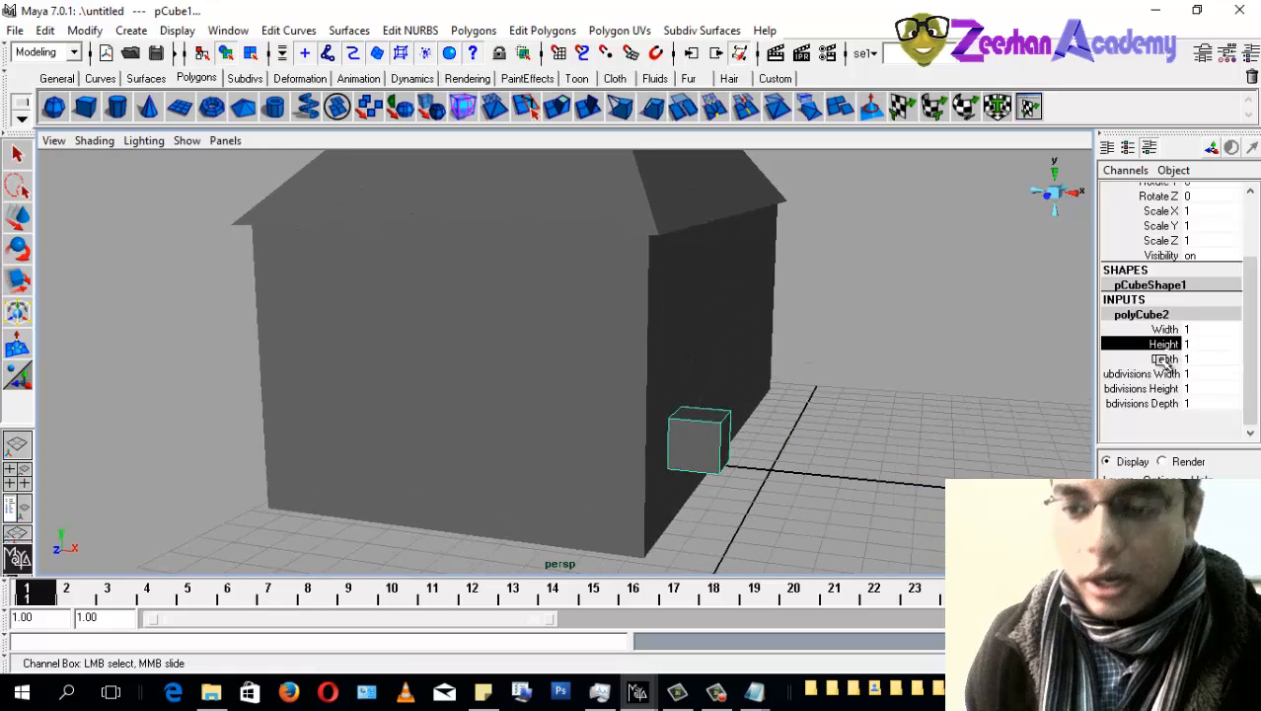
left_click(1167, 359)
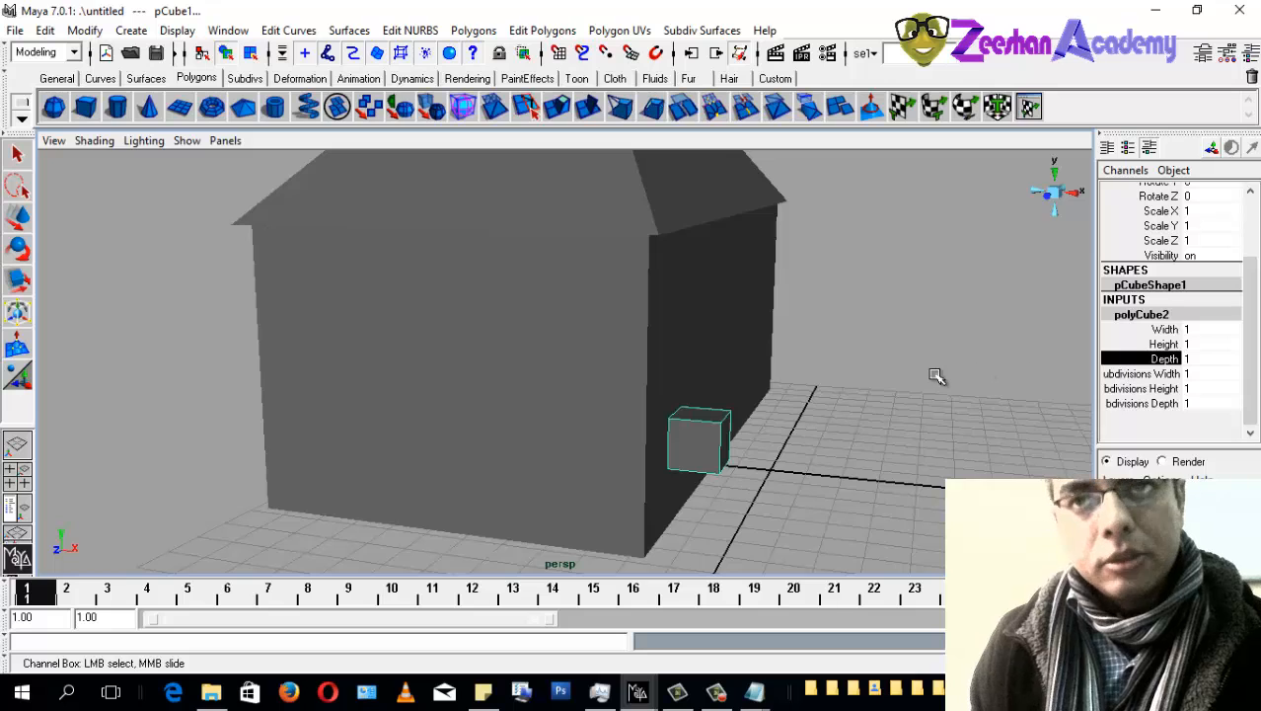
Step: Set the height of the new cube near the hut's front corner to 5
right_click_drag(936, 376, 795, 393, "alt")
left_click(1168, 343)
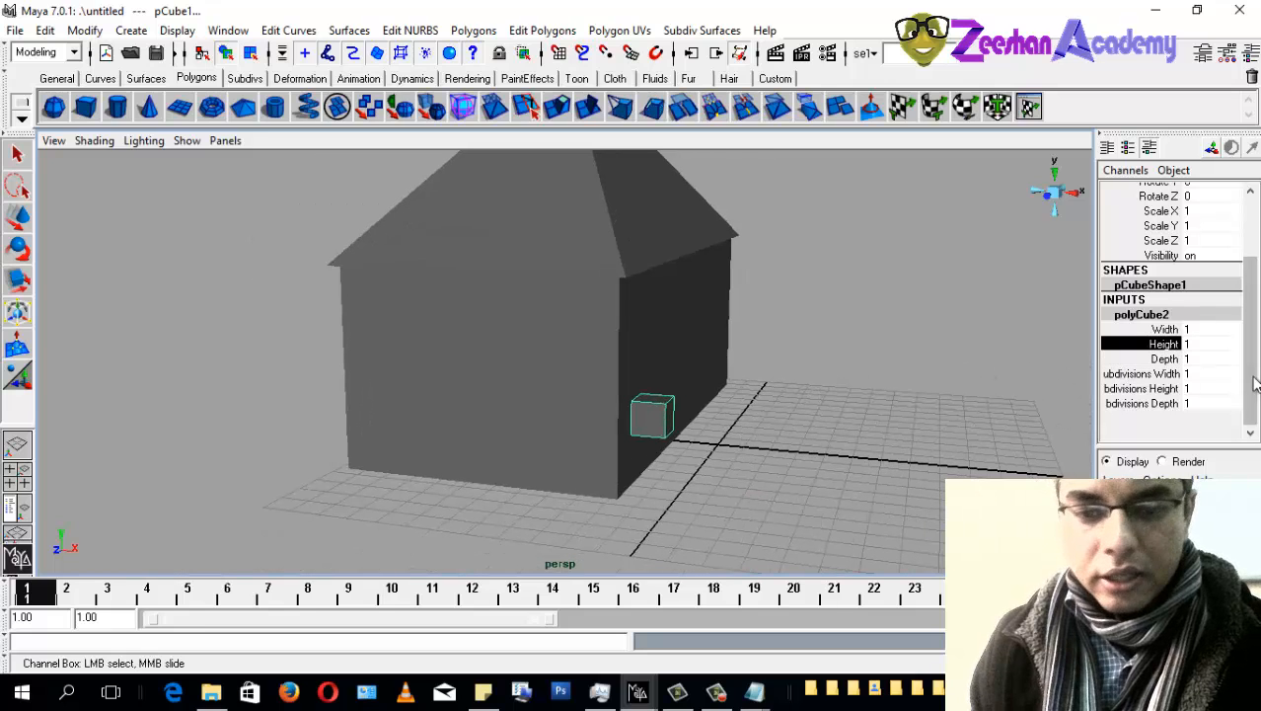
left_click(1212, 345)
type("5")
key("Return")
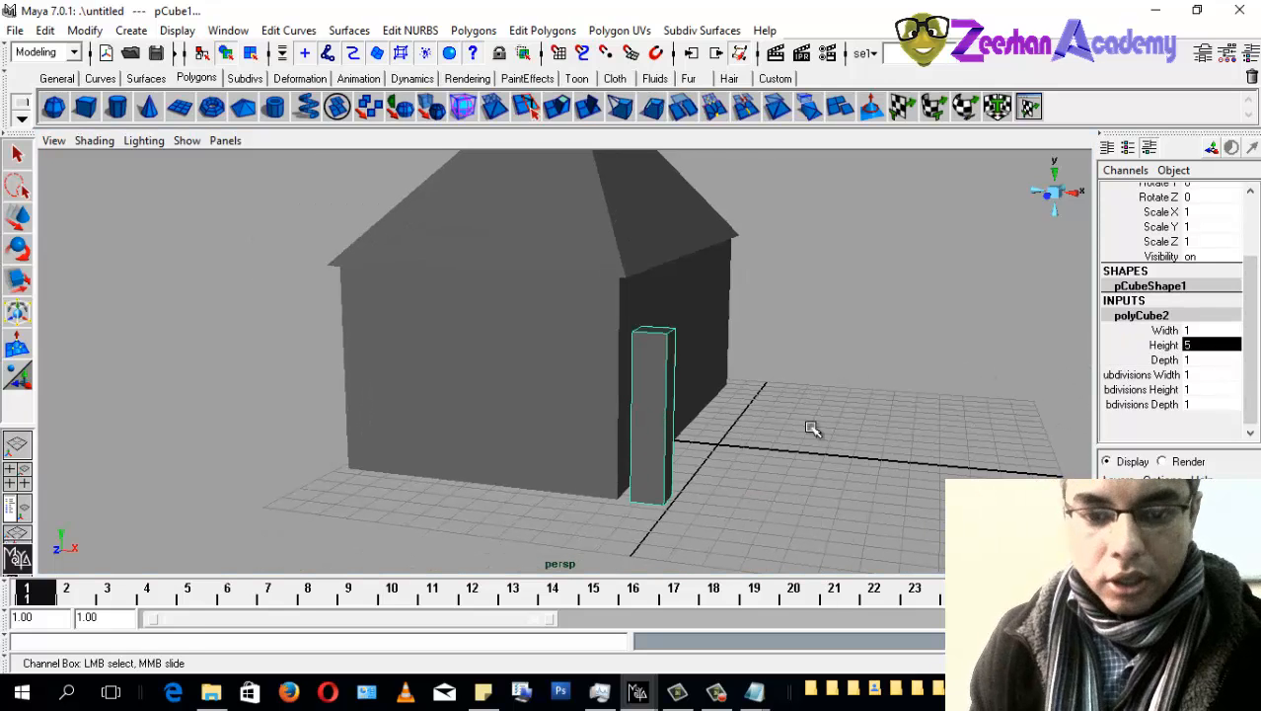
Step: Set the cube's depth to 0.1 to thin it into a door panel
left_click_drag(812, 428, 691, 469, "alt")
middle_click_drag(500, 438, 529, 447, "alt")
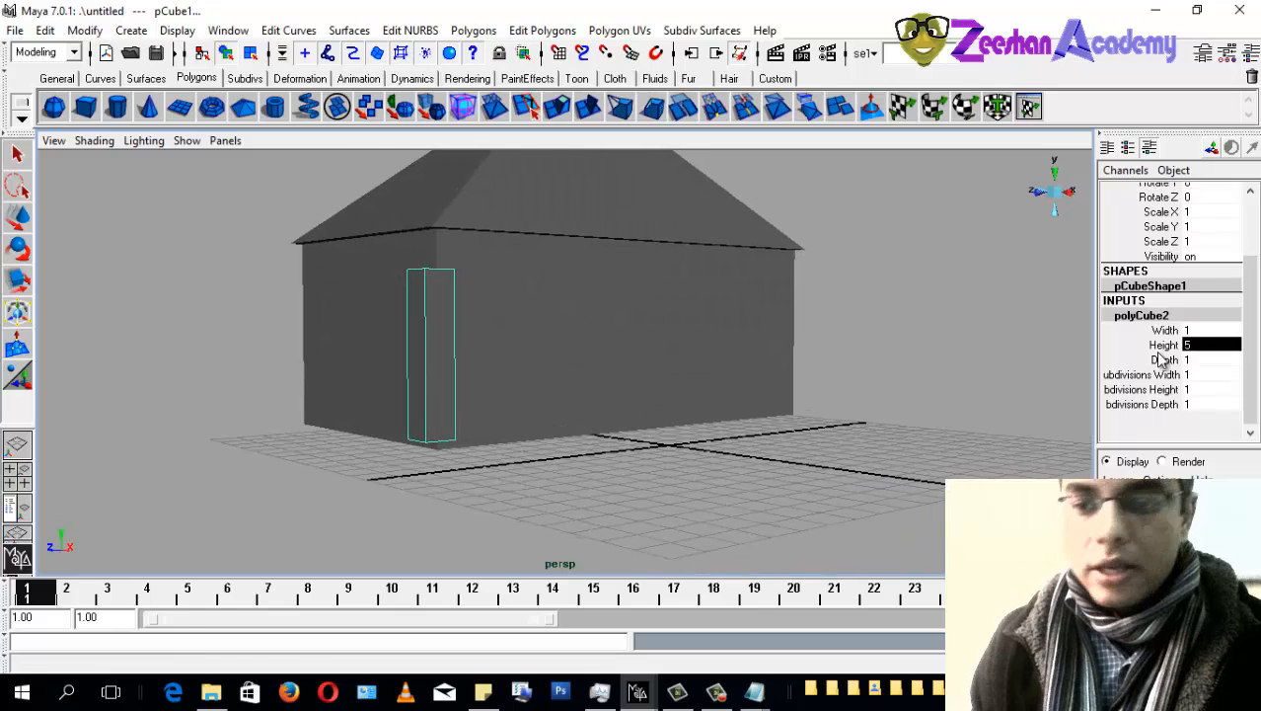
left_click(1204, 348)
left_click(1204, 358)
right_click_drag(326, 435, 467, 456, "alt")
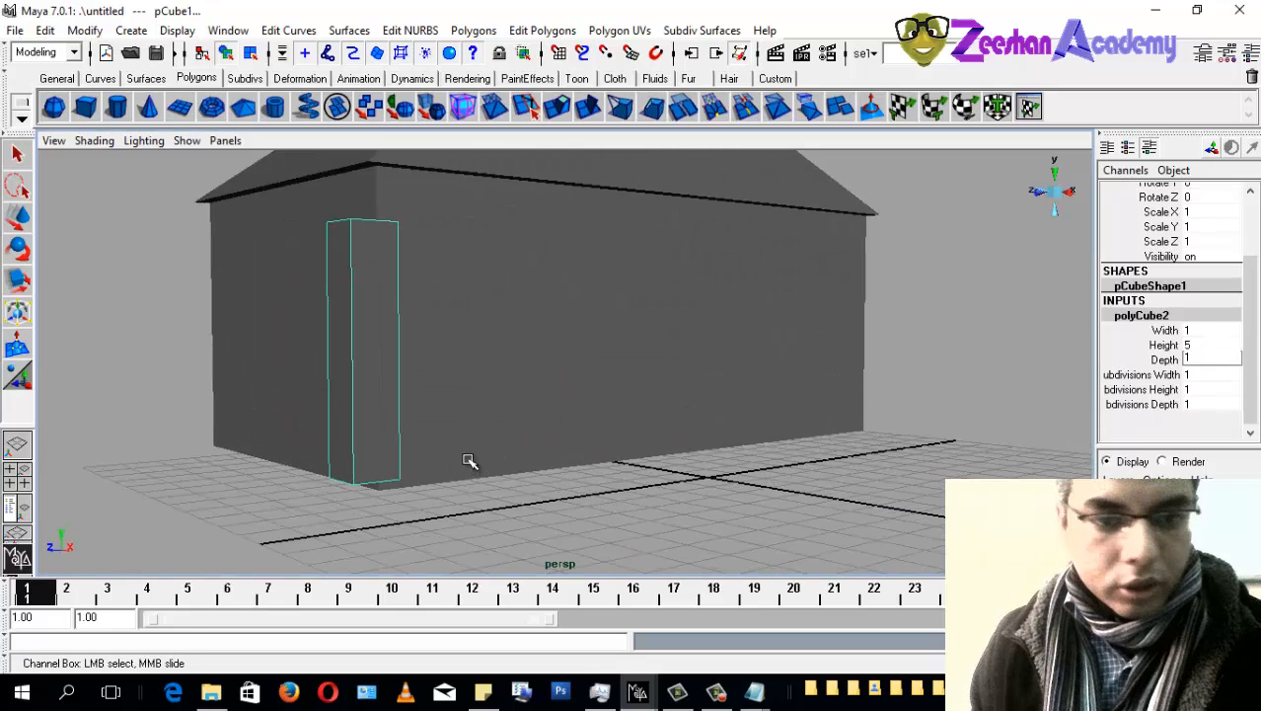
left_click_drag(468, 456, 444, 488, "alt")
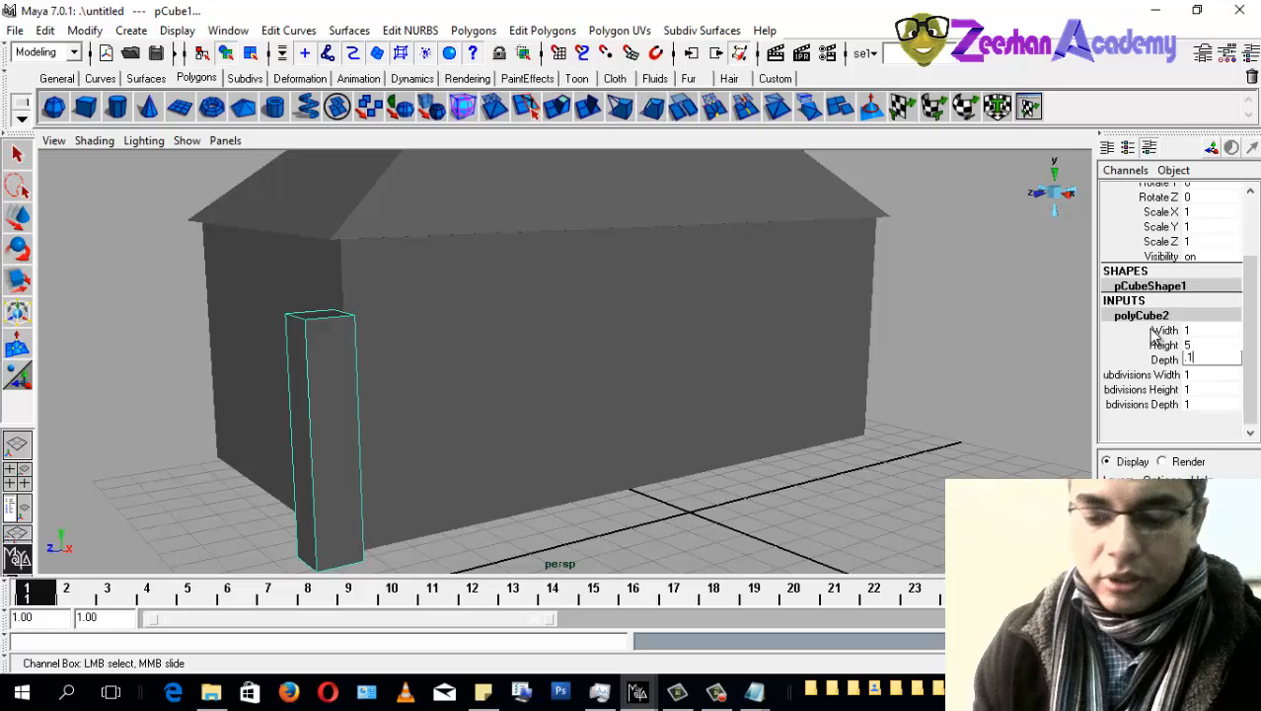
key("Return")
mouse_move(470, 376)
left_mouse_down("alt")
mouse_move(357, 393)
mouse_move(455, 393)
left_mouse_up("alt")
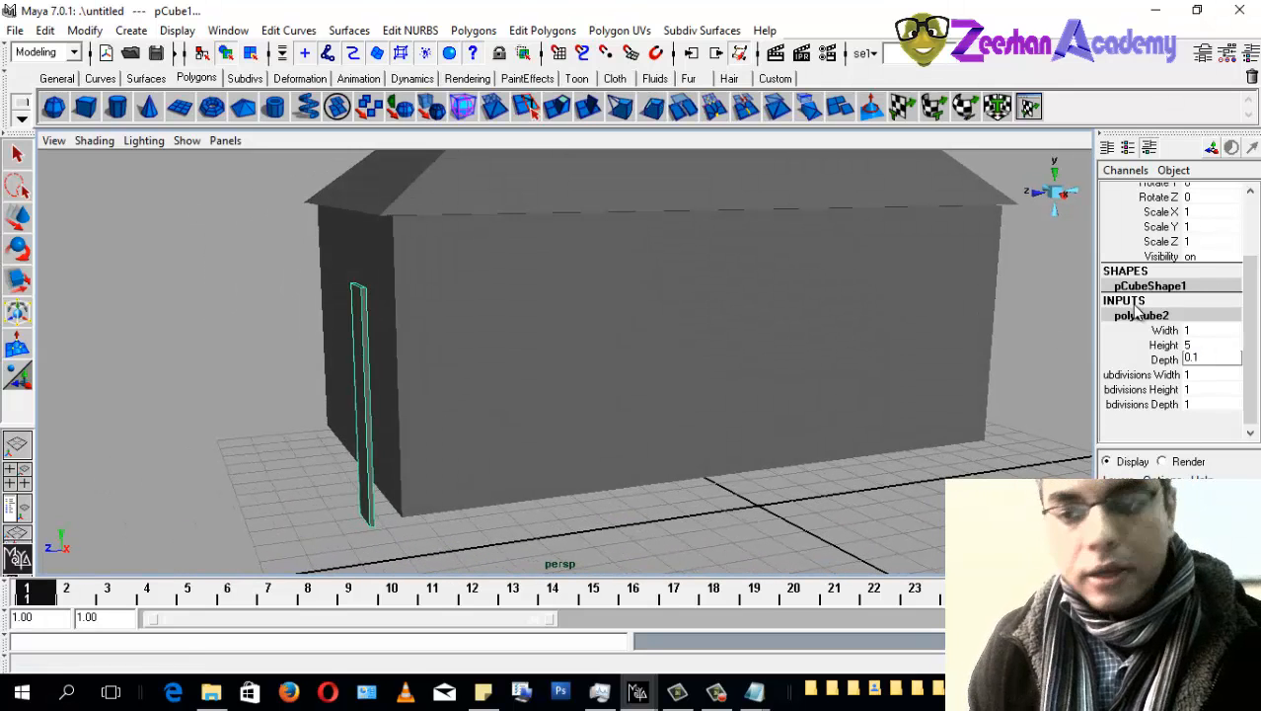
Step: Set the door panel's width to 4 and its height to 6
left_click(1195, 332)
left_click_drag(501, 436, 630, 436, "alt")
middle_click_drag(684, 427, 616, 446, "alt")
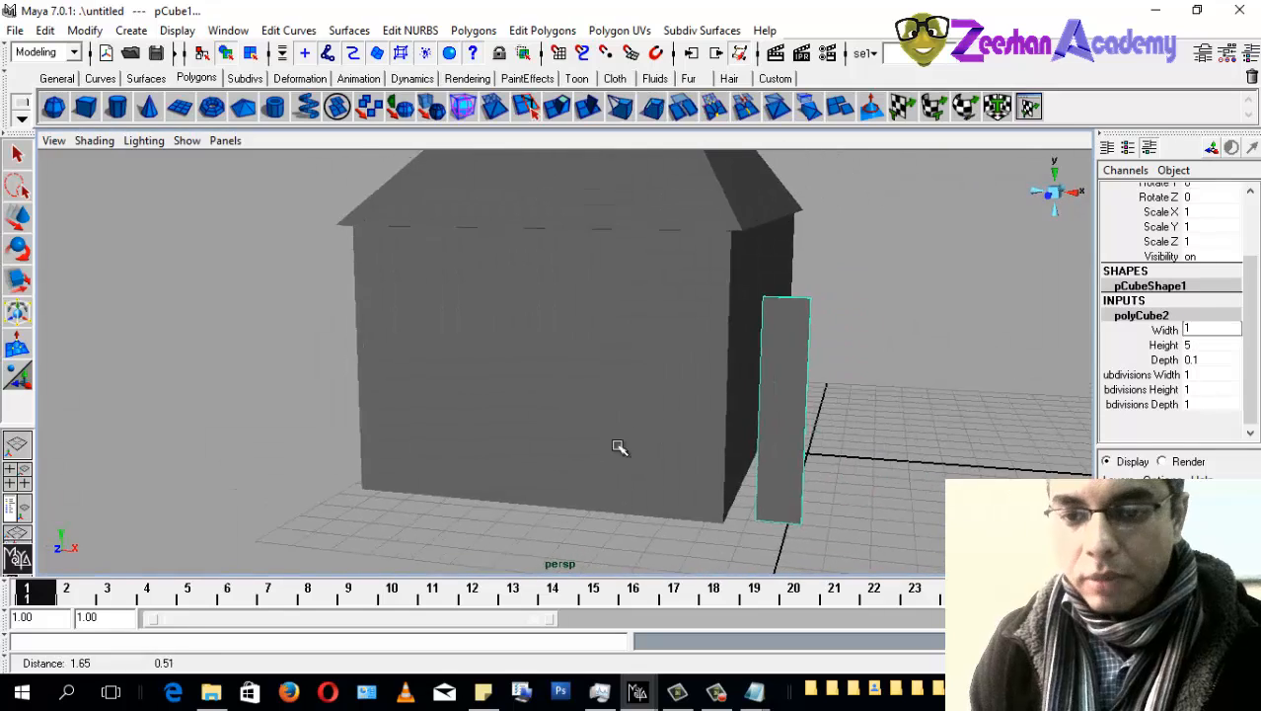
left_click(1206, 329)
type("4")
key("Return")
left_click_drag(625, 342, 572, 323, "alt")
left_click_drag(575, 395, 802, 357, "alt")
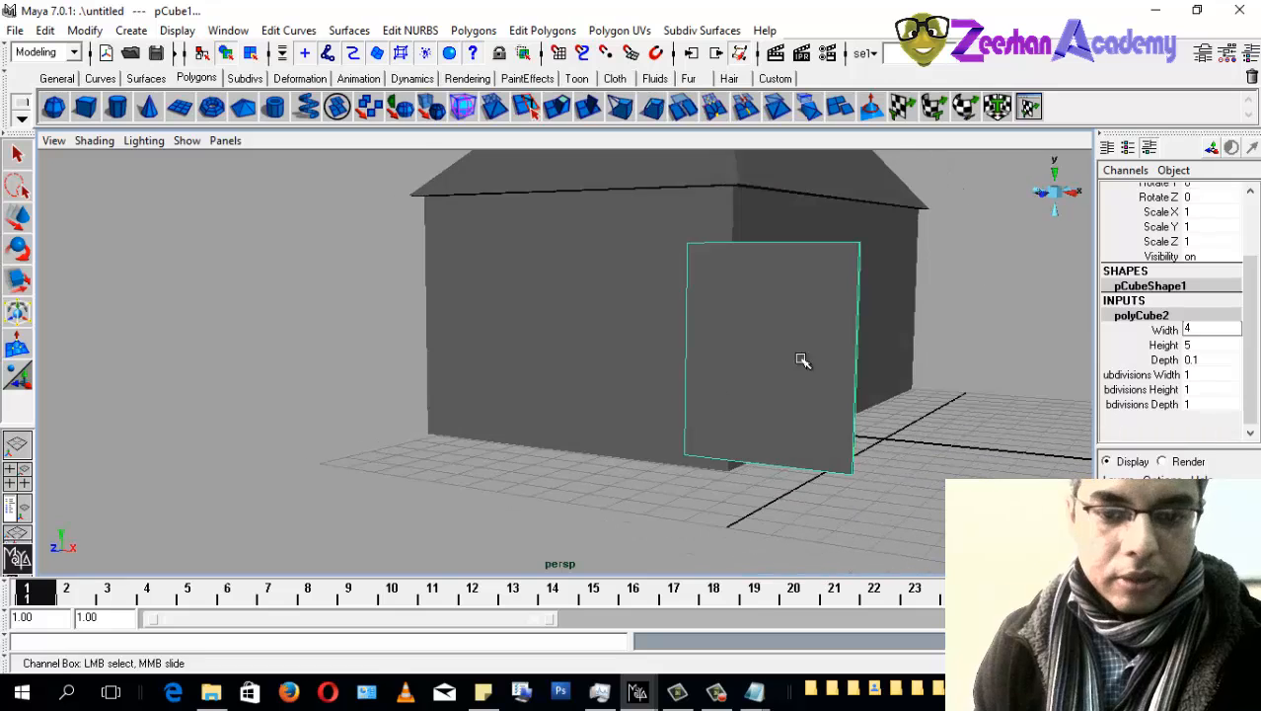
left_click(1200, 358)
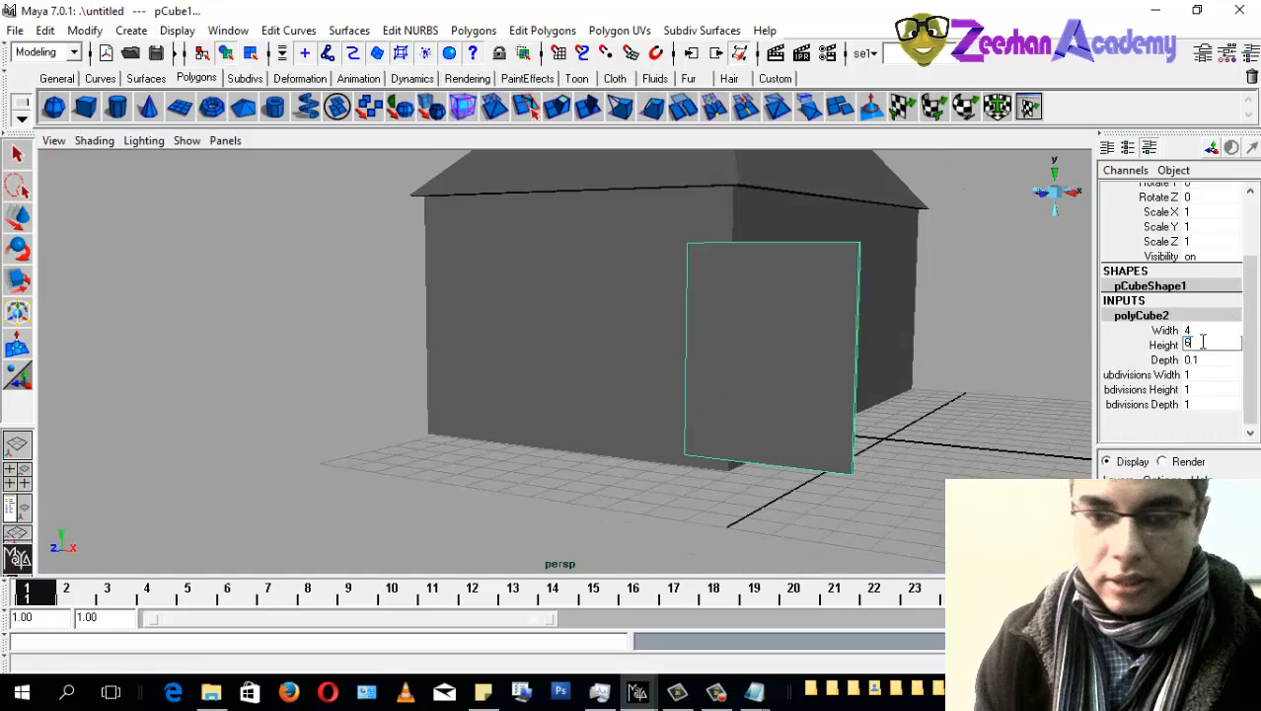
key("Return")
left_click_drag(850, 384, 909, 393, "alt")
Step: Move the door panel along Z to about 8.782, against the hut's front wall, and shift it along X onto that wall
key("w")
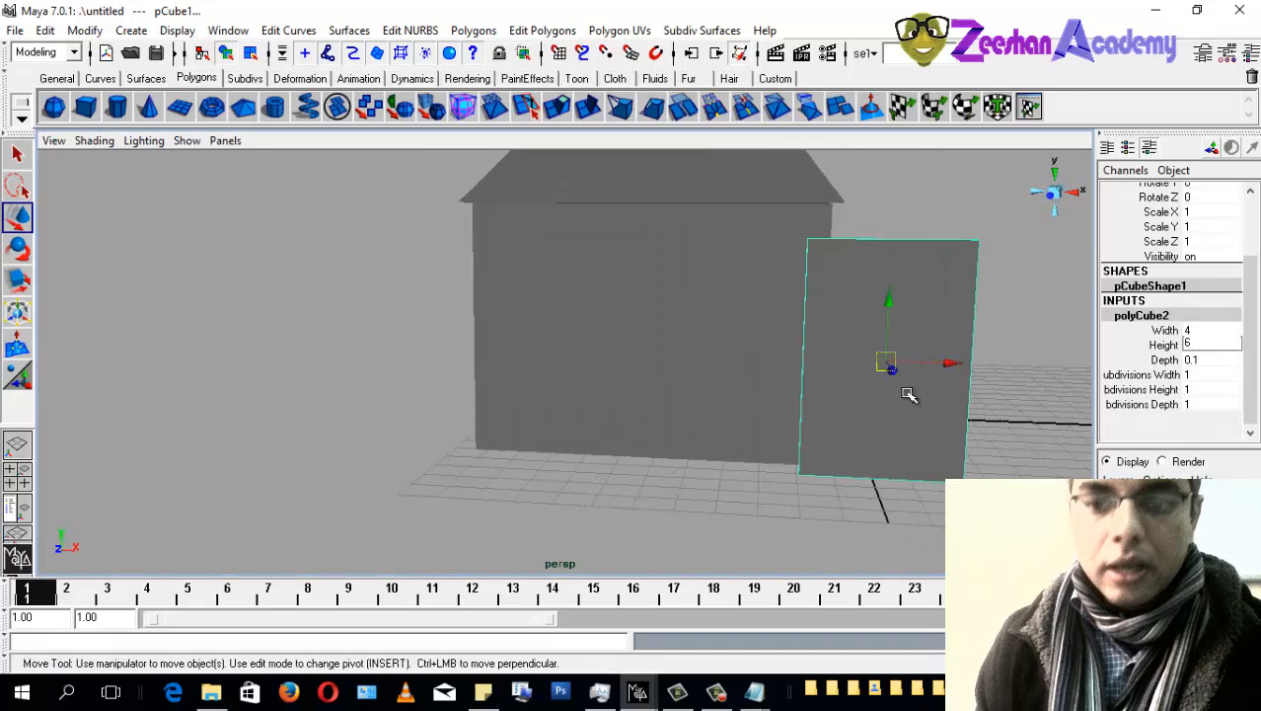
left_click_drag(734, 408, 703, 450, "alt")
left_click_drag(702, 450, 839, 385, "alt")
middle_click_drag(839, 385, 631, 410, "alt")
right_click_drag(631, 411, 690, 451, "alt")
left_click_drag(691, 450, 644, 442, "alt")
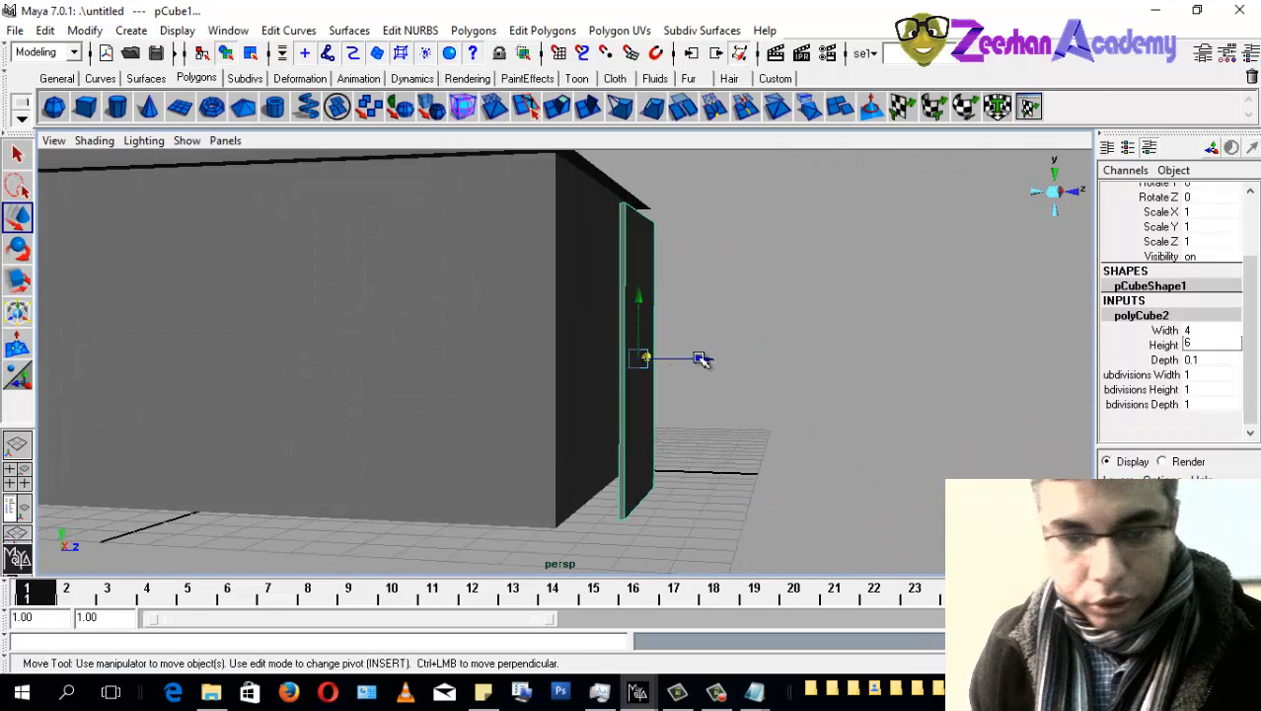
left_click_drag(704, 358, 652, 360)
left_click_drag(692, 437, 497, 425, "alt")
left_click_drag(695, 358, 688, 360)
left_click_drag(674, 422, 682, 451, "alt")
Step: Set the door panel's width to 3.5 and move it along X to about -8.396 on the front wall
left_click(1190, 332)
left_click_drag(735, 361, 737, 388, "alt")
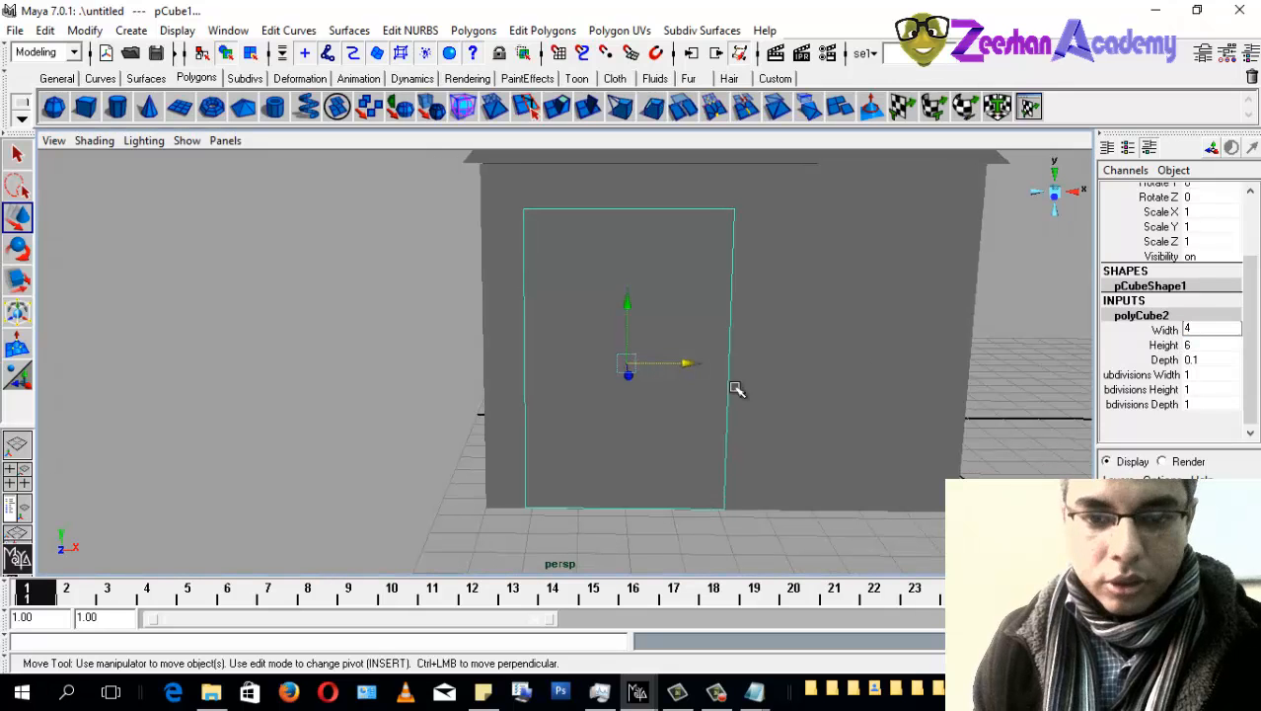
left_click_drag(1198, 324, 1145, 325)
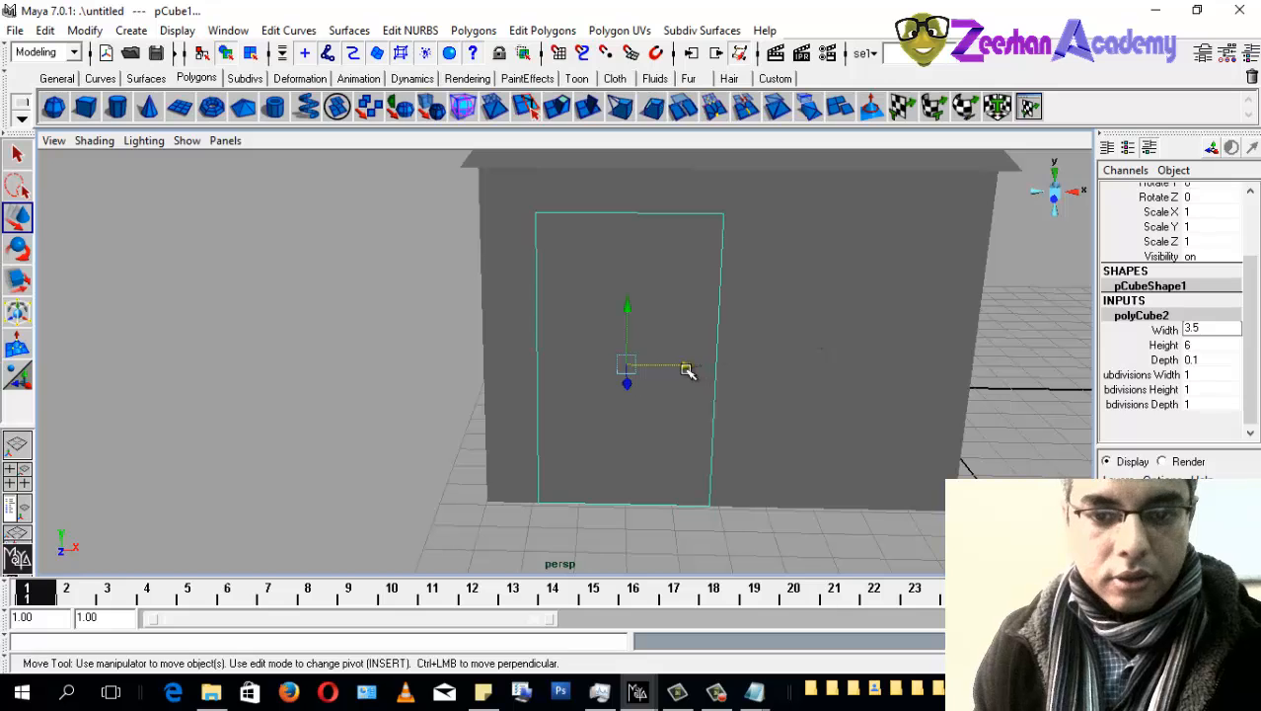
left_click_drag(687, 369, 667, 369)
left_click_drag(825, 394, 690, 393, "alt")
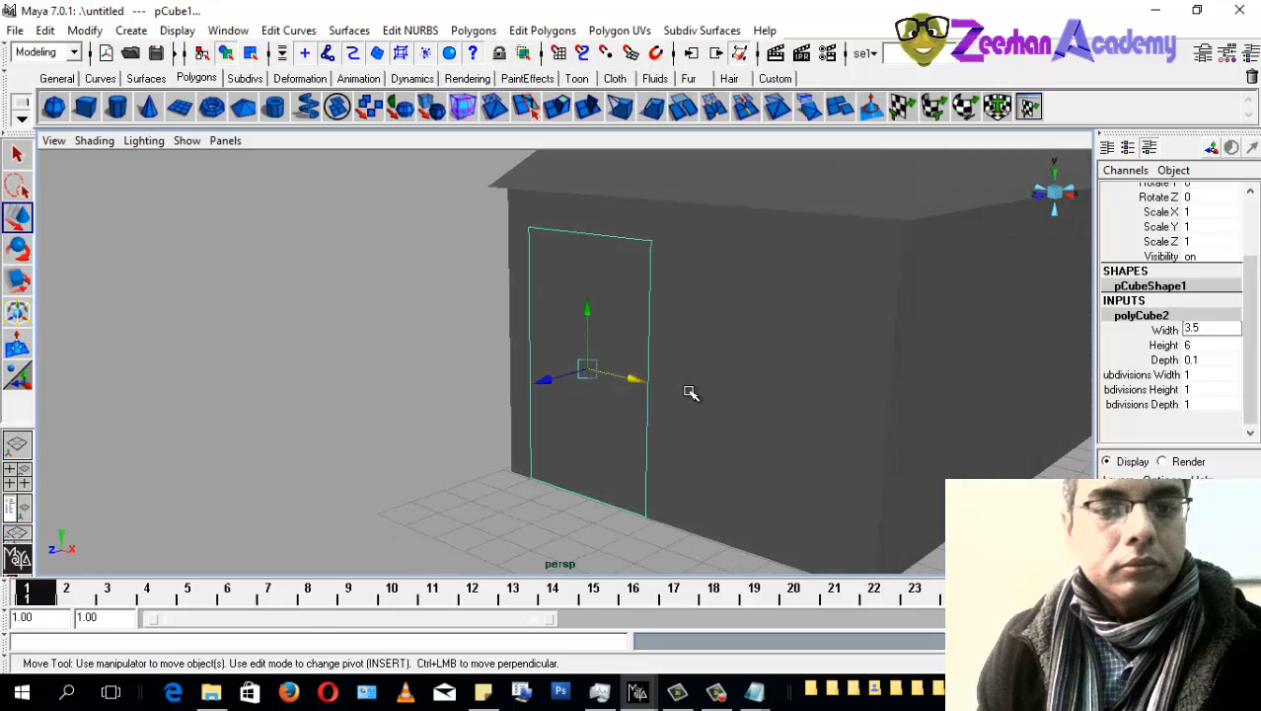
left_click_drag(773, 400, 684, 392, "alt")
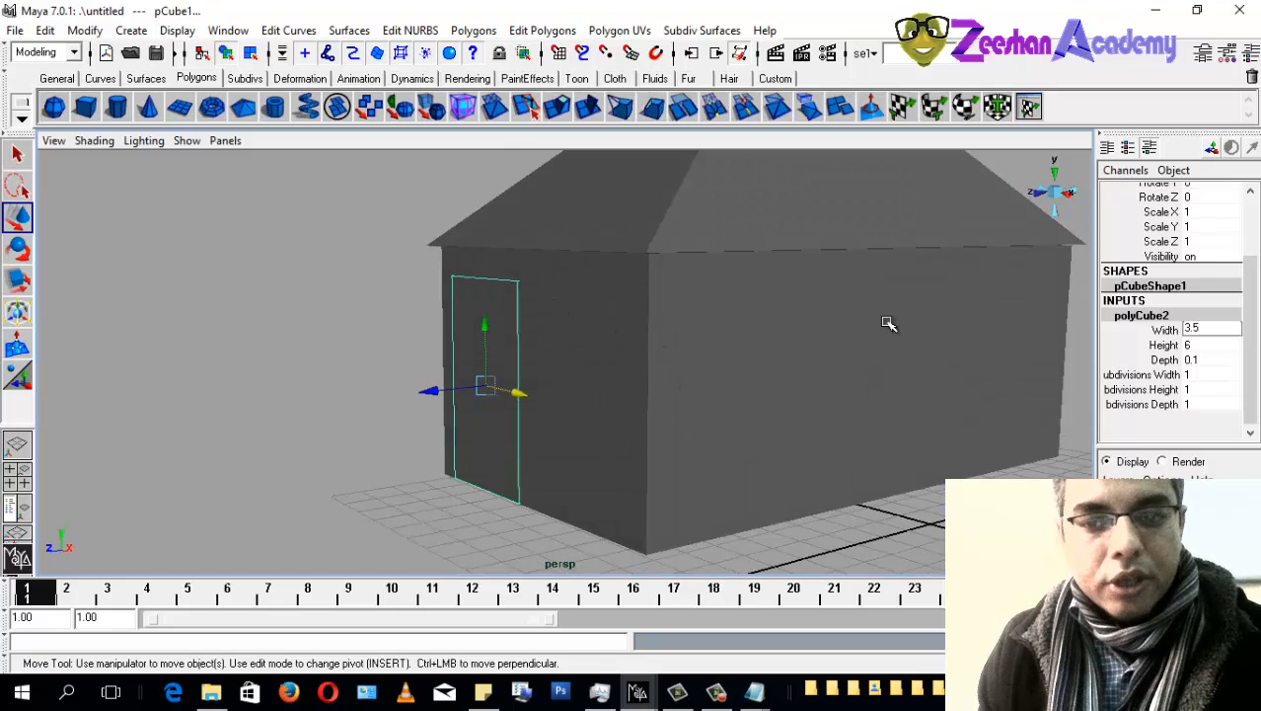
left_click_drag(555, 397, 629, 393, "alt")
left_click_drag(553, 318, 482, 326, "alt")
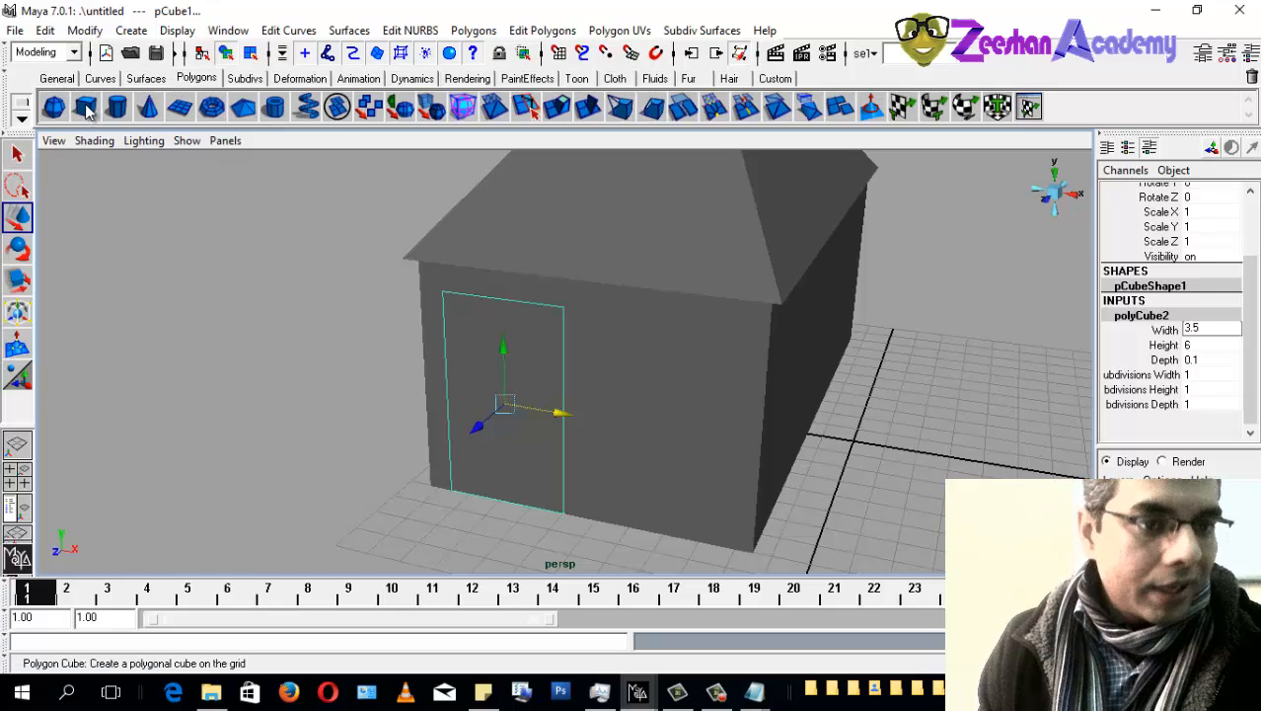
Step: Create another polygon cube at the origin beside the hut
left_click(132, 35)
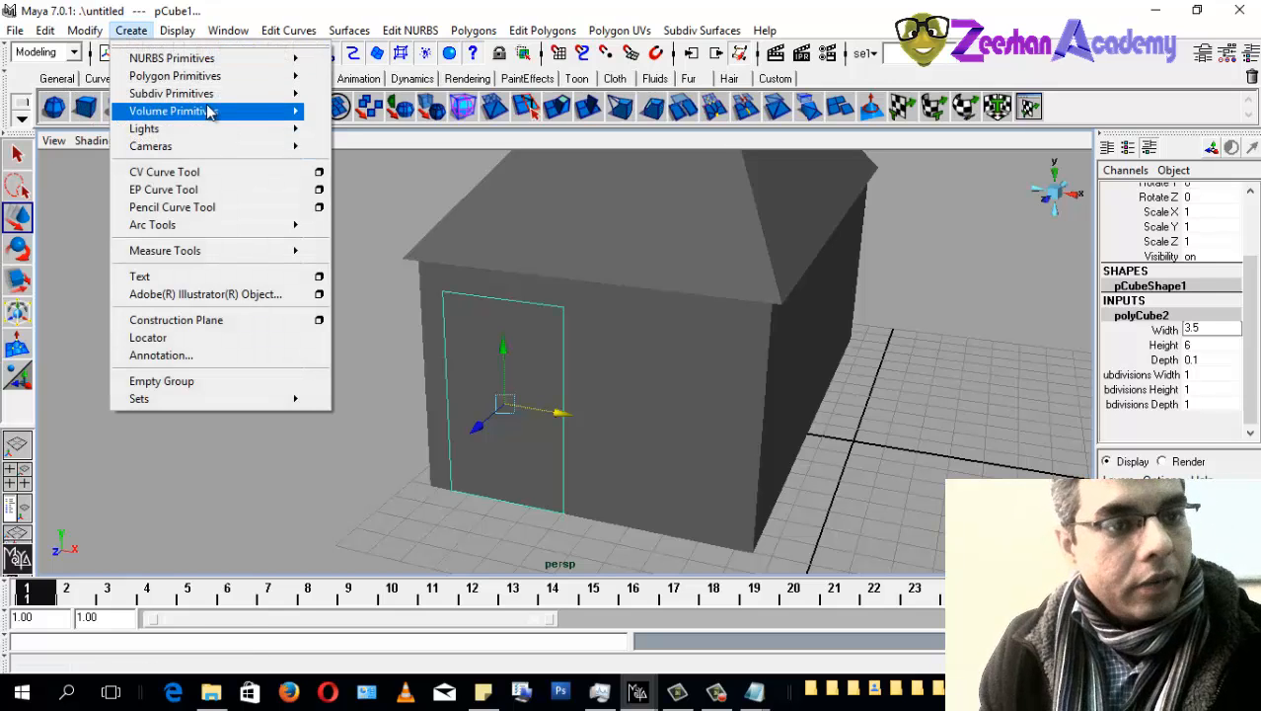
mouse_move(247, 76)
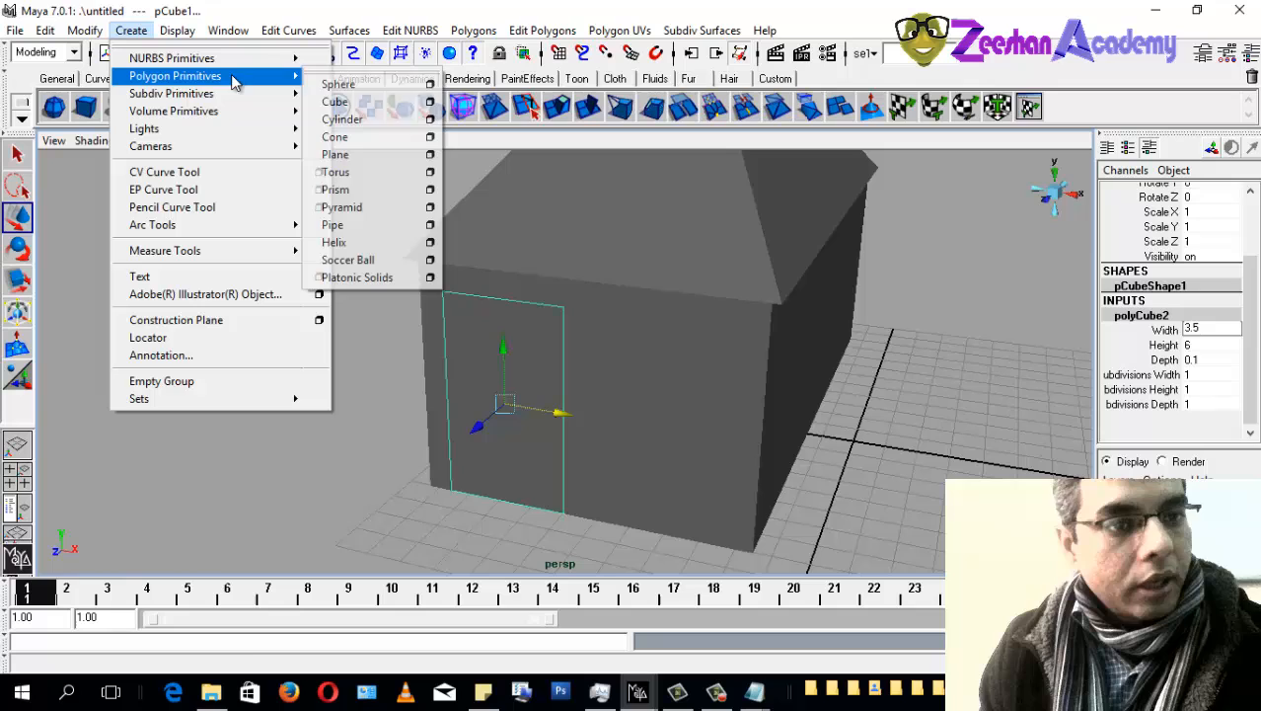
left_click(388, 103)
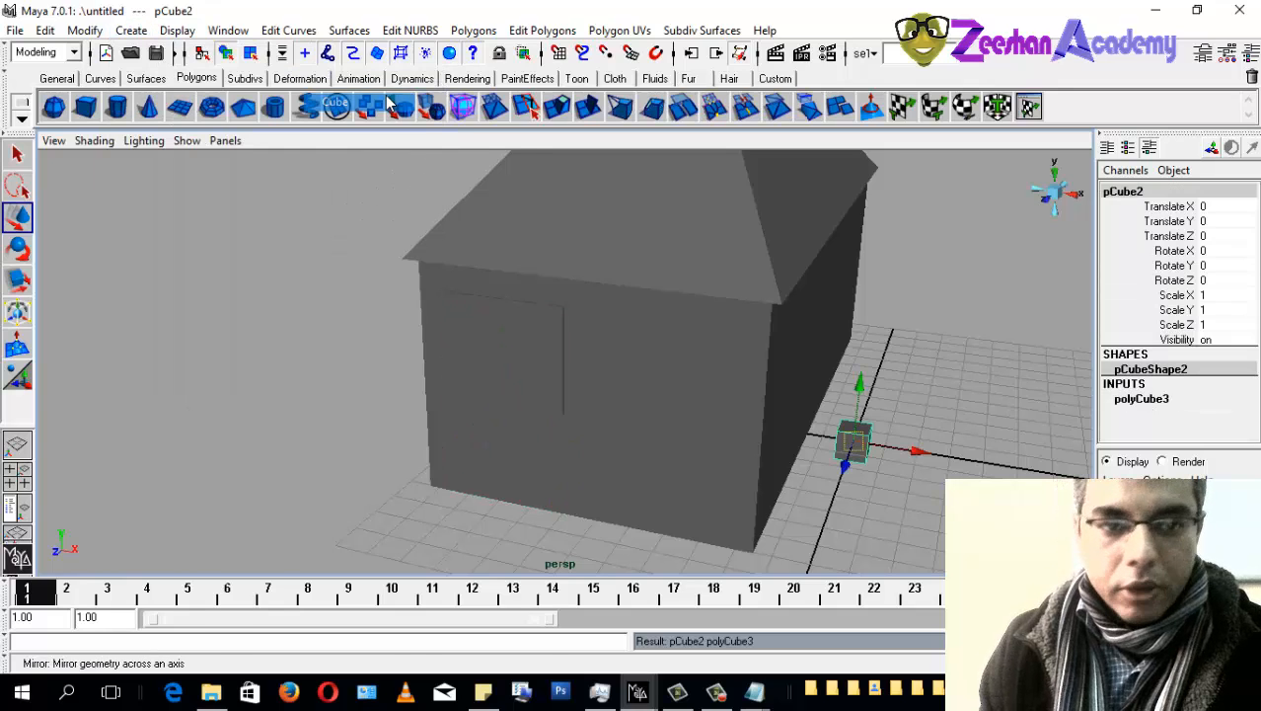
left_click_drag(795, 392, 763, 419, "alt")
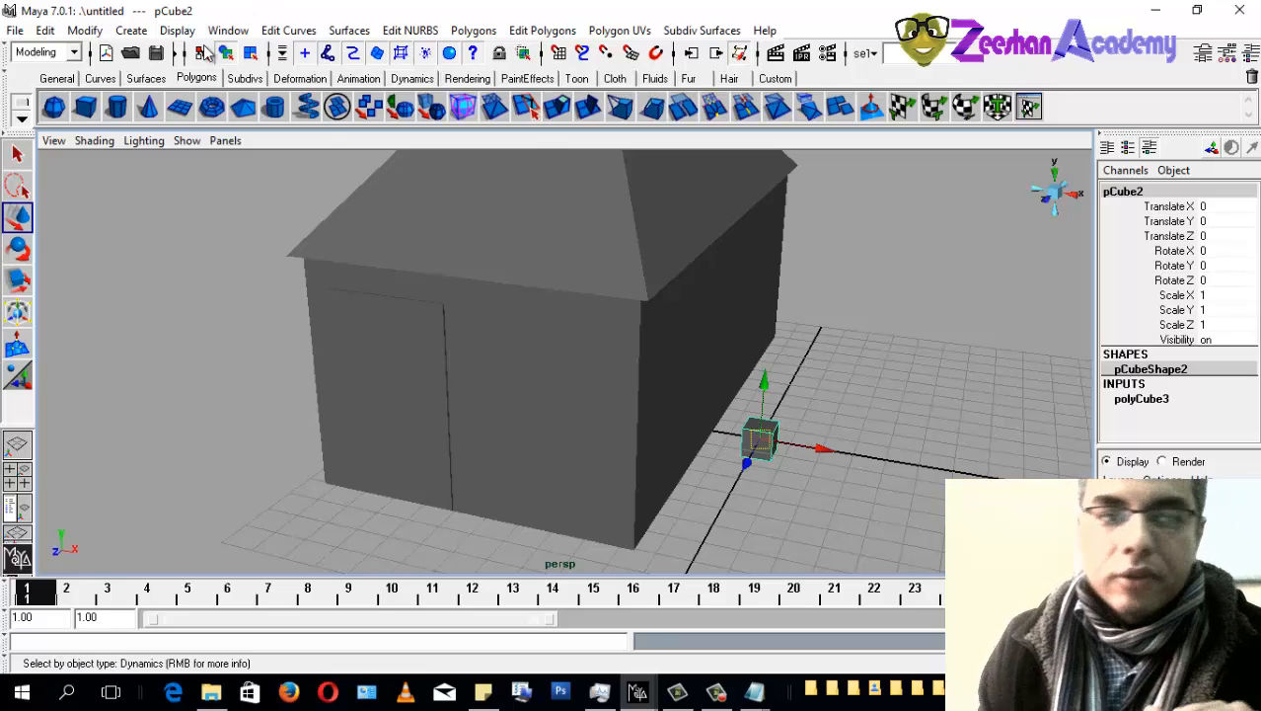
left_click(131, 31)
mouse_move(219, 79)
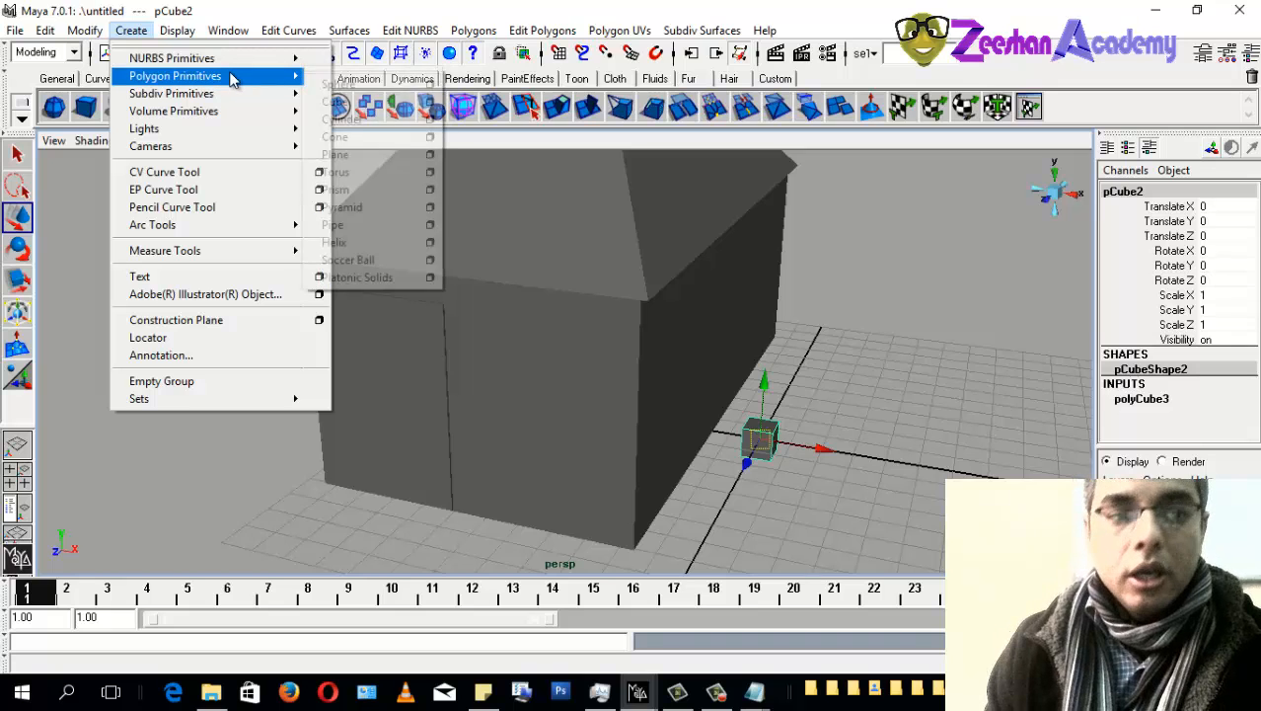
left_click(134, 32)
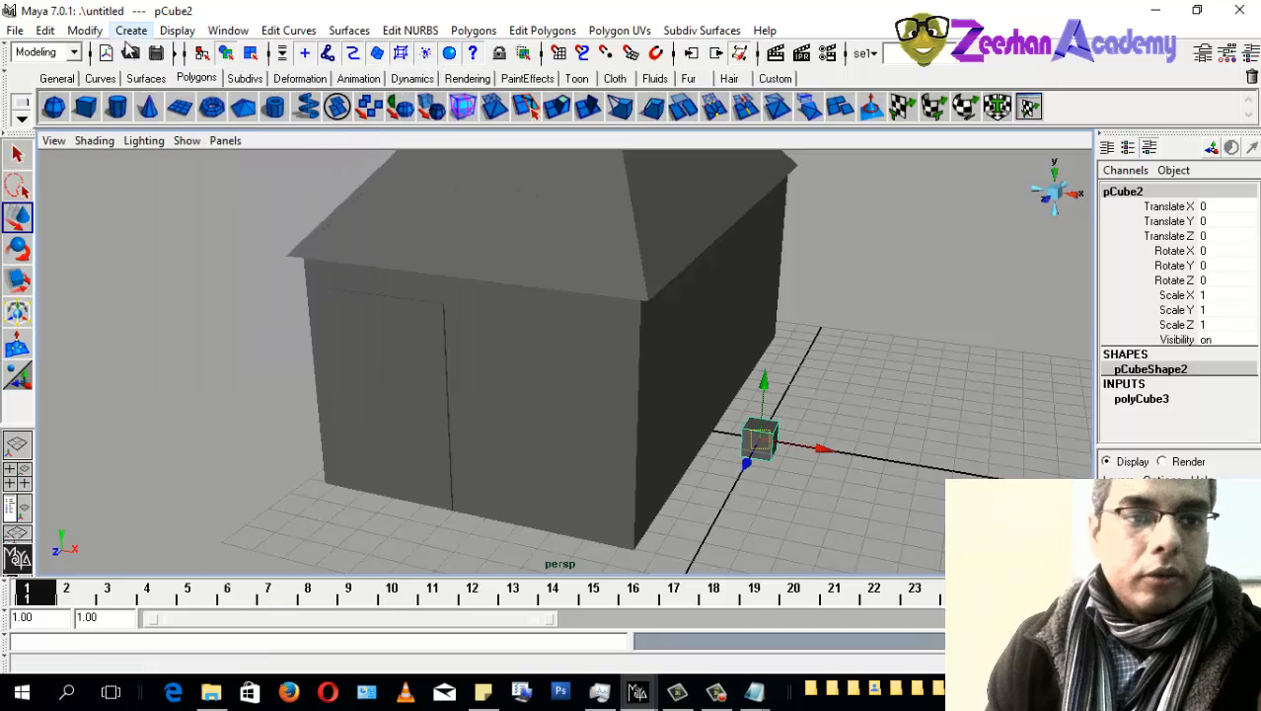
left_click(133, 35)
left_click(810, 488)
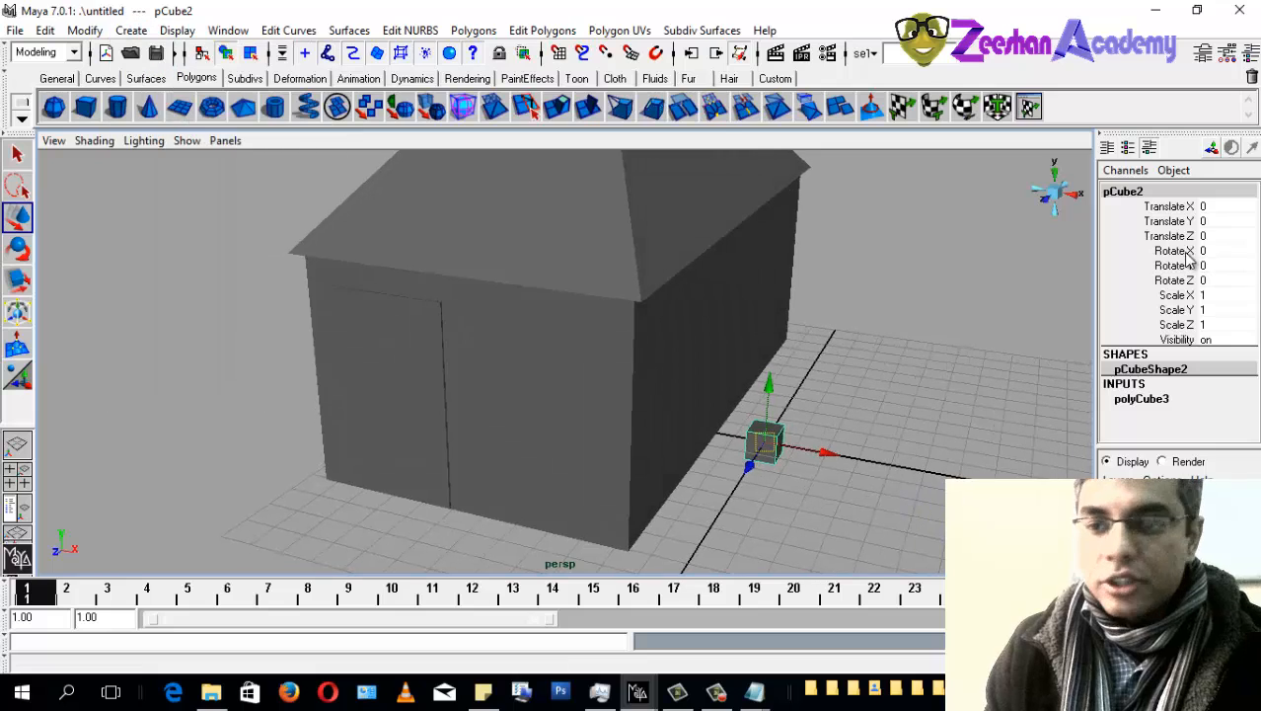
Step: Select the small cube at the grid centre and move it to about 0.452 along X
left_click_drag(1222, 207, 1222, 237)
left_click(742, 470)
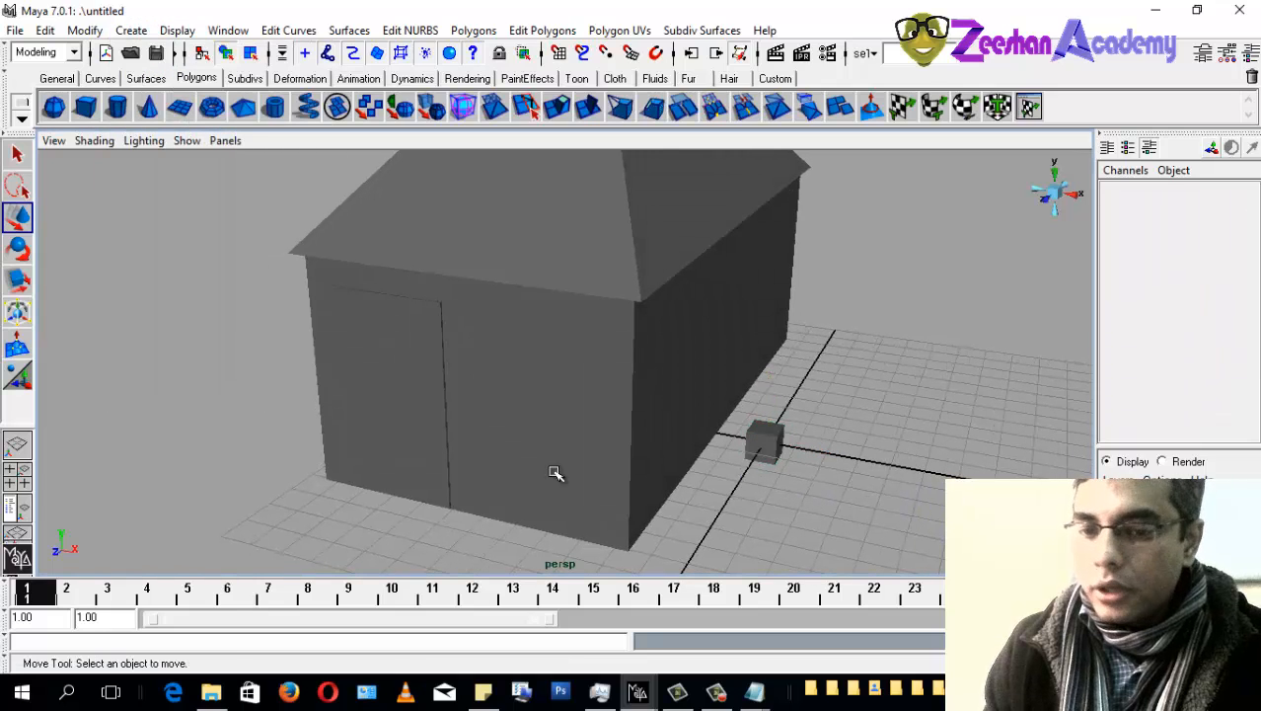
left_click(400, 434)
left_click(775, 450)
left_click_drag(819, 447, 833, 450)
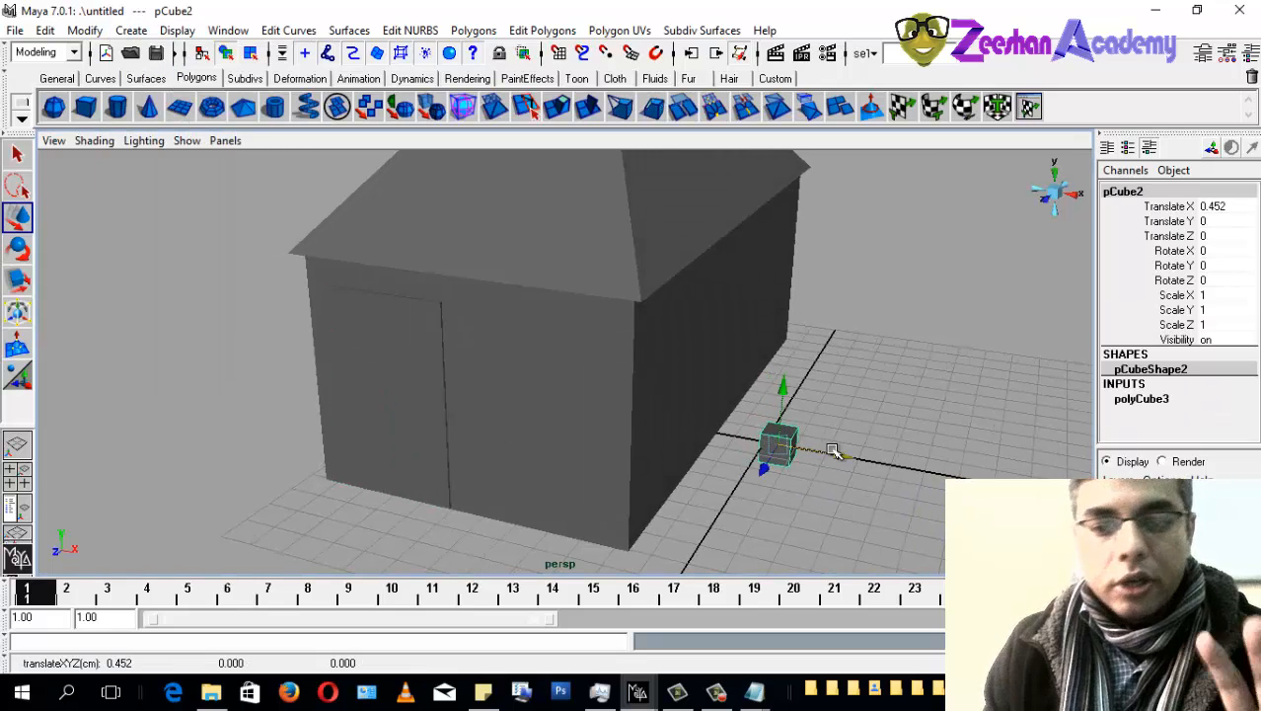
Step: Select the hut's walls, roof and door together and move them along X over the grid centre
left_click_drag(282, 231, 594, 367)
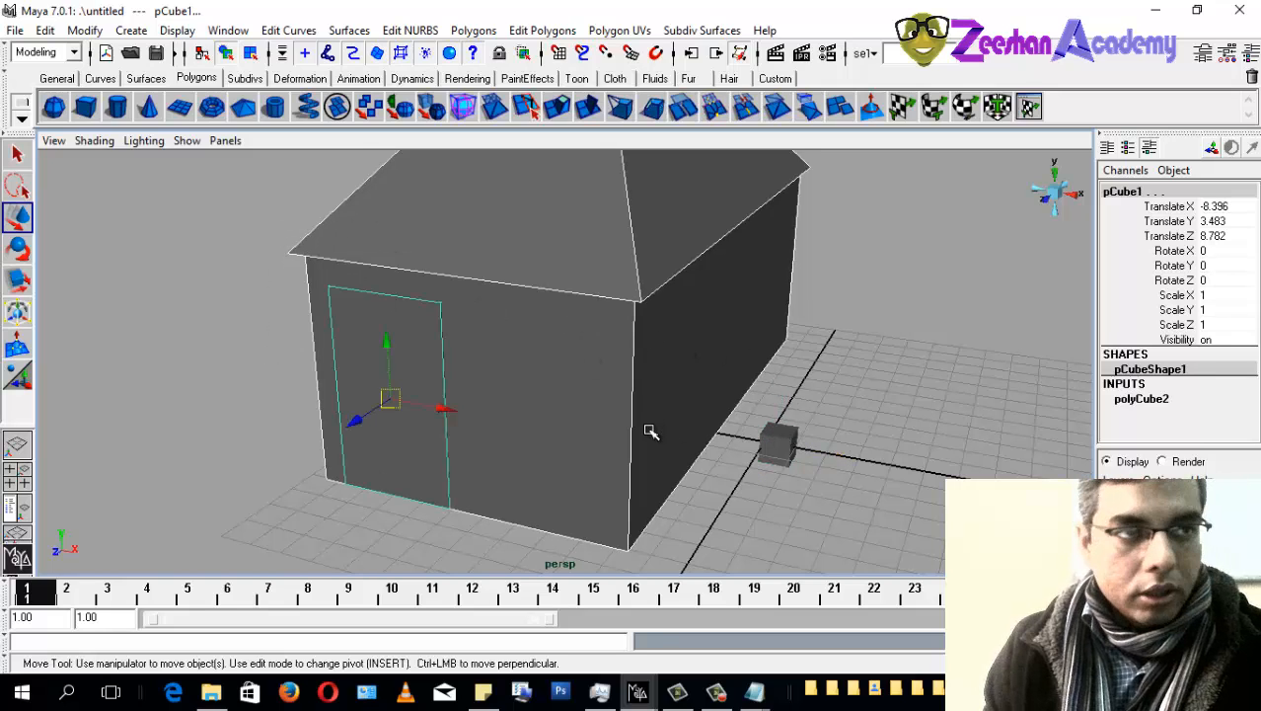
left_click_drag(449, 410, 629, 494)
left_click(276, 288)
Step: Create a polygon sphere at the origin and locate it inside the hut
left_click(131, 31)
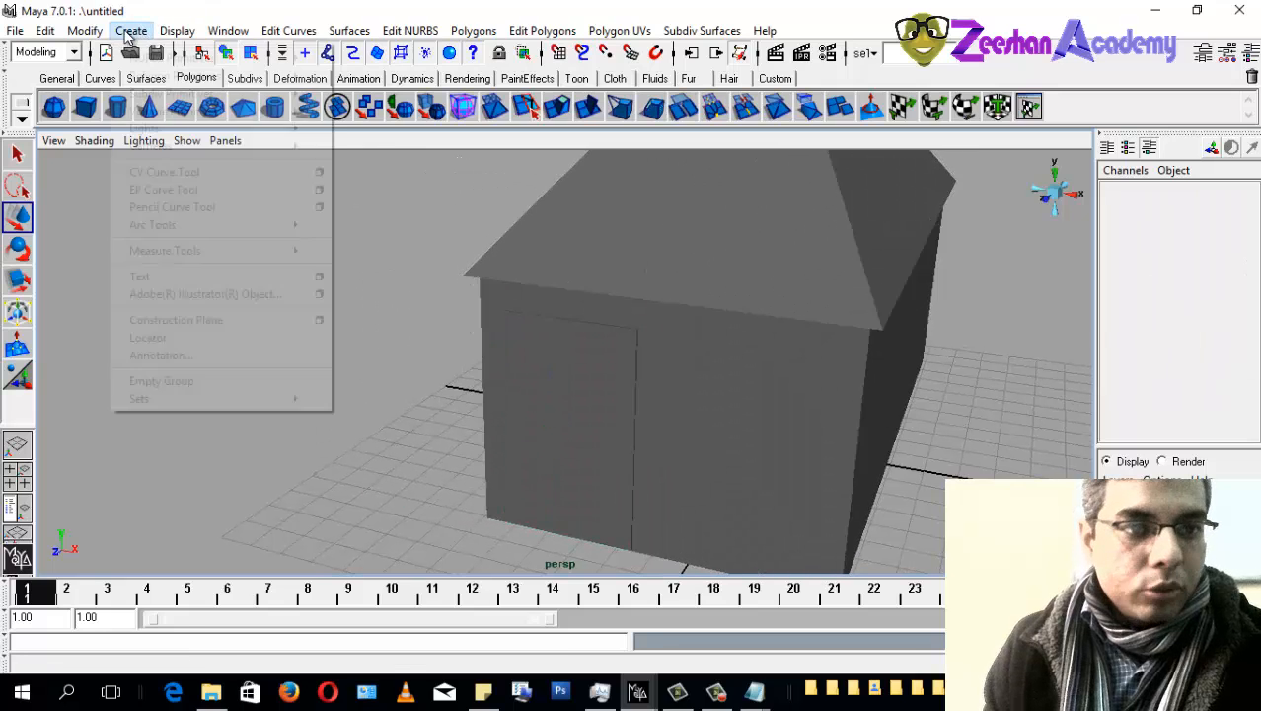
mouse_move(237, 77)
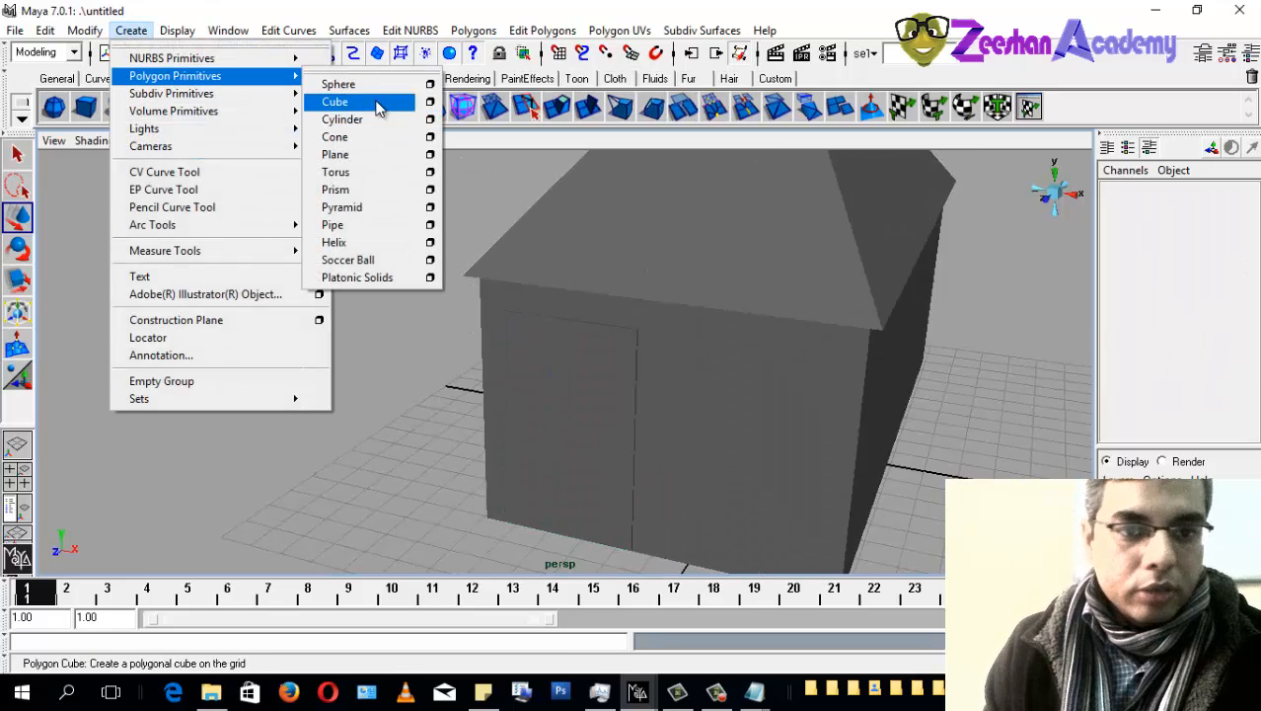
left_click(380, 87)
left_click_drag(694, 423, 925, 256, "alt")
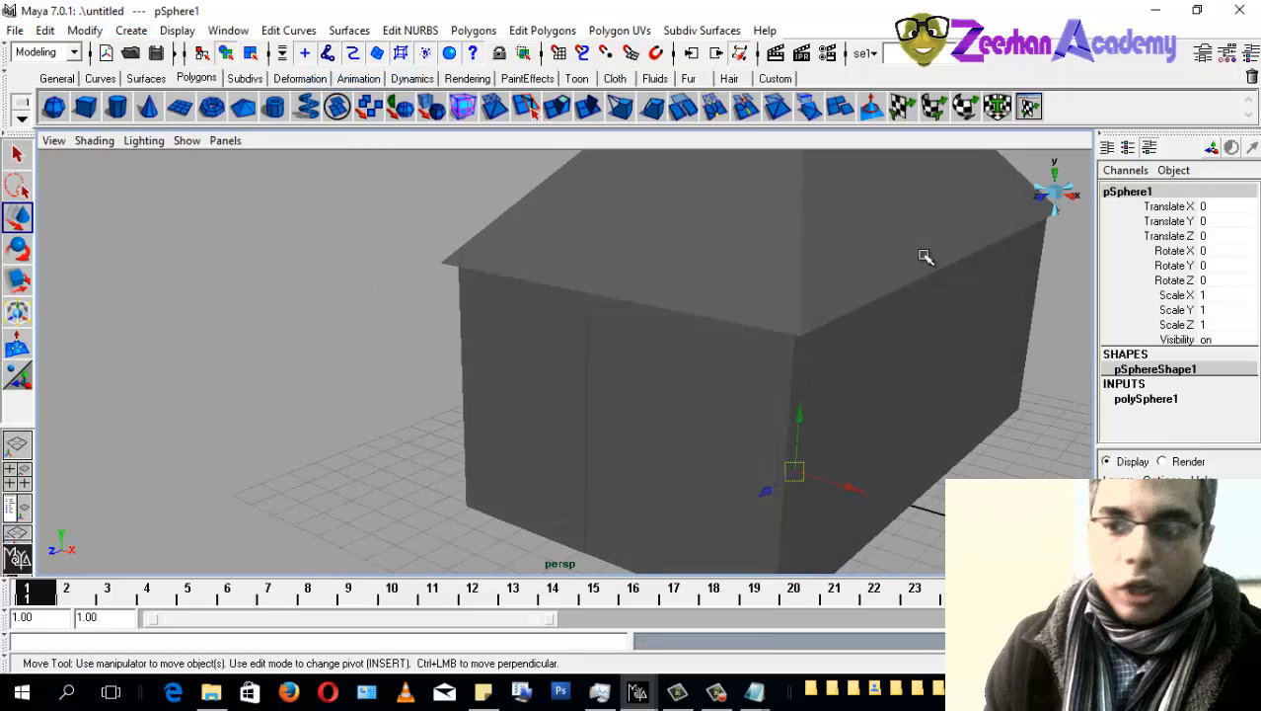
left_click_drag(913, 399, 568, 470, "alt")
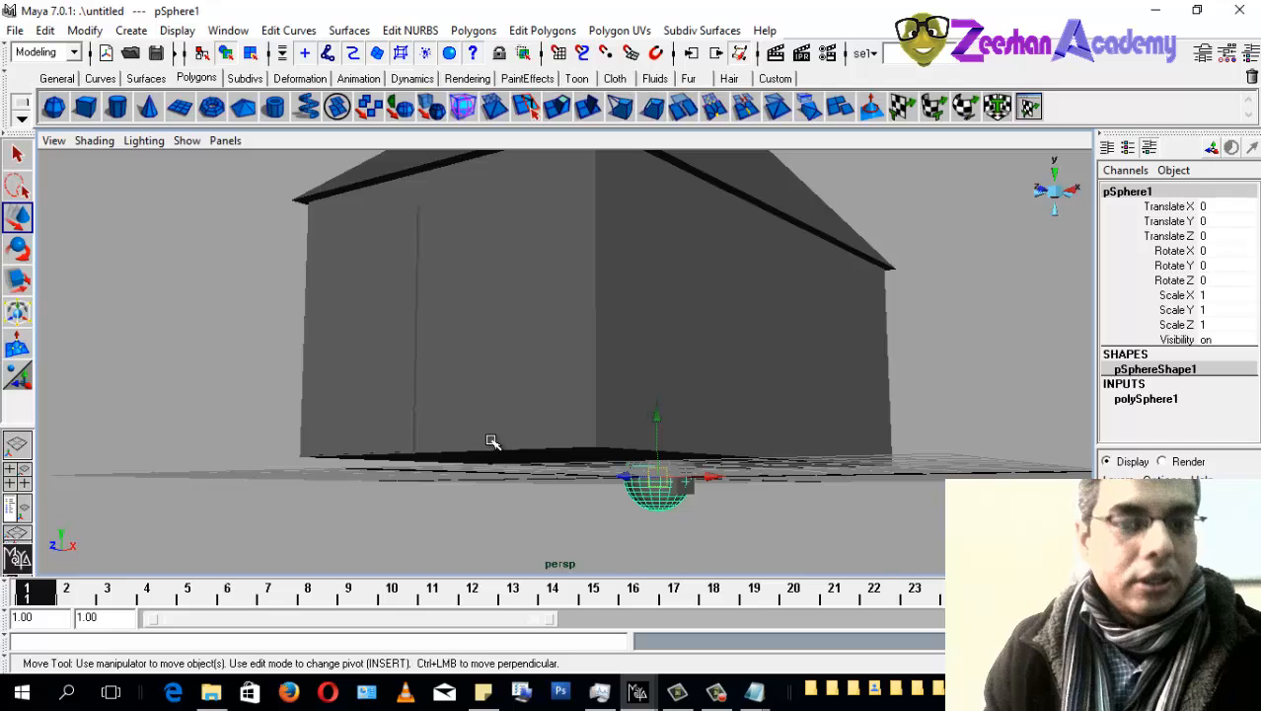
Step: Move the whole hut back along X clear of the origin, and move the sphere to about 2.118 along X
left_click_drag(491, 441, 534, 481, "alt")
right_click_drag(369, 313, 436, 310, "alt")
left_click_drag(436, 310, 400, 259, "alt")
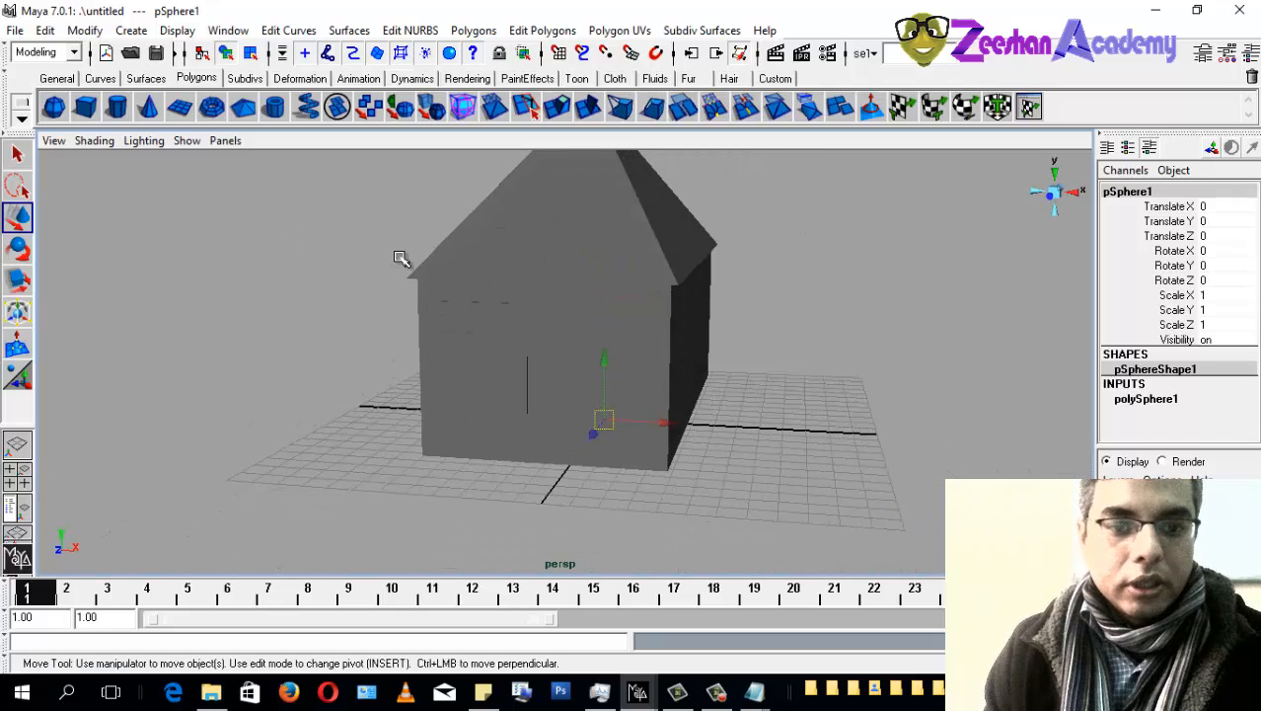
left_click_drag(486, 357, 365, 377)
left_click(603, 423)
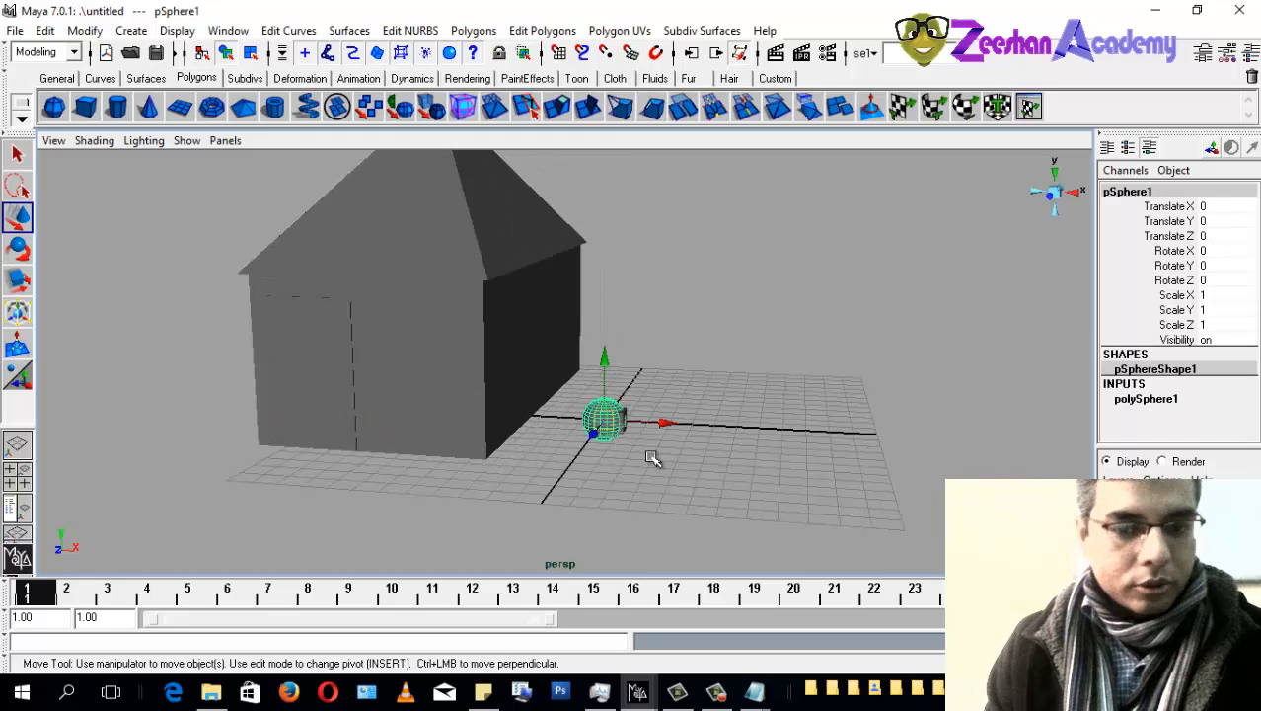
left_click_drag(667, 422, 712, 426)
left_click_drag(699, 504, 665, 444, "alt")
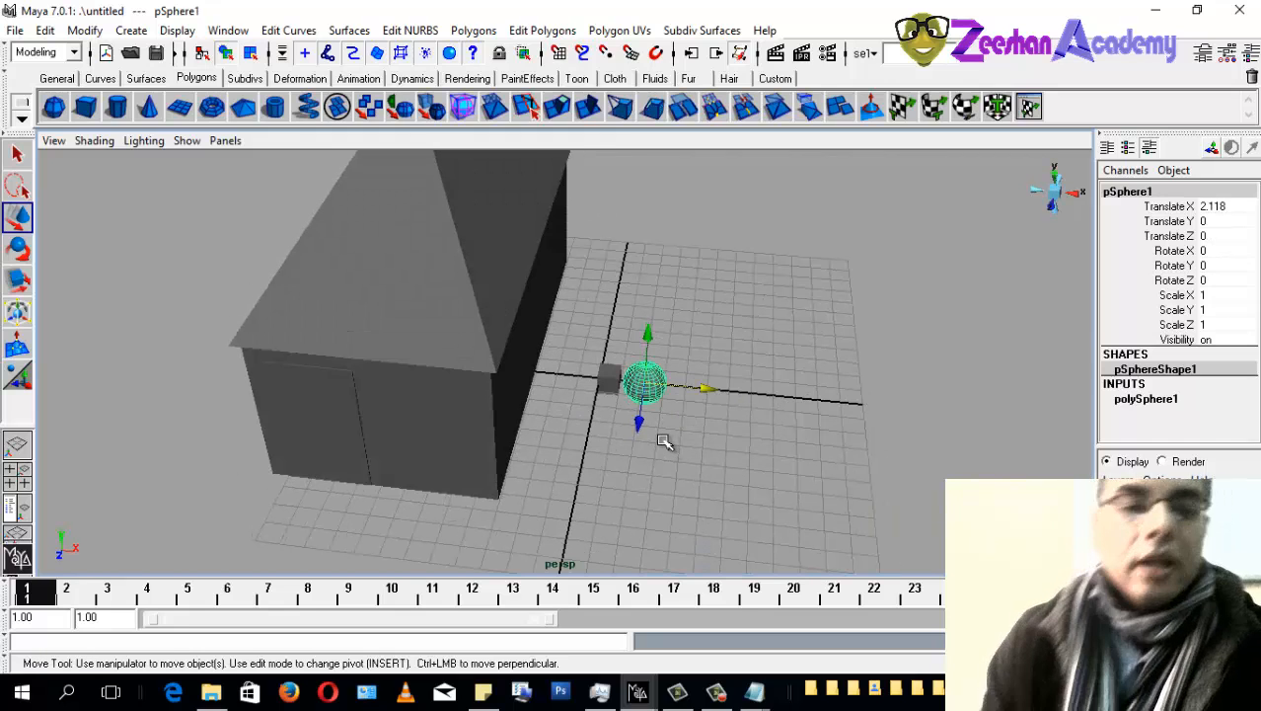
left_click(135, 28)
left_click(134, 30)
left_click_drag(628, 519, 789, 499, "alt")
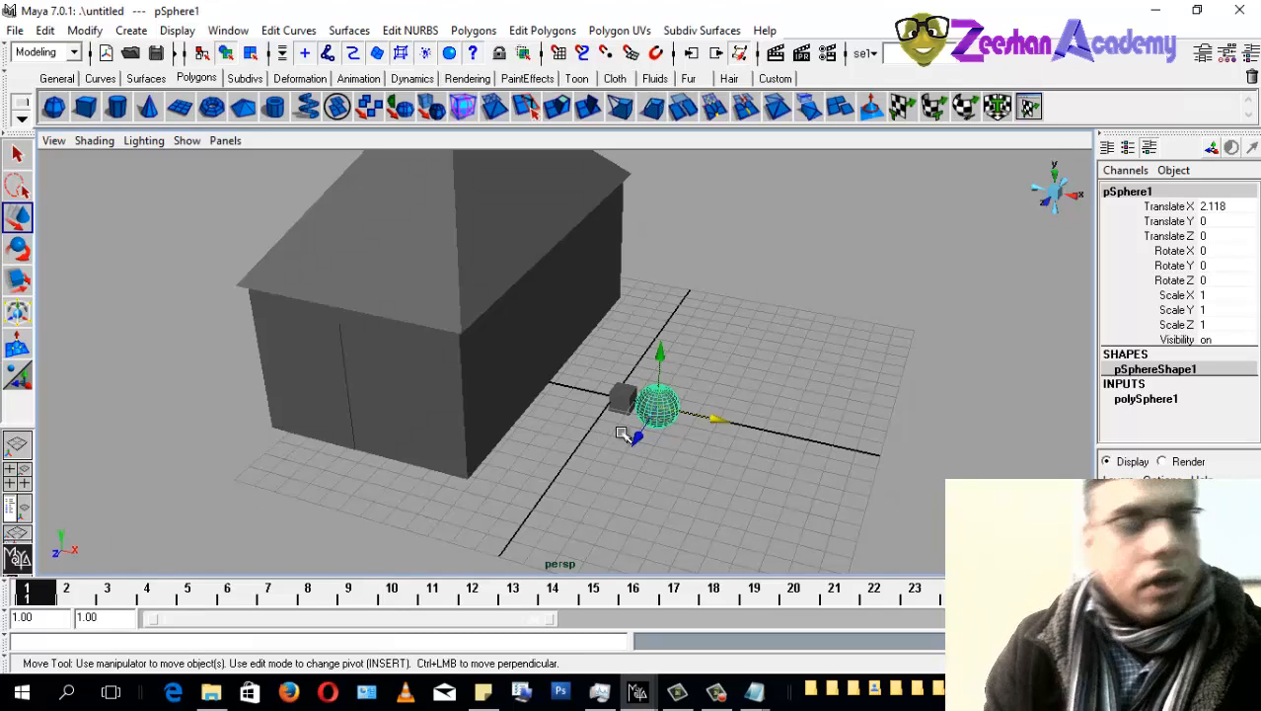
left_click_drag(622, 435, 544, 465, "alt")
right_click_drag(544, 465, 649, 470, "alt")
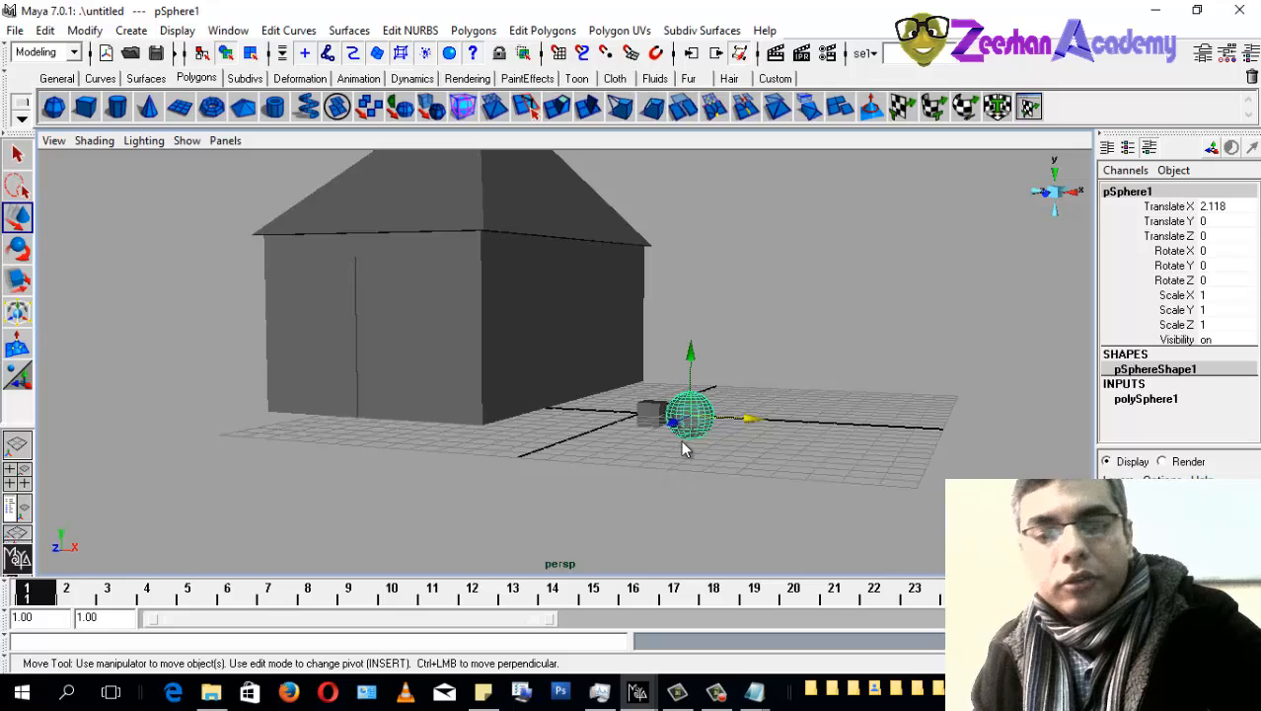
Step: Delete the sphere, then select the small cube and raise it to about 4.964 along Y
key("Delete")
left_click(653, 412)
left_click_drag(748, 423, 621, 460, "alt")
right_click_drag(622, 460, 656, 460, "alt")
left_click_drag(656, 460, 660, 239, "alt")
left_click_drag(528, 365, 693, 385, "alt")
Step: Scale the small cube into a flat panel of about 0.118 × 3.765 × 4.624 and move it to about -2.966 along X against the side wall
key("r")
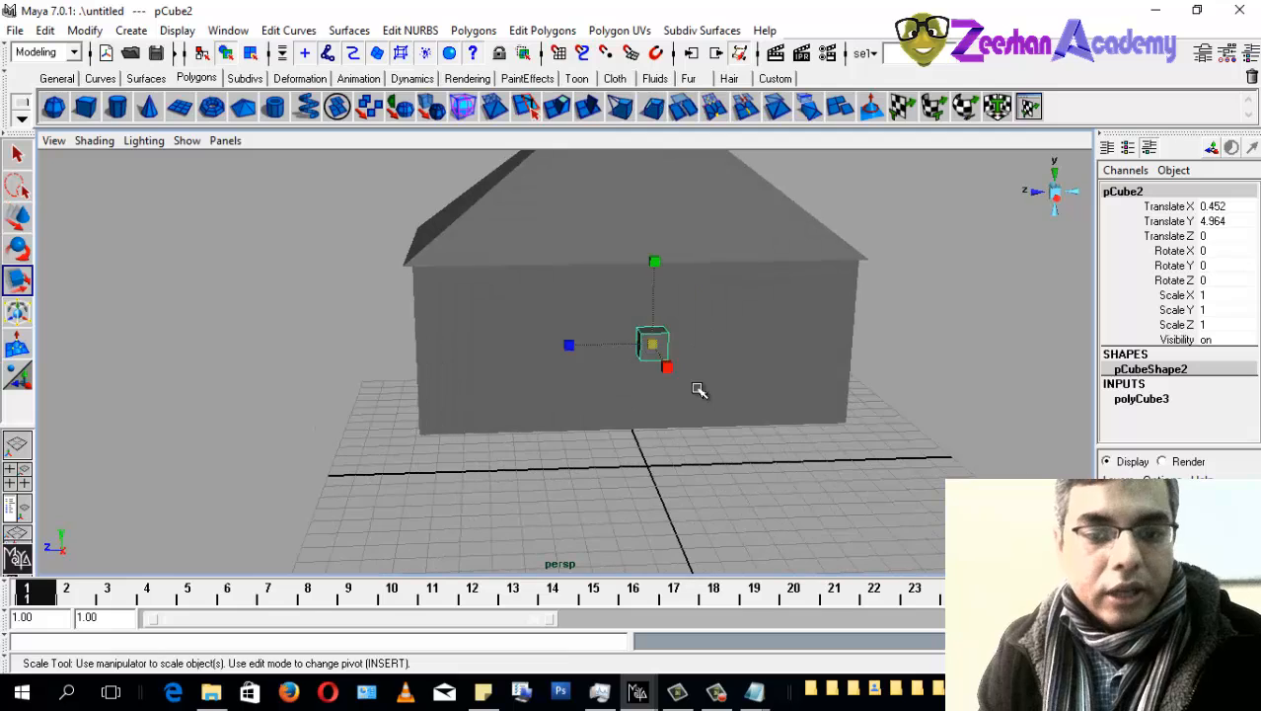
right_click_drag(590, 416, 1083, 412, "alt")
left_click(1142, 399)
left_click_drag(506, 403, 758, 297, "alt")
left_click_drag(756, 207, 758, 23)
left_click_drag(825, 279, 753, 281, "alt")
left_click_drag(766, 213, 769, 196)
left_click_drag(769, 196, 691, 302, "alt")
key("w")
left_click_drag(691, 302, 591, 414, "alt")
key("r")
key("w")
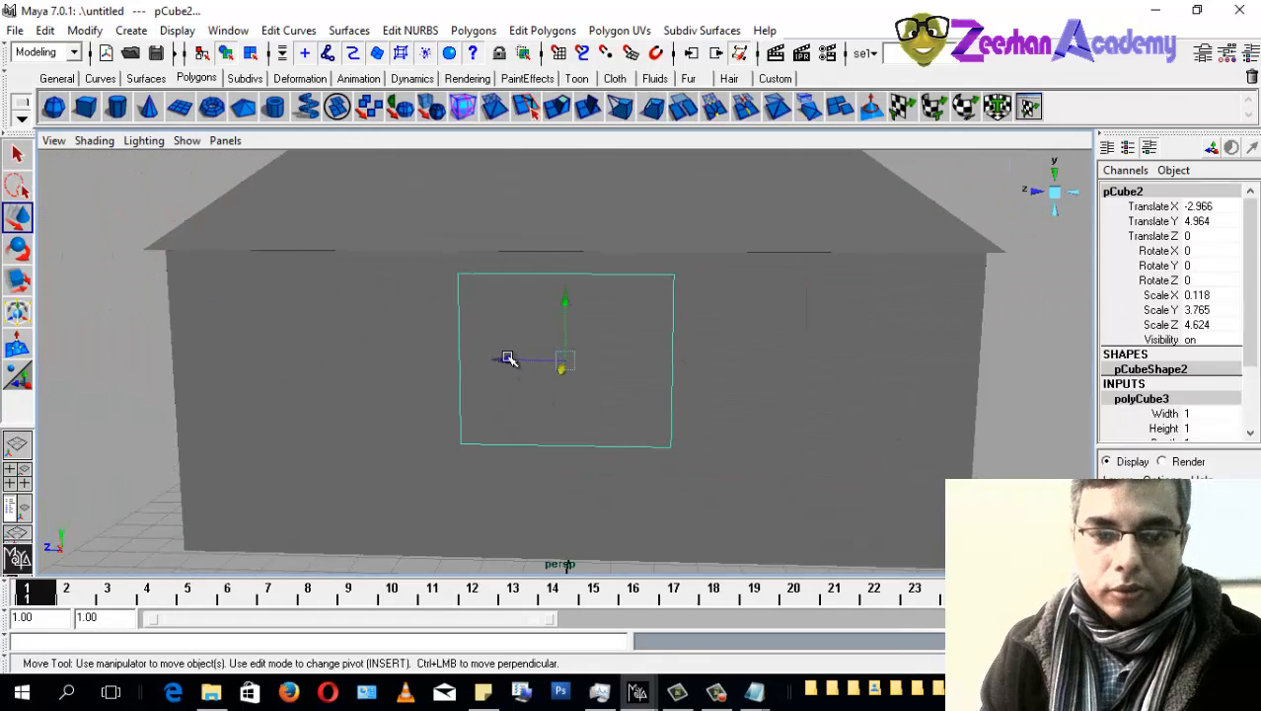
Step: Slide the flat panel along the hut's side wall to about 3.676 in Z
left_click_drag(507, 358, 348, 383)
left_click_drag(347, 383, 246, 404, "alt")
left_click_drag(631, 416, 489, 482, "alt")
left_click(443, 439)
Step: Create a polygon cube at the origin, flatten it to about 0.438 in Y scale and move it to about -0.855 along X
left_click(86, 106)
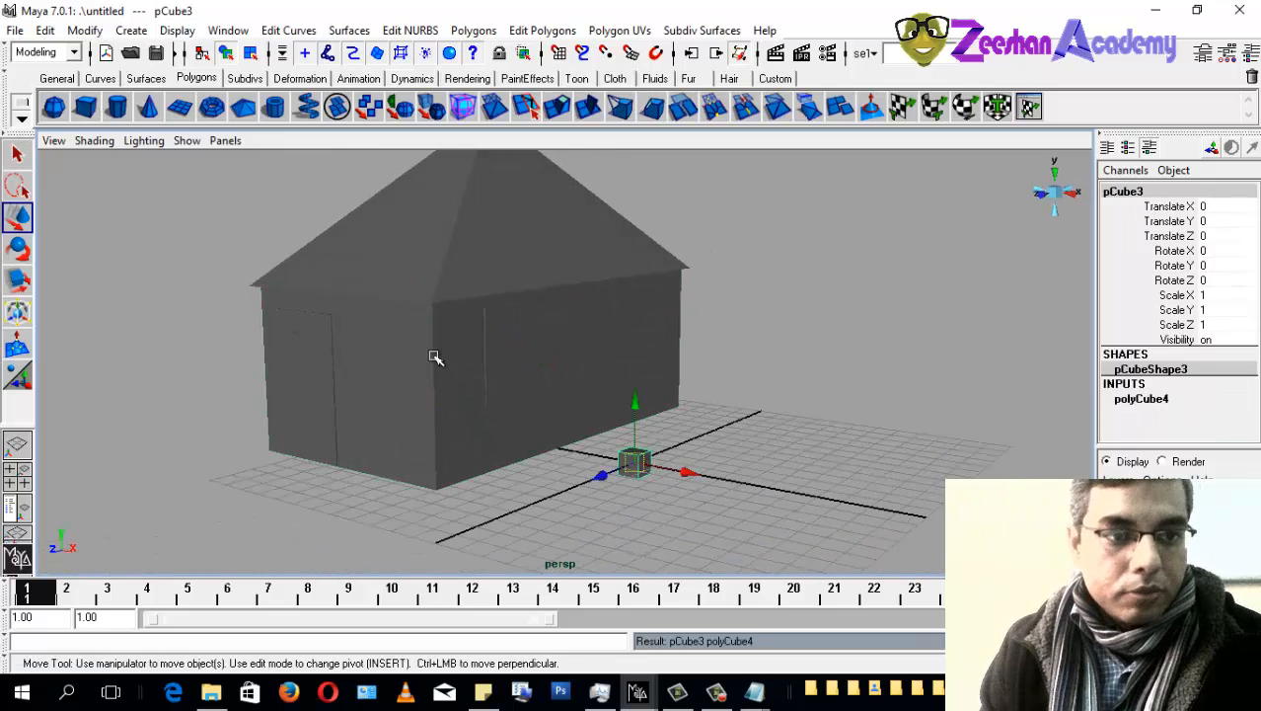
left_click_drag(435, 357, 676, 484, "alt")
key("r")
left_click_drag(604, 390, 604, 452)
key("w")
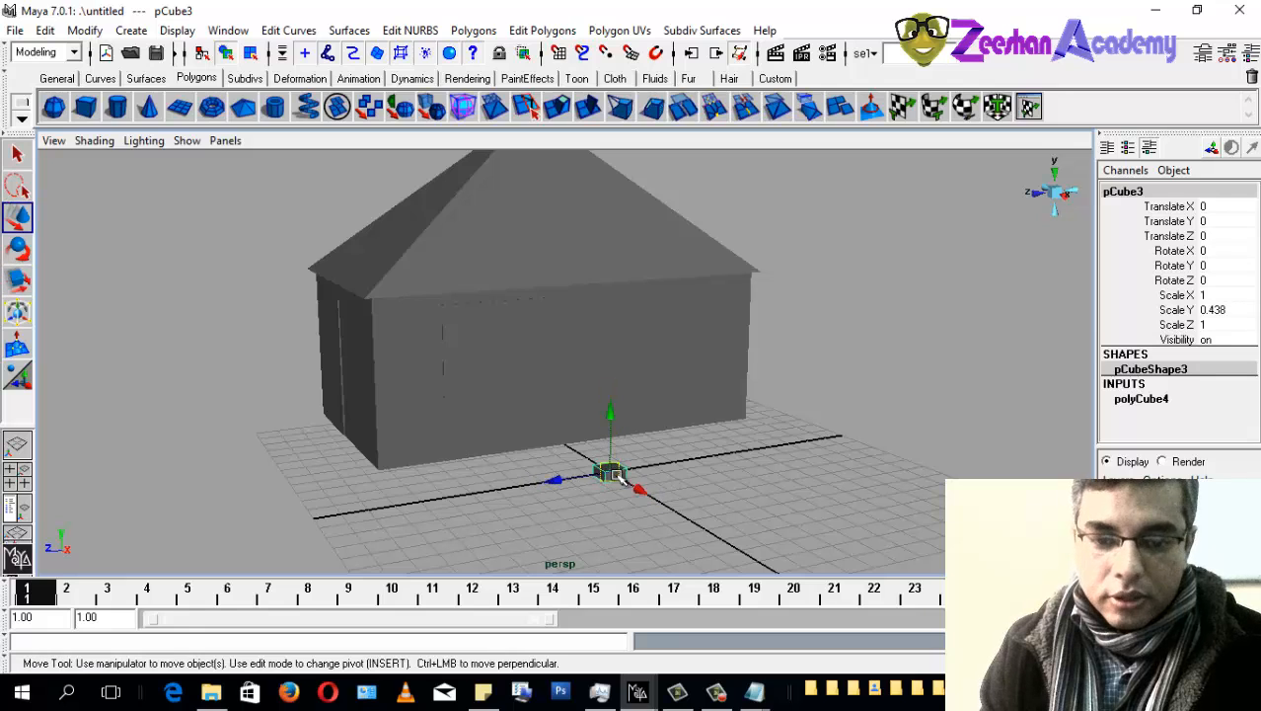
left_click_drag(640, 490, 673, 470)
Step: Set the flattened cube's input width to 5.6, height to 1.7 and depth to 17.3 to form a platform beside the hut
left_click(1169, 400)
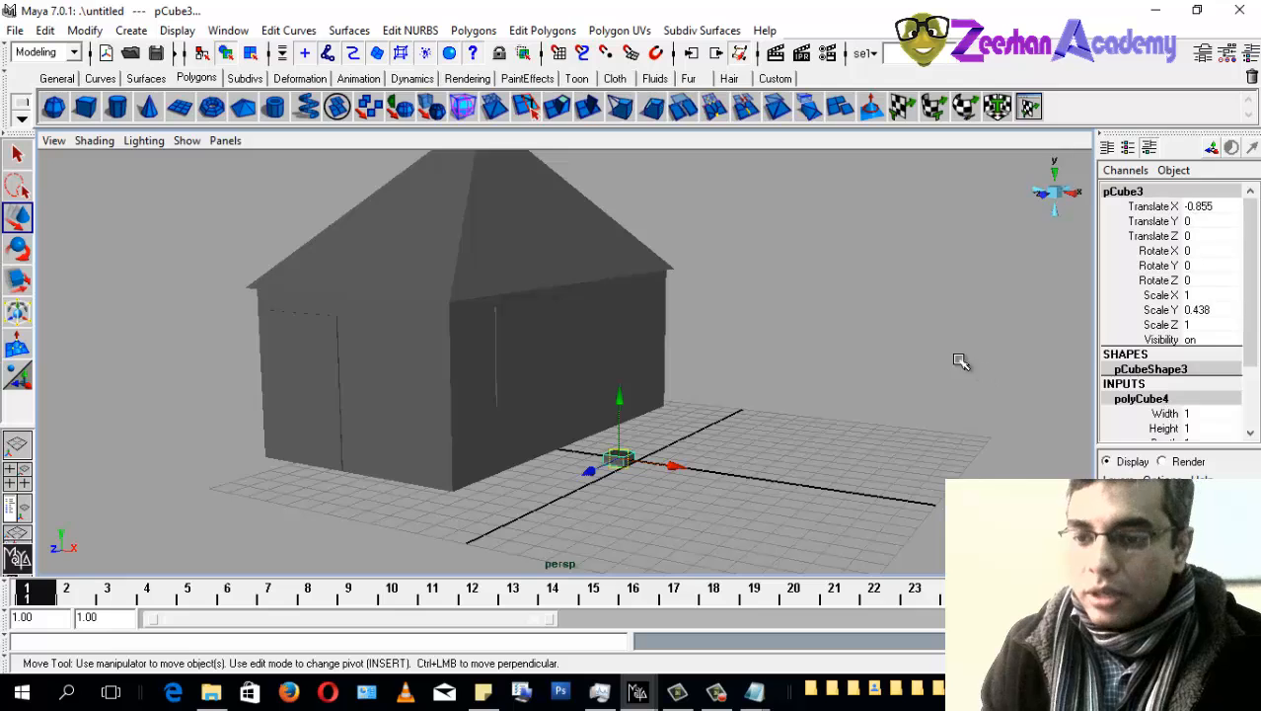
left_click(1165, 330)
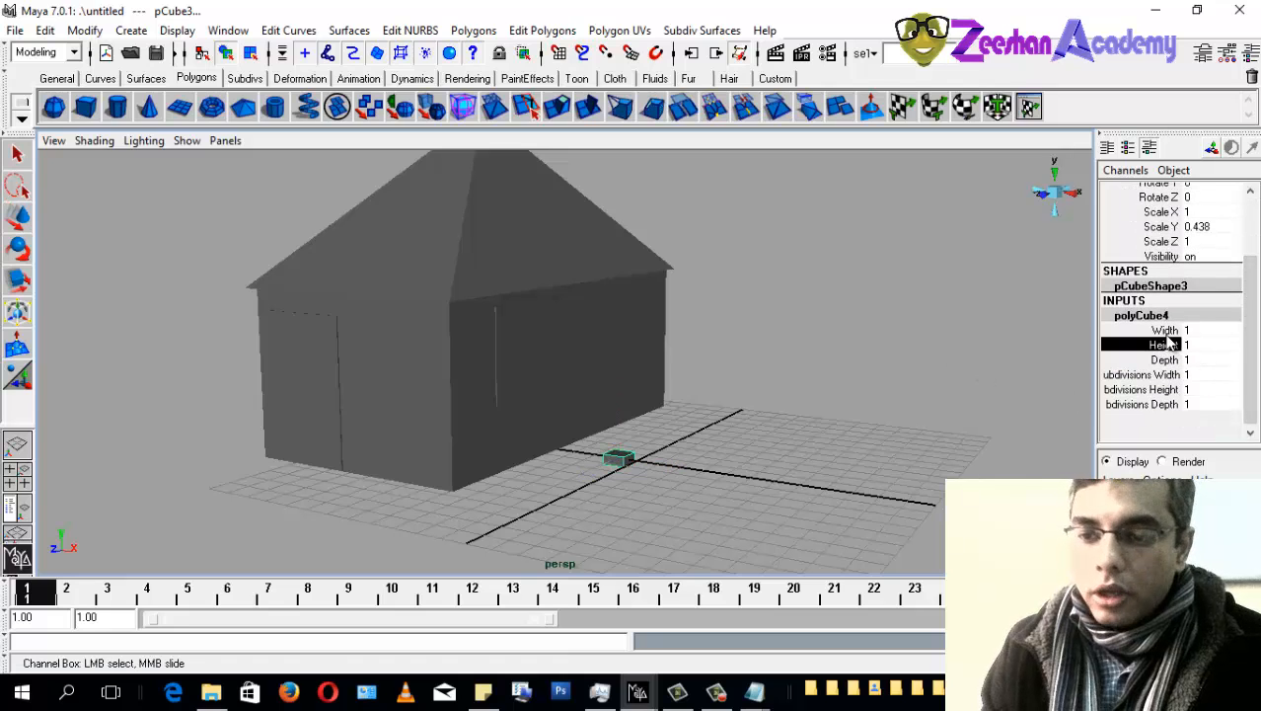
left_click_drag(612, 426, 597, 507, "alt")
middle_click_drag(597, 507, 690, 479)
left_click(1164, 344)
left_click(1163, 360)
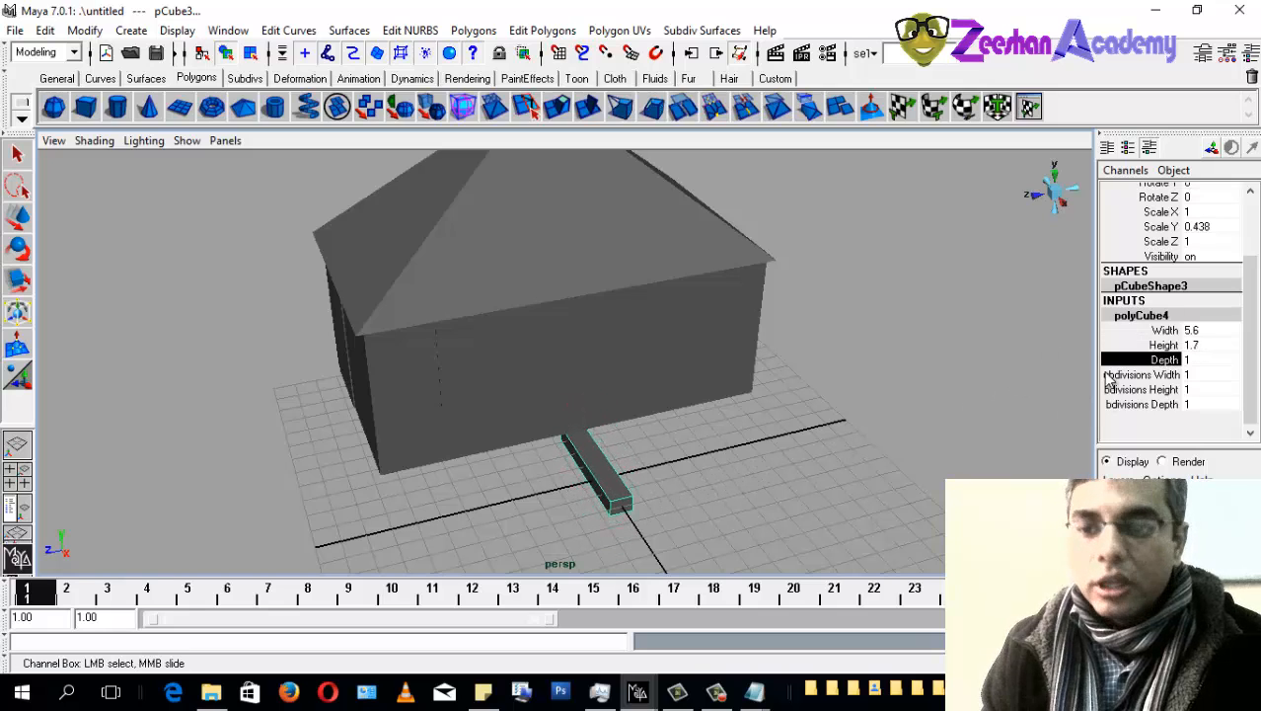
middle_click_drag(532, 425, 683, 431)
left_click_drag(679, 431, 444, 434, "alt")
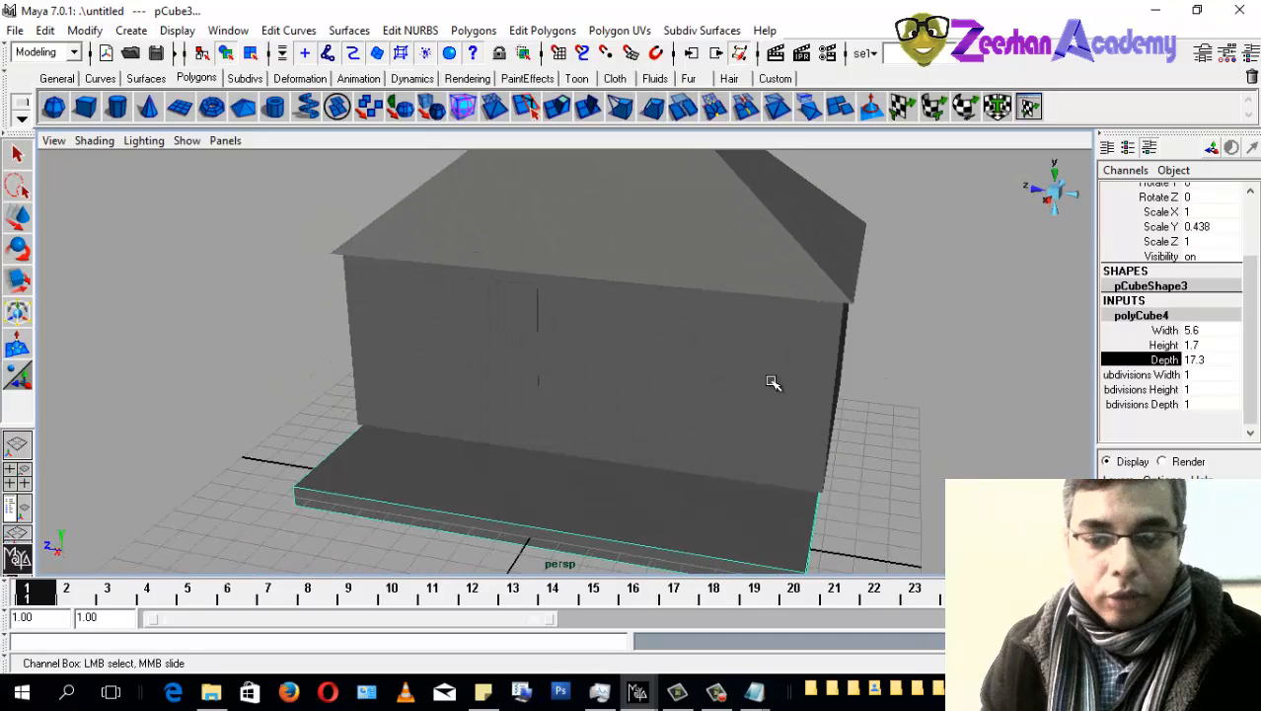
Step: Examine the hut walls beside the platform and compare their scale values with their cube input dimensions
key("w")
left_click(857, 375)
left_click(751, 386)
left_click_drag(752, 388, 729, 413, "alt")
left_click(713, 544)
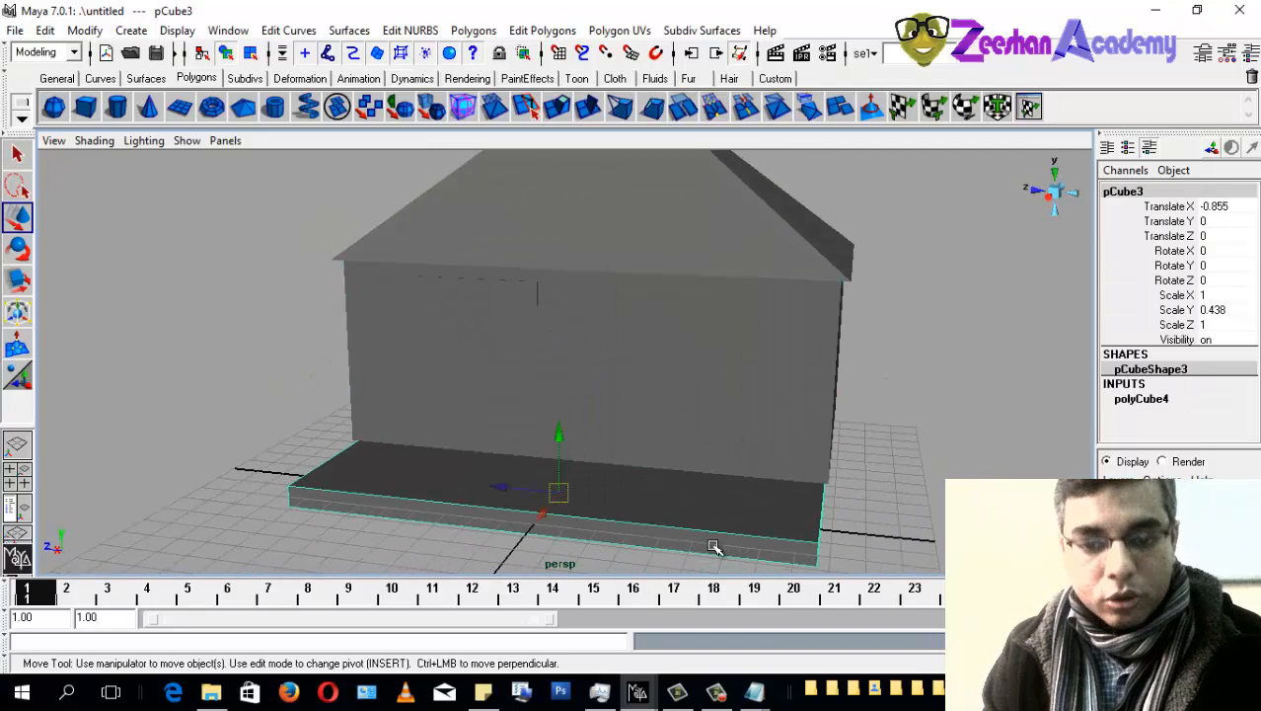
left_click_drag(517, 515, 344, 363, "alt")
left_click(343, 363)
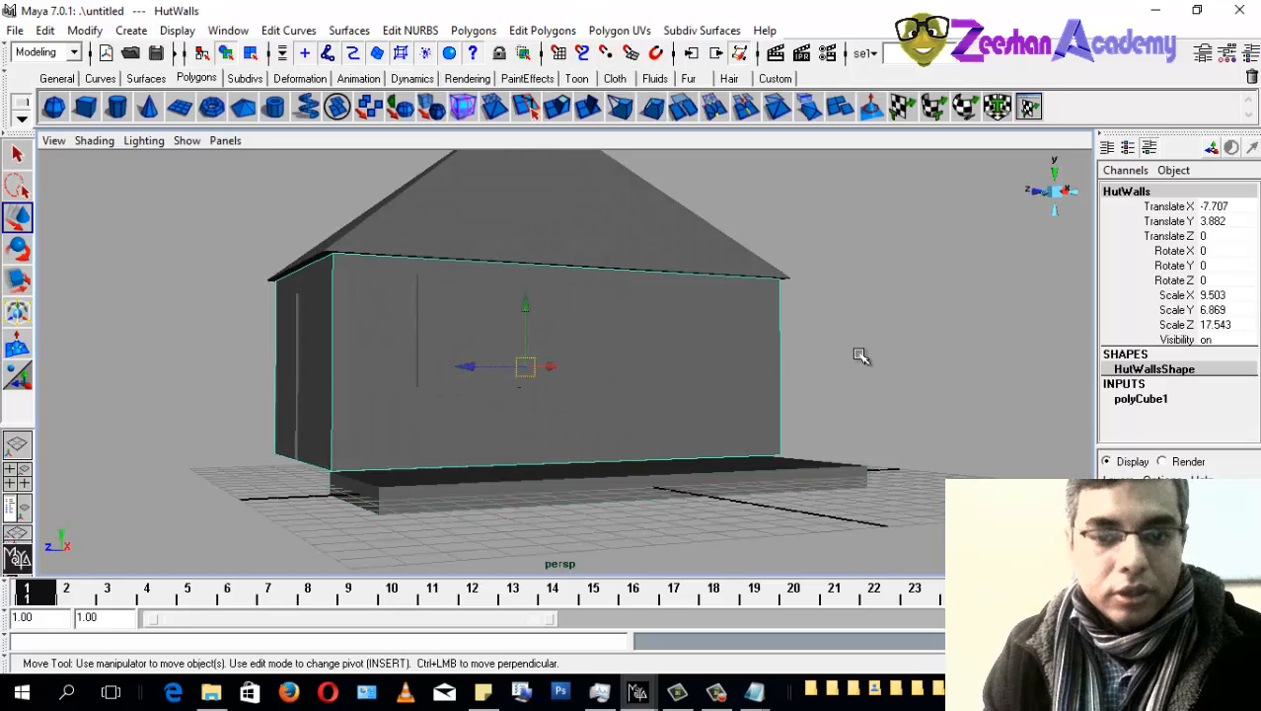
left_click(1130, 399)
scroll(1184, 440, "down", 1)
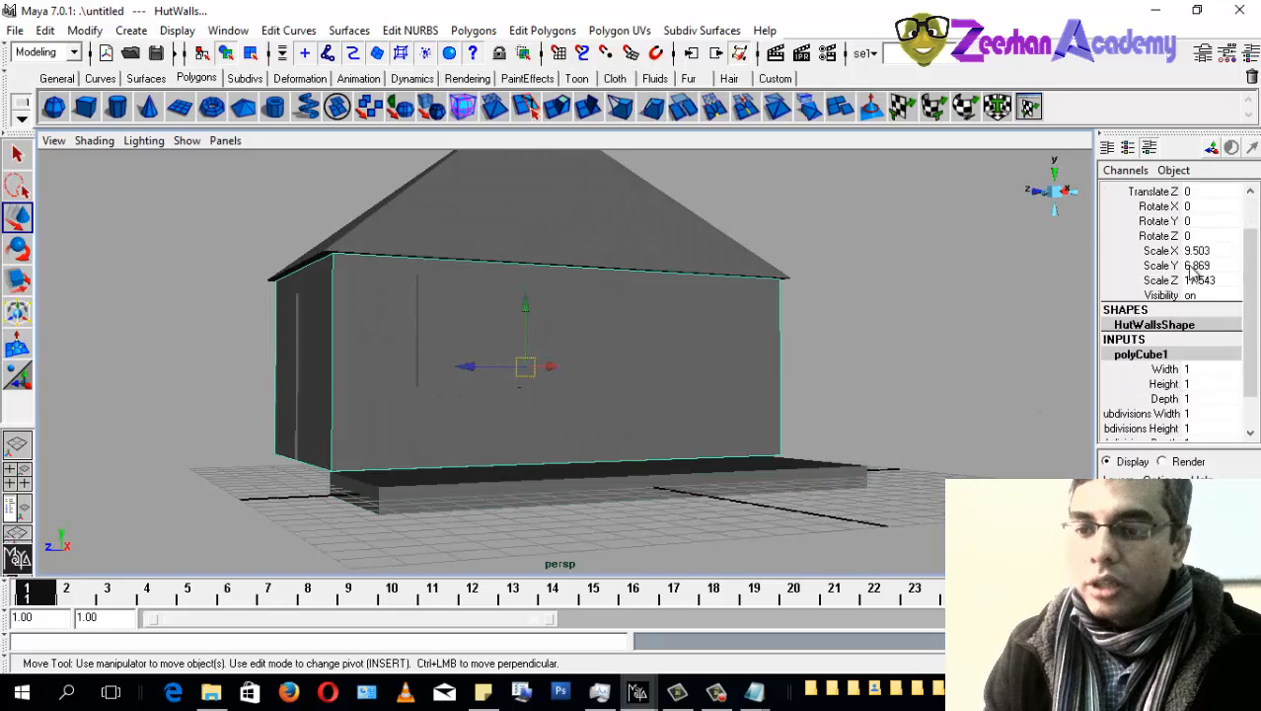
Step: Select the platform and move it flush against the side wall at about -0.222 in X and 0.84 in Y
left_click(443, 507)
left_click_drag(380, 494, 417, 529, "alt")
right_click_drag(416, 529, 515, 467, "alt")
left_click_drag(515, 468, 558, 438, "alt")
right_click_drag(558, 438, 614, 428, "alt")
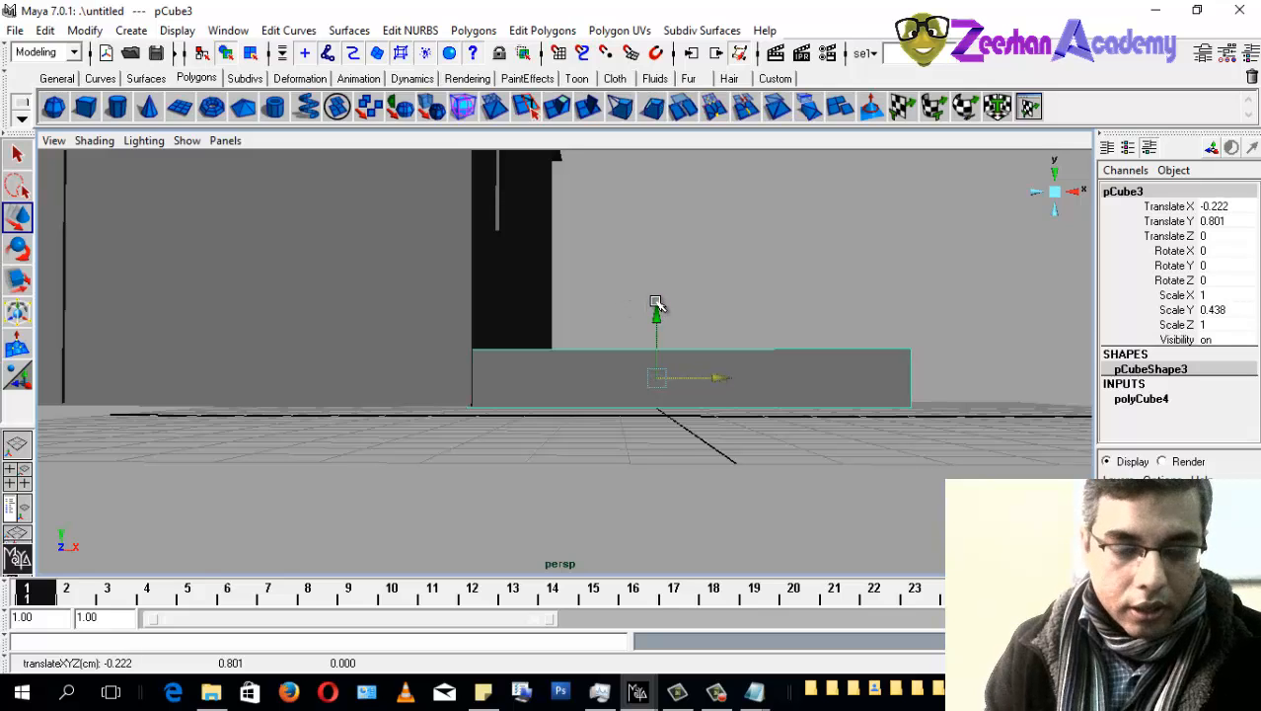
left_click_drag(657, 303, 658, 301)
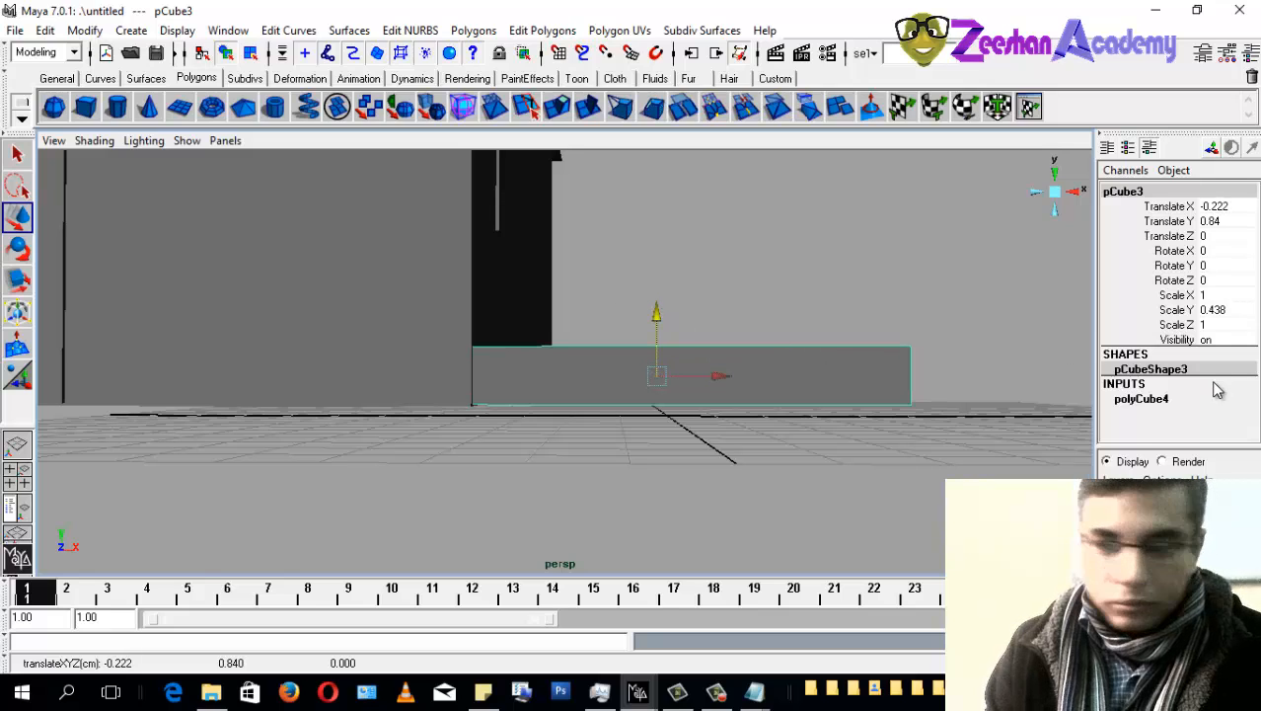
Step: Set the platform's input height to 1 and lower it to about 0.686 in Y
left_click(1149, 397)
left_click(1172, 427)
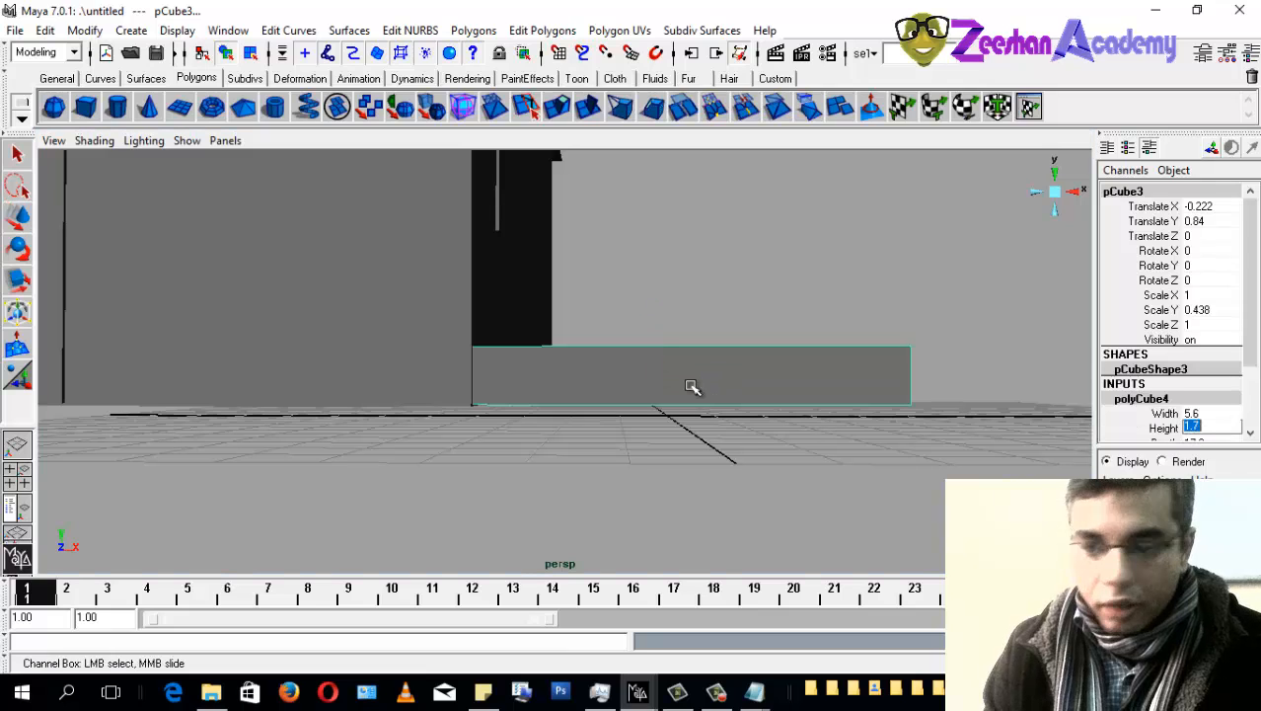
type("1")
key("Return")
key("w")
left_click_drag(562, 386, 785, 442, "alt")
middle_click_drag(425, 436, 686, 432, "alt")
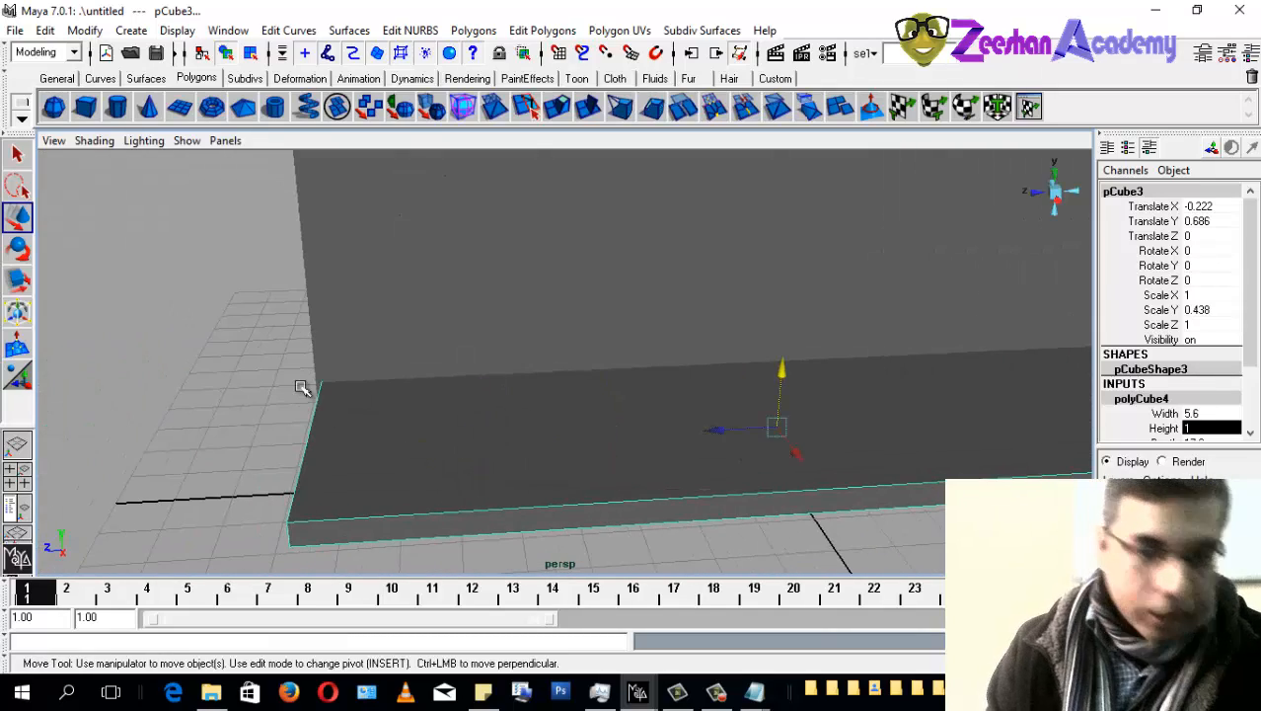
left_click_drag(487, 437, 355, 414, "alt")
left_click_drag(739, 437, 583, 450, "alt")
left_click_drag(342, 468, 513, 490, "alt")
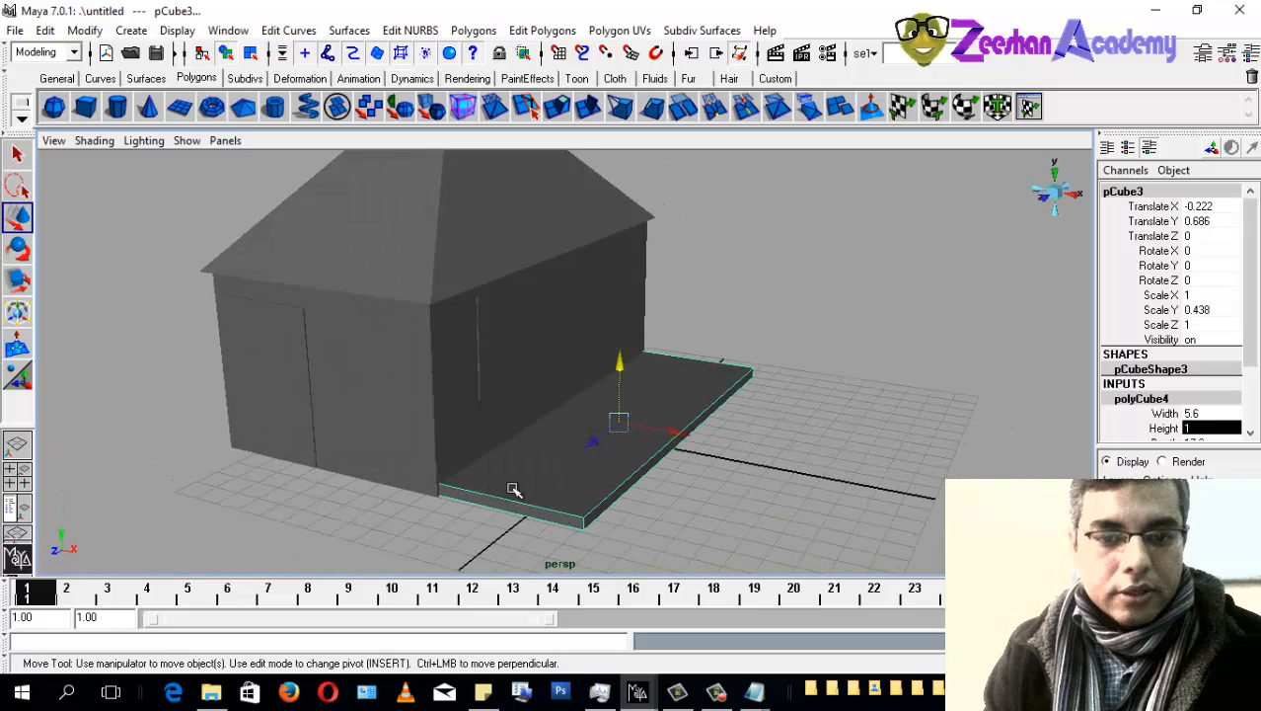
Step: Select the flat panel on the side wall and slide it along Z toward the far end of the wall
left_click(513, 369)
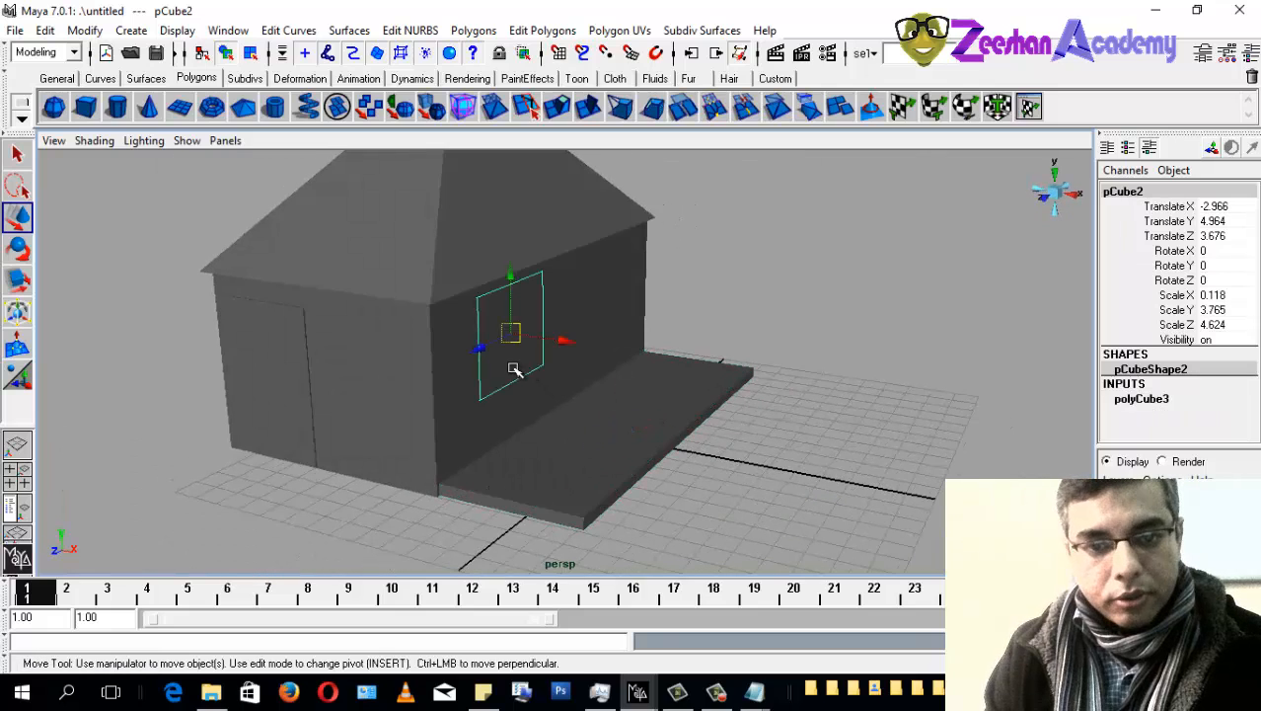
left_click_drag(398, 393, 361, 391, "alt")
left_click_drag(423, 332, 382, 345)
left_click_drag(449, 383, 512, 403, "alt")
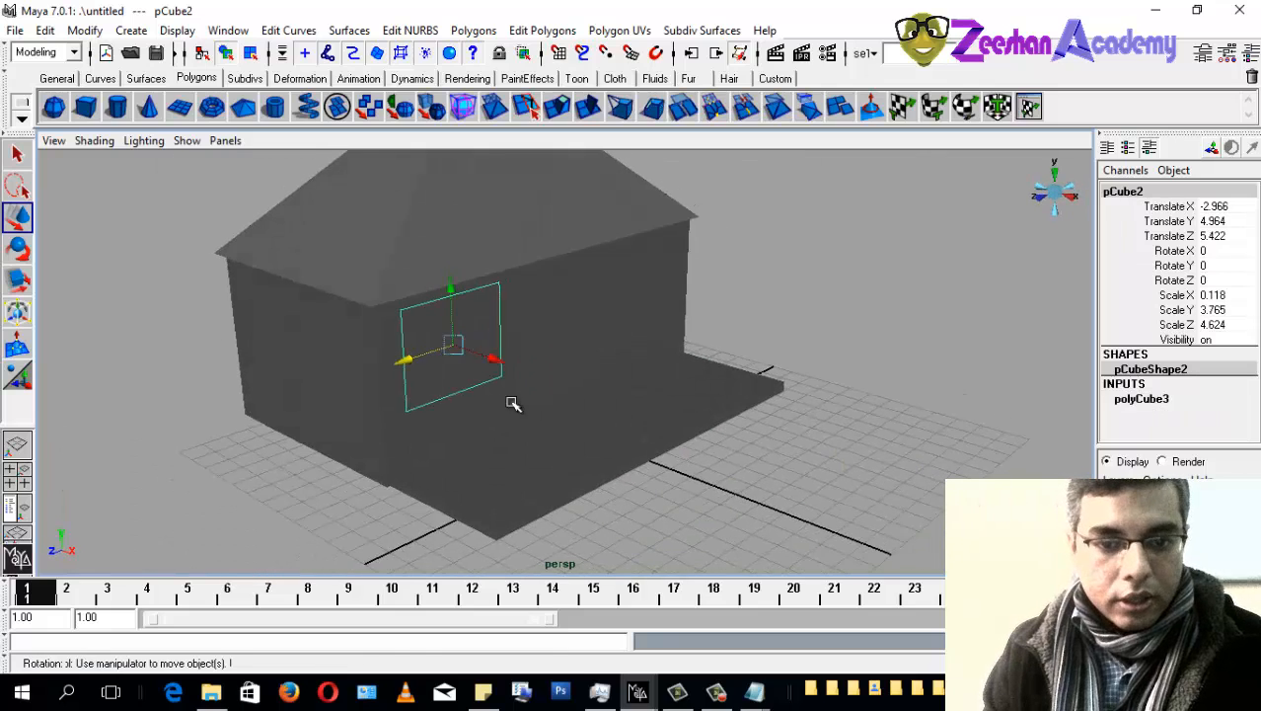
left_click(558, 330, "shift")
left_click(454, 375)
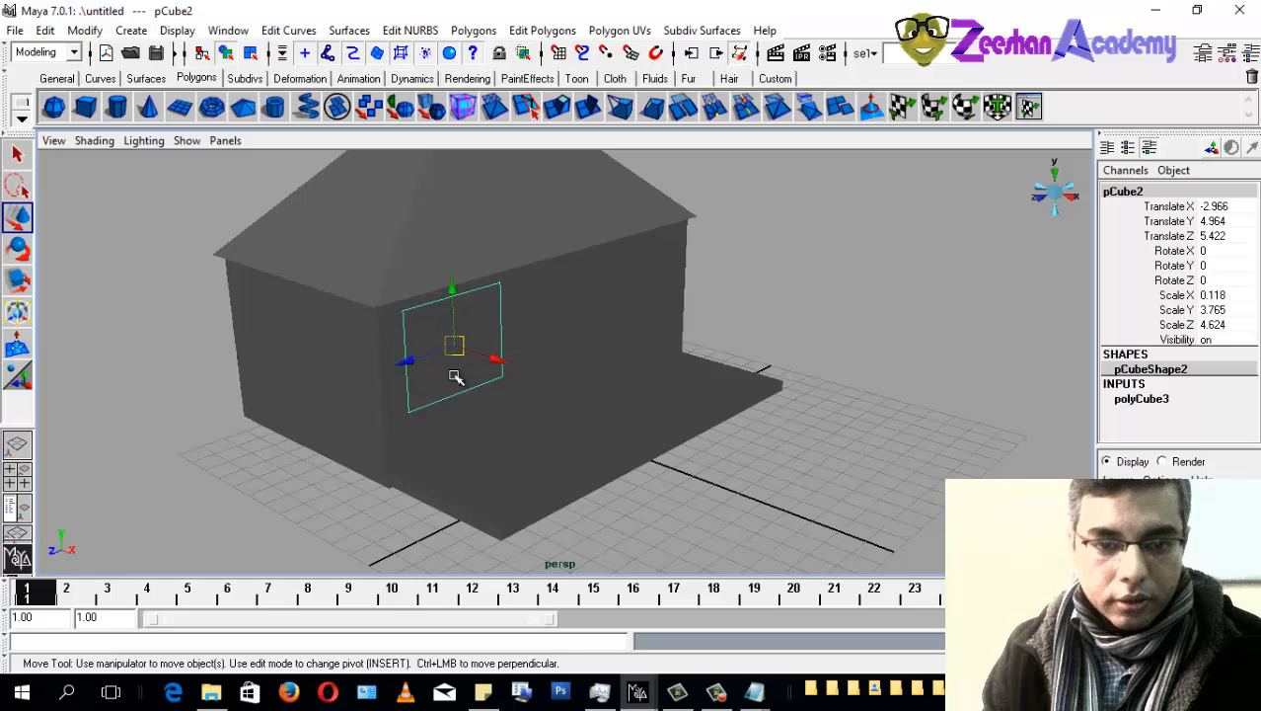
left_click_drag(413, 366, 603, 333)
Step: Select the platform and move it along X away from the hut
left_click(589, 459)
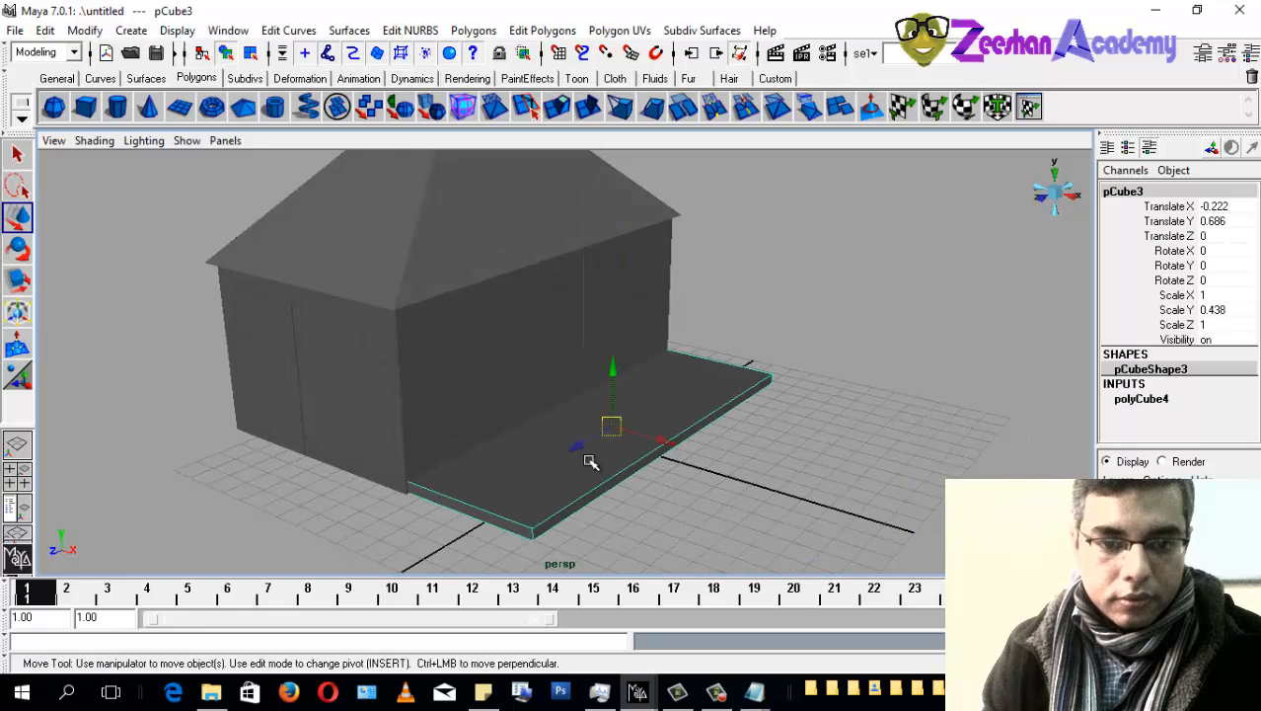
left_click_drag(590, 459, 499, 404, "alt")
left_click_drag(668, 438, 856, 456)
left_click_drag(602, 462, 477, 440, "alt")
Step: Duplicate the hut walls and move the copy to about 1.821 along X
left_click(426, 403)
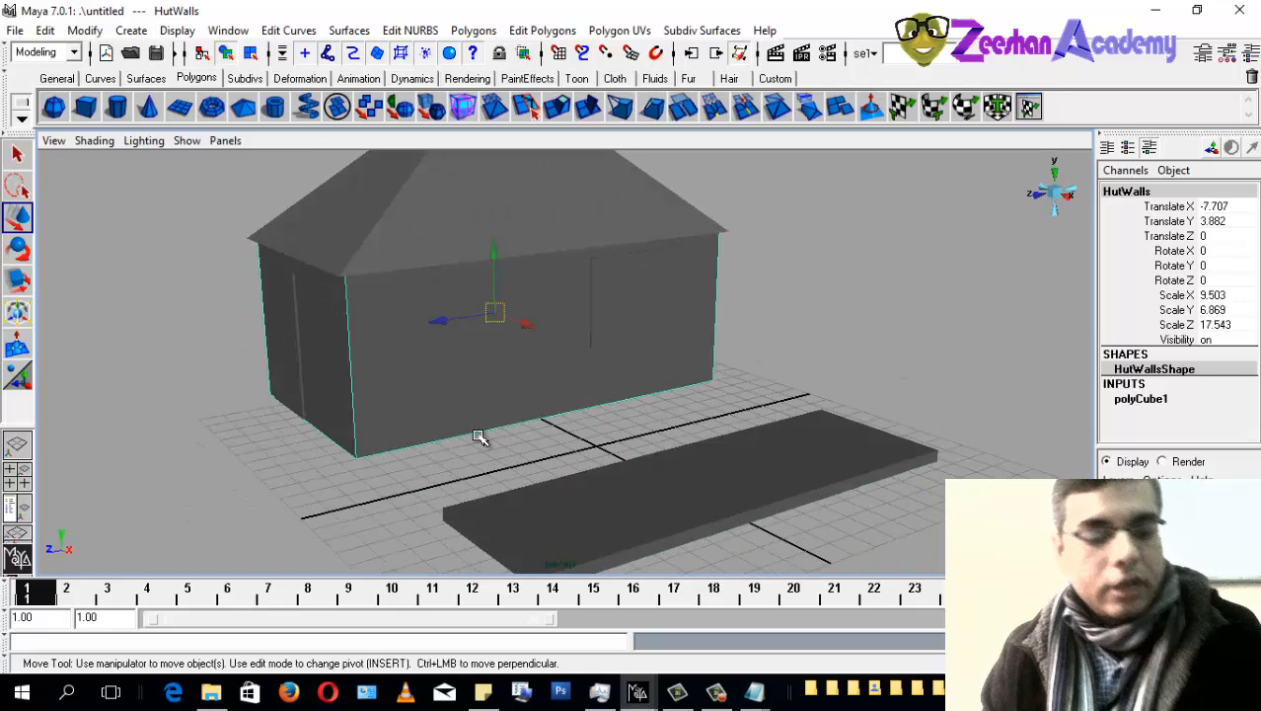
key("ctrl+d")
left_click_drag(515, 312, 659, 402)
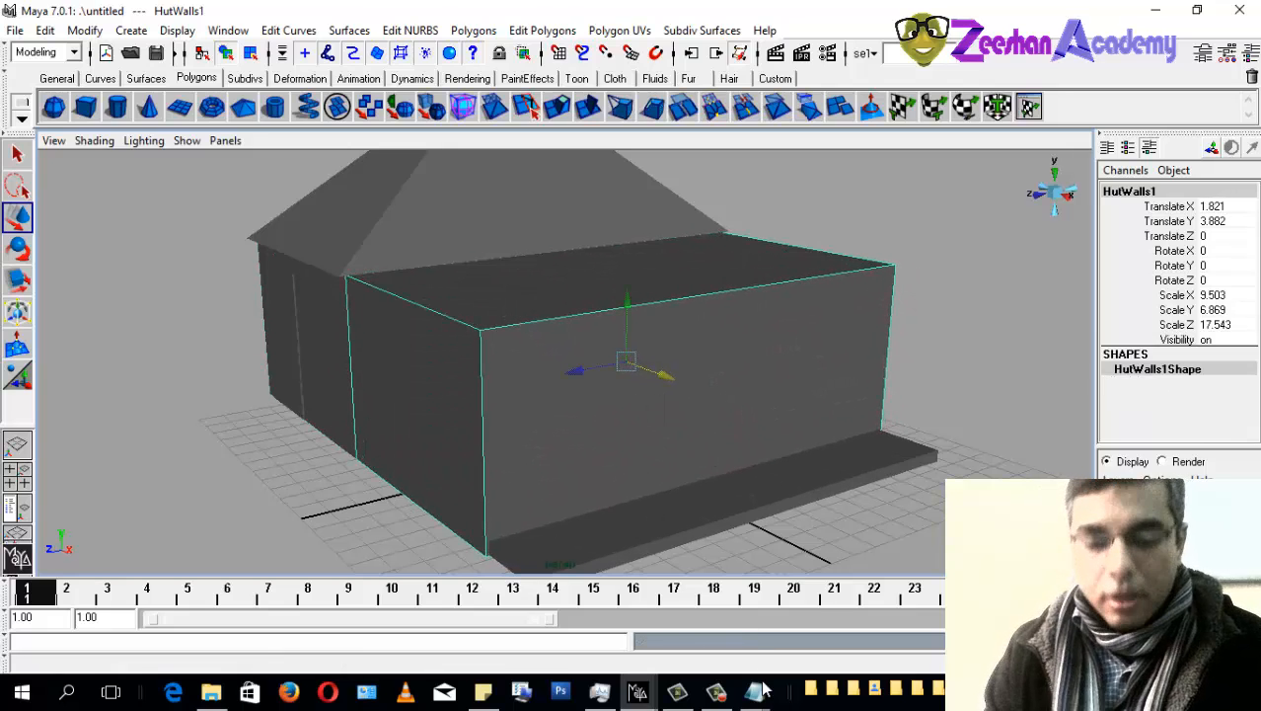
Step: Switch to the maya 03 notes in Notepad and read through the transform and camera tool shortcuts
mouse_move(754, 691)
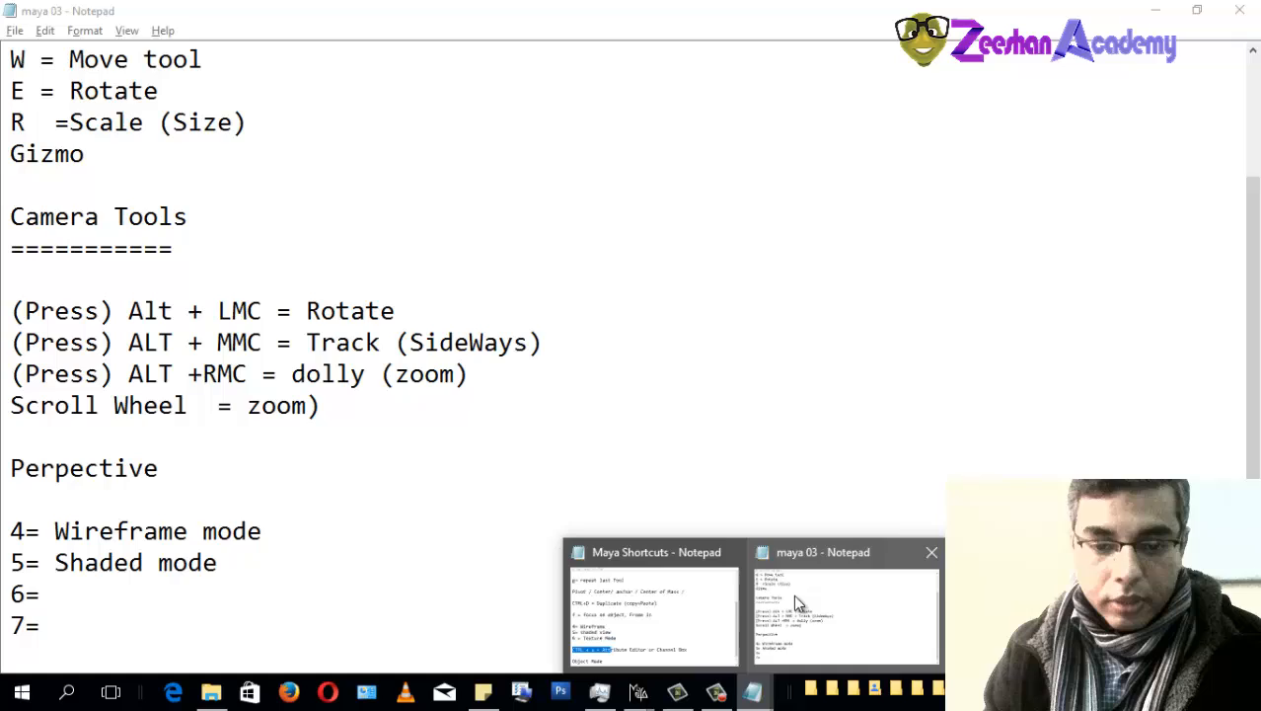
left_click(794, 595)
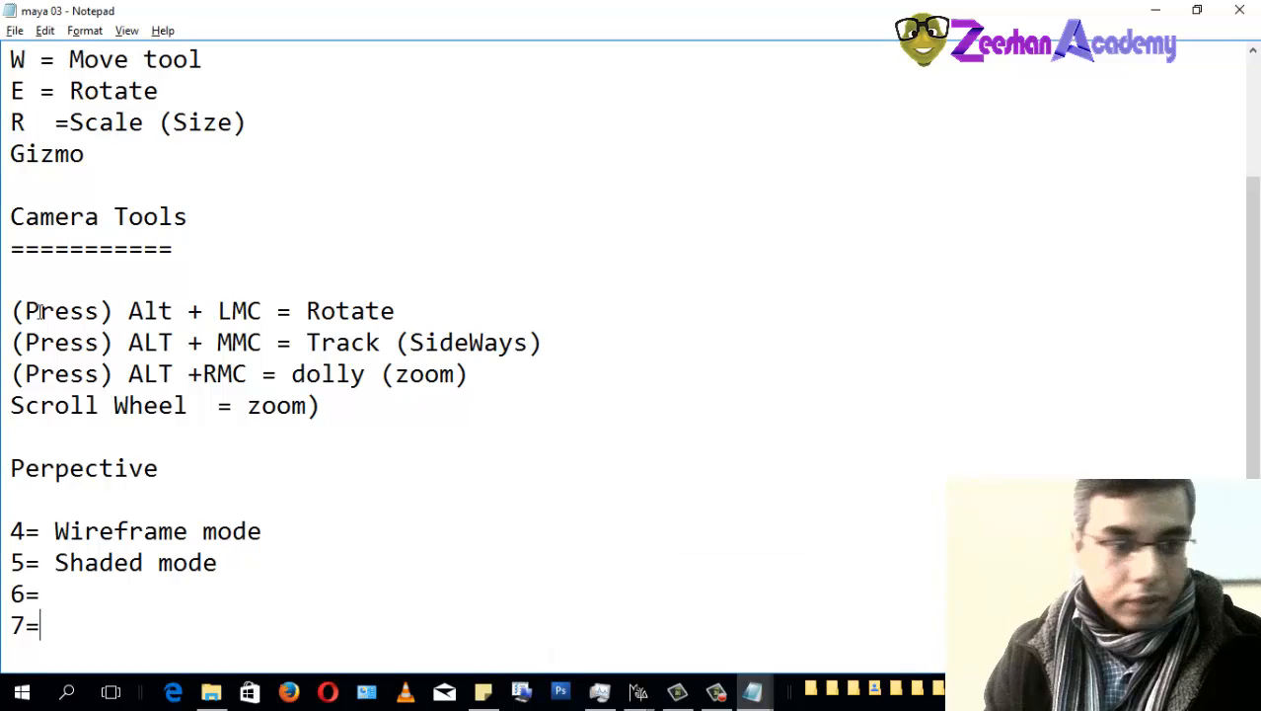
scroll(63, 316, "up", 2)
scroll(128, 347, "down", 2)
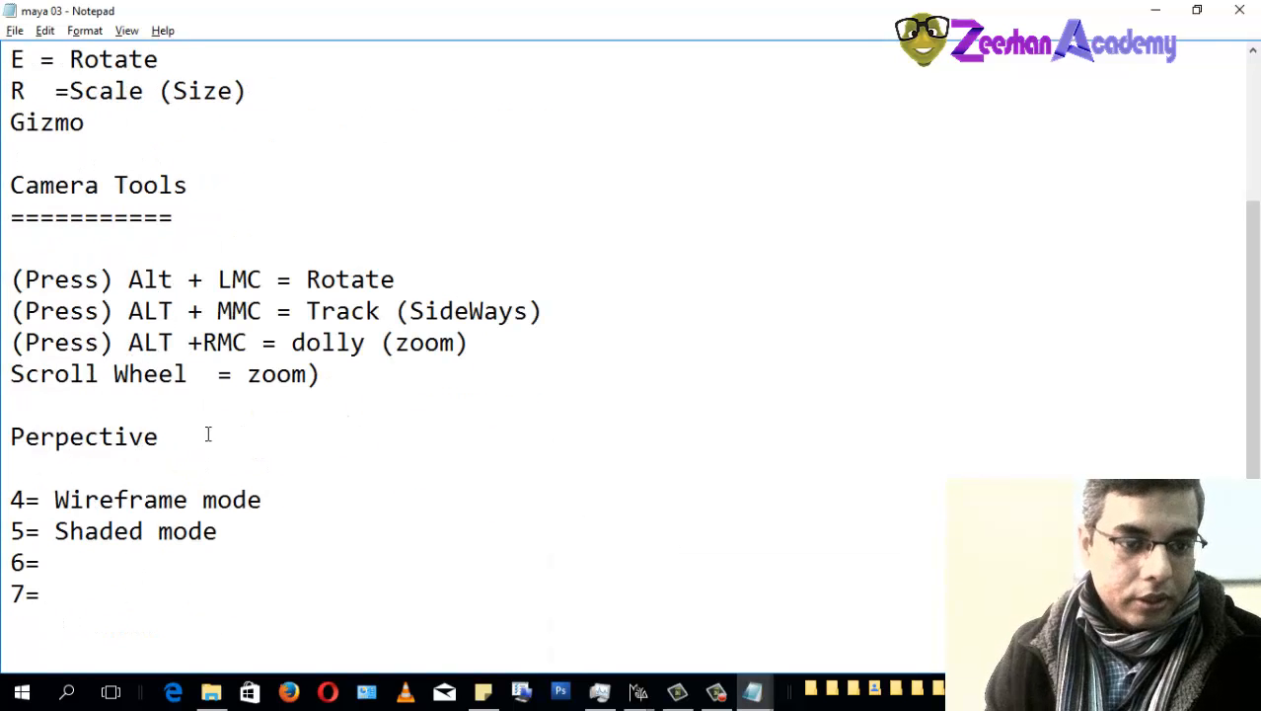
scroll(197, 434, "up", 2)
scroll(204, 394, "down", 2)
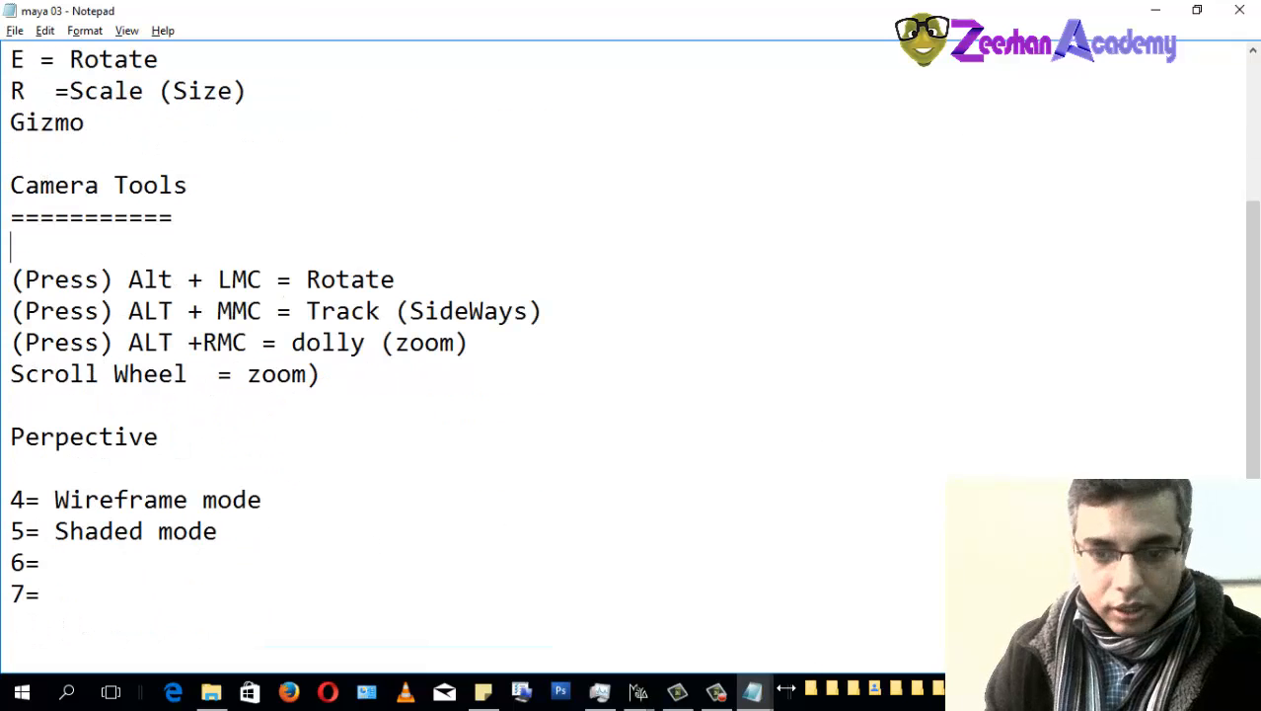
Step: Switch to the Maya Shortcuts notes in Notepad and review the listed shortcuts, including the duplicate and Attribute Editor entries
mouse_move(752, 691)
left_click(650, 605)
left_click(492, 549)
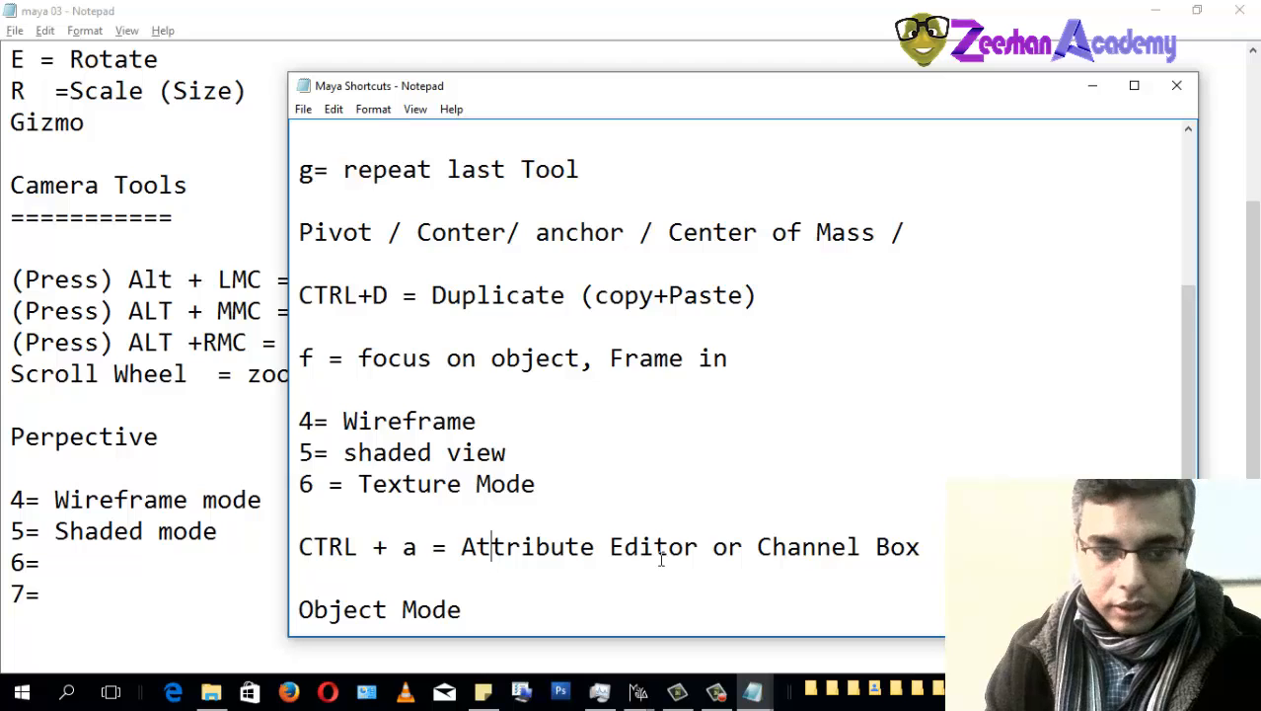
scroll(602, 540, "down", 1)
scroll(467, 390, "up", 3)
scroll(467, 398, "down", 3)
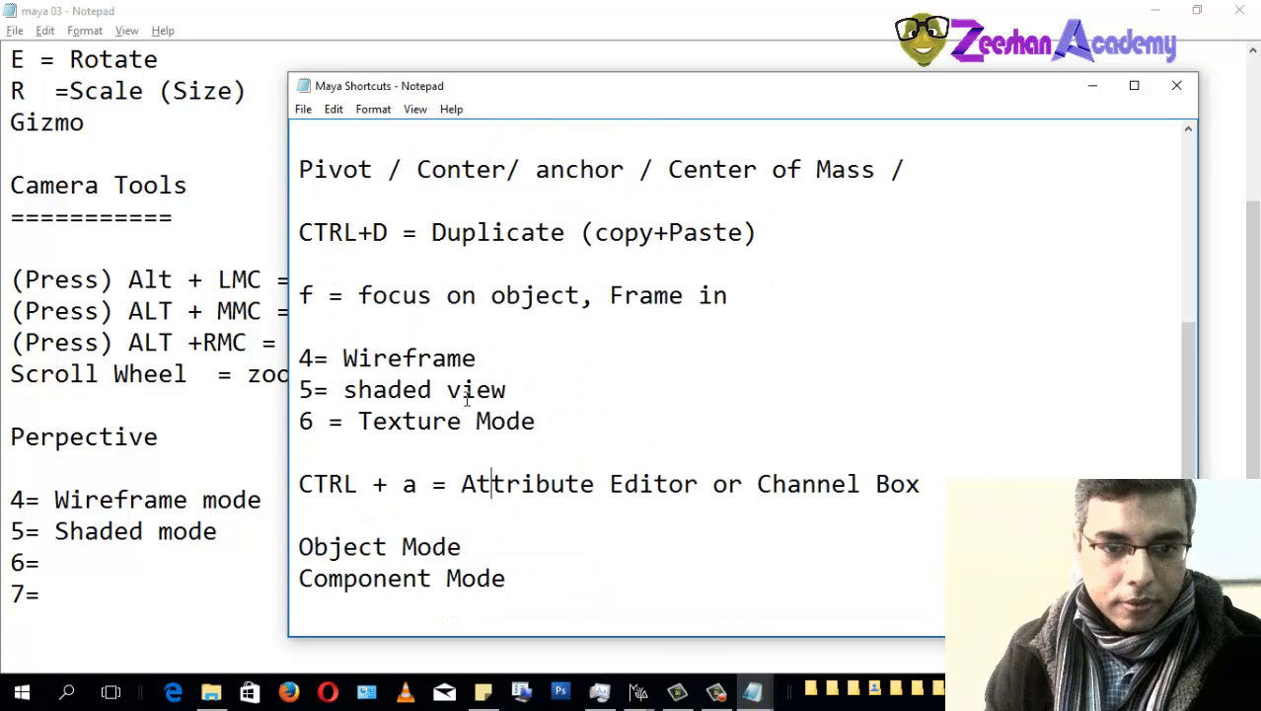
scroll(460, 417, "up", 3)
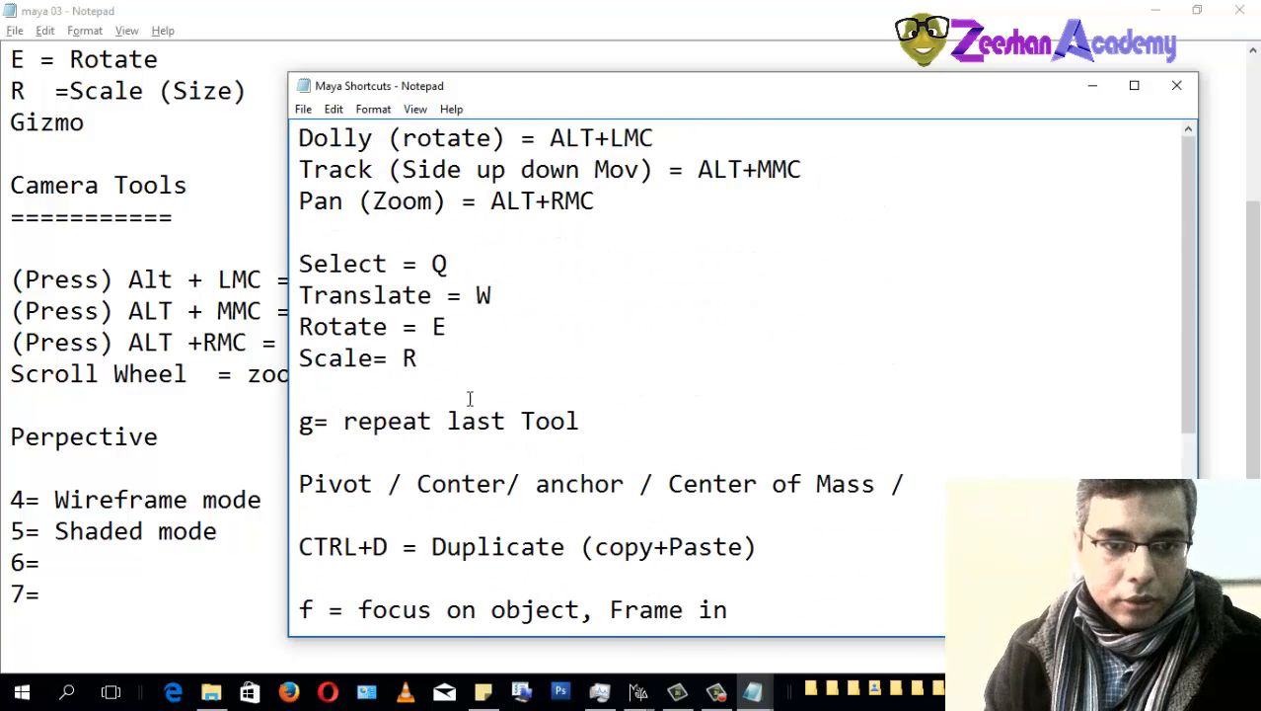
scroll(415, 513, "down", 3)
left_click_drag(301, 484, 919, 484)
left_click(713, 296)
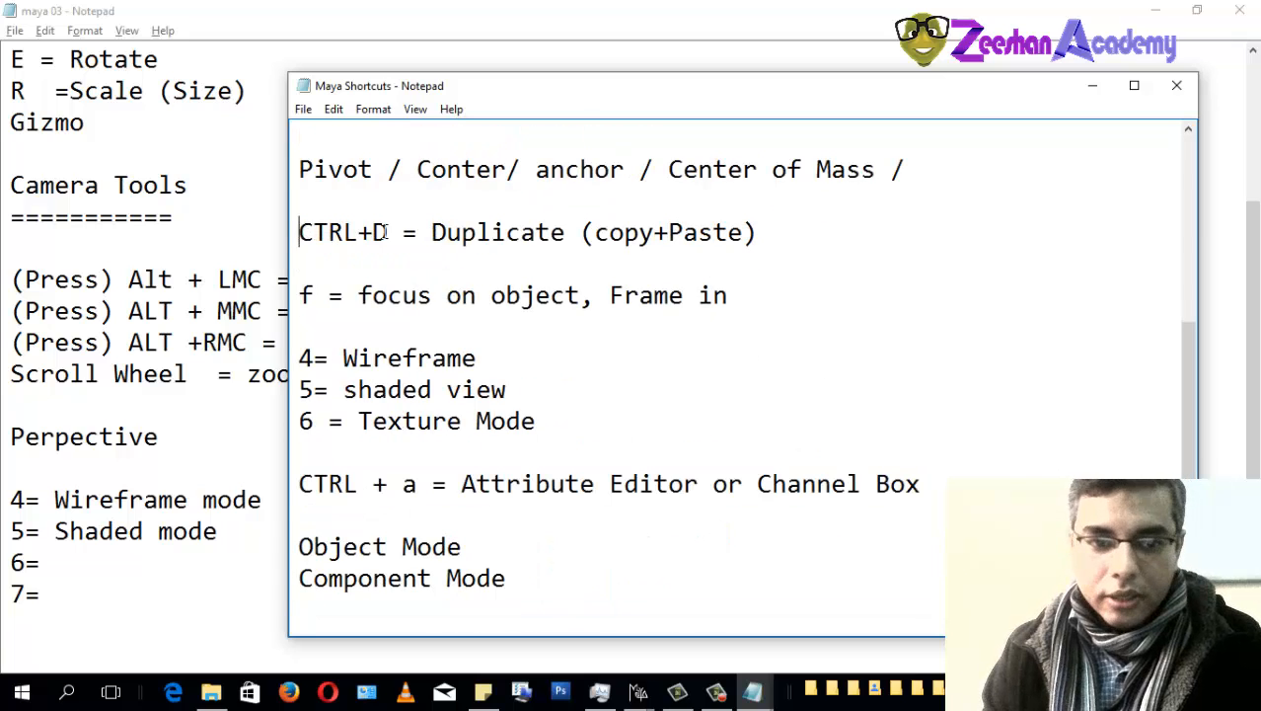
left_click_drag(300, 232, 910, 360)
Step: Put the maya 03 notes away, rewrite the duplicate entry in Maya Shortcuts as CTRL+d, and return to Maya
left_click(176, 218)
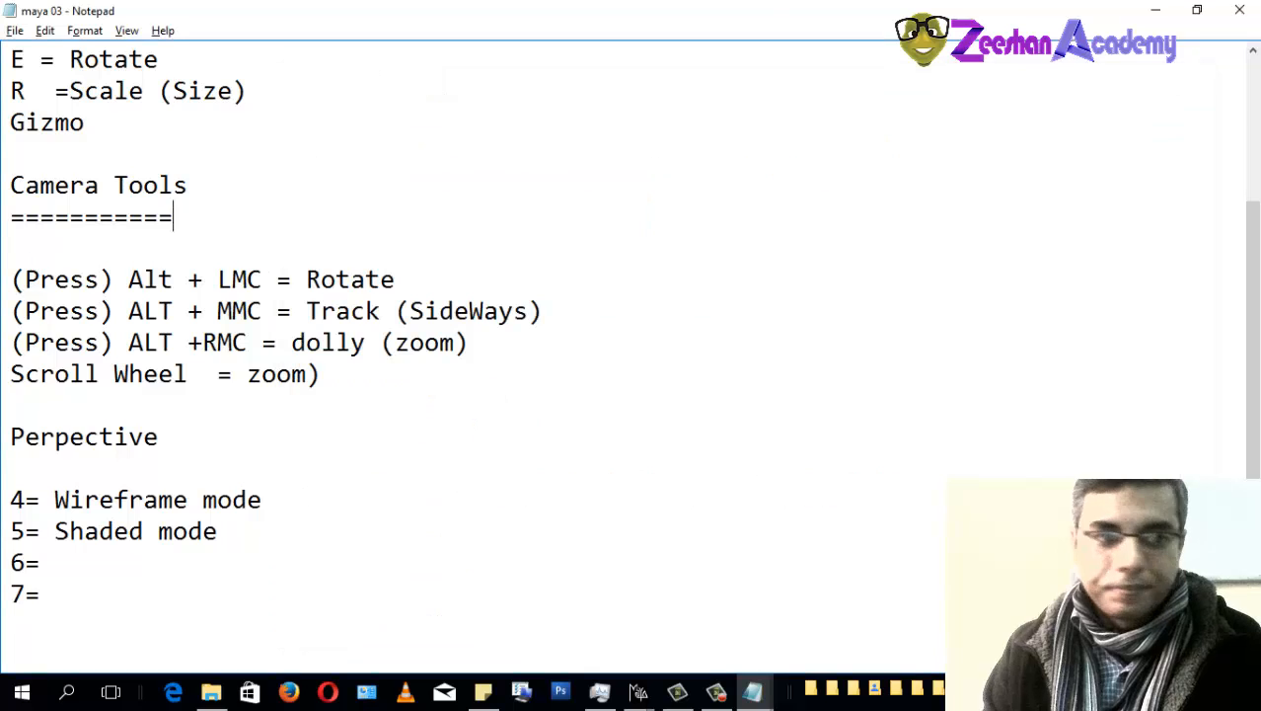
left_click(1227, 12)
left_click(756, 393)
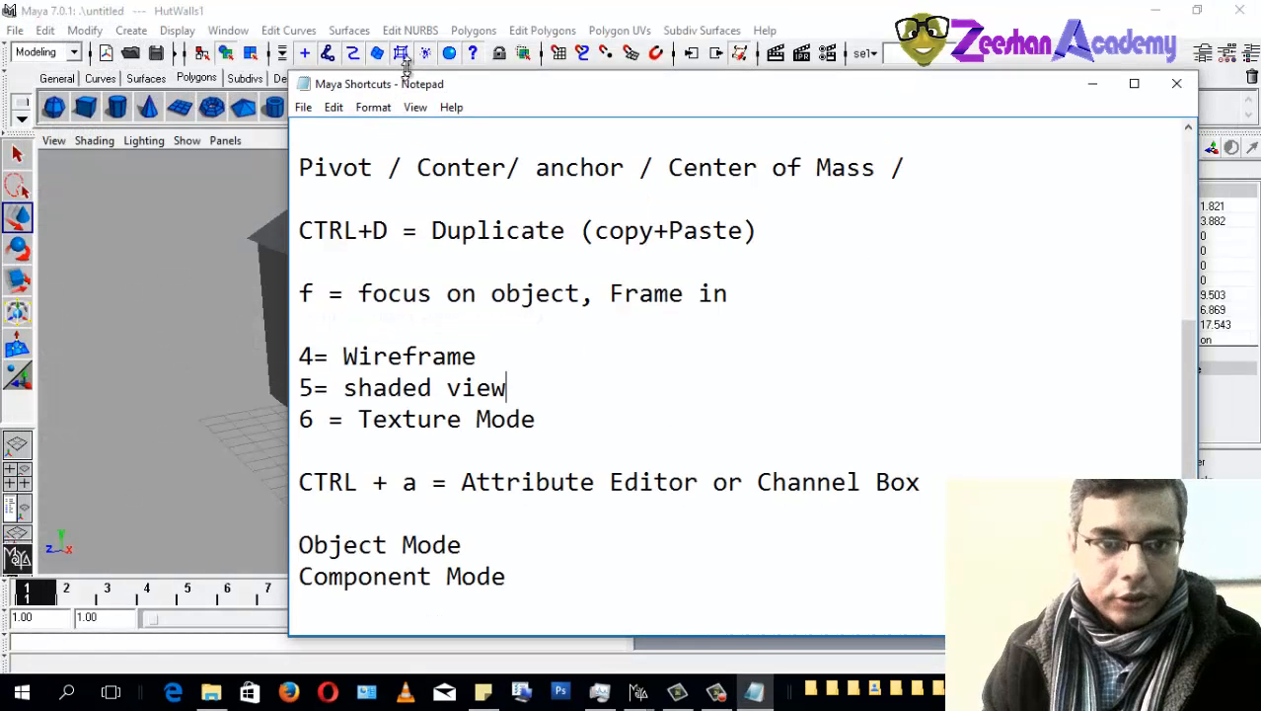
left_click_drag(420, 83, 421, 10)
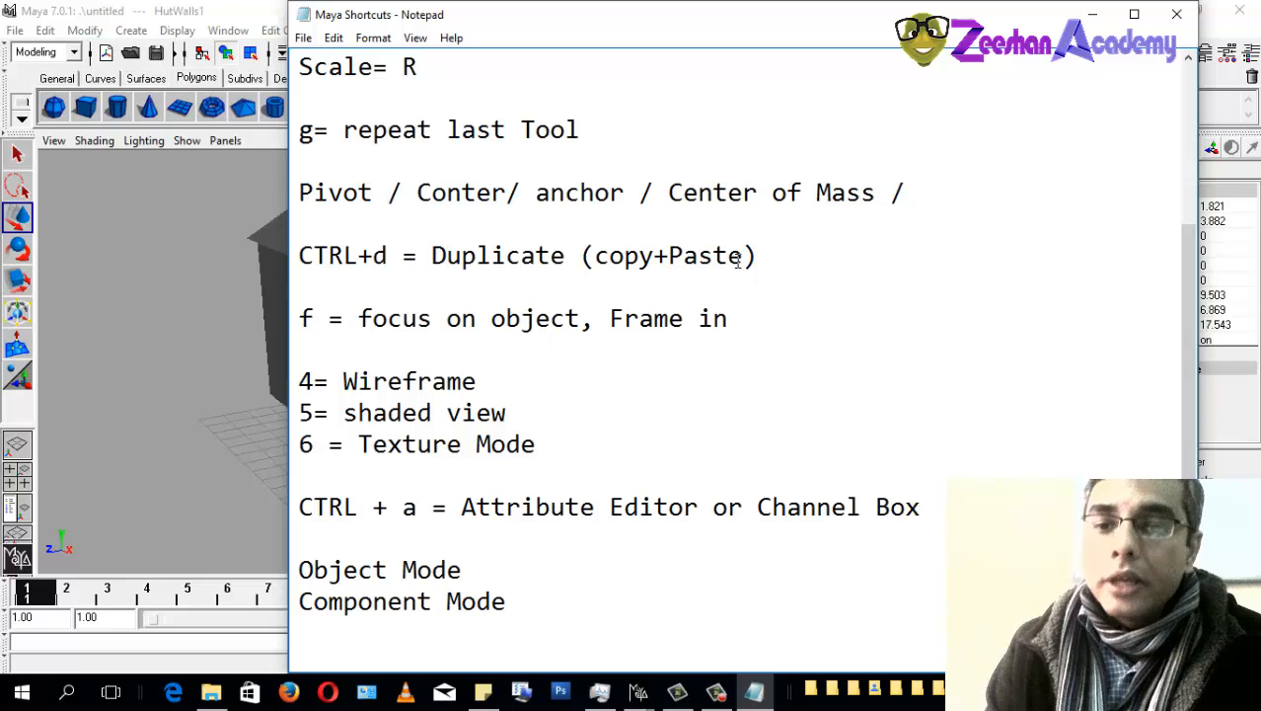
left_click_drag(738, 258, 598, 263)
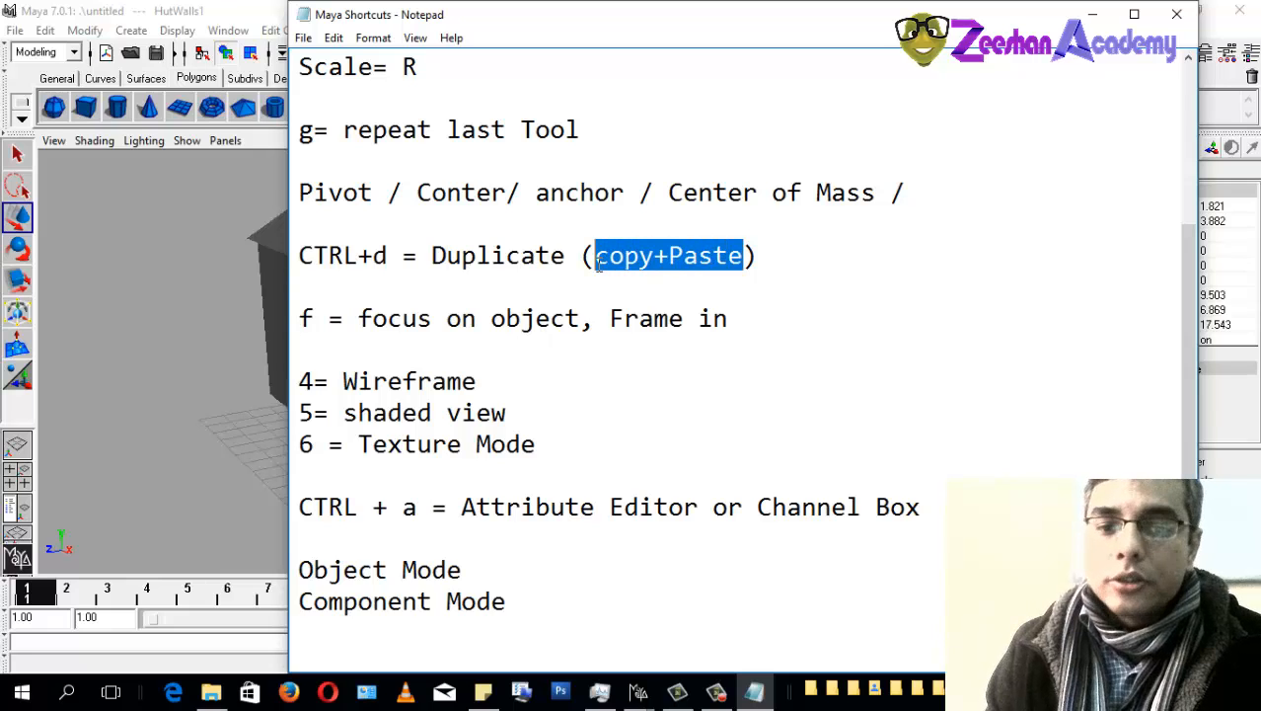
left_click(210, 8)
left_click_drag(339, 542, 409, 532, "alt")
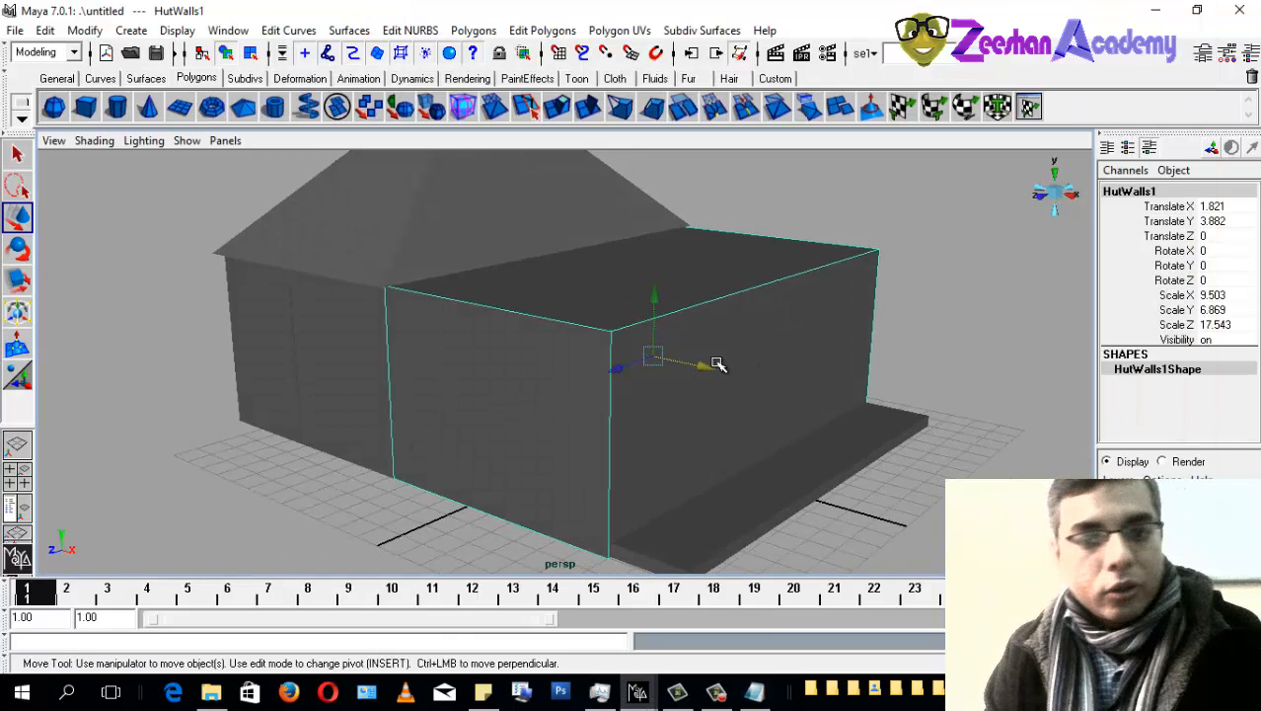
Step: Scale the hut walls copy to about 7.195 along Z and move it to about 5.047 along Z
left_click_drag(718, 365, 349, 391, "alt")
key("r")
key("w")
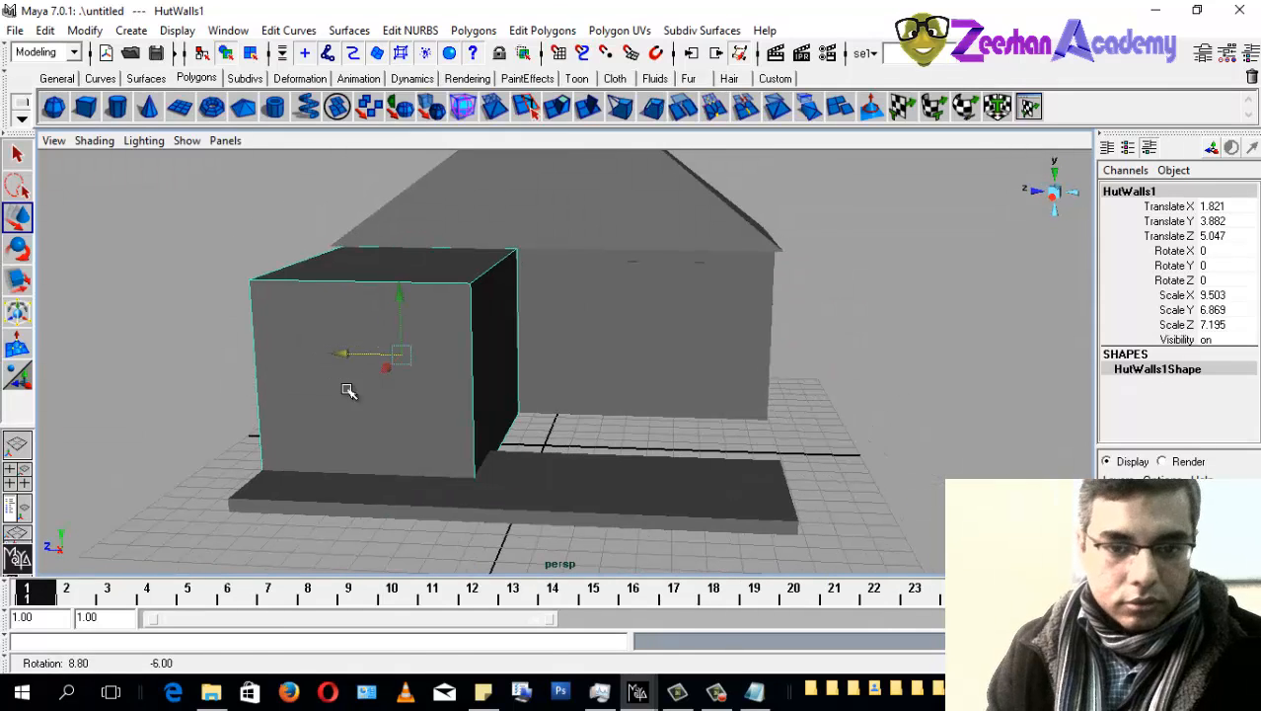
left_click_drag(622, 385, 622, 385)
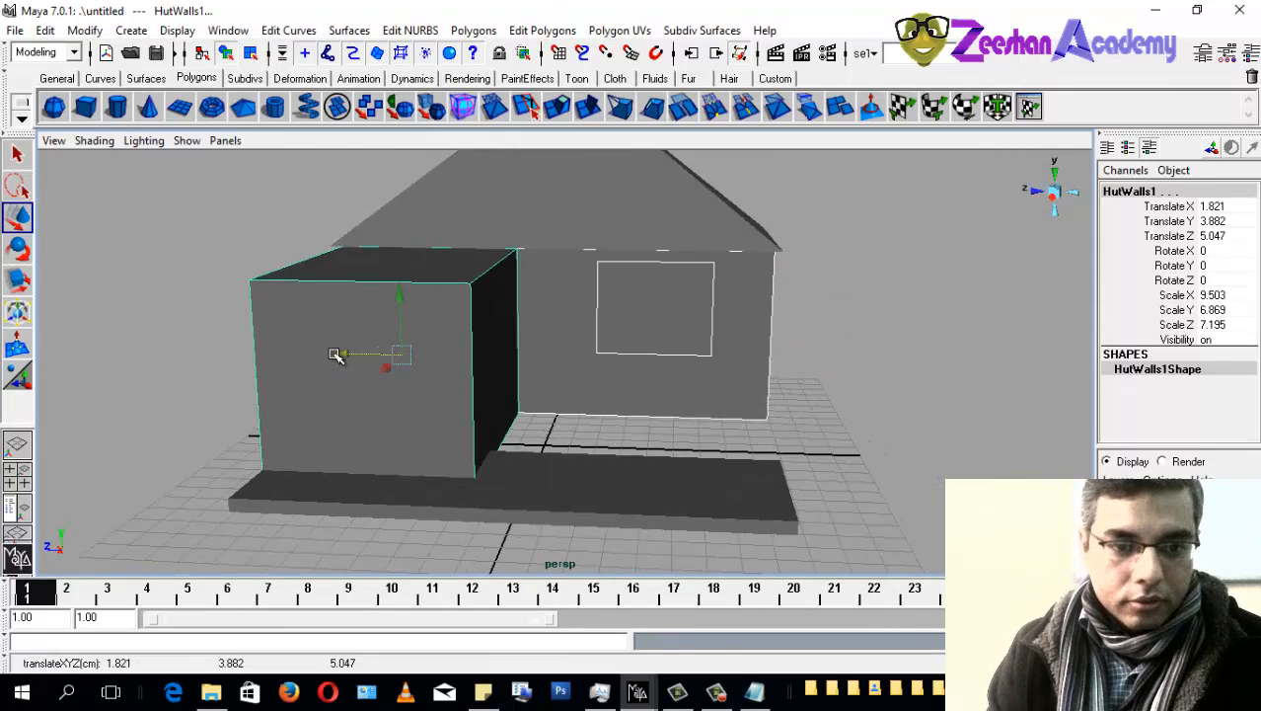
left_click_drag(335, 356, 506, 353)
key("ctrl+z")
Step: Shift the wall extension to the opposite end of the hut and place the window panel at about 5.435 along Z
left_click(709, 351)
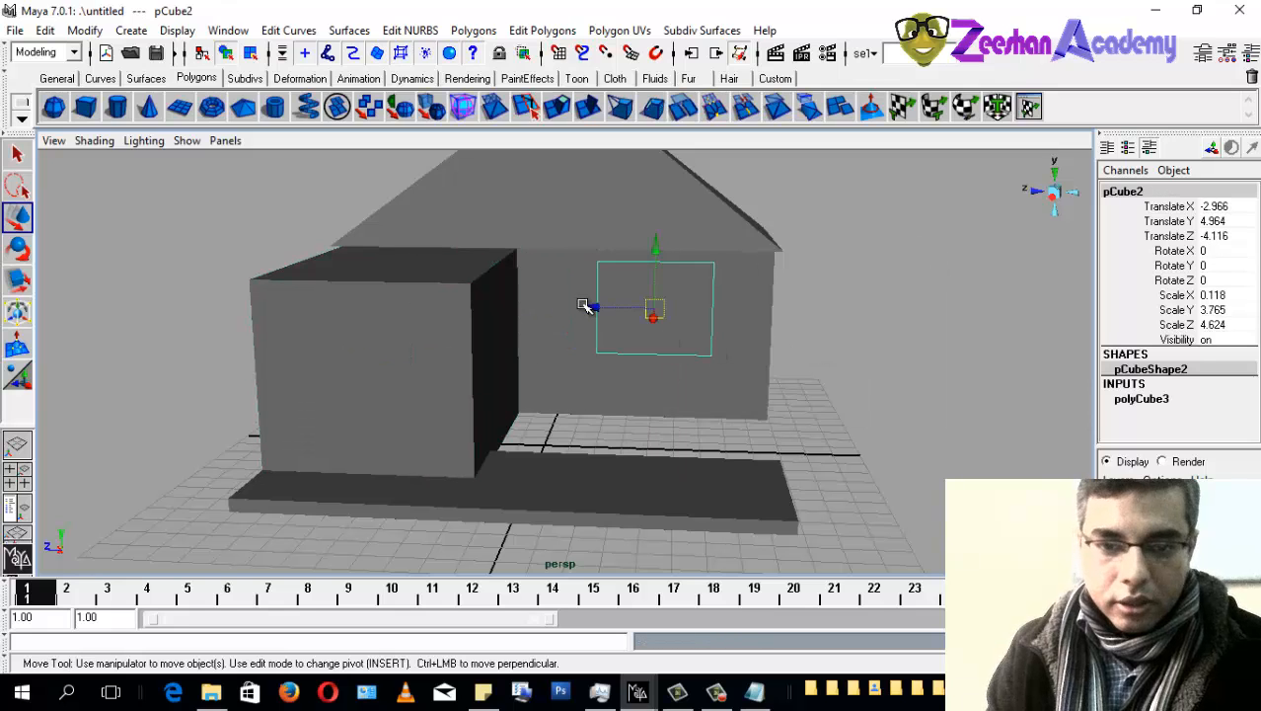
left_click_drag(584, 306, 521, 366)
left_click(290, 392)
left_click(360, 352)
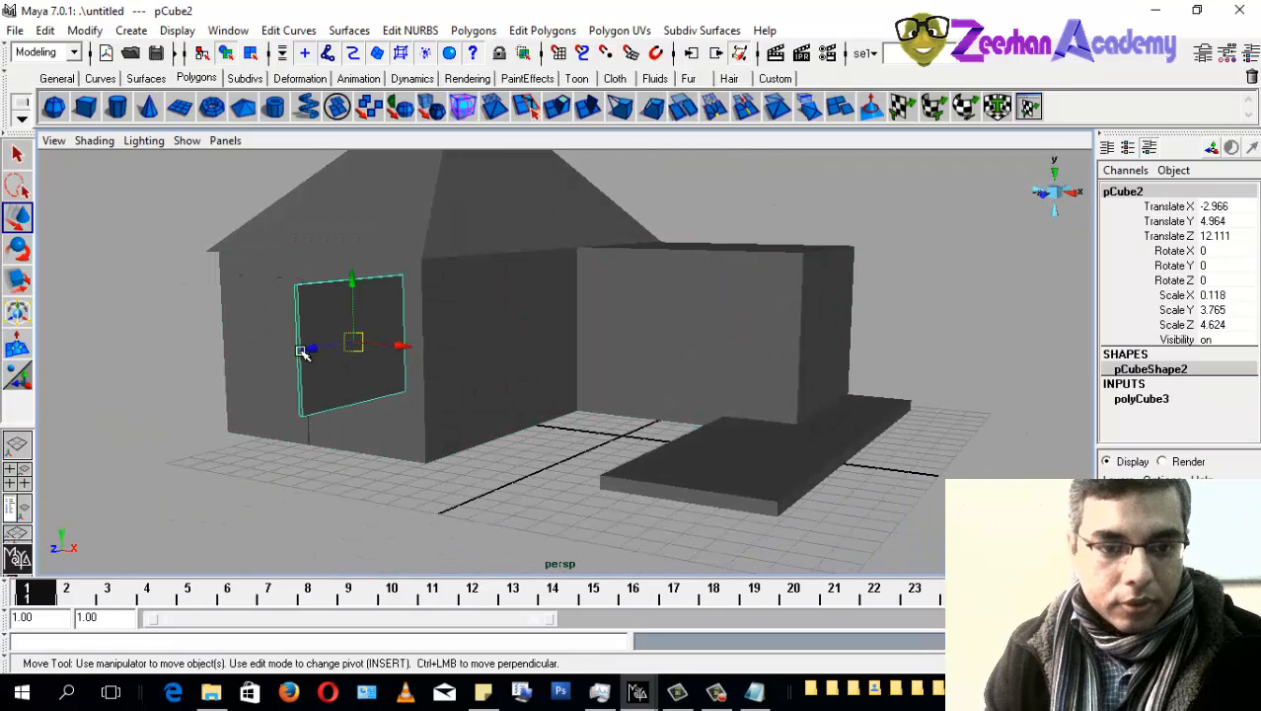
left_click_drag(303, 353, 442, 318)
right_click_drag(442, 318, 568, 395, "alt")
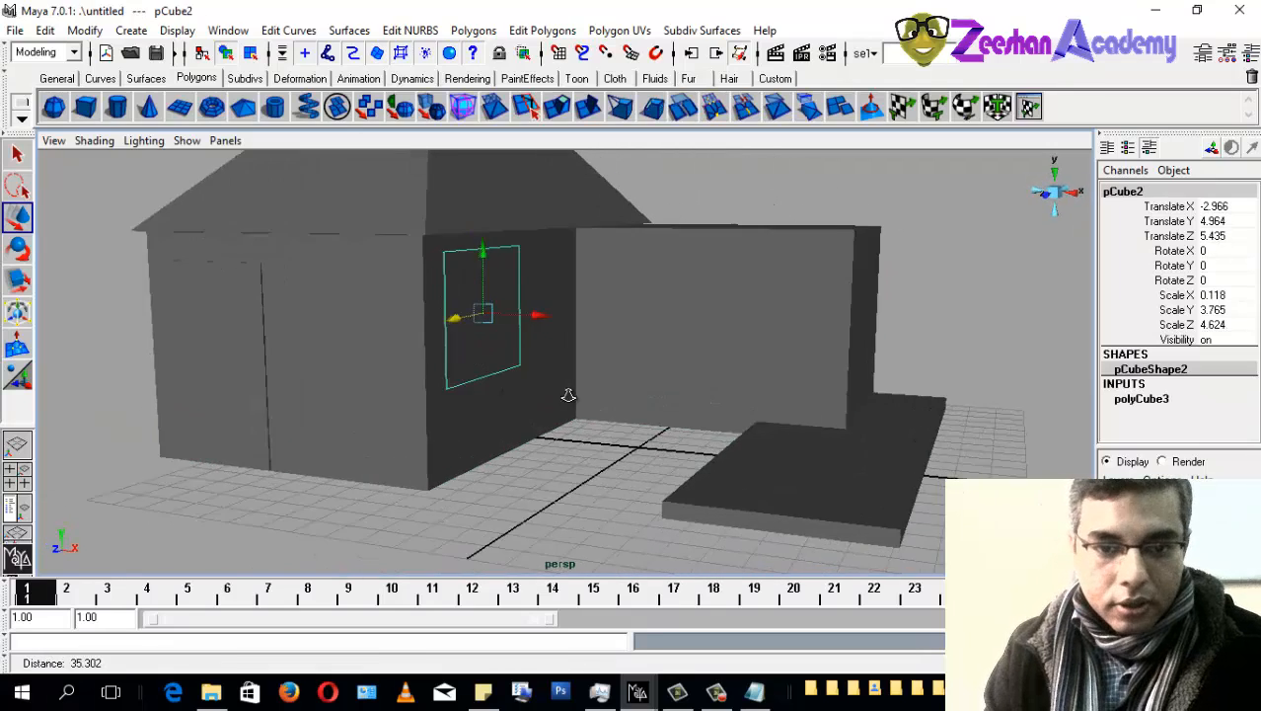
Step: Move the platform in against the main hut wall, at about -0.283 along X
left_click_drag(568, 395, 518, 400, "alt")
left_click(732, 515)
right_click_drag(732, 515, 671, 515, "alt")
left_click_drag(670, 515, 676, 538, "alt")
left_click_drag(786, 455, 483, 422)
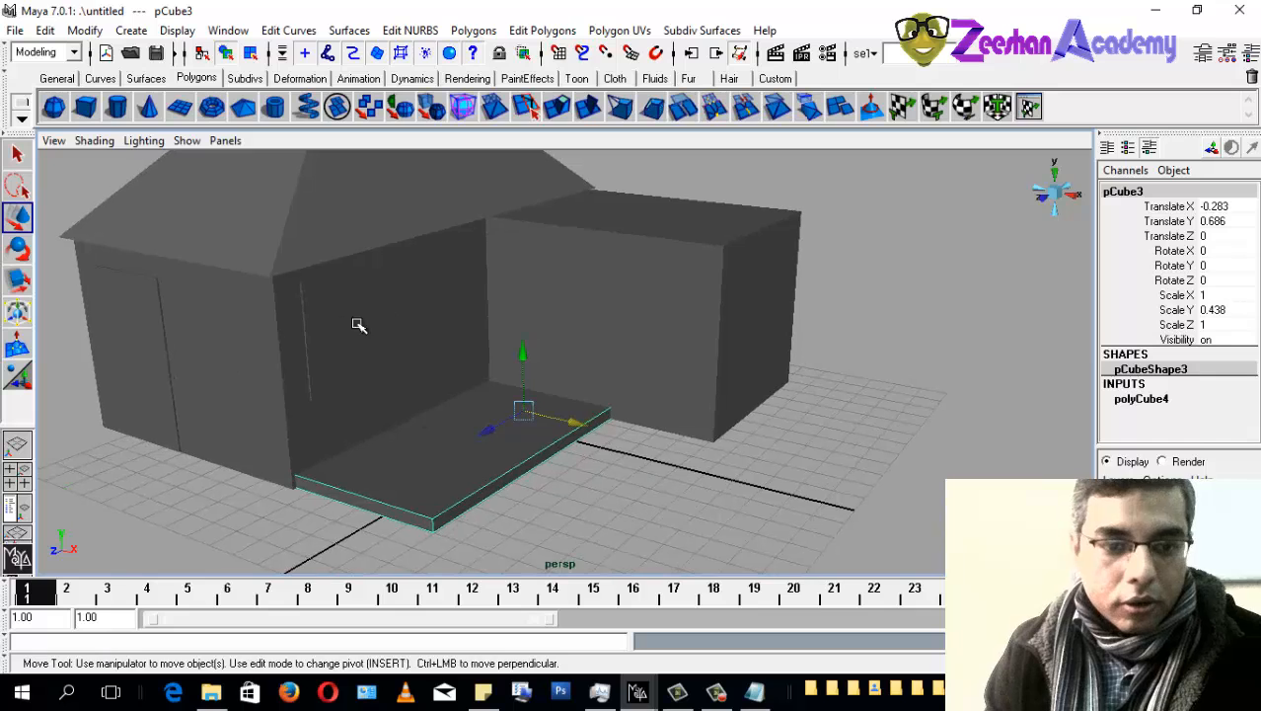
Step: Duplicate the door and place the copy on the extension's front wall at about X 4.449, Y 3.983, Z -1.318
left_click(158, 329)
left_click_drag(158, 331, 261, 330, "alt")
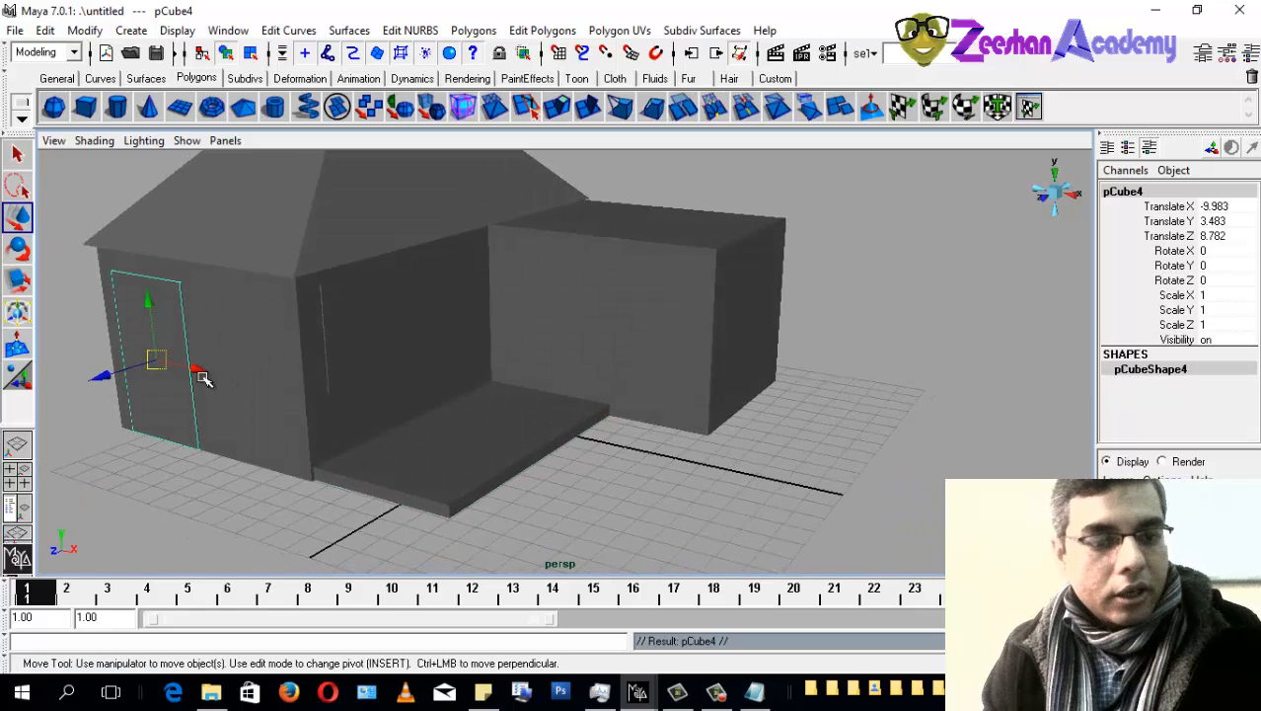
left_click_drag(202, 378, 586, 451)
left_click_drag(493, 464, 654, 358)
right_click_drag(653, 358, 743, 366, "alt")
left_click_drag(744, 366, 693, 390, "alt")
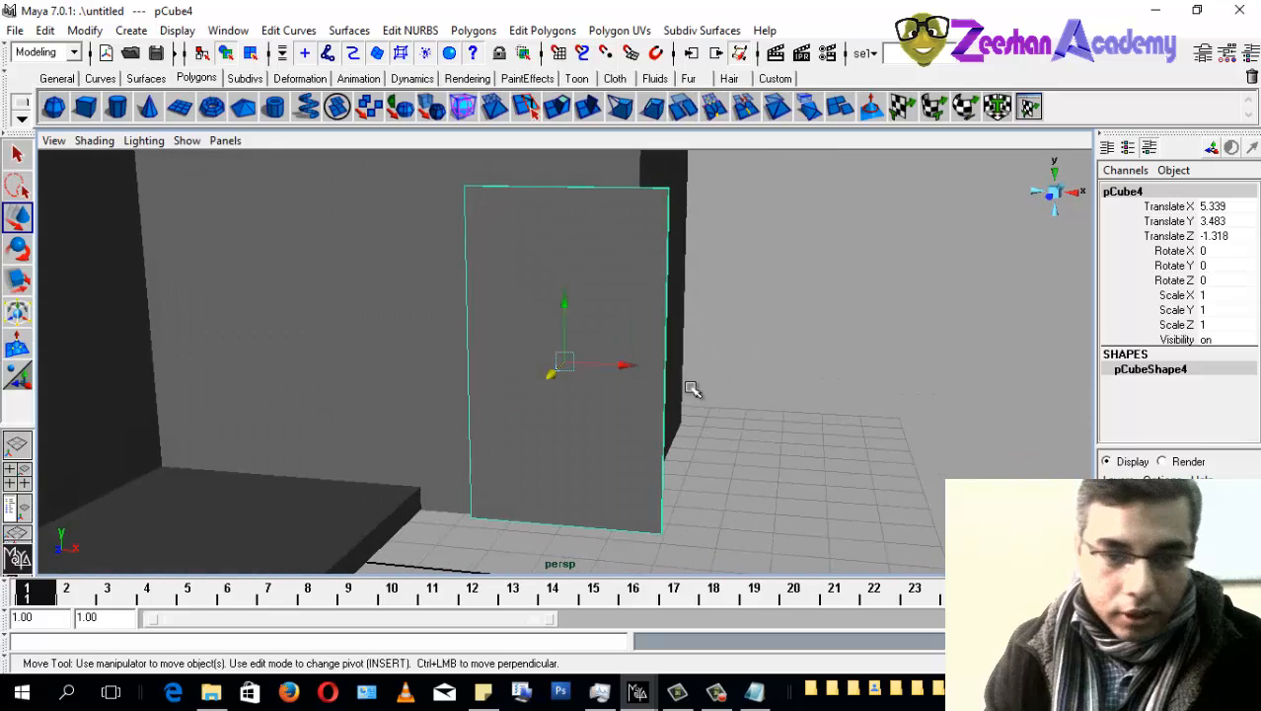
left_click_drag(625, 364, 533, 377)
left_click_drag(513, 300, 442, 376)
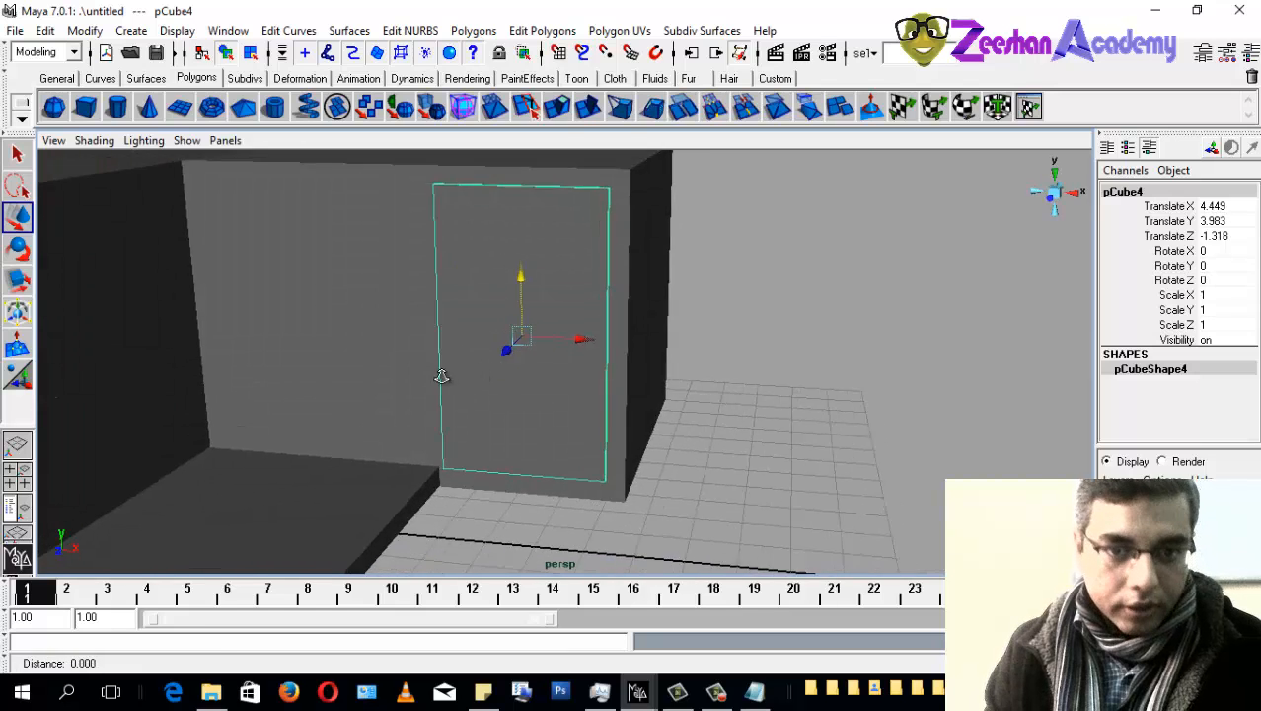
Step: Duplicate the window panel, move the copy to about X -0.311, Z -0.54, and turn it roughly a quarter turn about Y
right_click_drag(442, 376, 389, 398, "alt")
left_click_drag(389, 399, 350, 299, "alt")
left_click(319, 316)
left_click_drag(309, 343, 430, 369, "alt")
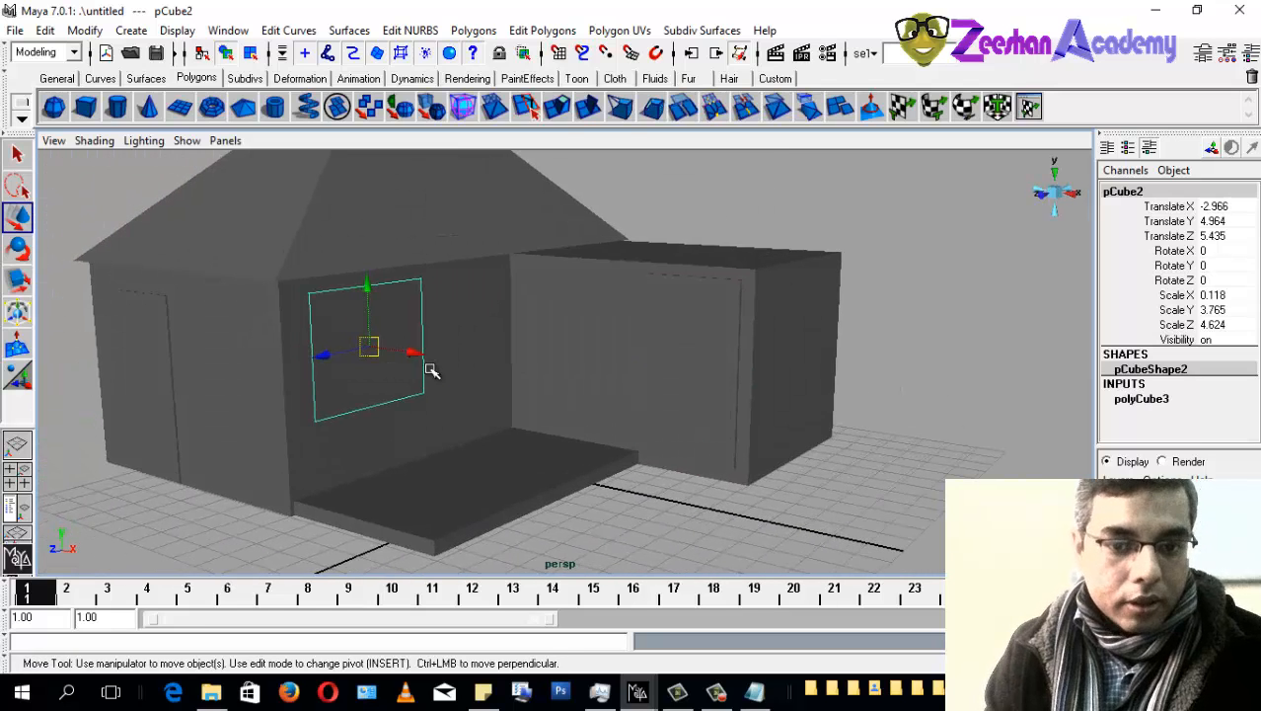
key("ctrl+d")
left_click_drag(330, 356, 384, 492)
key("e")
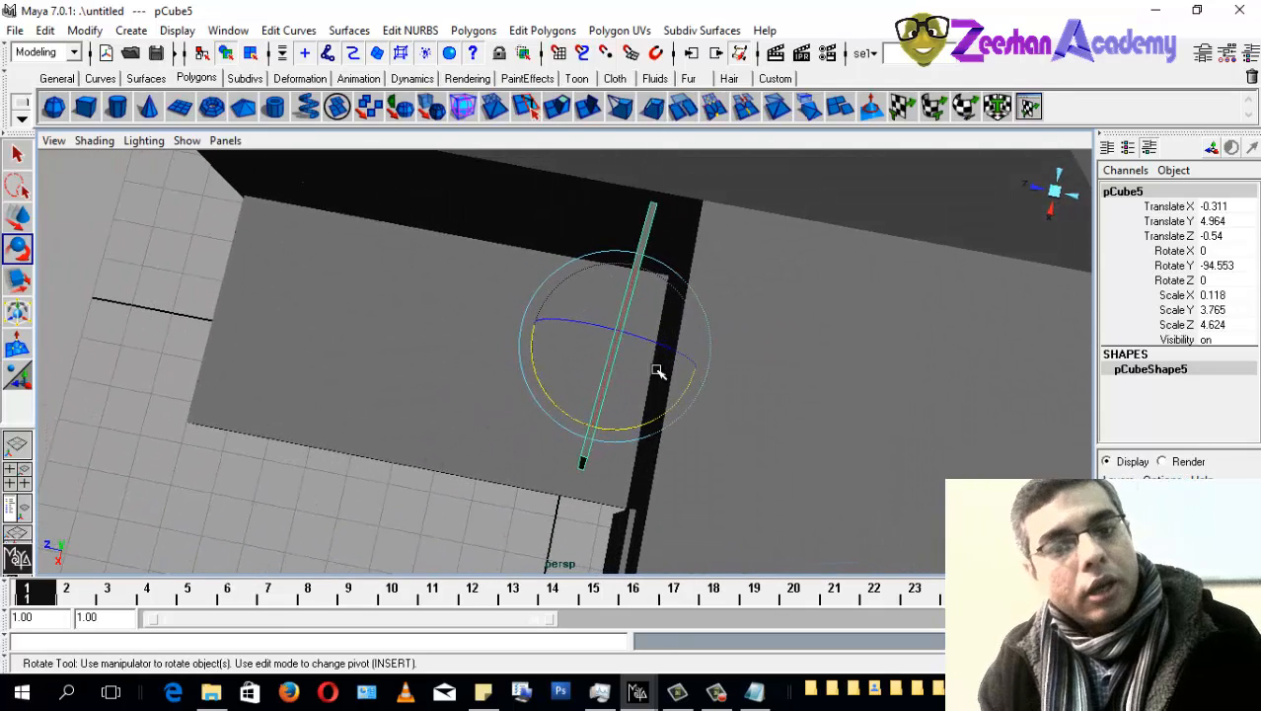
Step: Set the window copy's Rotate Y to -90 and move it against the extension wall at about Z -1.517
left_click(1221, 253)
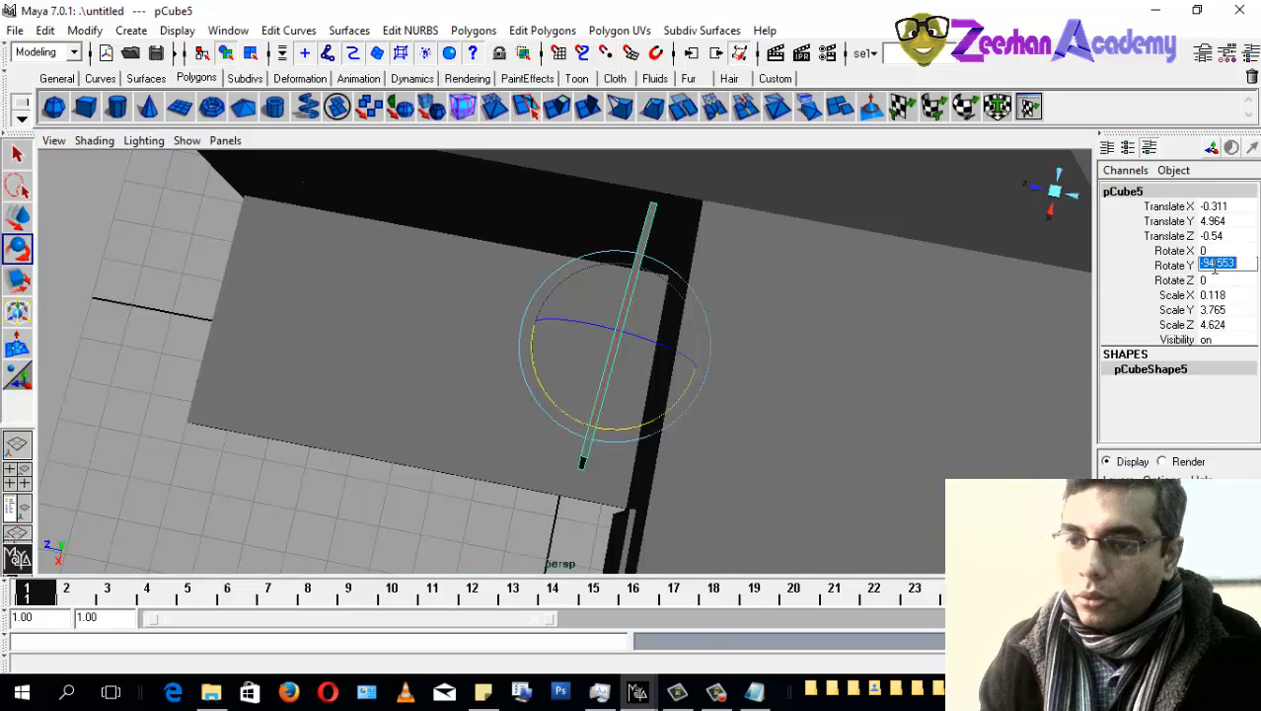
left_click_drag(494, 375, 526, 282, "alt")
double_click(1240, 264)
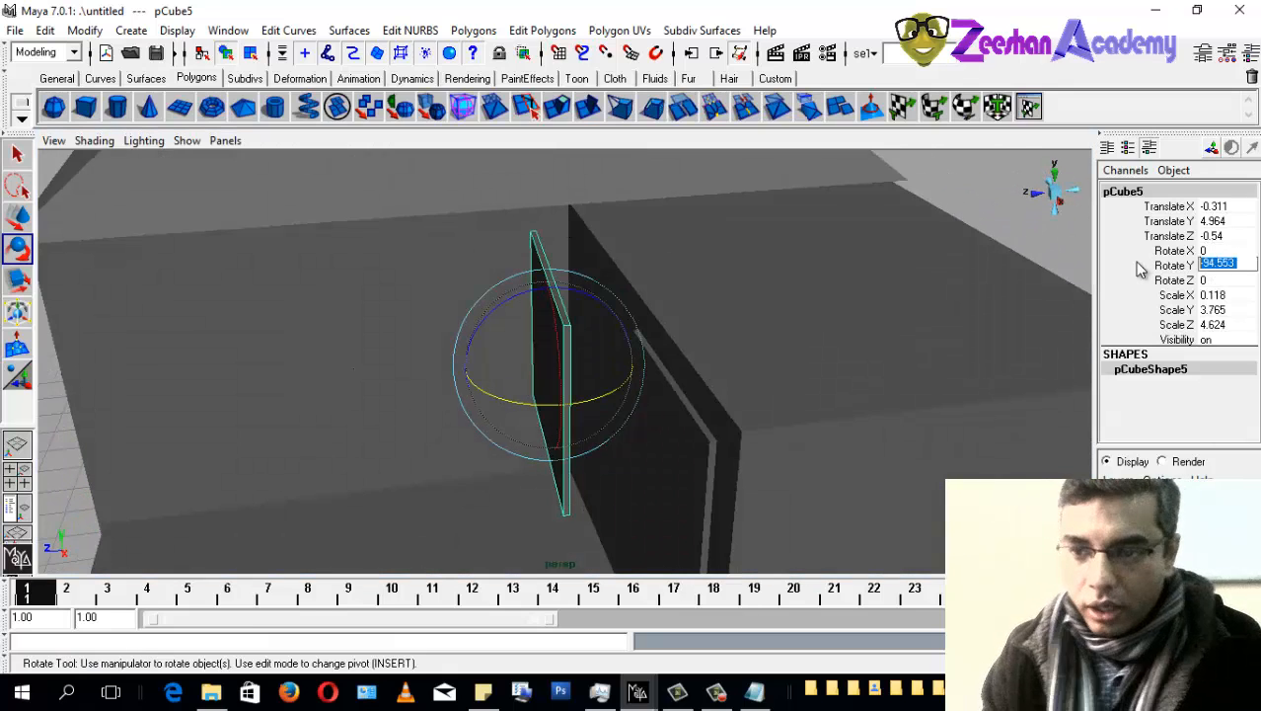
key("Return")
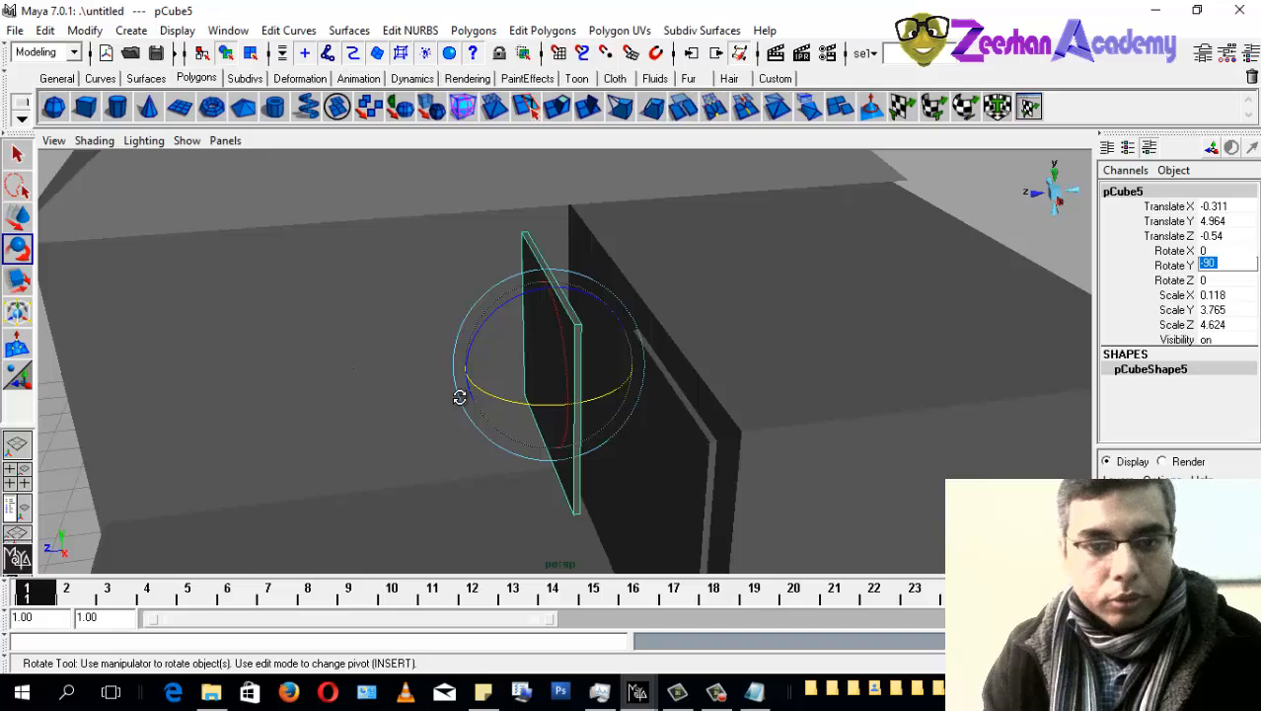
left_click_drag(459, 397, 468, 243, "alt")
key("w")
left_click_drag(577, 413, 541, 517, "alt")
Step: Narrow the window copy on the extension wall to a Z scale of about 2.813
key("r")
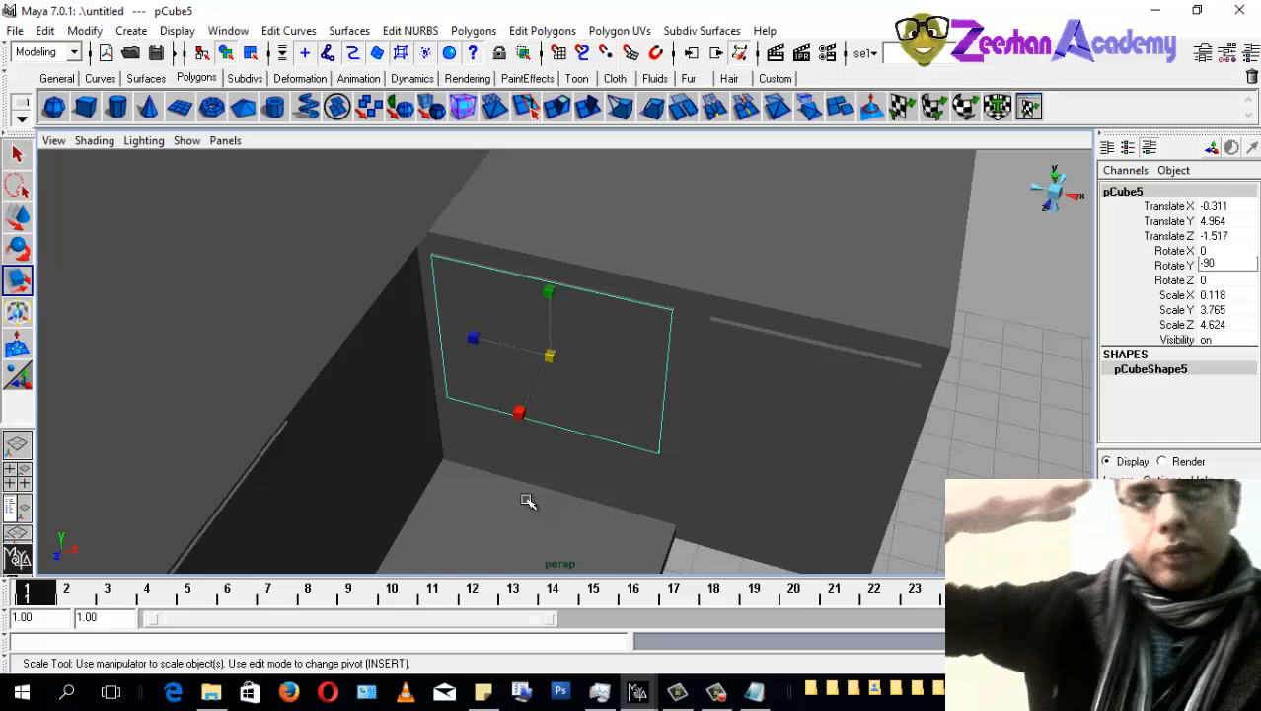
left_click_drag(524, 498, 521, 371, "alt")
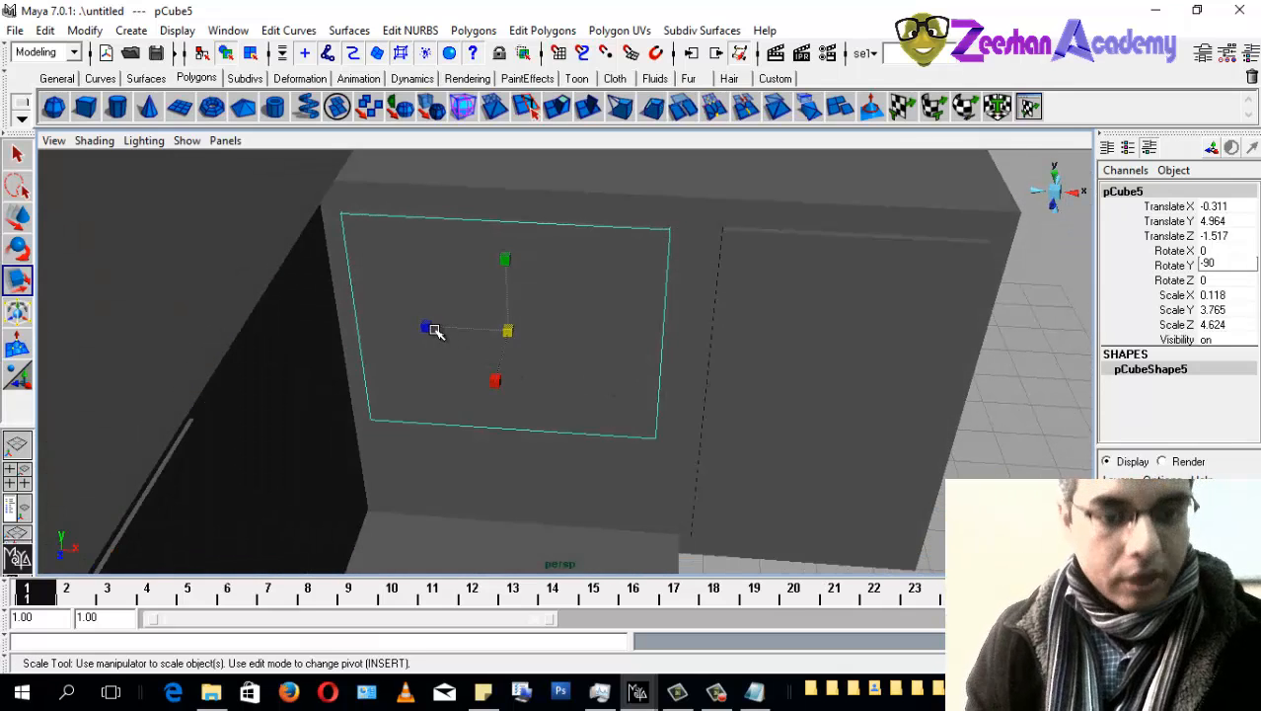
left_click_drag(436, 330, 460, 328)
left_click_drag(622, 375, 468, 377, "alt")
left_click_drag(432, 446, 573, 436, "alt")
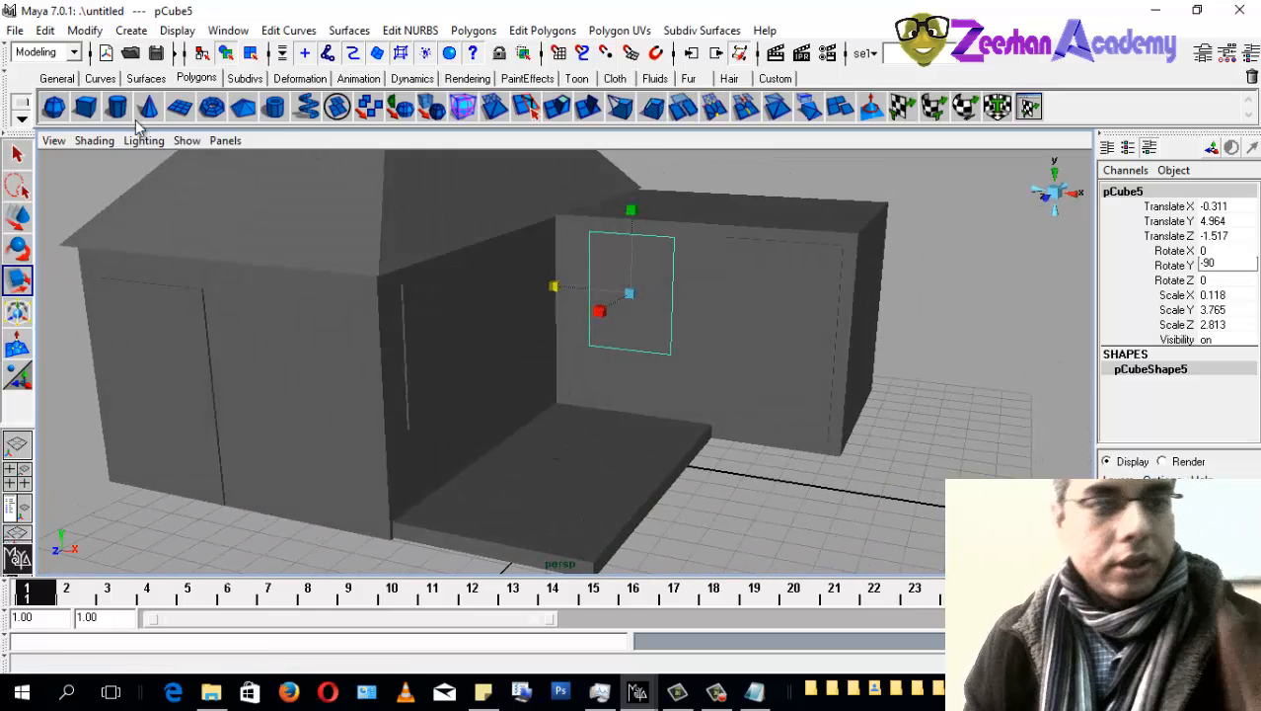
Step: Create a polygon cube and place it near the platform's outer corner at about X 1.724, Y 1.275, Z 7.977
left_click(85, 106)
left_click_drag(707, 479, 345, 550, "alt")
key("w")
left_click_drag(391, 478, 395, 440)
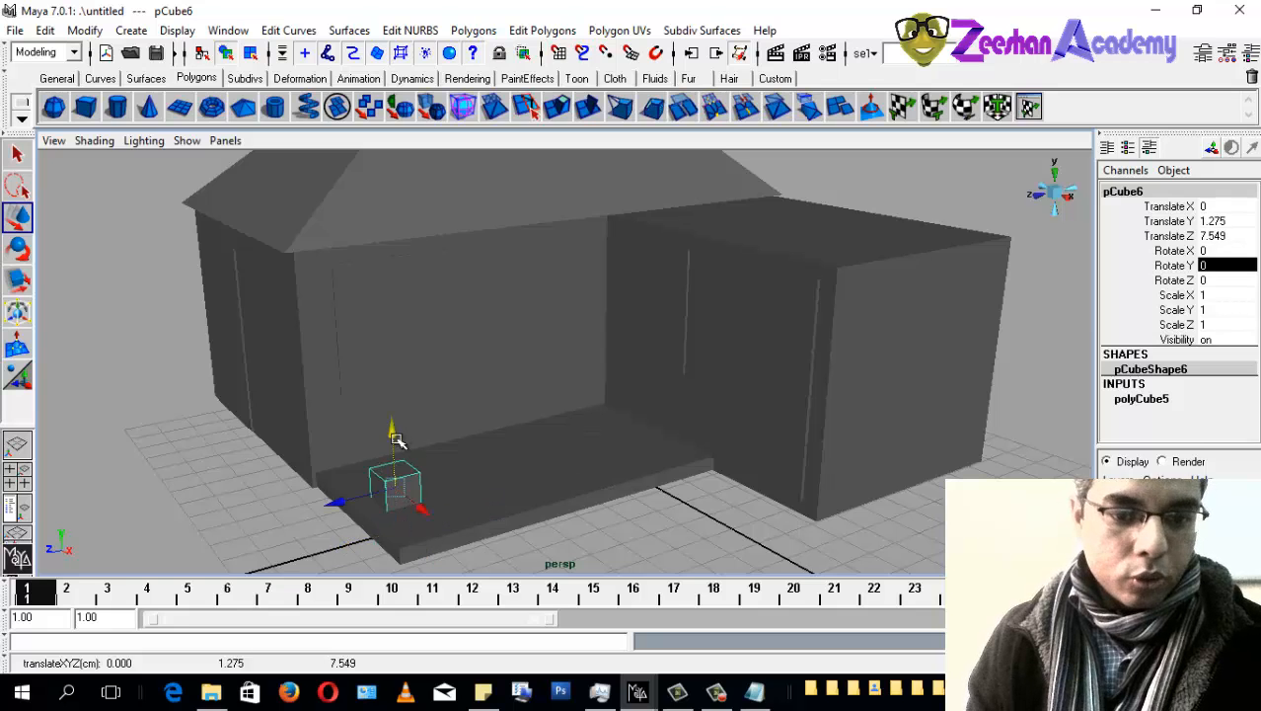
left_click_drag(424, 504, 524, 550, "alt")
left_click_drag(631, 521, 337, 332)
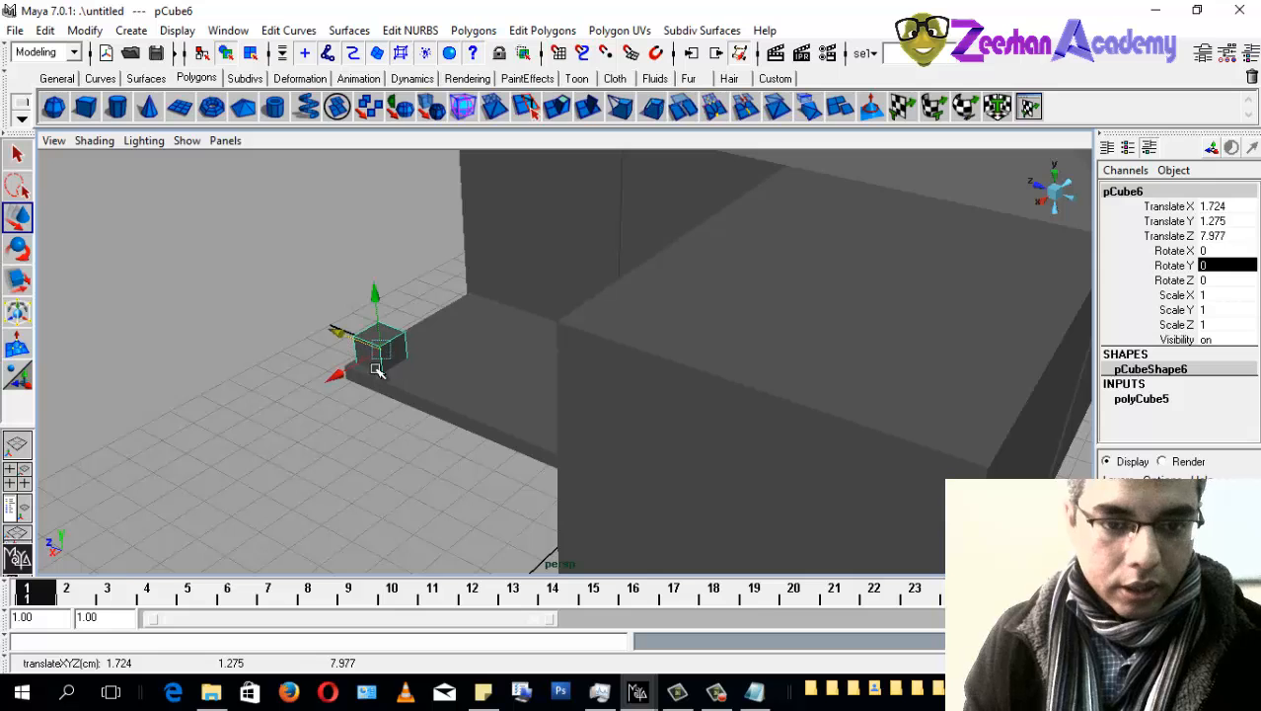
Step: Set the new cube's width, height and depth to 0.5 in its input settings
key("r")
left_click_drag(342, 419, 637, 444, "alt")
right_click_drag(408, 439, 483, 441, "alt")
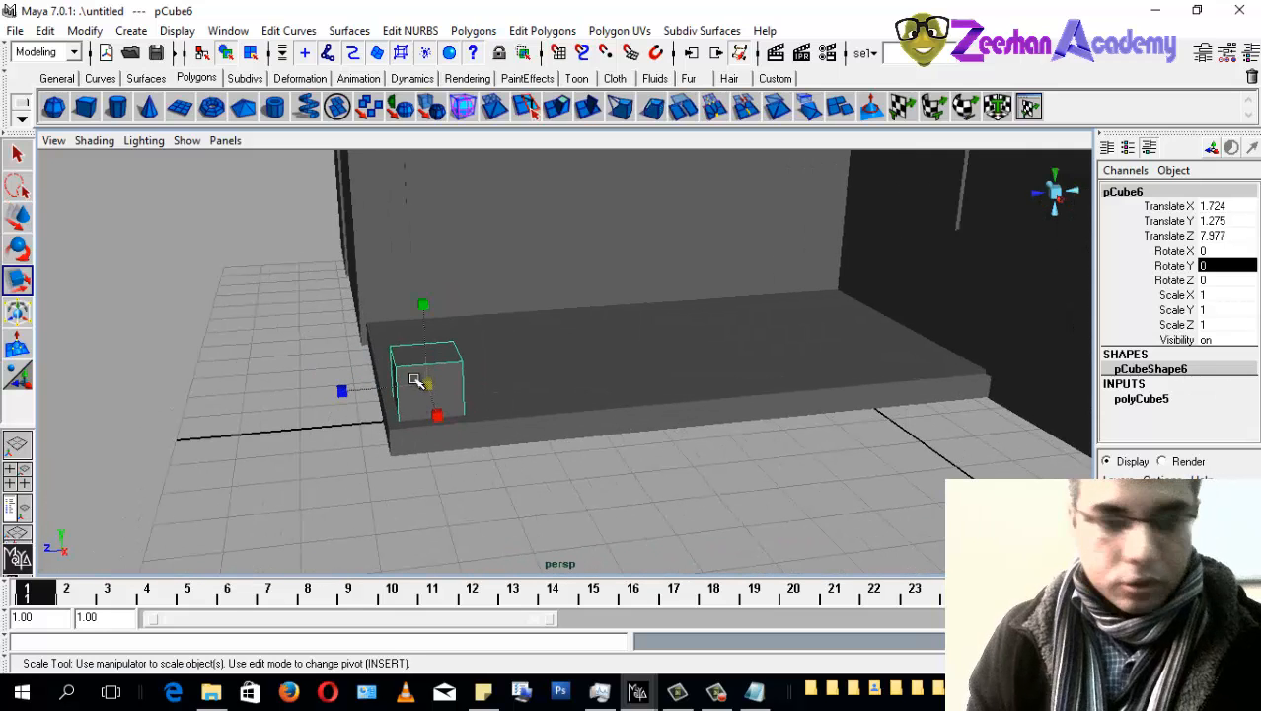
left_click(1163, 401)
left_click_drag(1210, 418, 1214, 437)
type(".5")
key("Return")
Step: Move the small cube closer to the platform corner, at about X 1.888 and Z 8.374
left_click_drag(681, 395, 610, 389, "alt")
scroll(453, 442, "up", 3)
middle_click_drag(450, 456, 580, 492, "alt")
key("w")
left_click_drag(412, 438, 790, 474, "alt")
middle_click_drag(859, 414, 746, 478, "alt")
left_click_drag(701, 425, 731, 437)
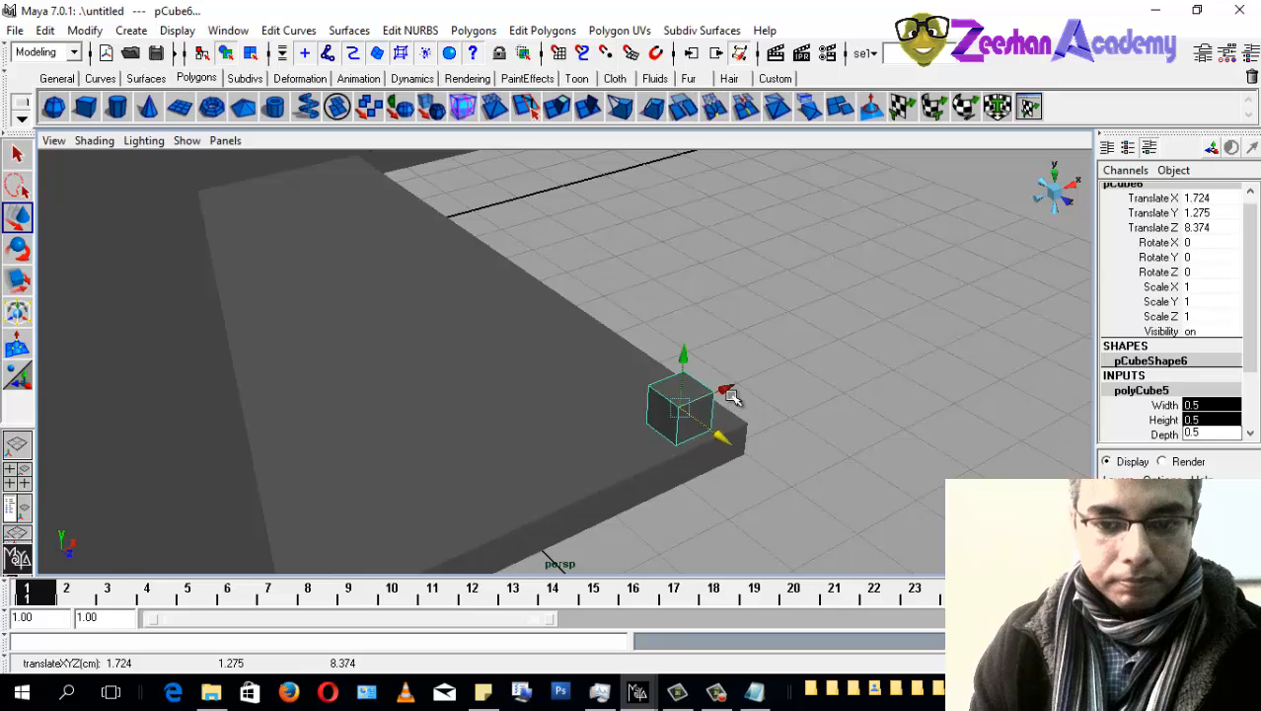
left_click_drag(728, 392, 553, 390)
scroll(637, 422, "down", 2)
Step: Set the corner cube's height to 10 to form a tall post
left_click(1227, 421)
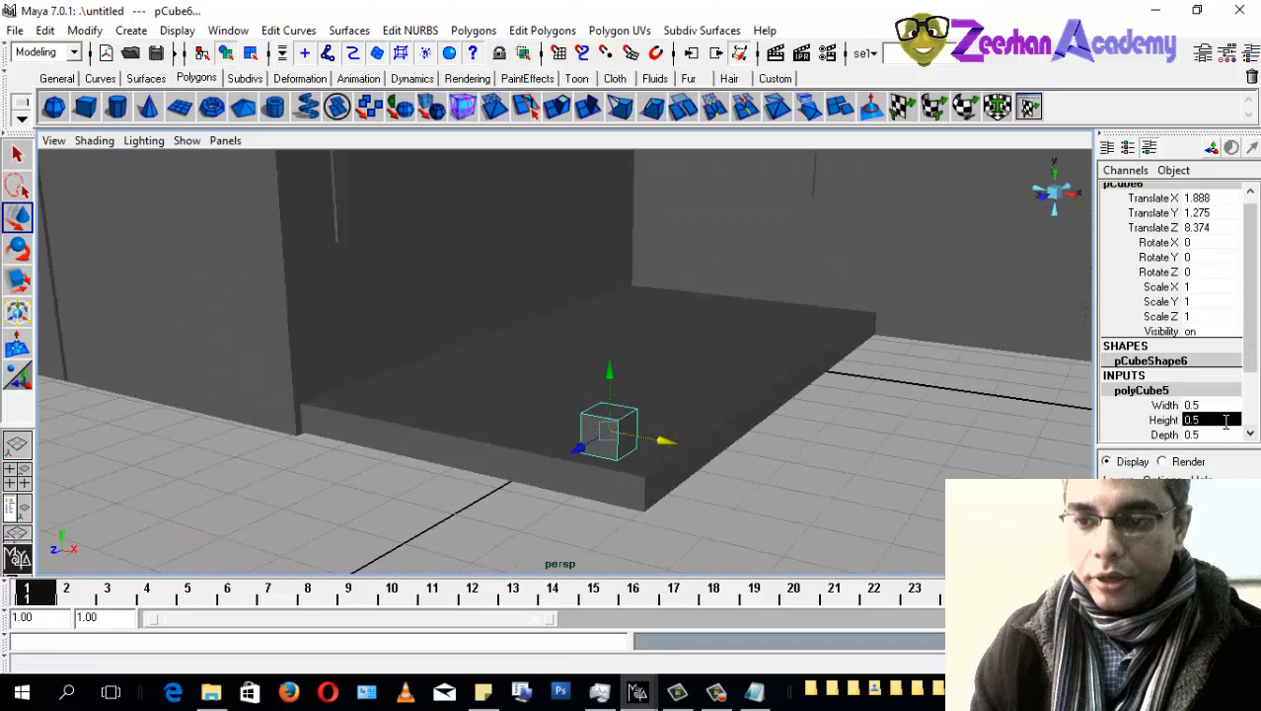
left_click(1220, 422)
key("Return")
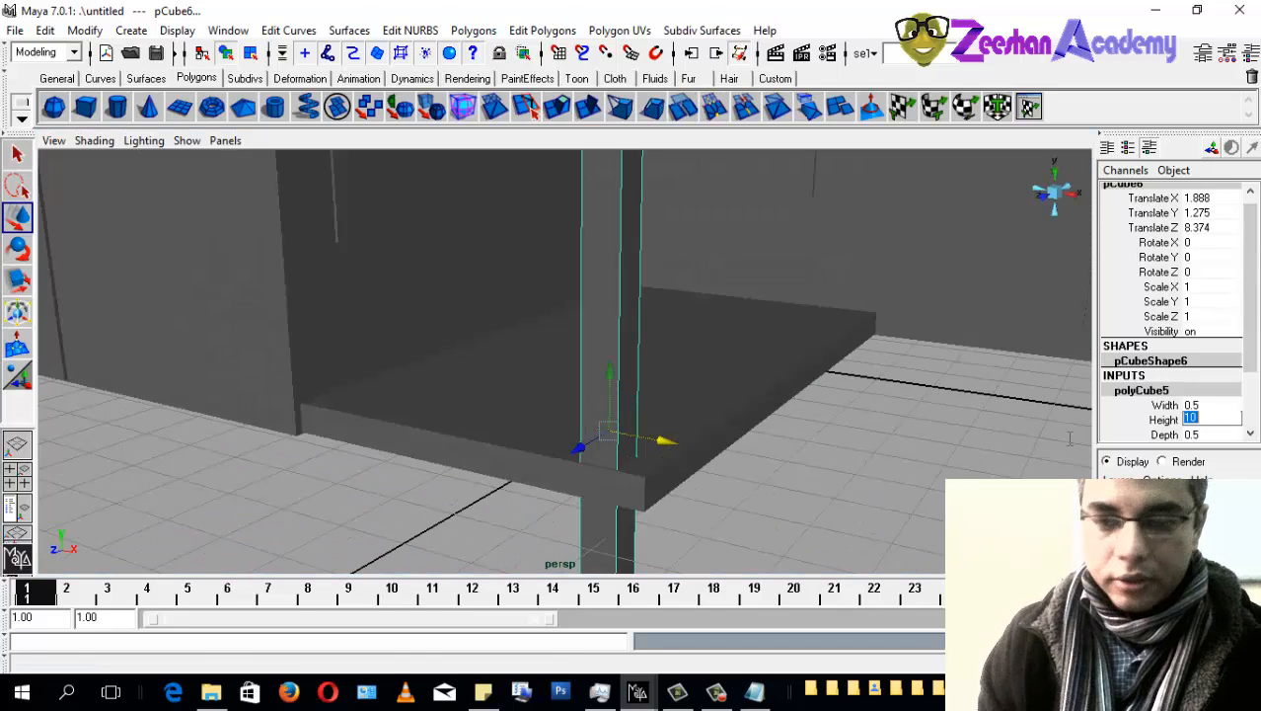
right_click_drag(848, 433, 186, 402, "alt")
right_click_drag(592, 395, 659, 404, "alt")
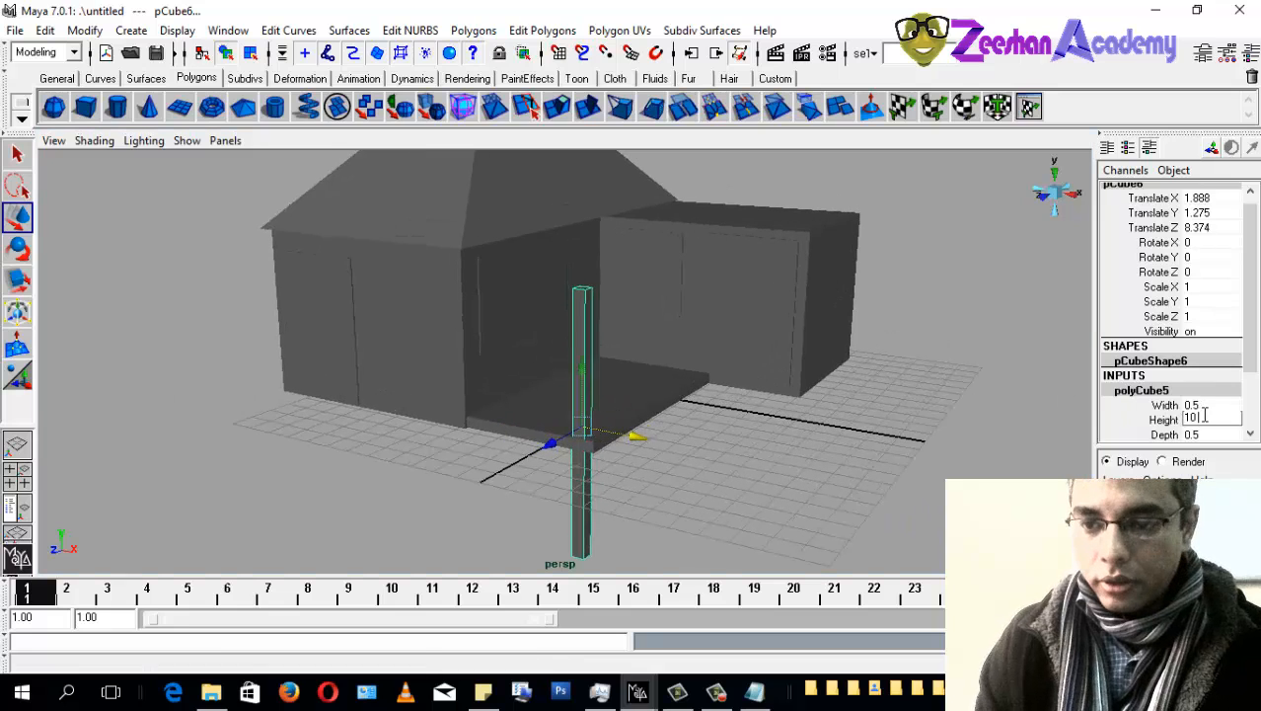
Step: Set the post's height to 5 and raise it to about 3.311 along Y
type("5")
key("Return")
left_click_drag(661, 436, 639, 434, "alt")
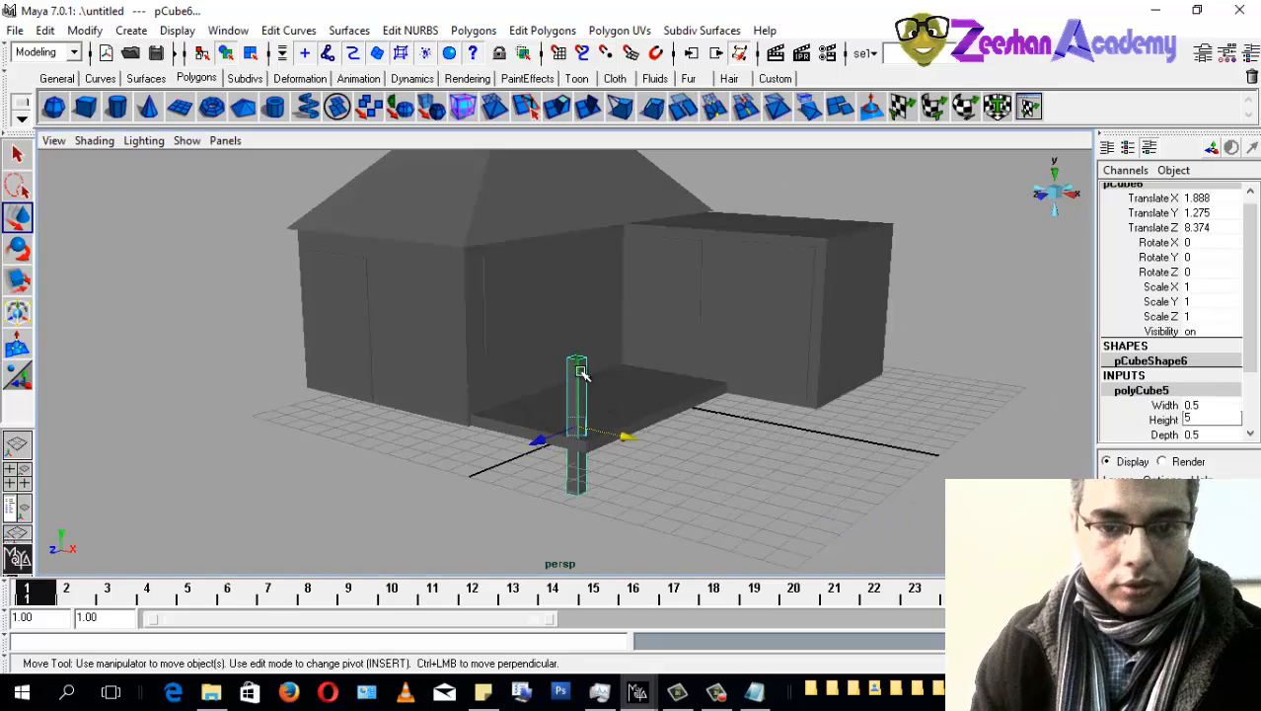
left_click_drag(578, 368, 572, 301)
left_click_drag(539, 343, 583, 341, "alt")
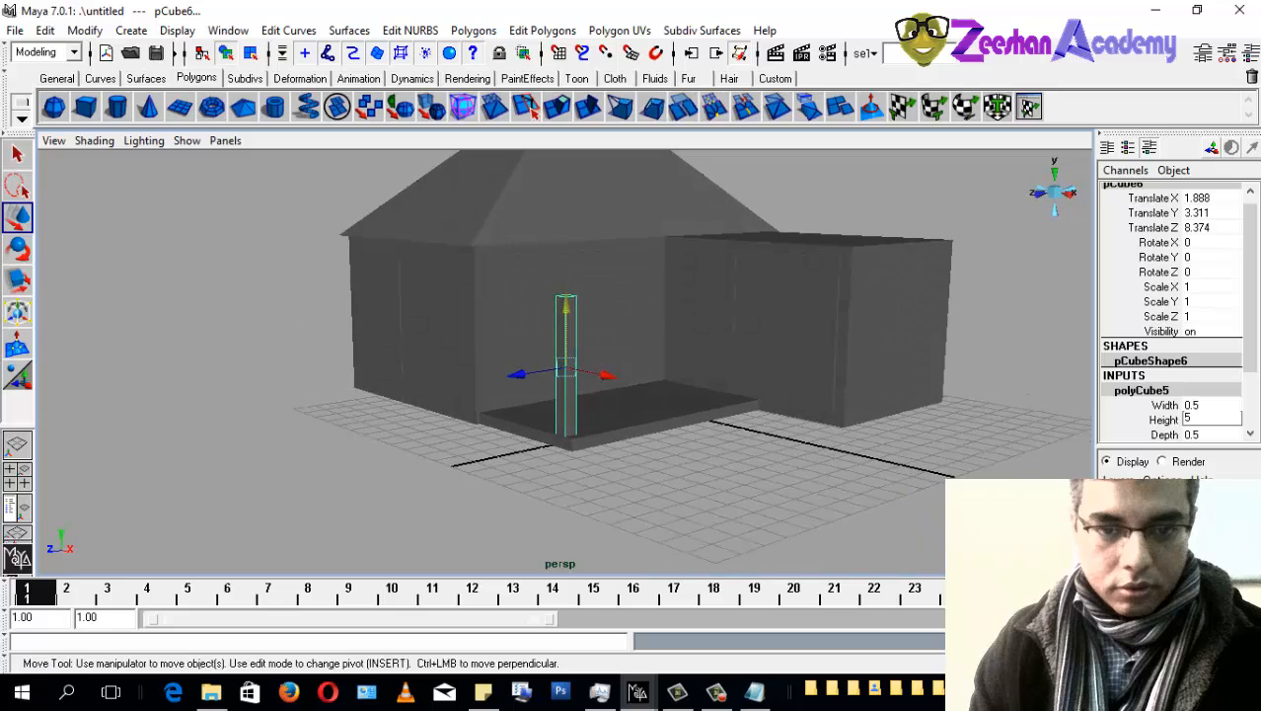
Step: Set the post's height to 8 and raise it to about 4.692 along Y
double_click(1188, 418)
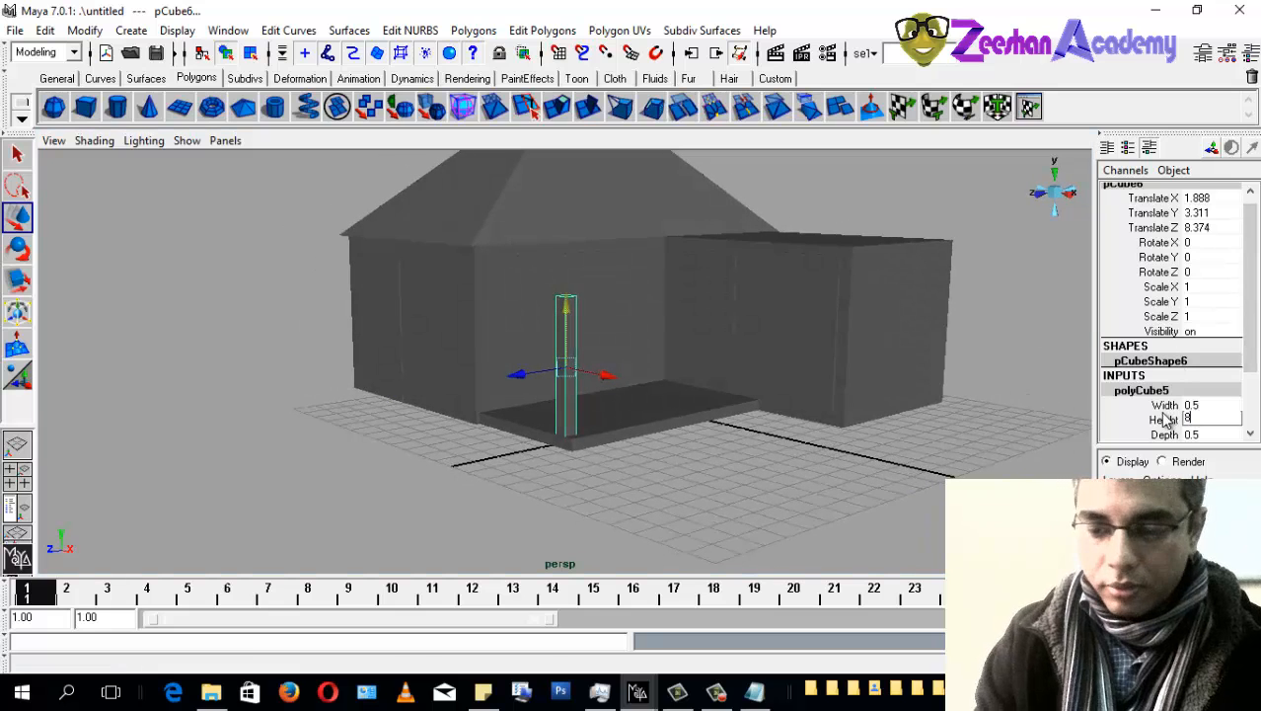
key("Return")
left_click_drag(938, 381, 963, 386, "alt")
left_click_drag(503, 367, 601, 373, "alt")
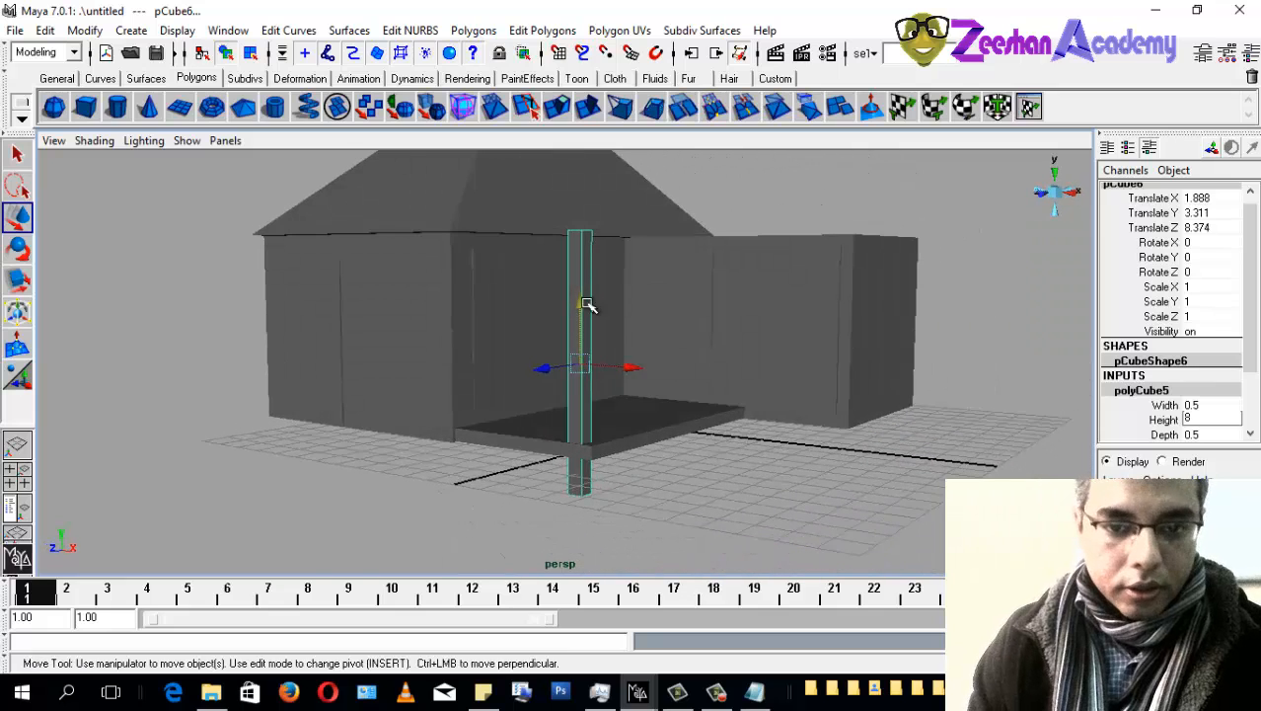
left_click_drag(586, 305, 581, 257)
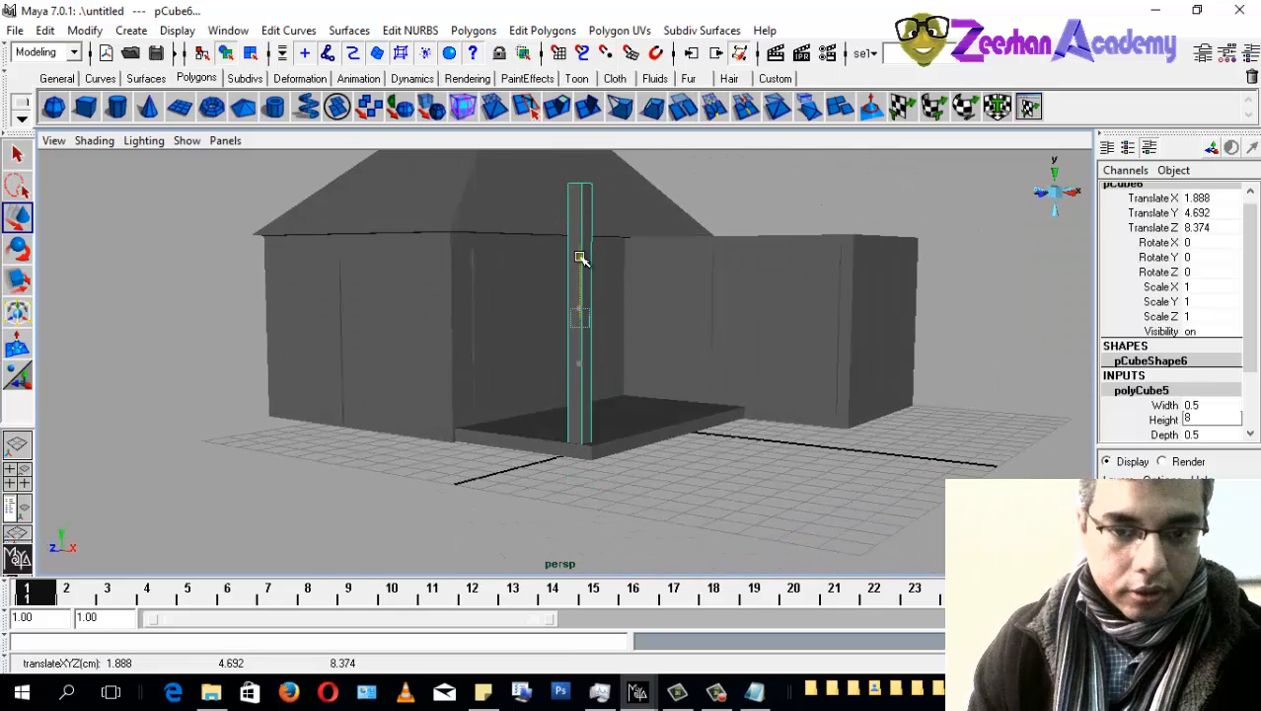
Step: Set the post's height to 6 and move it to about X 2.147, Y 3.671 on the platform
double_click(1196, 418)
type("6")
key("Return")
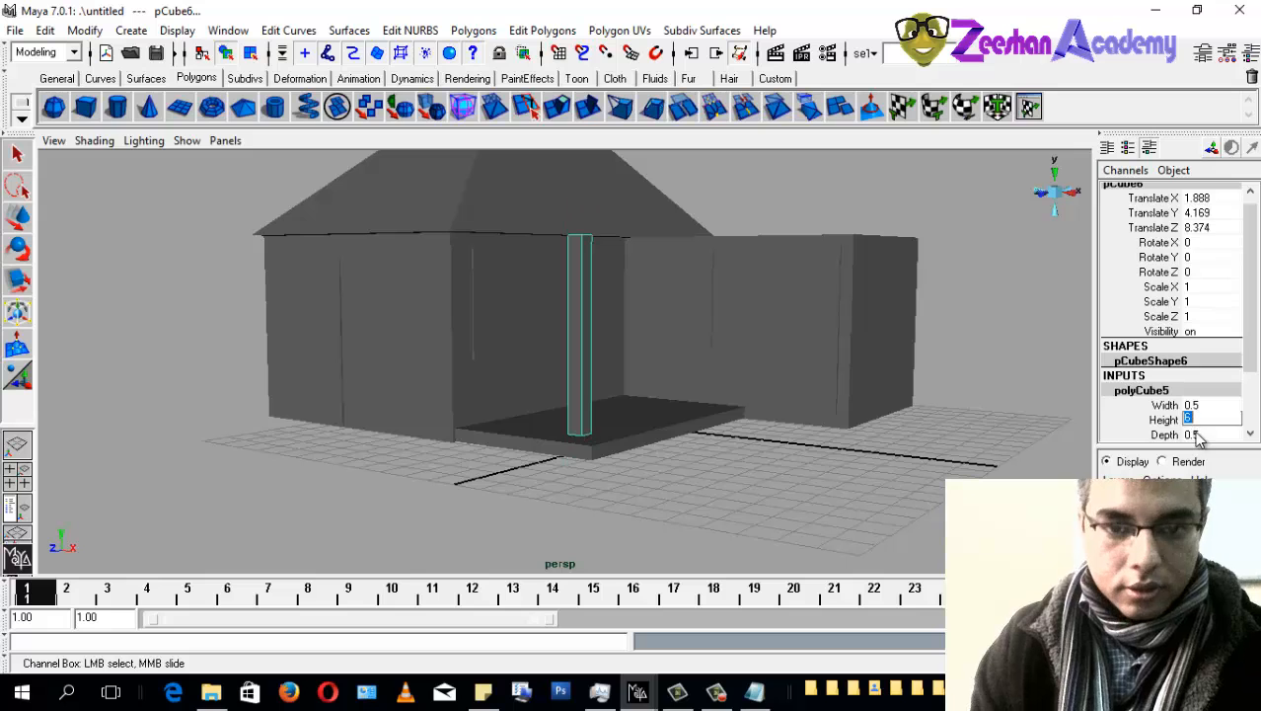
left_click_drag(582, 494, 546, 498, "alt")
key("w")
left_click_drag(558, 282, 597, 554)
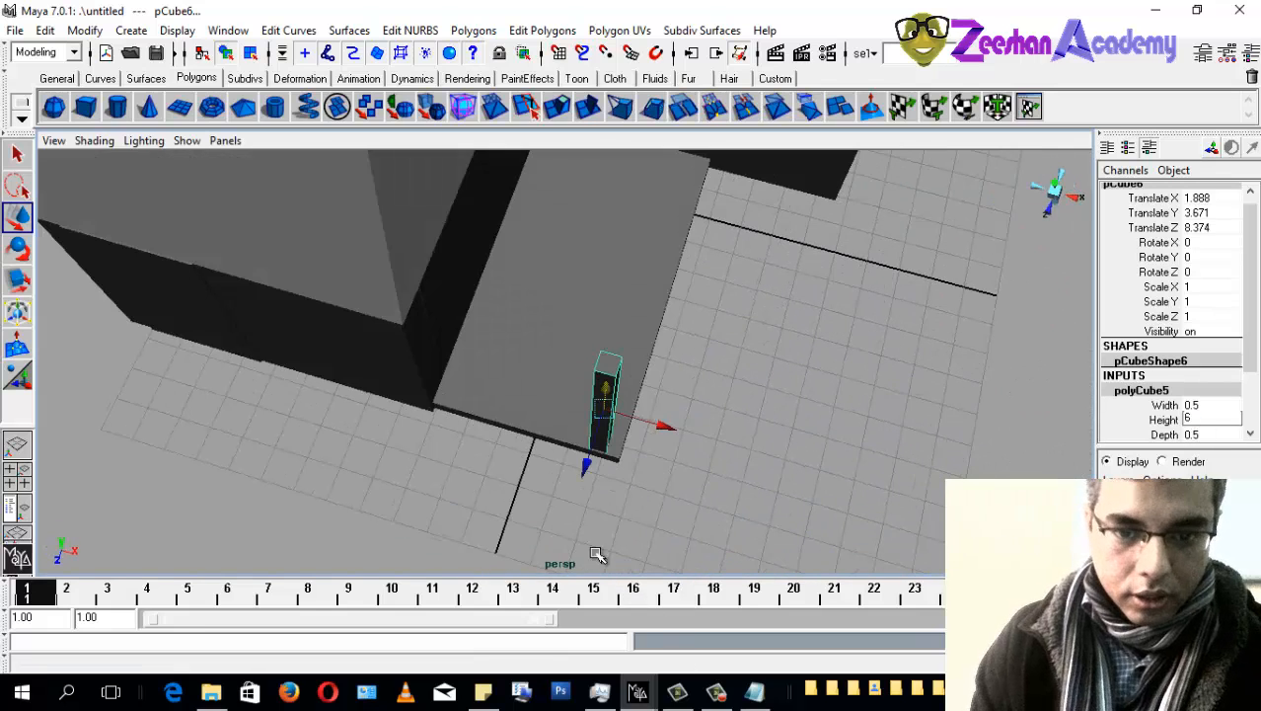
left_click_drag(661, 439, 679, 434)
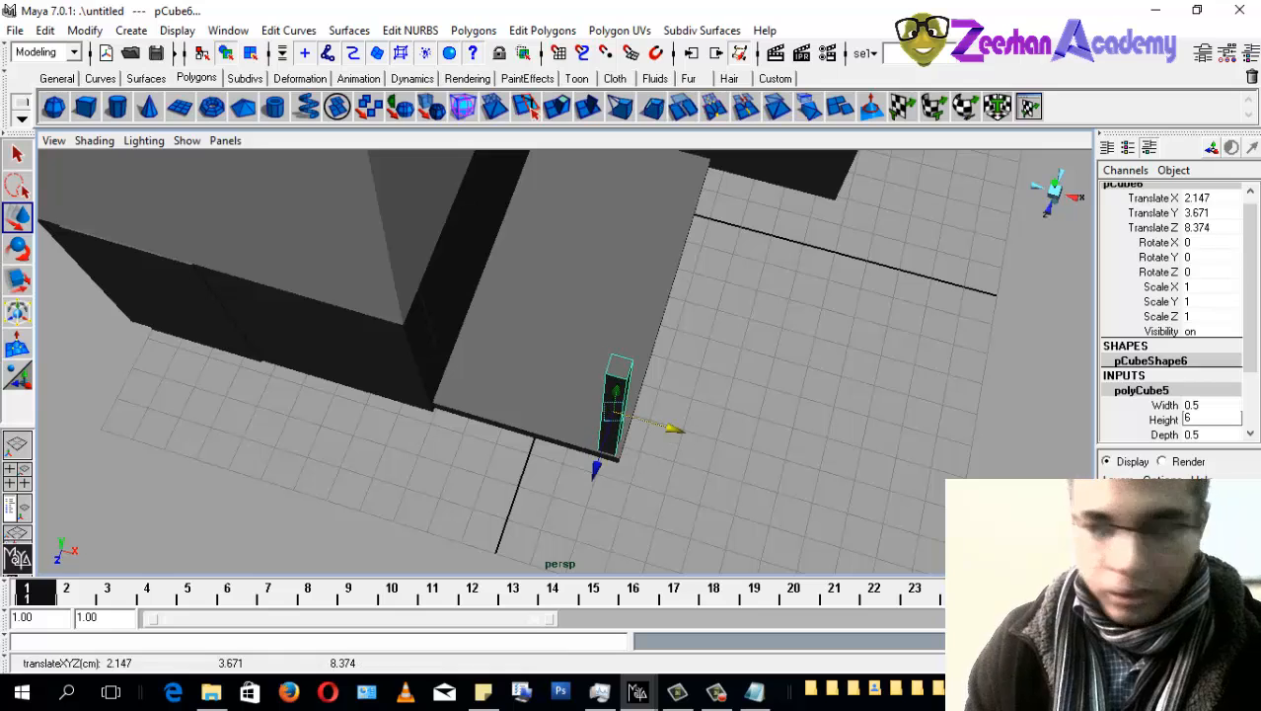
Step: Set the post's width and depth to 0.25 and move it into the platform corner at about X 2.279, Z 8.452
left_click(1204, 405)
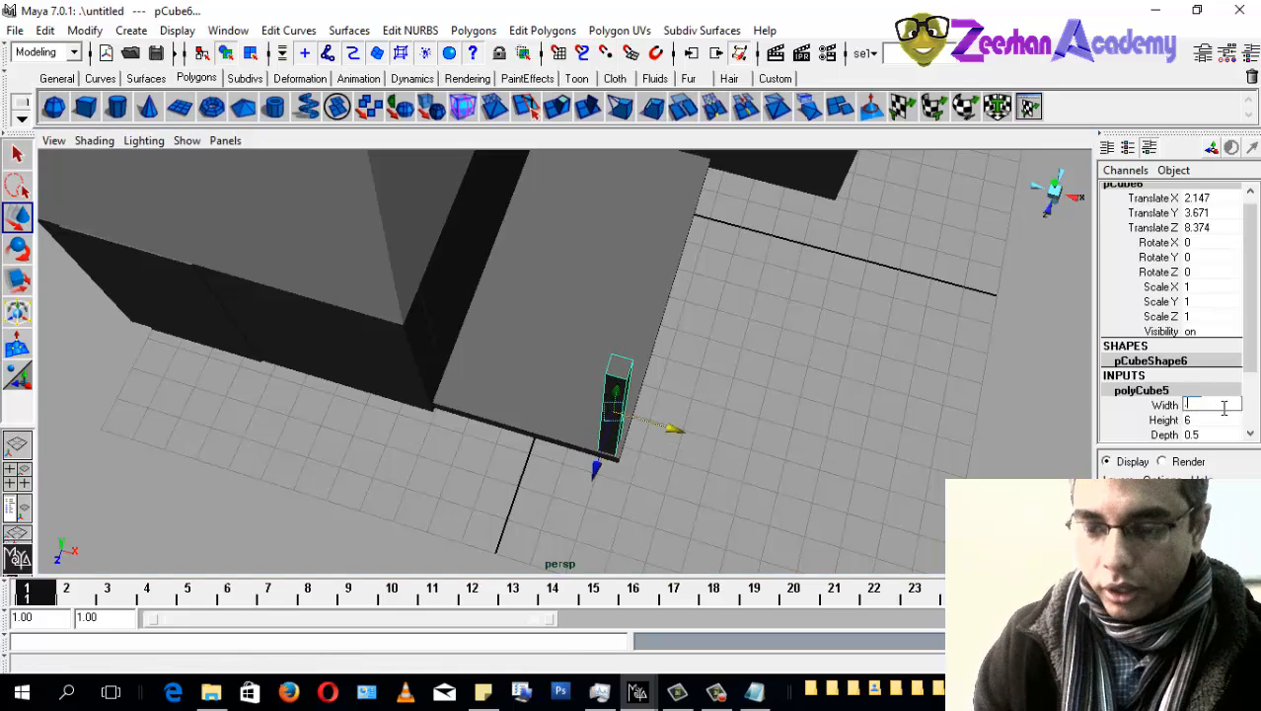
key("Tab")
key("Tab")
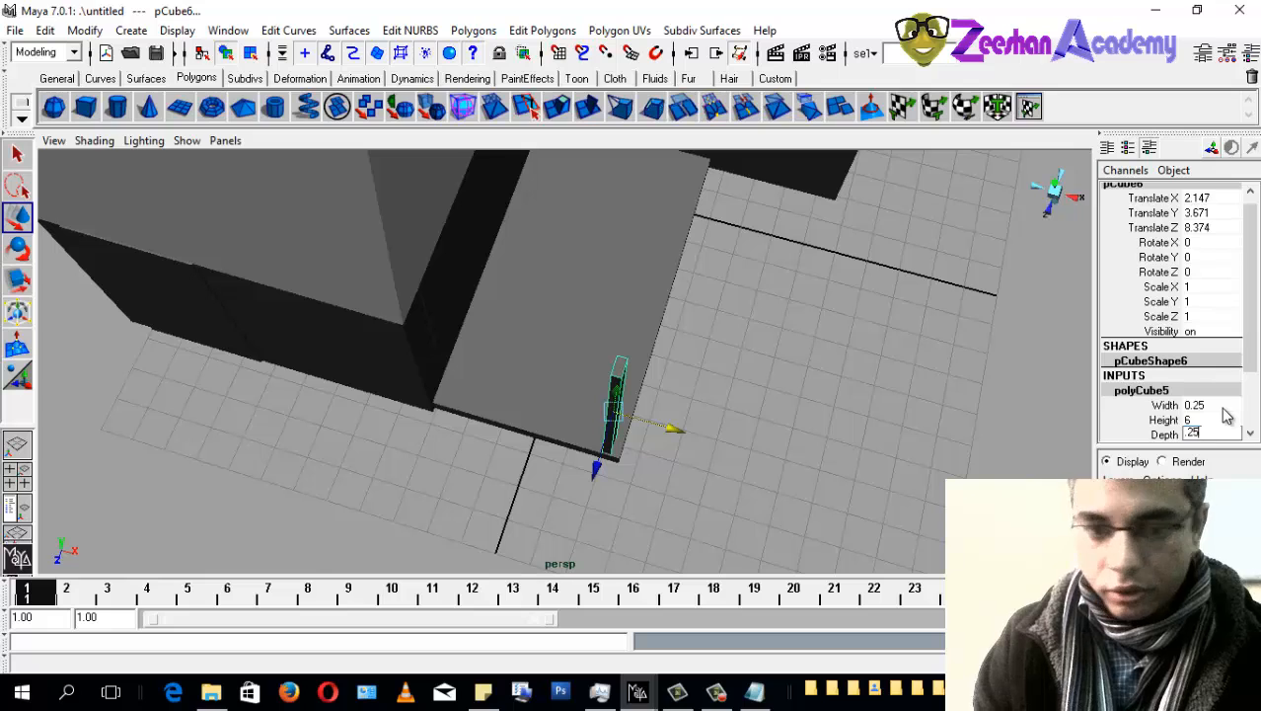
type(".25")
key("Return")
left_click_drag(888, 375, 681, 535, "alt")
left_click_drag(650, 445, 565, 411)
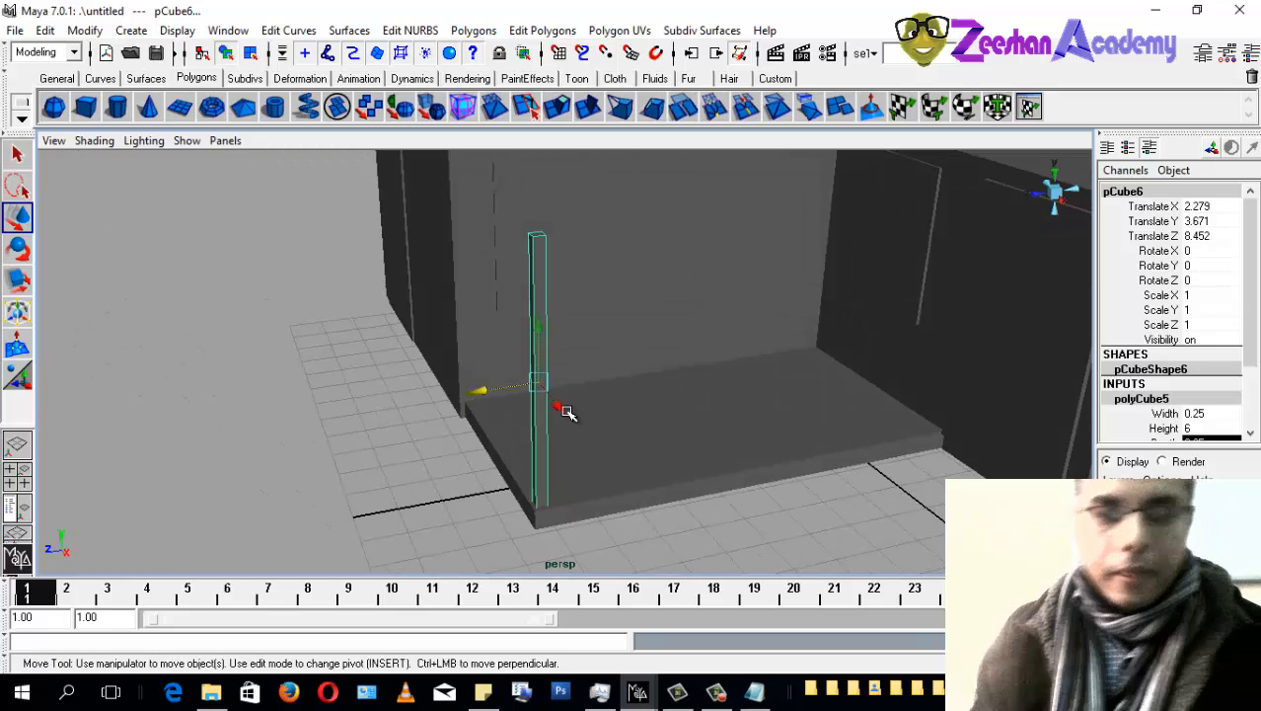
Step: Duplicate the corner post twice, moving one copy along Z to about 1.225 and the other along X to about -2.917
left_click_drag(846, 404, 567, 424, "alt")
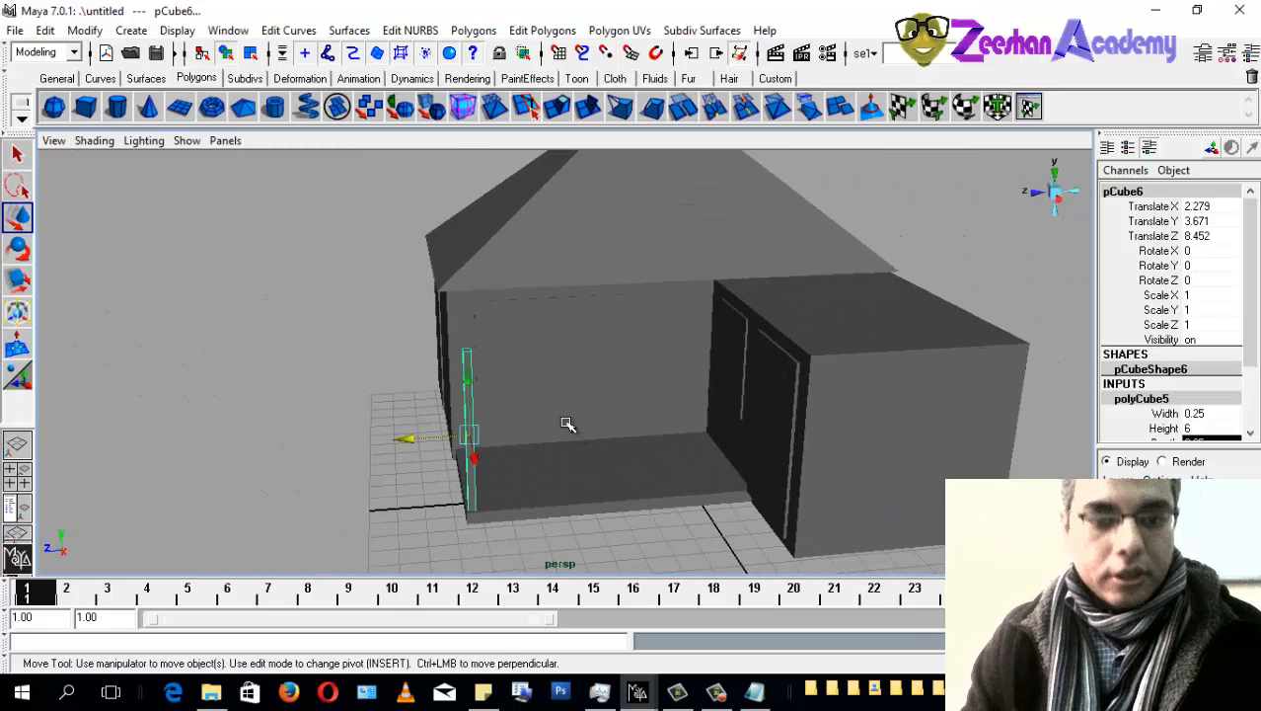
key("ctrl+d")
left_click_drag(411, 437, 620, 425)
left_click_drag(620, 426, 472, 433, "alt")
left_click(598, 451)
key("ctrl+d")
right_click_drag(472, 432, 506, 432, "alt")
left_click_drag(506, 432, 533, 450, "alt")
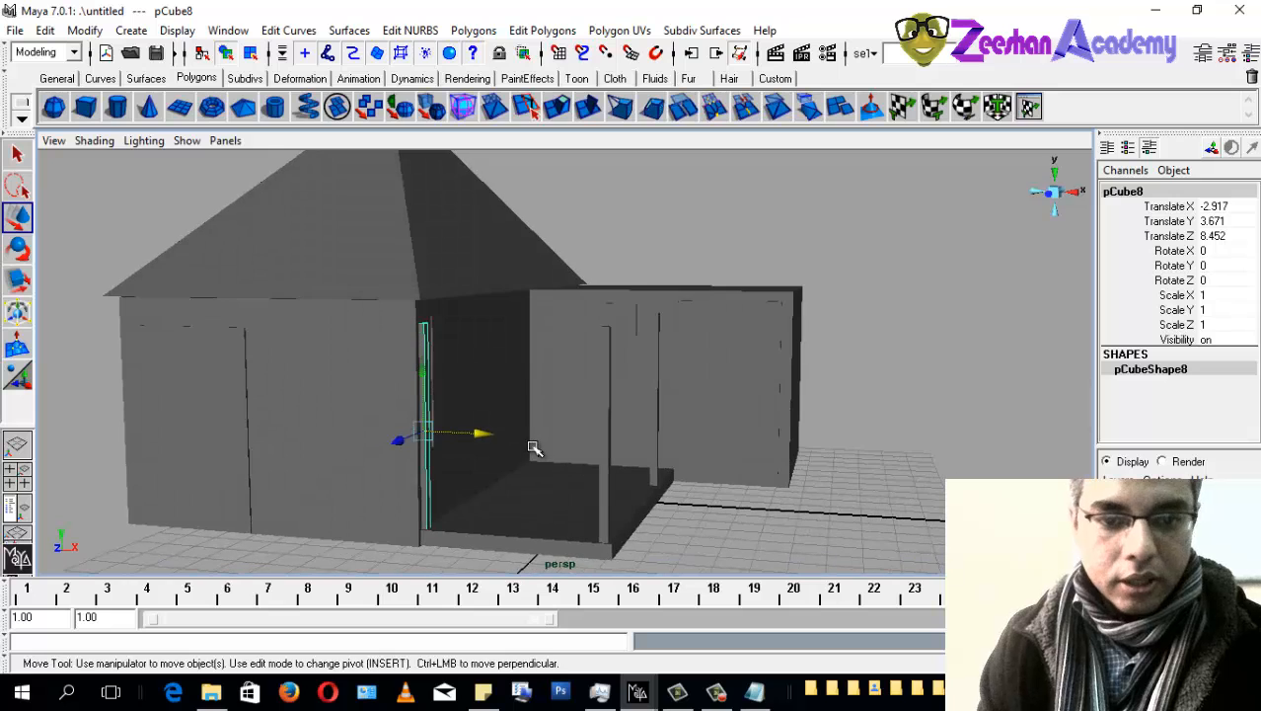
Step: Duplicate the platform slab and raise the copy above the posts to about 7.055 along Y
left_click(544, 533)
left_click_drag(546, 535, 556, 528, "alt")
left_click(541, 542)
key("ctrl+d")
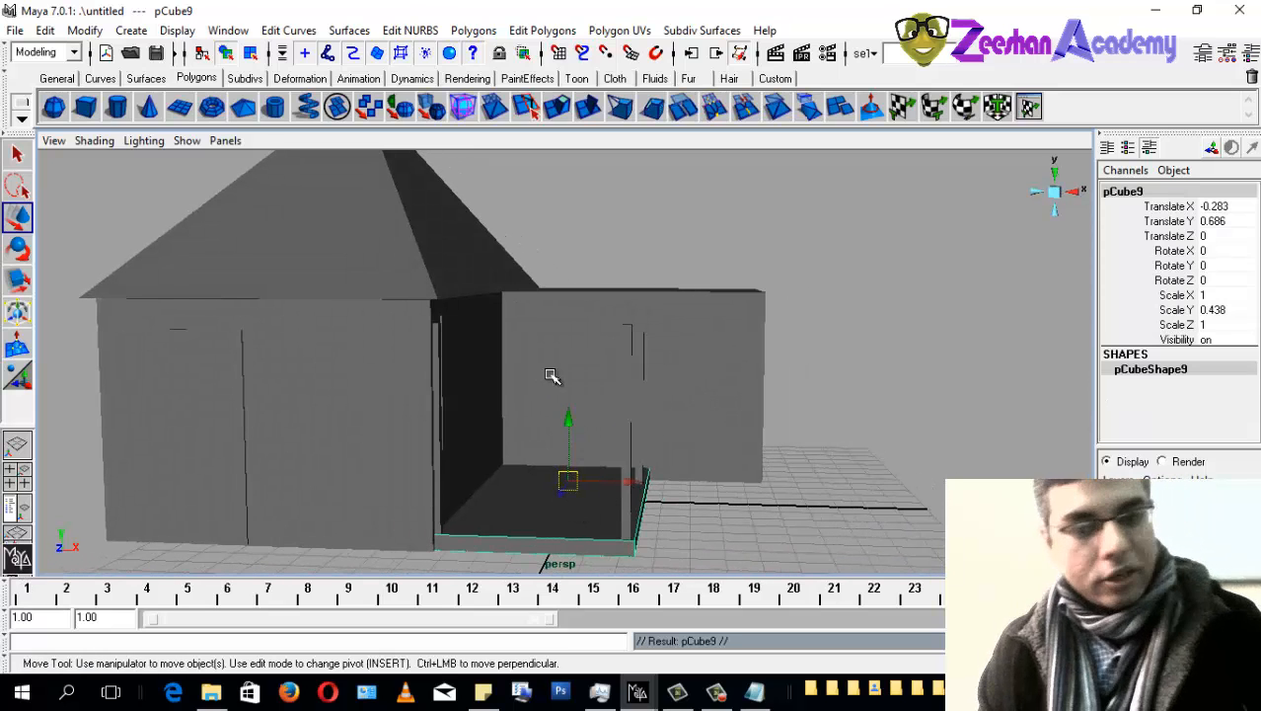
left_click_drag(558, 379, 551, 237)
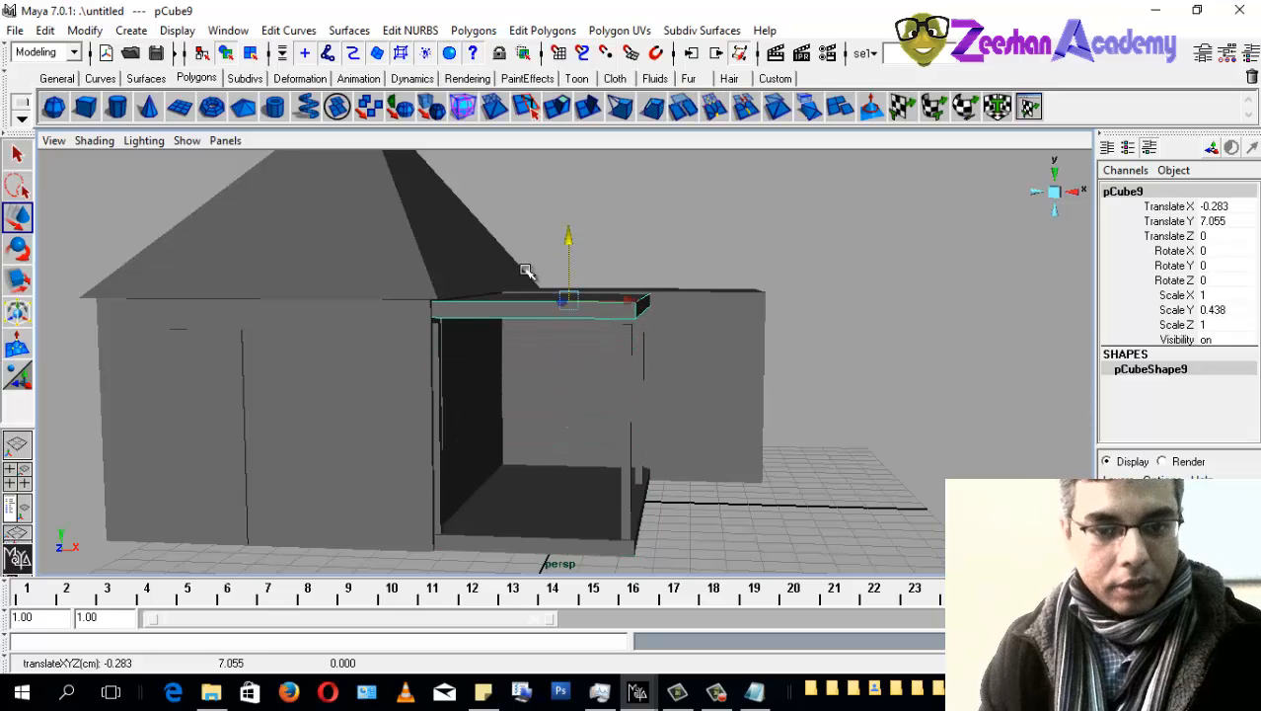
Step: Thin the duplicated roof slab by scaling it vertically to about 0.203
right_click_drag(527, 273, 462, 459, "alt")
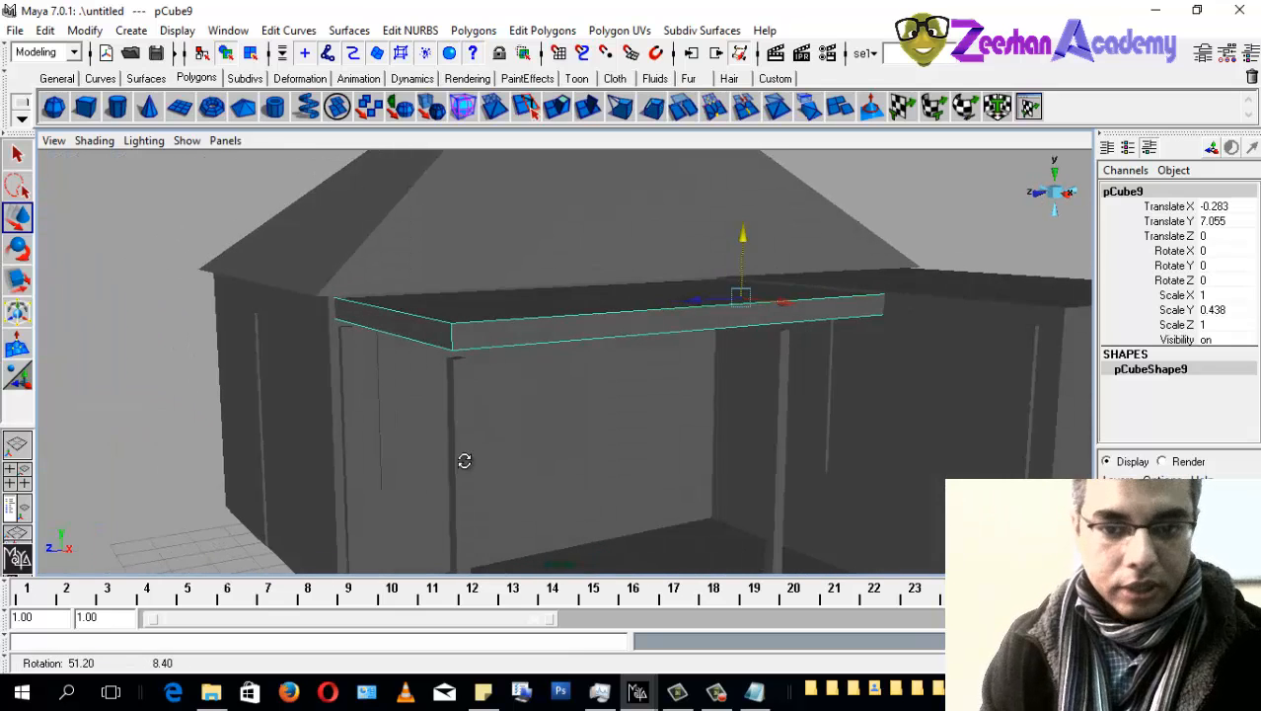
key("r")
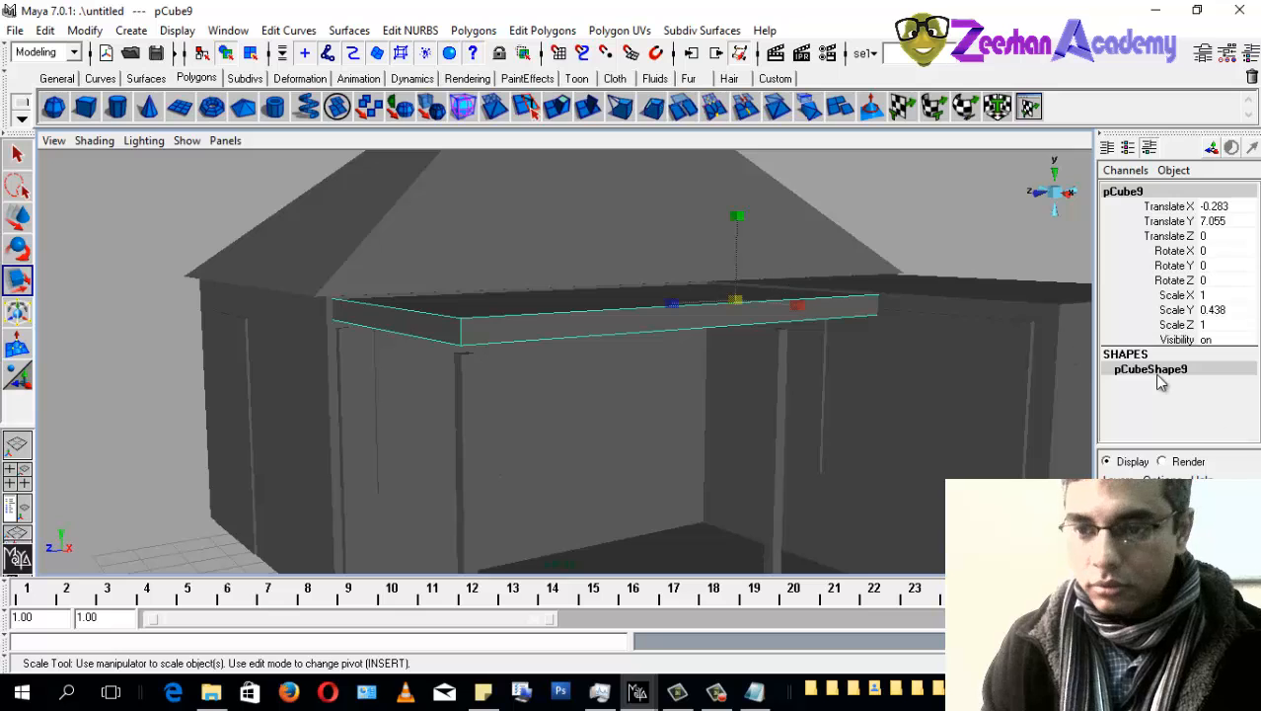
left_click_drag(743, 225, 721, 389)
right_click_drag(720, 389, 653, 386, "alt")
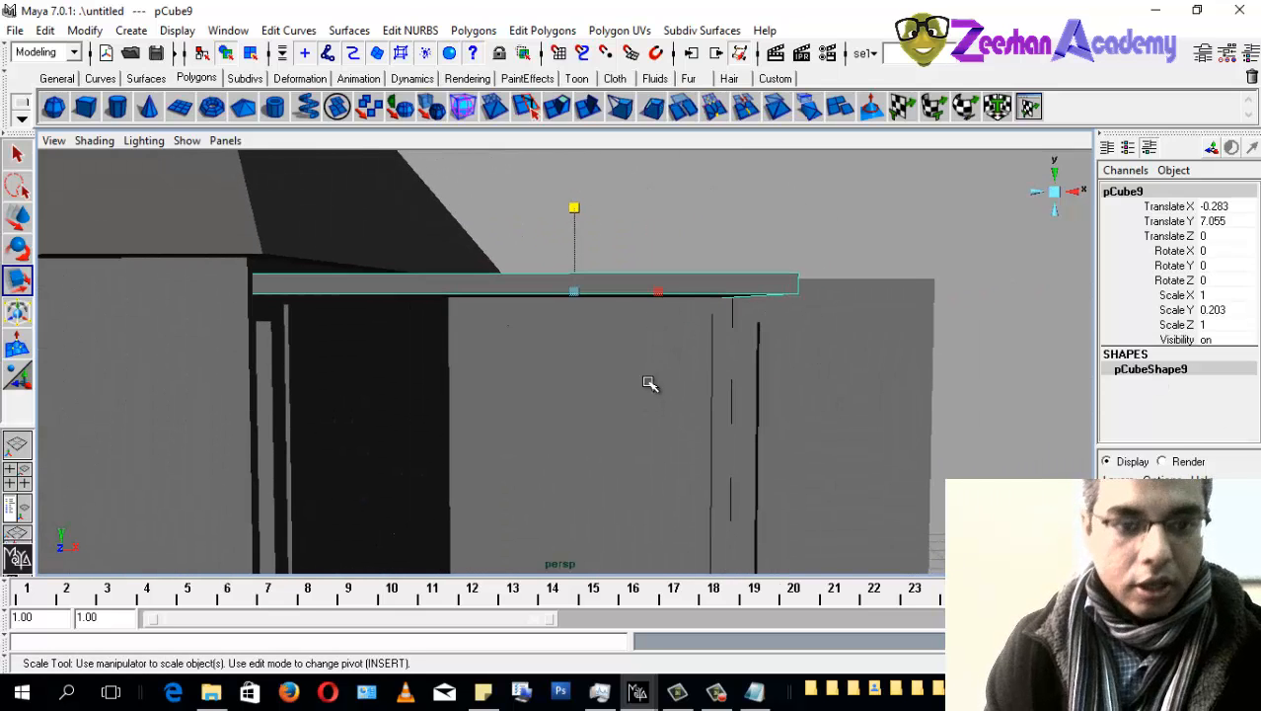
Step: Tilt the porch roof slab to about -13.16 around Z and place it at about 6.601 along Y
key("w")
left_click_drag(575, 231, 633, 250)
key("e")
key("w")
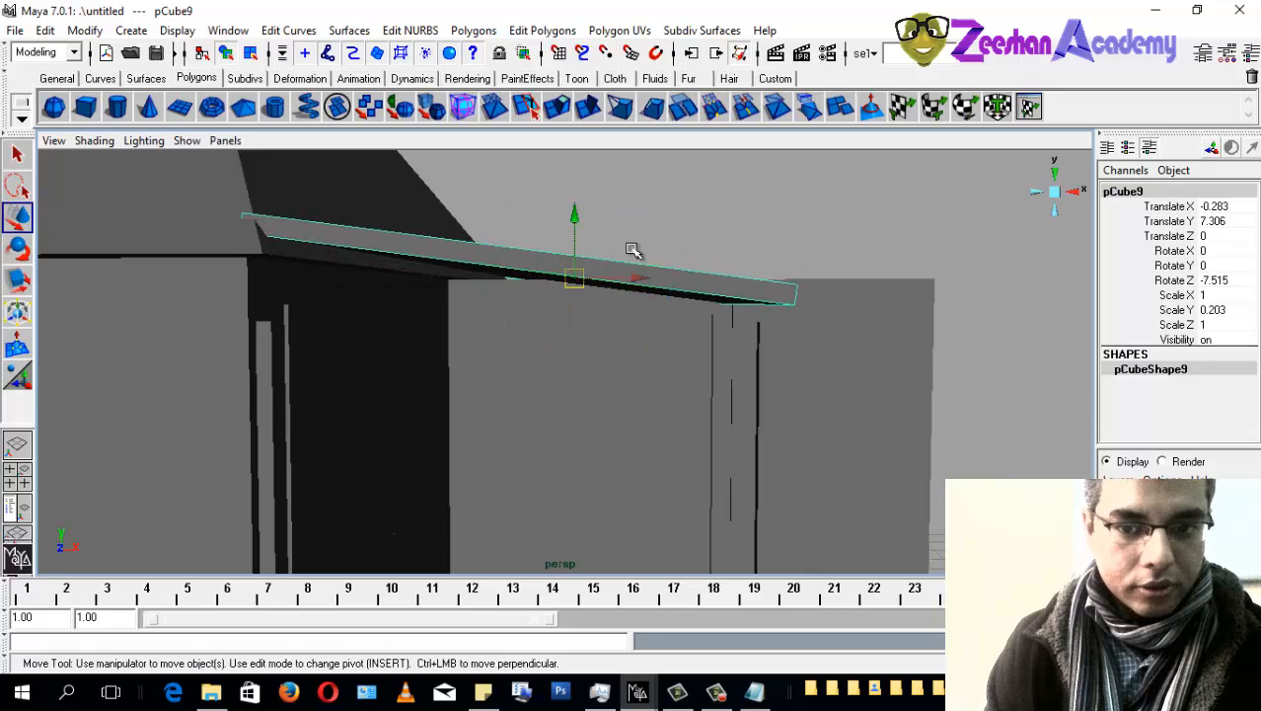
left_click_drag(581, 217, 578, 262)
key("e")
left_click_drag(621, 219, 349, 429)
key("w")
right_click_drag(349, 428, 428, 437, "alt")
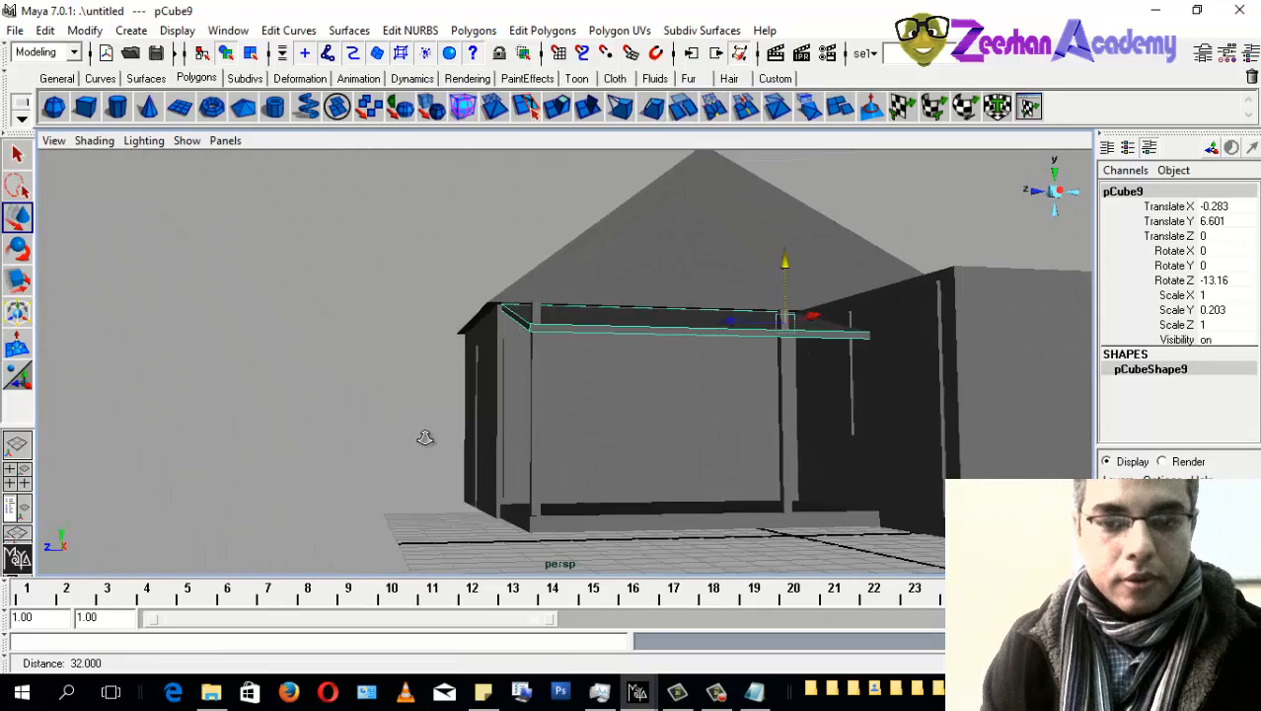
Step: Put the front outer porch post into vertex editing and select its top vertices protruding through the sloped roof
left_click_drag(428, 437, 600, 434, "alt")
right_click_drag(620, 461, 650, 518, "alt")
left_click_drag(651, 518, 655, 530, "alt")
left_click(670, 354)
left_click_drag(679, 441, 713, 417, "alt")
right_click_drag(713, 416, 743, 417, "alt")
left_click_drag(743, 418, 688, 434, "alt")
right_click_drag(688, 435, 815, 445, "alt")
right_click_drag(726, 288, 684, 282)
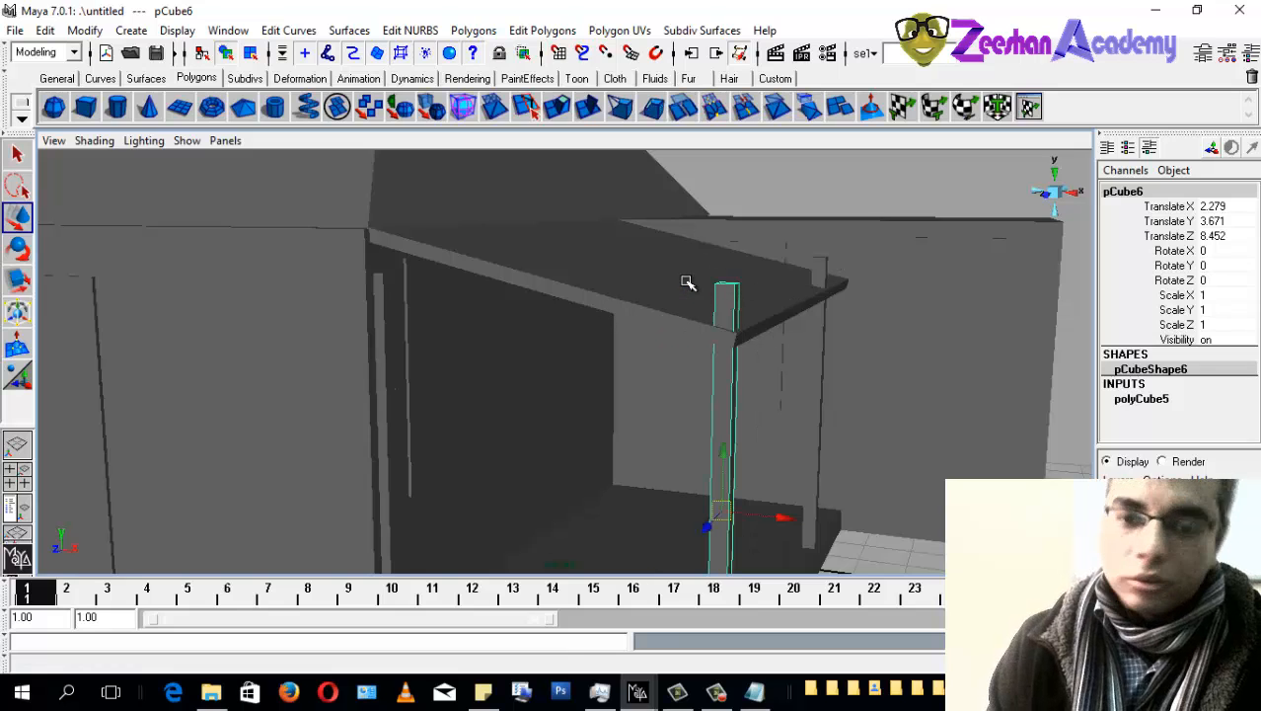
left_click_drag(585, 293, 713, 269, "alt")
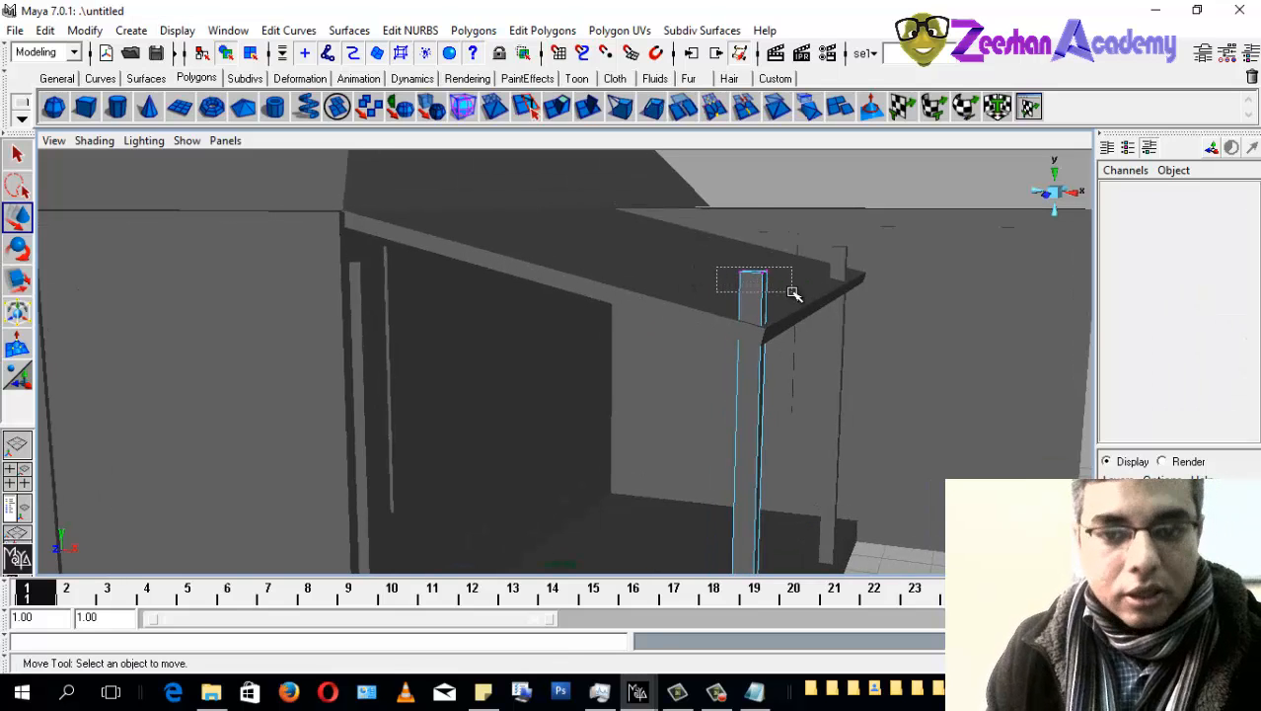
left_click_drag(795, 294, 794, 294)
Step: Try lowering the front outer post's top vertices to about 5.947 along Y and shifting them along X
left_click_drag(755, 217, 753, 275)
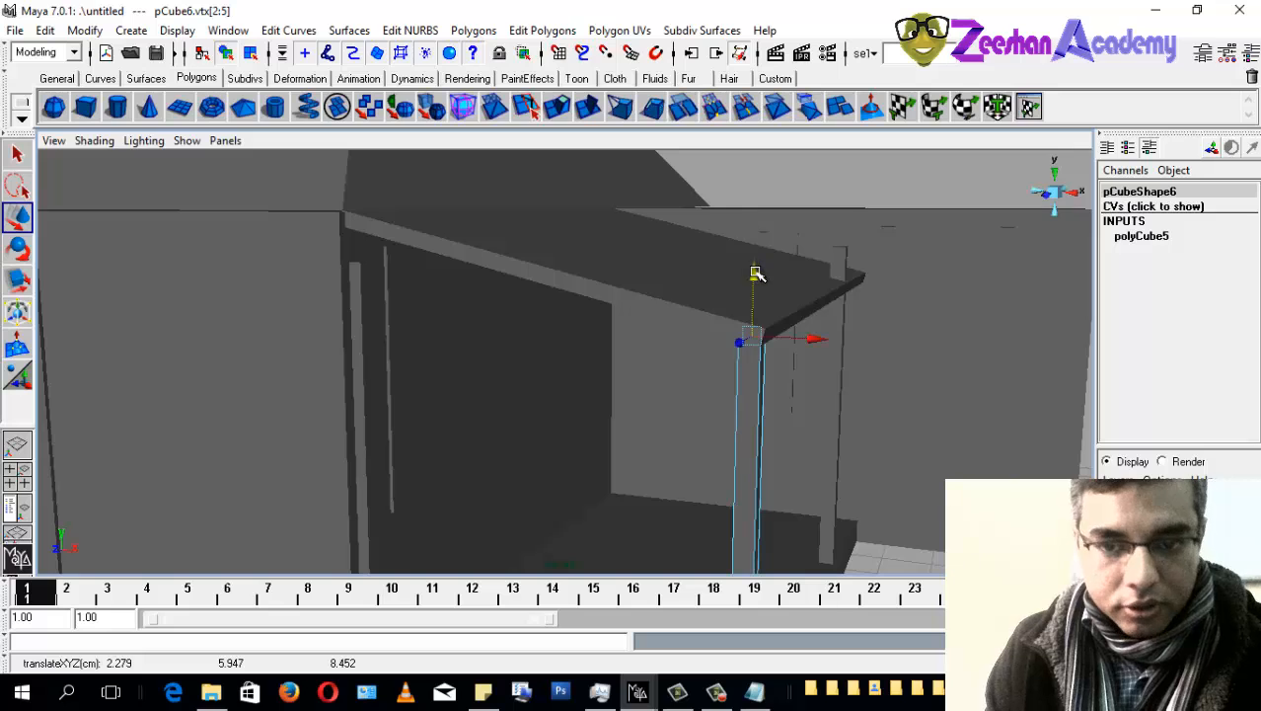
left_click_drag(760, 341, 677, 330)
left_click_drag(687, 452, 685, 395, "alt")
middle_click_drag(685, 396, 689, 392)
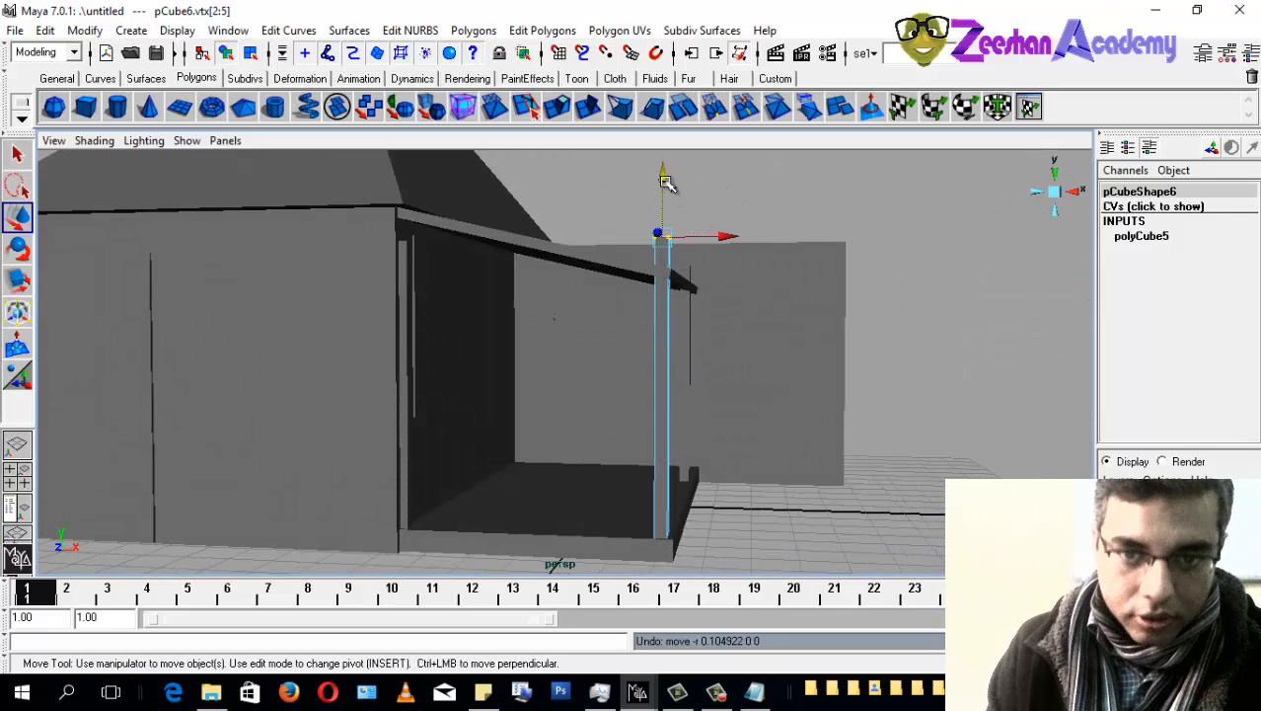
Step: Lower the front outer post's top vertices to meet the sloped porch roof
left_click_drag(667, 182, 664, 225)
left_click_drag(629, 307, 569, 366, "alt")
right_click_drag(568, 366, 774, 397, "alt")
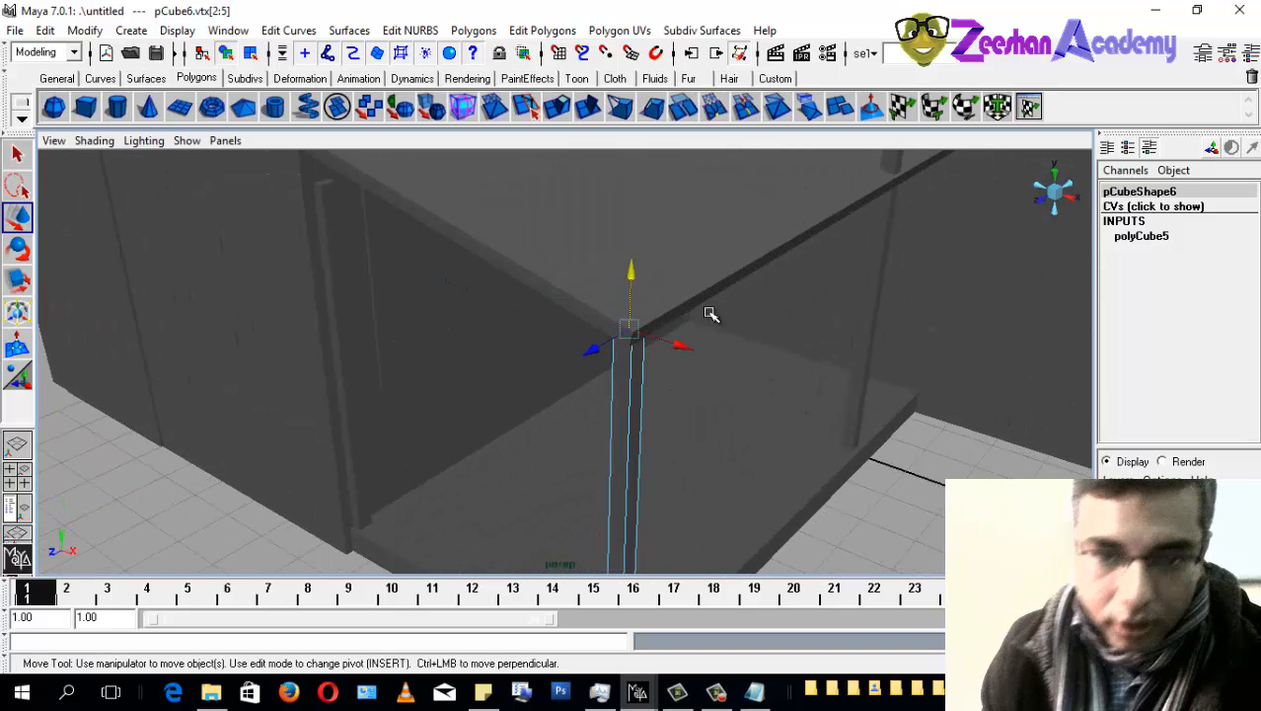
Step: Lower the top vertices of the outer post near the extension to about 5.992 along Y, under the sloped roof
left_click_drag(706, 310, 572, 370, "alt")
left_click(825, 308)
middle_click_drag(752, 341, 607, 347, "alt")
right_click_drag(631, 341, 668, 280, "alt")
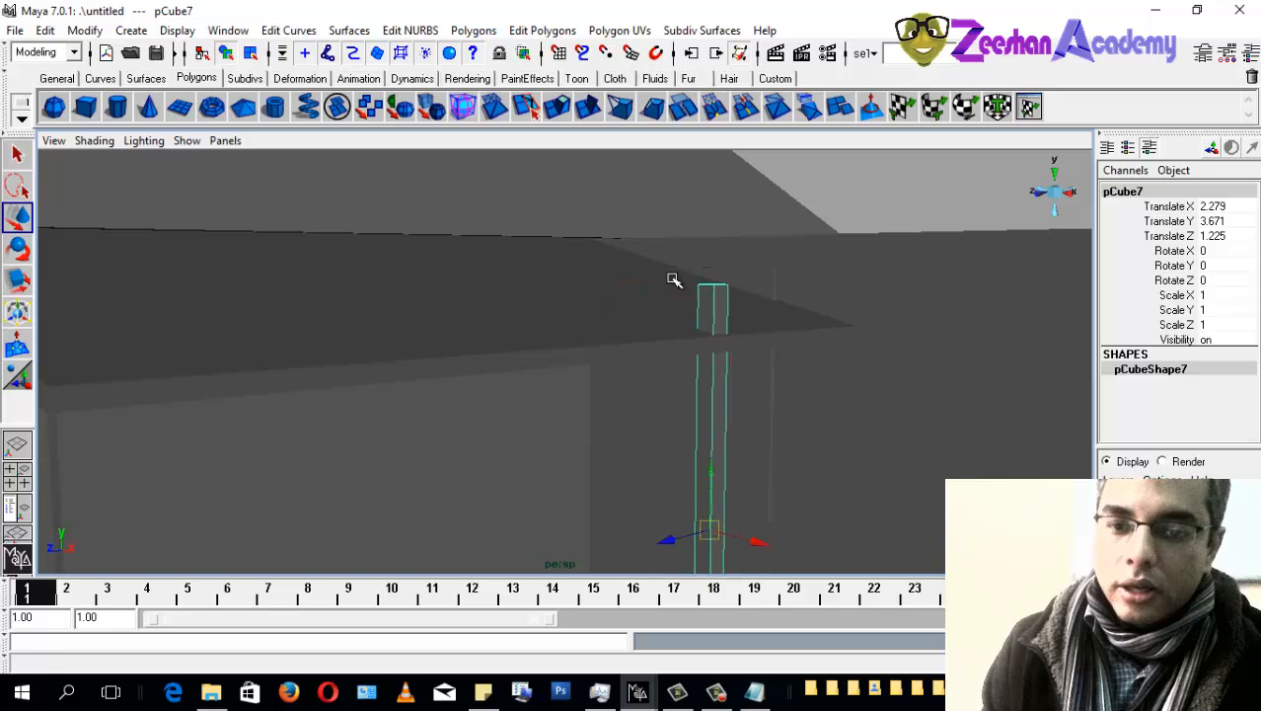
left_click_drag(681, 274, 742, 300)
left_click_drag(717, 231, 719, 291)
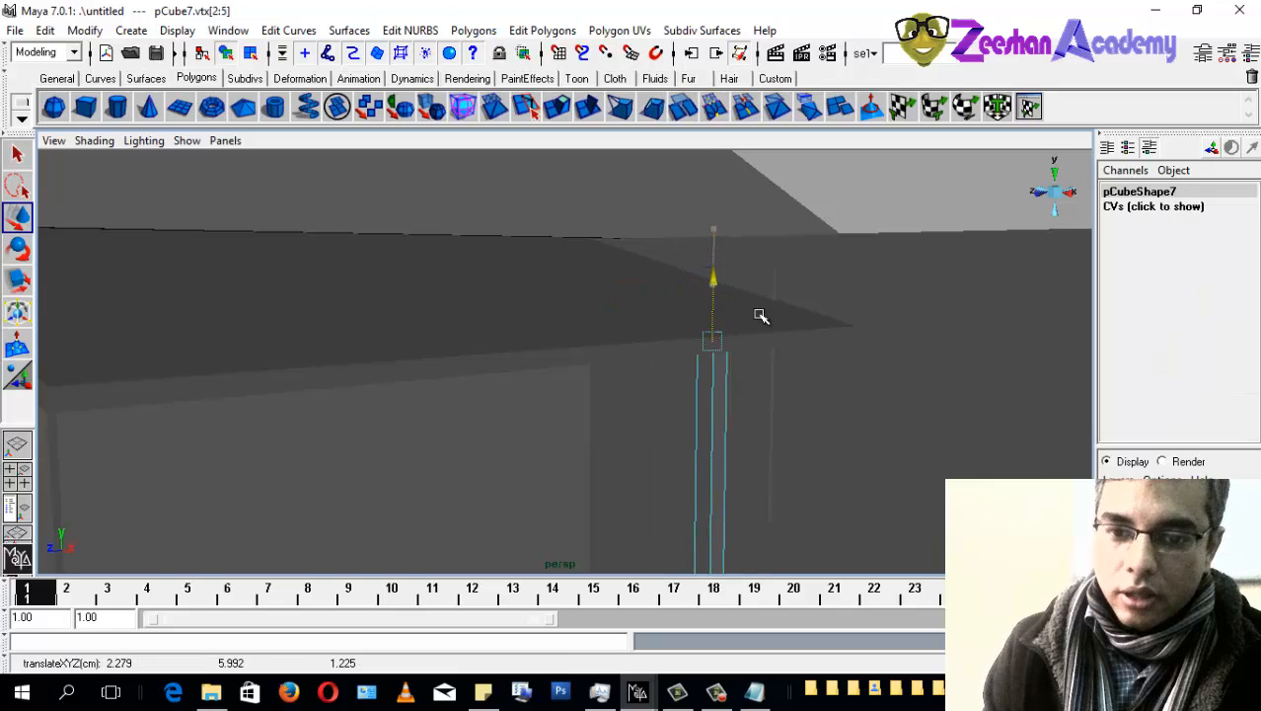
Step: Adjust the top vertices of the post against the hut wall downward to fit beneath the porch roof
left_click_drag(531, 384, 555, 270, "alt")
left_click(482, 310)
right_click_drag(586, 258, 541, 259)
left_click_drag(557, 229, 612, 242)
mouse_move(590, 190)
left_mouse_down()
mouse_move(587, 159)
mouse_move(591, 208)
left_mouse_up()
scroll(598, 205, "up", 5)
middle_click_drag(600, 205, 609, 387, "alt")
left_click_drag(609, 387, 575, 372, "alt")
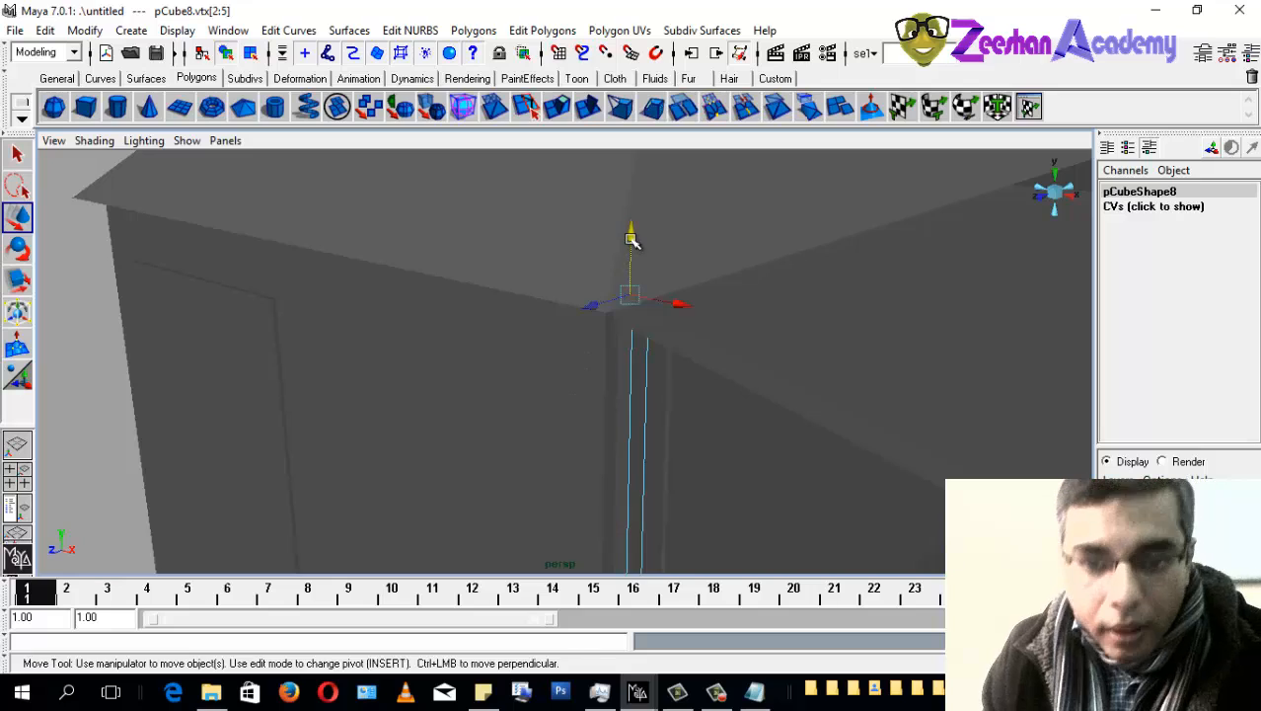
left_click_drag(632, 240, 632, 258)
Step: Leave vertex editing on the wall-side post and clear the selection to show the whole hut
scroll(567, 326, "down", 3)
left_click_drag(548, 310, 535, 288, "alt")
scroll(553, 306, "down", 5)
left_click_drag(876, 551, 684, 470, "alt")
middle_click_drag(684, 470, 654, 510, "alt")
scroll(655, 510, "down", 1)
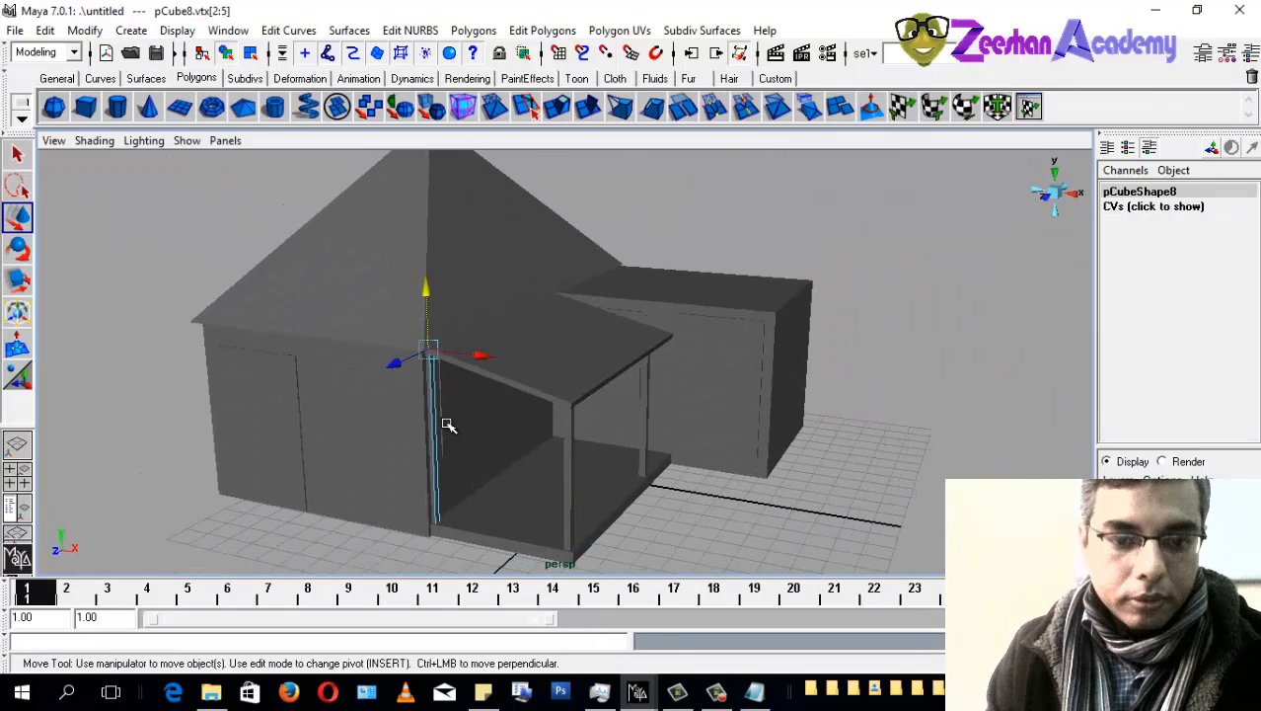
right_click_drag(445, 395, 513, 372)
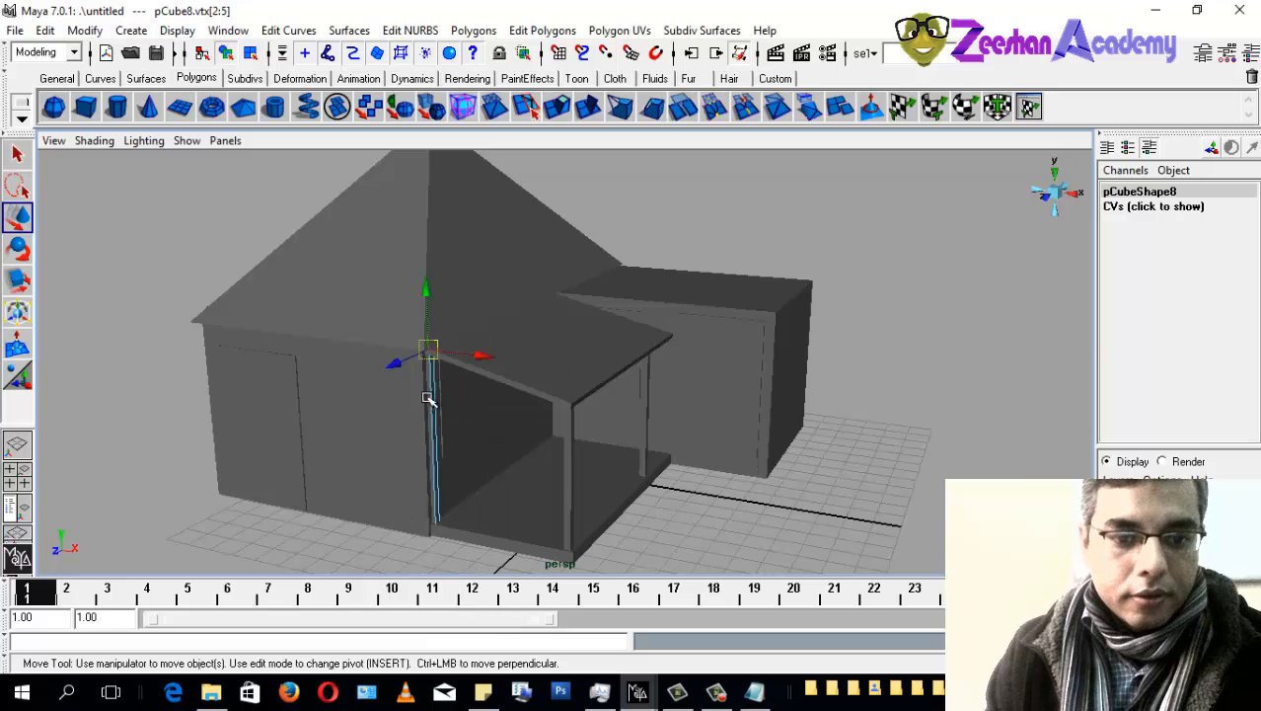
left_click(827, 490)
left_click_drag(825, 478, 496, 475, "alt")
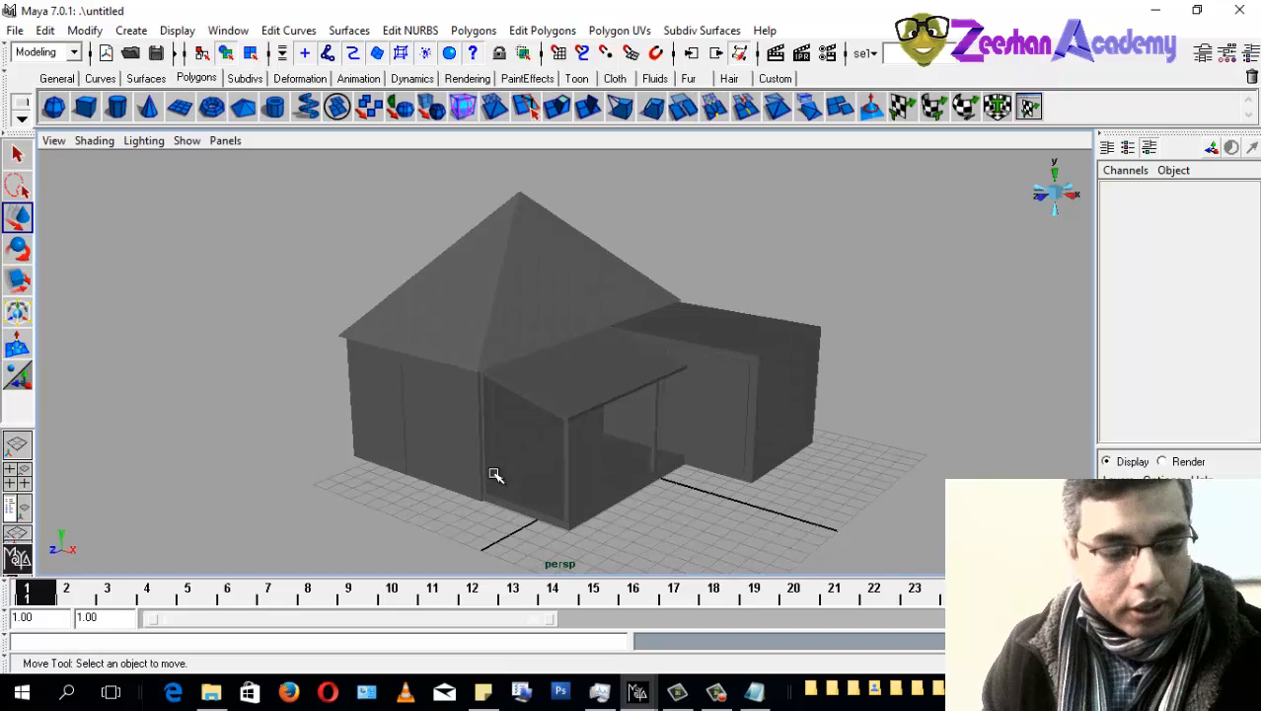
Step: View the default project folder in the scene's save dialog and close it without saving
key("ctrl+s")
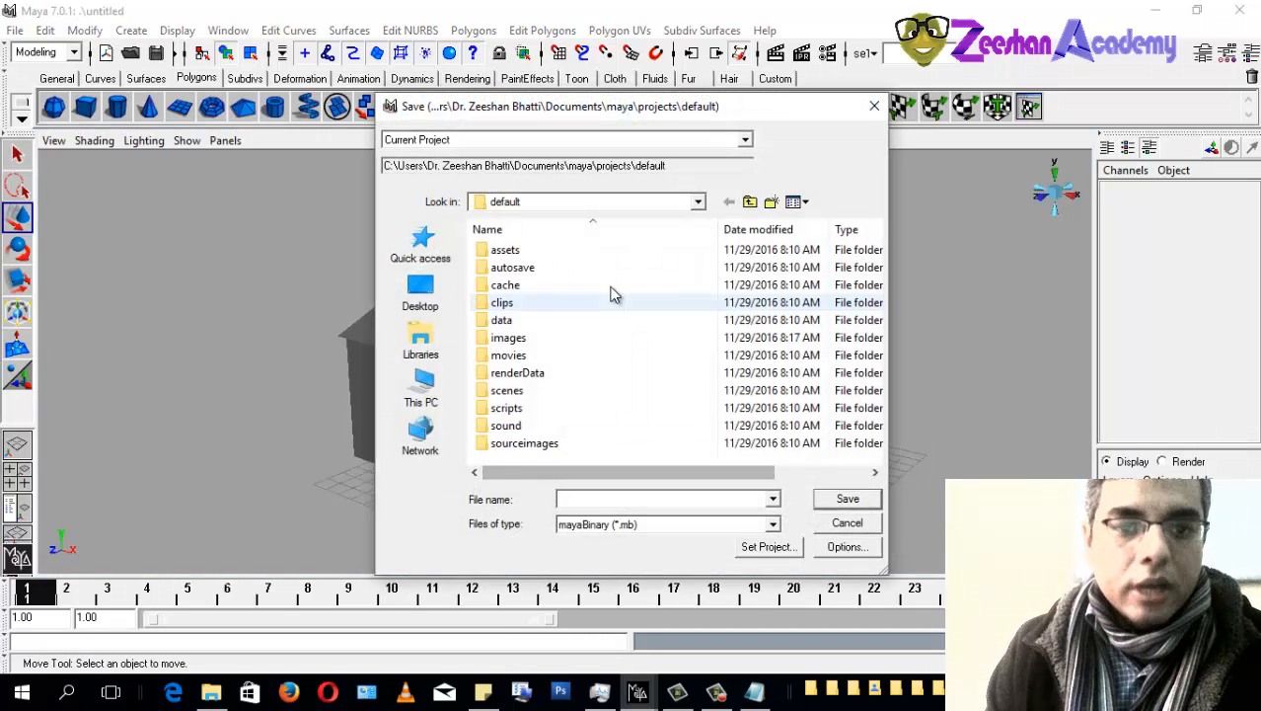
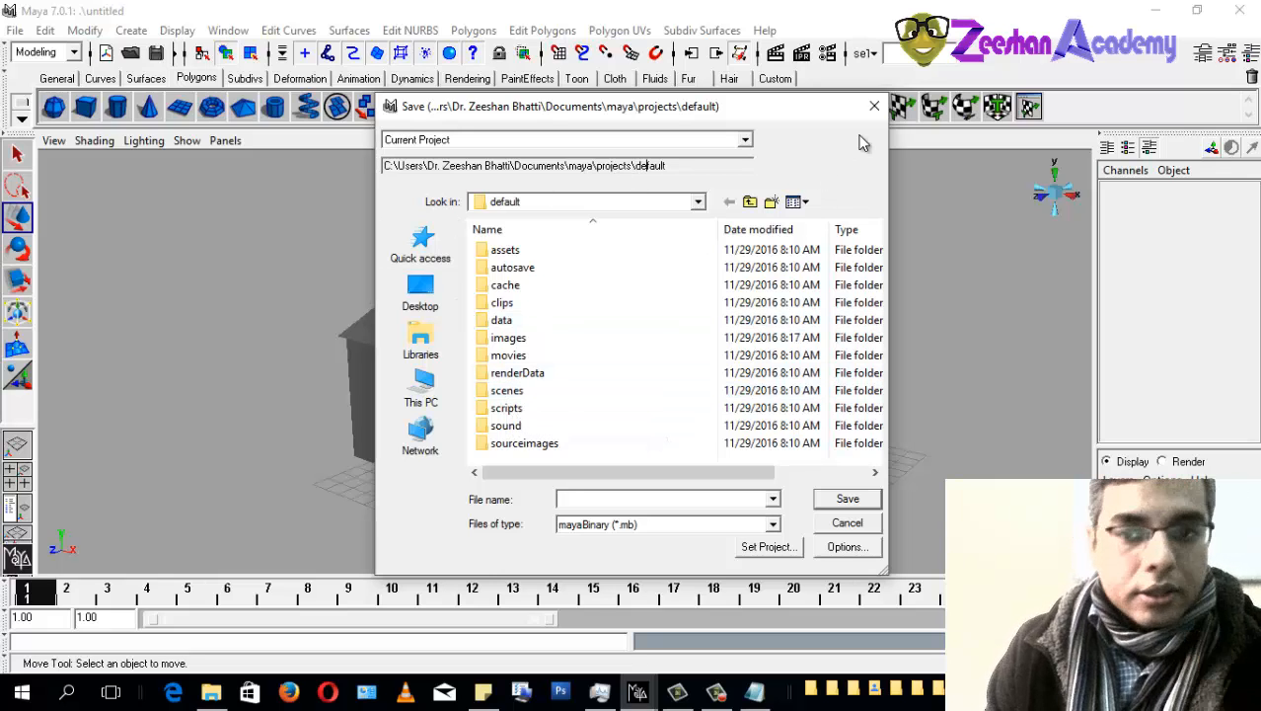
left_click(874, 106)
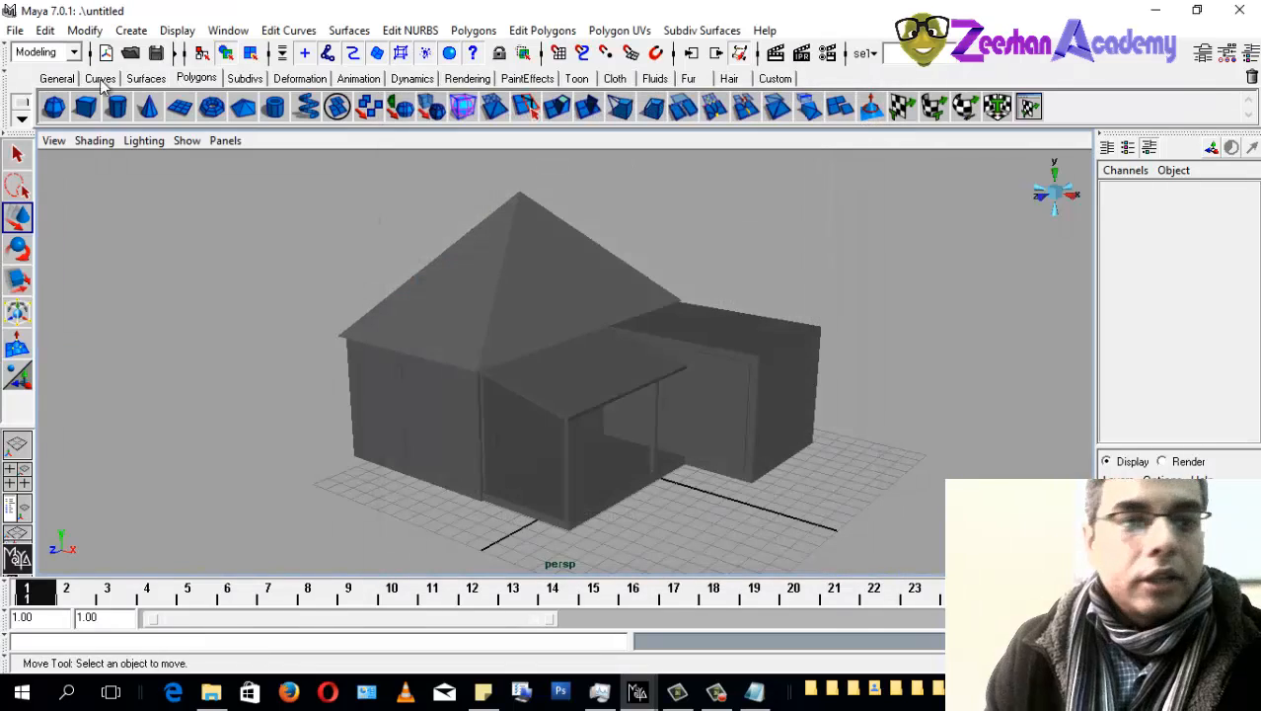
Step: Start a new project and name it MyMayaWork
left_click(15, 31)
mouse_move(112, 331)
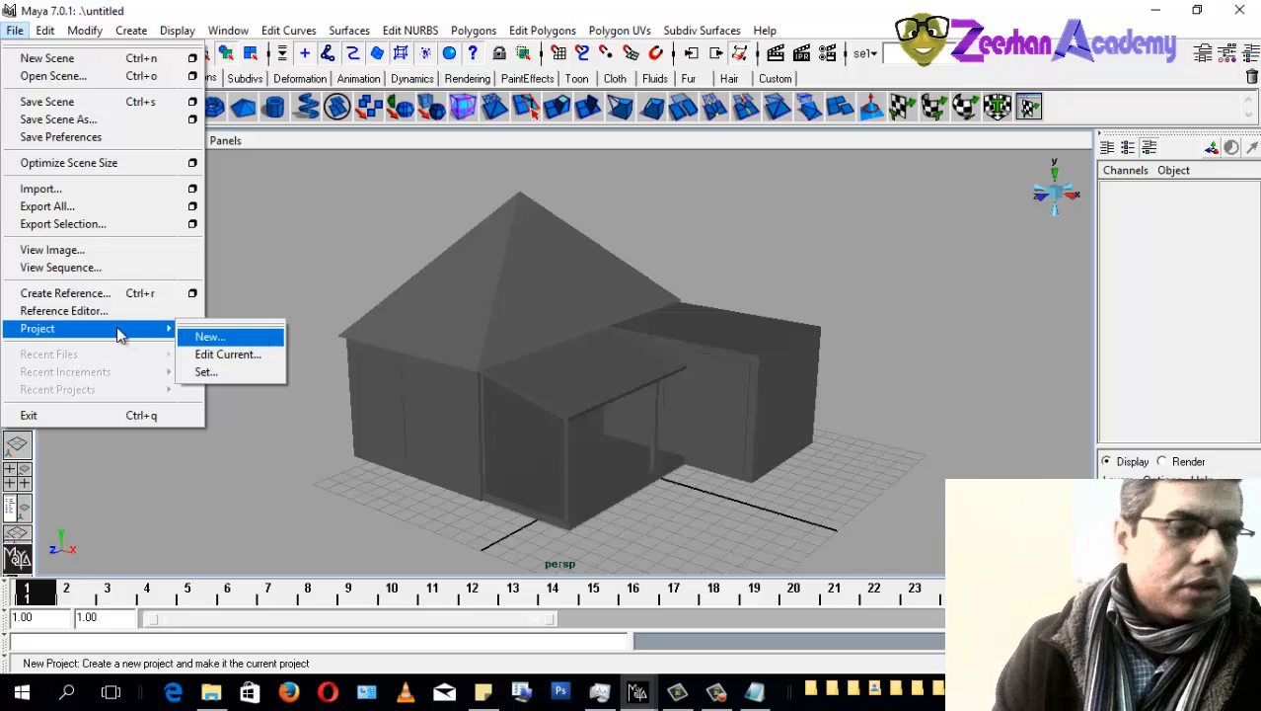
left_click(226, 346)
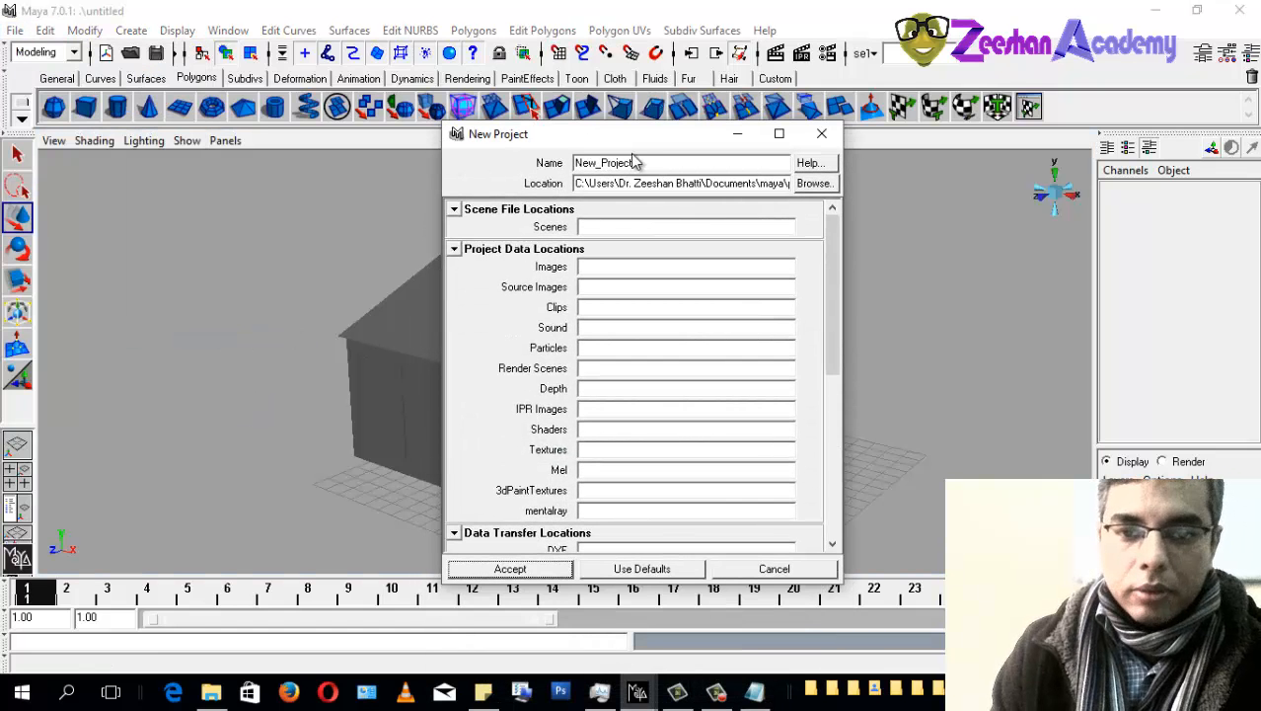
left_click_drag(743, 163, 507, 163)
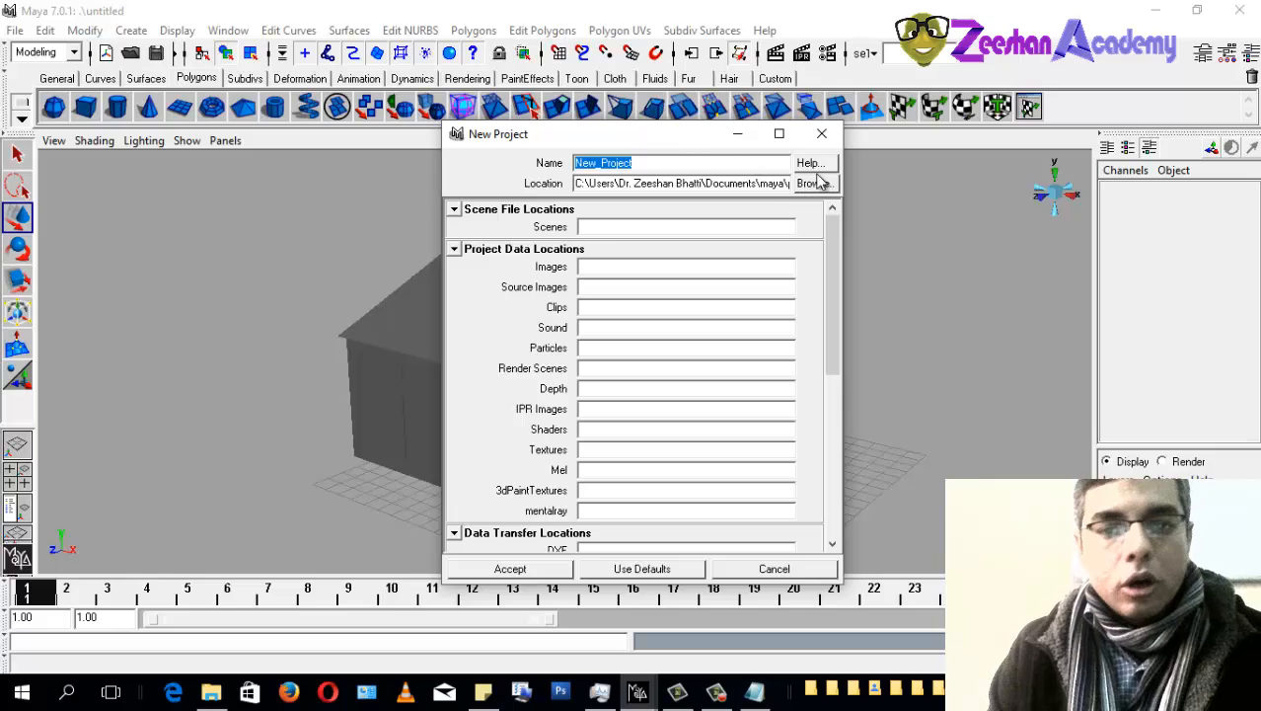
left_click_drag(653, 139, 650, 86)
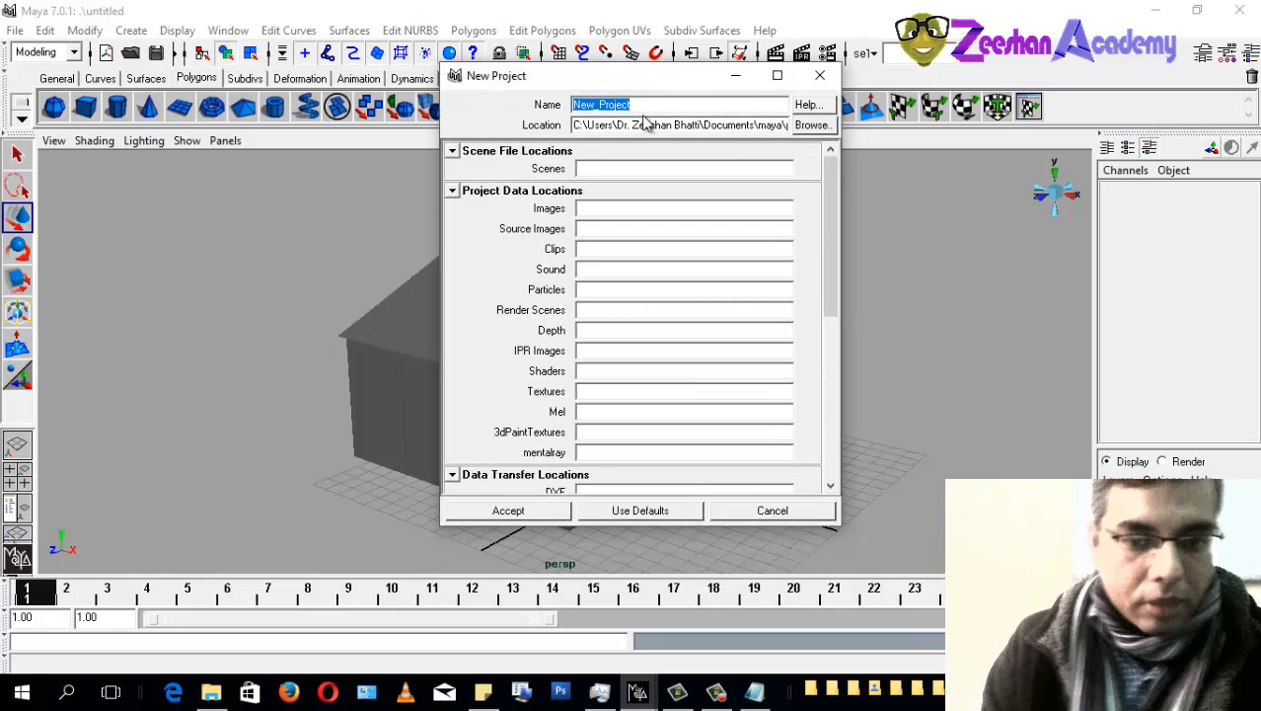
type("MyMayaWork")
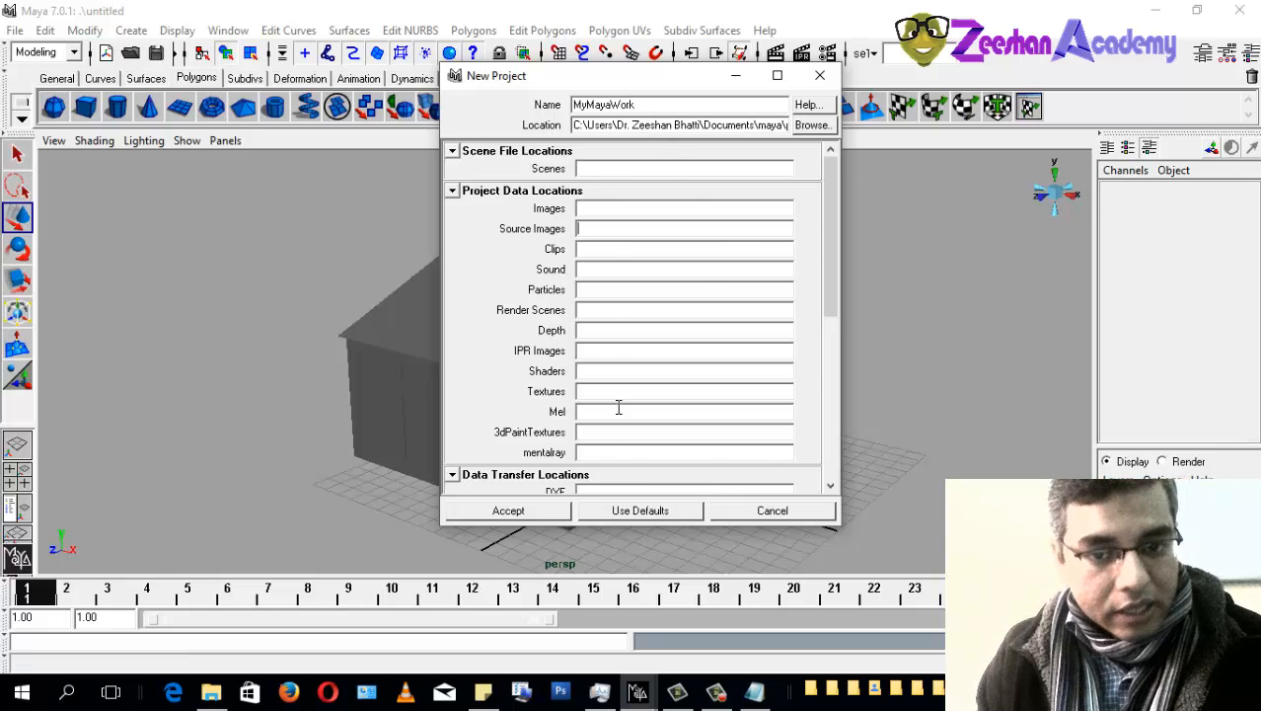
Step: Fill the new project's data locations with the default folders and cancel the project setup
left_click(641, 512)
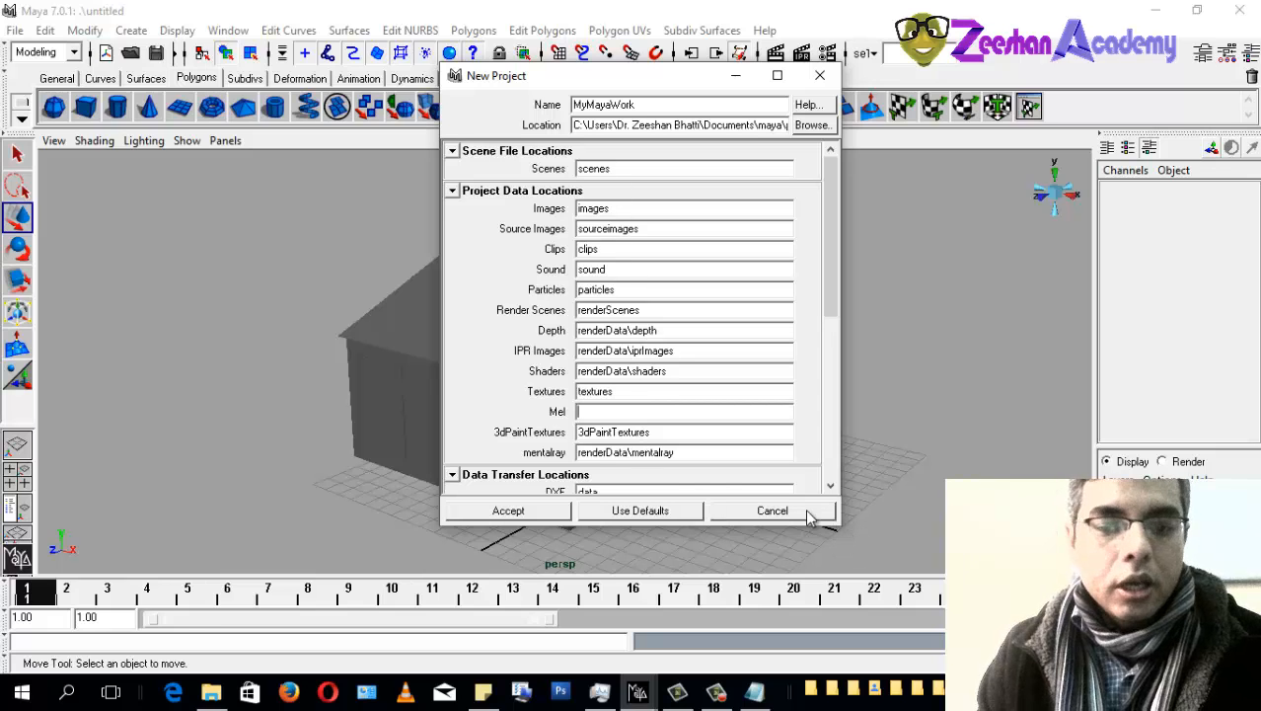
scroll(826, 316, "down", 3)
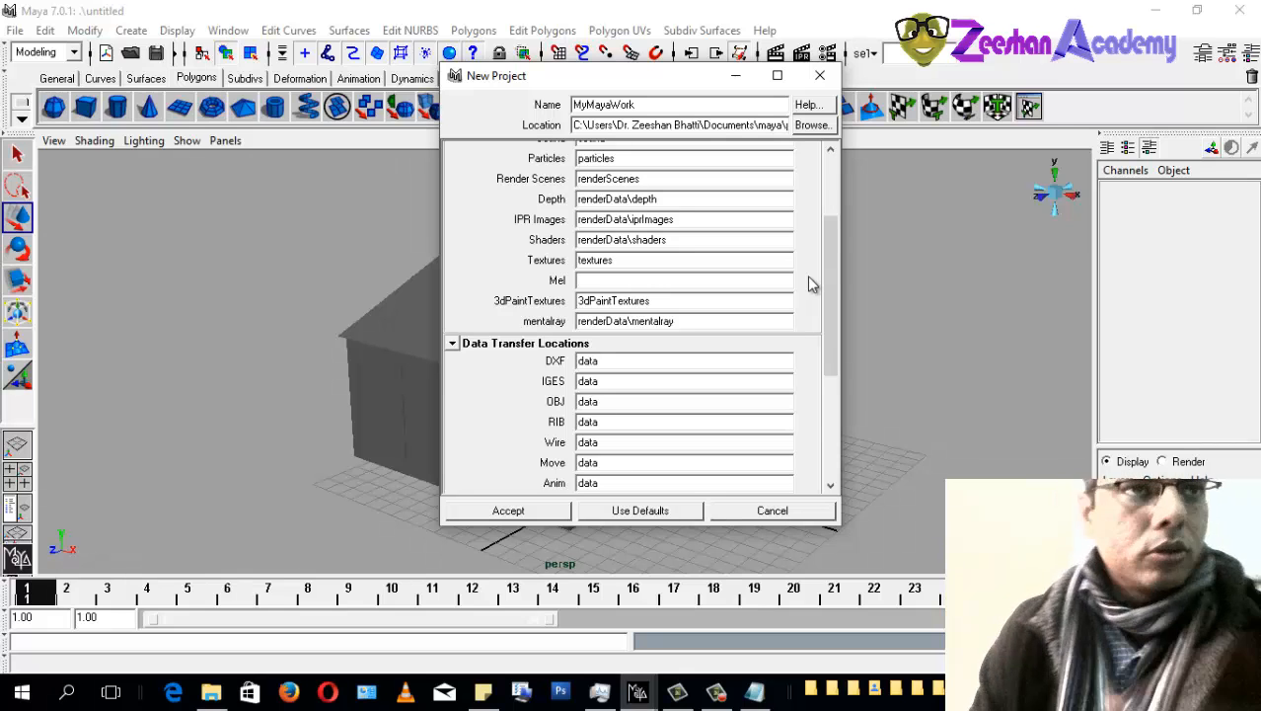
scroll(829, 255, "up", 1)
scroll(830, 254, "up", 2)
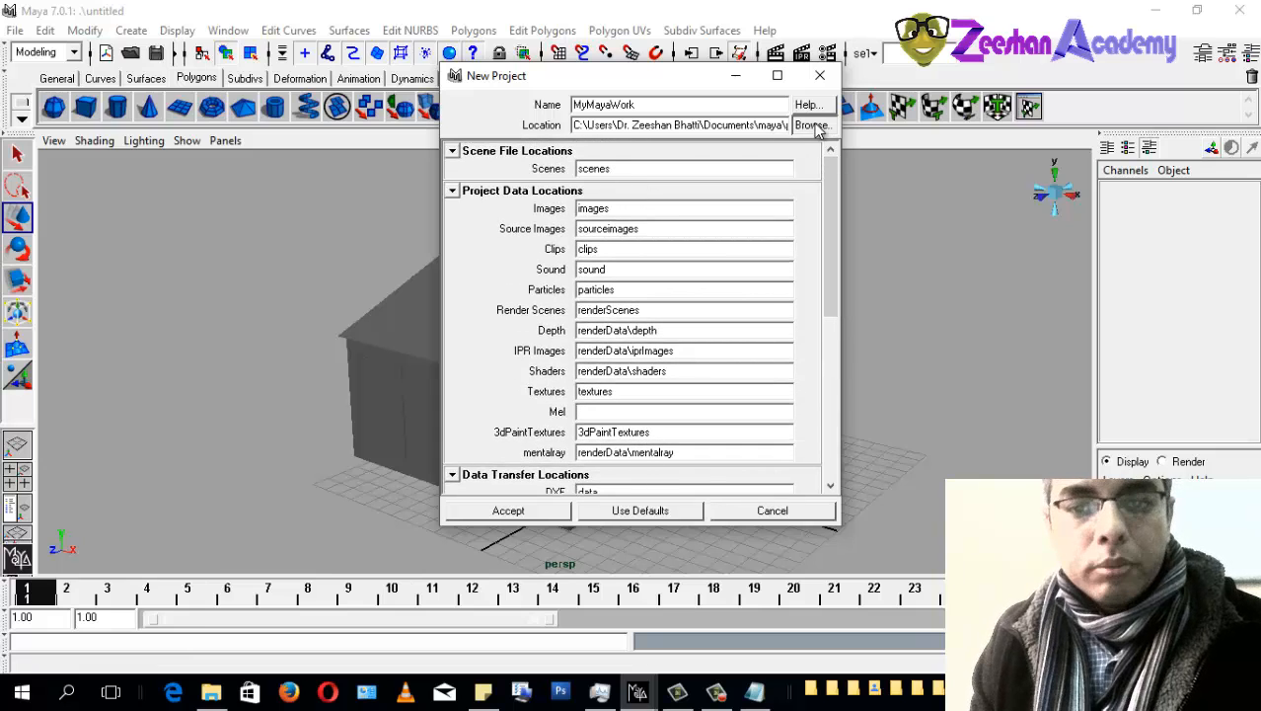
left_click(813, 126)
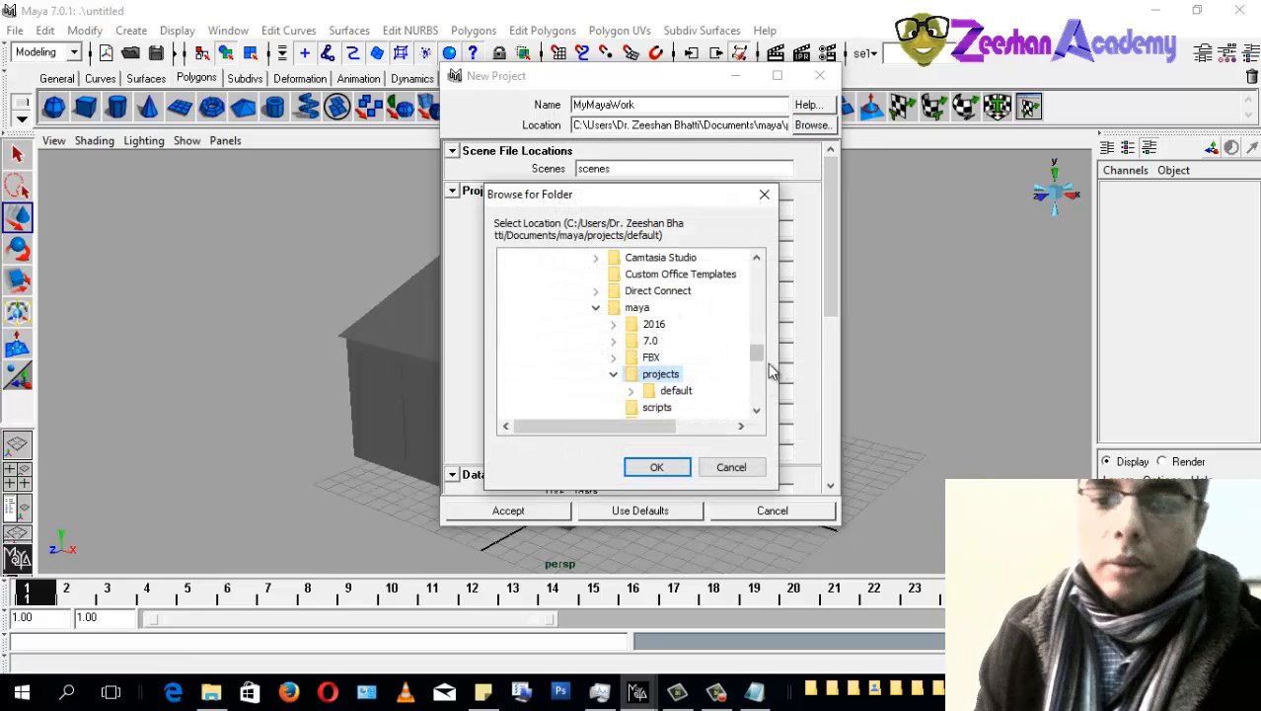
left_click(764, 195)
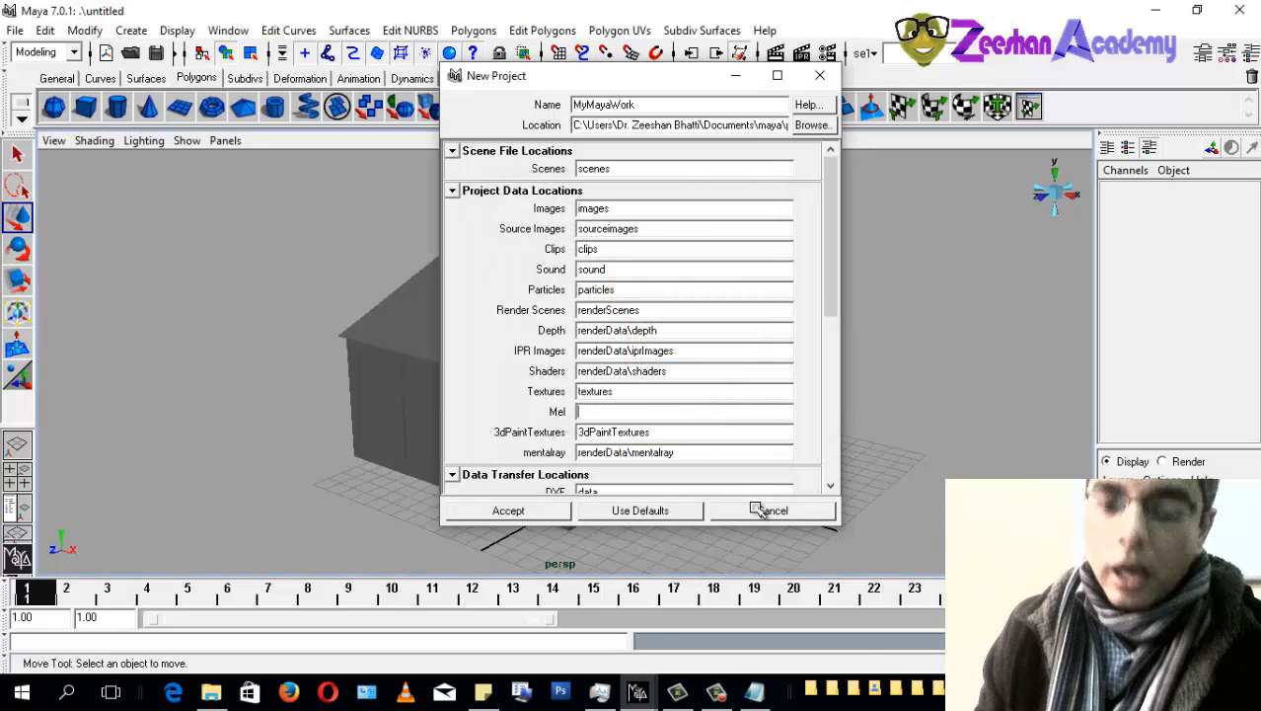
left_click(762, 511)
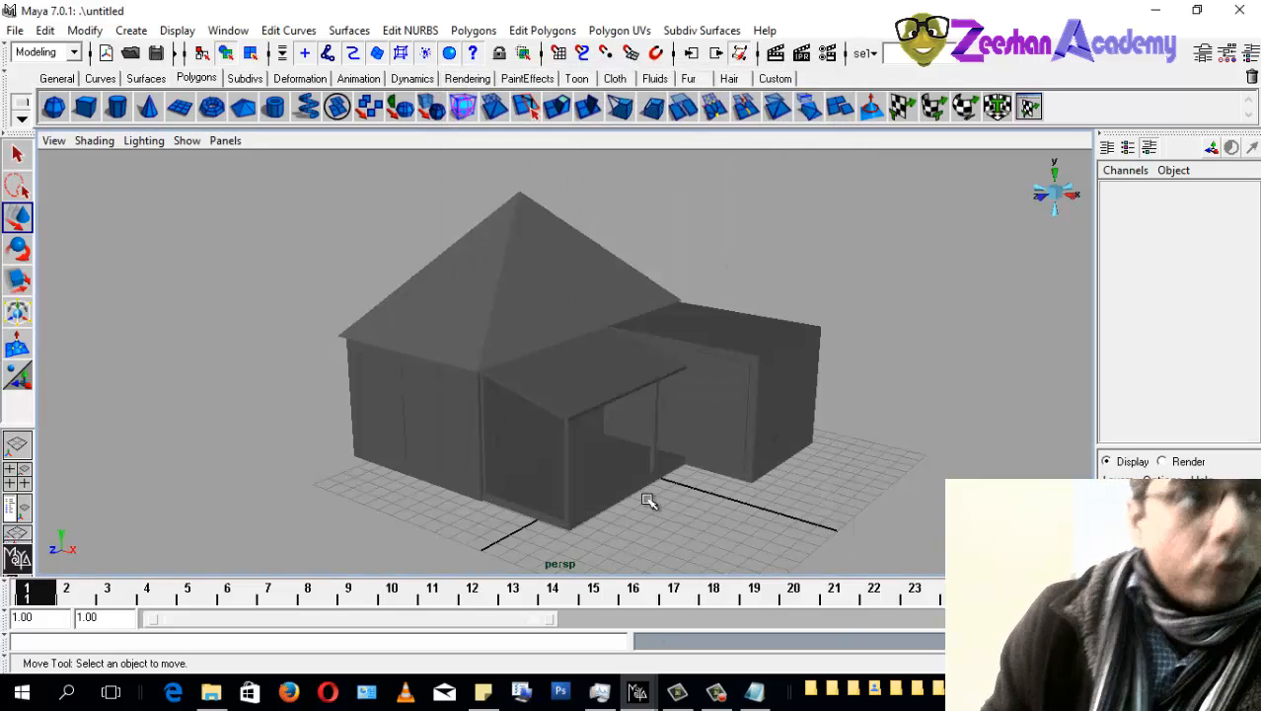
Step: Start setting the current project and browse the D: drive to the E folder inside Usindh Google Drive
left_click(15, 30)
mouse_move(155, 340)
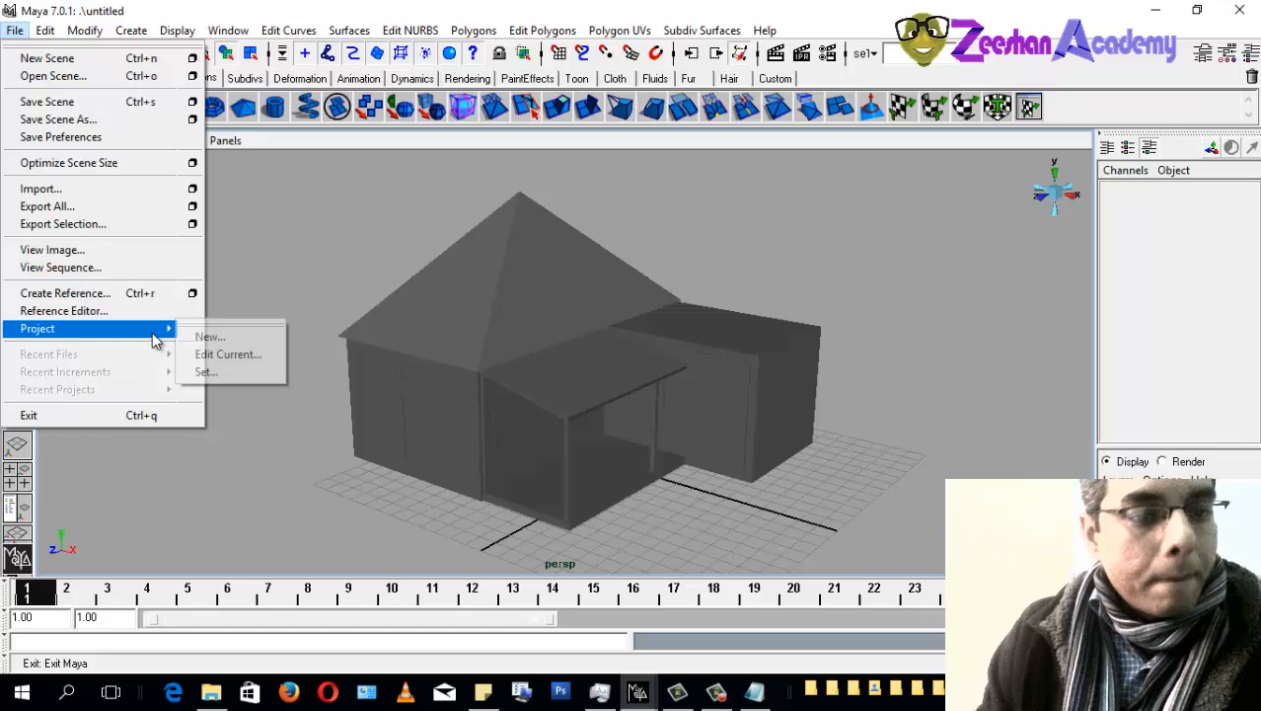
left_click(204, 373)
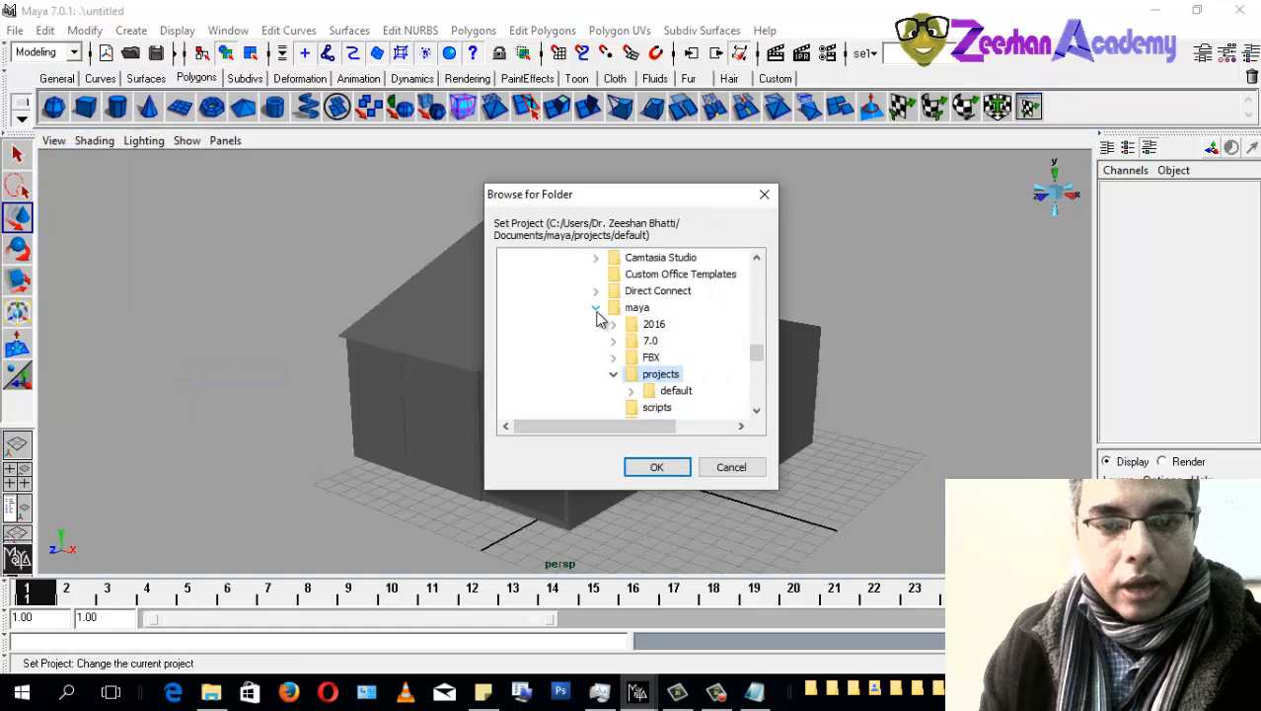
left_click(596, 309)
scroll(604, 360, "down", 5)
left_click(580, 342)
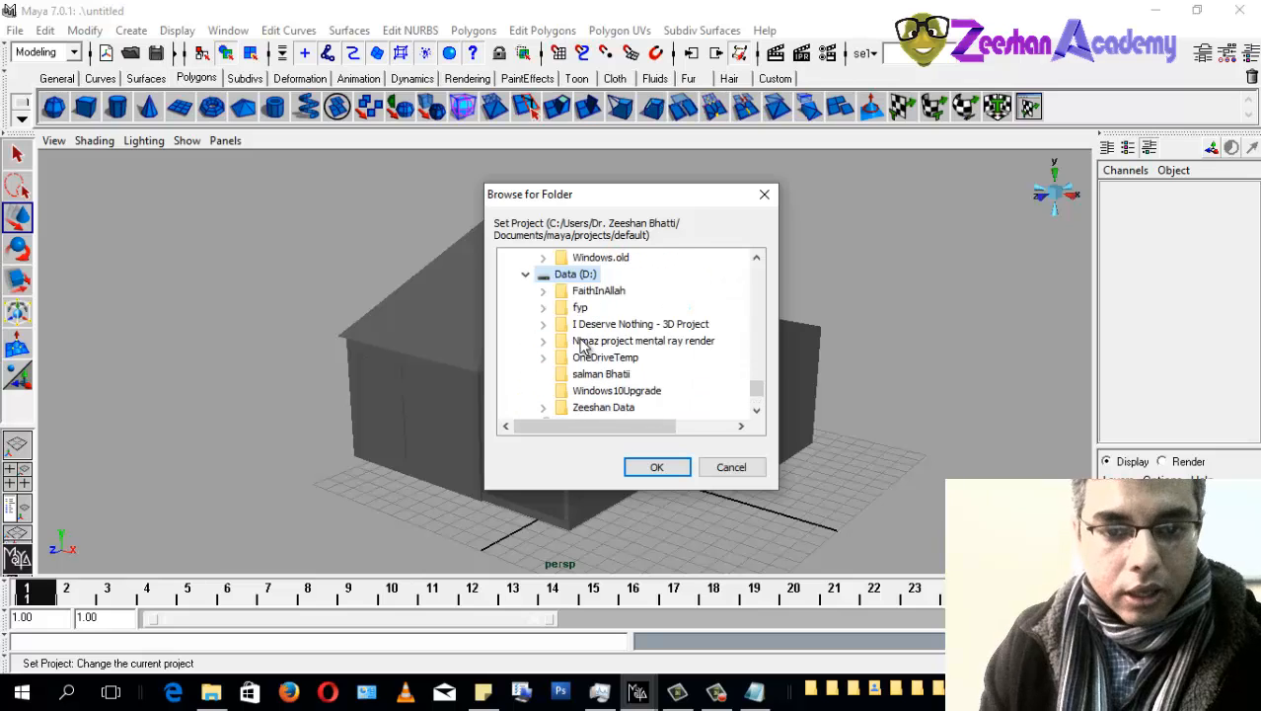
double_click(604, 405)
double_click(614, 408)
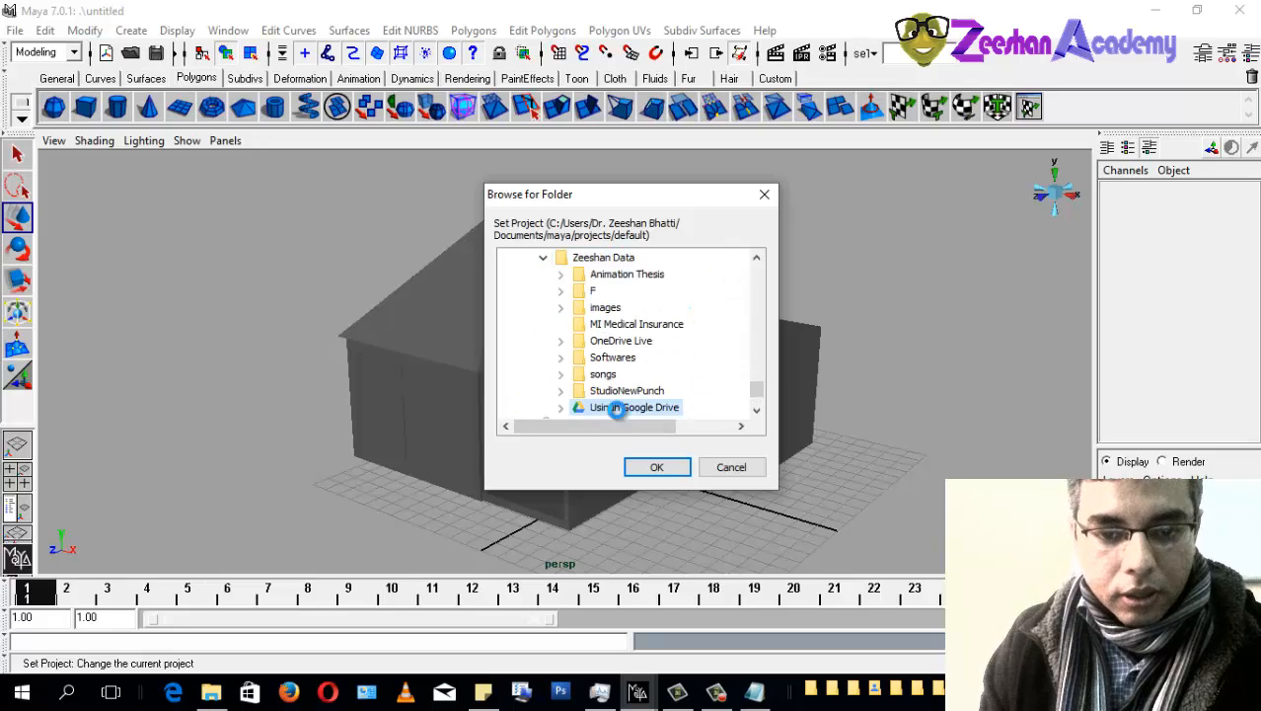
double_click(610, 307)
scroll(639, 419, "down", 2)
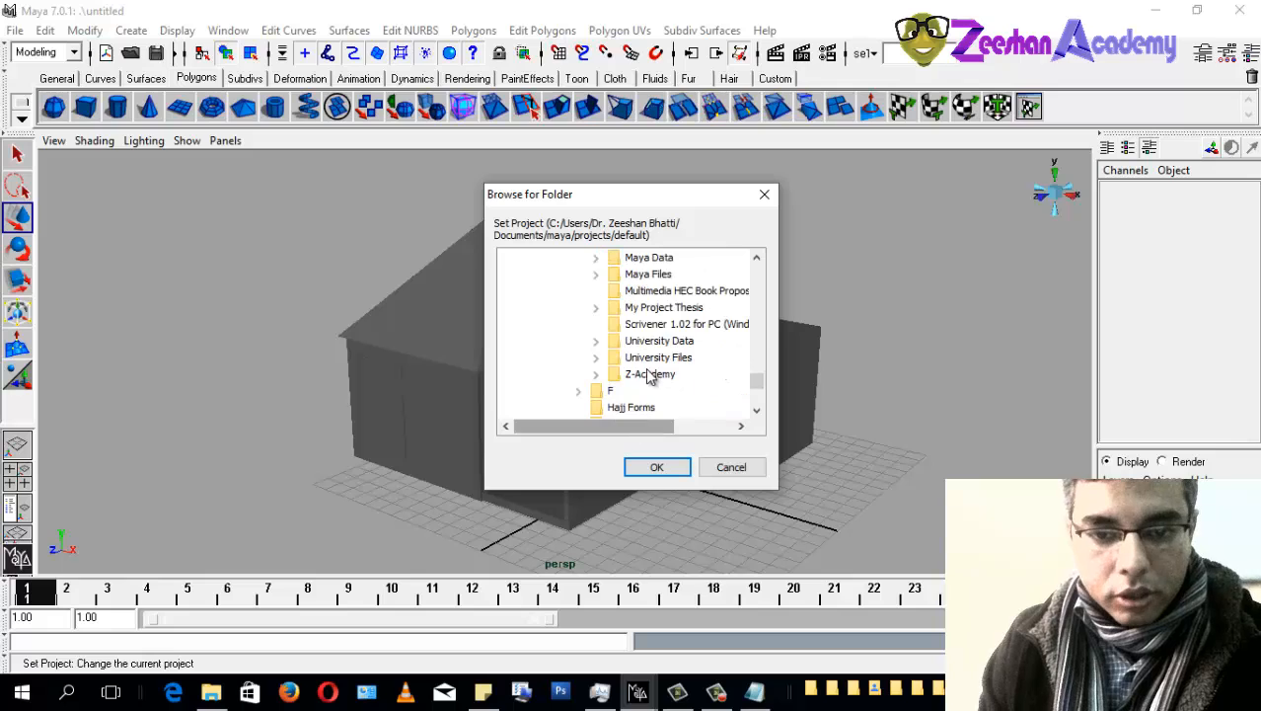
double_click(655, 343)
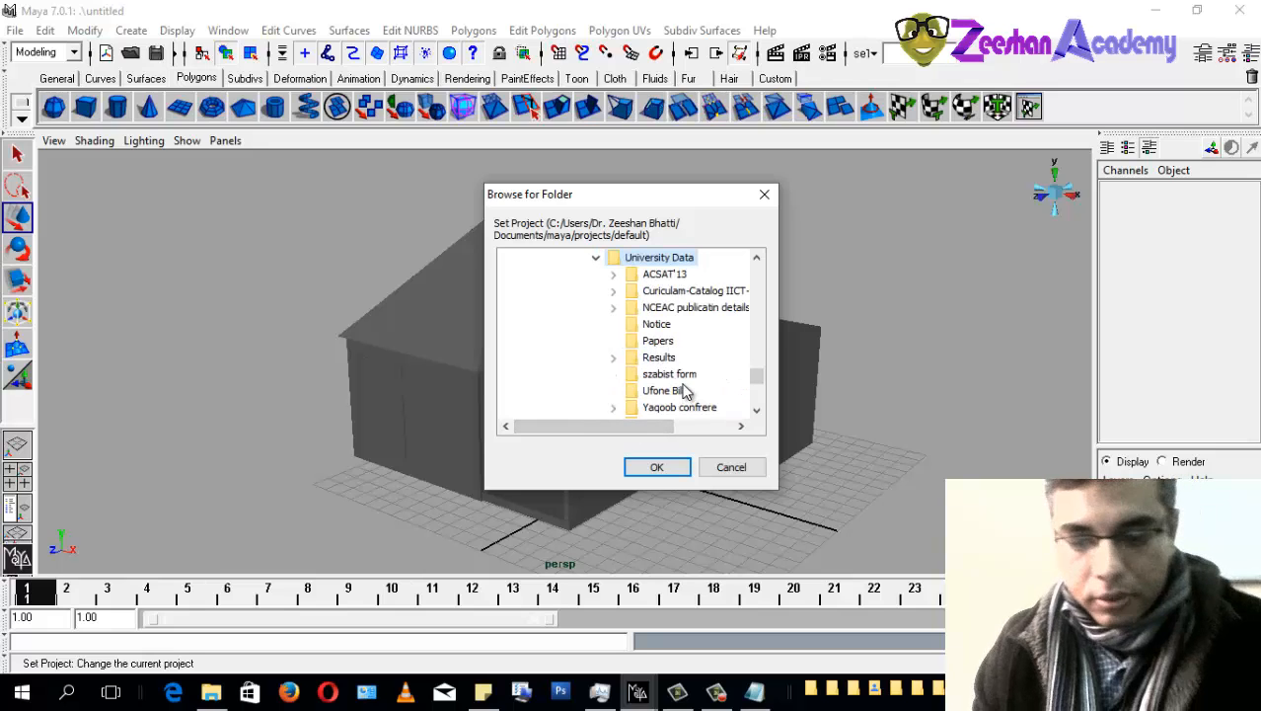
scroll(688, 367, "down", 1)
key("BackSpace")
Step: Set the current project to the MayaBatch02 folder inside MagicStudios in Maya Files
double_click(659, 373)
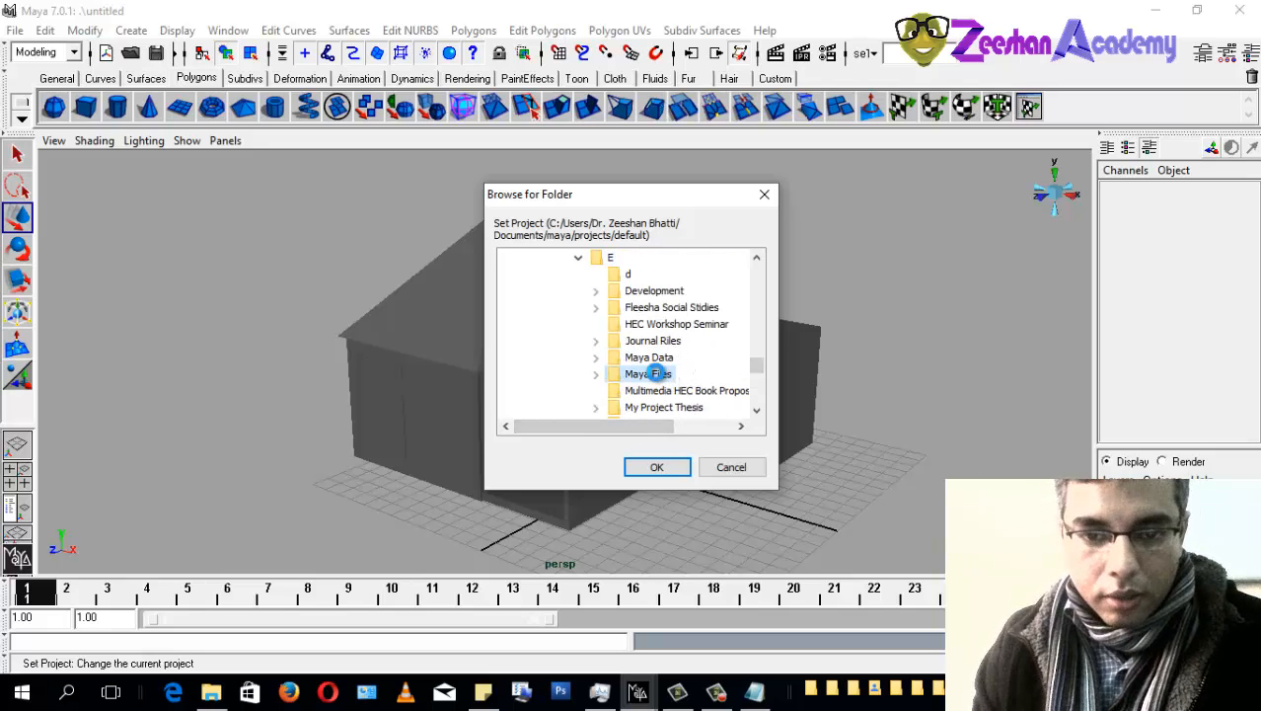
scroll(690, 395, "down", 2)
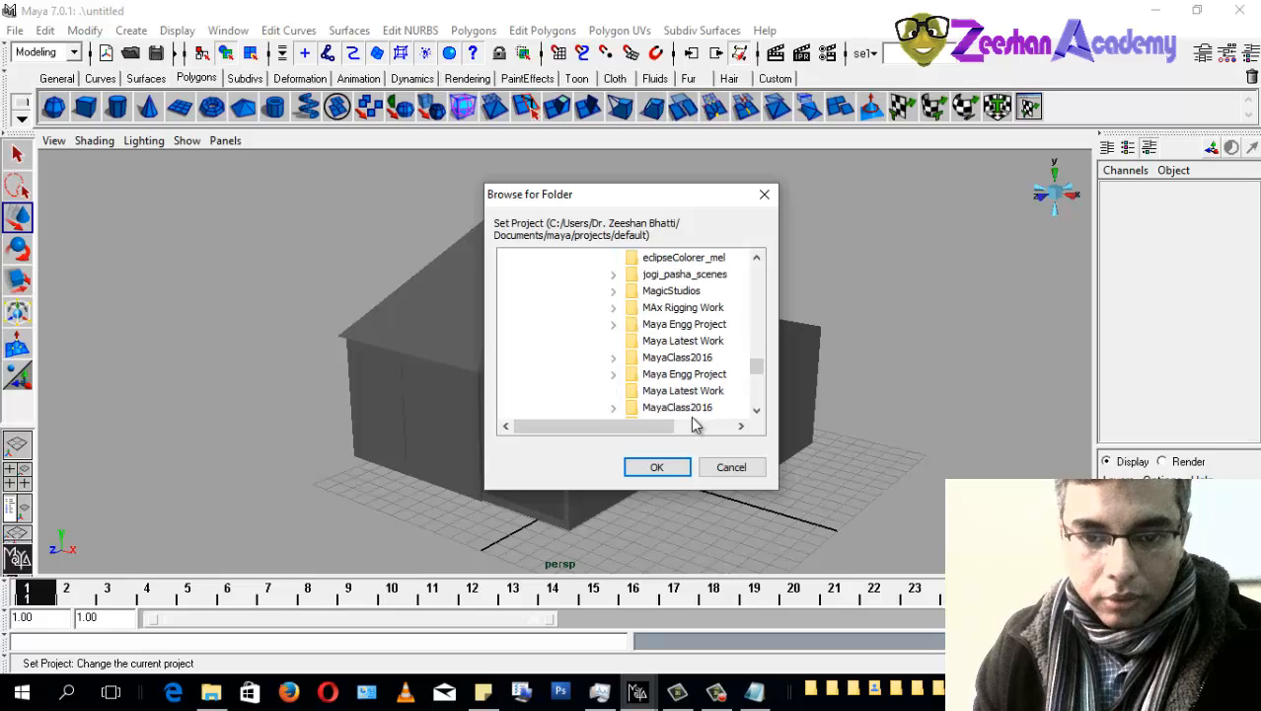
double_click(683, 291)
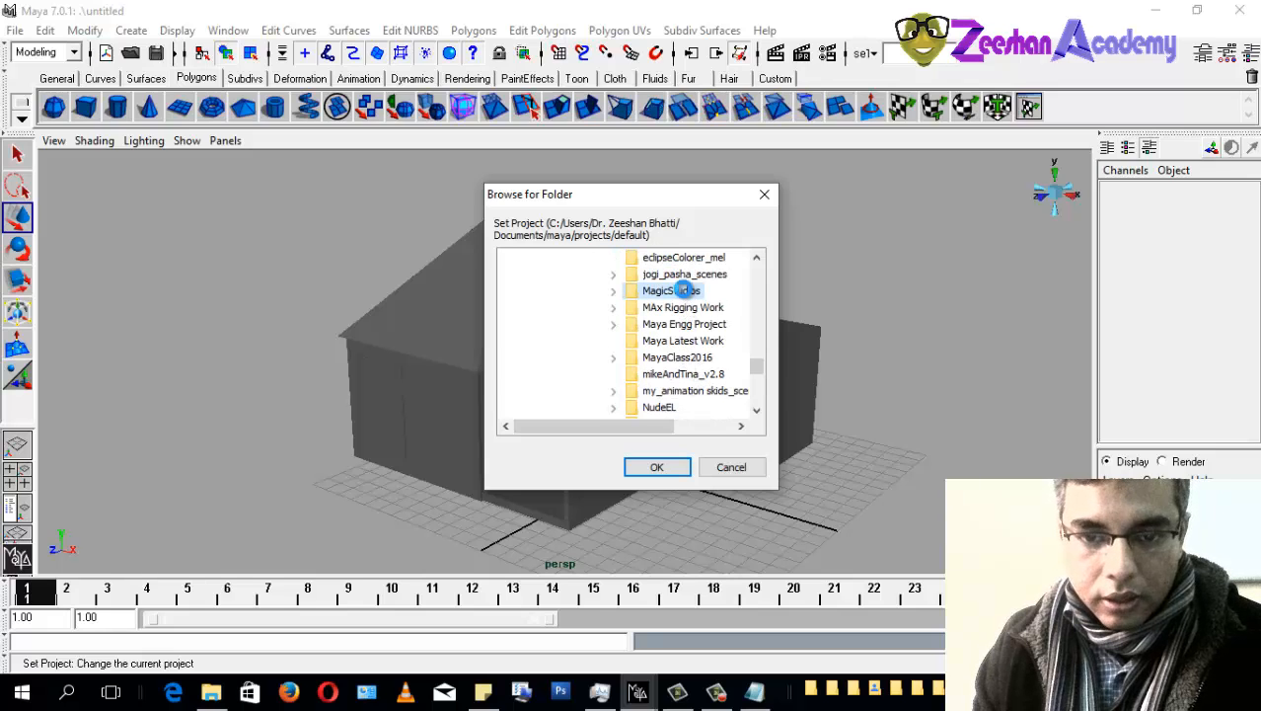
left_click(701, 357)
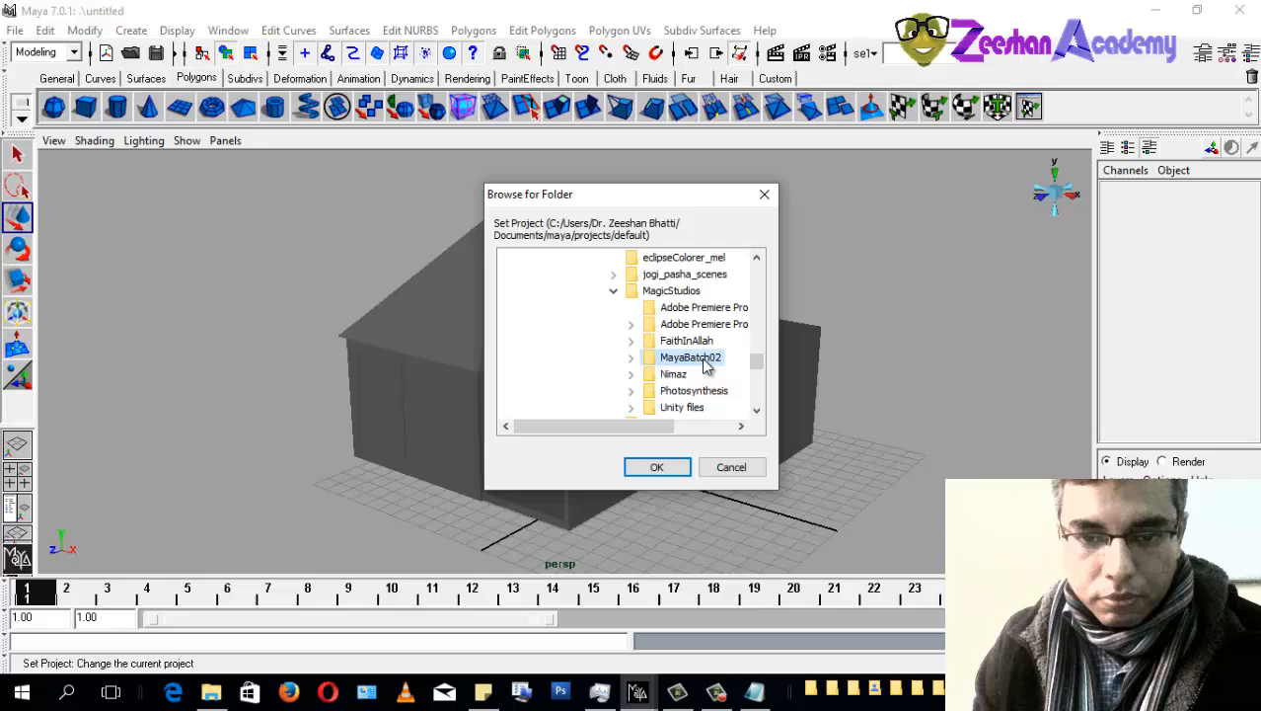
left_click(659, 474)
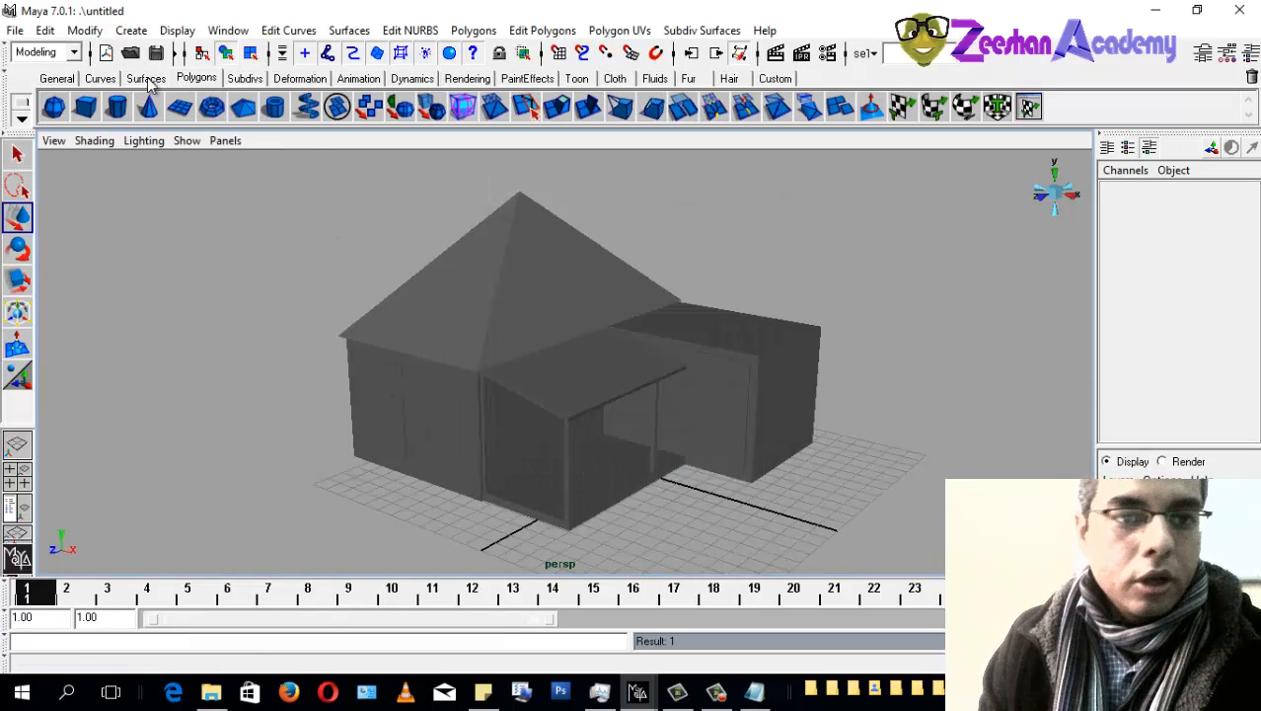
Step: Save the scene as Simple Hut in the project's scenes folder, in mayaBinary format
left_click(155, 52)
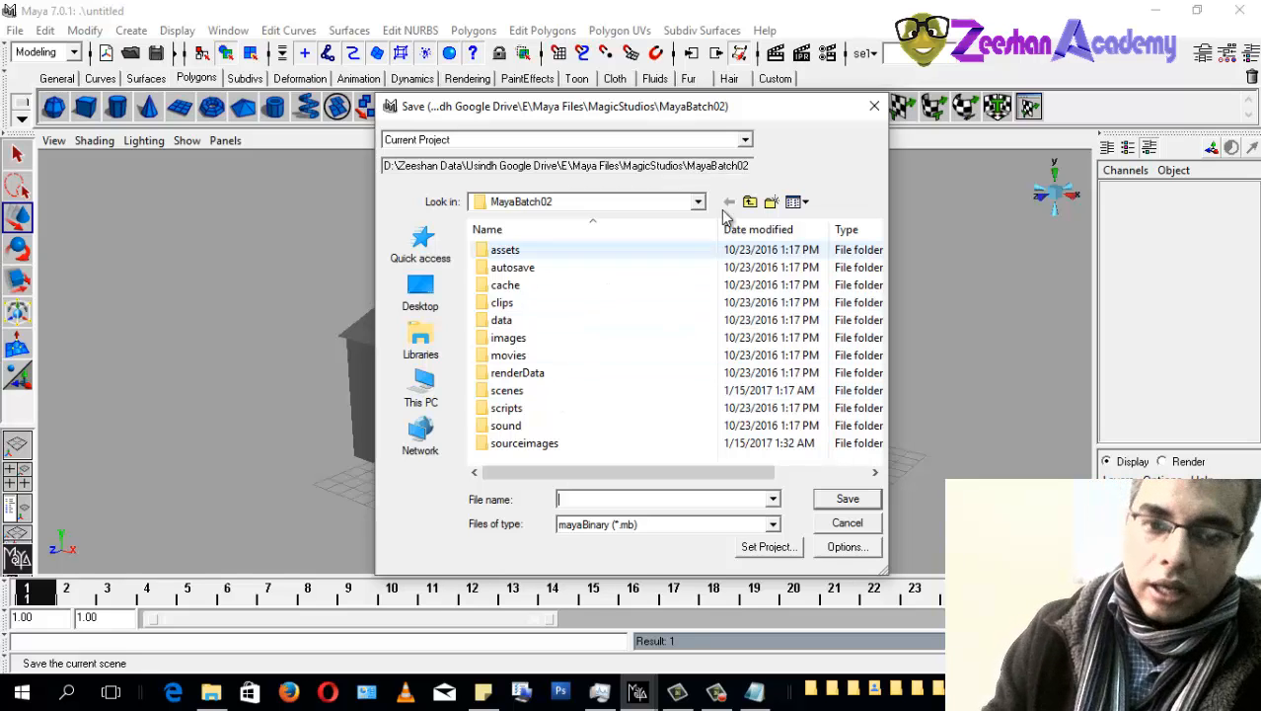
left_click(507, 395)
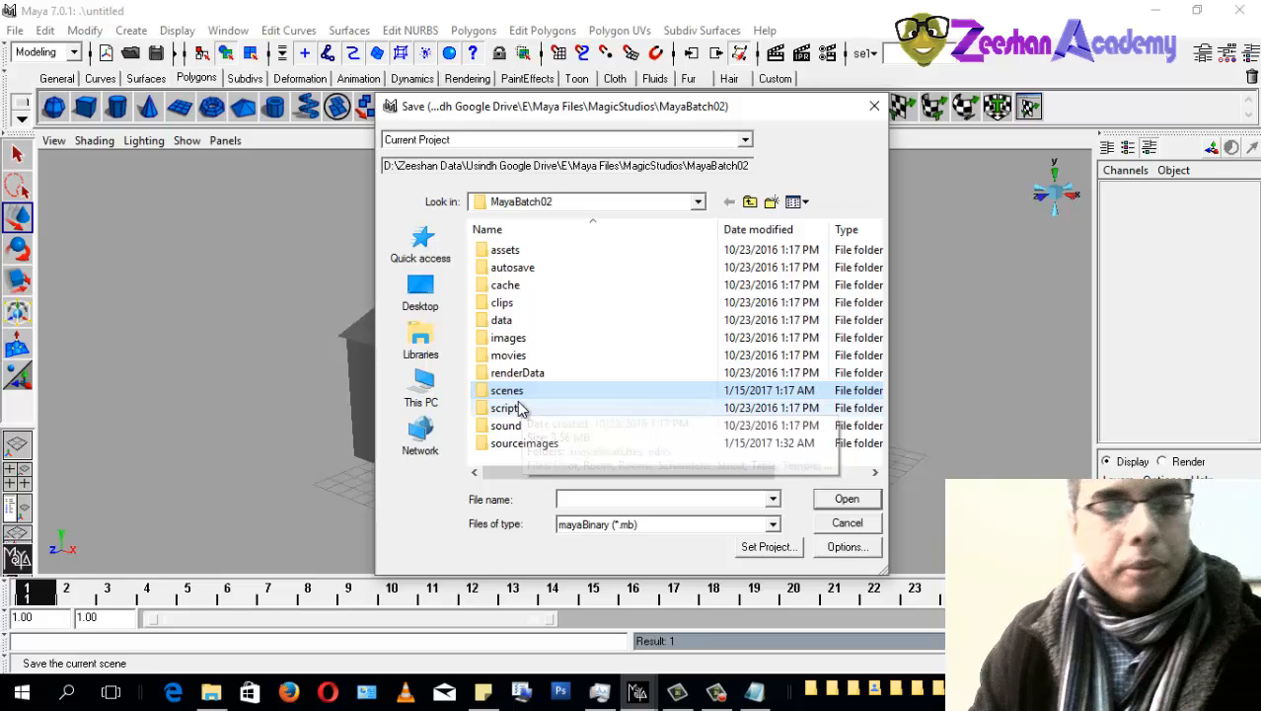
double_click(532, 392)
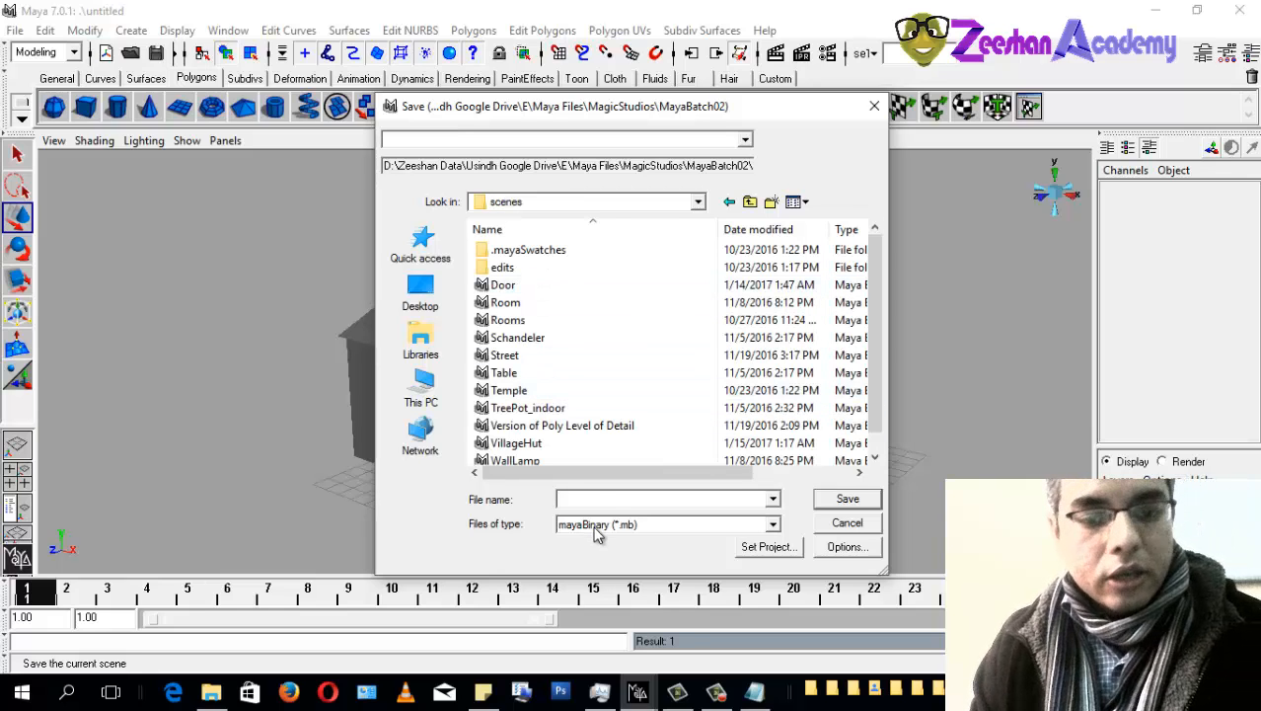
left_click(592, 496)
type("Simp")
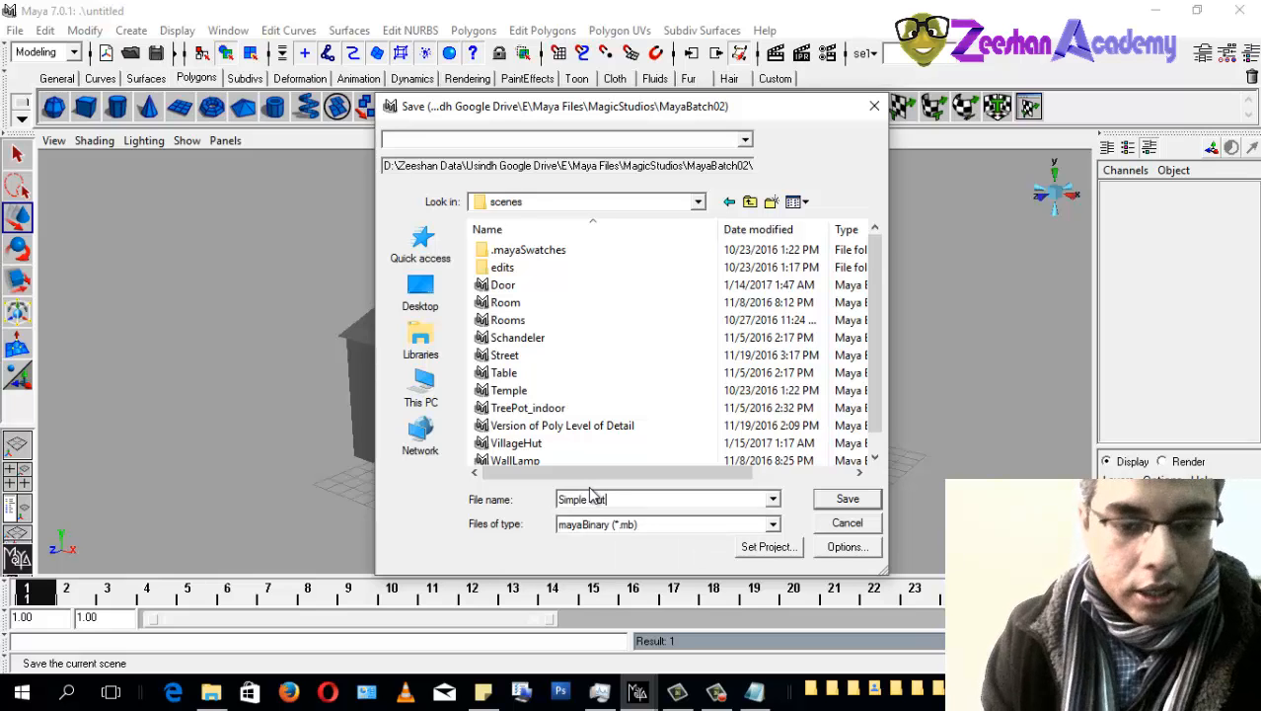
type("le Hut")
key("Return")
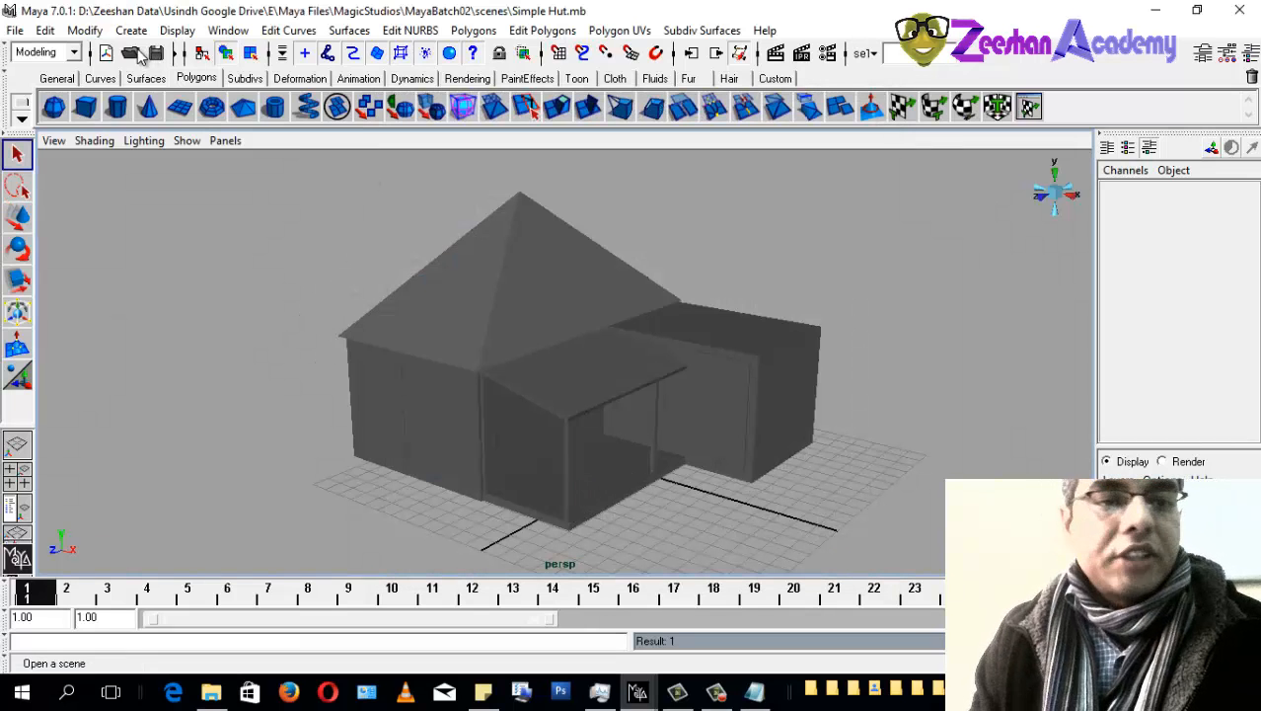
Step: Check the Simple Hut file in the project's scenes folder through the open-scene dialog and close it without opening anything
left_click(132, 54)
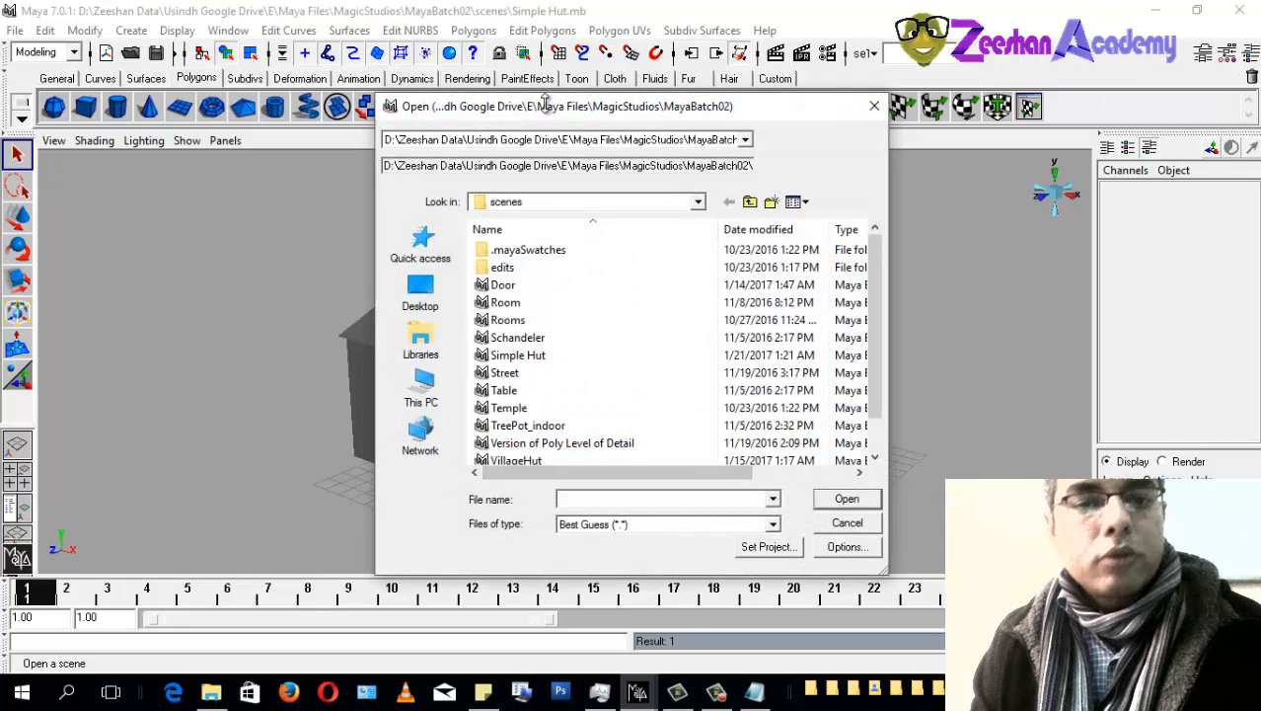
left_click_drag(544, 103, 530, 105)
left_click(520, 360)
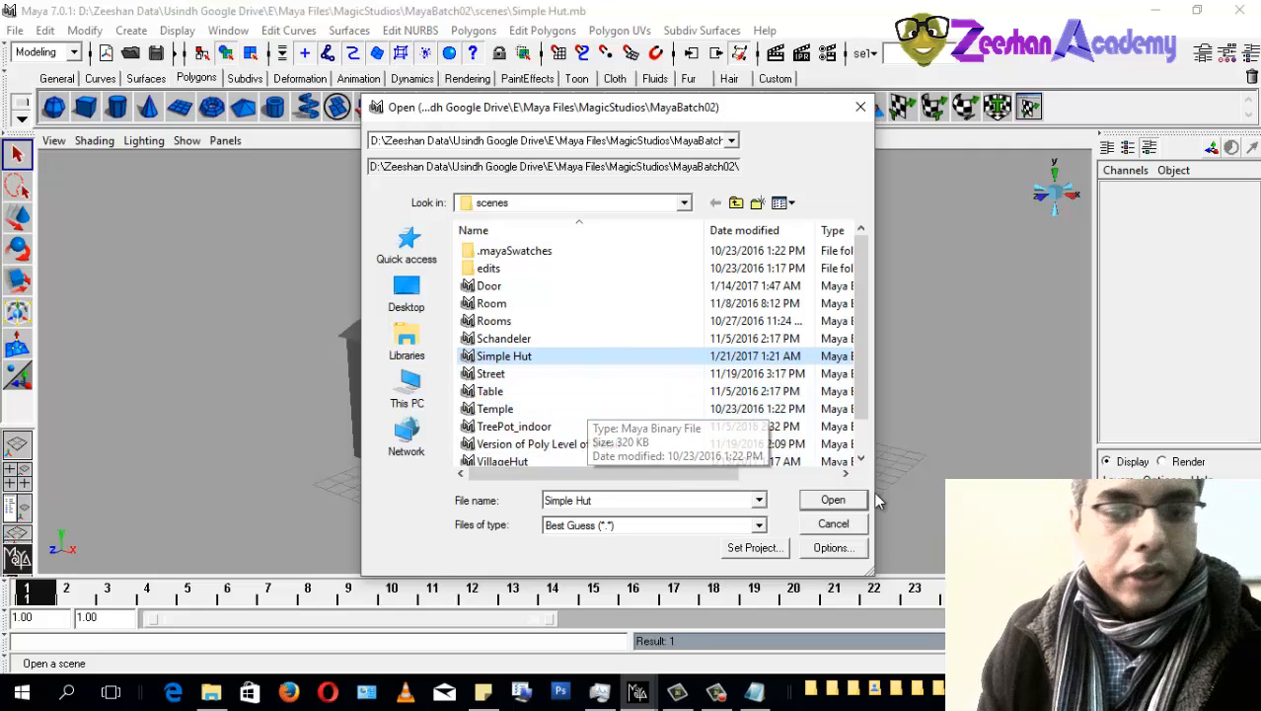
left_click(833, 528)
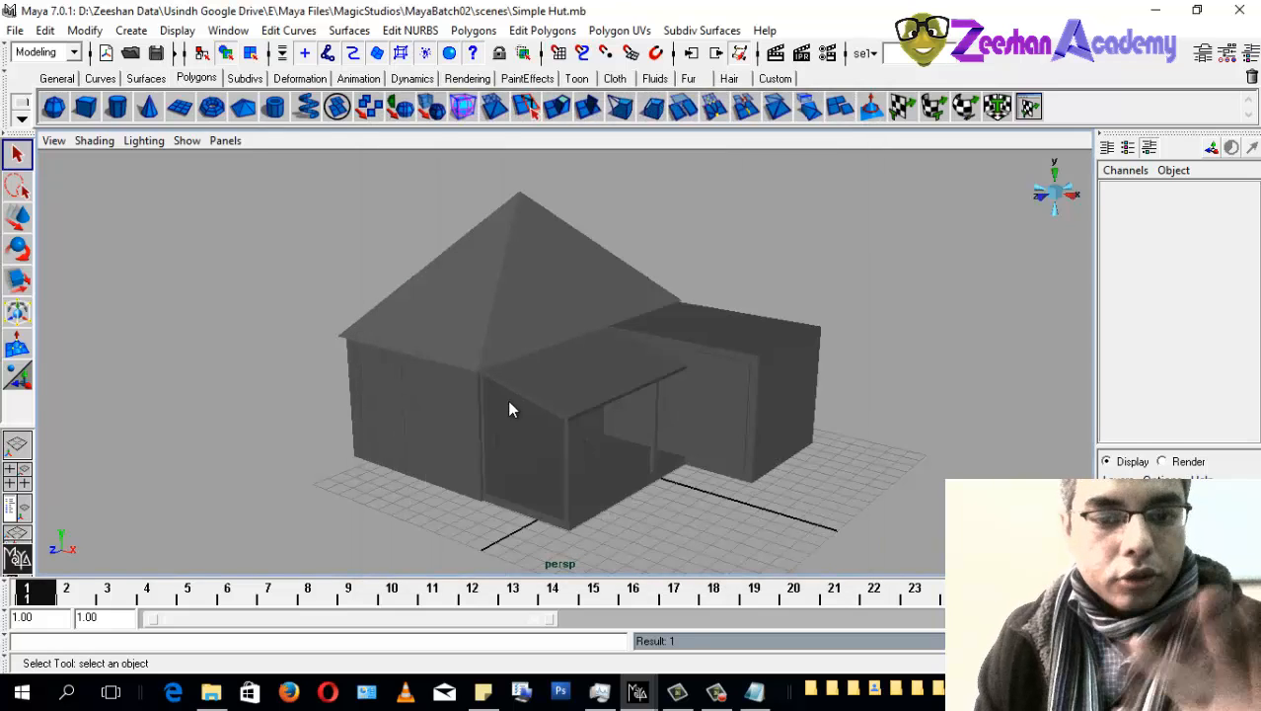
Step: Frame the porch side of the hut more closely and save the Simple Hut scene again
right_click_drag(482, 445, 601, 450, "alt")
left_click_drag(601, 450, 572, 445, "alt")
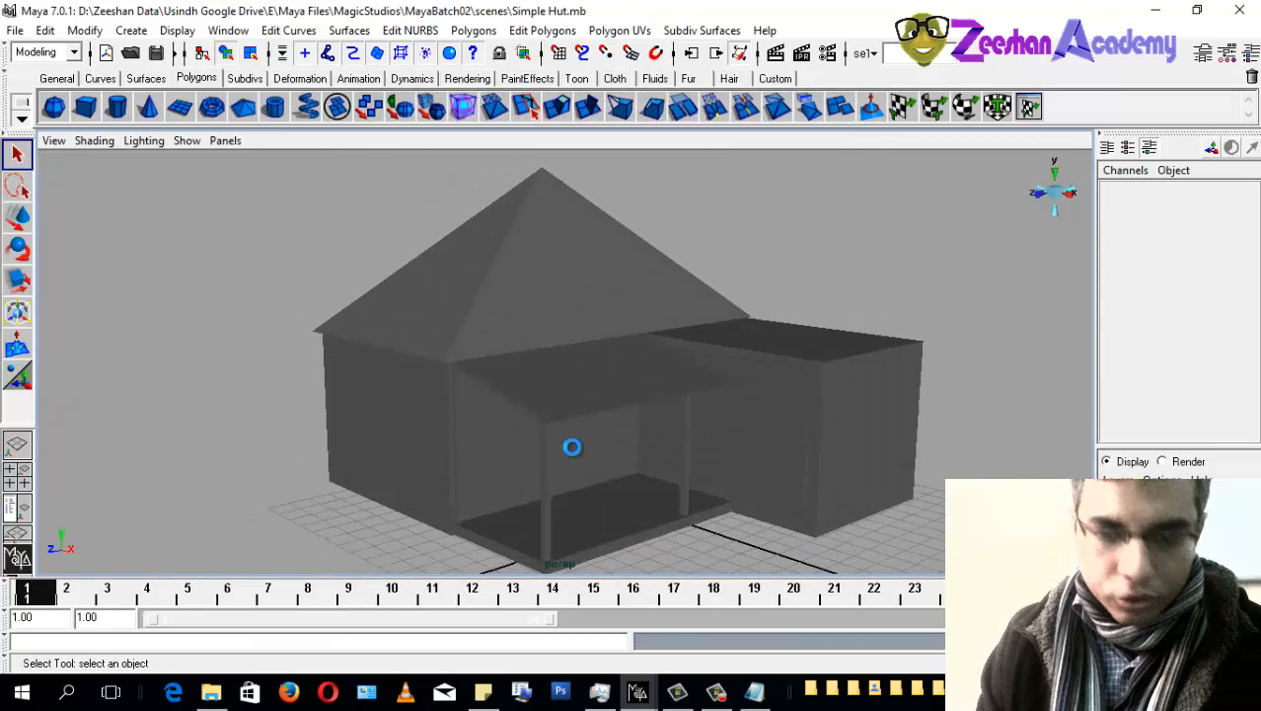
key("ctrl+s")
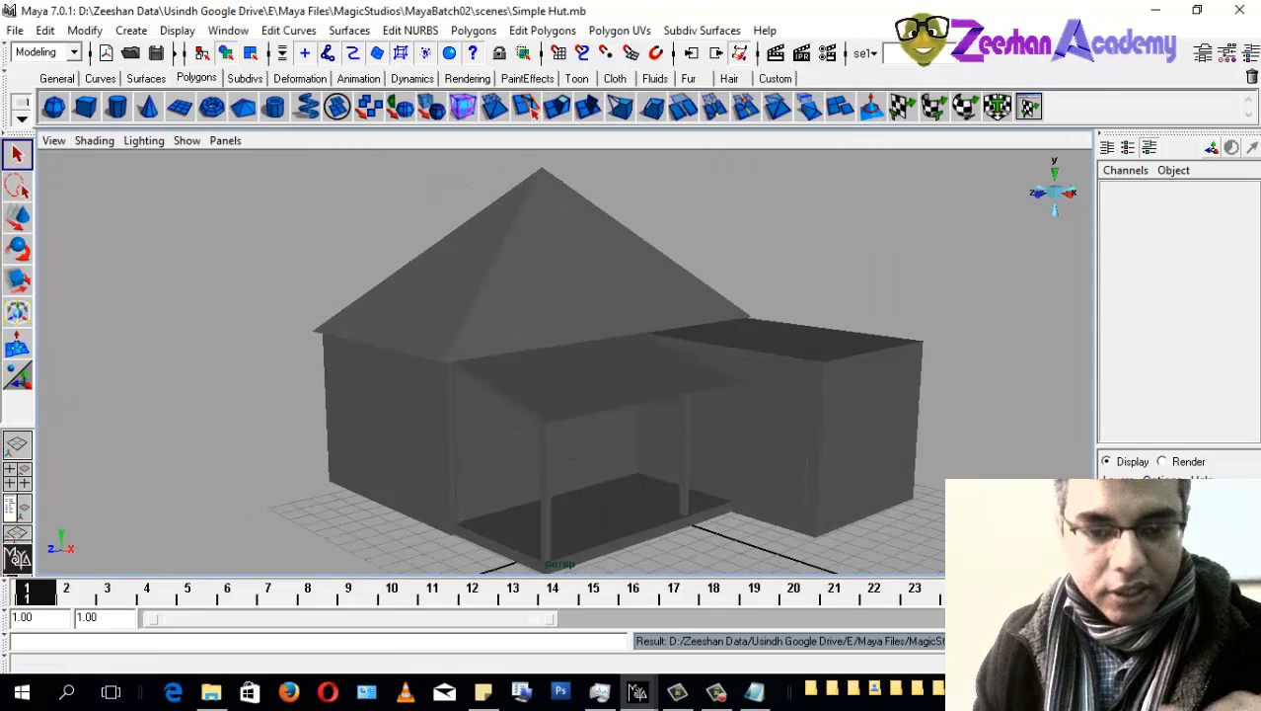
Step: Examine the hut's walls, pyramid roof and porch from several angles, ending with the main walls selected
right_click_drag(558, 452, 627, 453, "alt")
middle_click_drag(627, 453, 540, 455, "alt")
left_click_drag(540, 463, 585, 436, "alt")
left_click(550, 441)
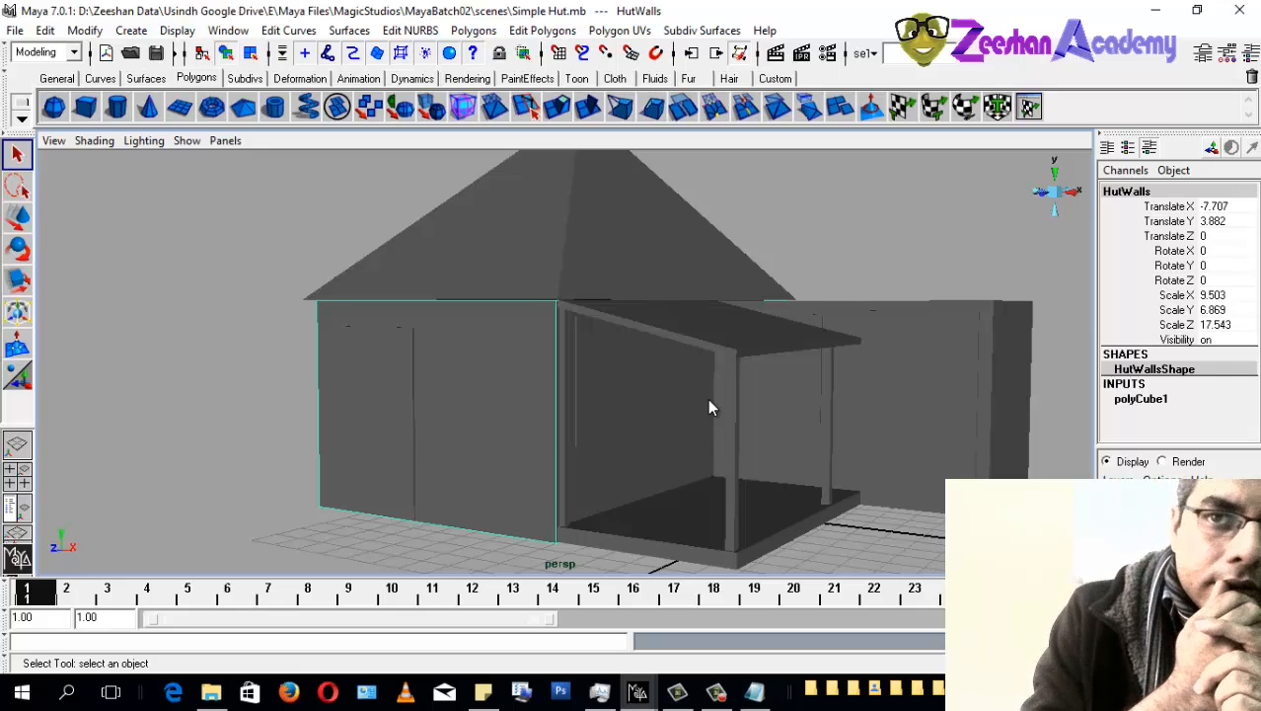
left_click(605, 247)
left_click_drag(644, 395, 662, 422, "alt")
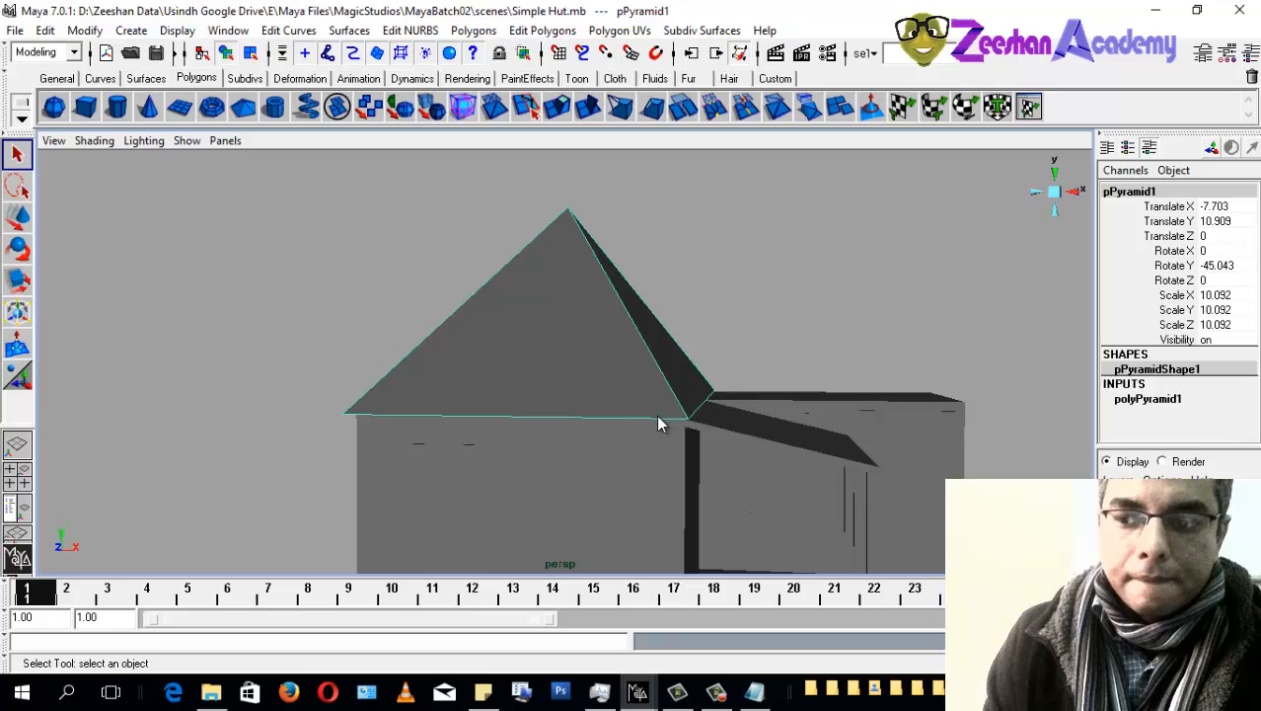
right_click_drag(664, 430, 693, 392, "alt")
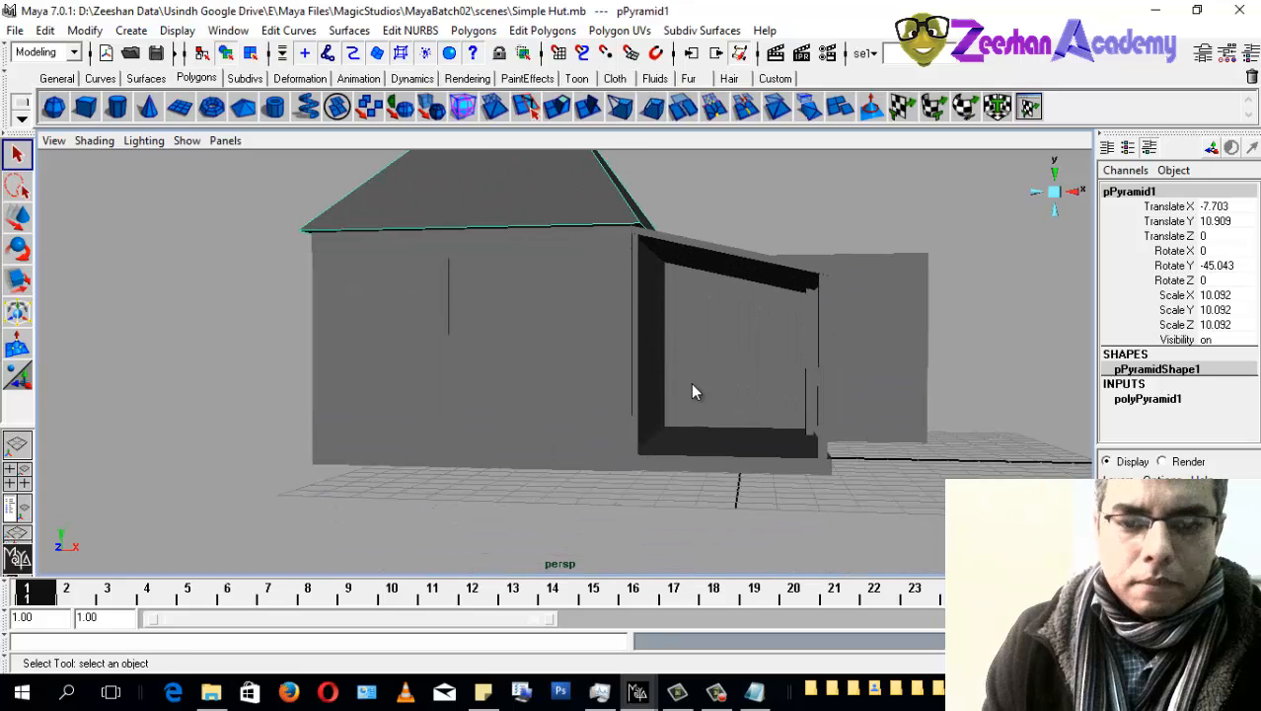
left_click(615, 425)
left_click_drag(622, 435, 649, 484, "alt")
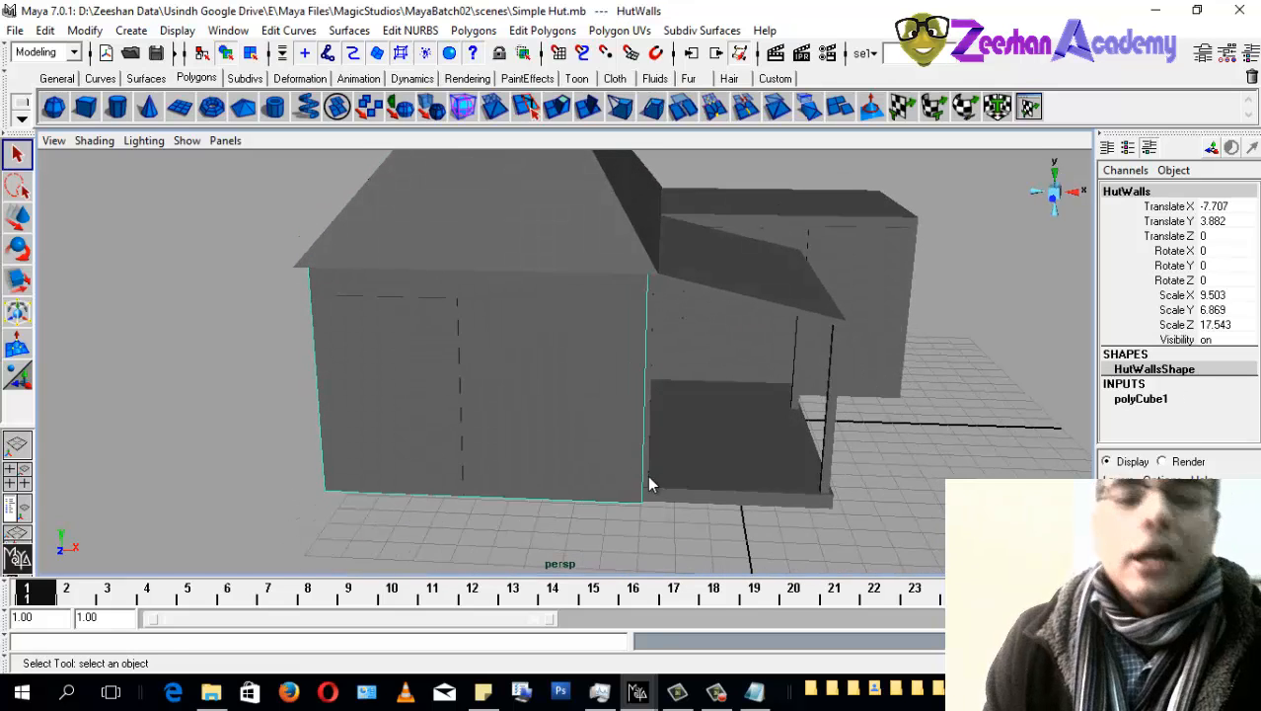
left_click_drag(656, 424, 568, 388, "alt")
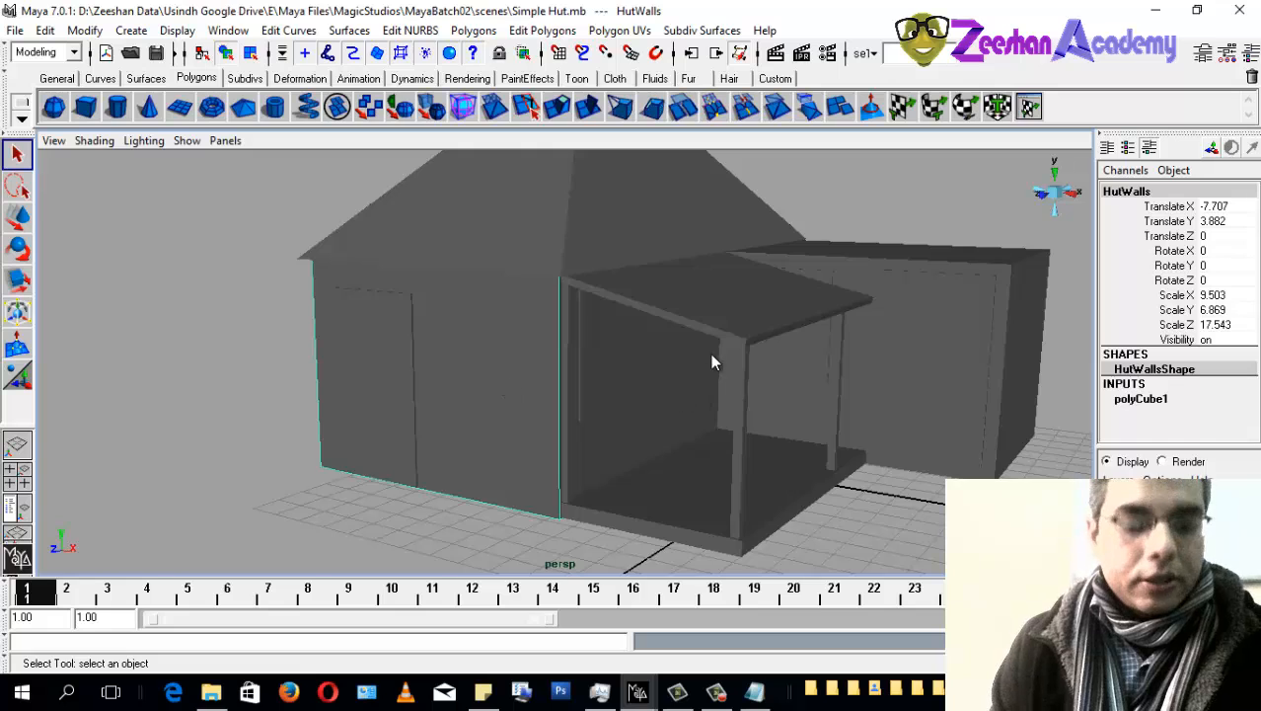
left_click_drag(715, 363, 605, 456, "alt")
left_click_drag(610, 404, 540, 440, "alt")
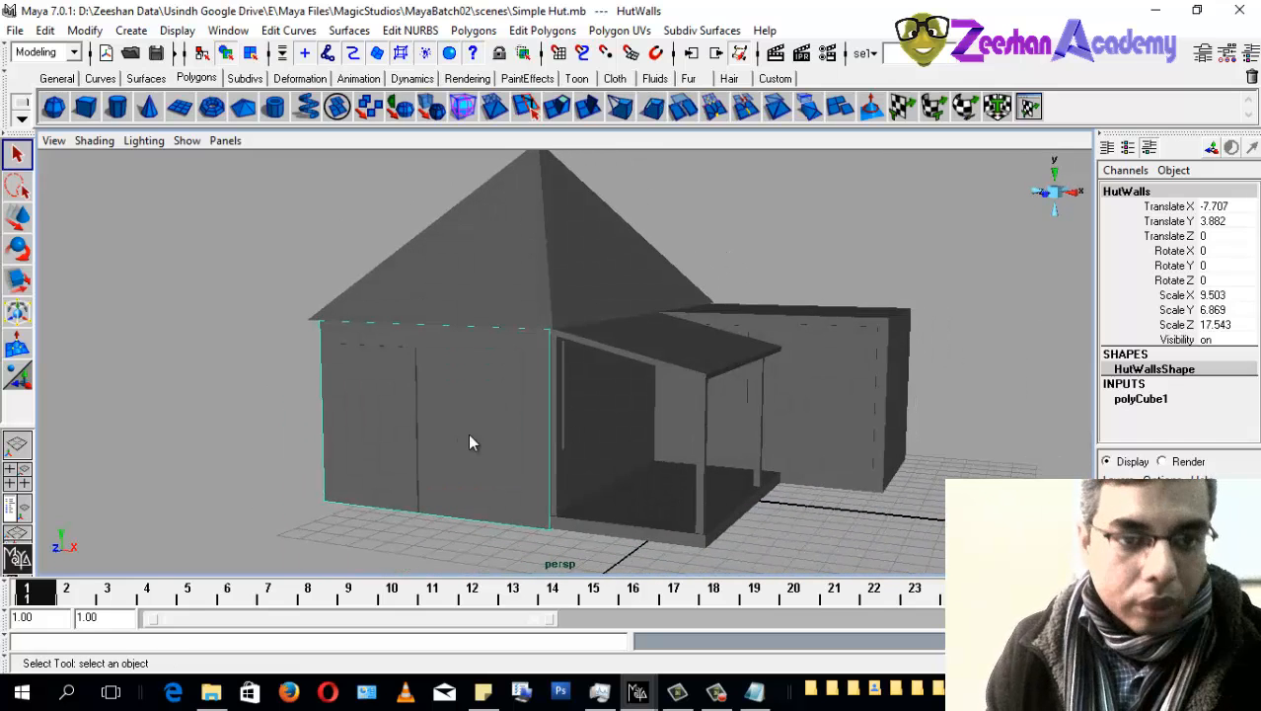
Step: View the types of new material that can be assigned to the hut walls without choosing one
right_click(506, 380)
left_click(504, 328)
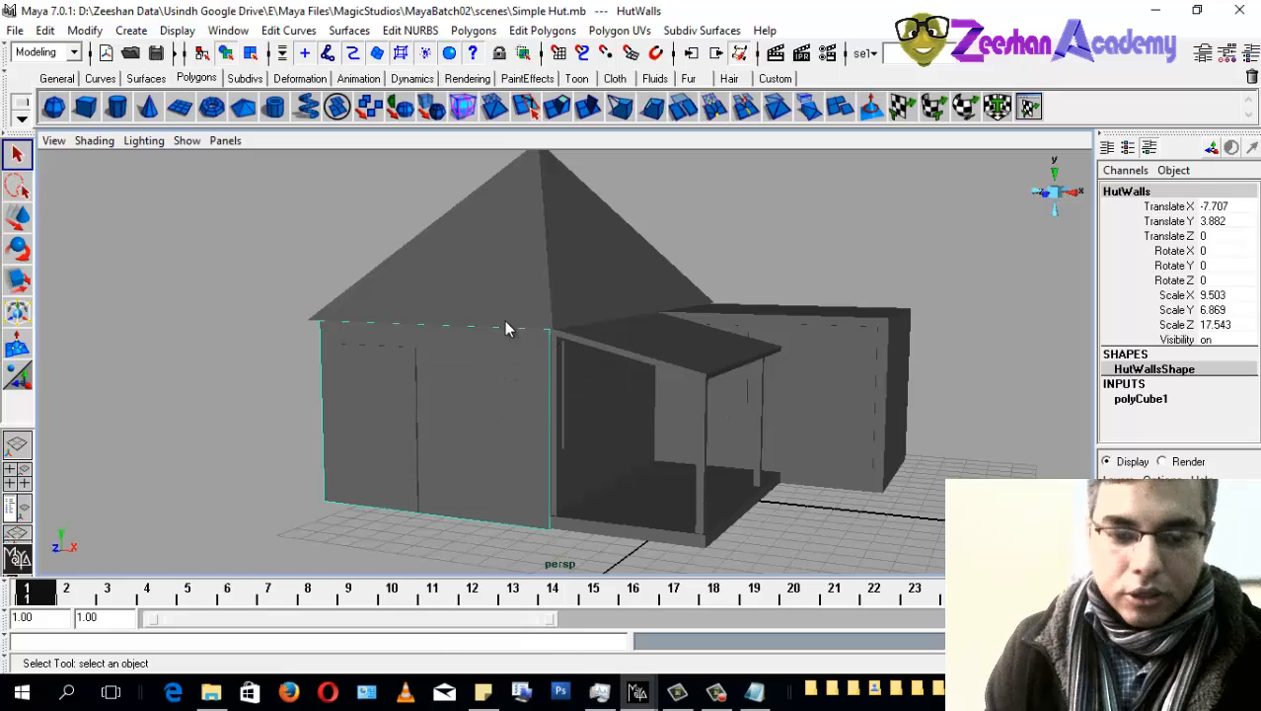
right_click(469, 345)
mouse_move(444, 593)
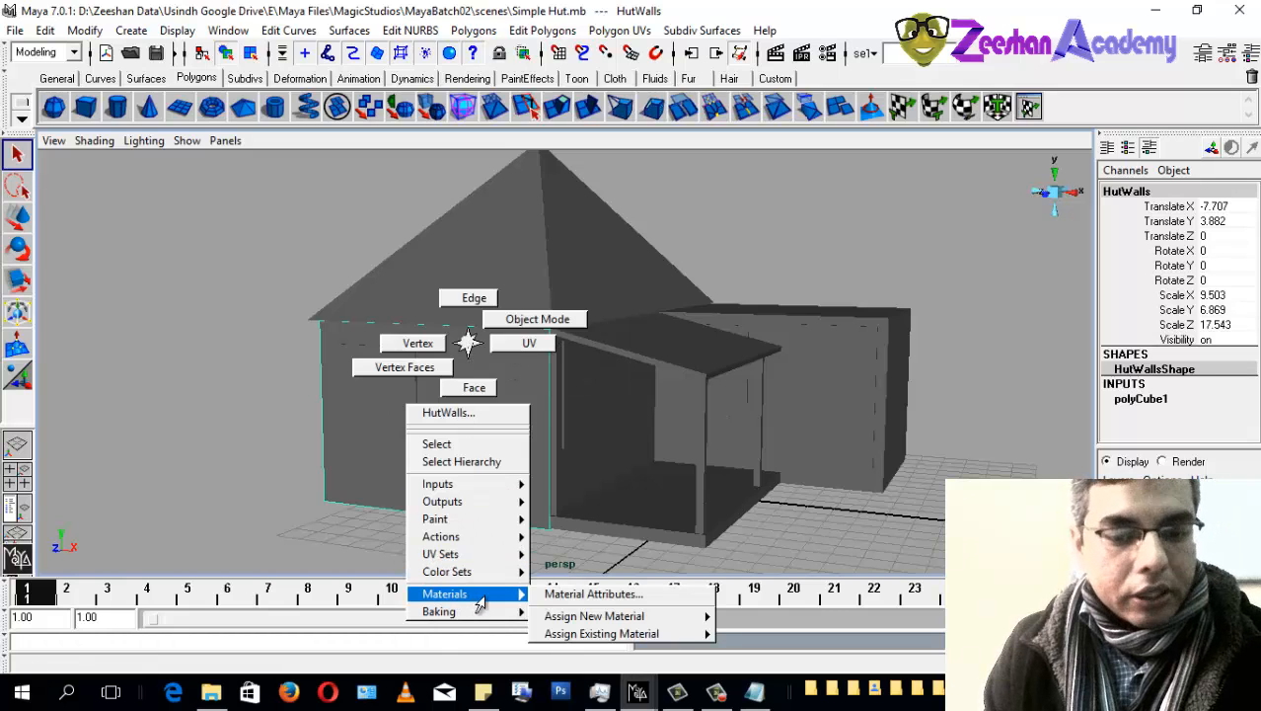
mouse_move(553, 618)
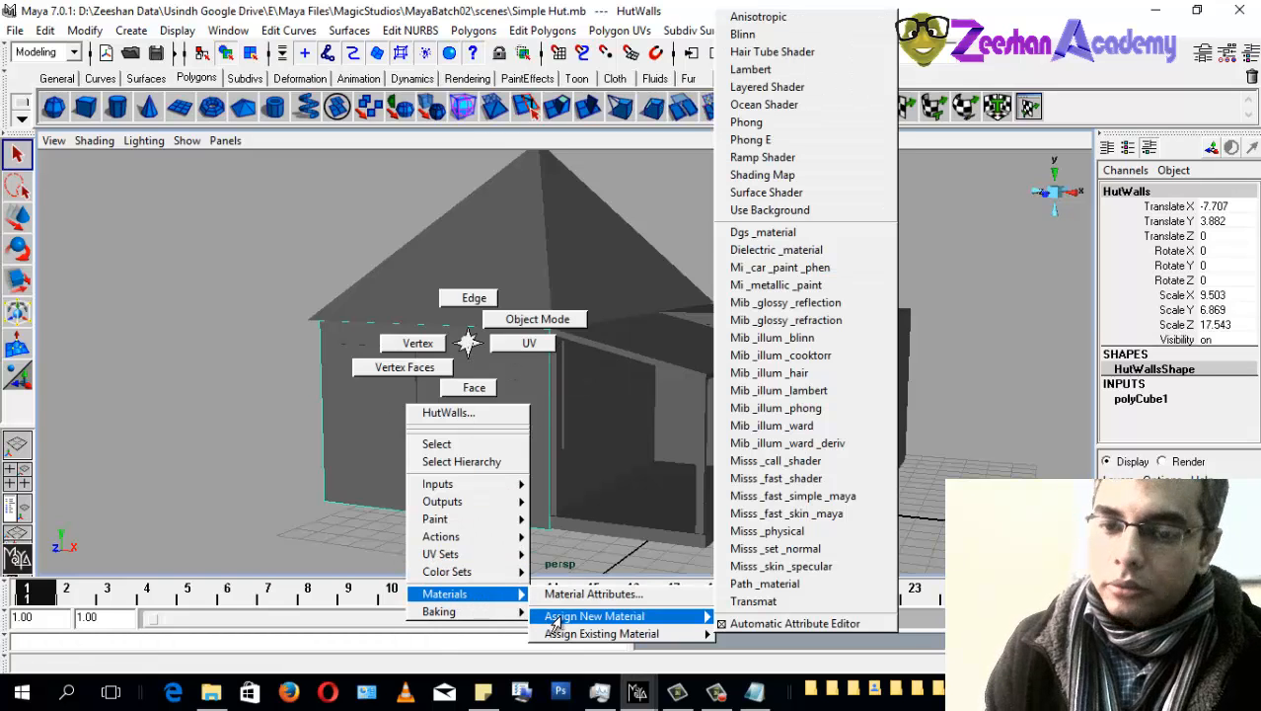
left_click(567, 617)
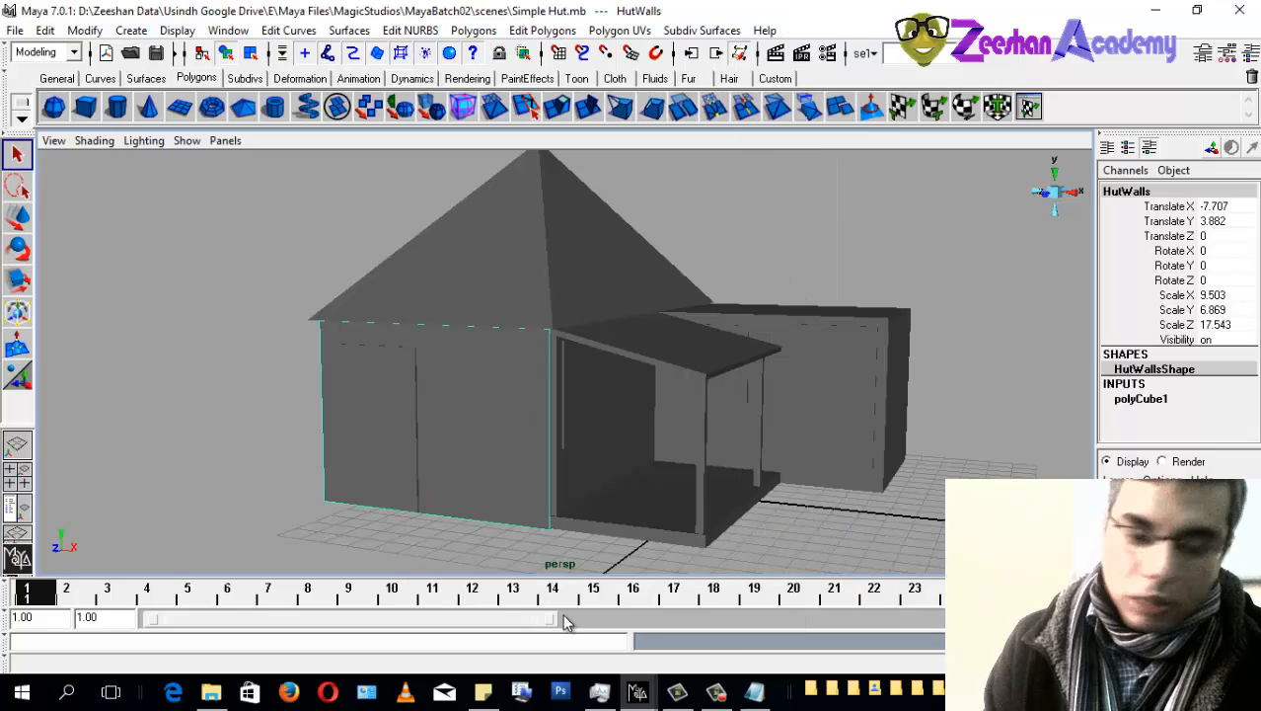
Step: Show the rendering tools for assigning a new material to the selected hut walls
left_click(464, 79)
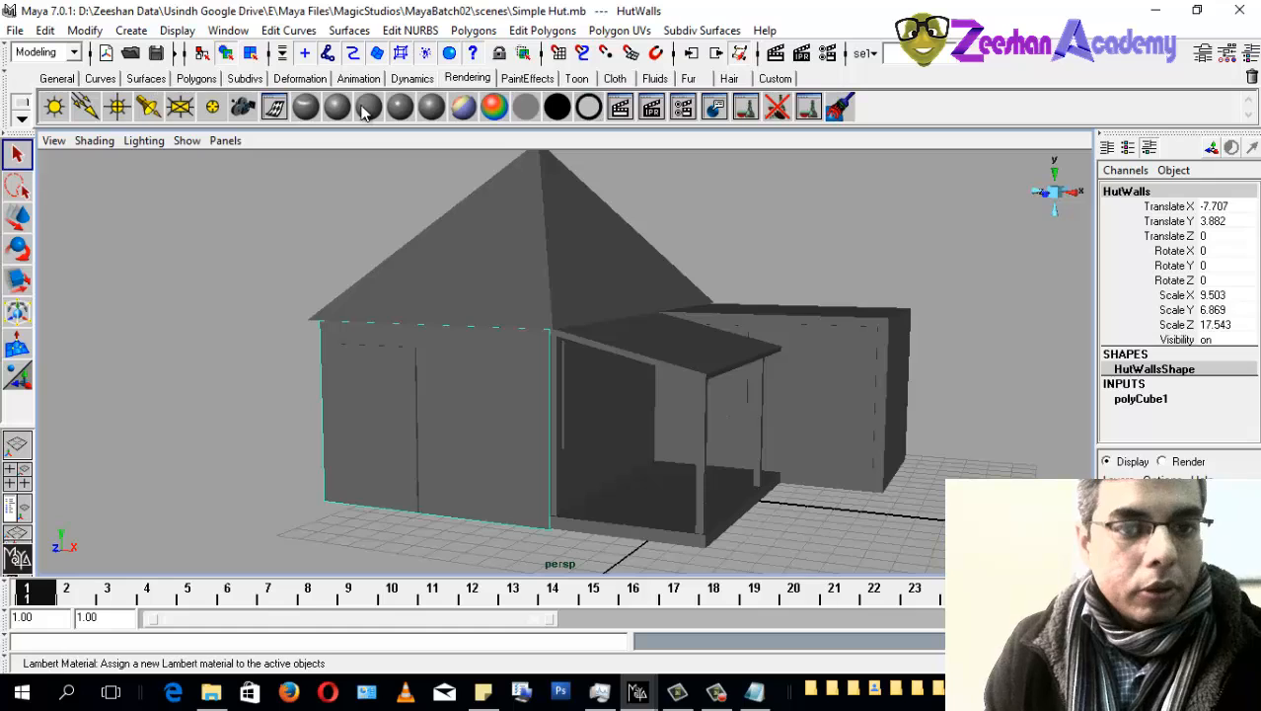
Step: Assign a new Lambert material to the main hut walls and name it HutWall_MT
middle_click_drag(622, 373, 617, 376, "alt")
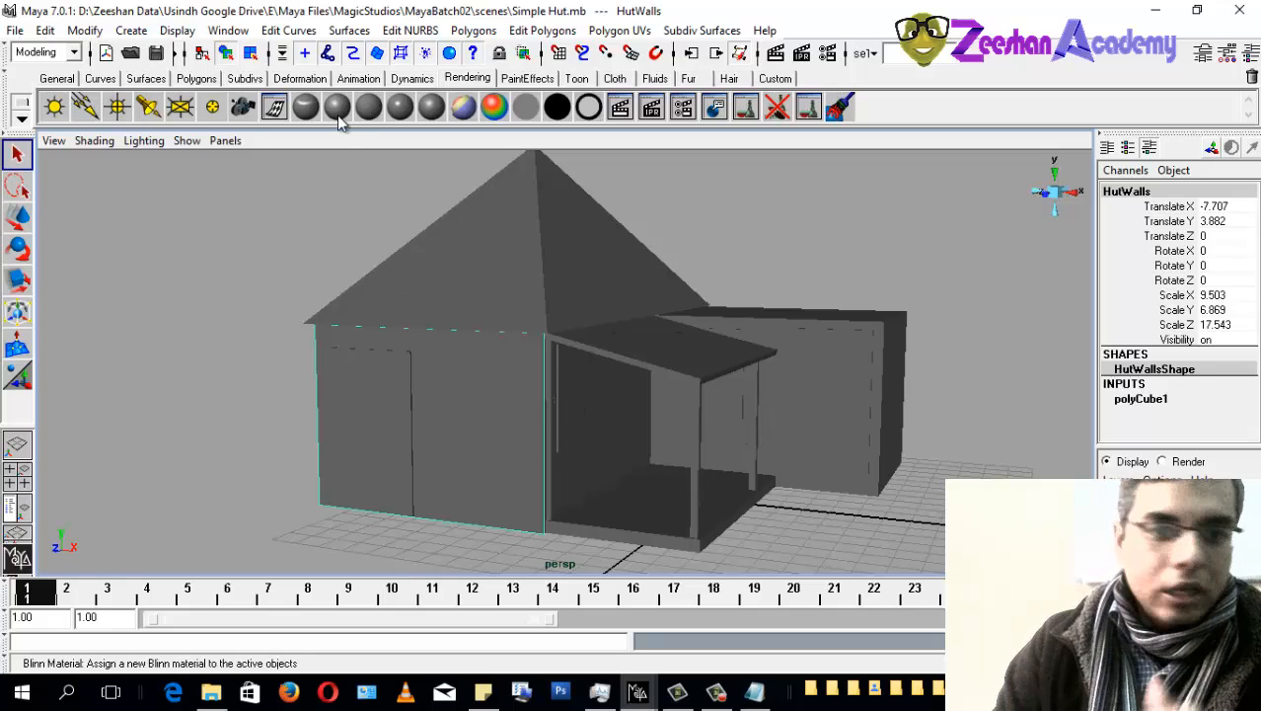
left_click(368, 111)
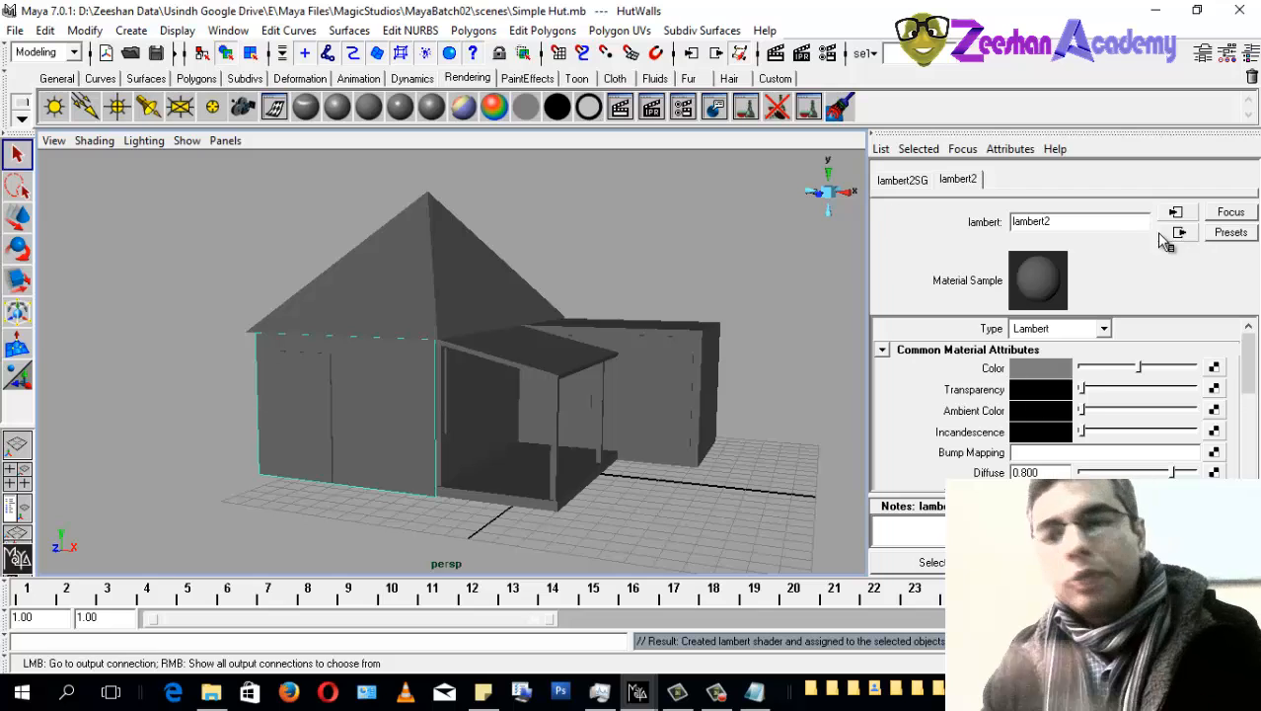
left_click_drag(1090, 228, 1010, 227)
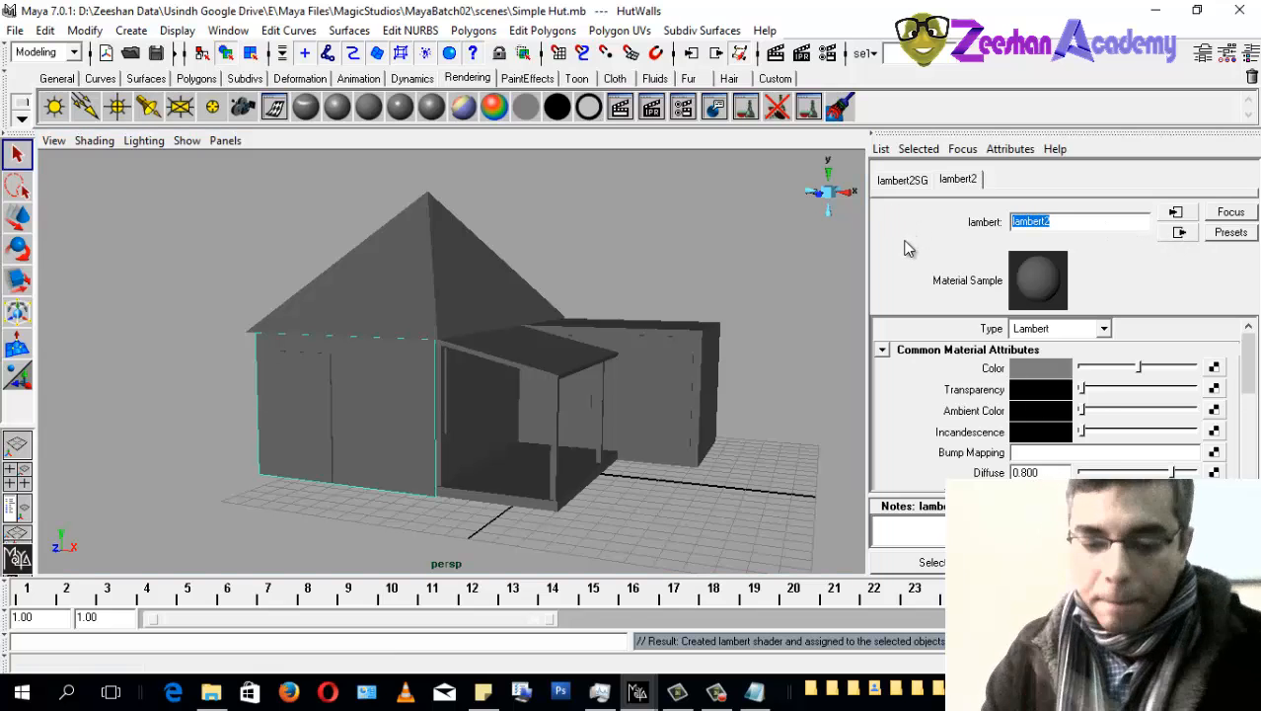
type("HutWall_")
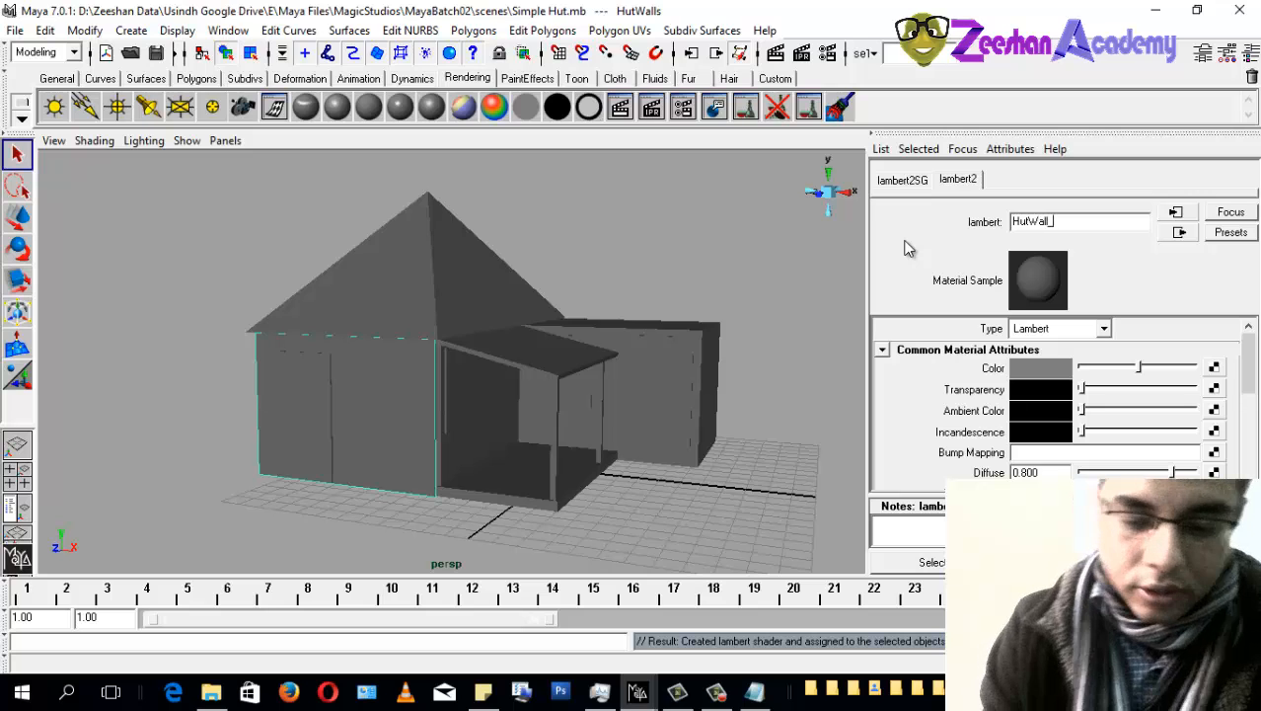
type("MT")
key("Return")
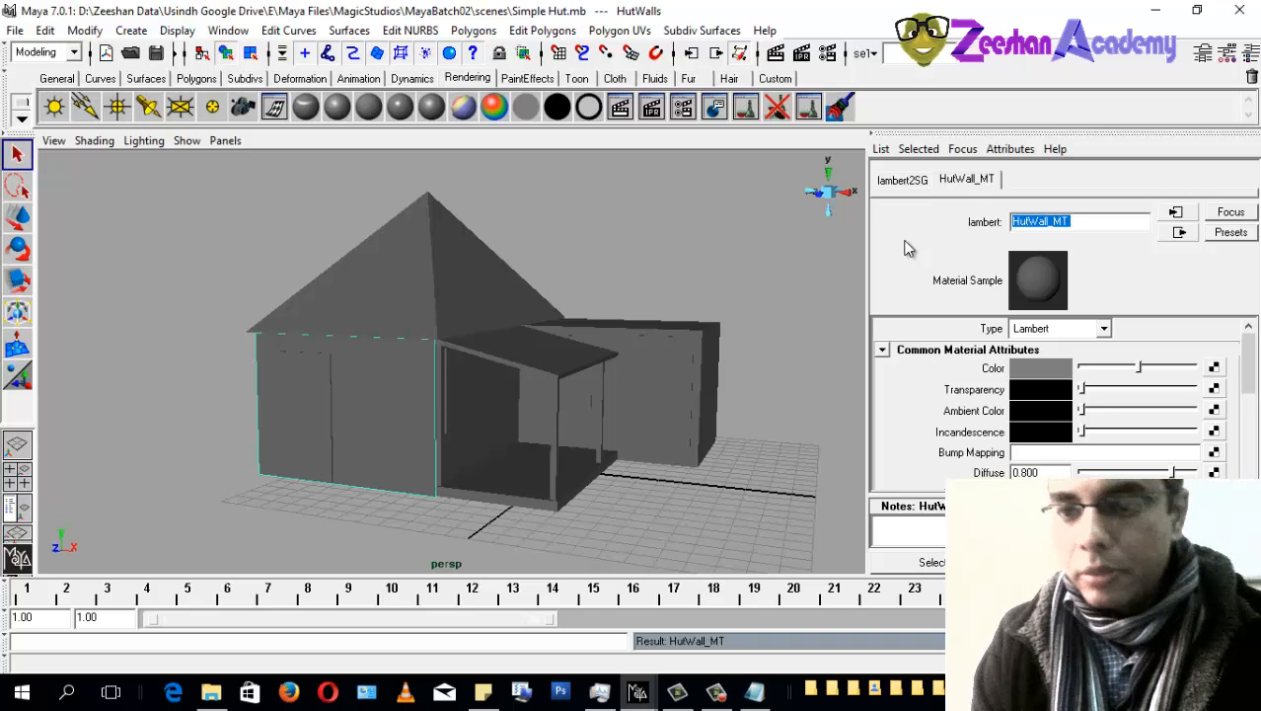
left_click(1082, 225)
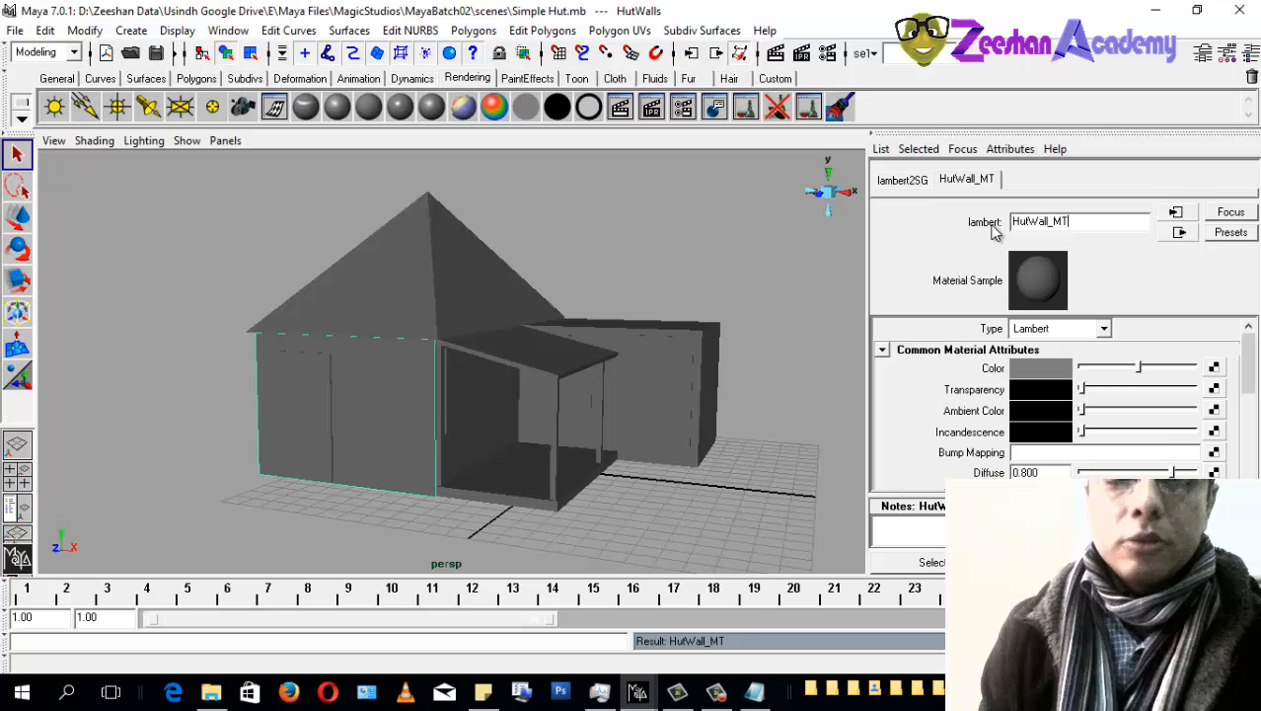
Step: Set the HutWall_MT material's color to a dark red with hue 0 and saturation 0.982
left_click(1049, 373)
left_click_drag(102, 14, 349, 118)
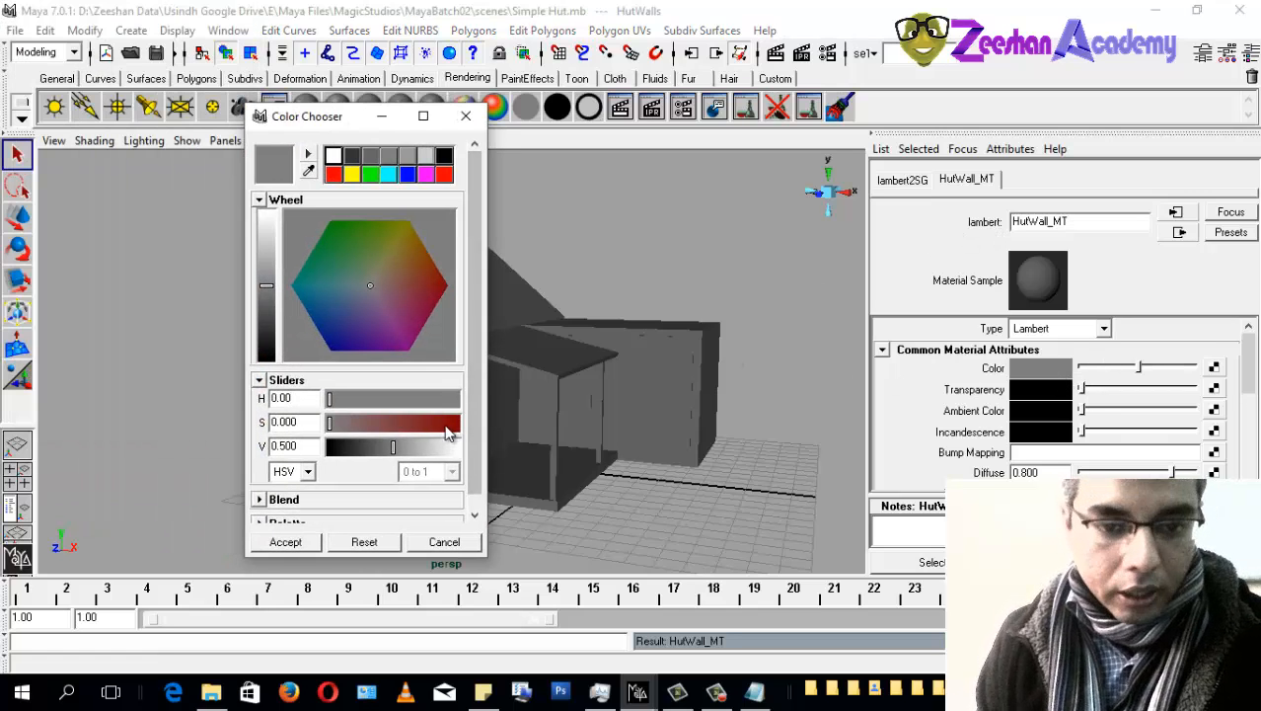
left_click(454, 425)
left_click(266, 287)
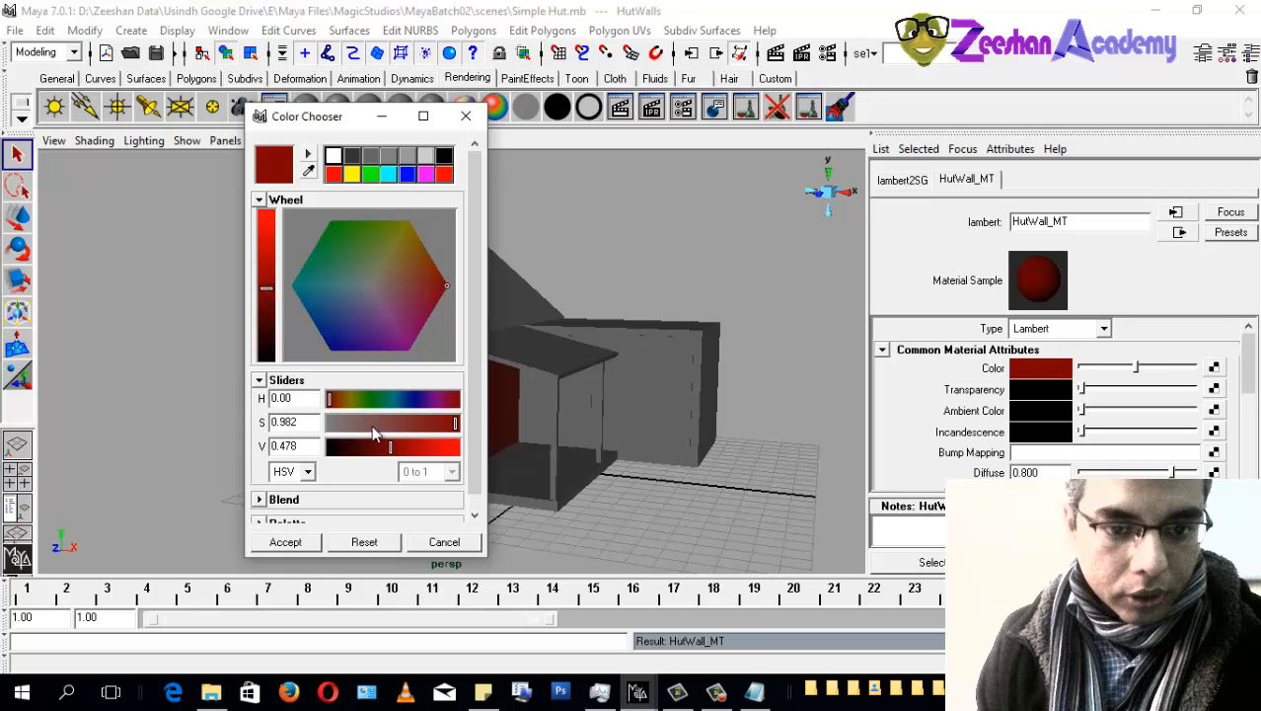
left_click(390, 446)
left_click(264, 304)
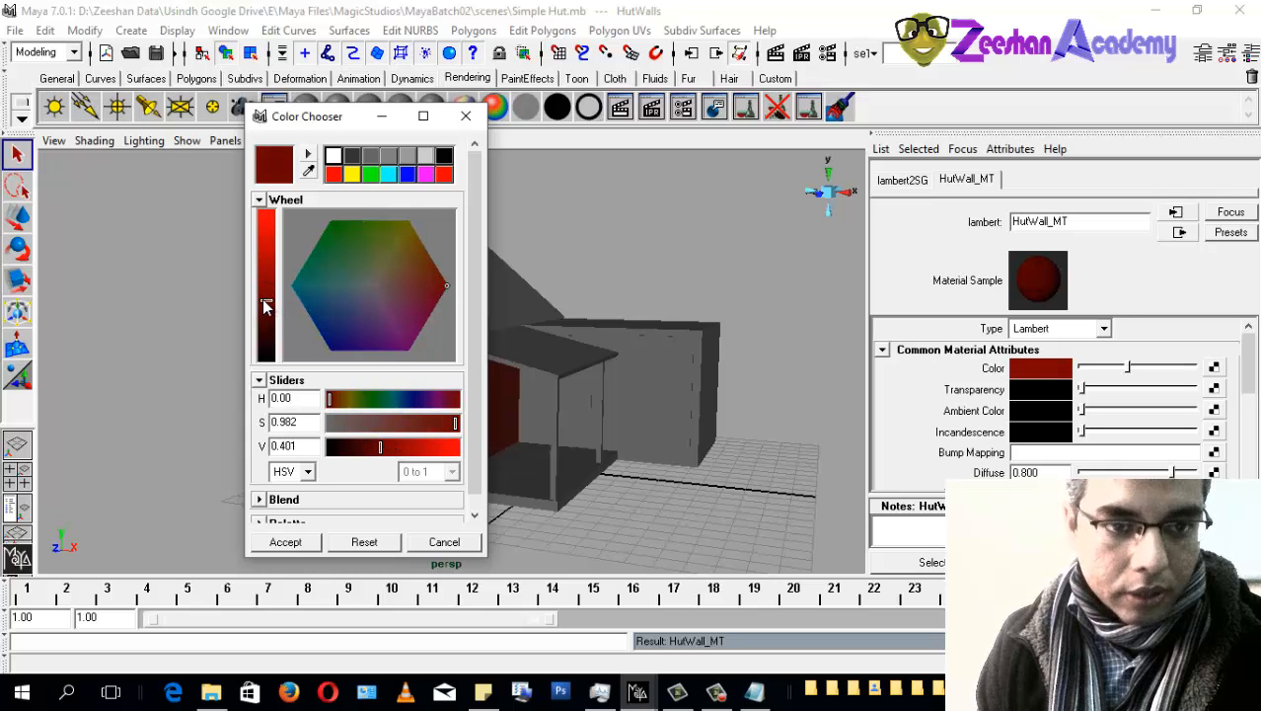
left_click(466, 116)
Step: Assign the existing HutWall_MT material to the walls of the adjoining flat-topped room
left_click_drag(520, 320, 472, 326, "alt")
scroll(440, 420, "up", 2)
left_click_drag(412, 442, 384, 373, "alt")
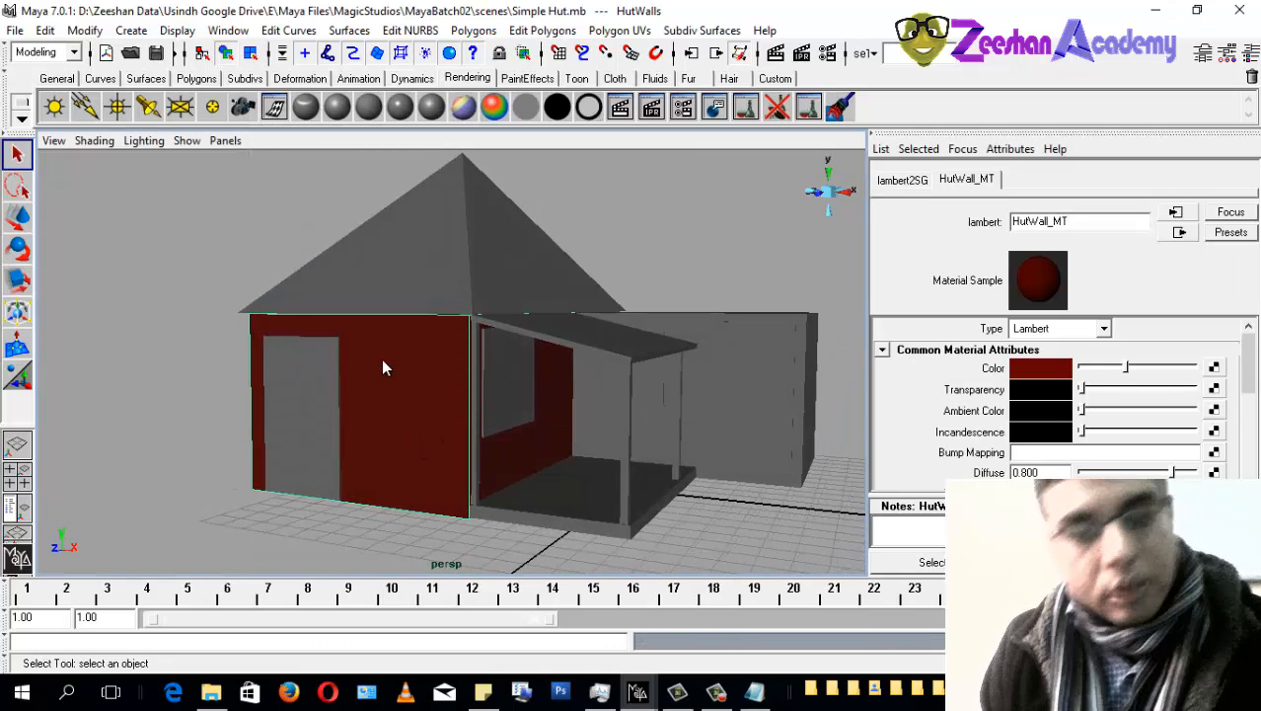
left_click(598, 434)
left_click_drag(598, 434, 568, 406, "alt")
left_click_drag(689, 416, 684, 348, "alt")
right_click_drag(677, 316, 940, 616)
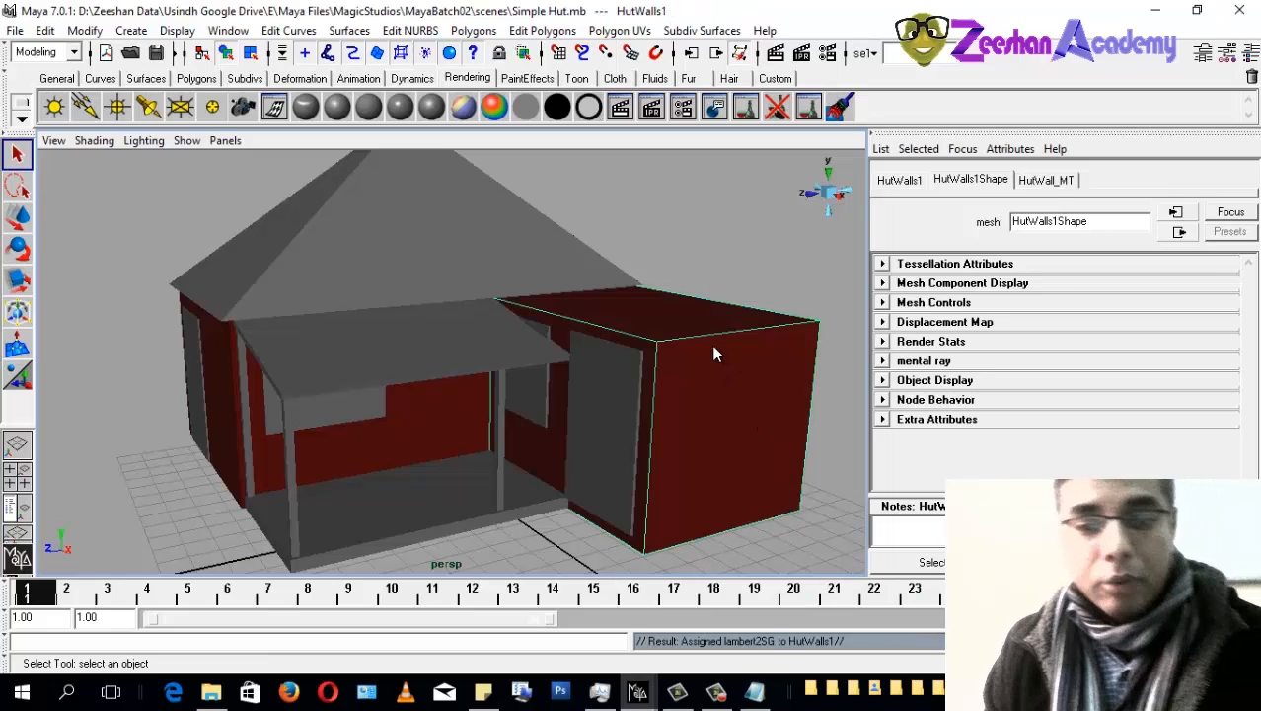
right_click_drag(707, 363, 709, 363)
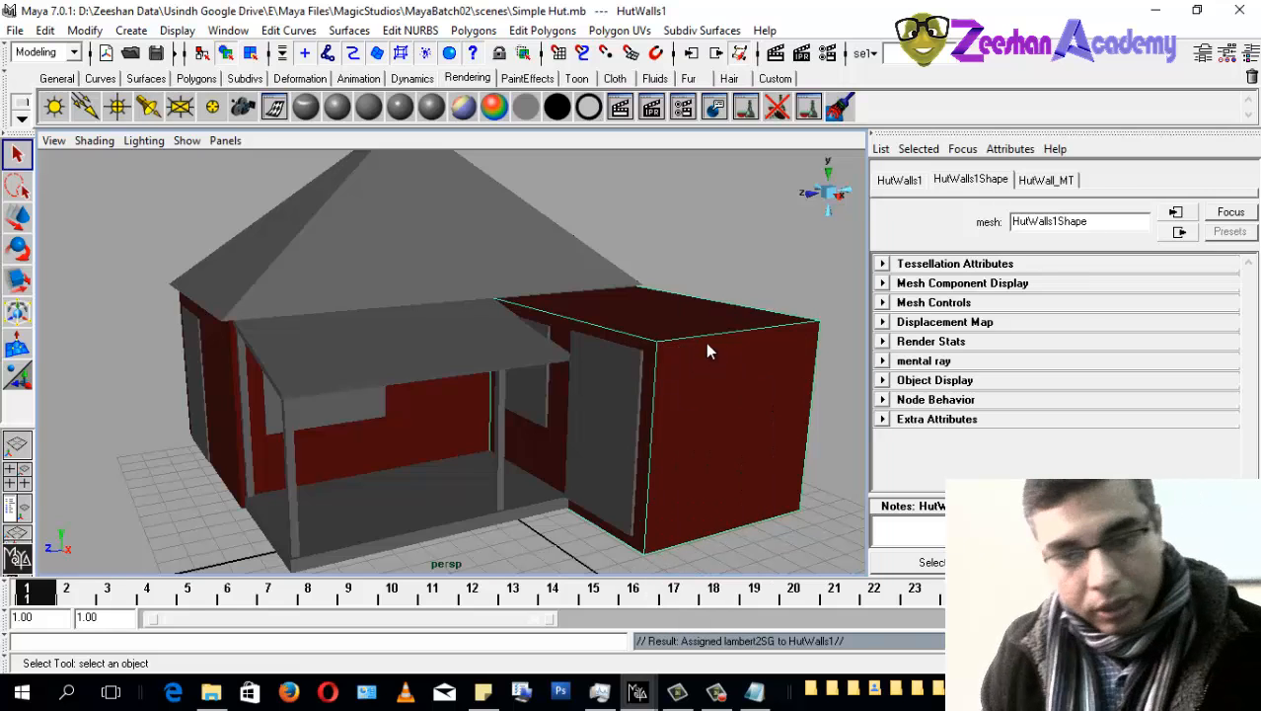
right_click_drag(706, 341, 714, 393)
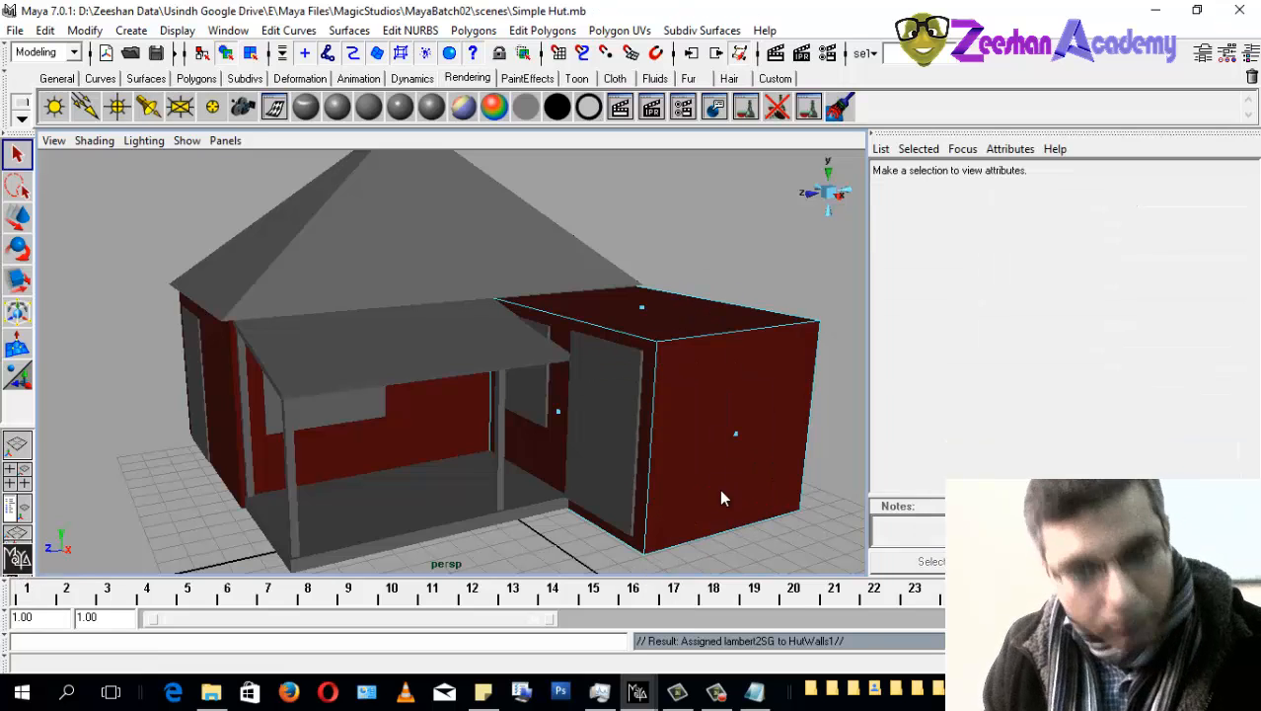
middle_click_drag(725, 393, 643, 343, "alt")
right_click_drag(643, 344, 922, 638)
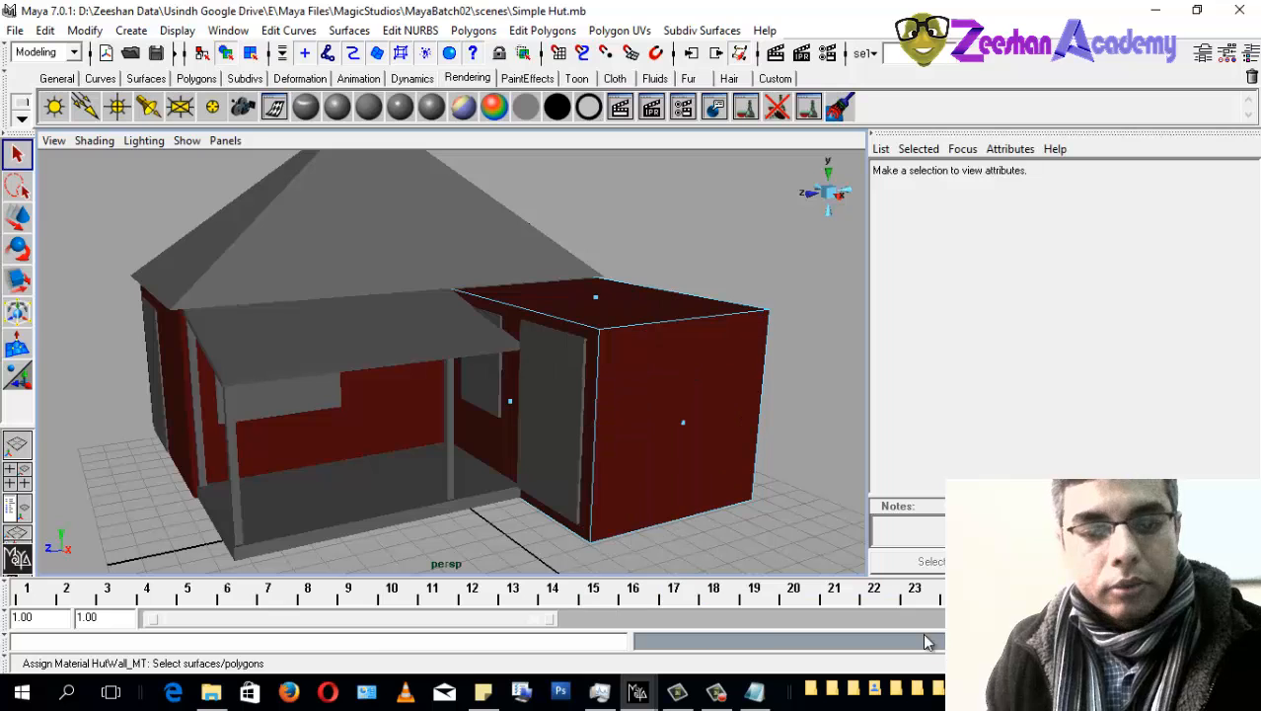
Step: Assign a new Lambert material to the pyramid roof and name it Roof_MT
left_click(281, 264)
left_click_drag(297, 379, 475, 369, "alt")
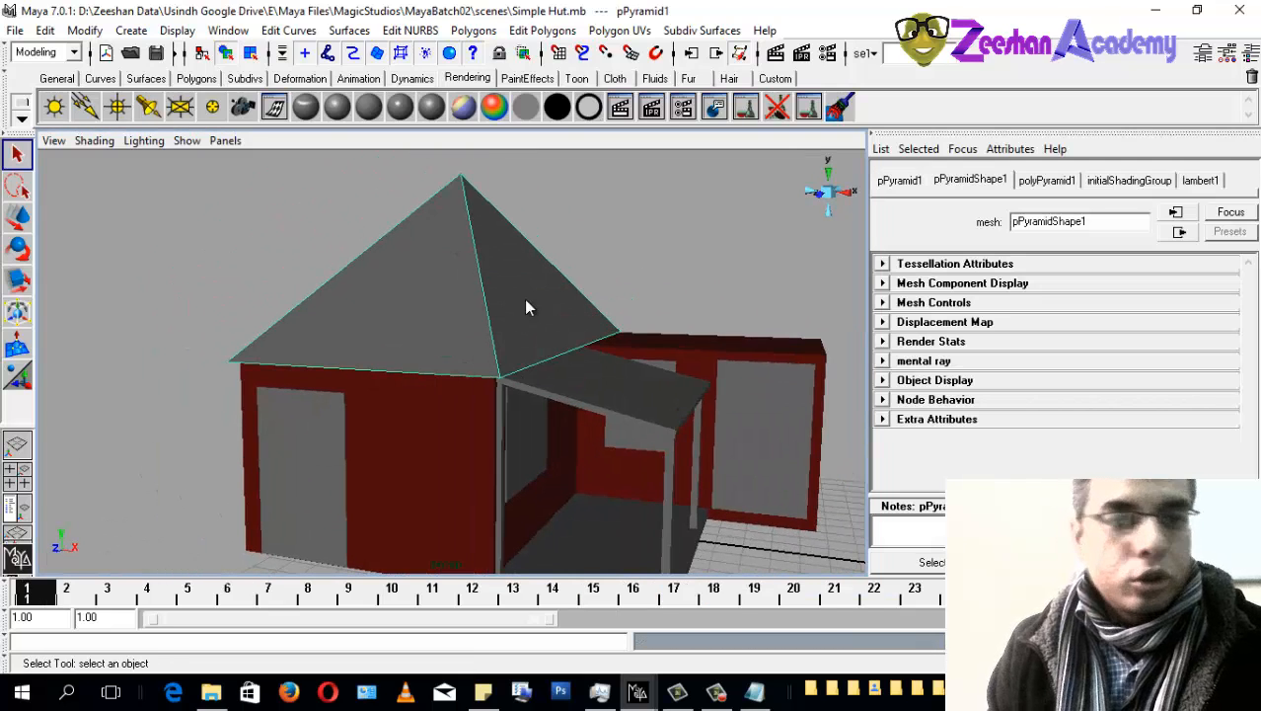
left_click(370, 111)
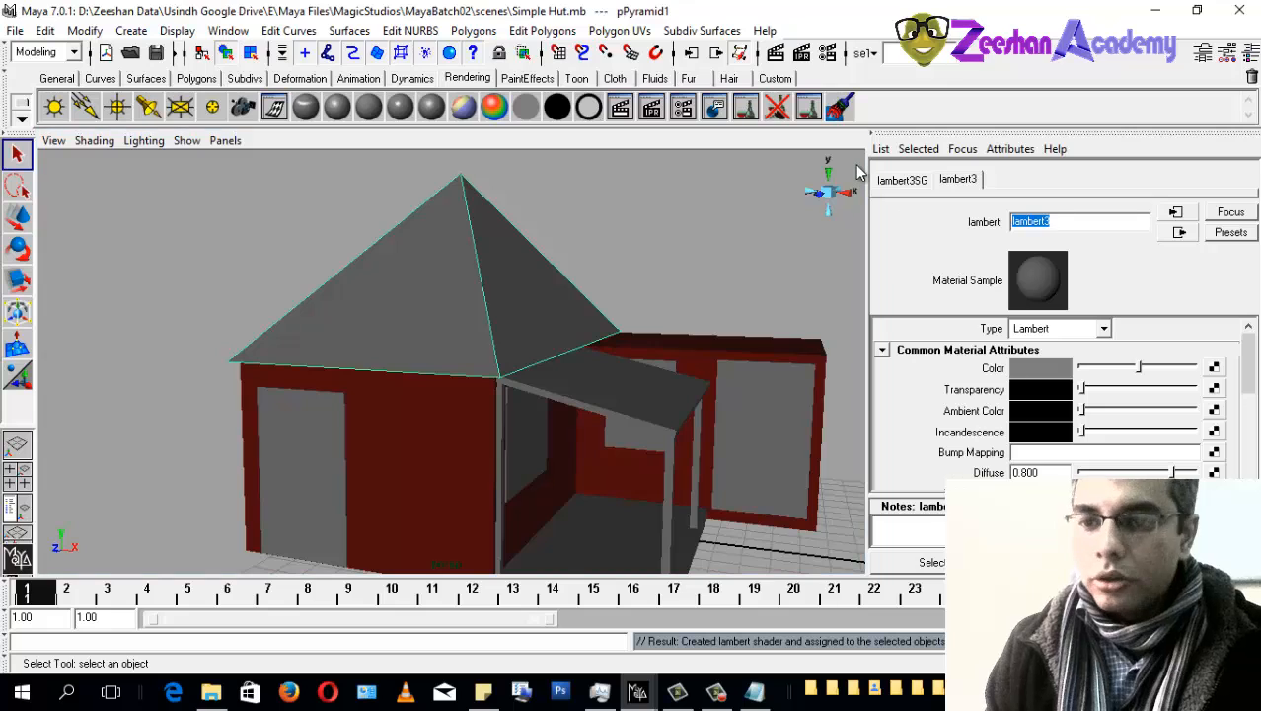
type("Roof_")
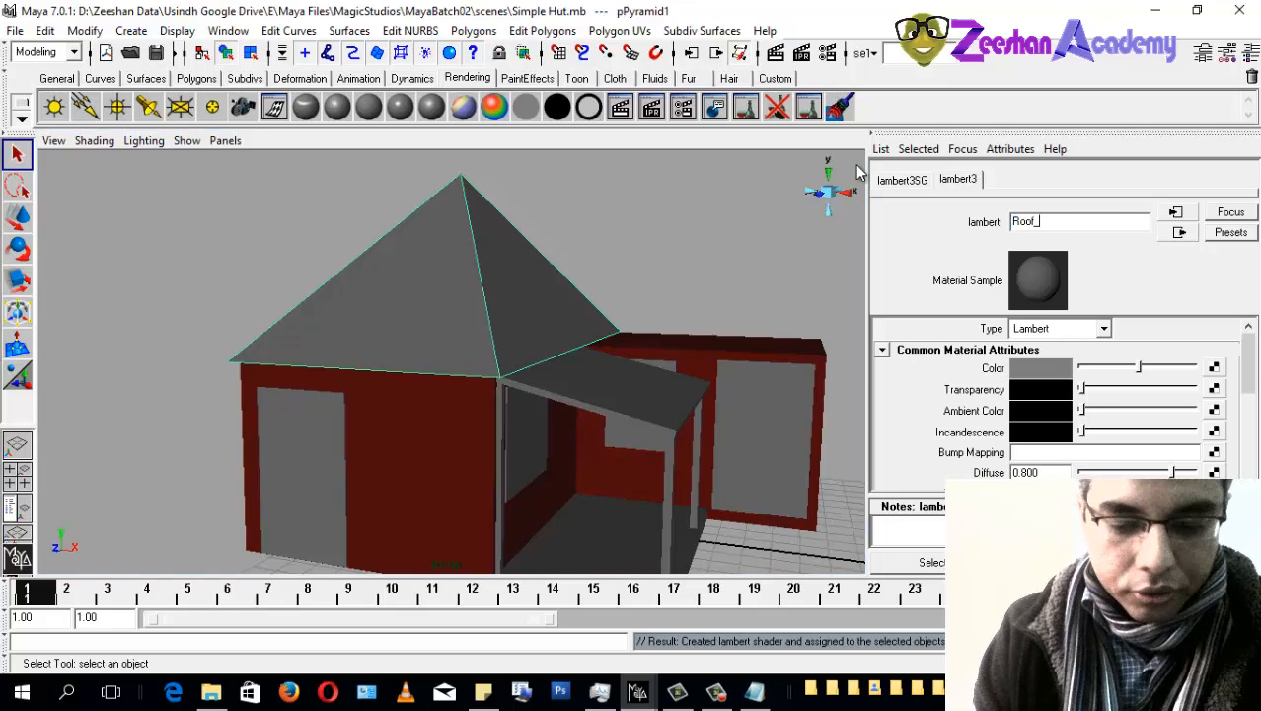
type("MT")
key("Return")
Step: Set the Roof_MT color to orange-brown by sampling the wall red, shifting its hue toward orange and brightening it
scroll(858, 169, "up", 2)
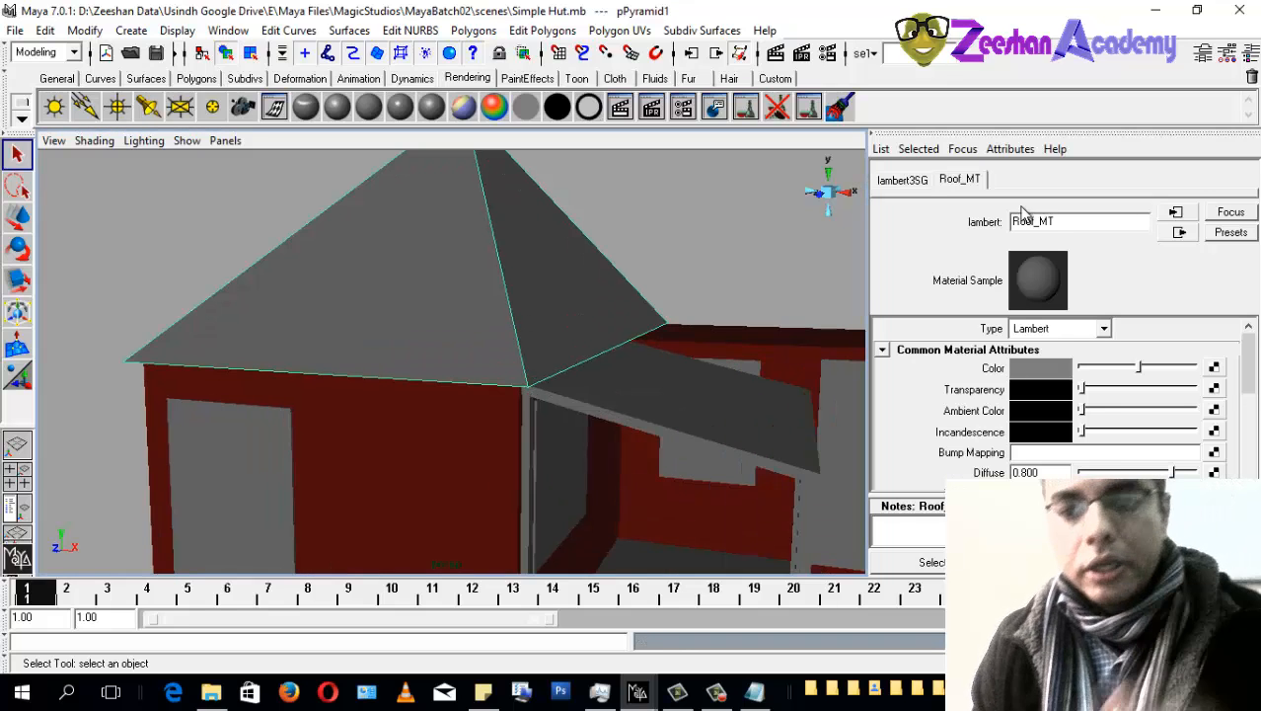
left_click(1058, 369)
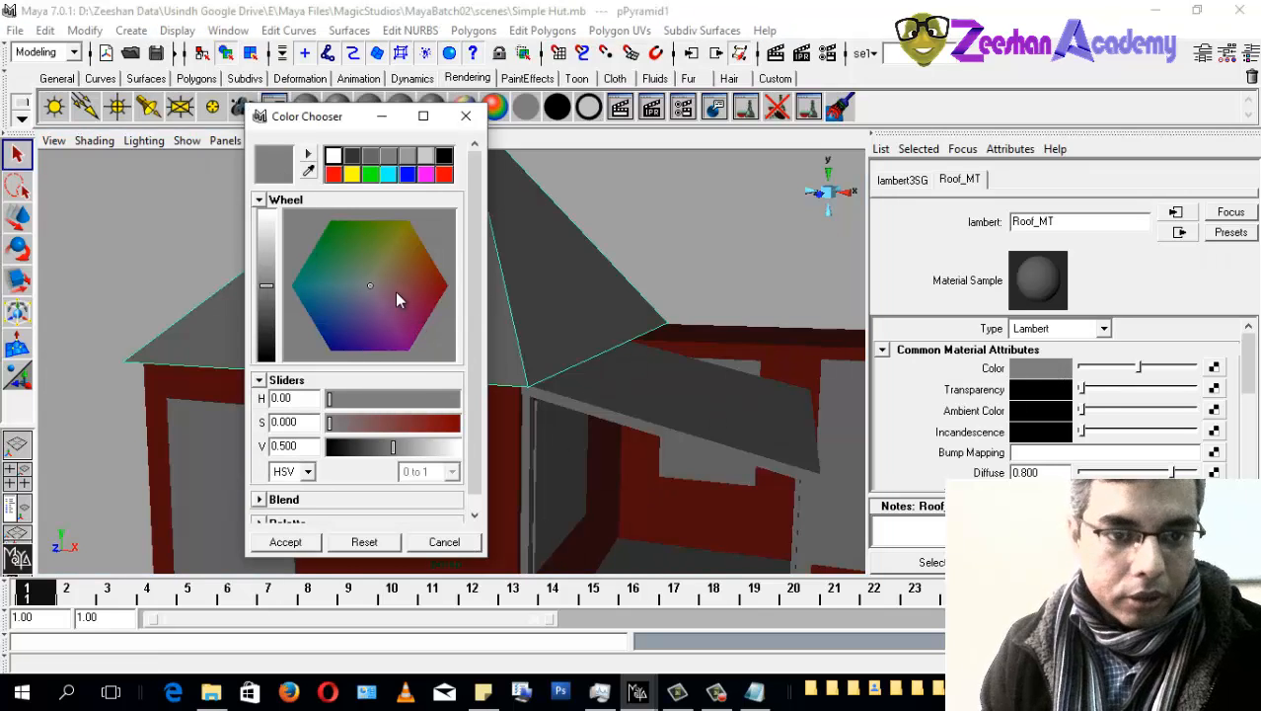
left_click(308, 171)
left_click(797, 349)
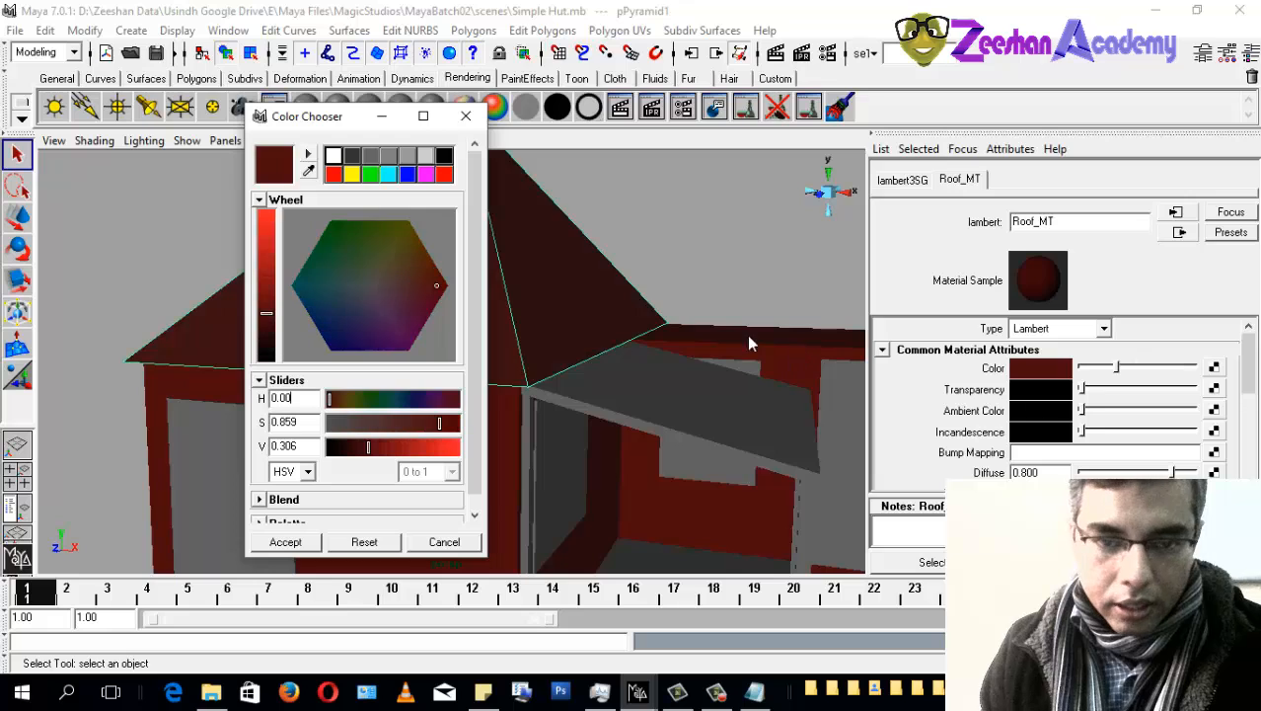
left_click_drag(368, 446, 398, 446)
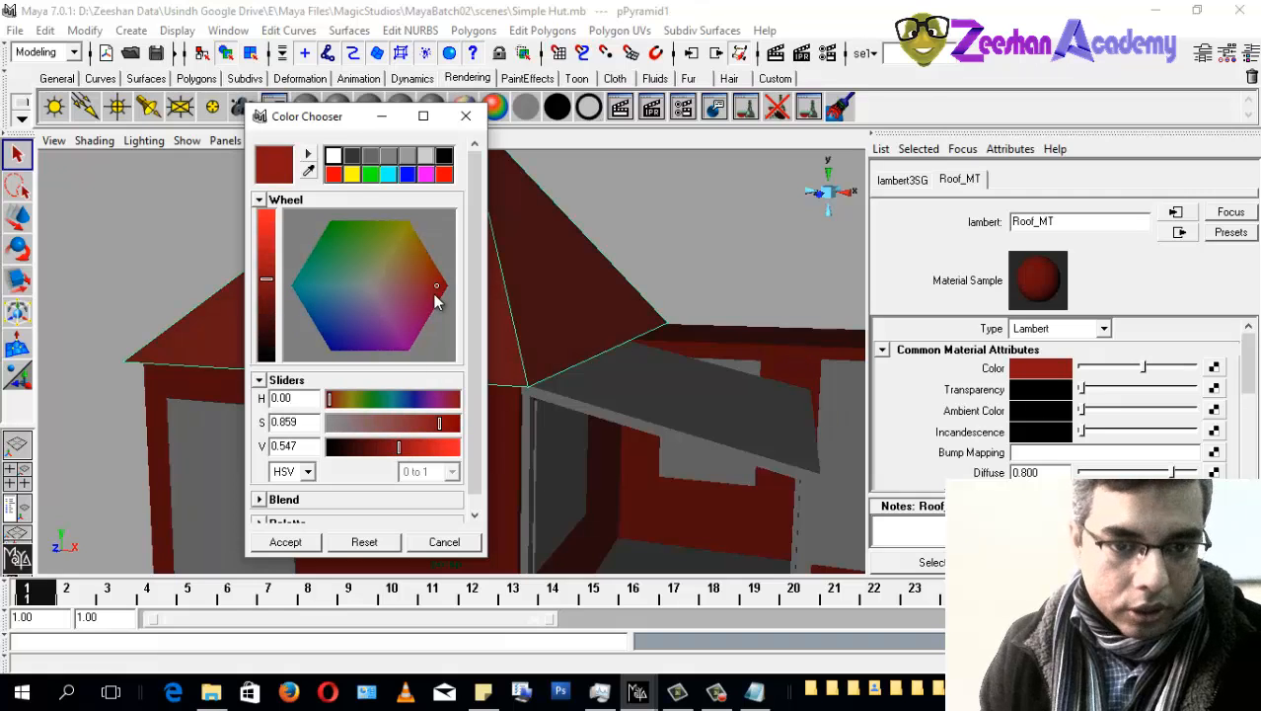
left_click(426, 268)
left_click_drag(266, 278, 267, 257)
left_click(466, 116)
Step: Assign a new Blinn material to the door of the main hut and name it Door_MT
right_click_drag(454, 287, 336, 383, "alt")
left_click_drag(242, 320, 317, 245, "alt")
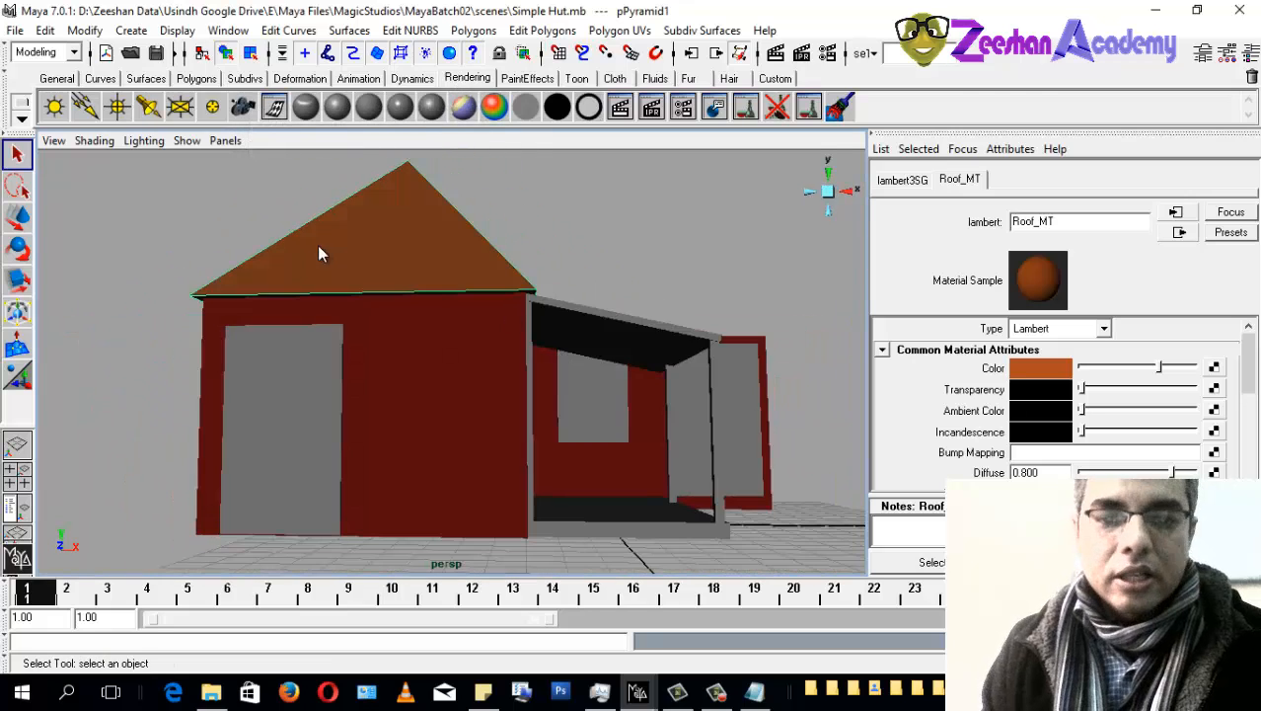
left_click_drag(484, 334, 412, 373, "alt")
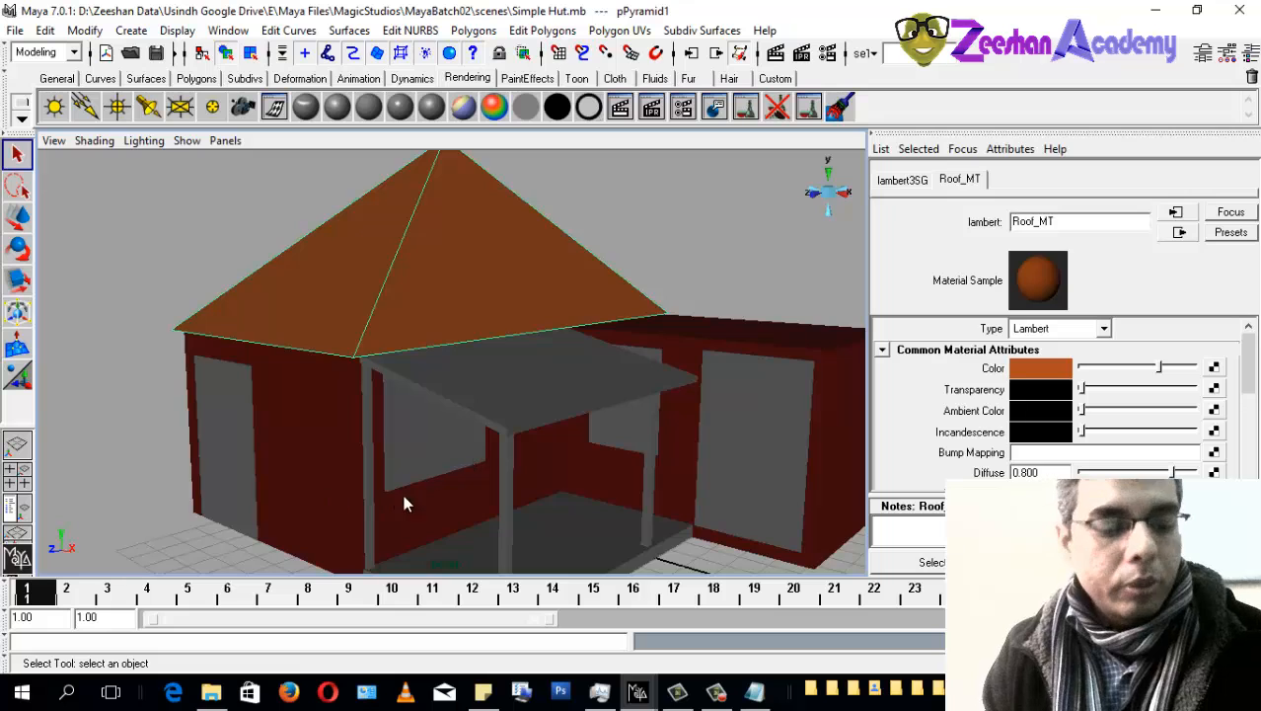
right_click_drag(402, 495, 392, 436, "alt")
left_click_drag(392, 436, 415, 434, "alt")
left_click(308, 402)
left_click_drag(330, 440, 392, 458, "alt")
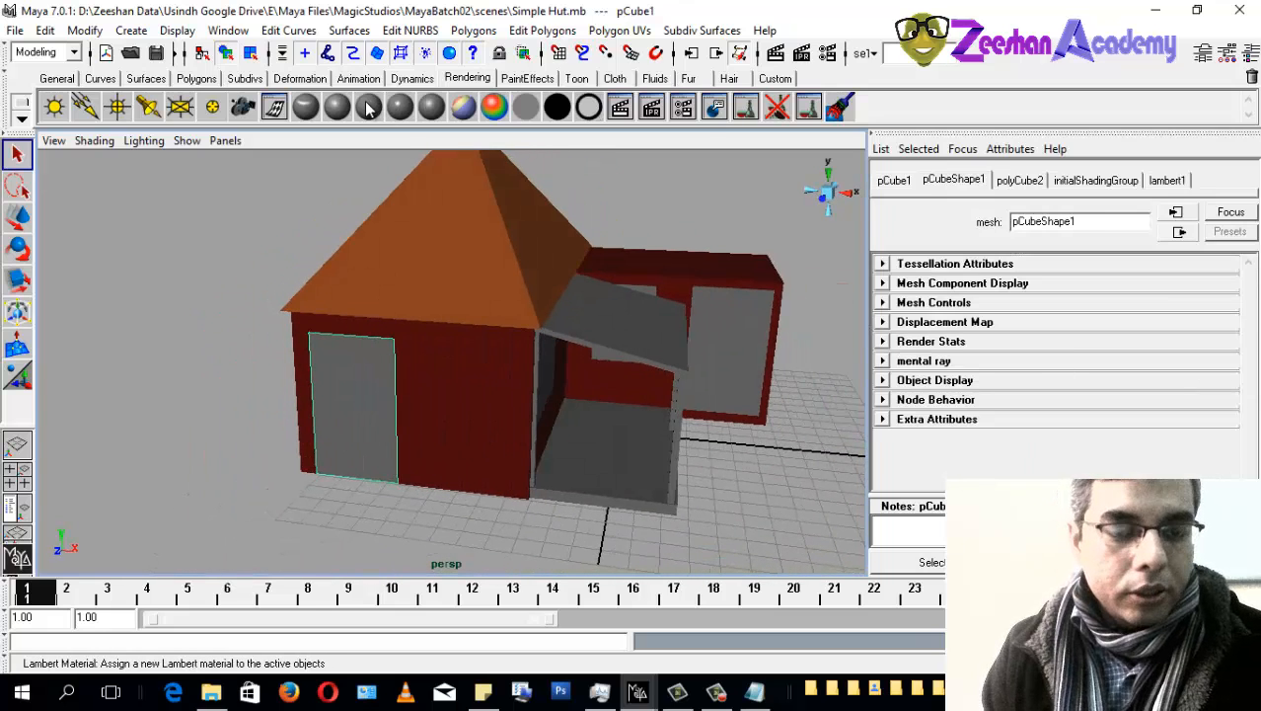
left_click(337, 107)
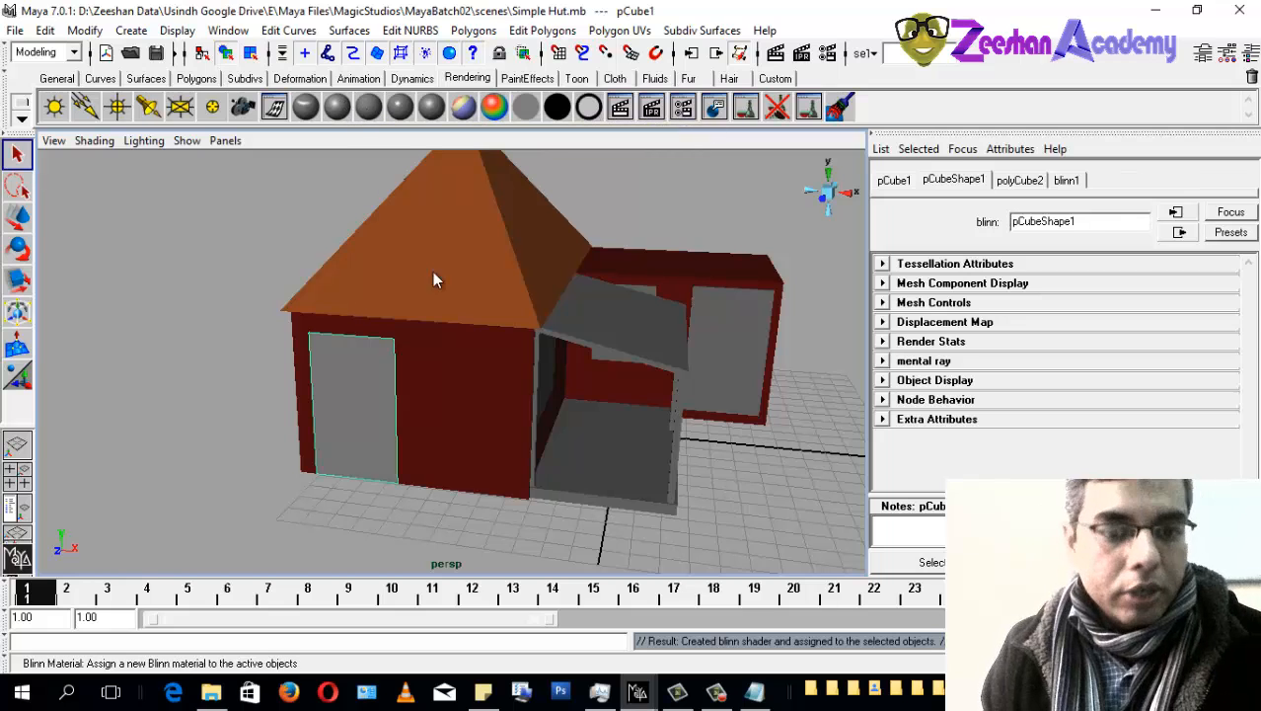
left_click_drag(432, 279, 311, 400, "alt")
left_click_drag(1038, 221, 953, 221)
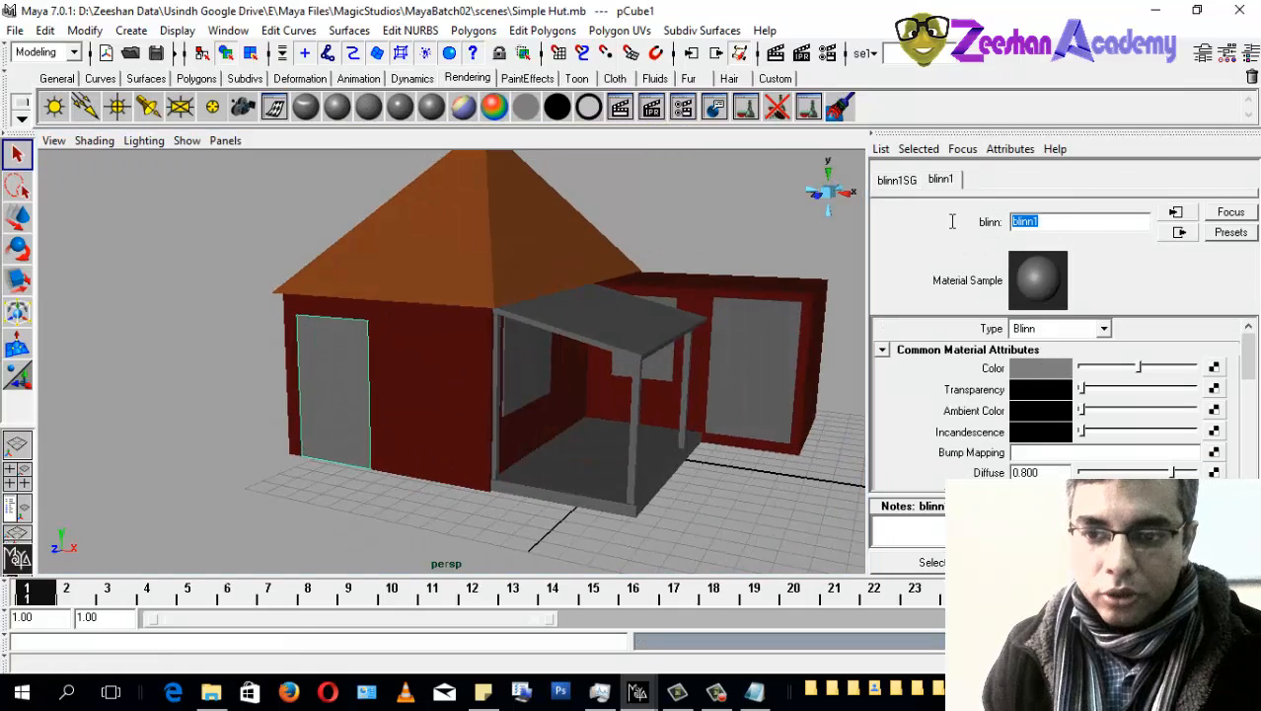
type("Door_MT")
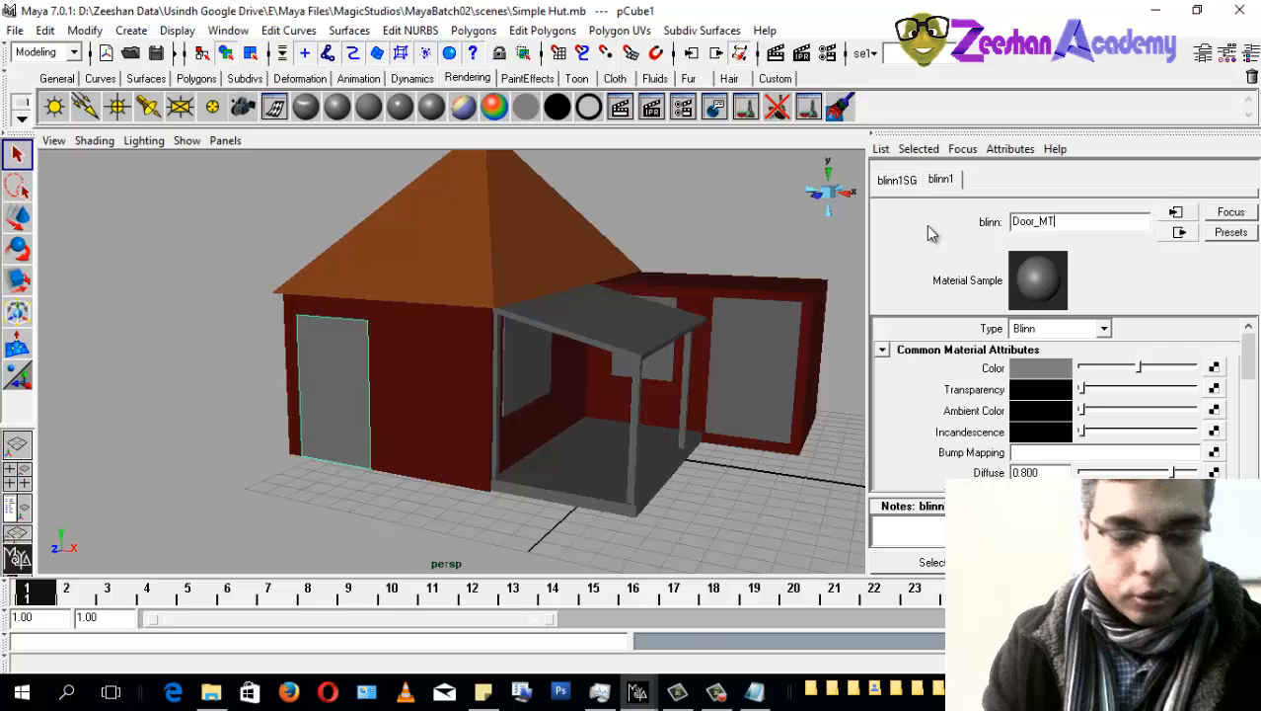
key("Return")
Step: Set the Door_MT material's color to a medium brown at value 0.5
left_click(1010, 369)
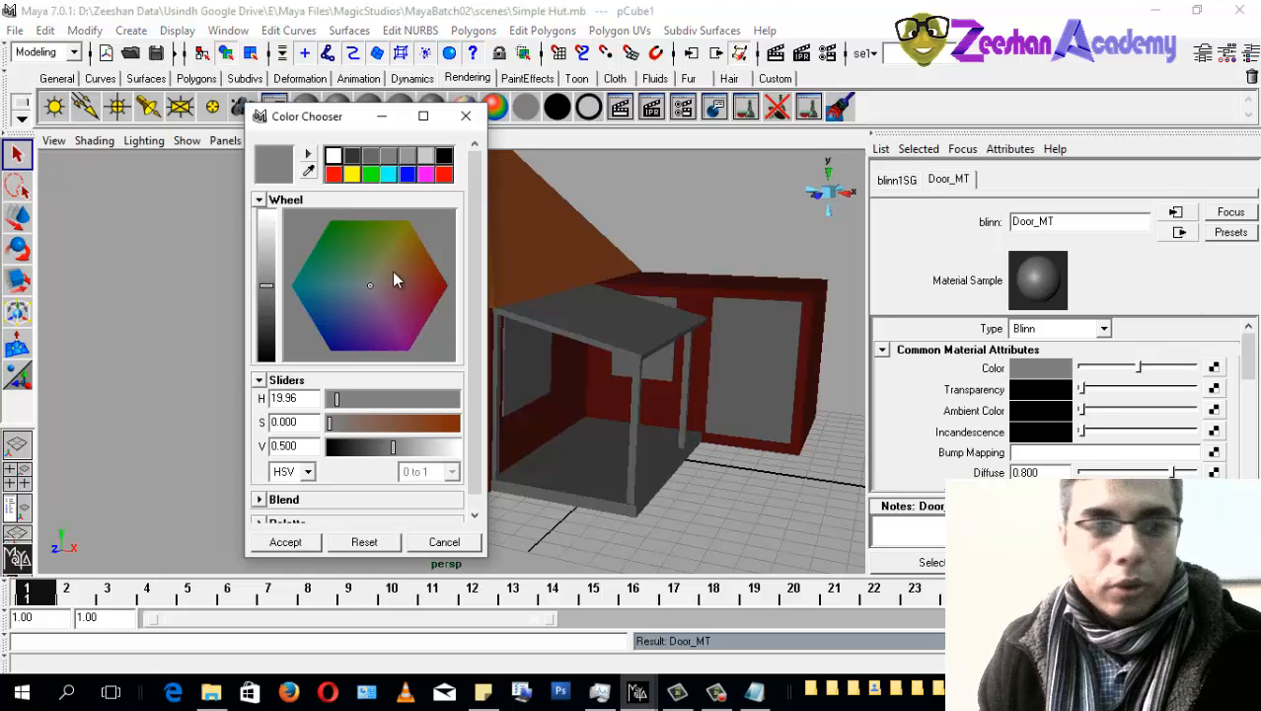
left_click(417, 284)
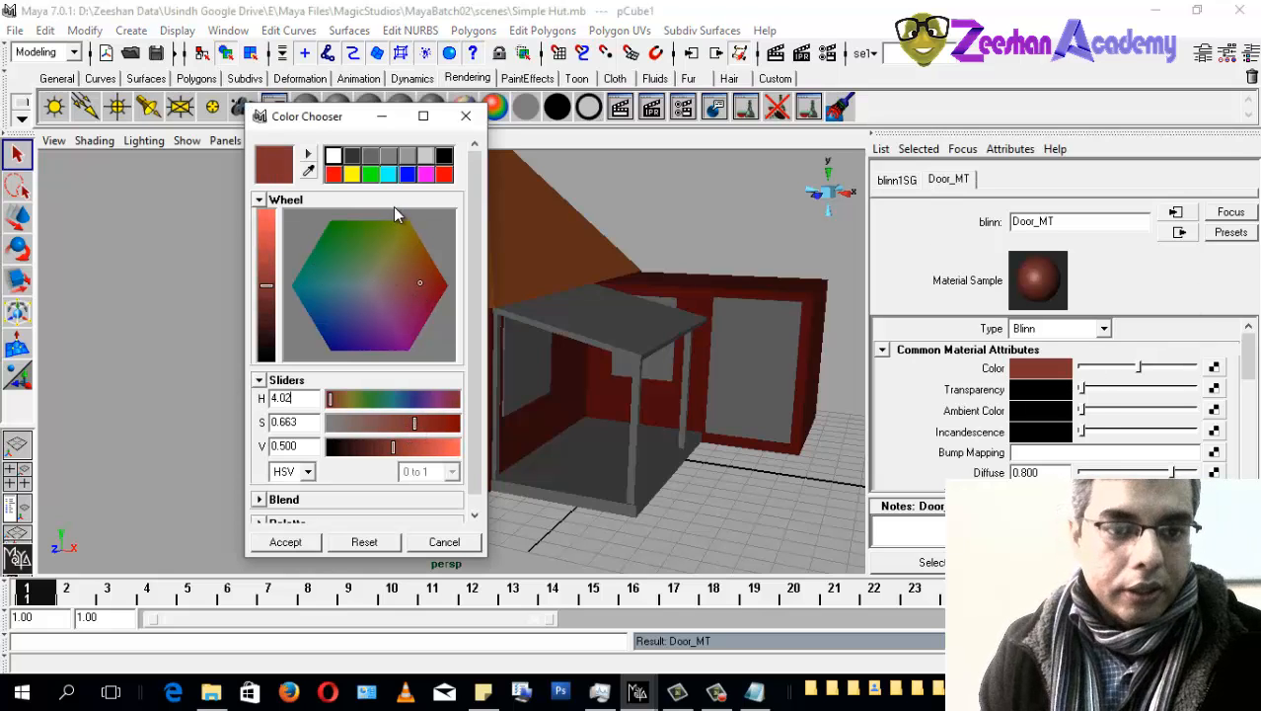
left_click(413, 268)
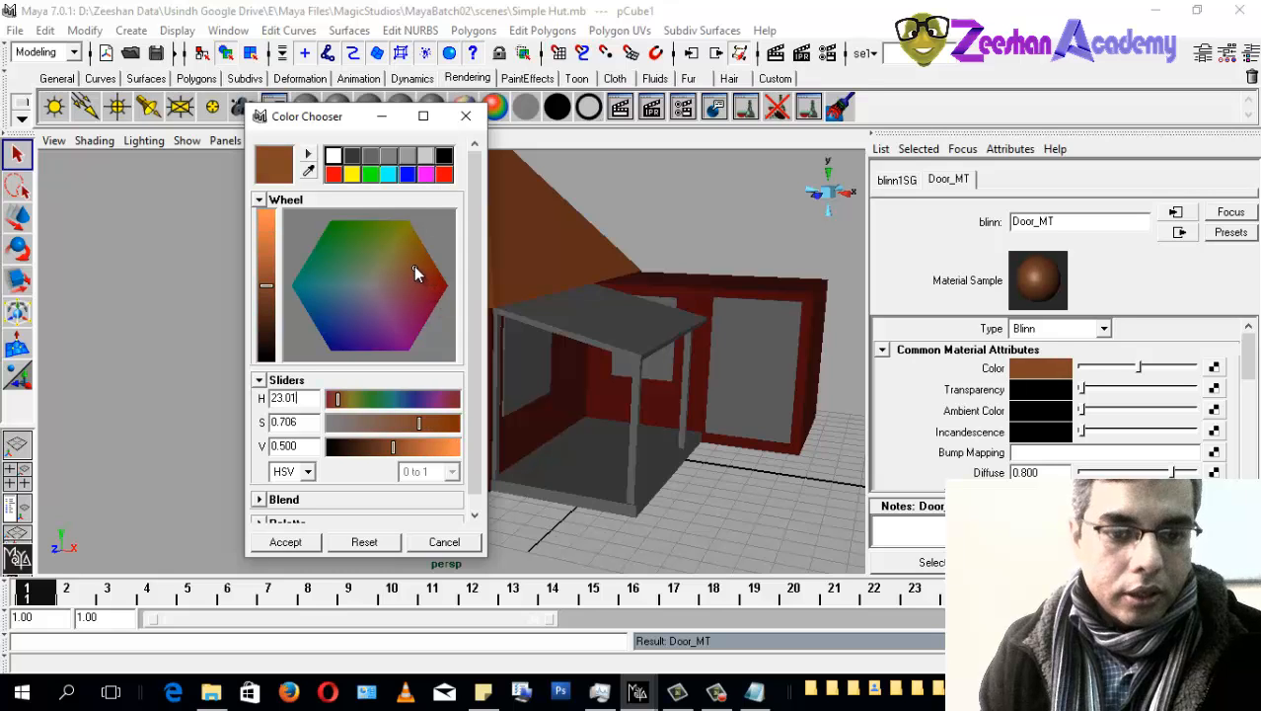
left_click_drag(415, 268, 414, 258)
left_click(467, 118)
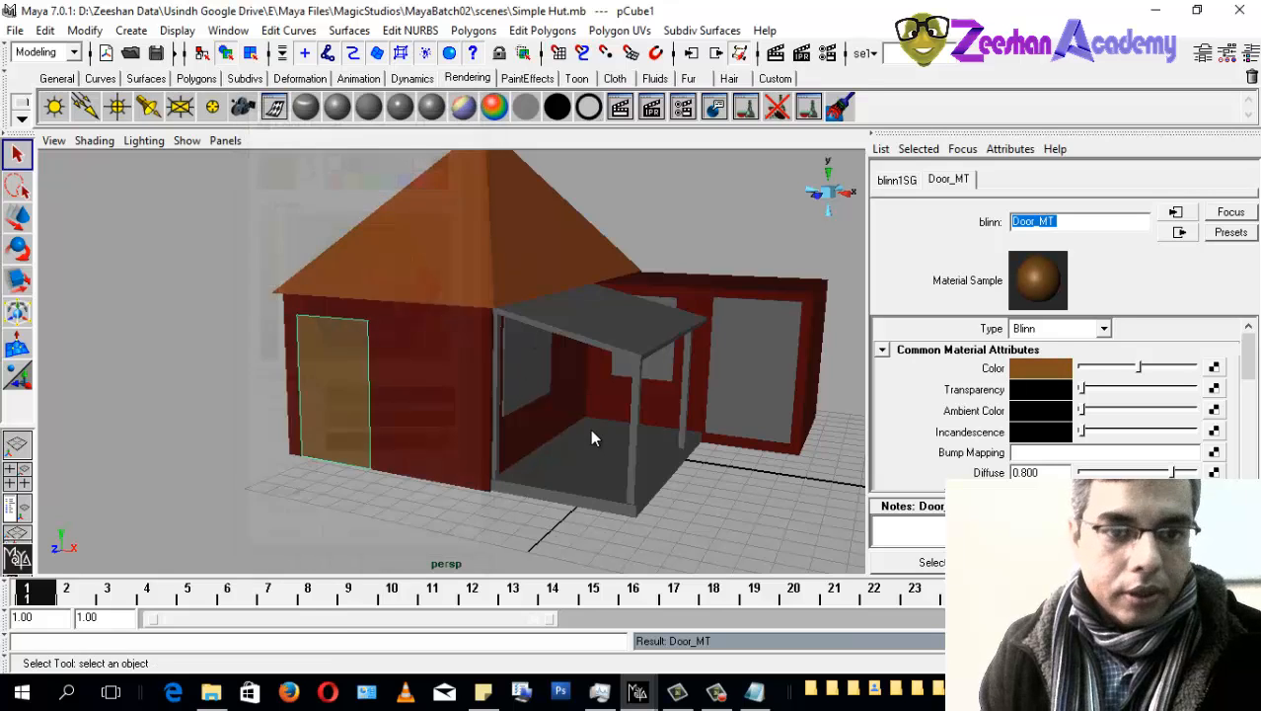
Step: Assign the existing Door_MT material to the door of the adjoining room
left_click_drag(591, 431, 285, 375, "alt")
left_click_drag(705, 384, 592, 375, "alt")
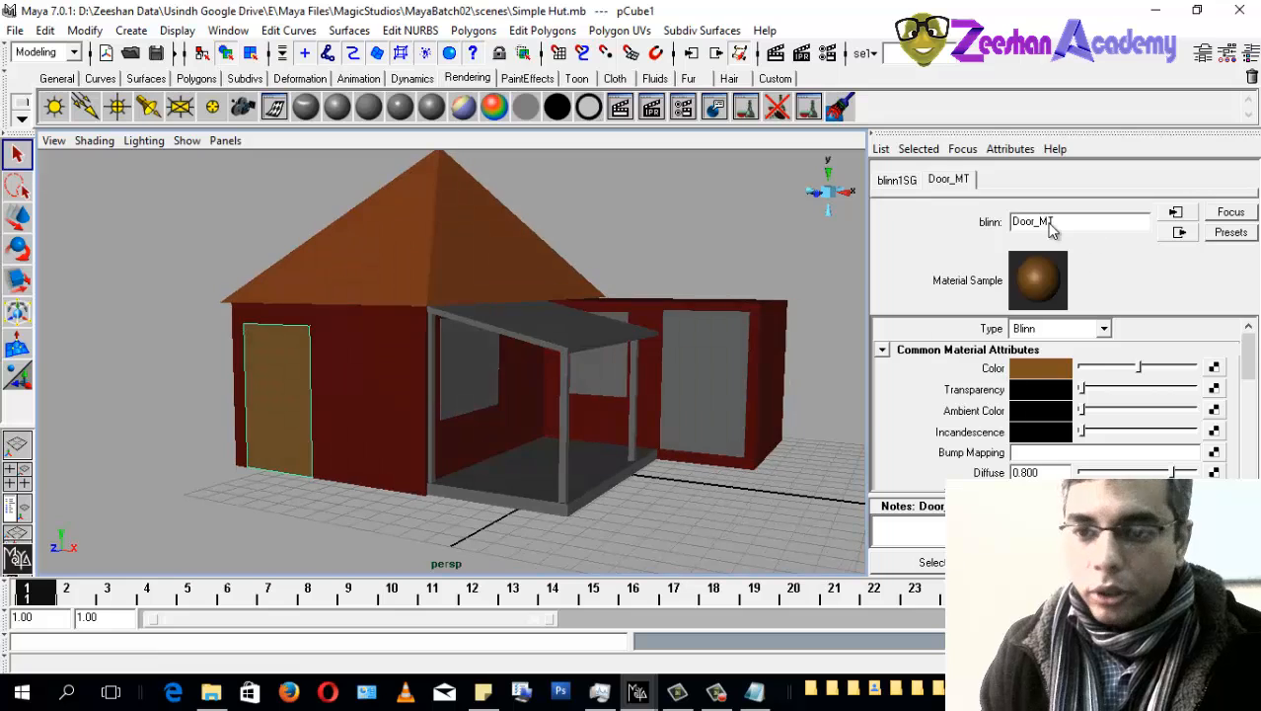
left_click(698, 355)
right_click_drag(698, 355, 987, 639)
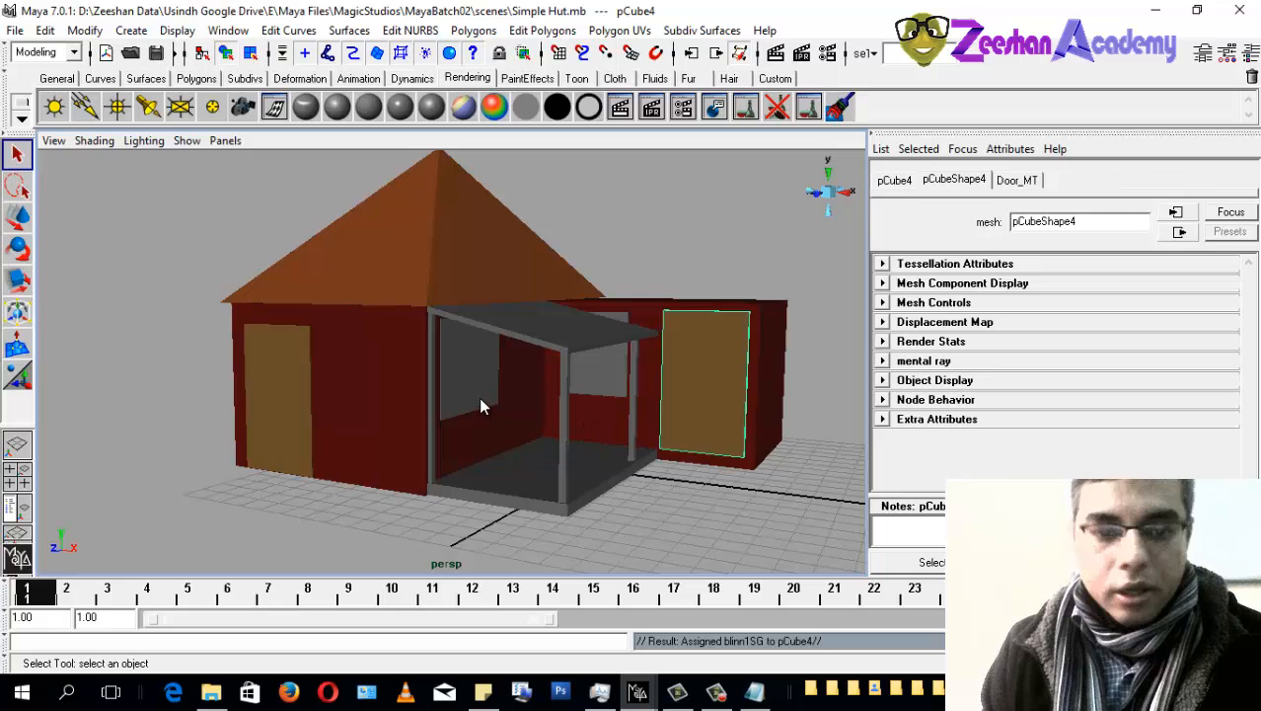
Step: Assign a new Lambert material to both windows of the hut and name it Window_MT
left_click(454, 413)
right_click_drag(454, 412, 604, 435, "alt")
right_click_drag(694, 402, 839, 427, "alt")
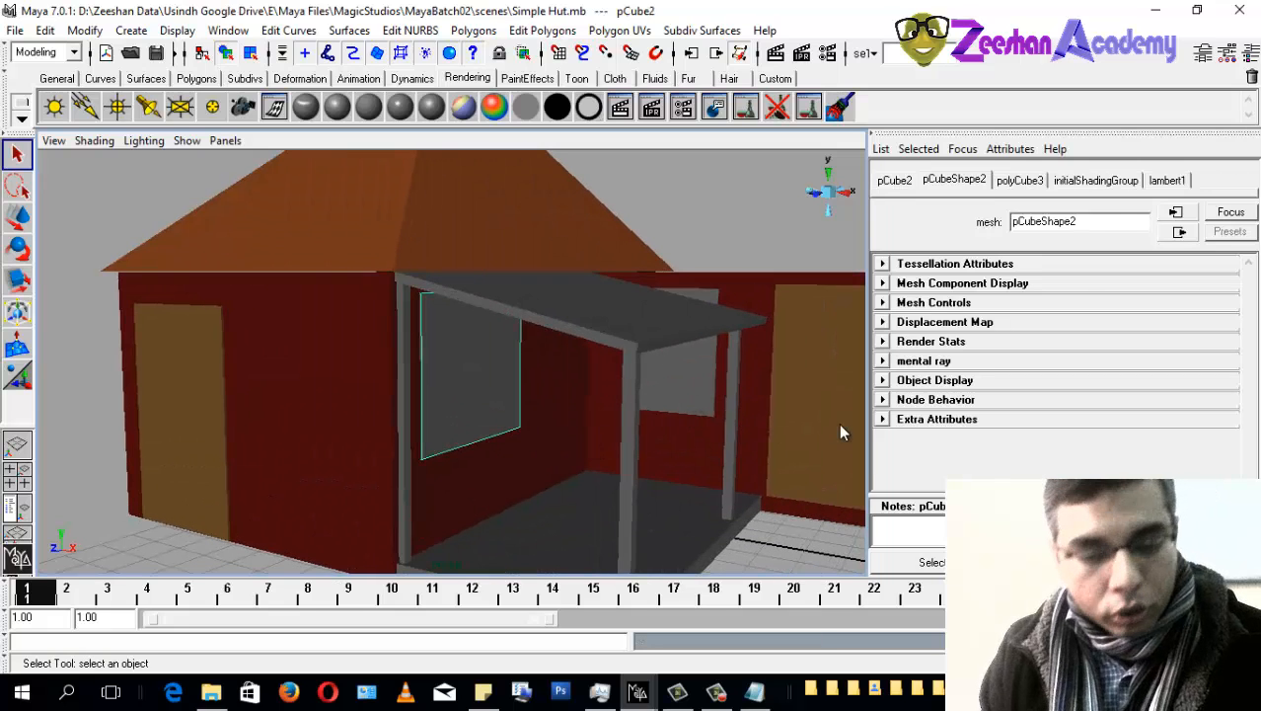
left_click_drag(839, 427, 587, 398, "alt")
left_click(606, 386)
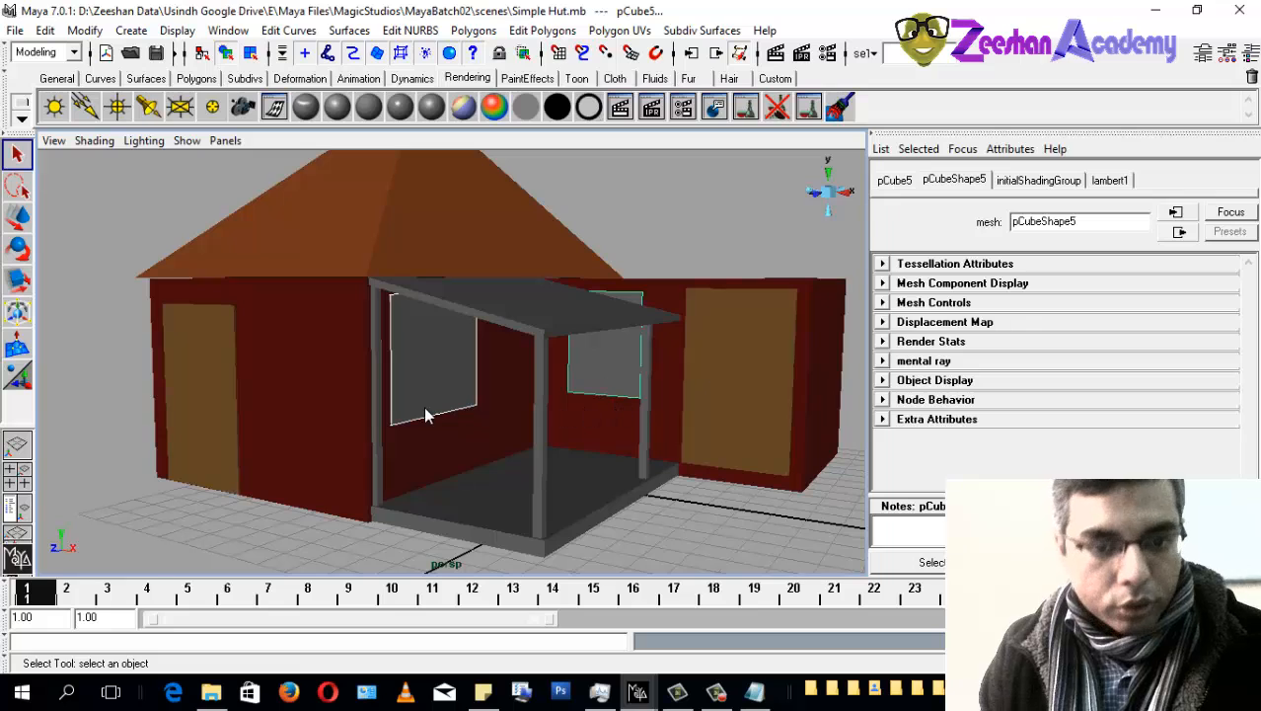
left_click_drag(422, 416, 551, 376, "alt")
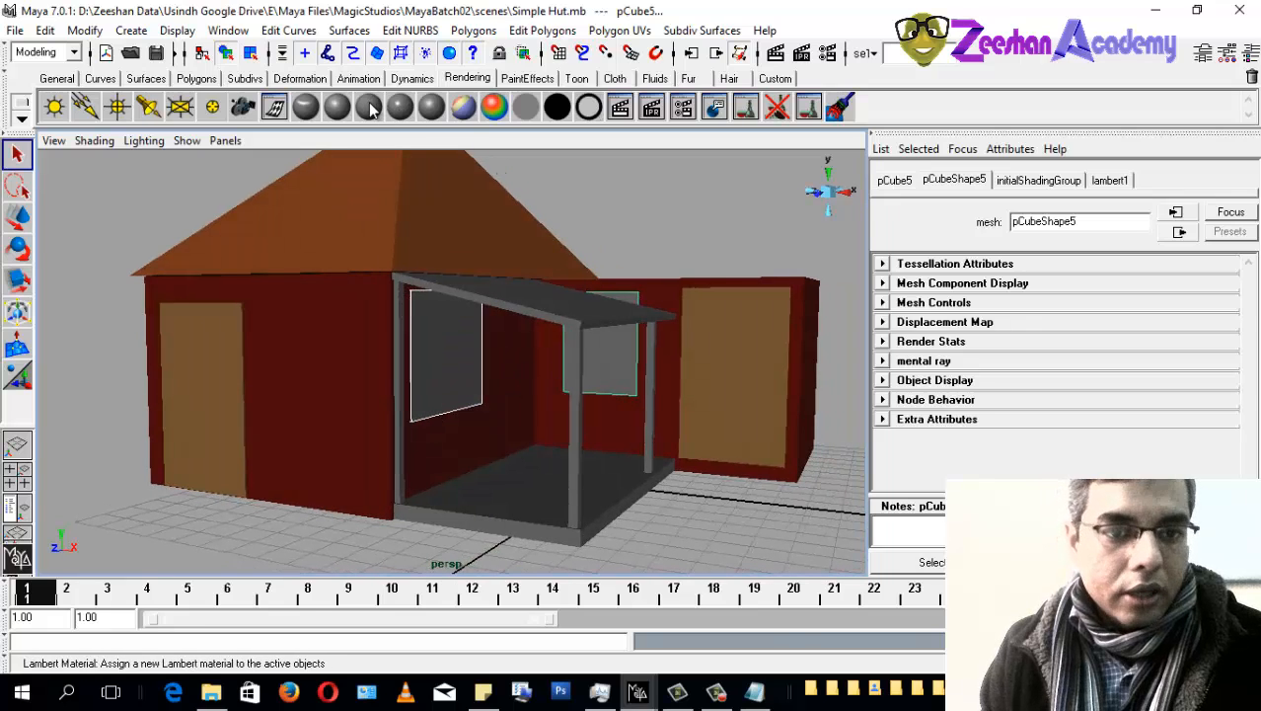
left_click(306, 106)
double_click(1038, 224)
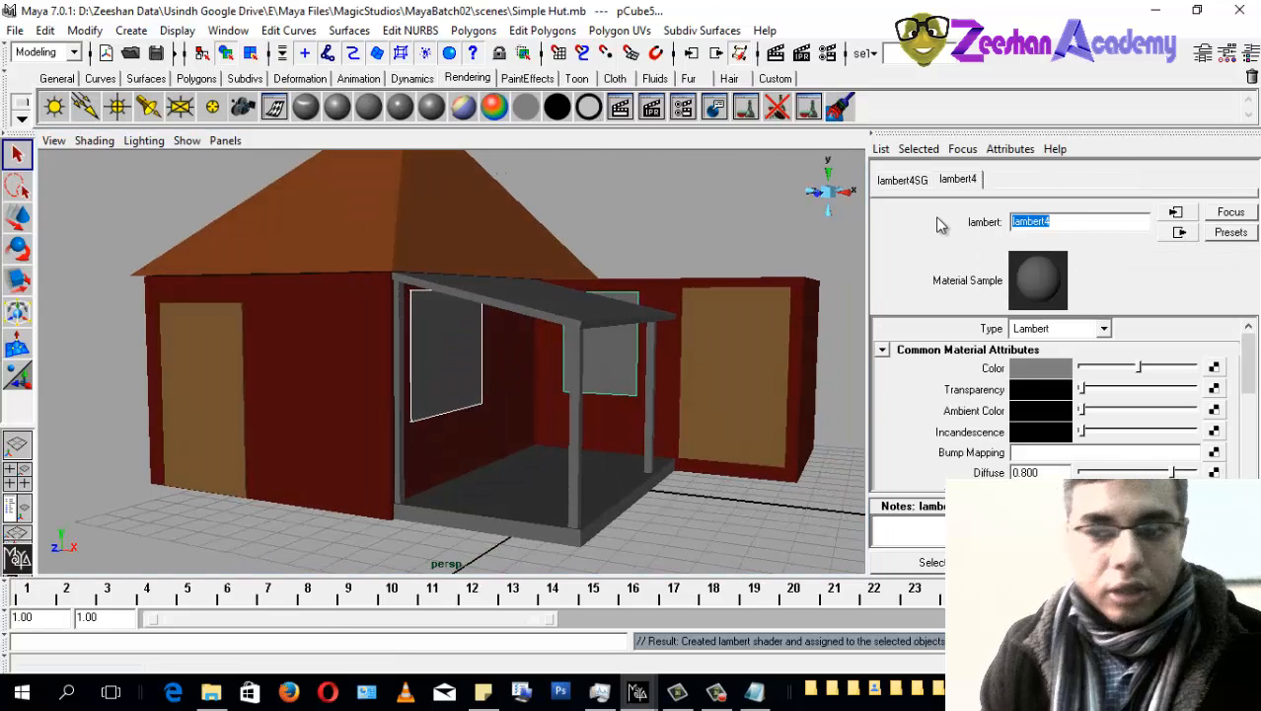
type("Window_MT")
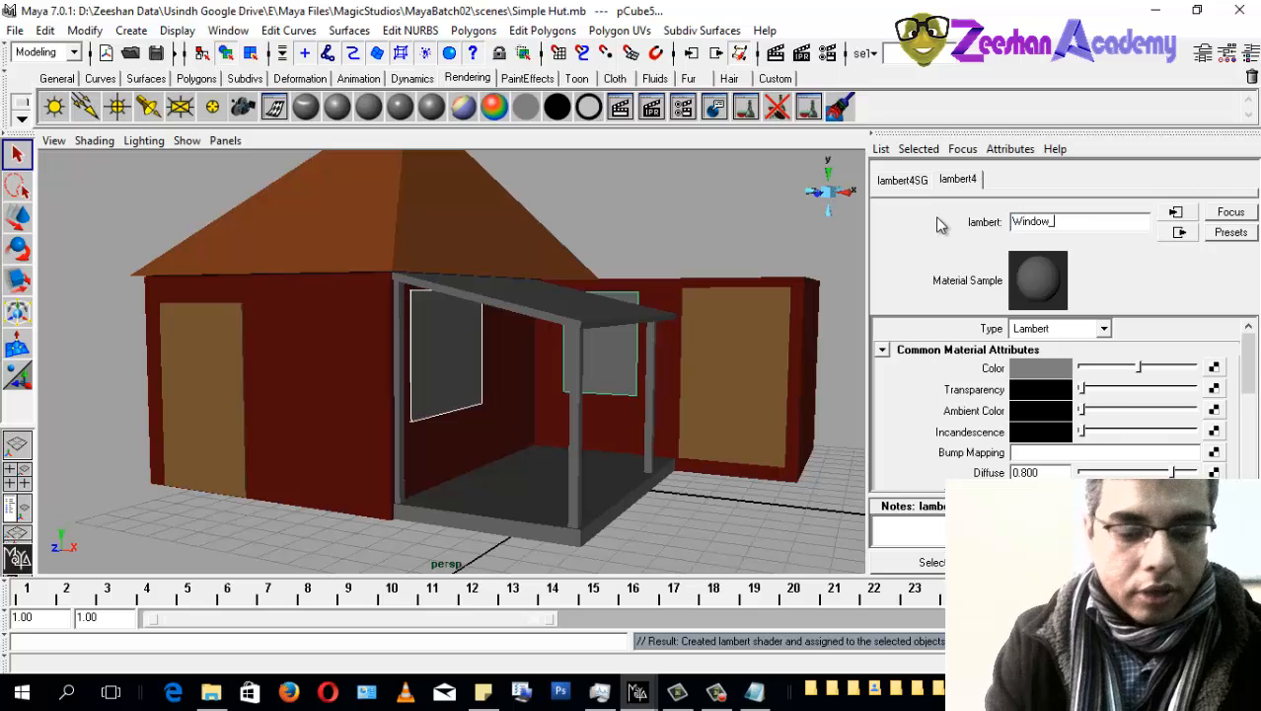
key("Return")
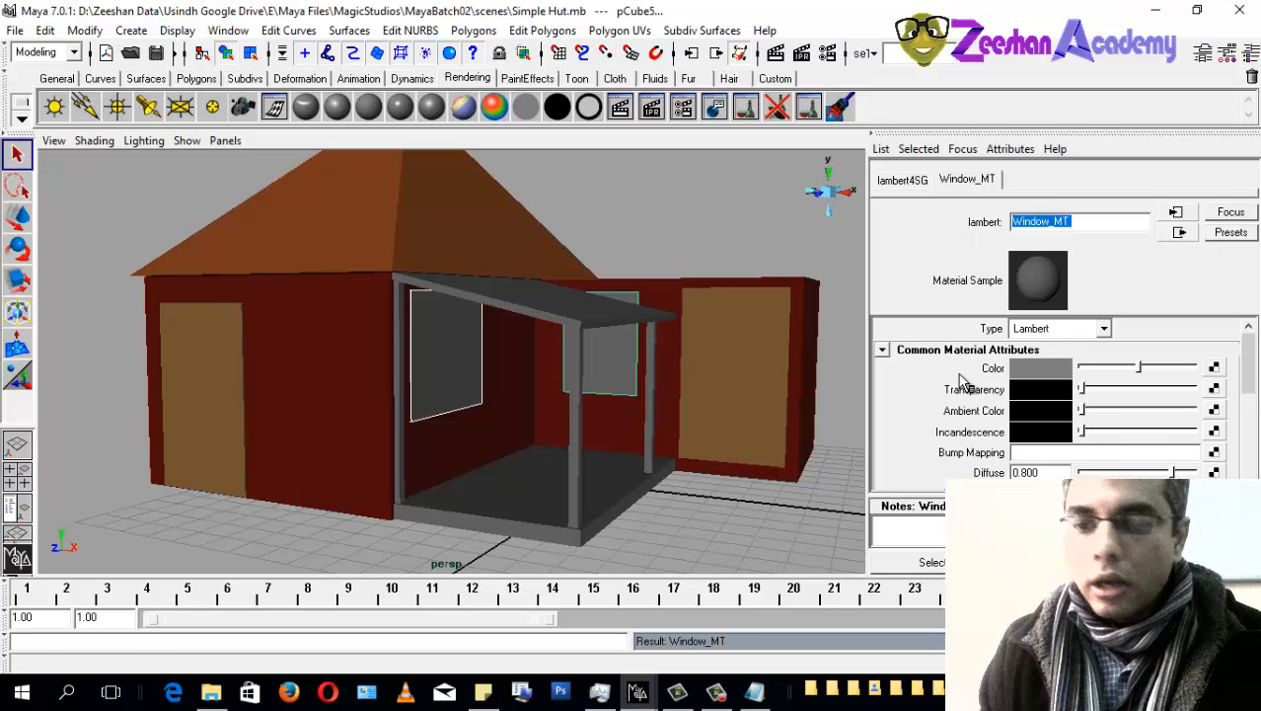
Step: Set the Window_MT color to a bright light blue with hue 198.96 and saturation 0.494
left_click(1028, 367)
left_click(336, 296)
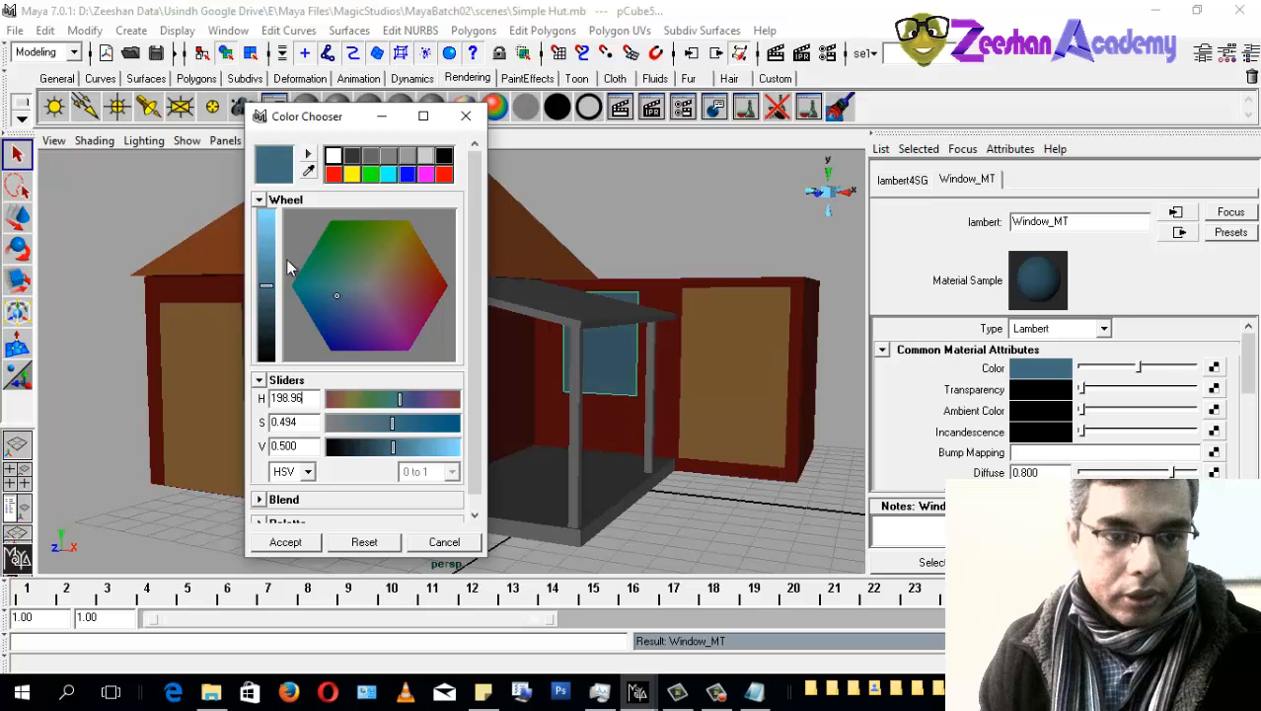
left_click_drag(271, 259, 275, 234)
left_click(290, 542)
Step: Assign a new Lambert material to the porch floor, its posts and its roof, and name it Porch_Mt
left_click_drag(295, 544, 527, 541, "alt")
left_click(622, 531)
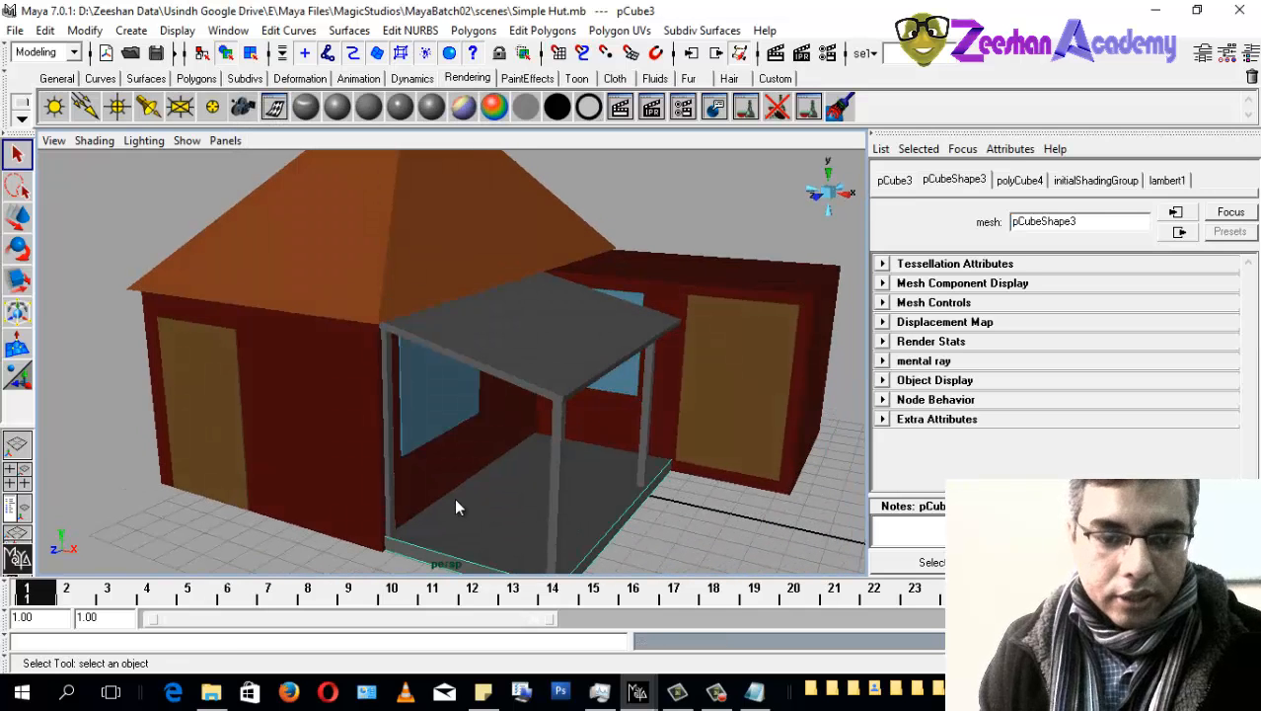
left_click(557, 504, "shift")
left_click(391, 510, "shift")
left_click(543, 377, "shift")
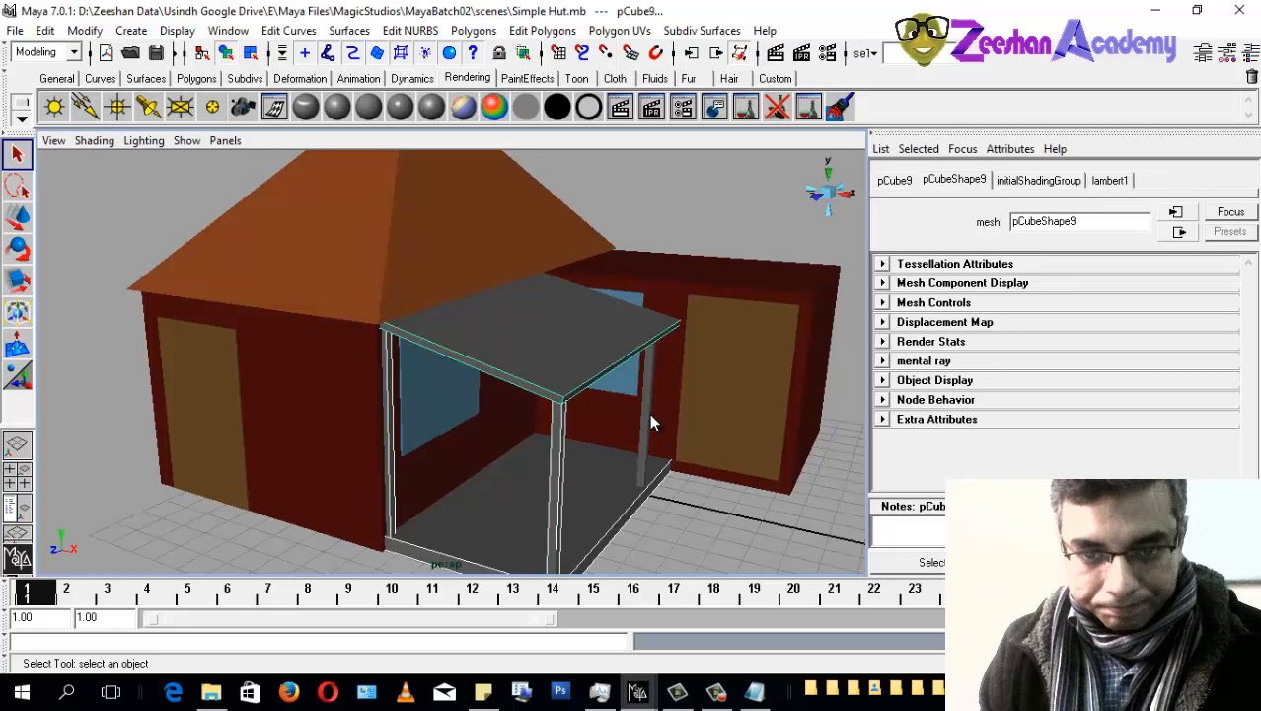
left_click(649, 413, "shift")
left_click_drag(655, 449, 487, 446, "alt")
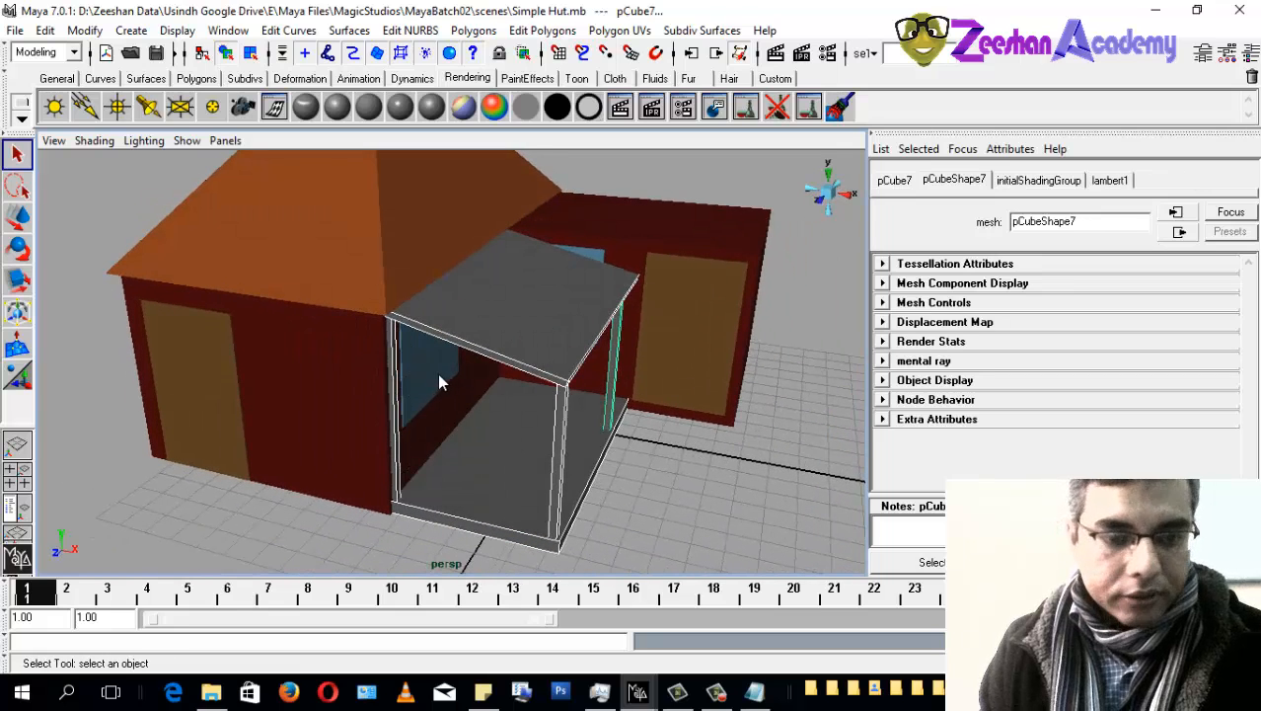
left_click(371, 111)
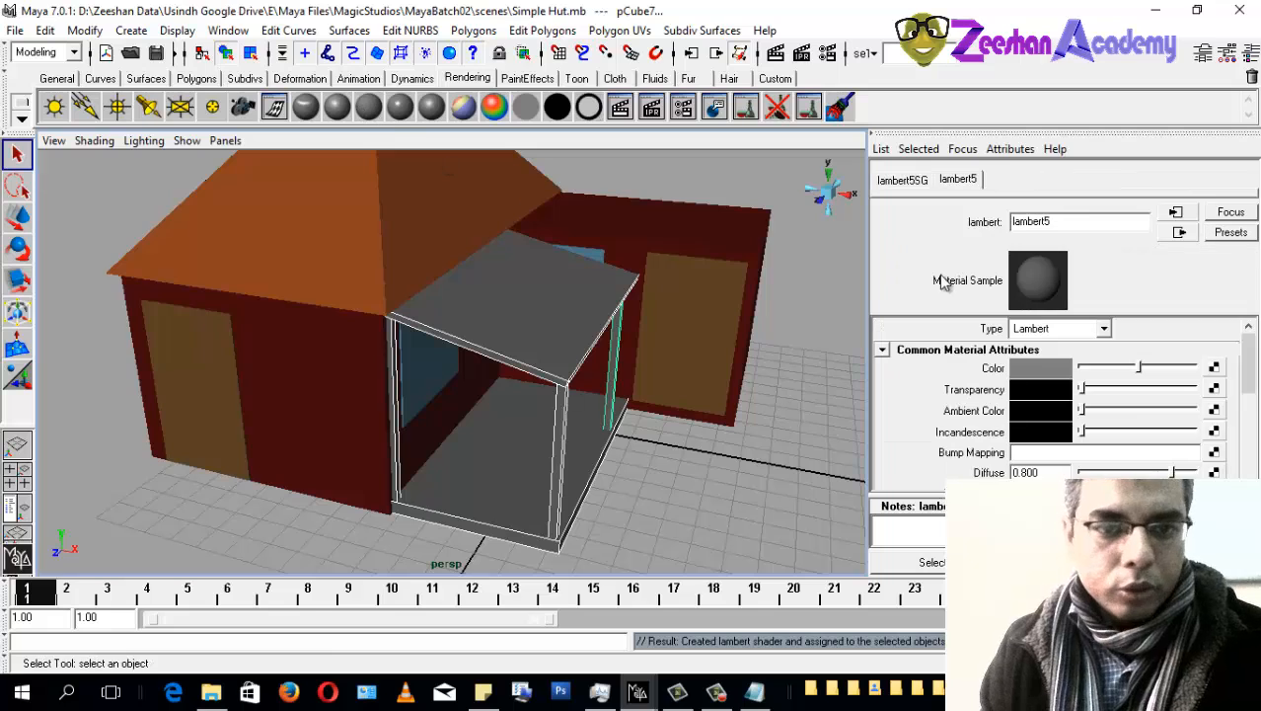
double_click(1034, 223)
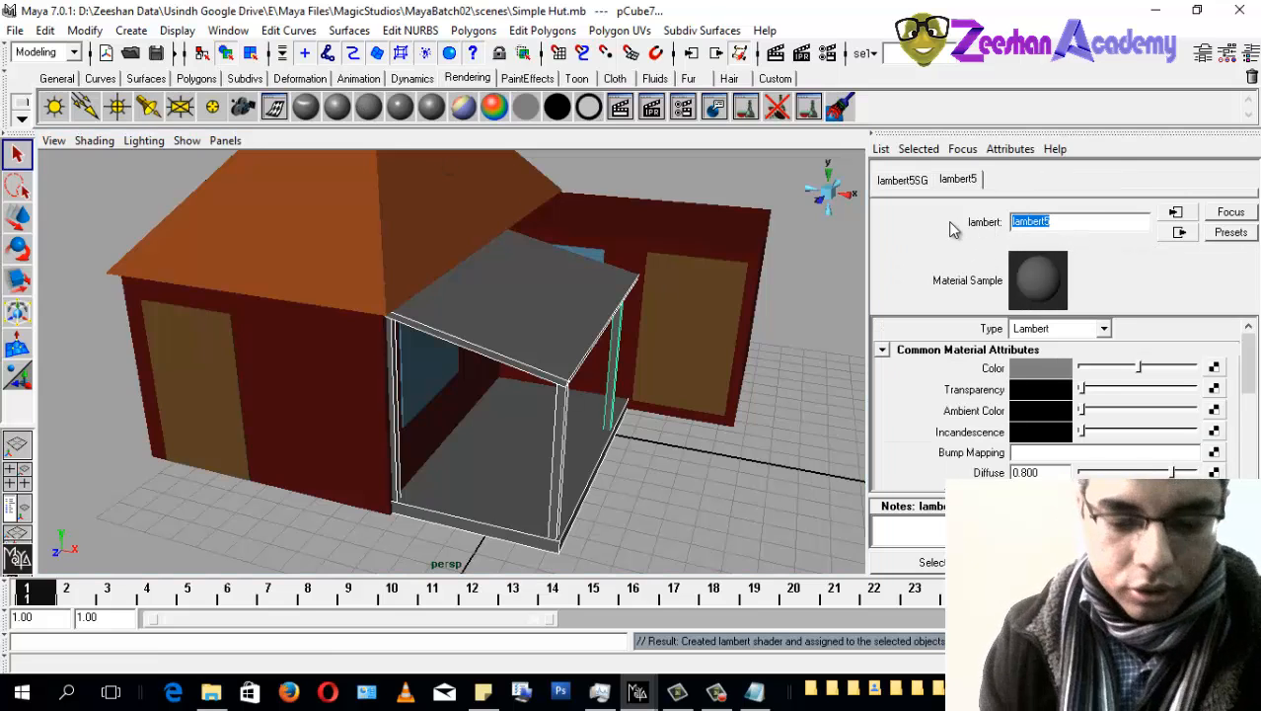
type("Porch_Mt")
key("Return")
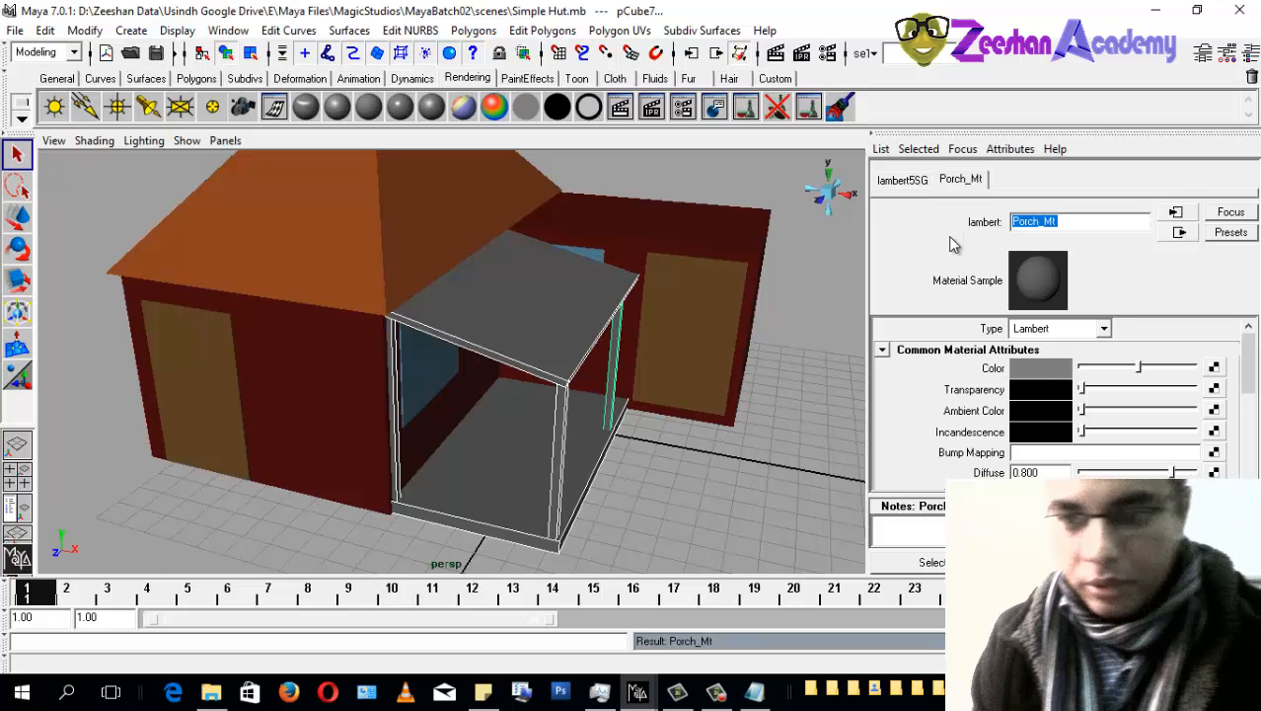
Step: Set the Porch_Mt color to a reddish brown with hue 13.85, saturation 0.712 and value 0.662
left_click(1061, 366)
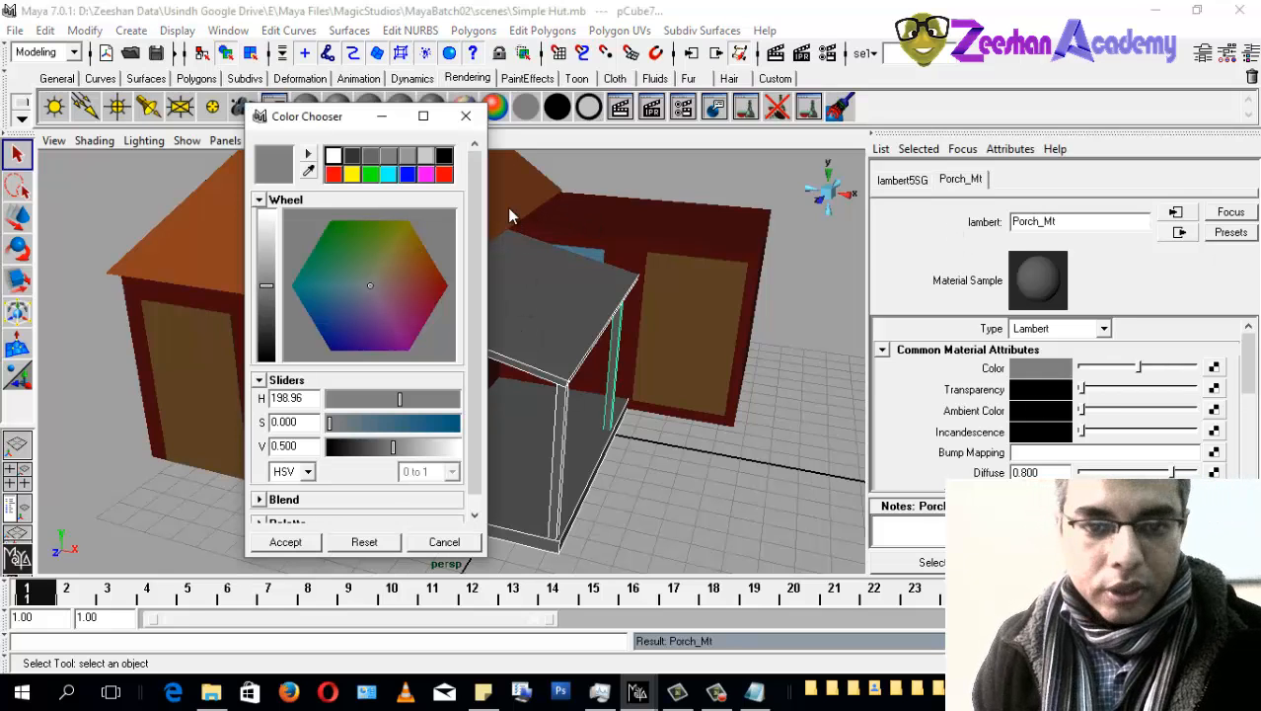
left_click(508, 207)
left_click(419, 274)
left_click(265, 237)
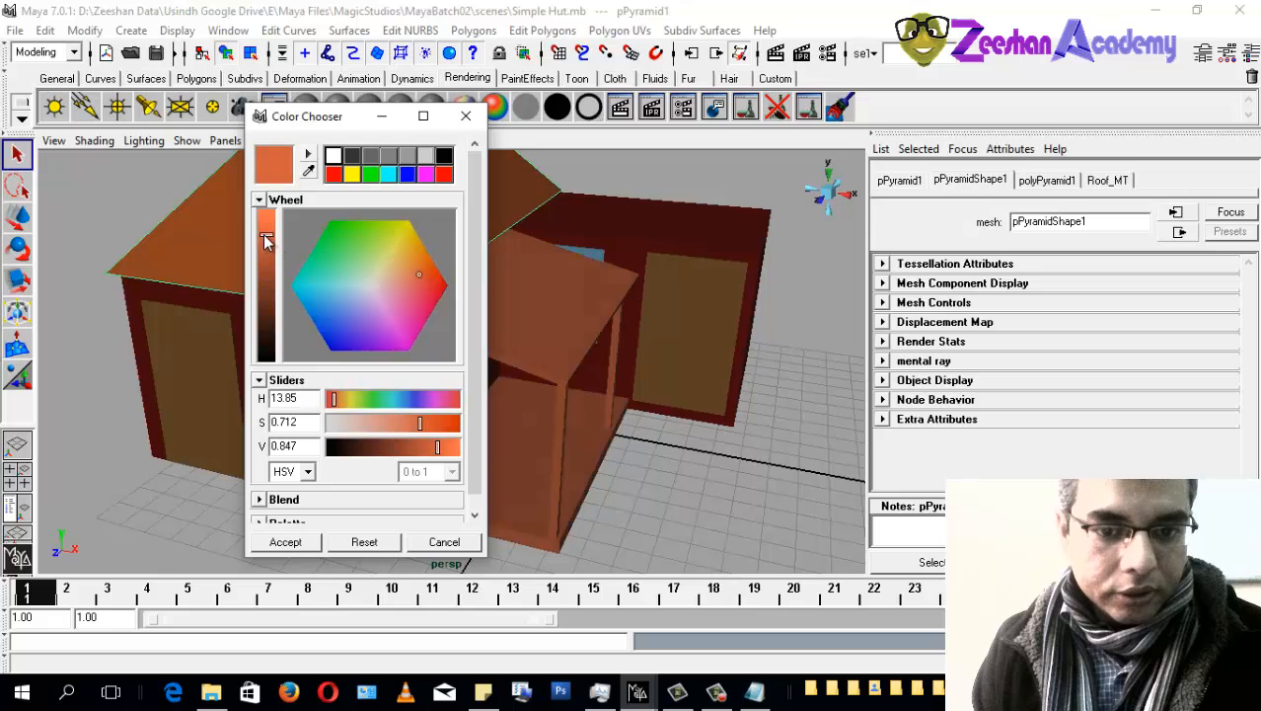
left_click_drag(265, 235, 265, 262)
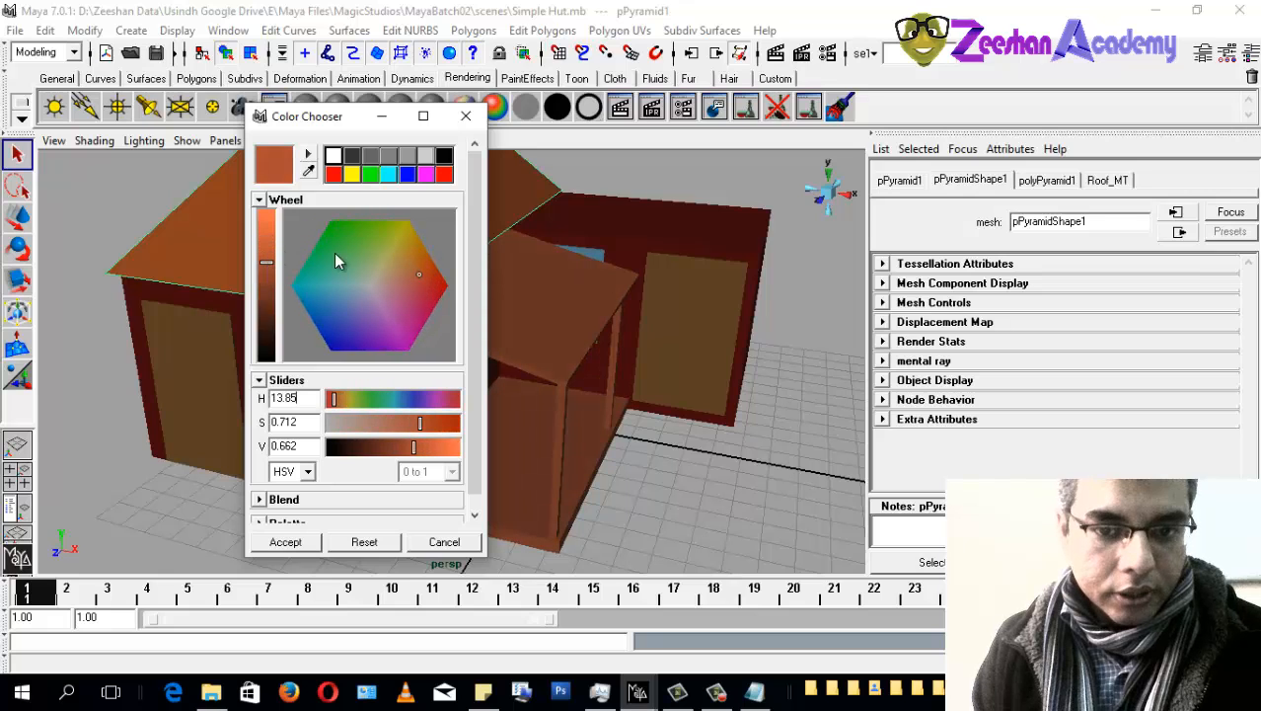
left_click(466, 115)
Step: Examine the colored hut from several angles to check its materials
mouse_move(625, 380)
left_mouse_down("alt")
mouse_move(465, 307)
mouse_move(622, 380)
left_mouse_up("alt")
right_click_drag(622, 380, 380, 350, "alt")
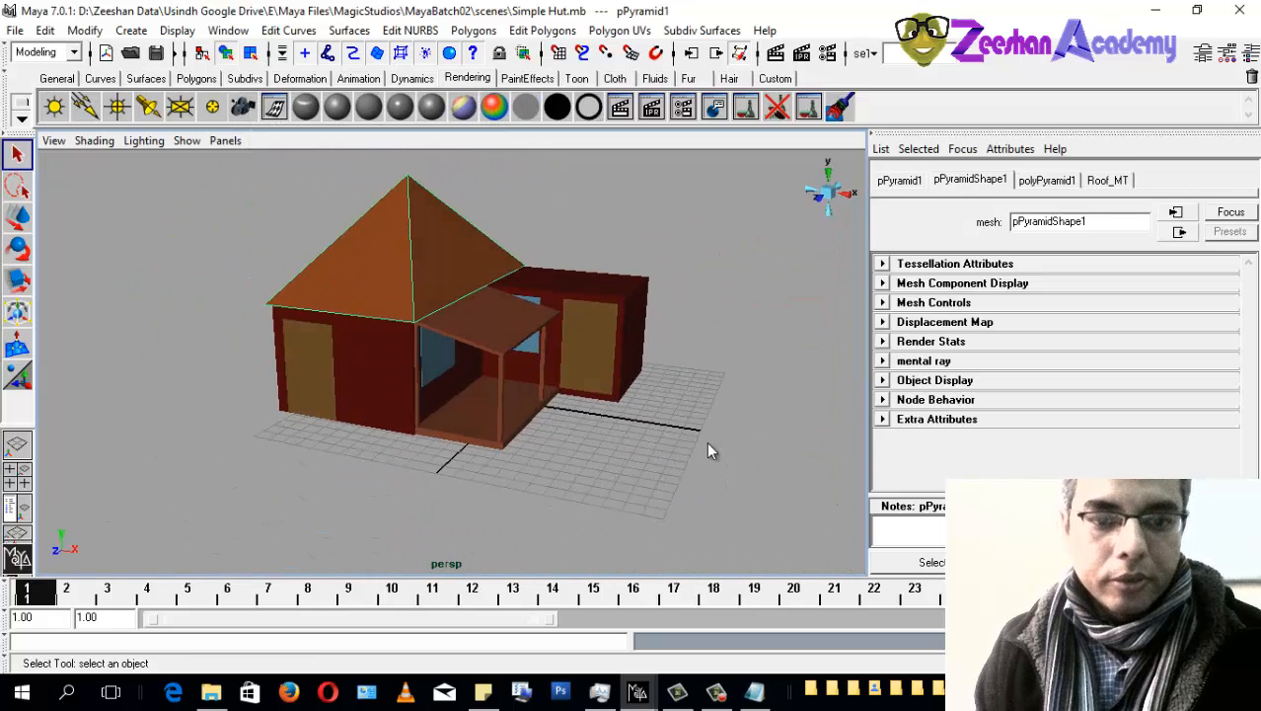
left_click(706, 451)
left_click_drag(551, 409, 484, 399, "alt")
right_click_drag(484, 399, 350, 387, "alt")
middle_click_drag(352, 386, 404, 434, "alt")
right_click_drag(404, 434, 428, 435, "alt")
left_click(263, 400)
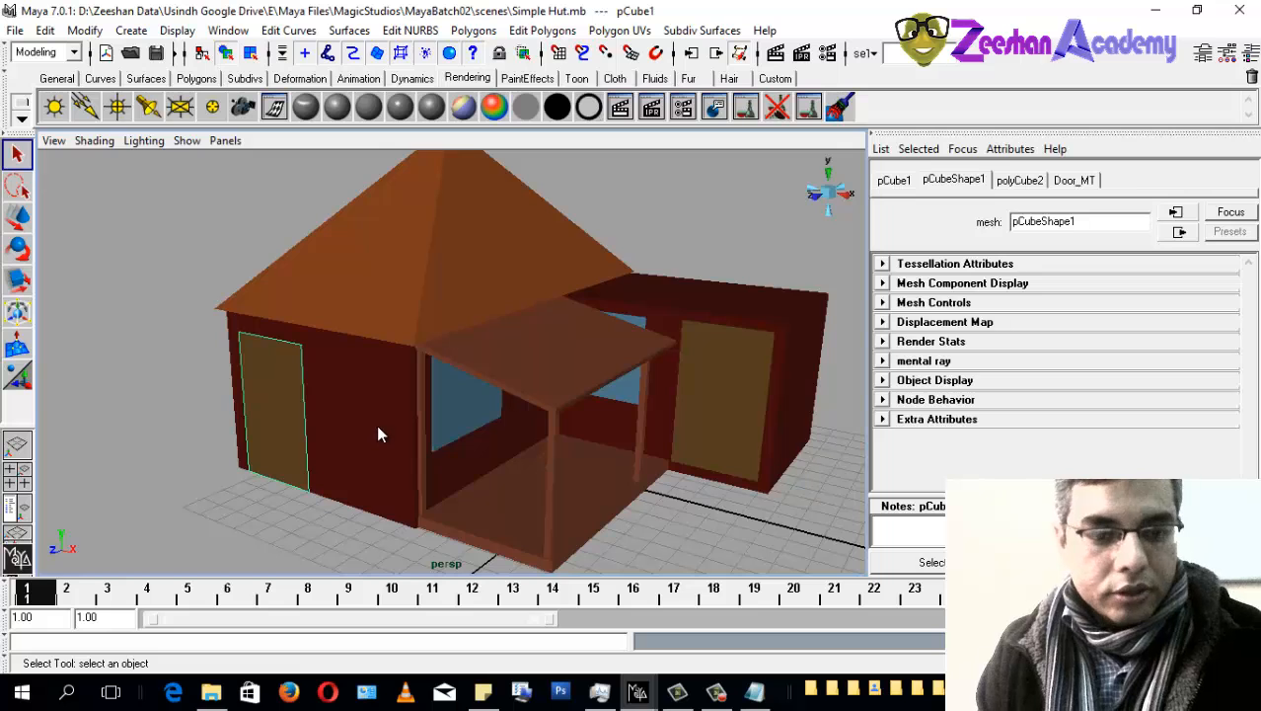
left_click_drag(379, 435, 467, 426, "alt")
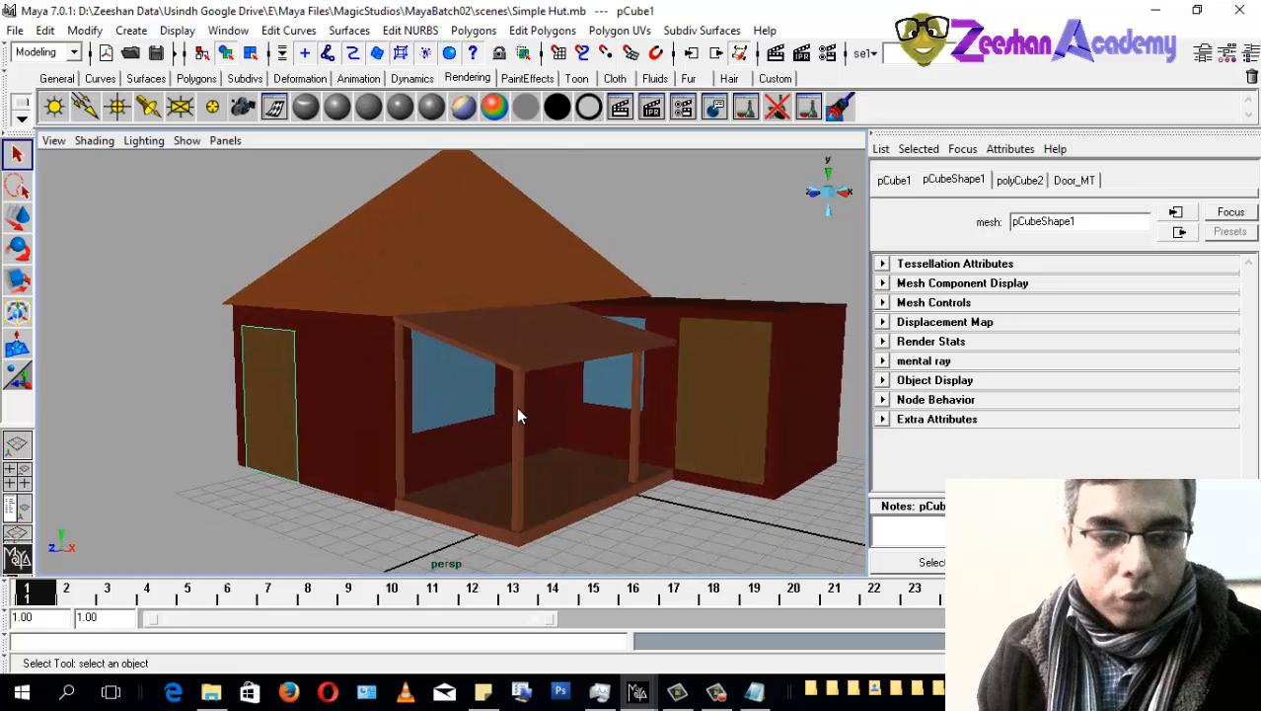
left_click_drag(351, 362, 362, 384, "alt")
middle_click_drag(590, 337, 540, 370, "alt")
Step: Save the Simple Hut scene and select the main hut's walls
key("ctrl+s")
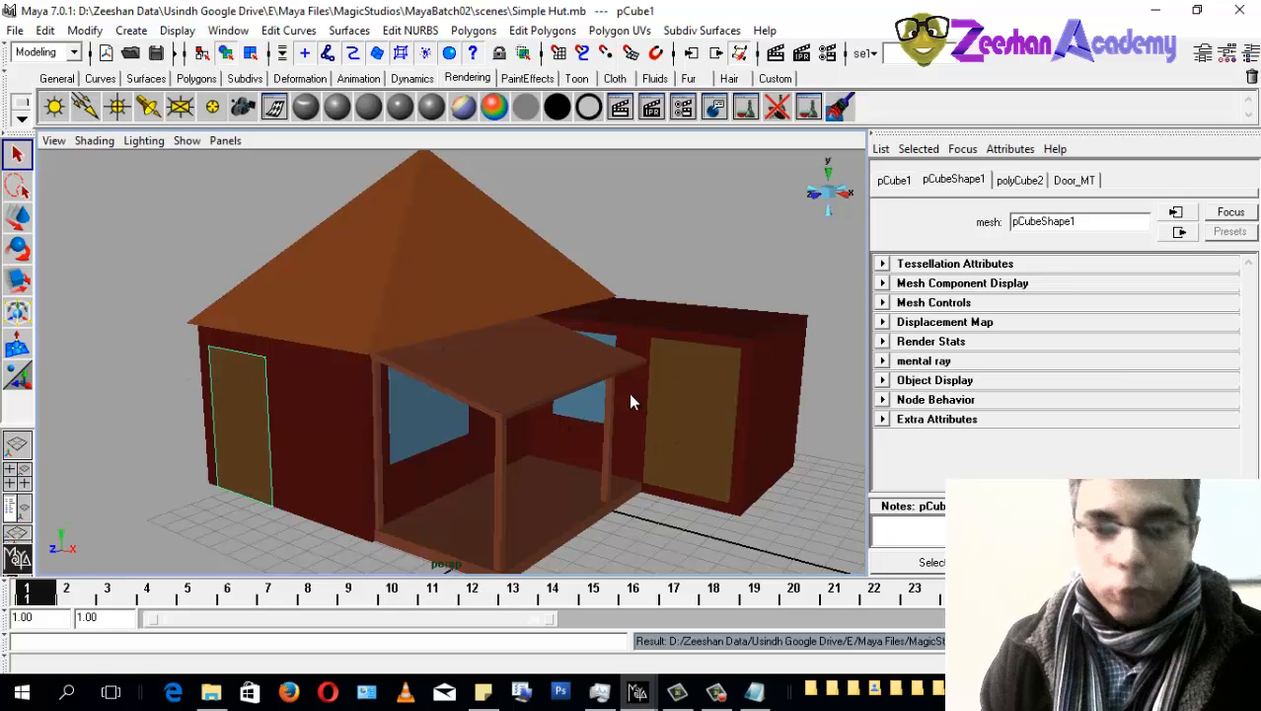
scroll(631, 402, "up", 1)
left_click(321, 395)
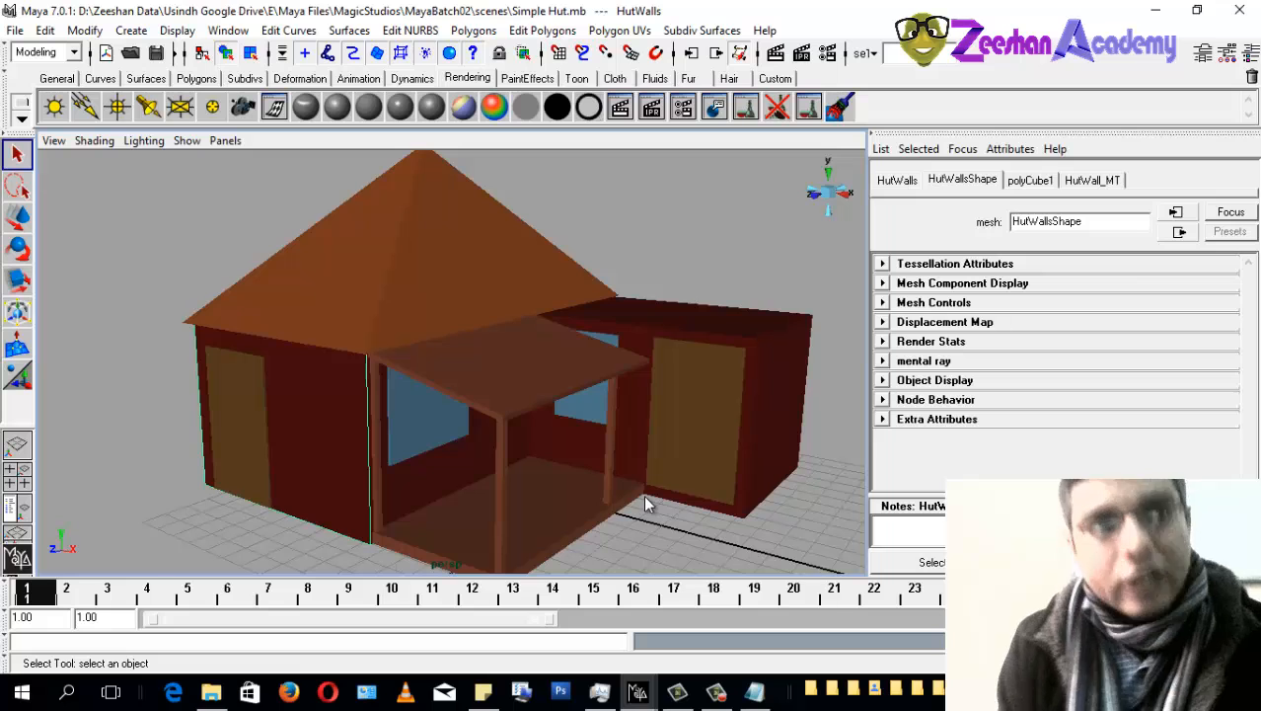
Step: Create a polygon sphere and place it on the ground in front of the adjoining room
right_click_drag(687, 445, 406, 385, "alt")
left_click_drag(405, 385, 517, 414, "alt")
left_click(196, 80)
left_click(55, 106)
key("w")
left_click_drag(420, 418, 474, 458)
key("r")
right_click_drag(474, 458, 512, 479, "alt")
middle_click_drag(512, 480, 548, 421, "alt")
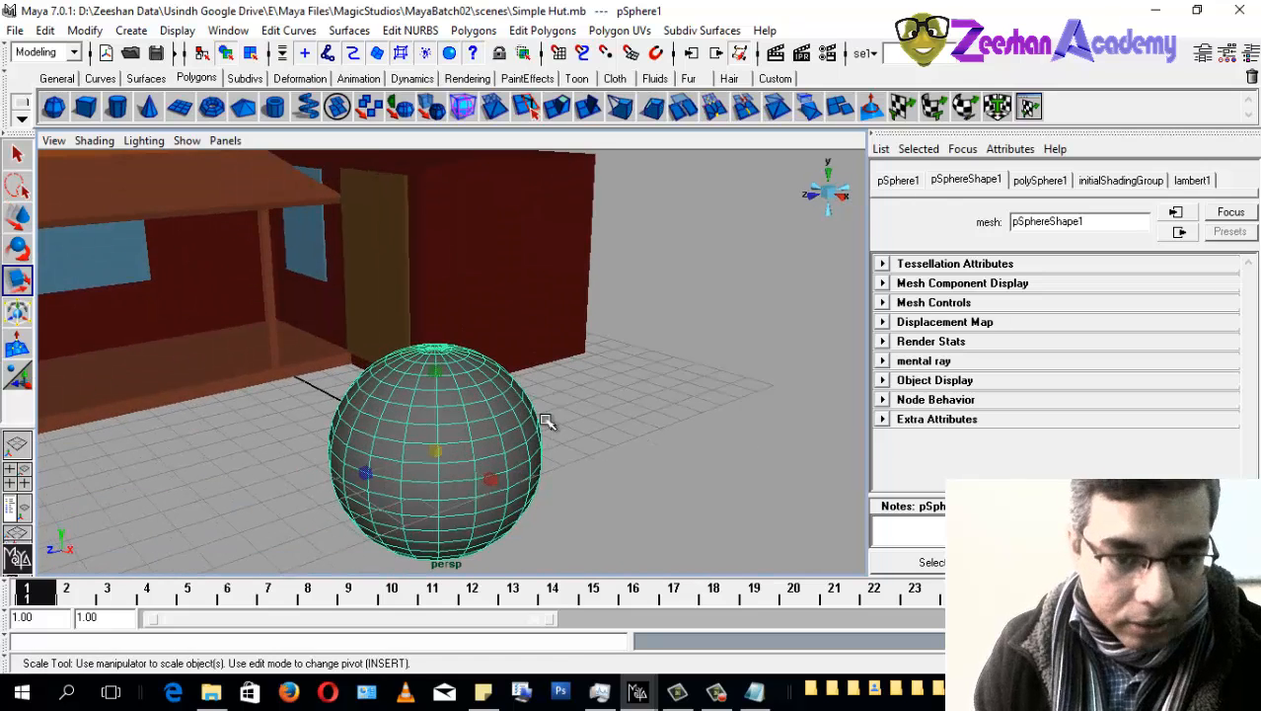
Step: Display the scene in wireframe to examine the sphere's mesh and clear the selection
left_click_drag(549, 420, 566, 418, "alt")
left_click(566, 419)
left_click(459, 479)
key("4")
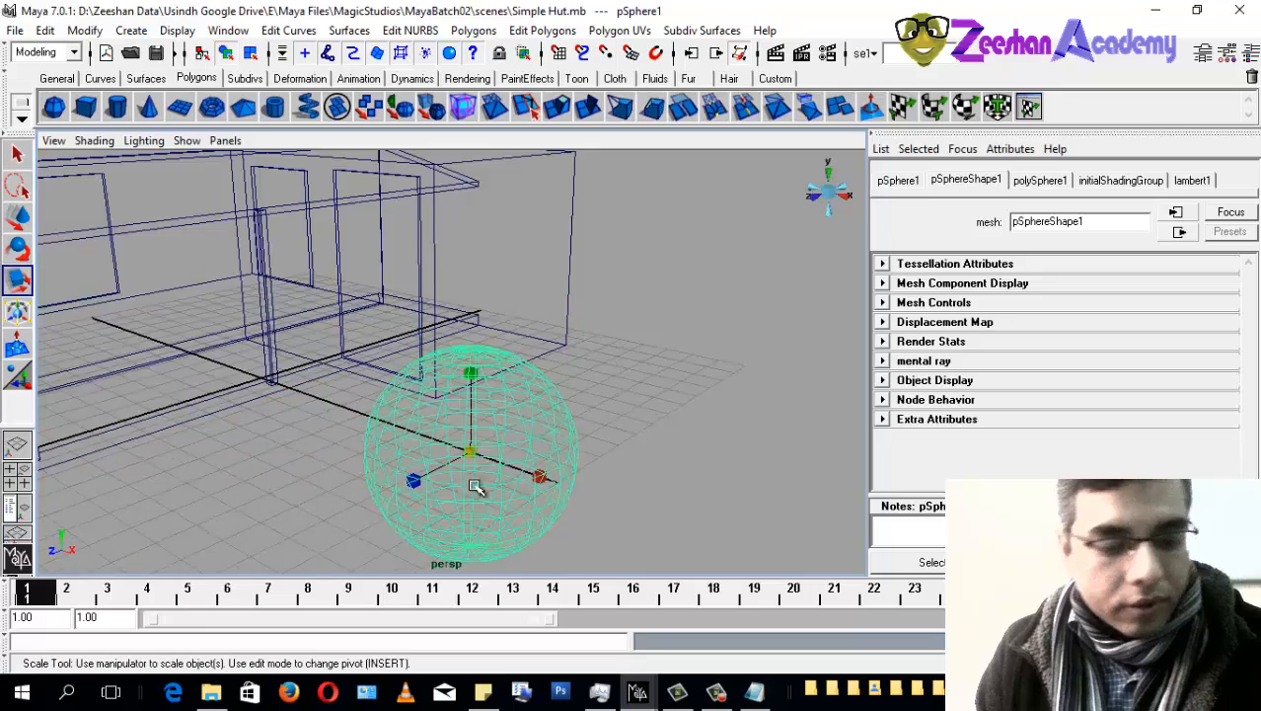
left_click_drag(479, 485, 561, 485, "alt")
right_click_drag(560, 485, 682, 501, "alt")
left_click(768, 293)
left_click_drag(640, 464, 713, 468, "alt")
middle_click_drag(713, 468, 603, 442, "alt")
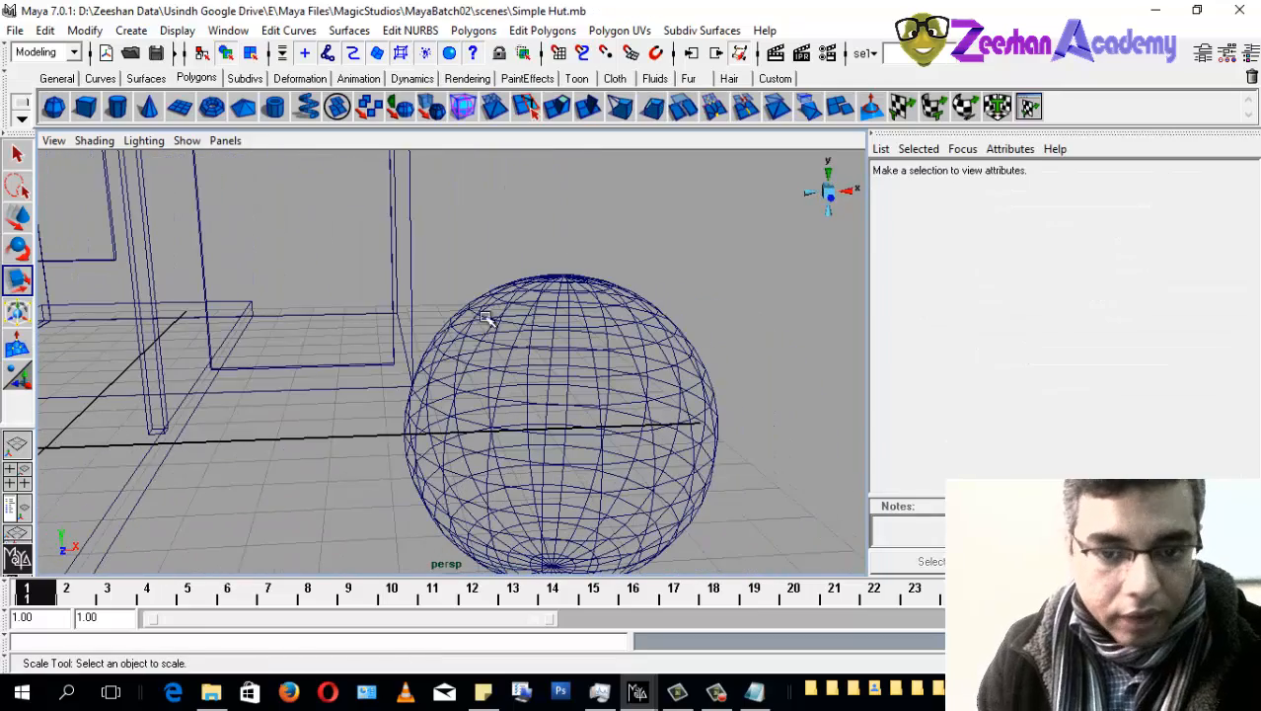
Step: Select groups of the sphere's vertices, edges and faces in their component modes, and return to object mode with nothing selected
right_click_drag(654, 320, 626, 328)
left_click_drag(502, 287, 585, 381)
right_click_drag(580, 366, 592, 327)
left_click_drag(505, 303, 666, 497)
middle_click_drag(545, 337, 534, 313, "alt")
right_click_drag(534, 313, 533, 365)
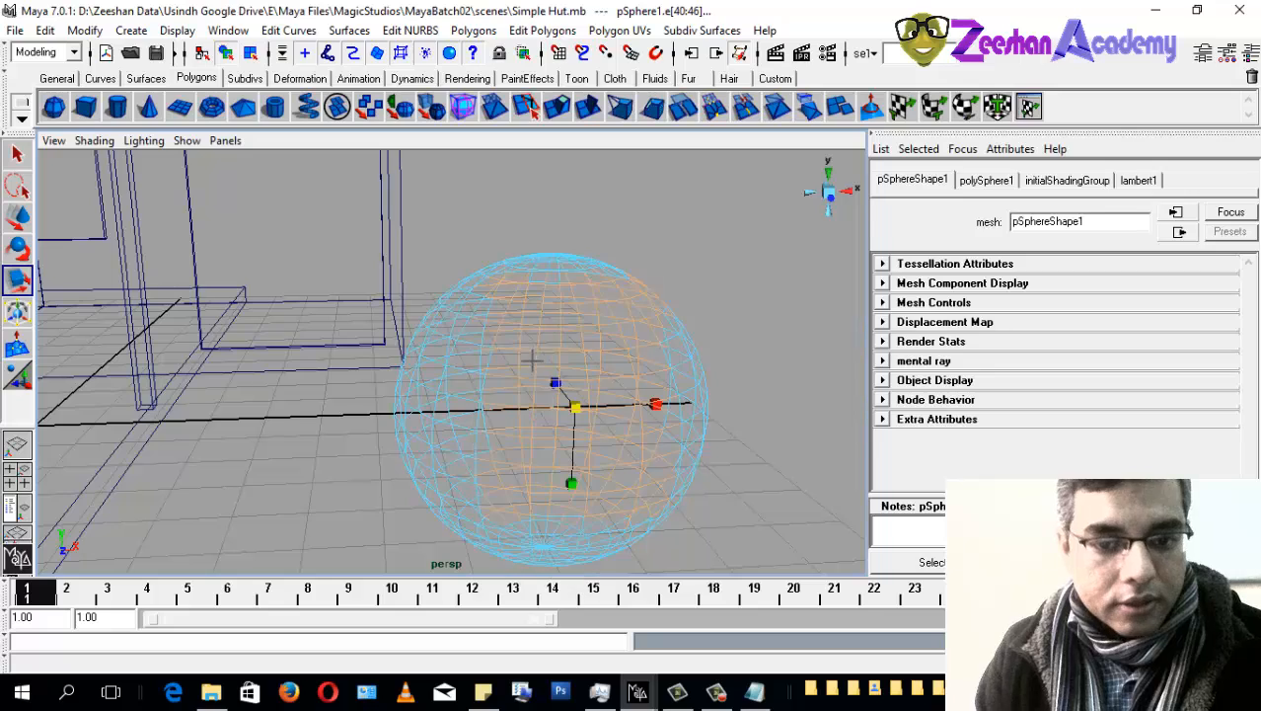
left_click_drag(538, 355, 651, 440)
right_click_drag(642, 343, 684, 301)
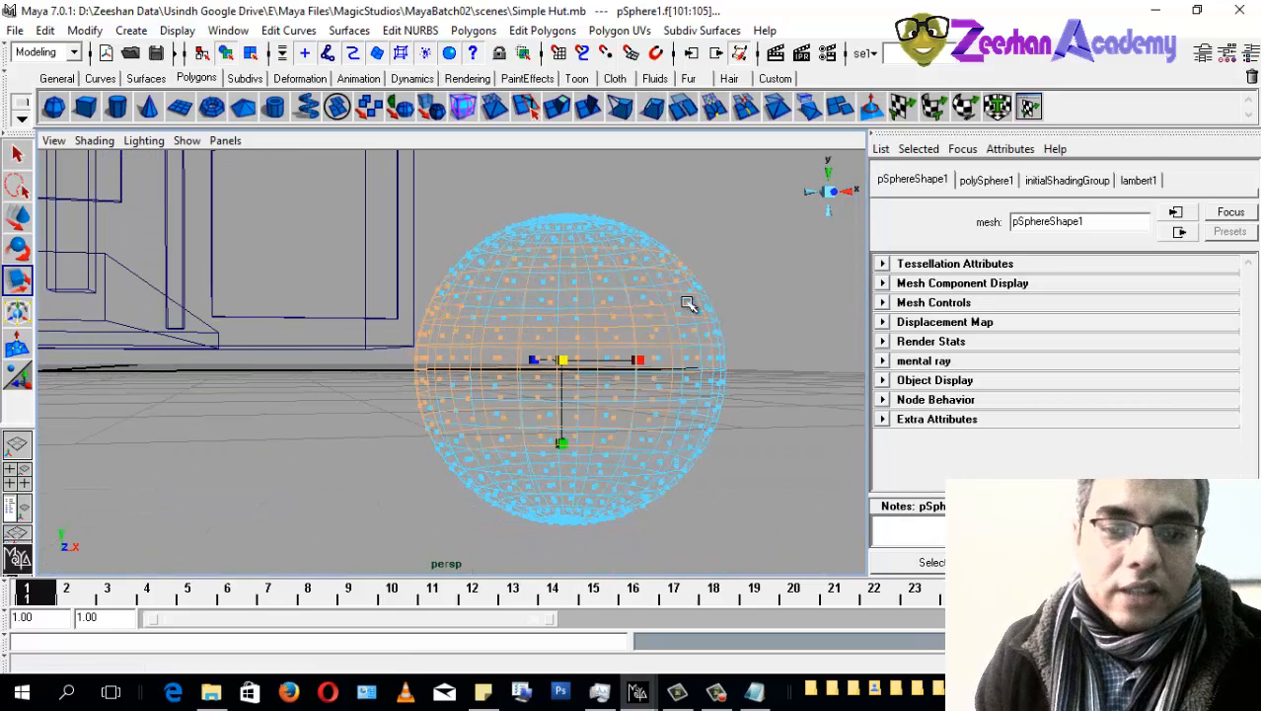
left_click(572, 323)
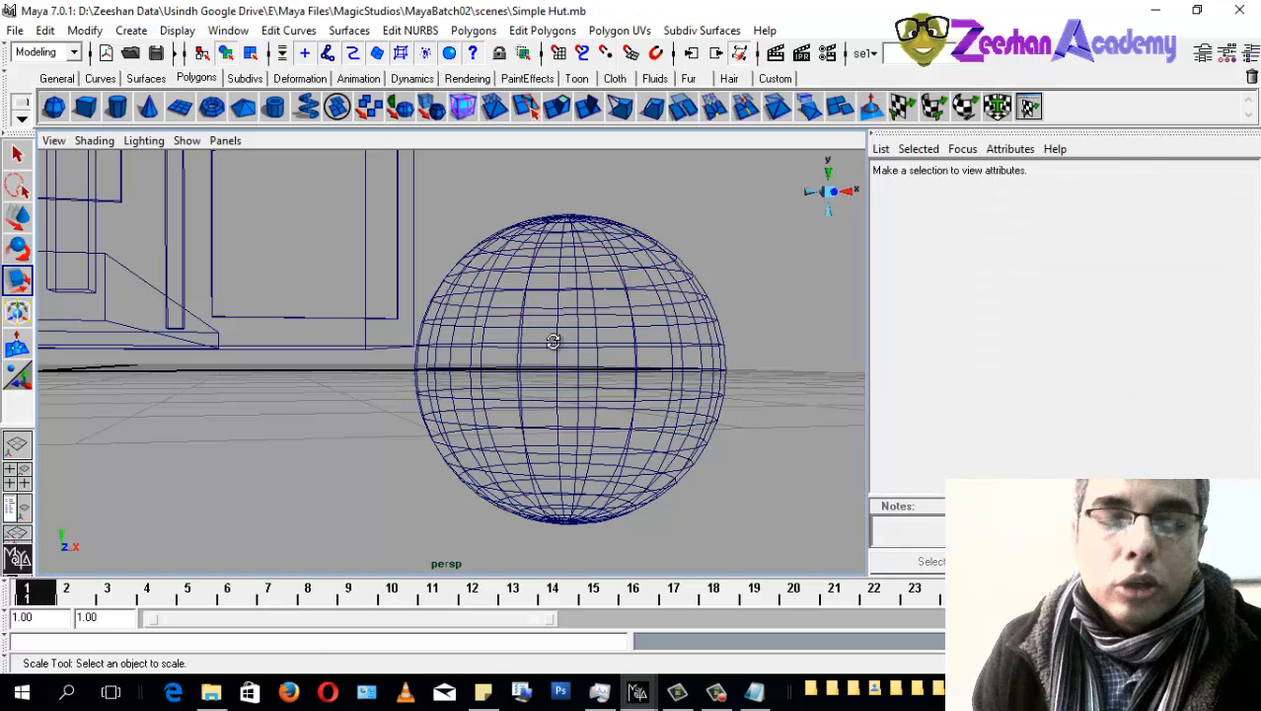
left_click_drag(554, 341, 538, 354, "alt")
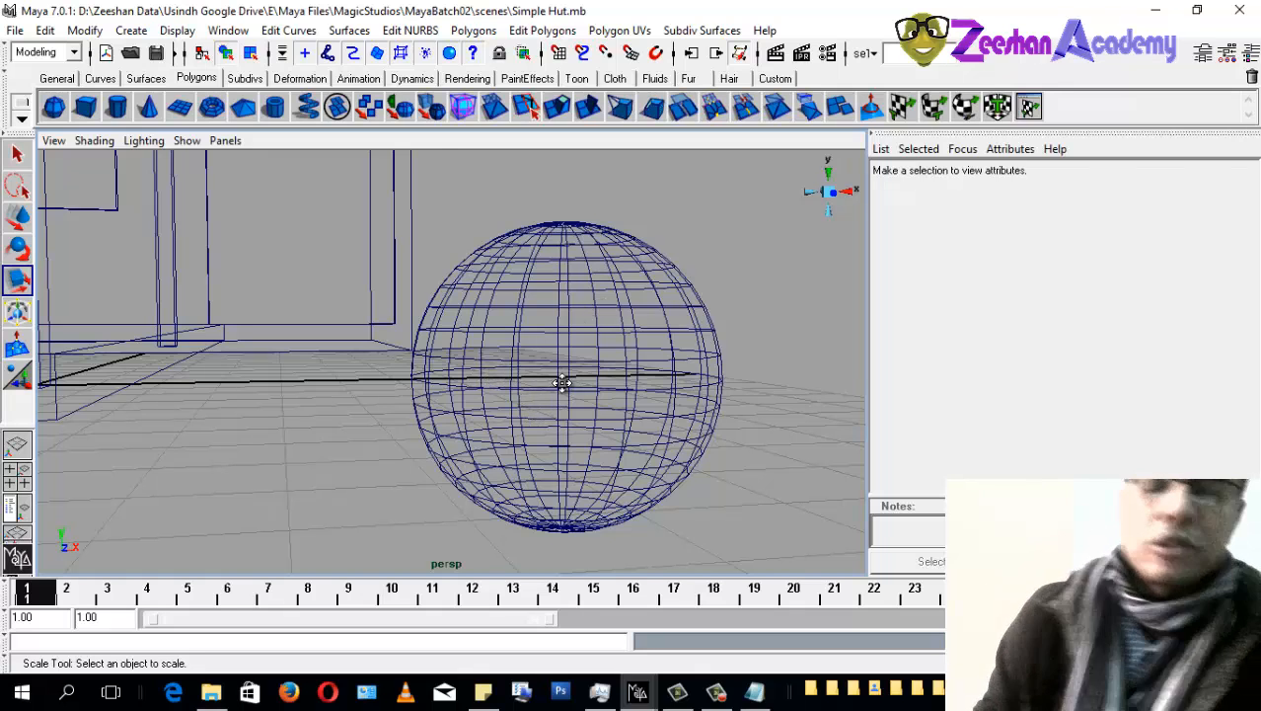
Step: Switch the viewport back to smooth shaded display with the whole hut in view
mouse_move(564, 381)
left_mouse_down("alt")
mouse_move(420, 385)
mouse_move(507, 386)
left_mouse_up("alt")
scroll(420, 385, "down", 5)
scroll(448, 387, "down", 1)
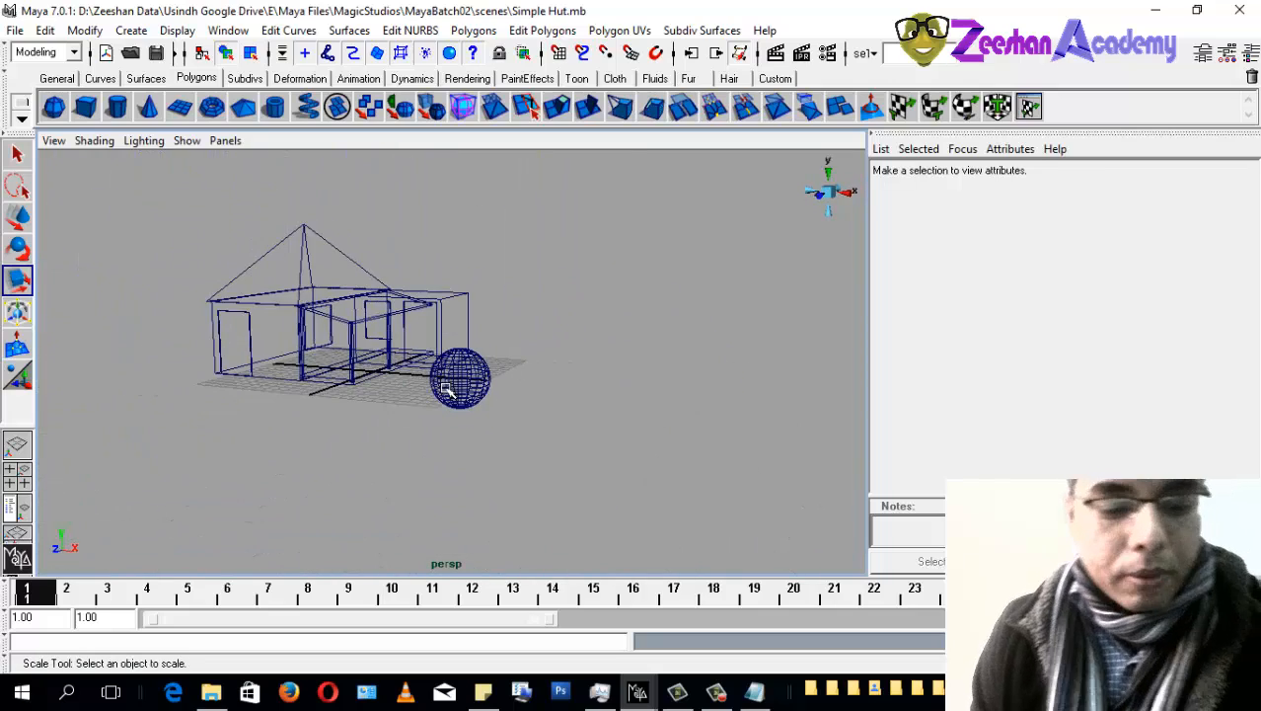
key("5")
scroll(516, 344, "down", 2)
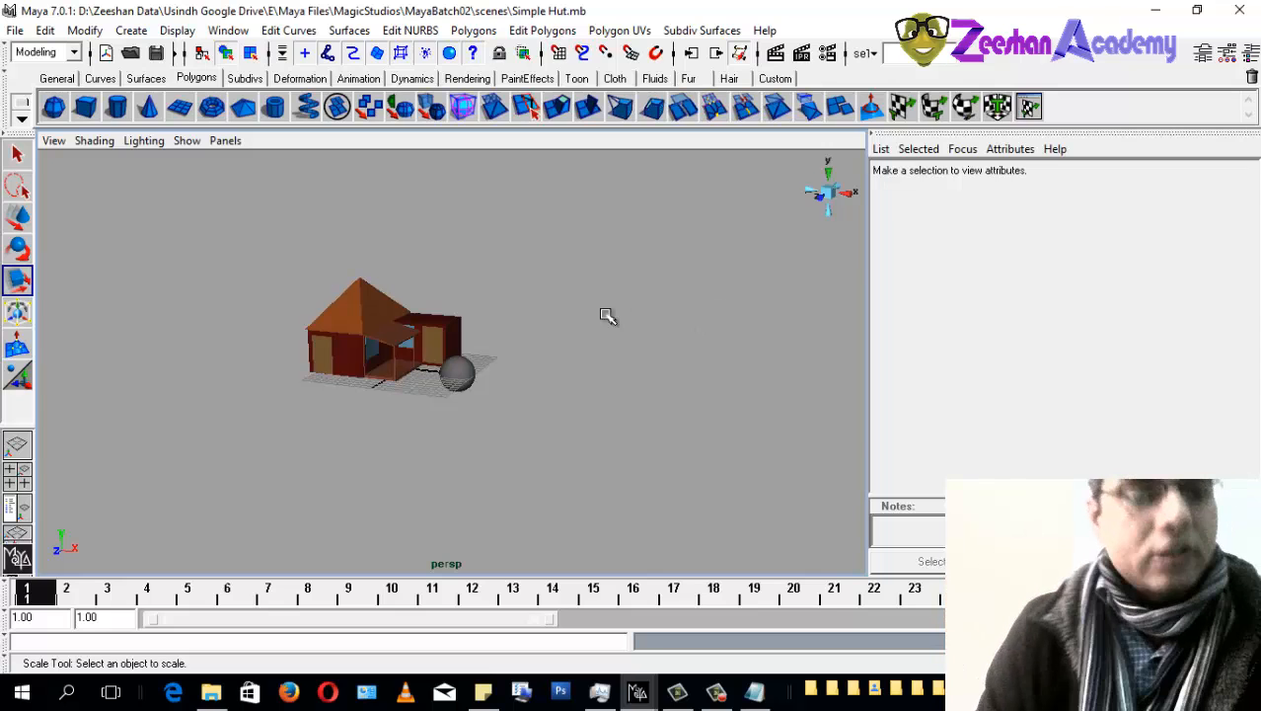
left_click_drag(331, 403, 431, 359, "alt")
right_click_drag(352, 401, 670, 451, "alt")
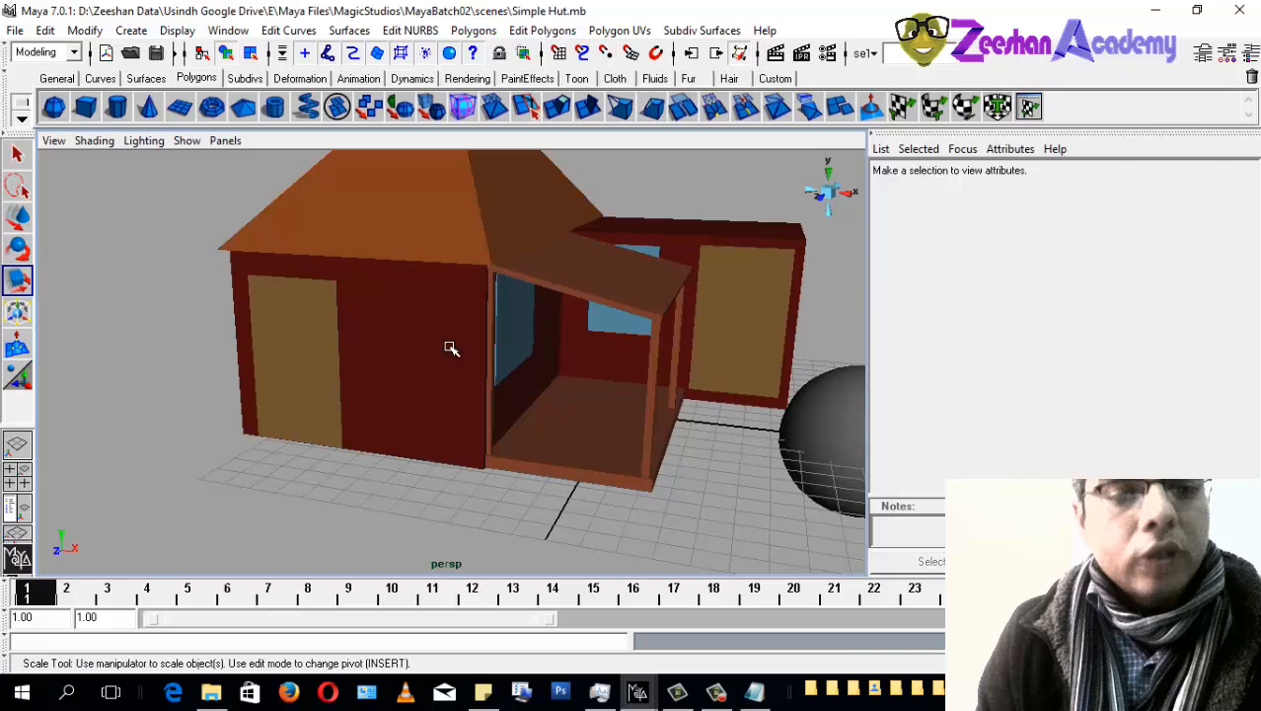
Step: Delete the gray sphere beside the hut
left_click(414, 433)
left_click_drag(718, 374, 595, 403, "alt")
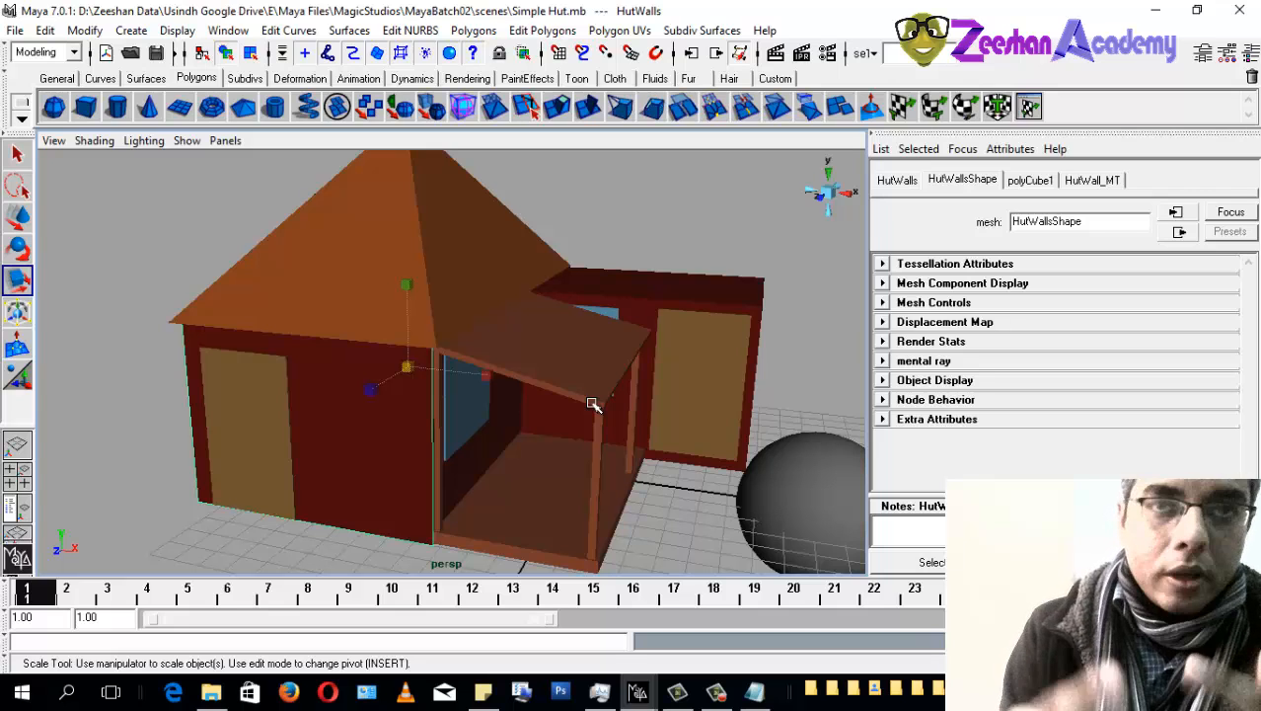
right_click_drag(824, 449, 690, 449, "alt")
left_click(691, 449)
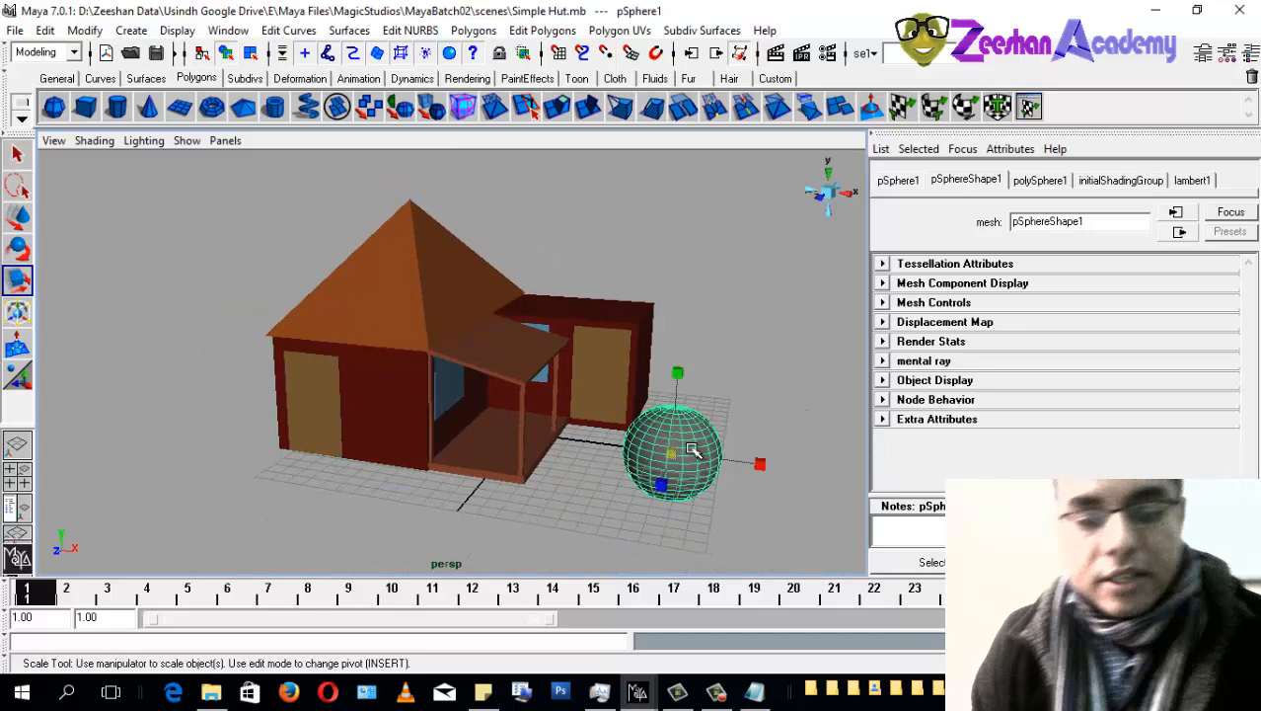
key("Delete")
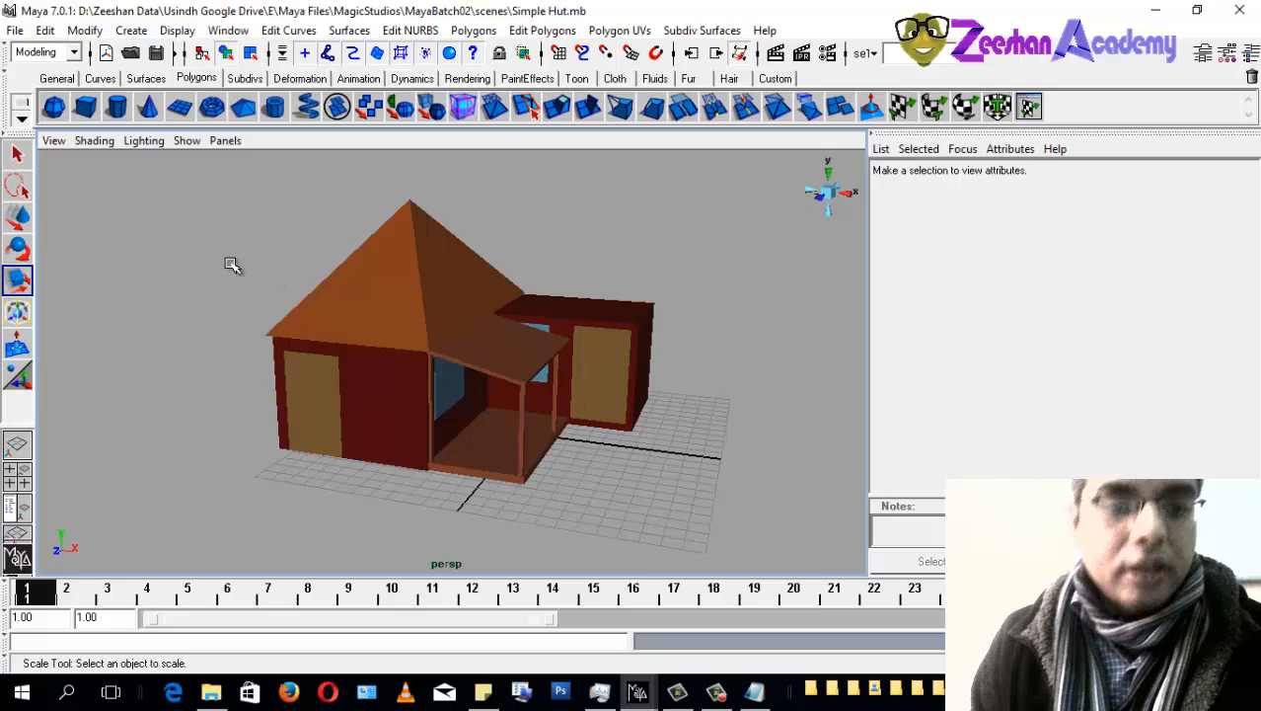
Step: Rename the large pyramid roof of the hut as Roof
left_click_drag(241, 247, 723, 510)
left_click_drag(602, 442, 586, 443, "alt")
right_click_drag(568, 443, 606, 443, "alt")
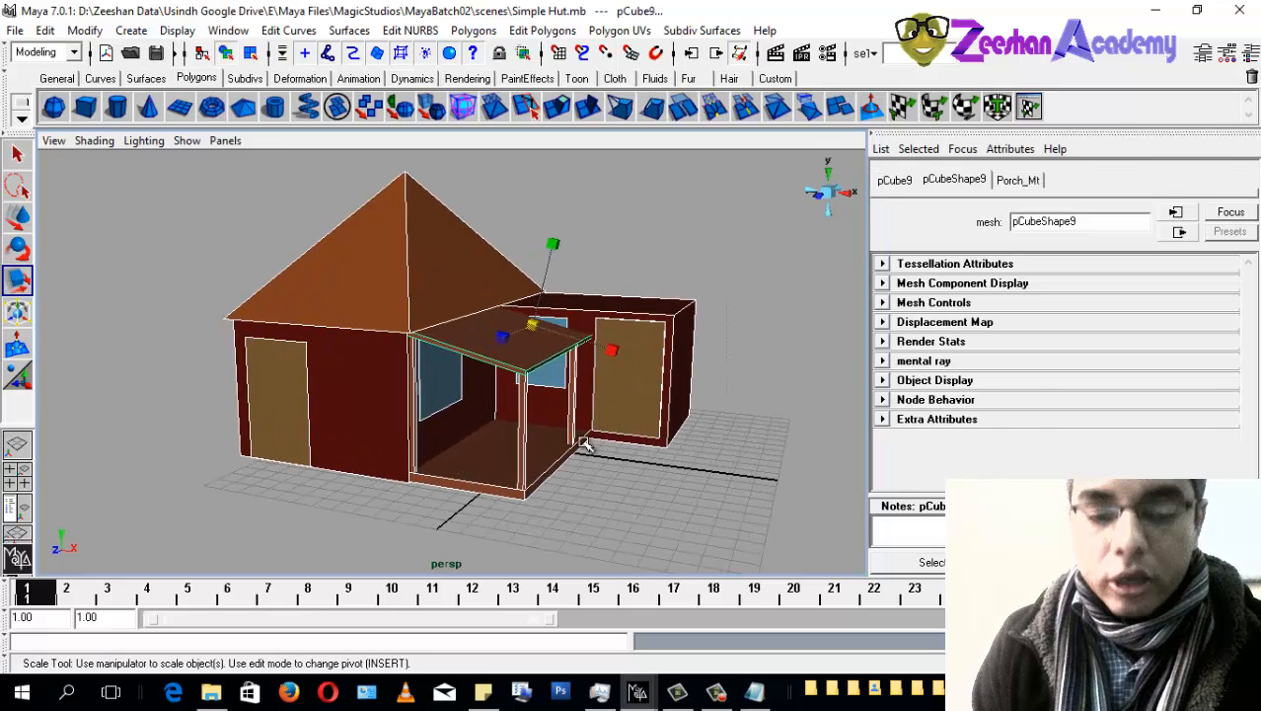
left_click_drag(584, 444, 555, 444, "alt")
left_click_drag(363, 385, 376, 414, "alt")
right_click_drag(376, 414, 408, 415, "alt")
left_click(475, 318)
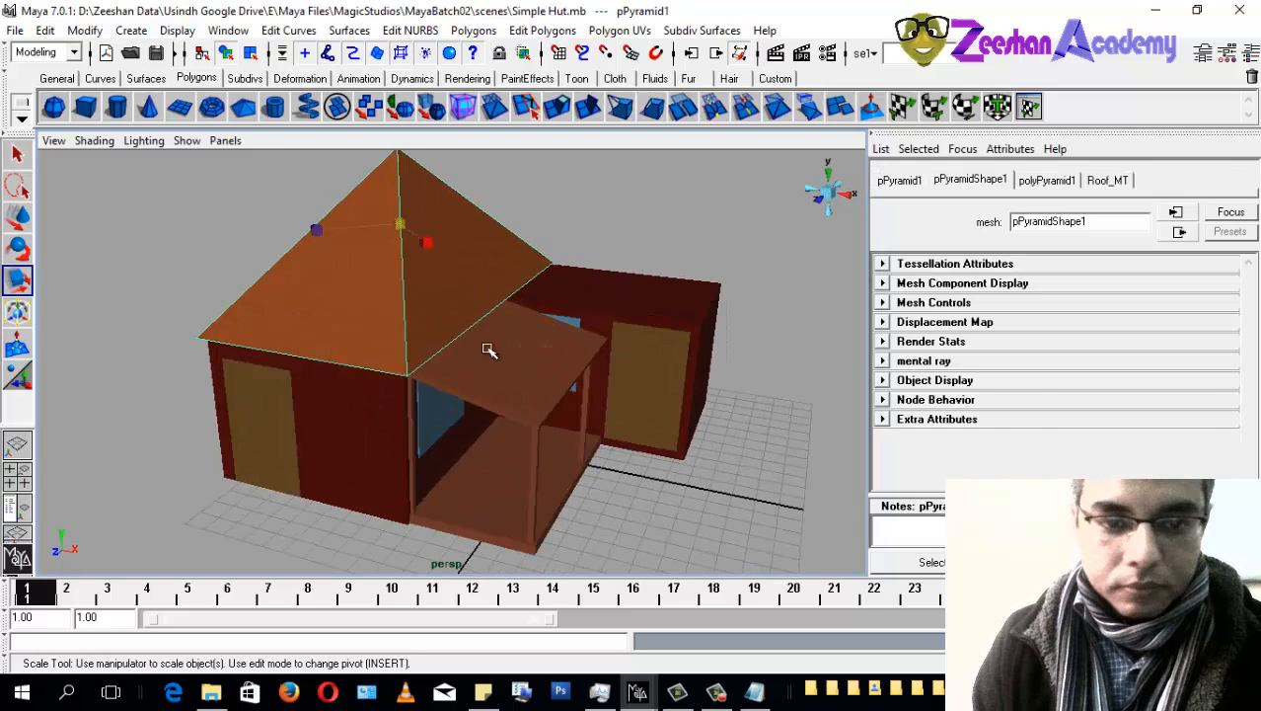
mouse_move(612, 345)
middle_mouse_down("alt")
mouse_move(596, 362)
mouse_move(602, 353)
middle_mouse_up("alt")
key("ctrl+a")
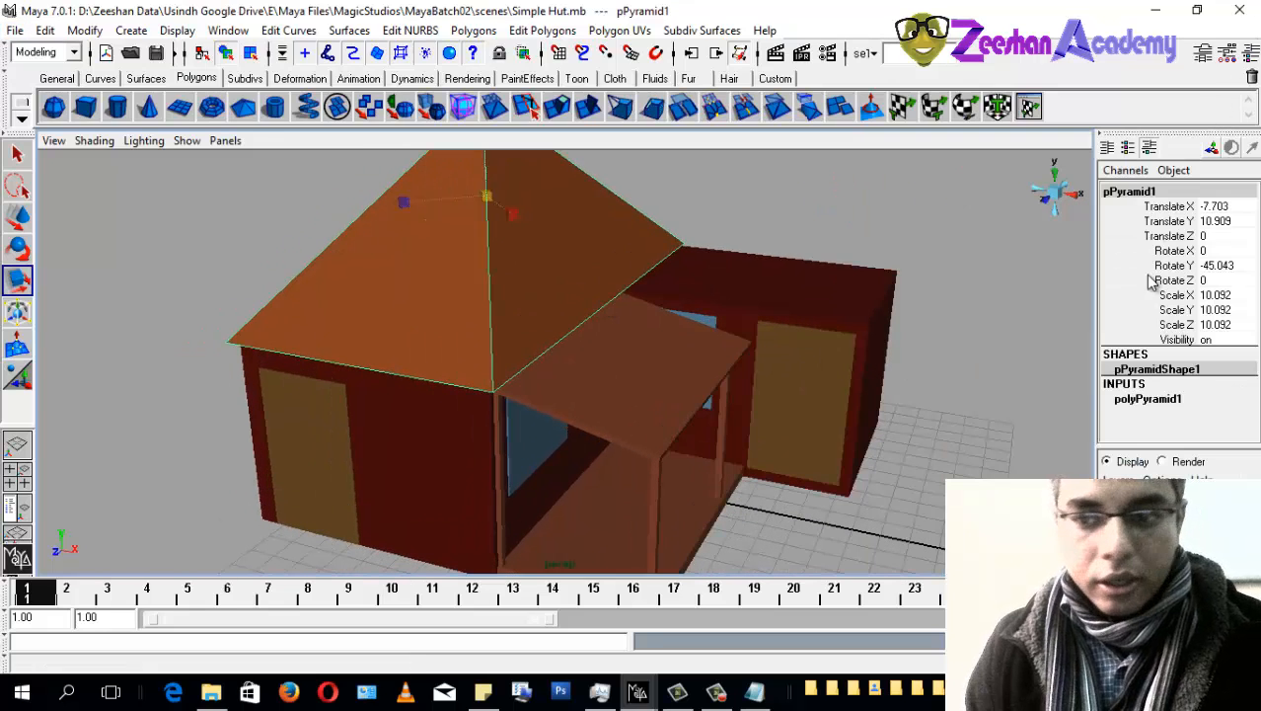
double_click(1156, 196)
type("R")
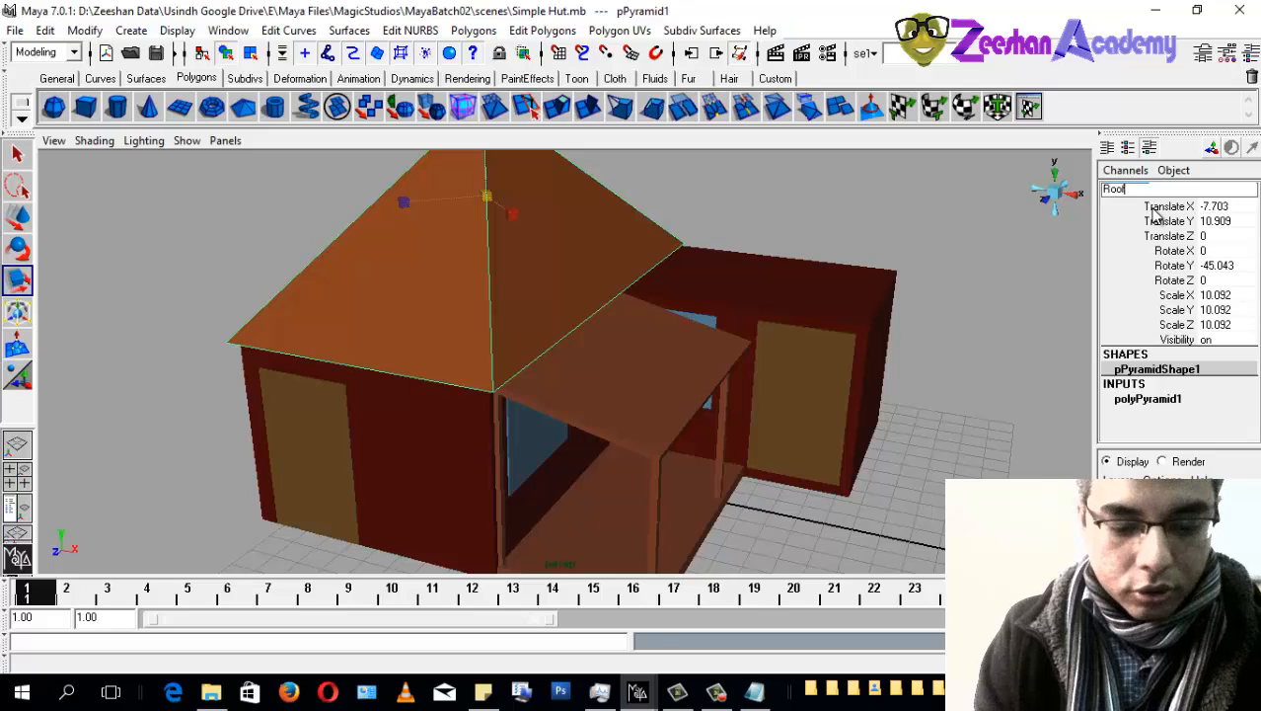
type("oof")
key("Return")
Step: Rename the flat-topped side room's box as Room2
left_click(882, 306)
double_click(1150, 193)
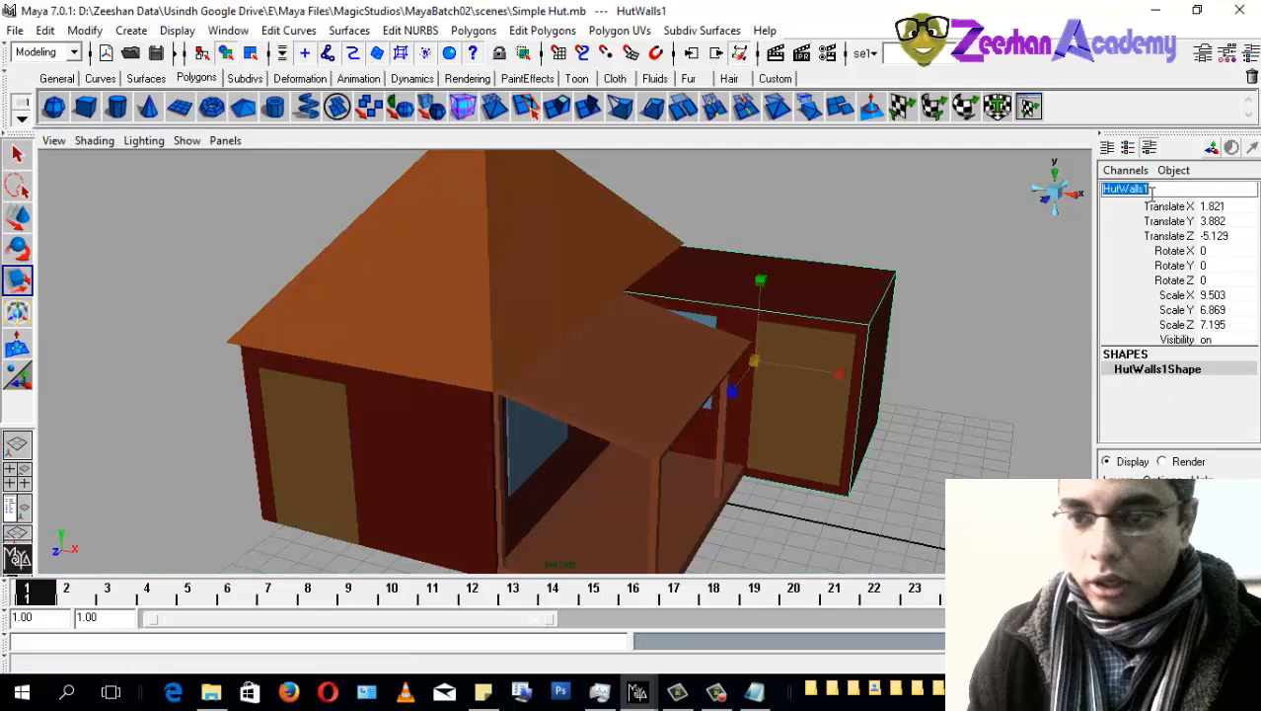
type("Room")
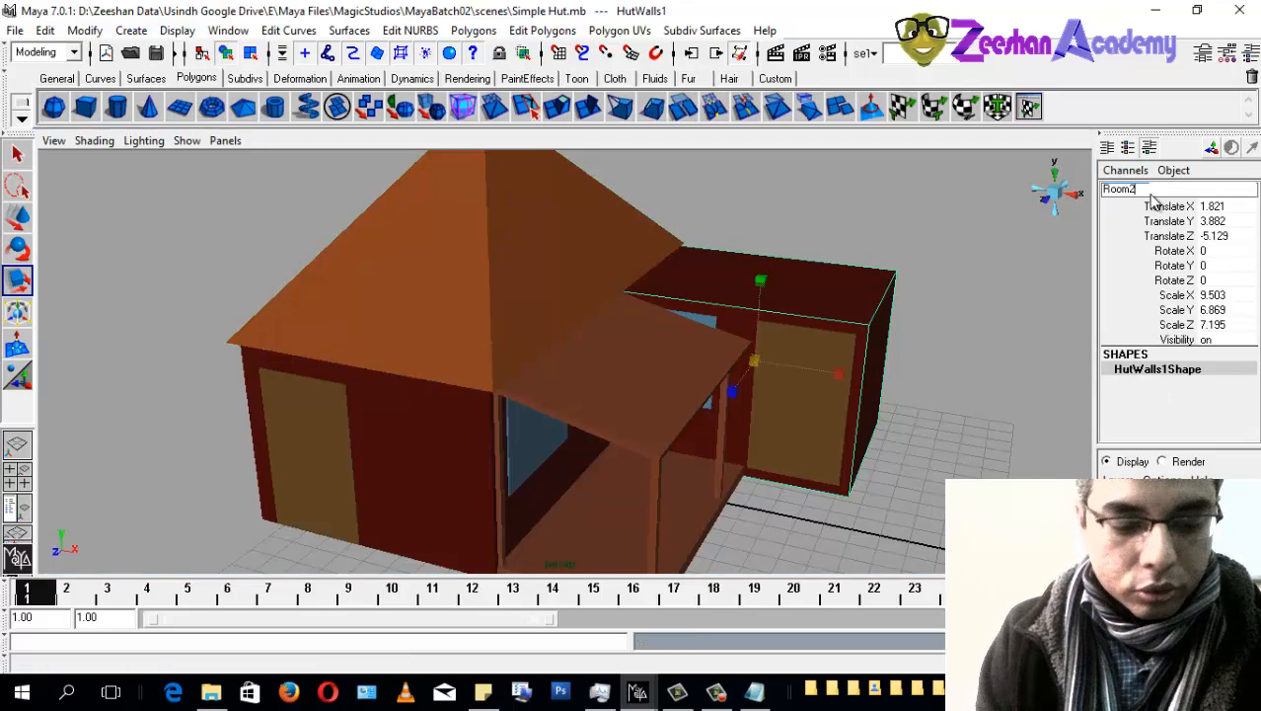
type("2")
key("Return")
Step: Rename the door on the side room as Door_2
left_click_drag(690, 394, 780, 404, "alt")
left_click(817, 412)
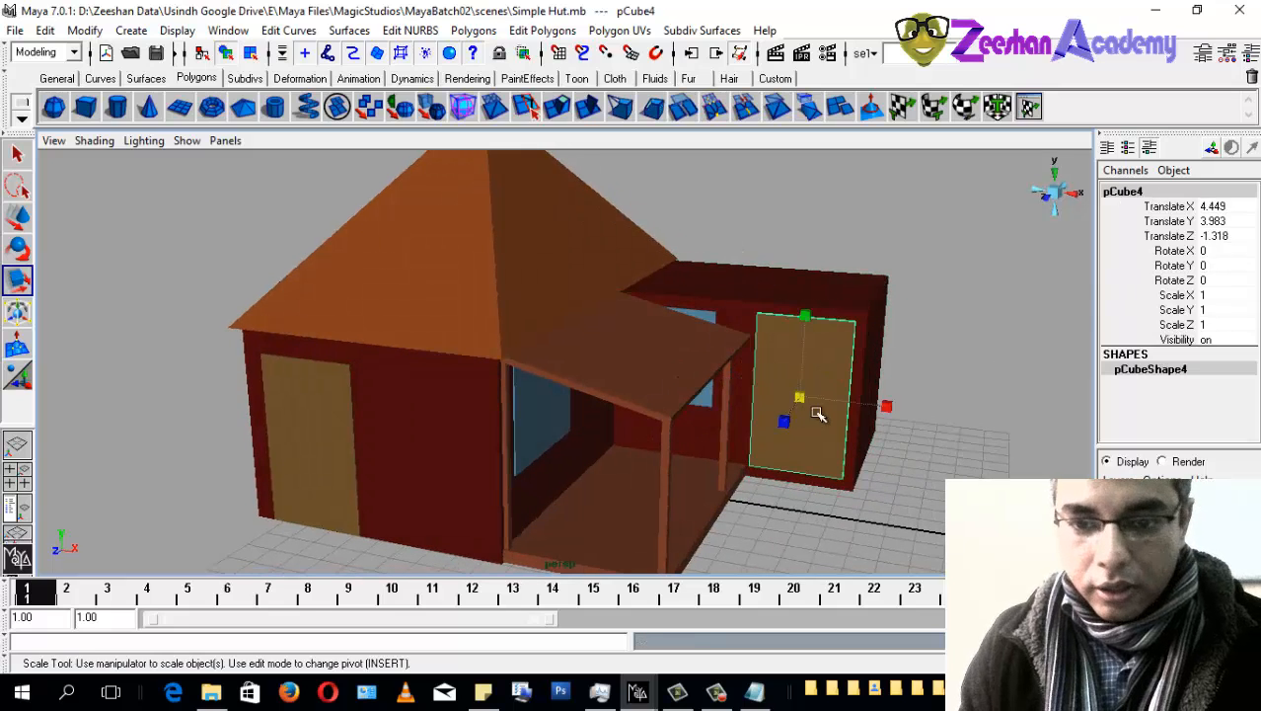
double_click(1135, 191)
type("Door")
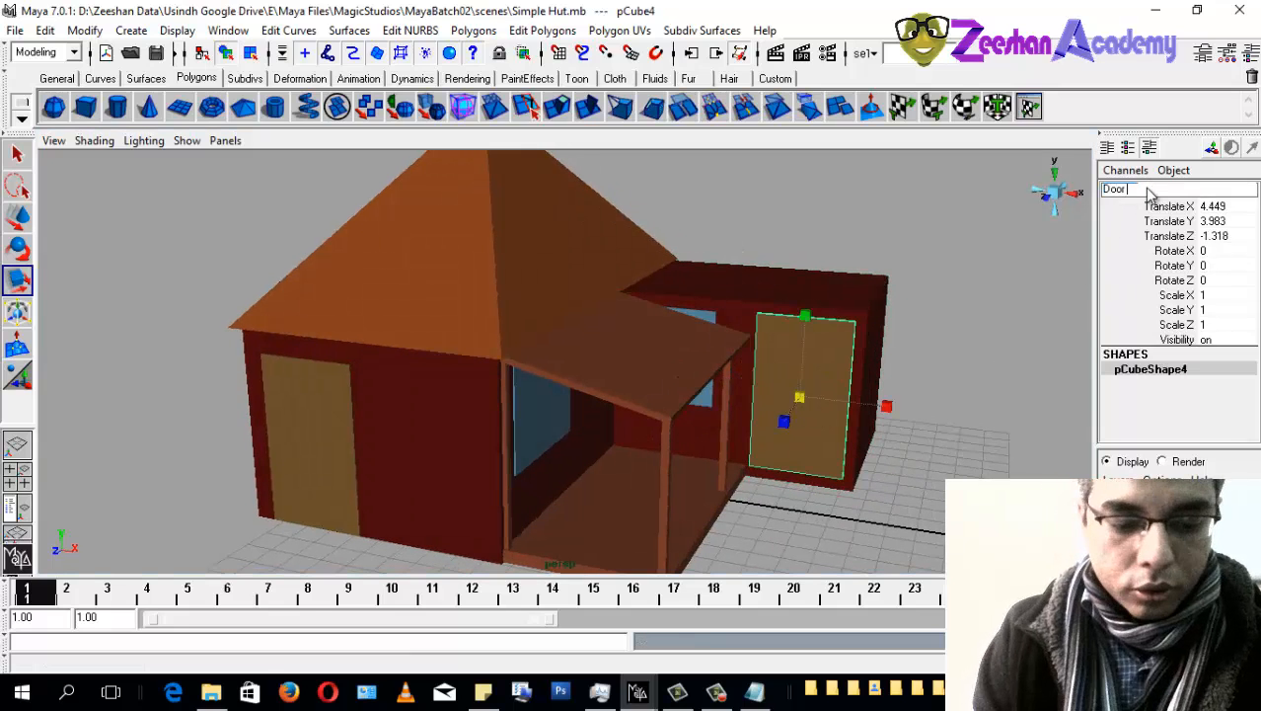
type("_2")
key("Return")
Step: Rename the door on the main room under the pyramid roof as Door1
left_click(341, 442)
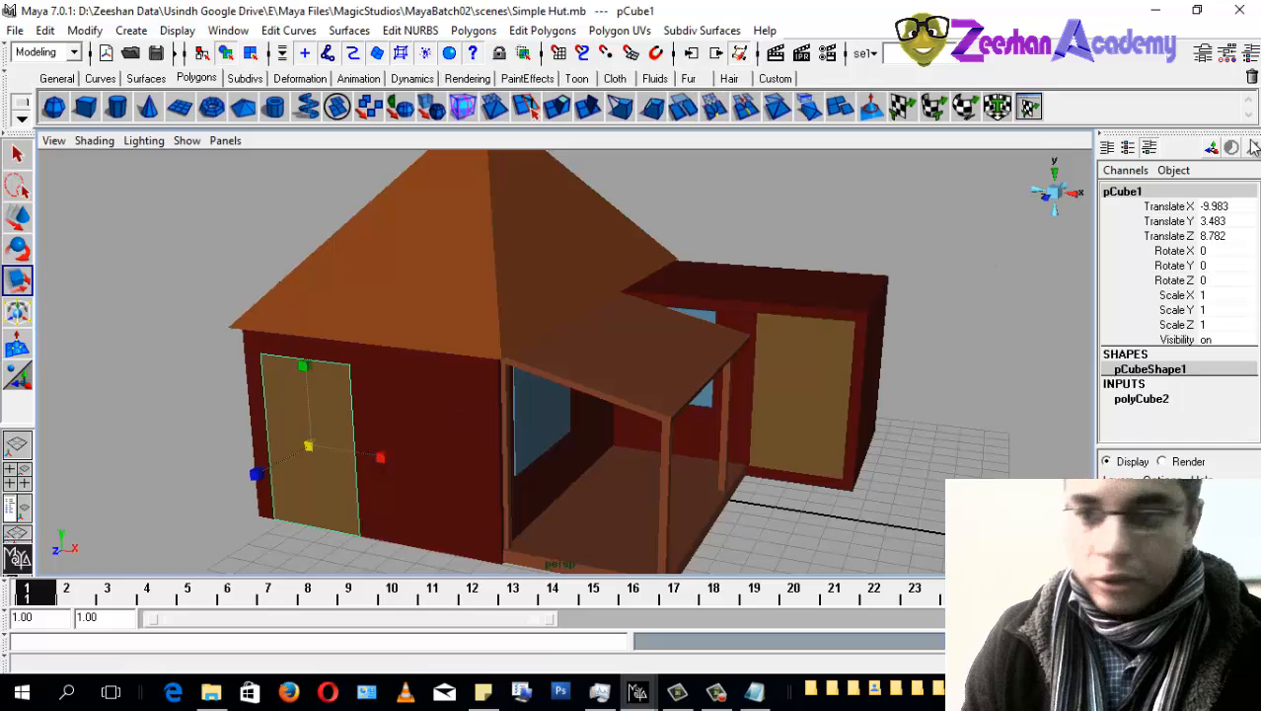
double_click(1161, 193)
type("Door1")
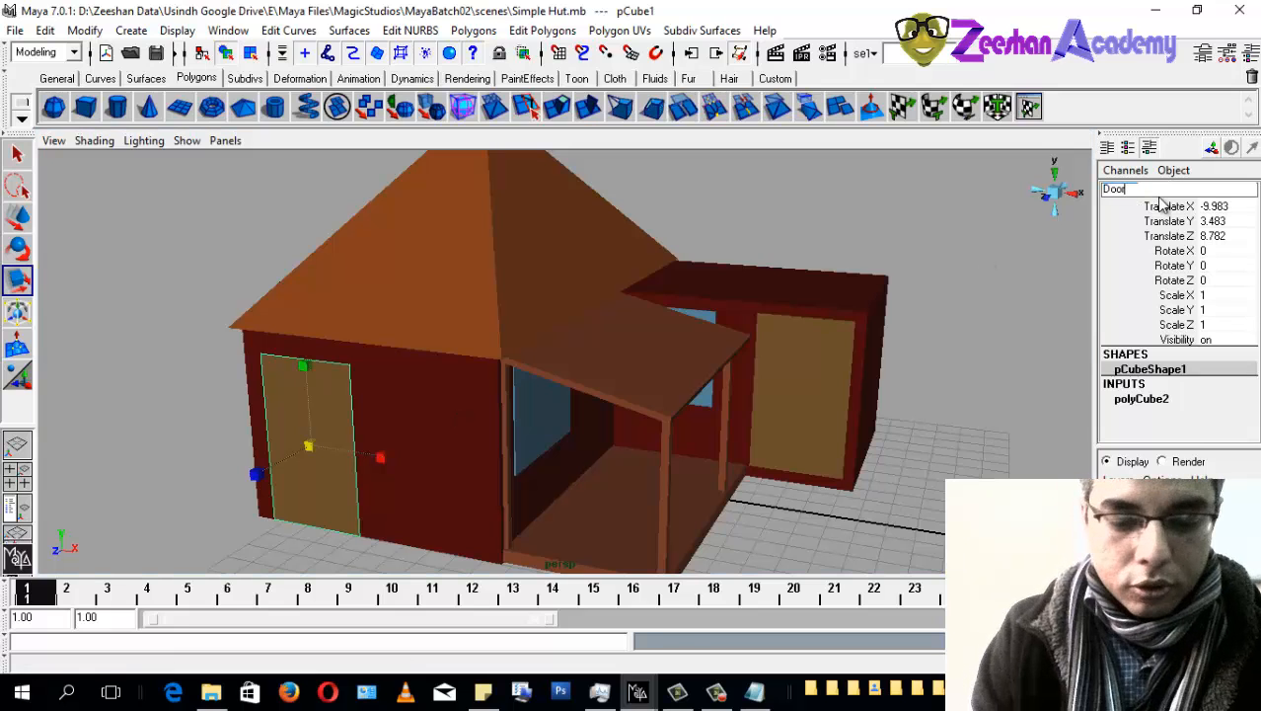
key("Return")
Step: Rename the main room's window facing the porch as Window
left_click(525, 428)
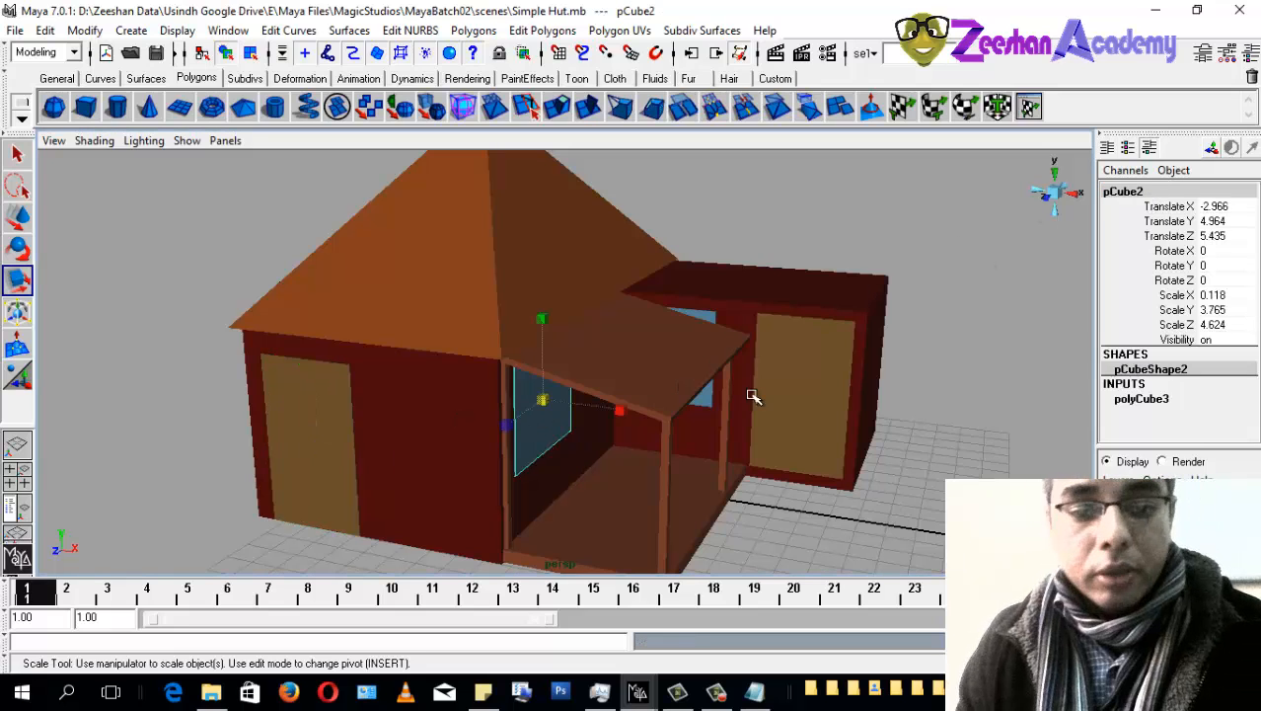
left_click_drag(752, 394, 702, 377, "alt")
left_click(1157, 193)
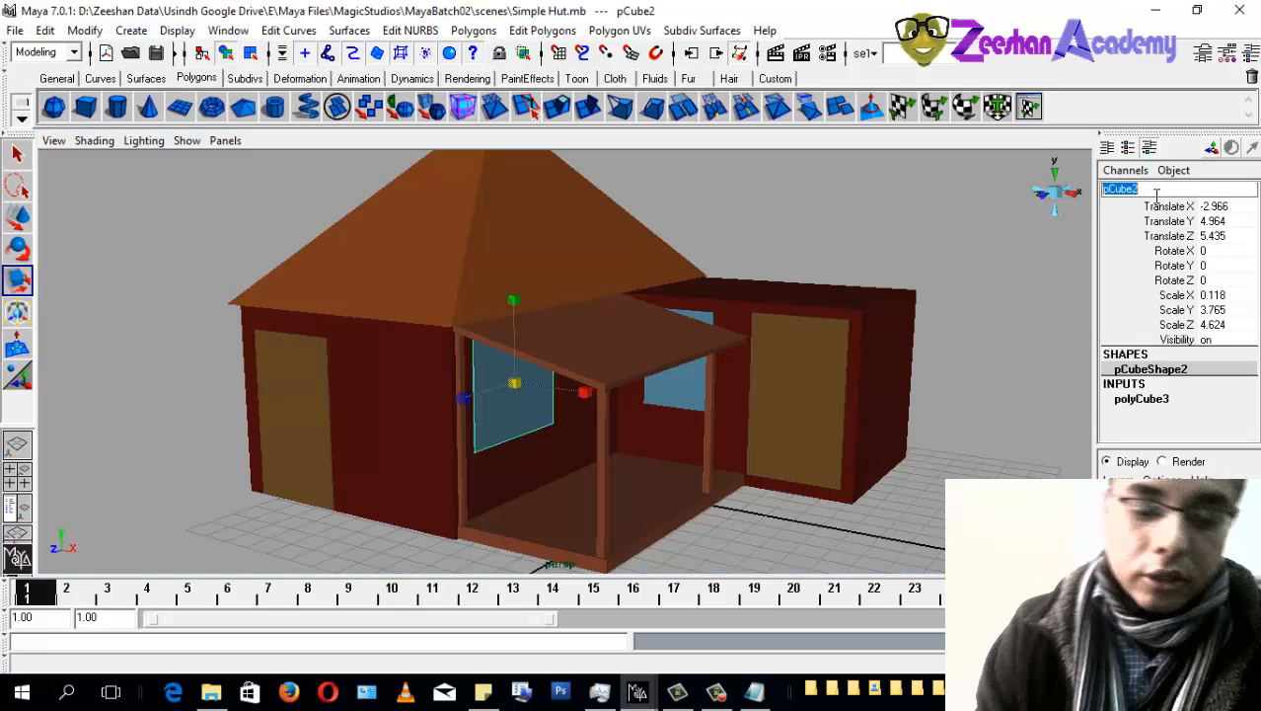
type("Win")
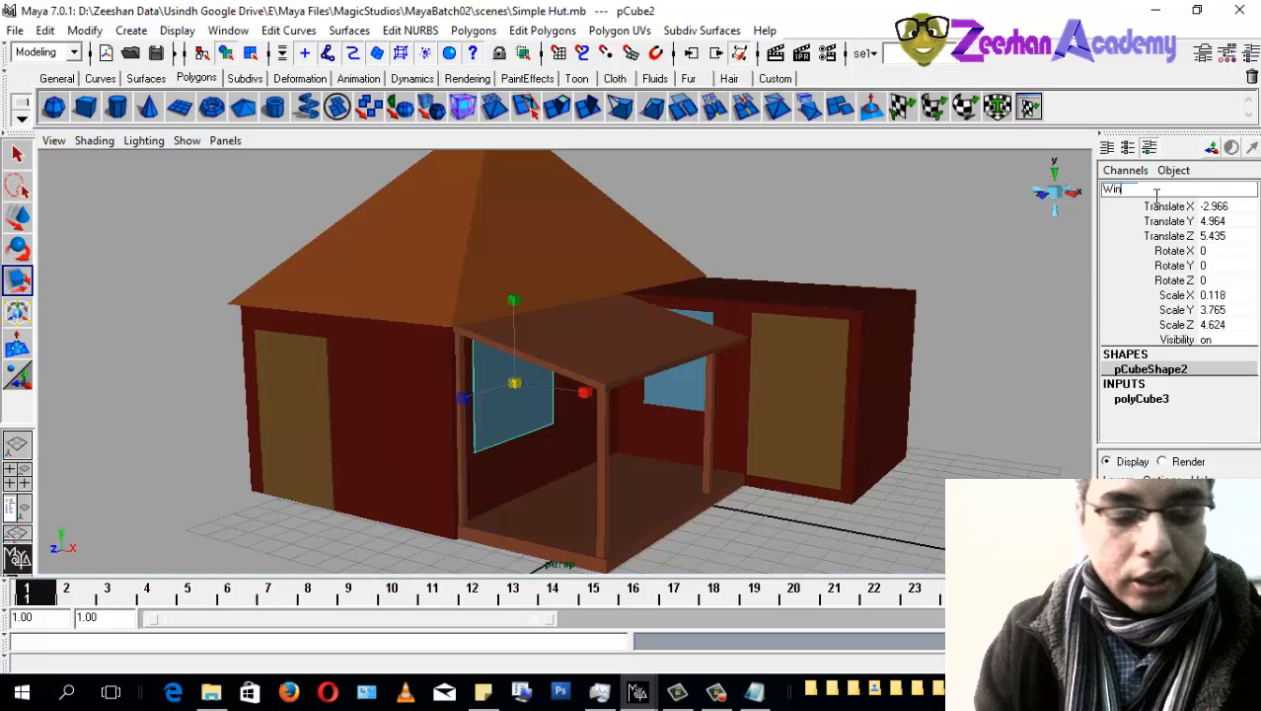
type("dow")
key("Return")
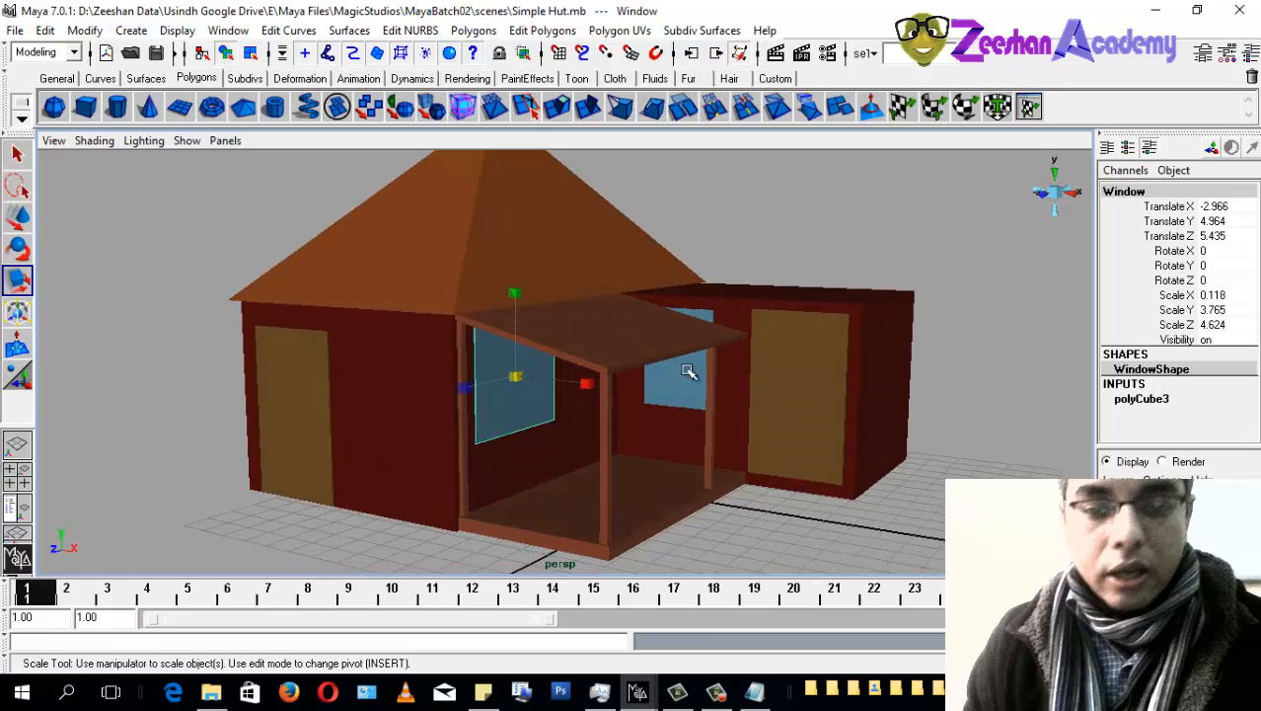
Step: Give the side room's window behind the porch the name Window as well
left_click(695, 390)
left_click(1125, 190)
type("Wi")
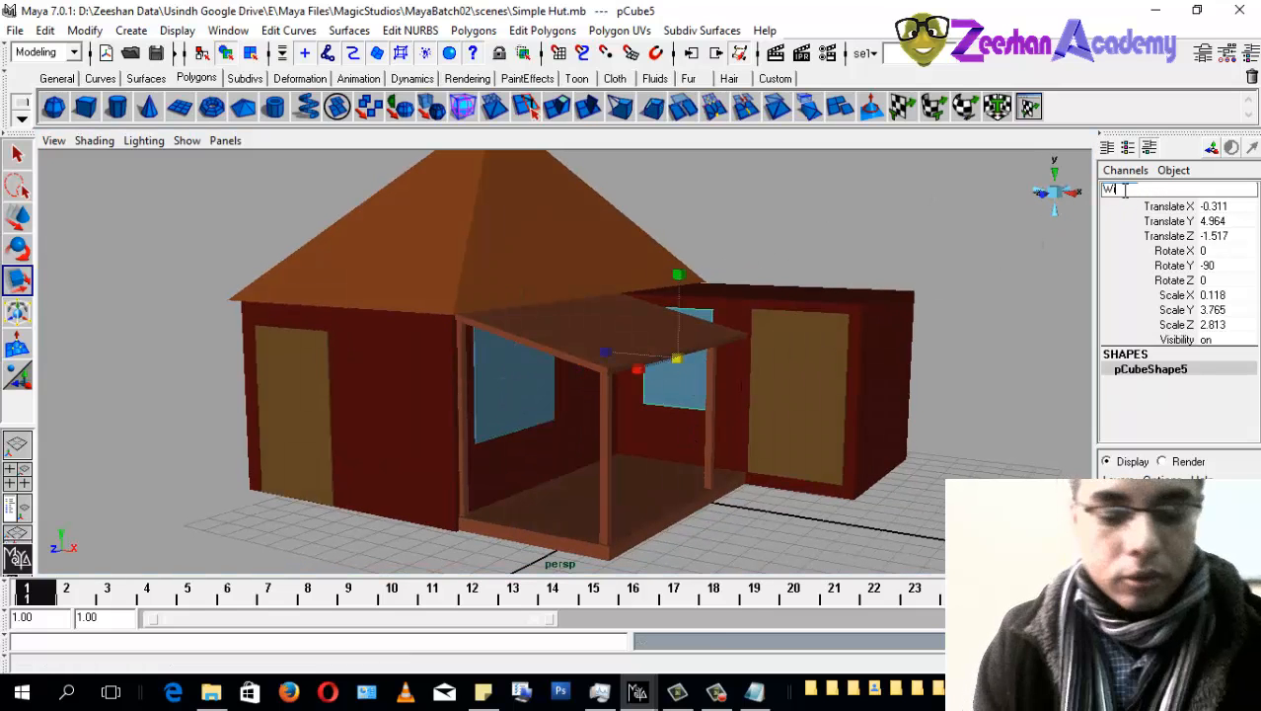
type("ndow")
key("Return")
Step: Rename the porch's floor slab as PorchBase
left_click_drag(711, 321, 681, 277, "alt")
right_click_drag(592, 419, 646, 441, "alt")
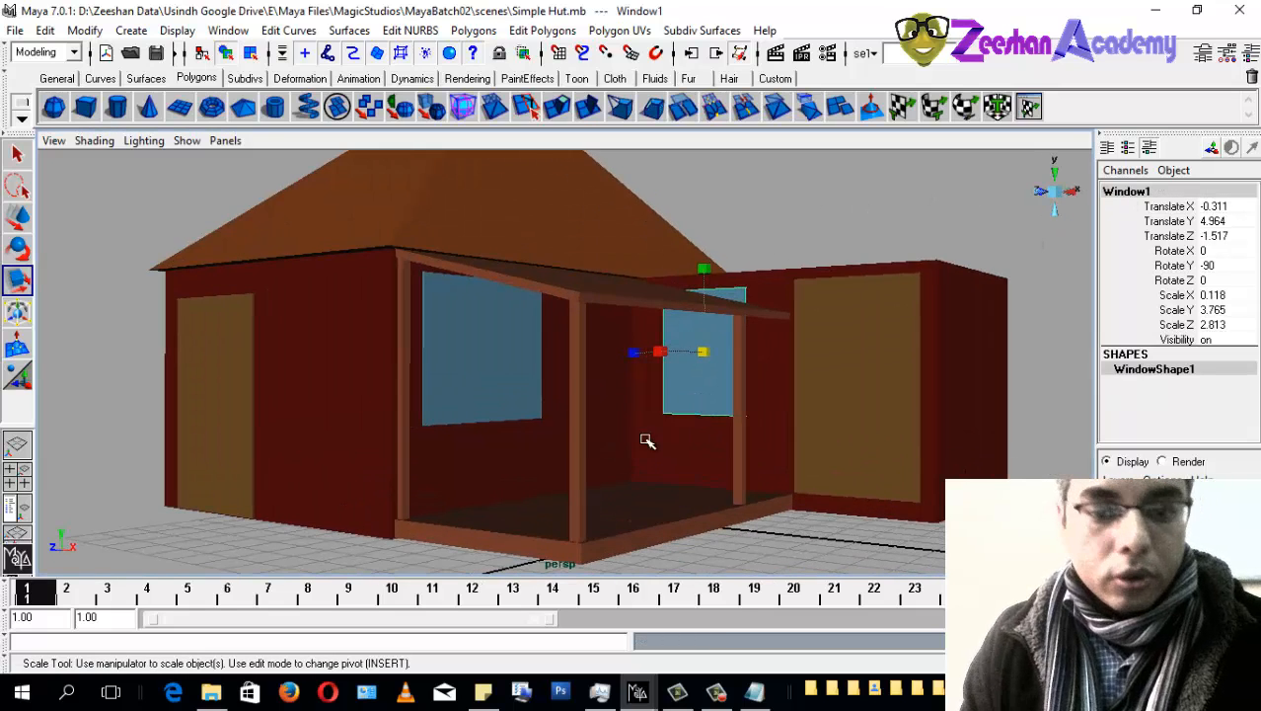
middle_click_drag(520, 379, 501, 337, "alt")
left_click_drag(501, 336, 479, 515, "alt")
left_click(478, 515)
left_click(1125, 189)
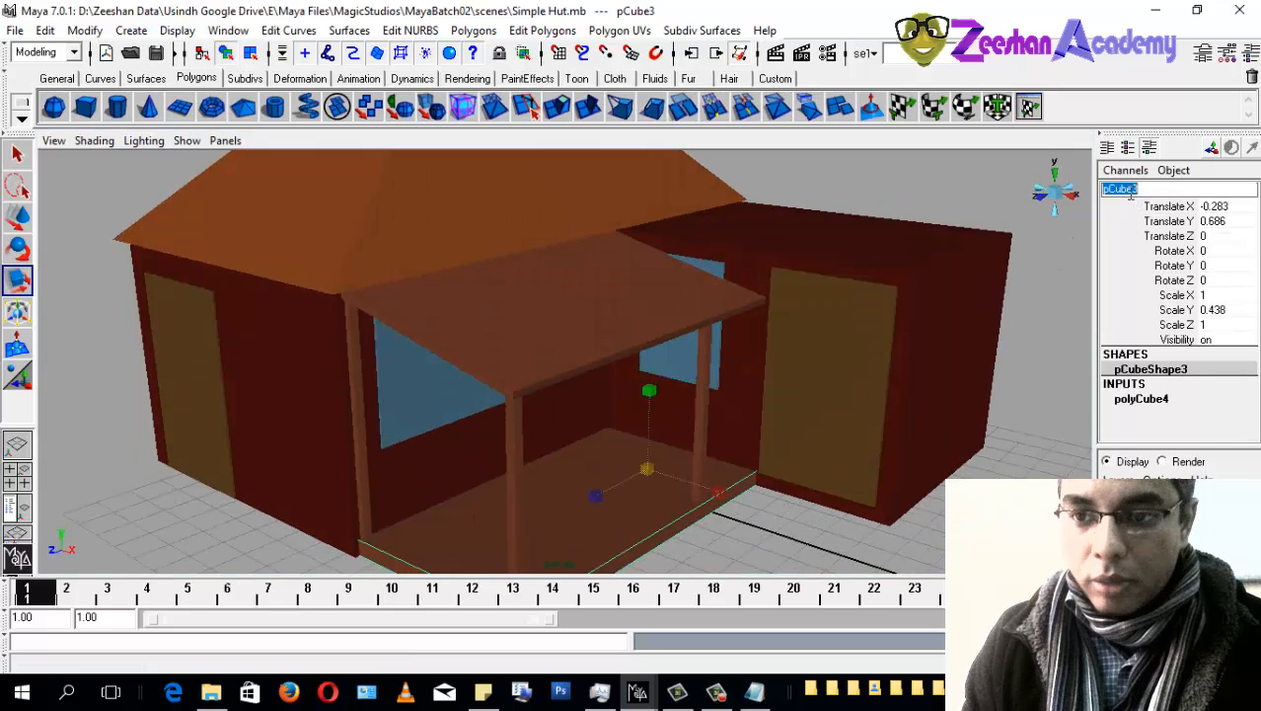
type("PorchBase")
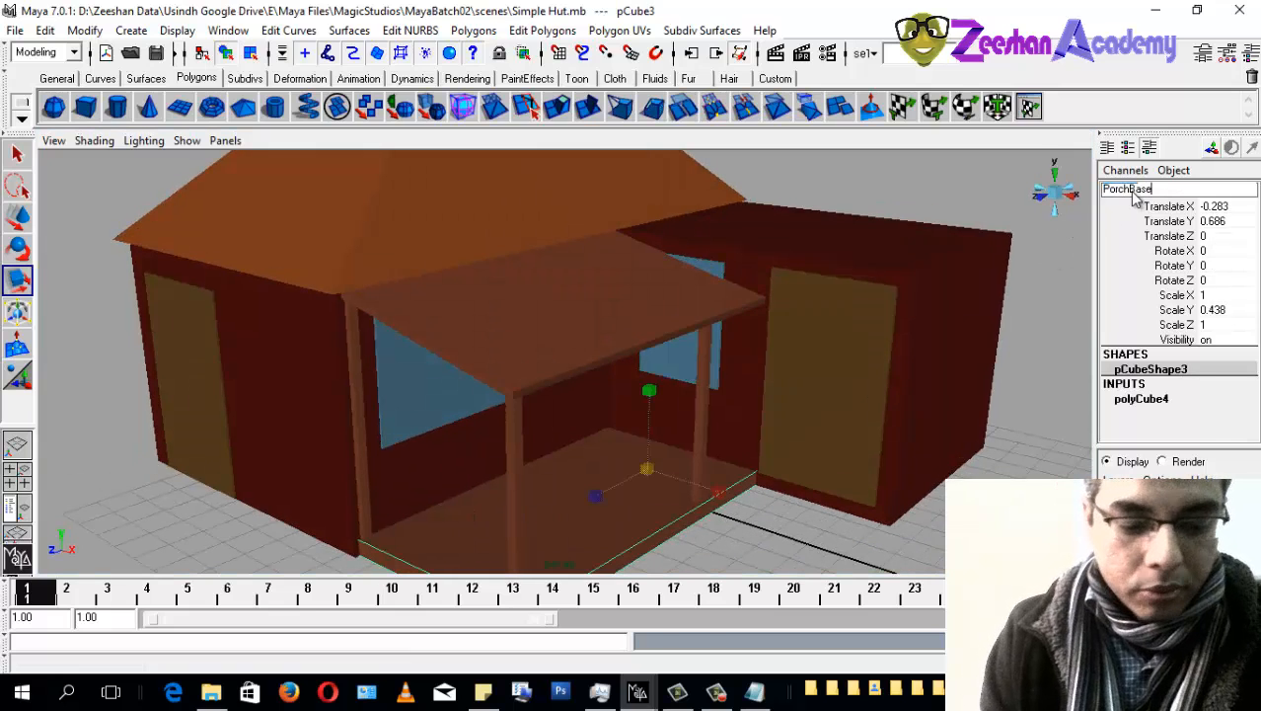
key("Return")
Step: Rename the slanted slab covering the porch as PorchRoof
left_click(612, 356)
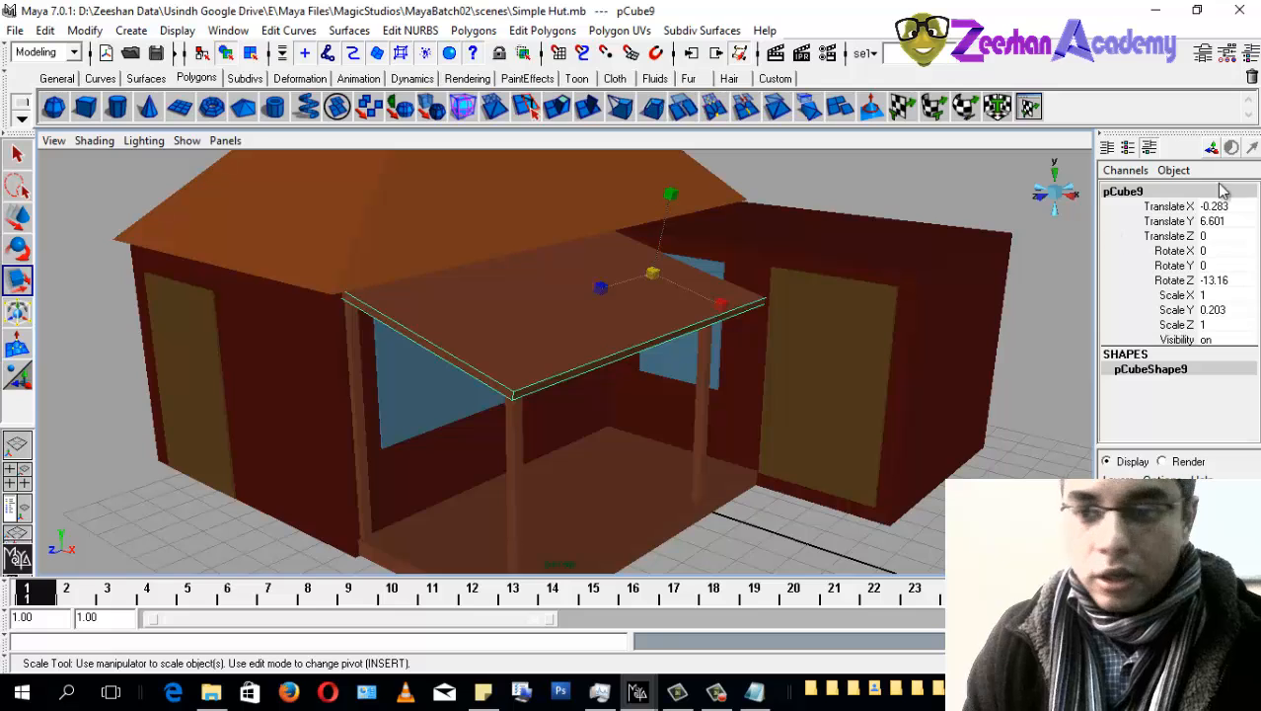
left_click(1183, 191)
type("Porch")
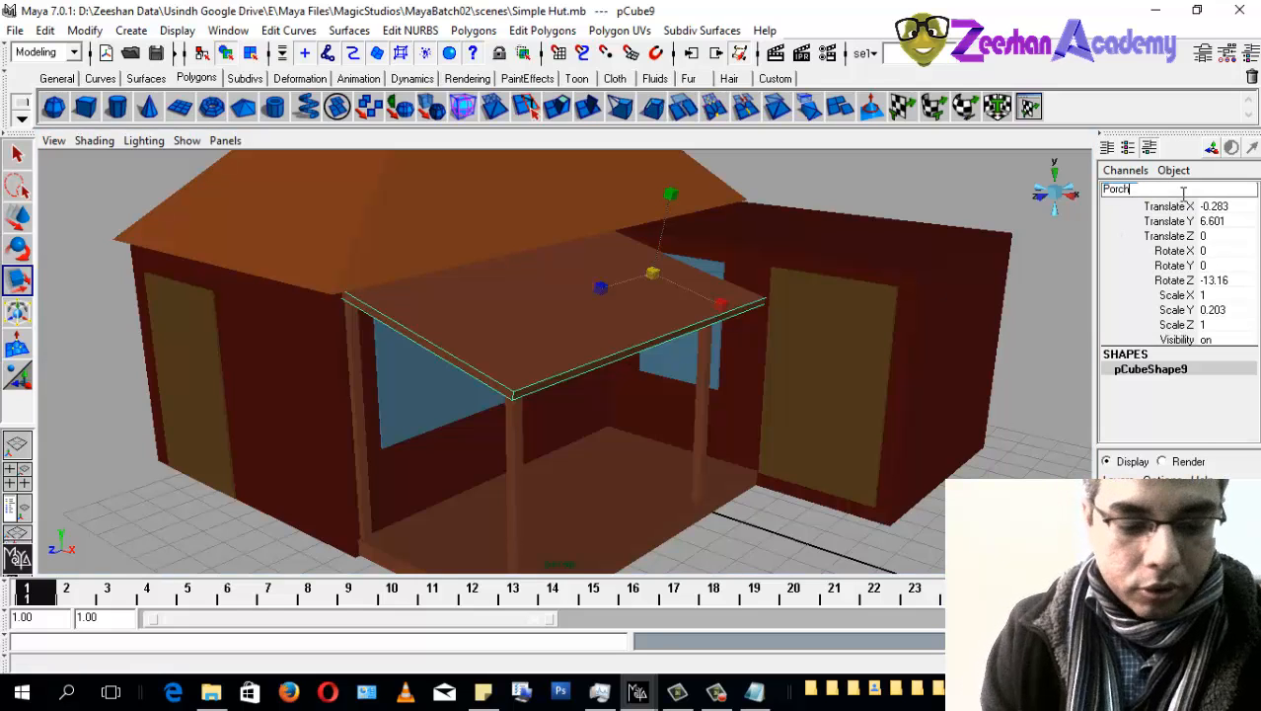
type("Roof")
key("Return")
Step: Select all three porch pillars together and enter PorchPillars as their name
left_click_drag(950, 312, 583, 415, "alt")
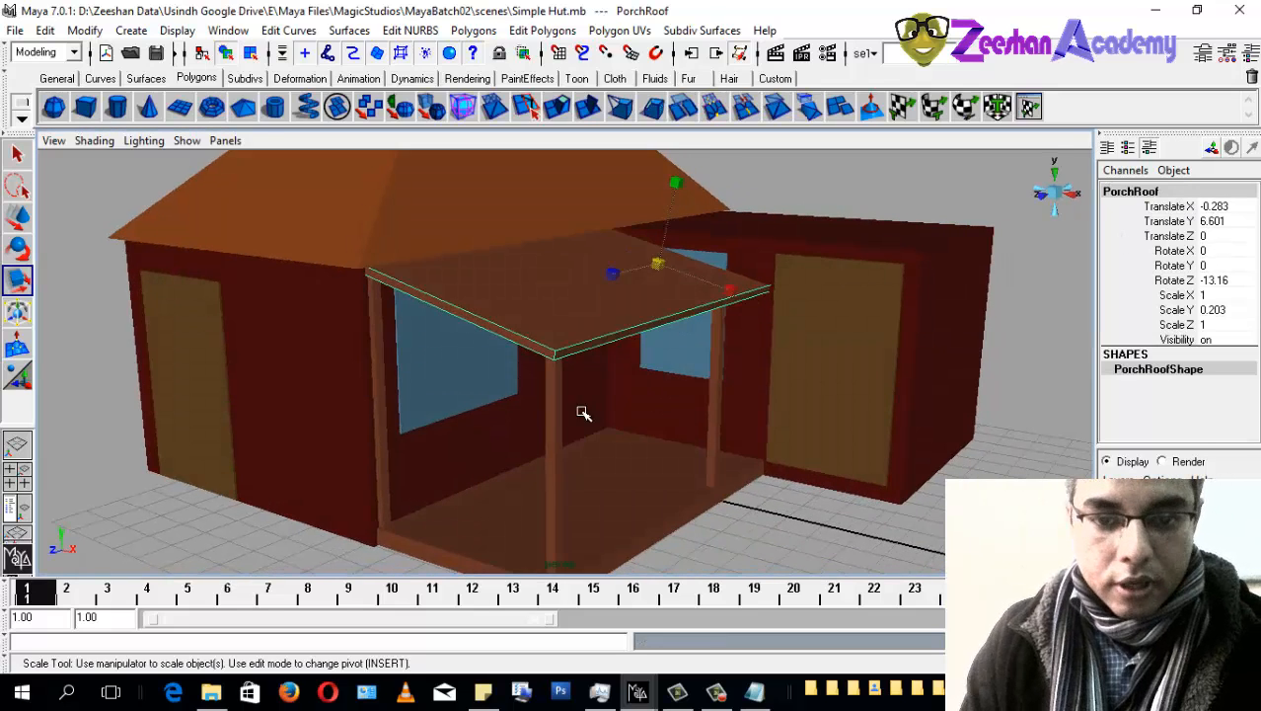
left_click(383, 404)
left_click(554, 442, "shift")
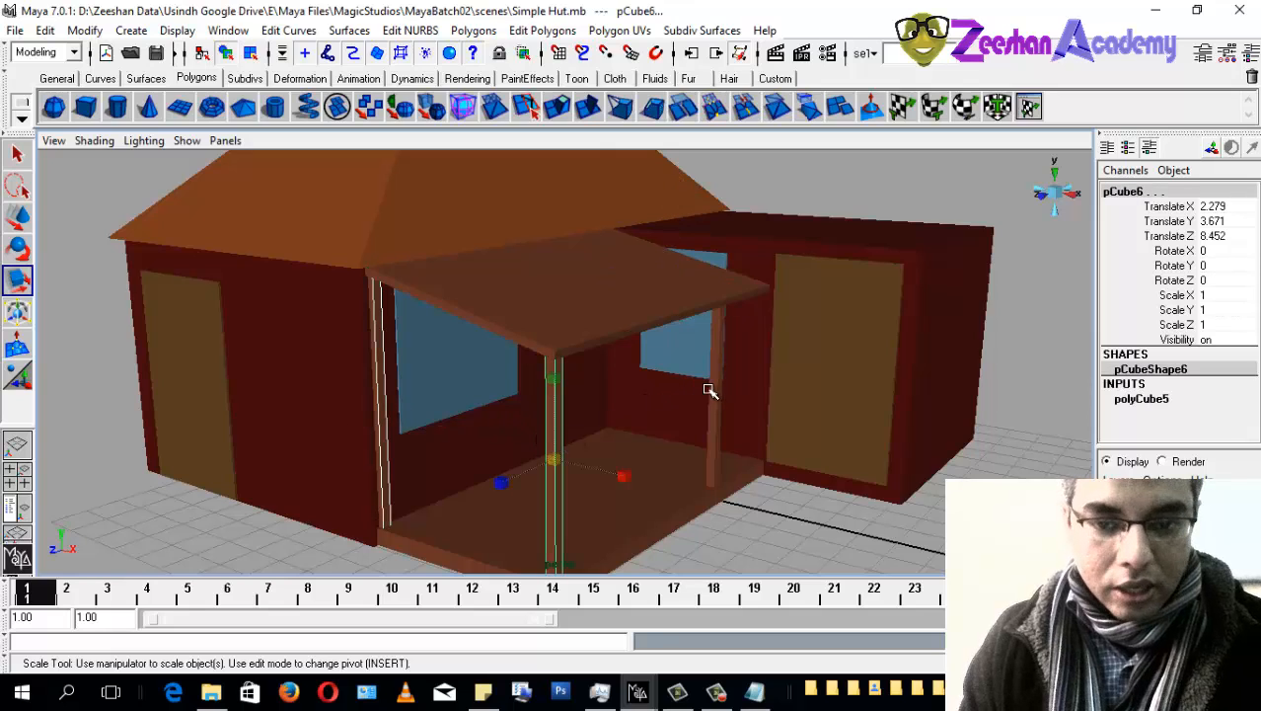
left_click(715, 392, "shift")
left_click(1143, 190)
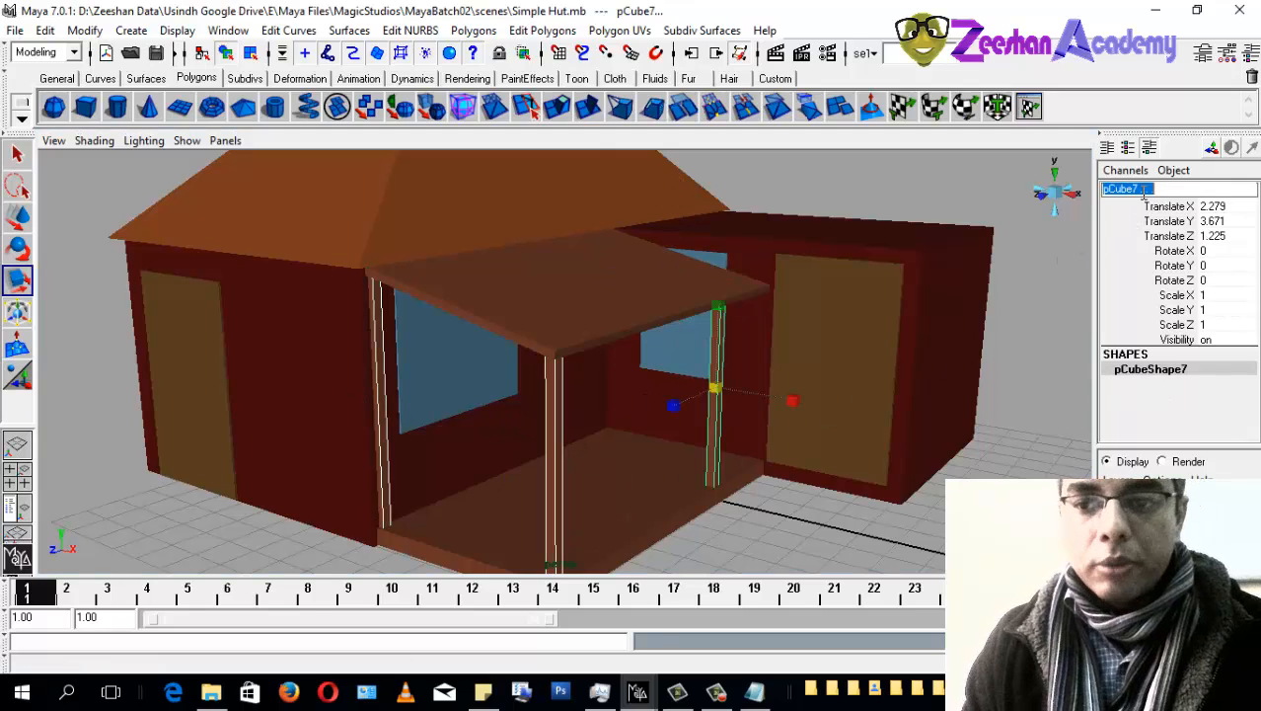
type("Po")
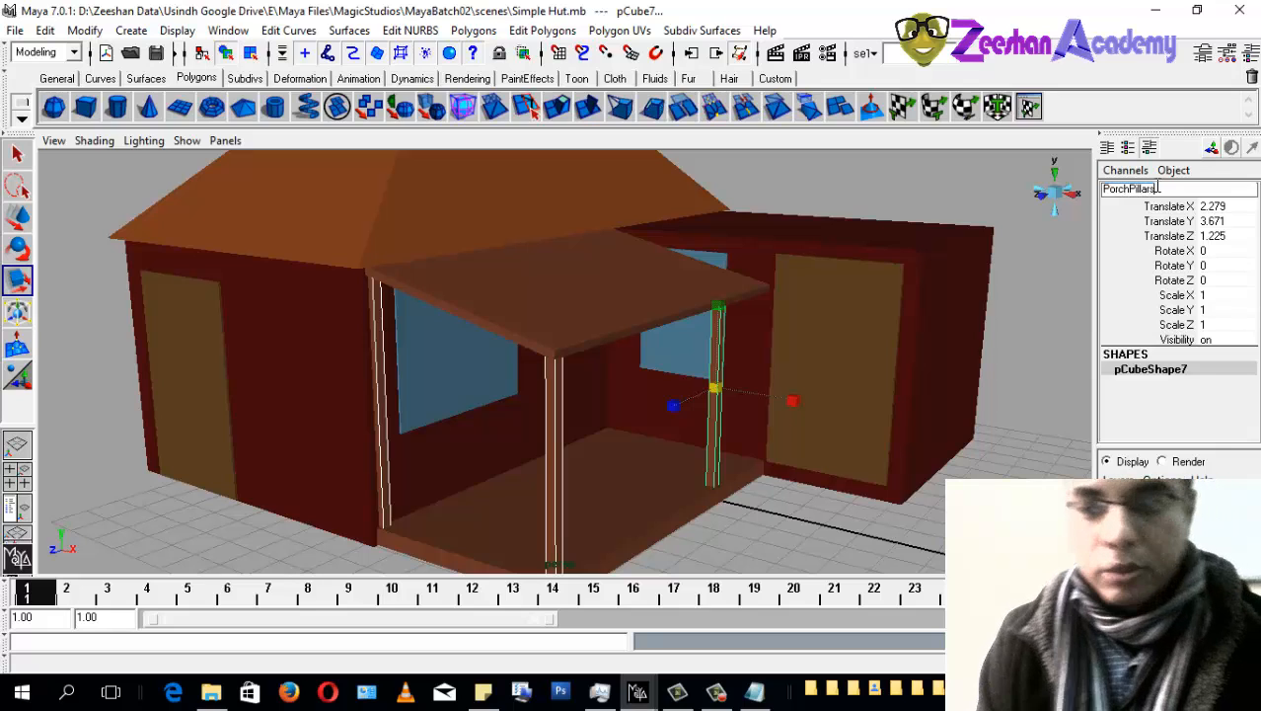
type("rchPillars")
key("Return")
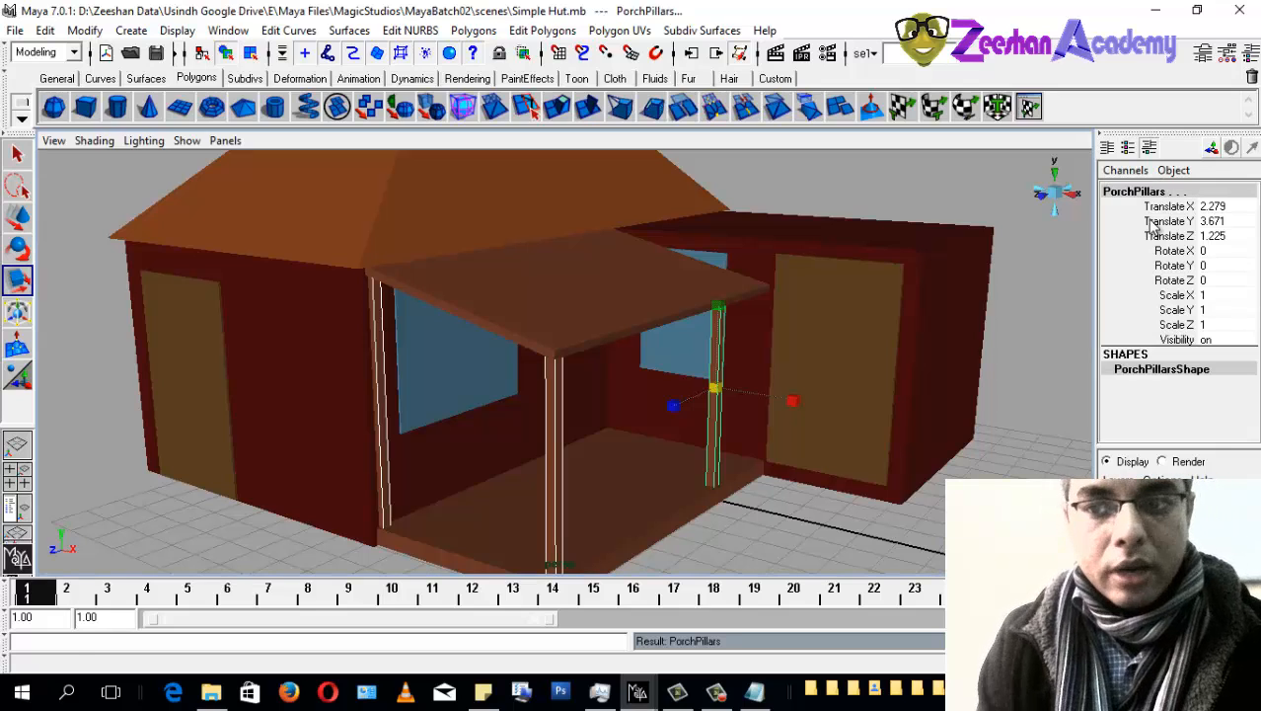
Step: Check the porch pillars' names one by one and rename the outer corner pillar as PorchPillars
left_click(710, 466)
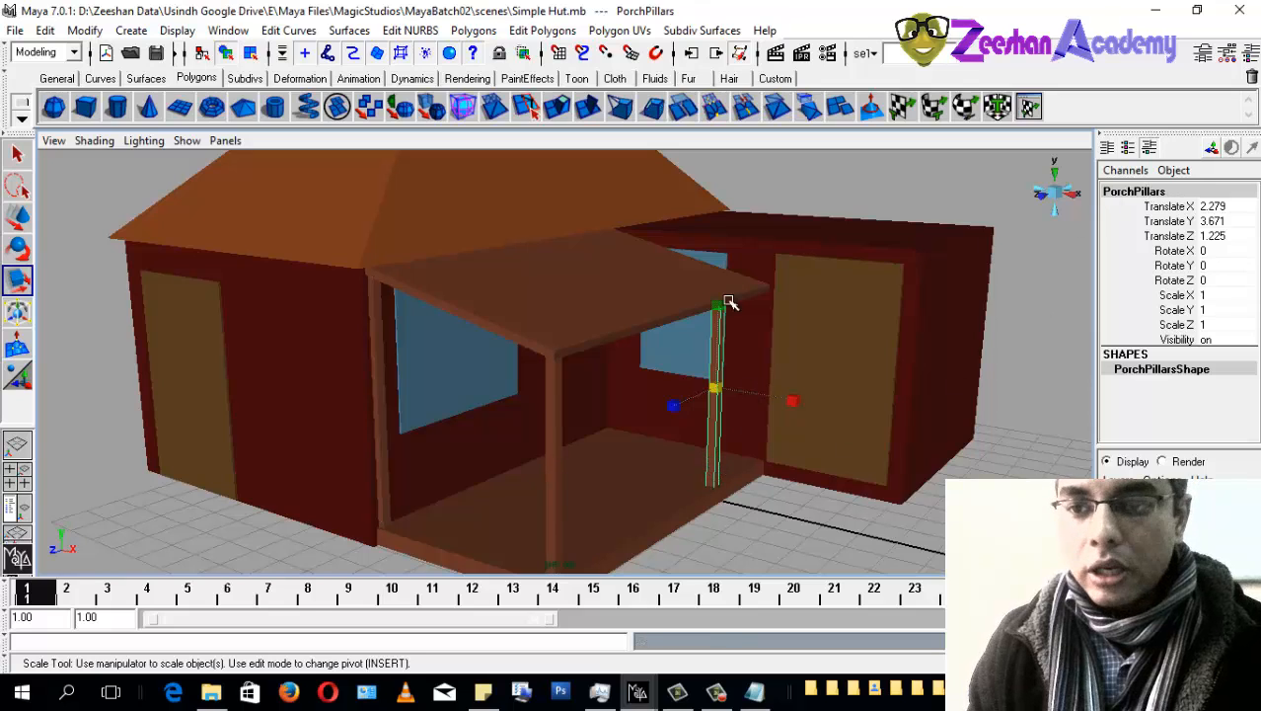
left_click(558, 414)
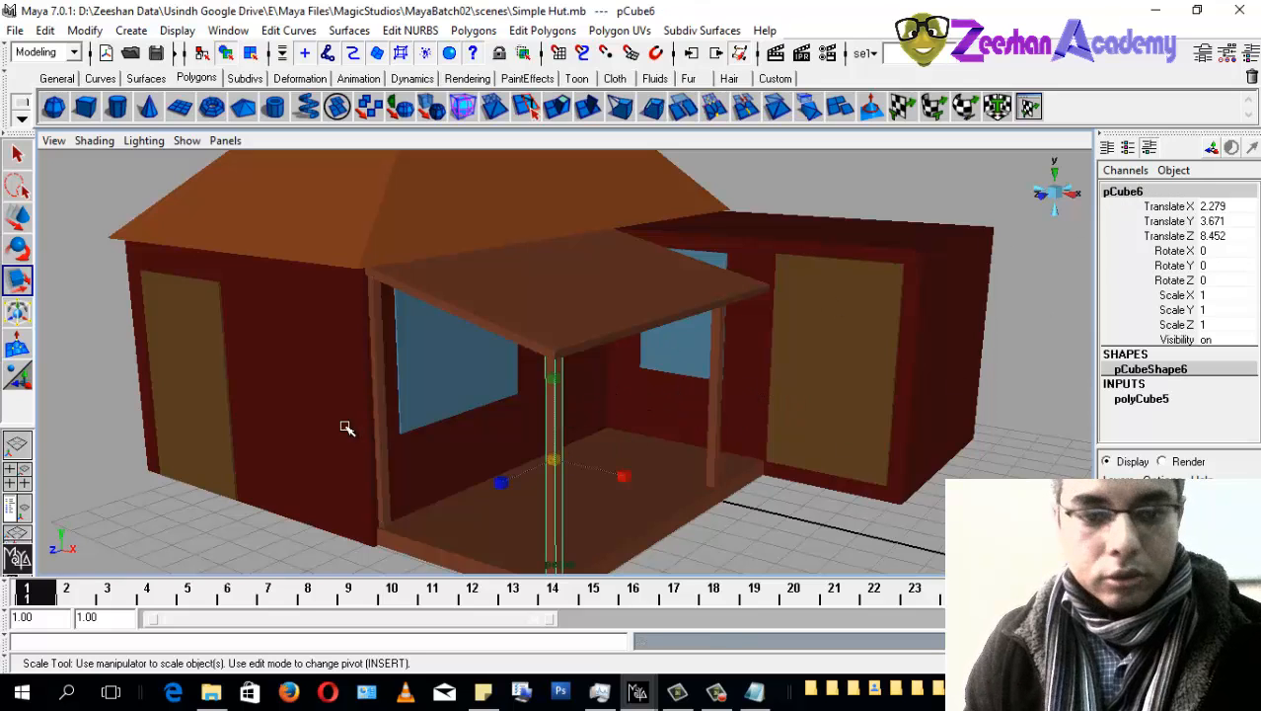
left_click(383, 424)
left_click_drag(459, 402, 521, 397, "alt")
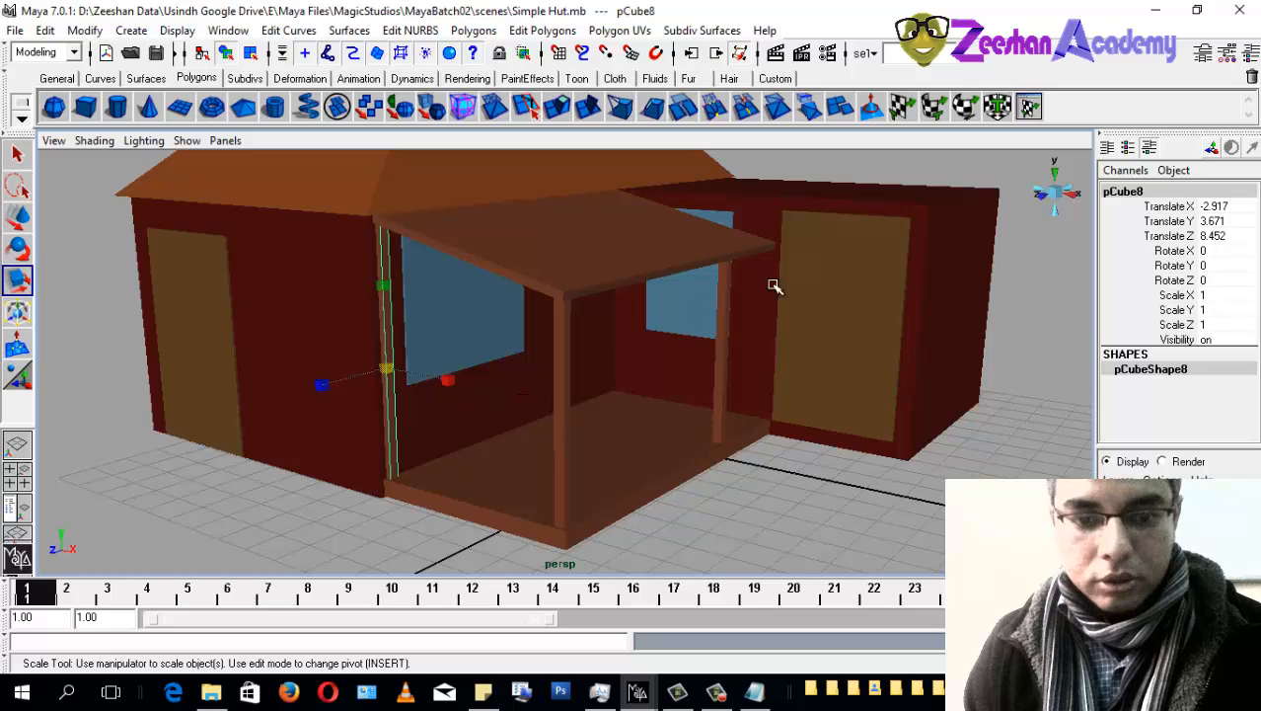
left_click_drag(509, 352, 842, 313, "alt")
left_click(725, 347)
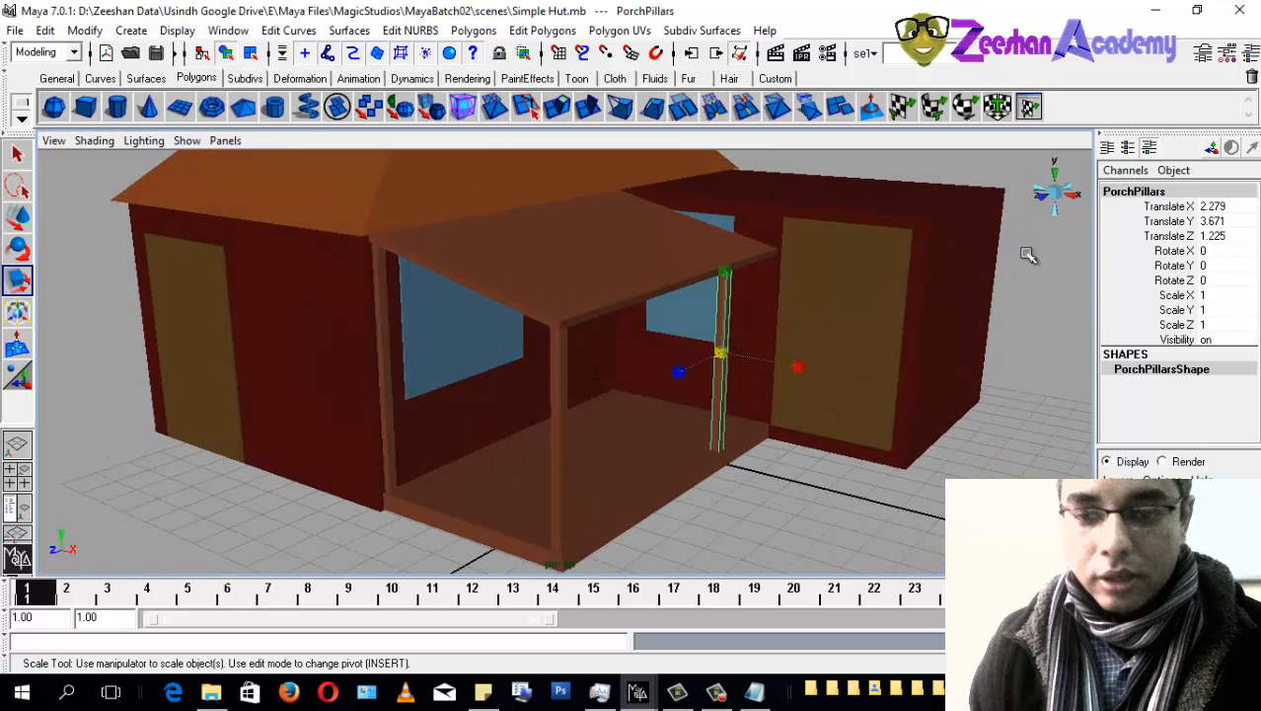
left_click(556, 420)
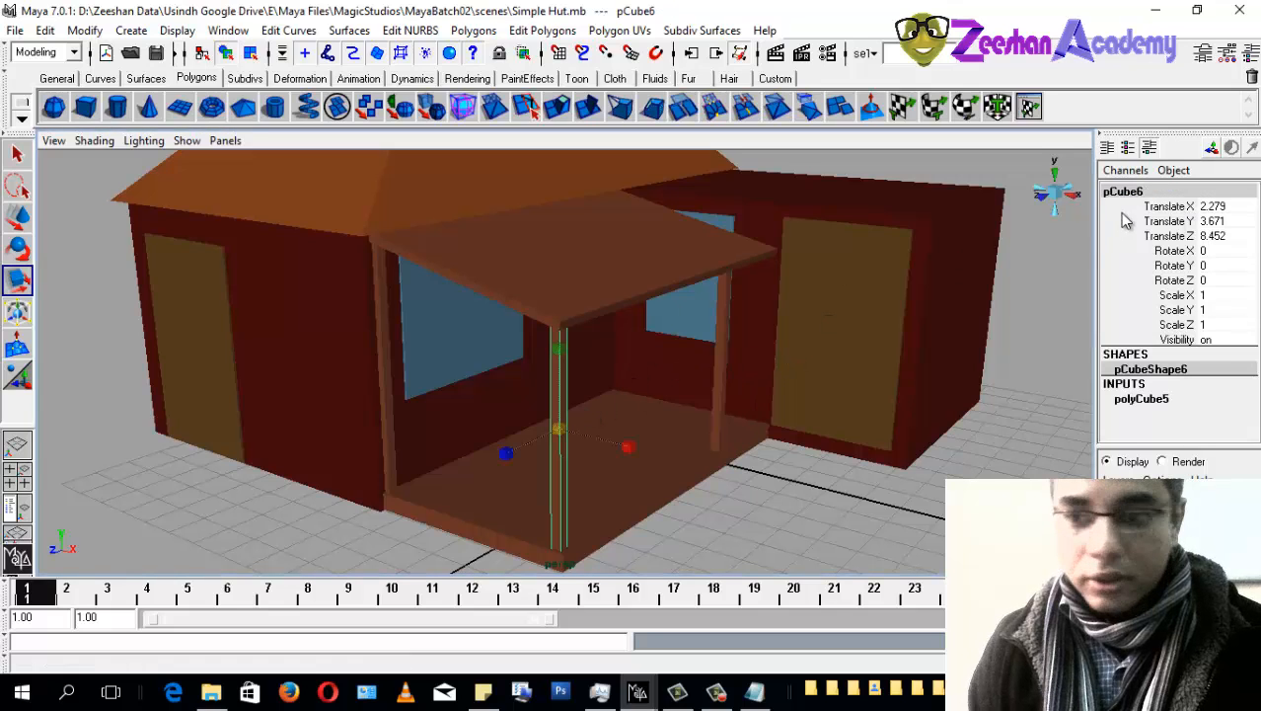
left_click(1136, 191)
type("PorchPillars")
key("Return")
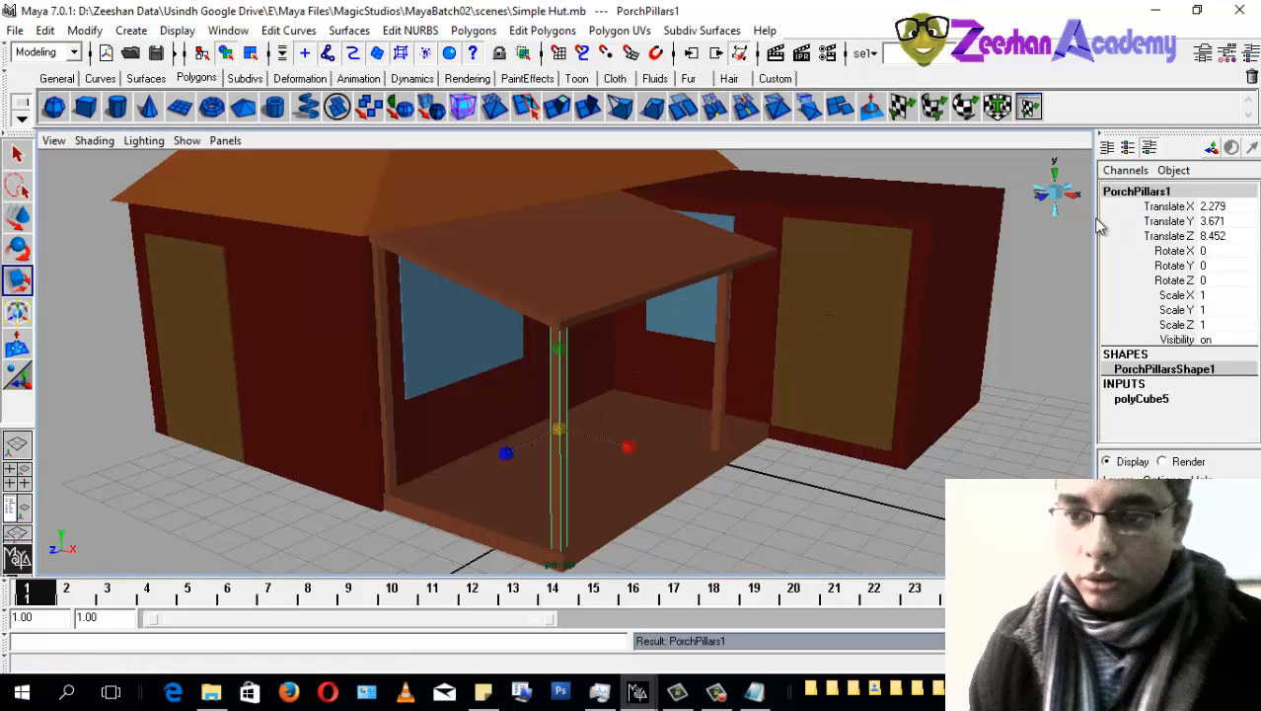
Step: Rename the porch pillar against the main room's wall as PorchPillars
left_click(386, 394)
left_click(1130, 192)
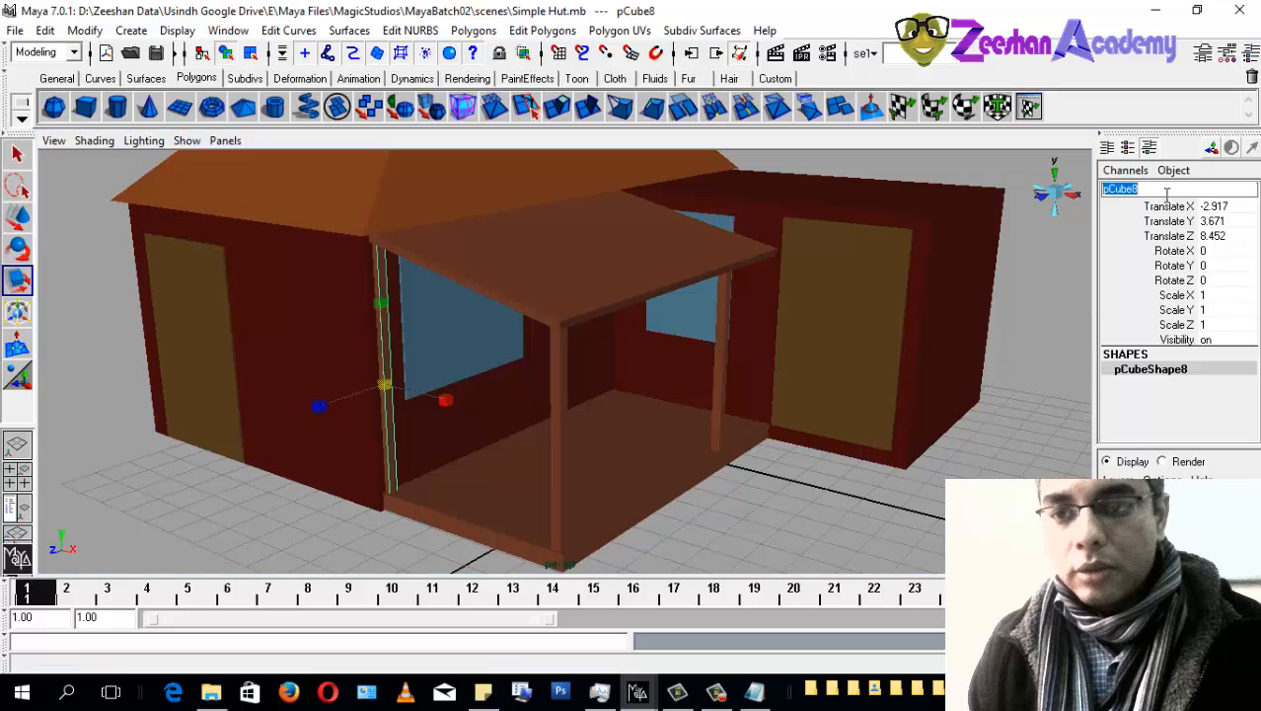
type("PorchPillars")
key("Return")
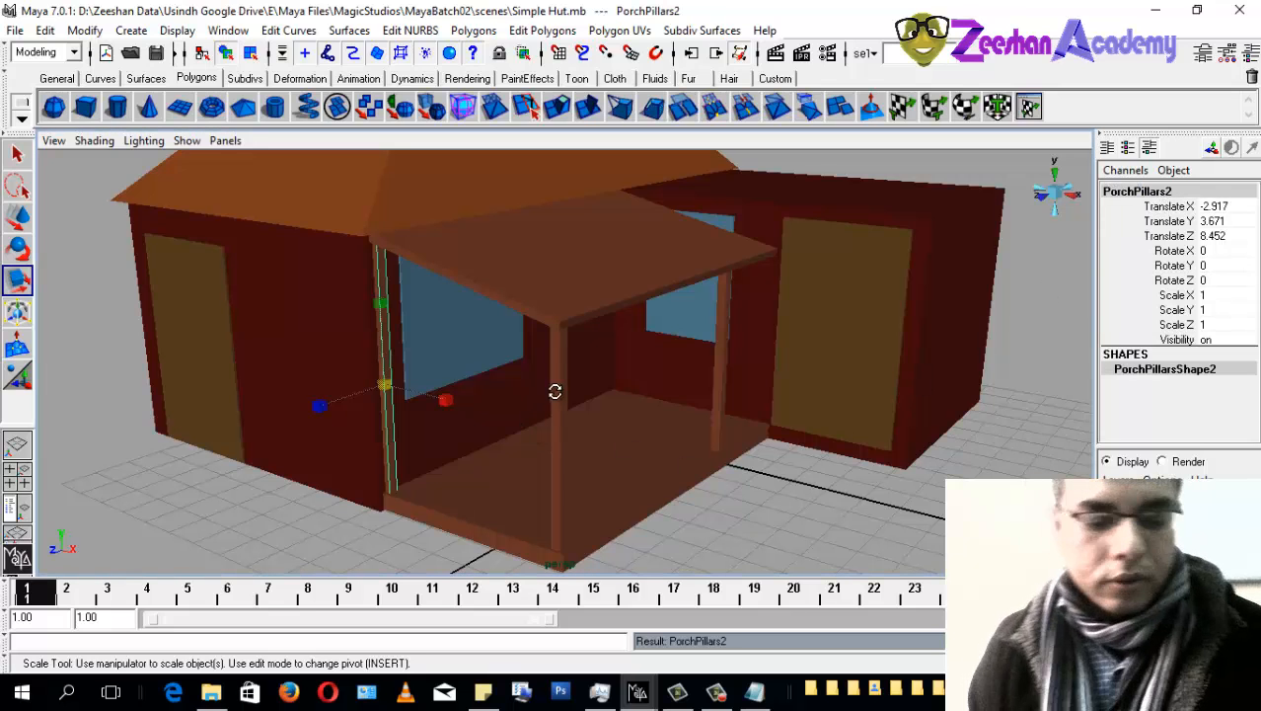
Step: Switch to the Select tool and save the Simple Hut scene
left_click_drag(555, 391, 588, 405, "alt")
key("q")
key("ctrl+s")
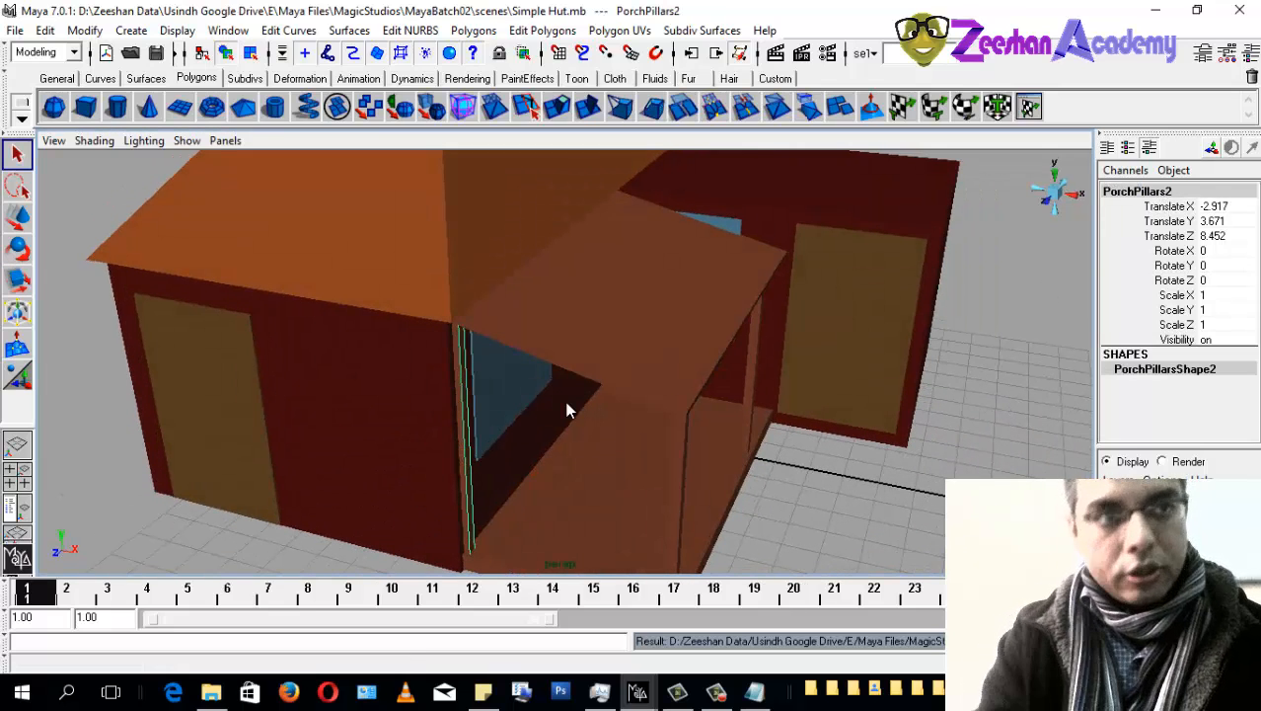
left_click_drag(460, 361, 602, 298, "alt")
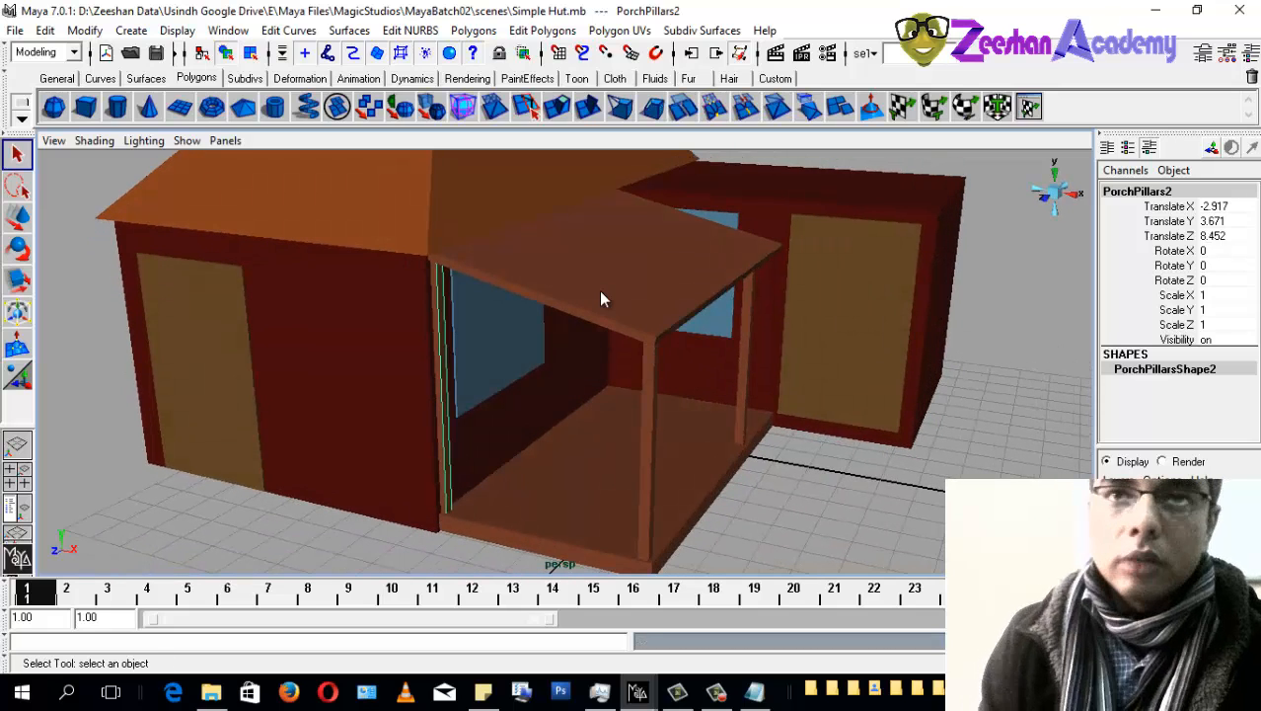
Step: Select all the parts of the hut together and group them
middle_click_drag(734, 203, 752, 350, "alt")
right_click_drag(752, 349, 483, 334, "alt")
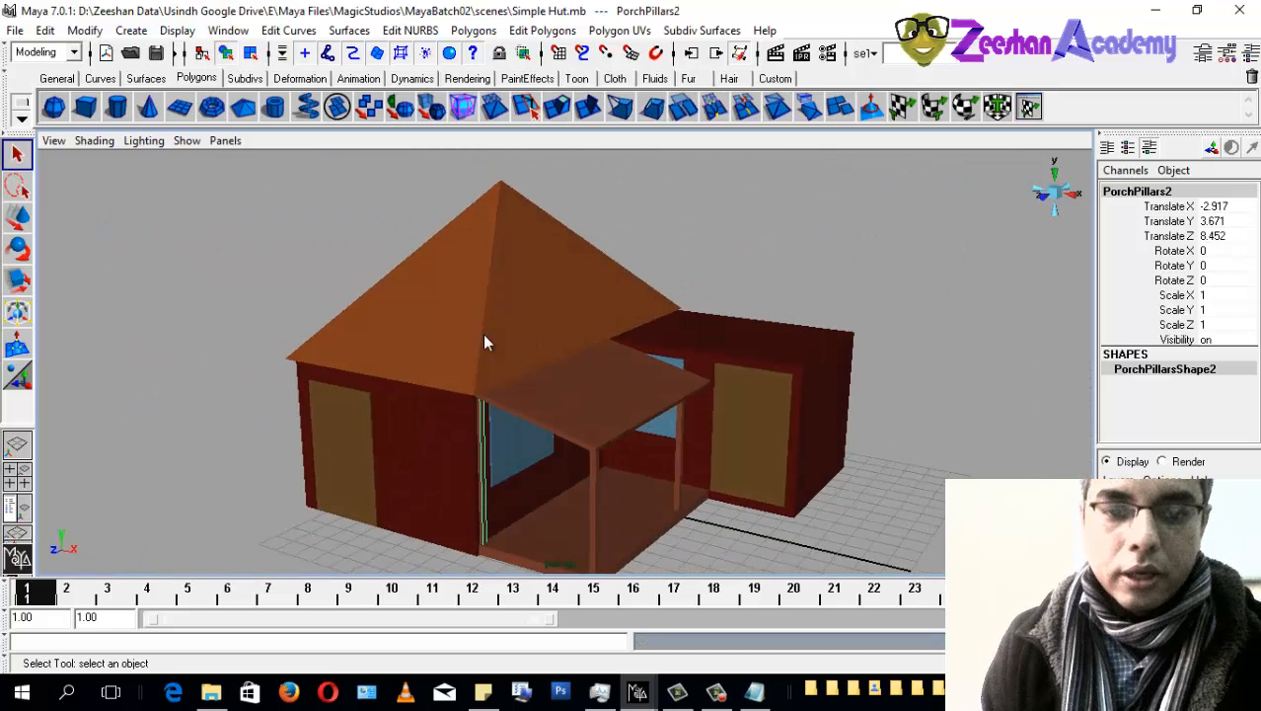
left_click_drag(340, 273, 726, 418)
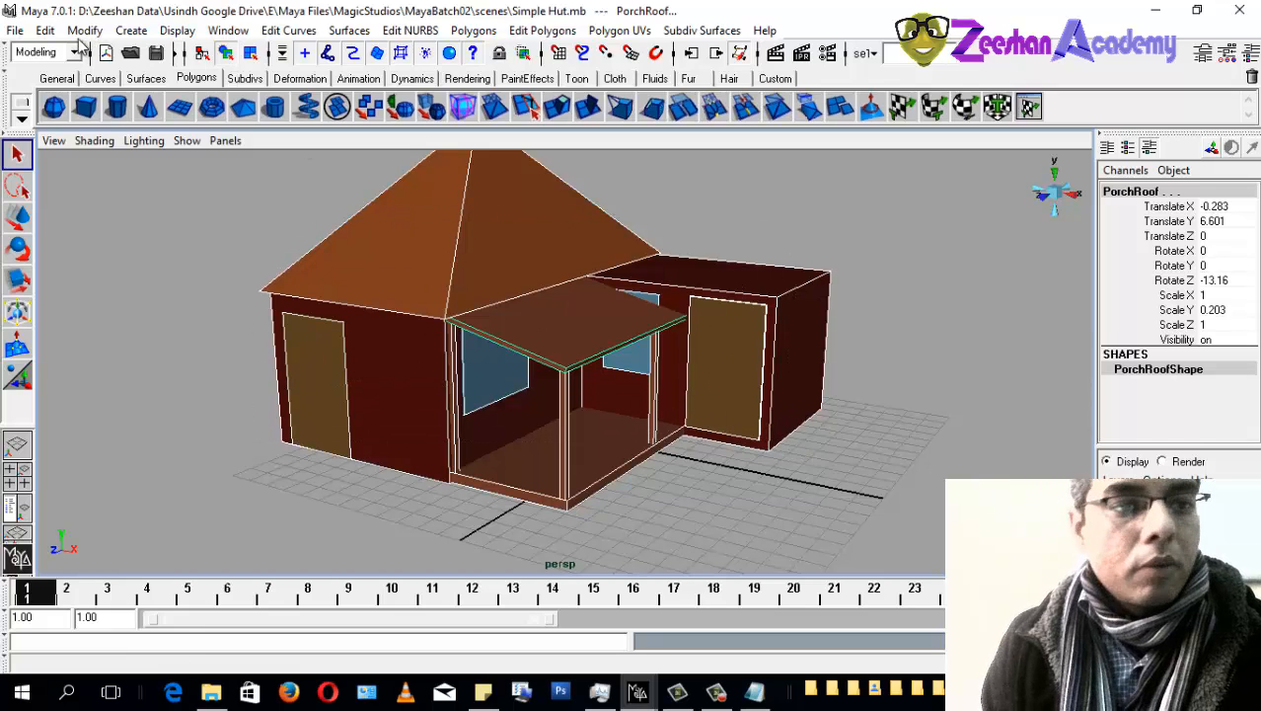
left_click(45, 31)
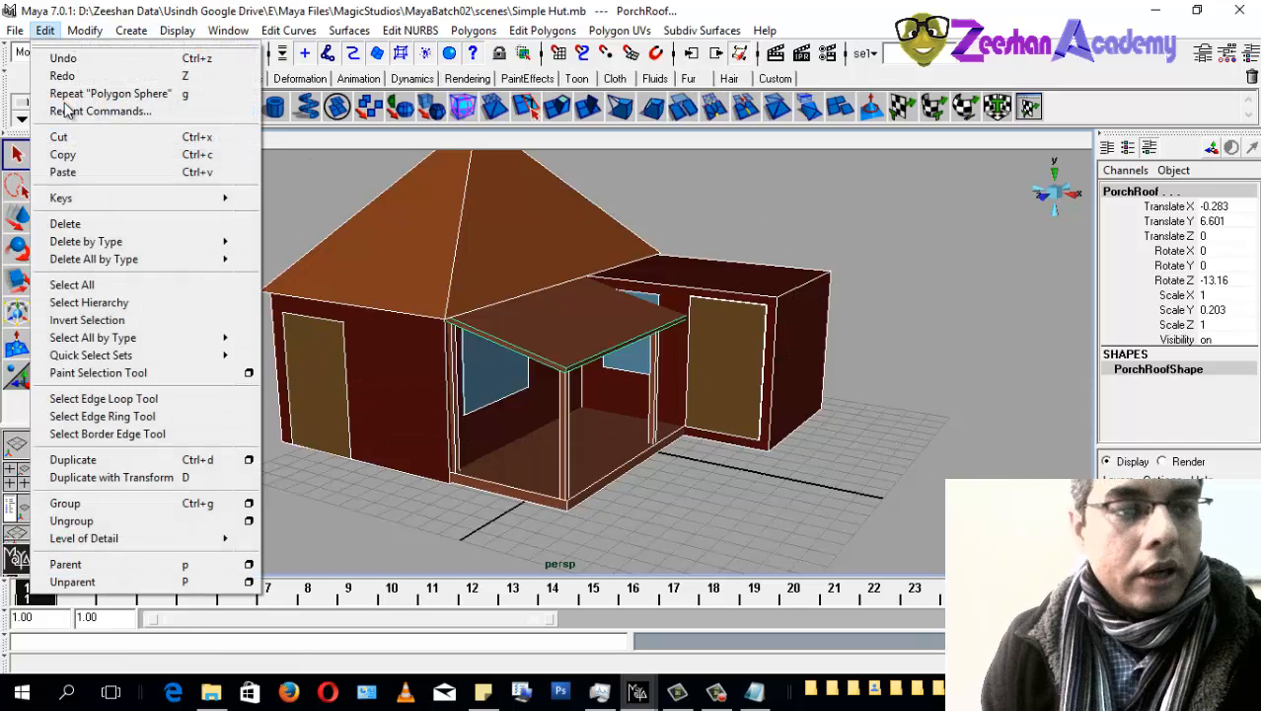
left_click(162, 502)
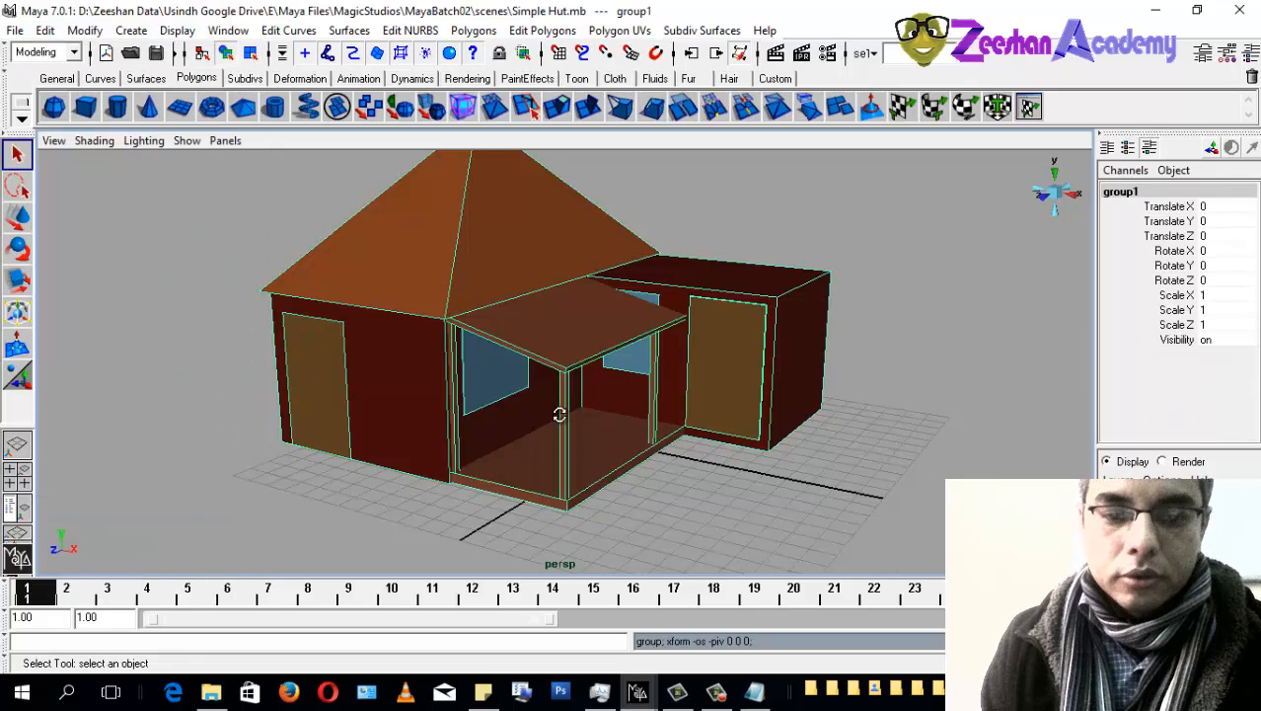
Step: Rename the new hut group as SimpleHut
left_click_drag(557, 414, 593, 355, "alt")
double_click(1162, 190)
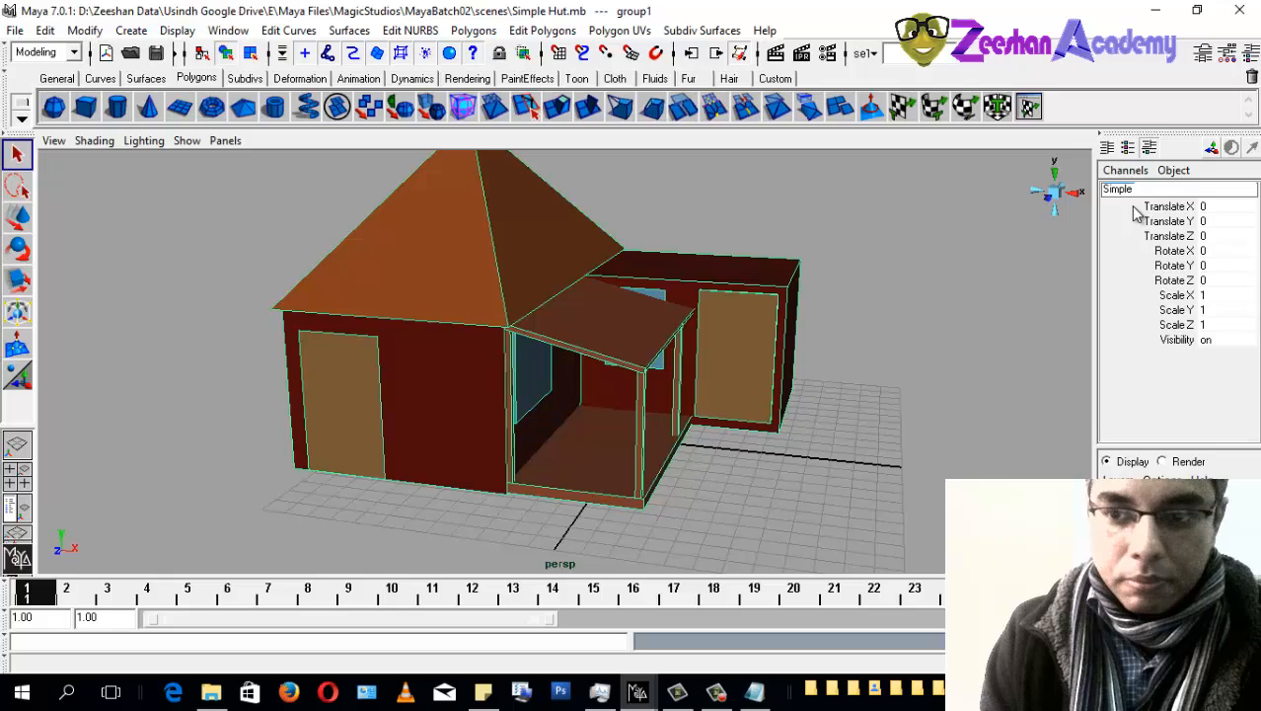
type("SimpleHUt")
key("Return")
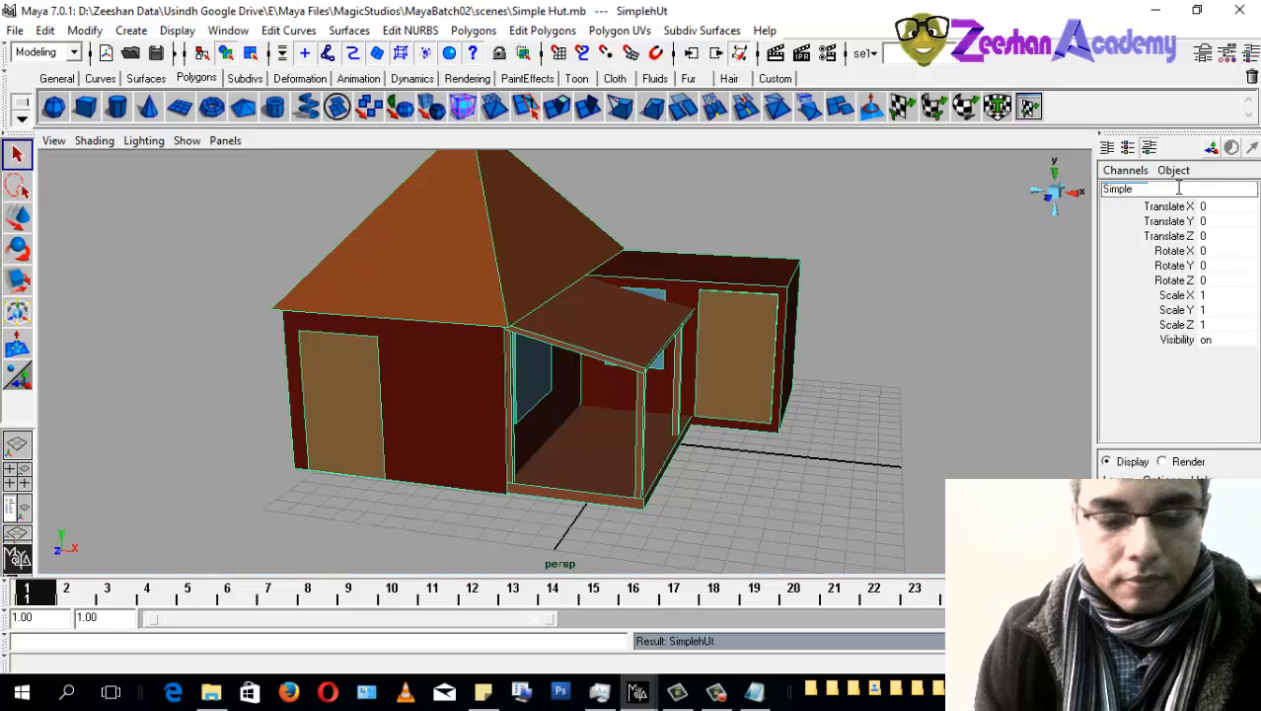
Step: Duplicate the SimpleHut group and move the copy along X to about 22.4, beside the original
left_click_drag(553, 355, 614, 475, "alt")
key("w")
key("ctrl+d")
left_click_drag(671, 432, 1042, 470)
middle_click_drag(1042, 470, 691, 410, "alt")
left_click_drag(691, 410, 641, 400, "alt")
Step: Duplicate the second hut and move this third copy along X to about 46.1
right_click_drag(641, 400, 518, 389, "alt")
left_click_drag(519, 389, 632, 395, "alt")
right_click_drag(726, 397, 436, 392, "alt")
left_click_drag(436, 392, 816, 450, "alt")
key("ctrl+d")
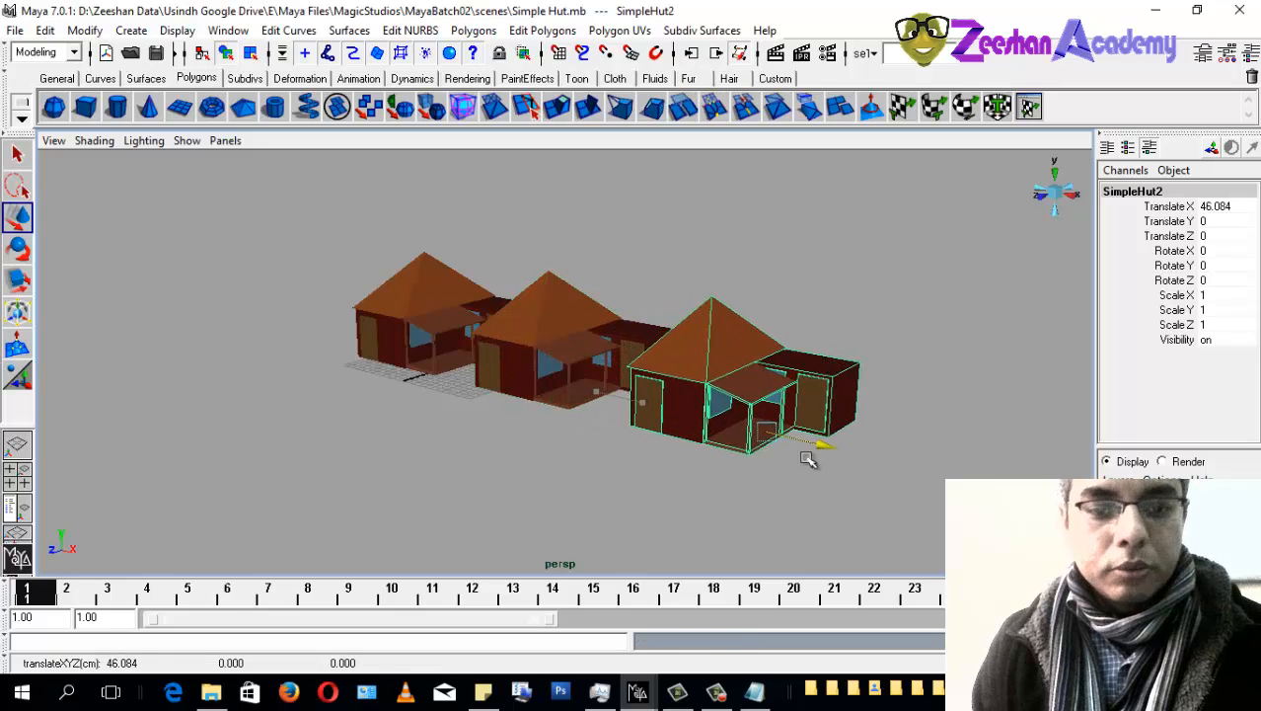
left_click_drag(684, 460, 712, 459, "alt")
right_click_drag(713, 459, 721, 454, "alt")
middle_click_drag(721, 454, 640, 442, "alt")
left_click_drag(639, 442, 658, 444, "alt")
key("e")
right_click_drag(545, 493, 662, 496, "alt")
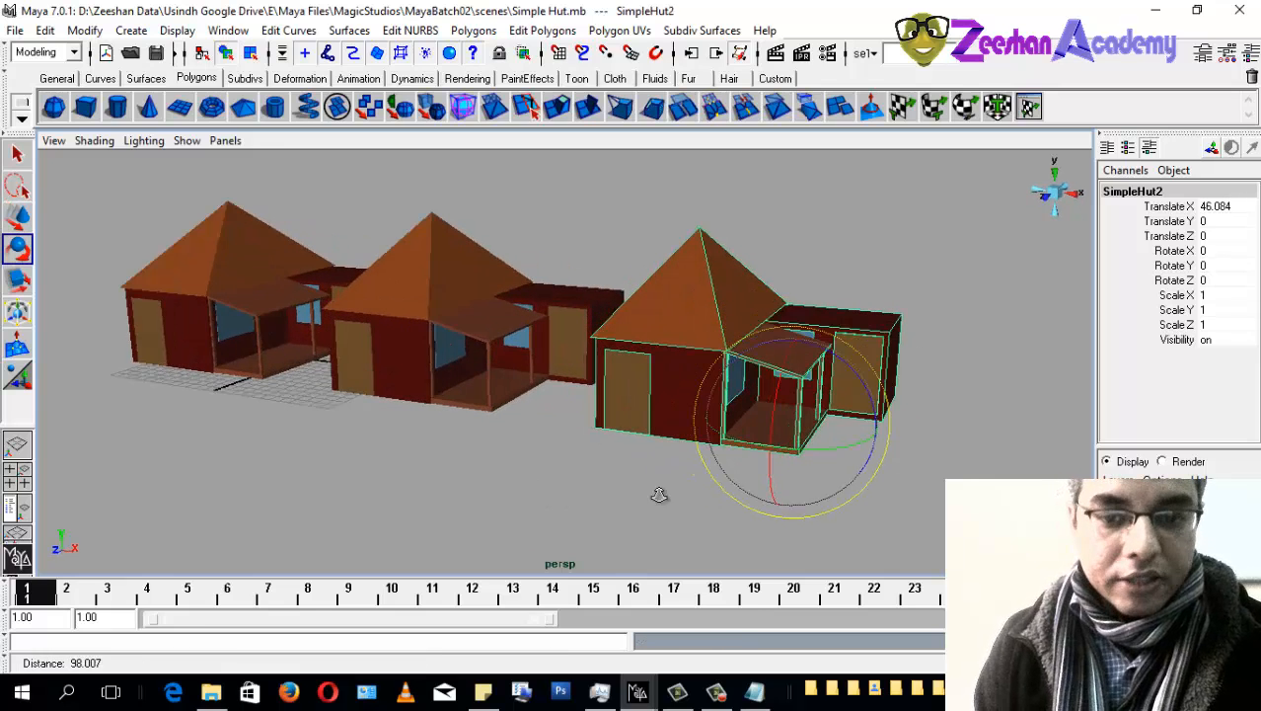
left_click_drag(661, 495, 677, 490, "alt")
key("w")
left_click_drag(462, 351, 577, 397, "alt")
key("r")
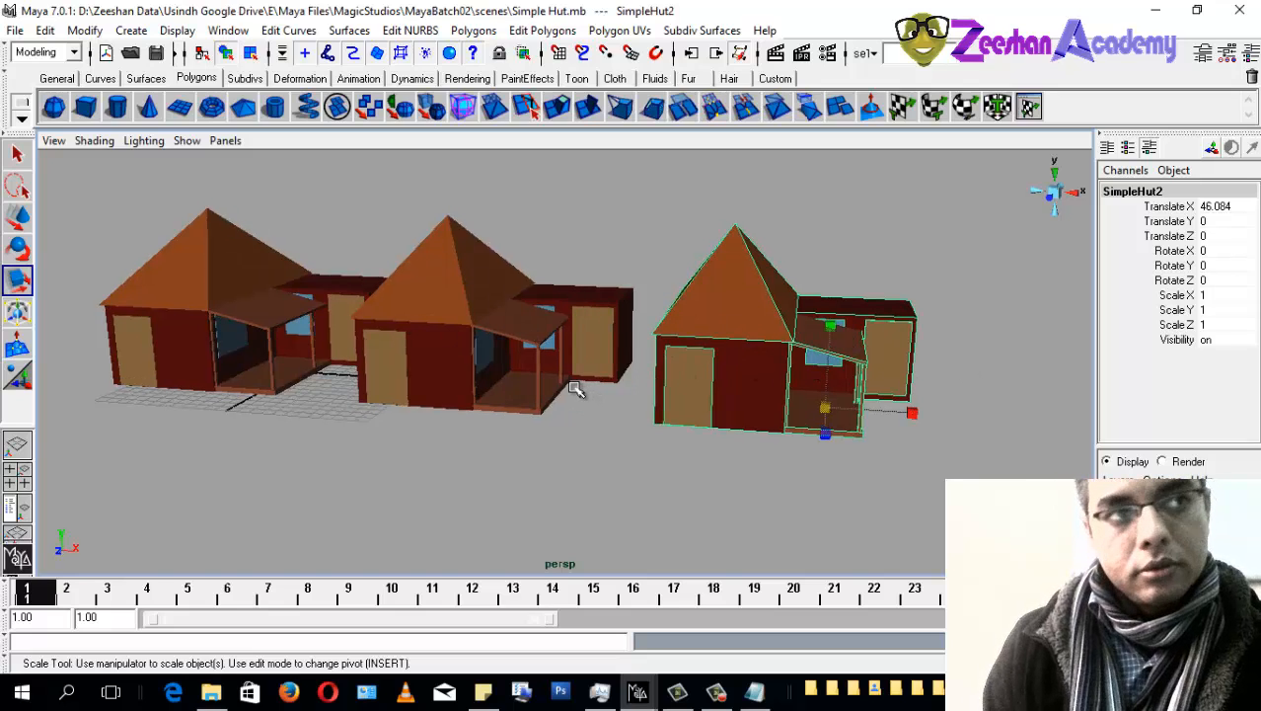
left_click_drag(608, 432, 654, 436, "alt")
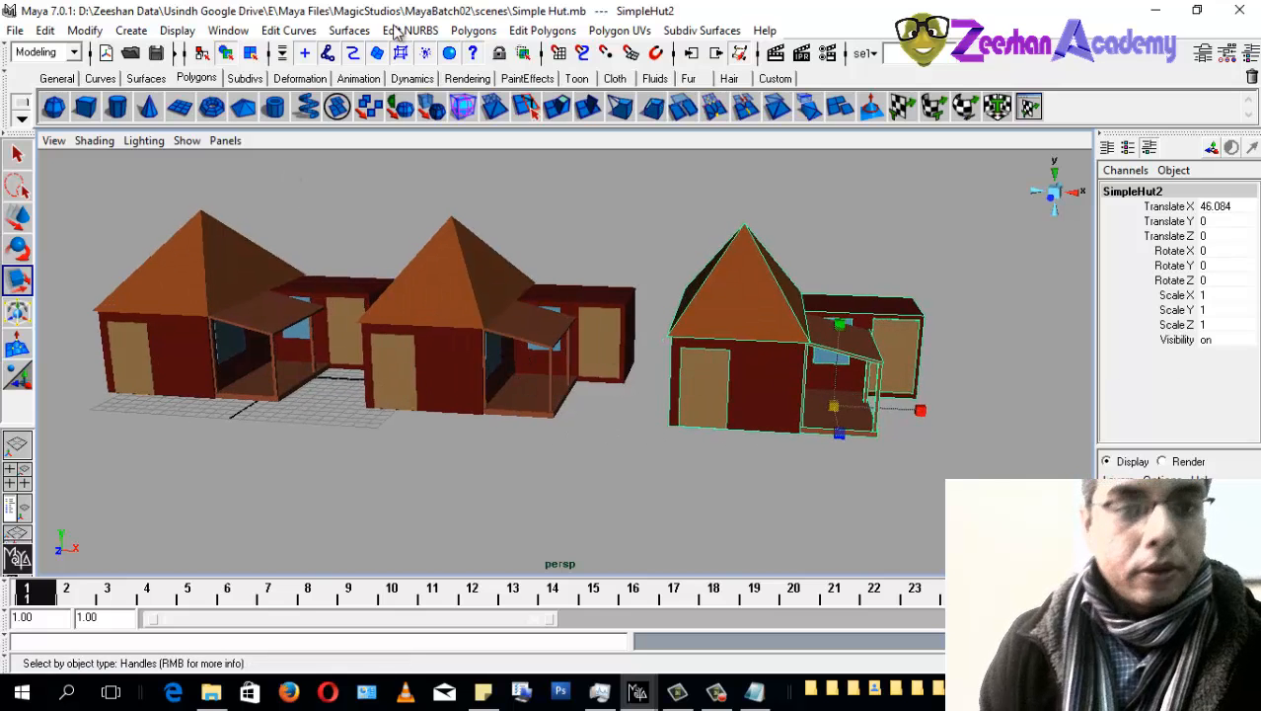
Step: Open the Mirror Geometry options and reset them to their defaults
left_click(456, 31)
left_click(413, 30)
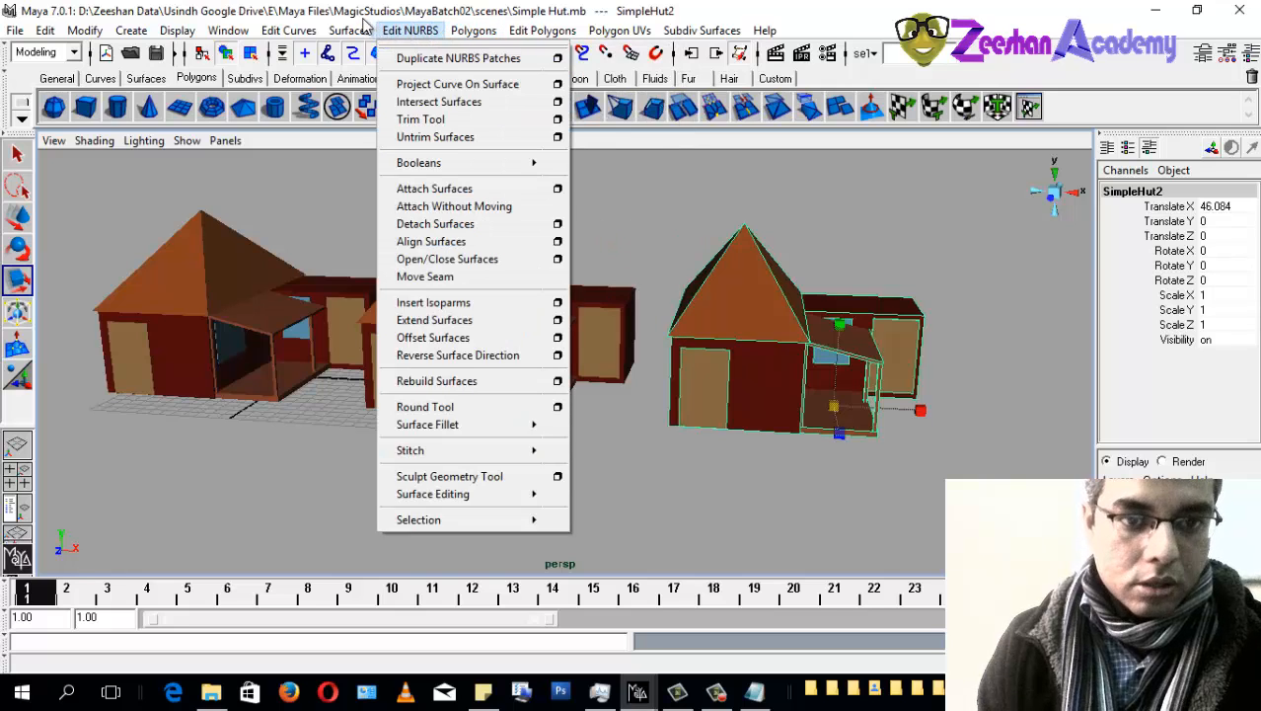
mouse_move(533, 45)
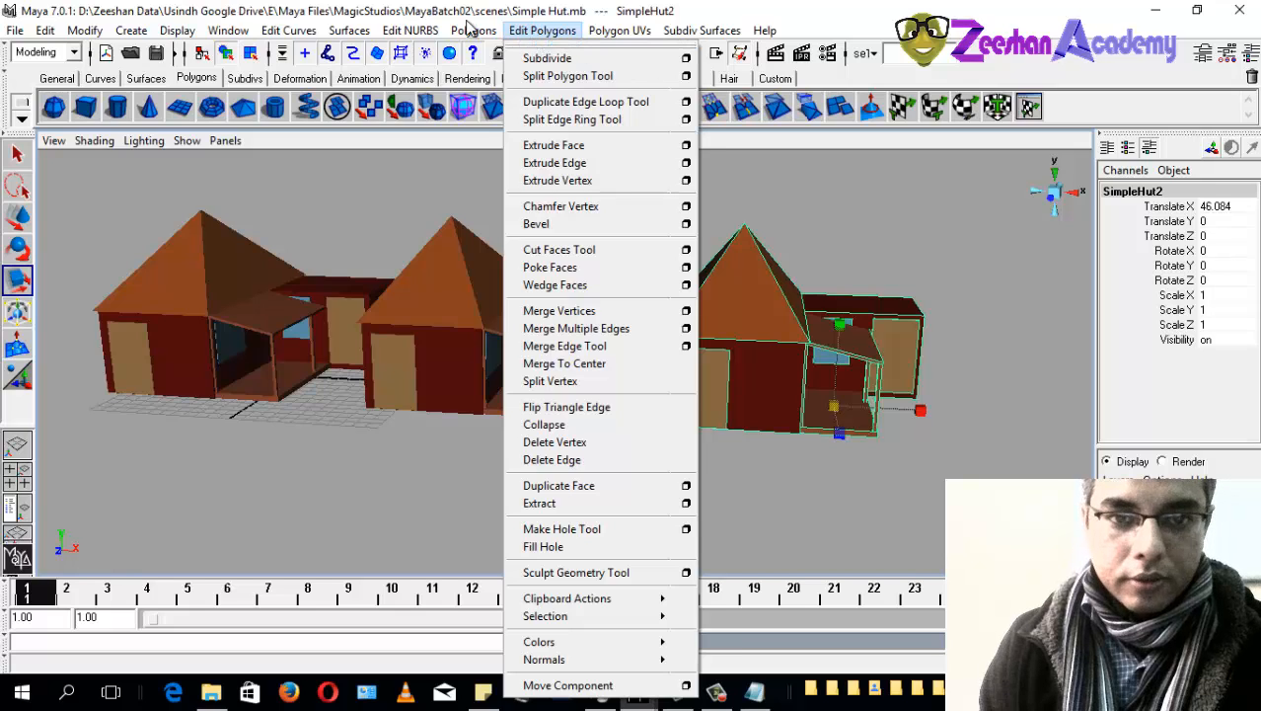
mouse_move(477, 33)
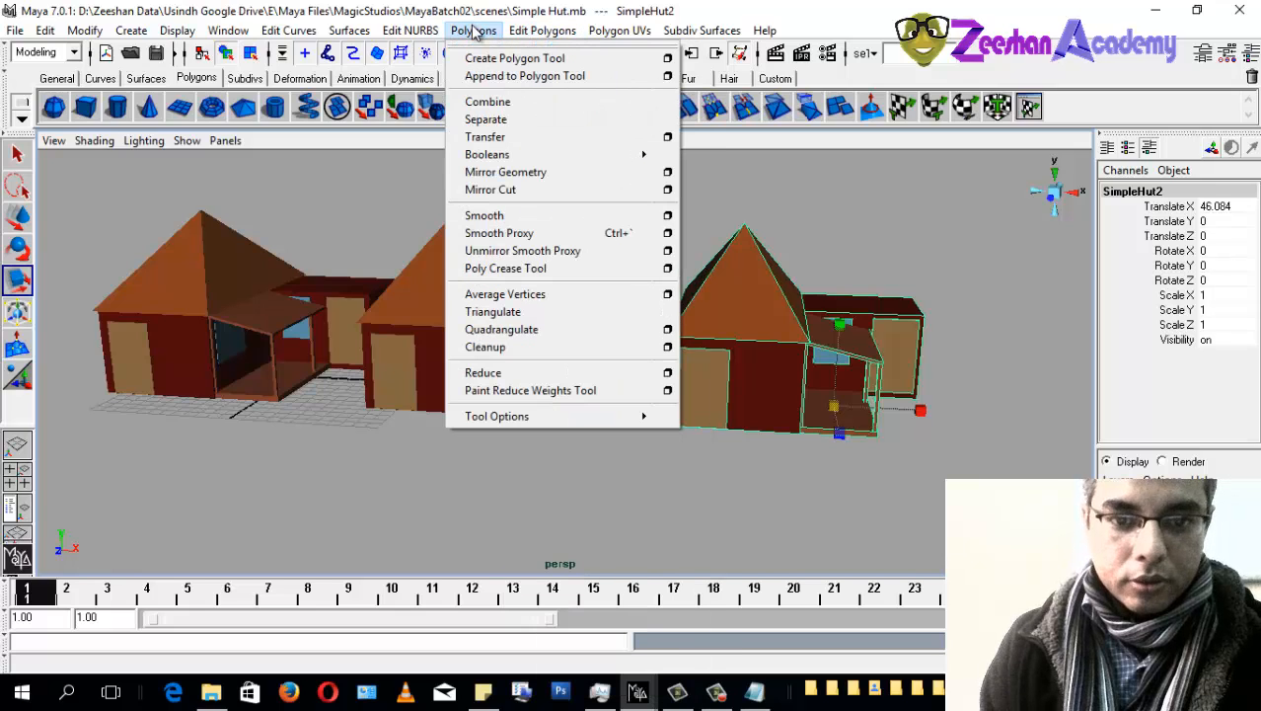
left_click(669, 174)
left_click(444, 274)
left_click(494, 316)
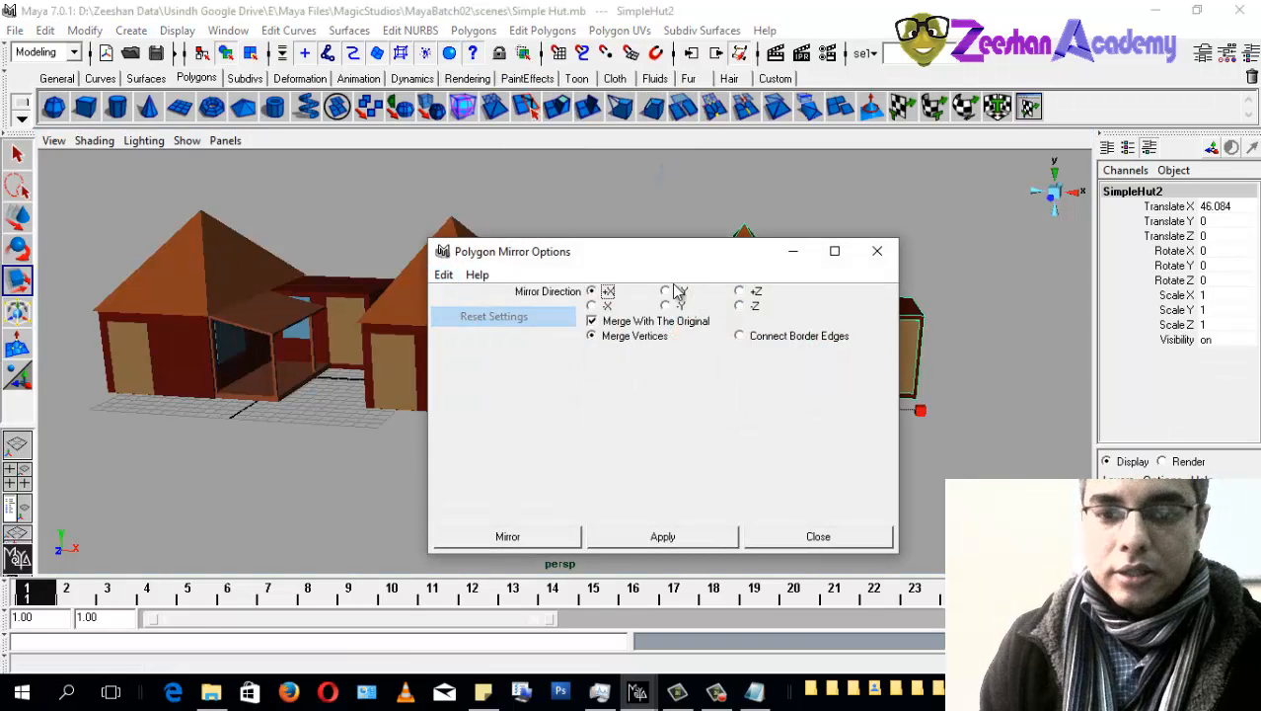
Step: Try to mirror the third hut in the -X direction with Merge With The Original enabled
left_click_drag(679, 265, 352, 205)
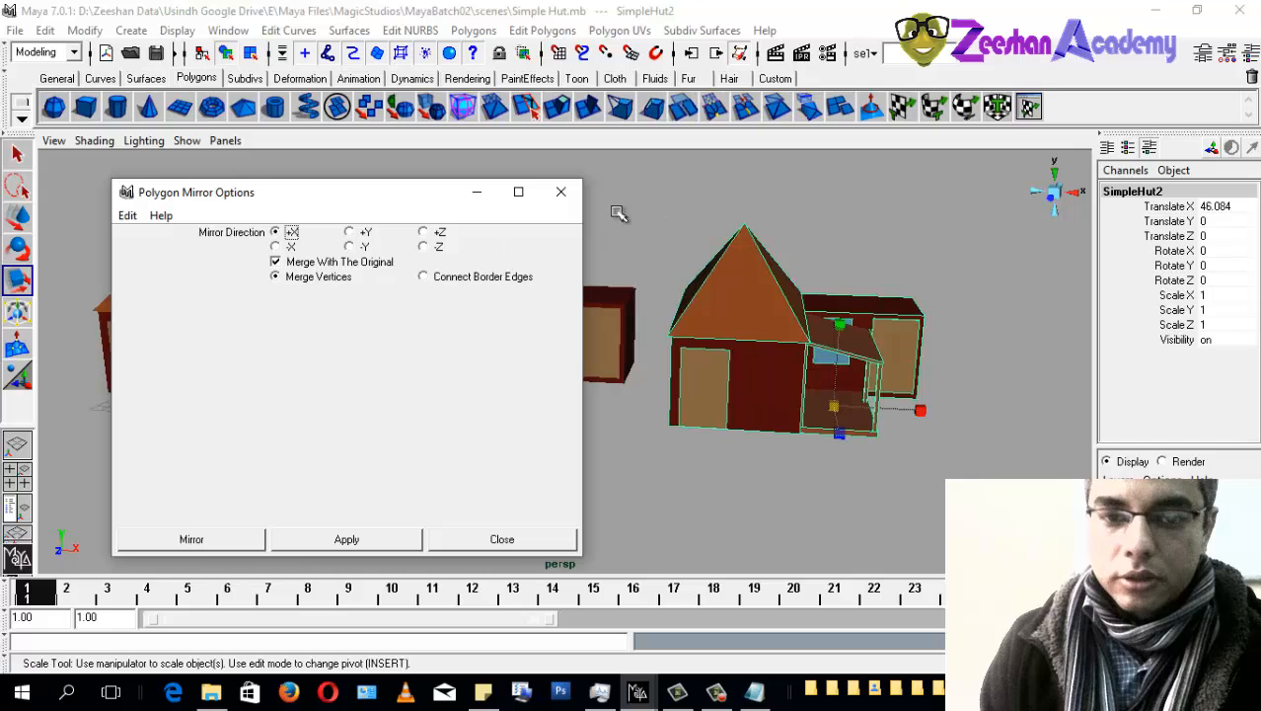
left_click_drag(885, 380, 888, 424, "alt")
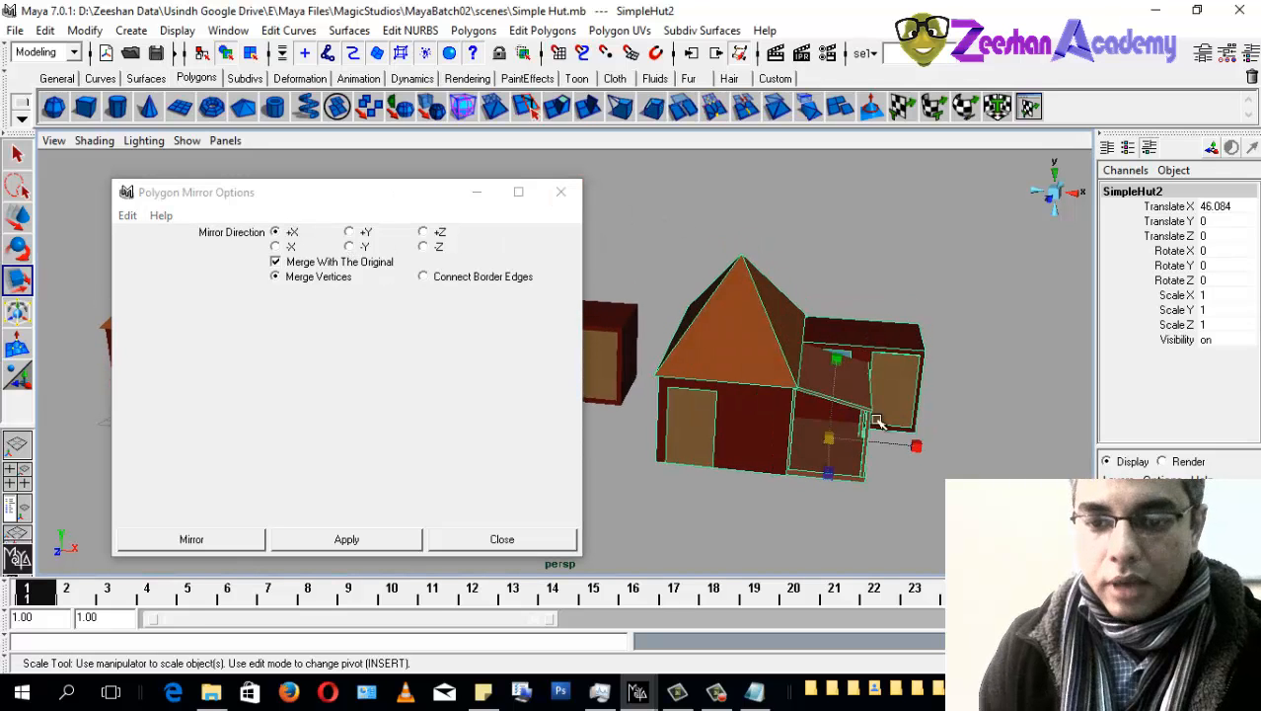
left_click(288, 247)
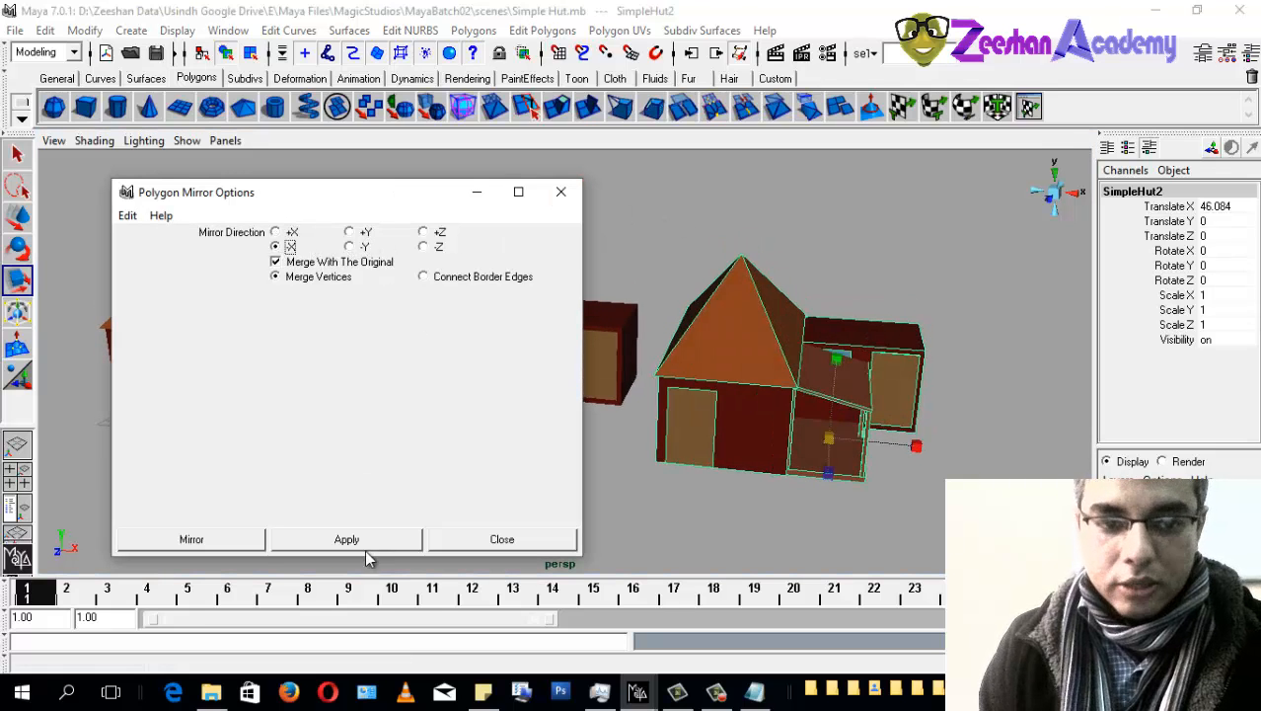
middle_click_drag(867, 428, 889, 404, "alt")
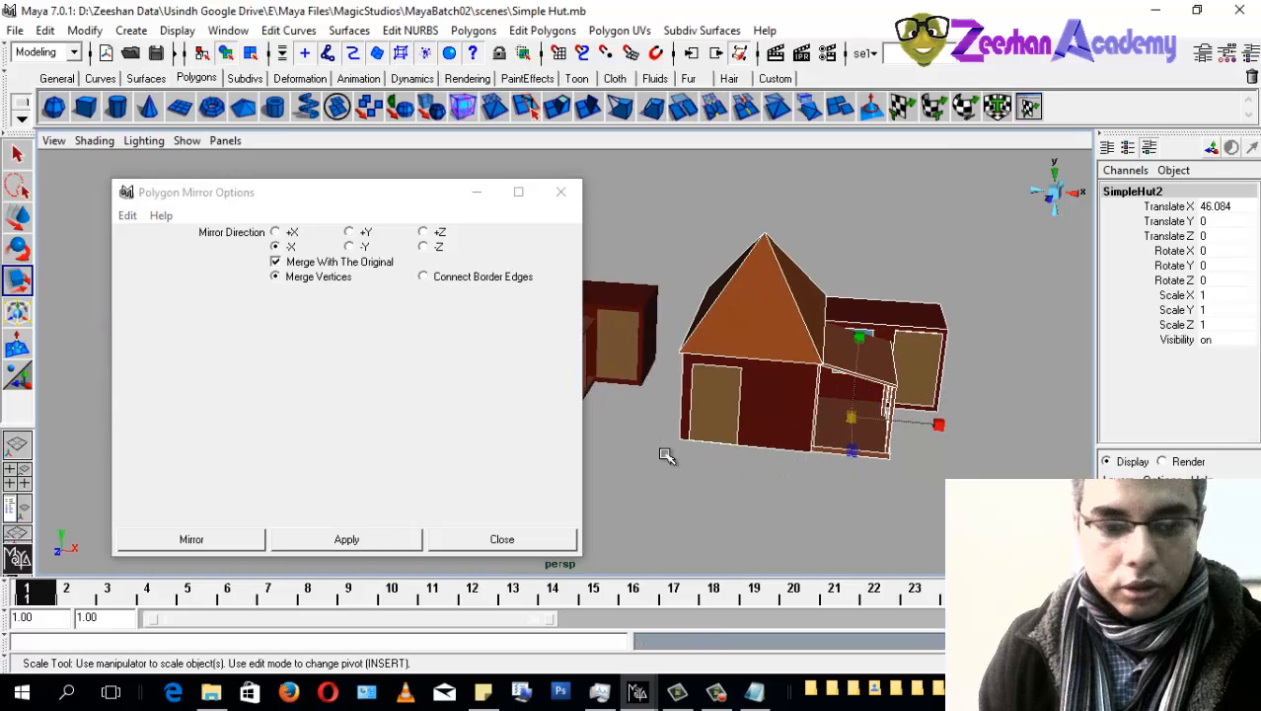
middle_click_drag(781, 399, 743, 405, "alt")
Step: Move the third hut along X to about 56.6, then undo back to before that hut was duplicated
key("w")
left_click_drag(871, 425, 1007, 441)
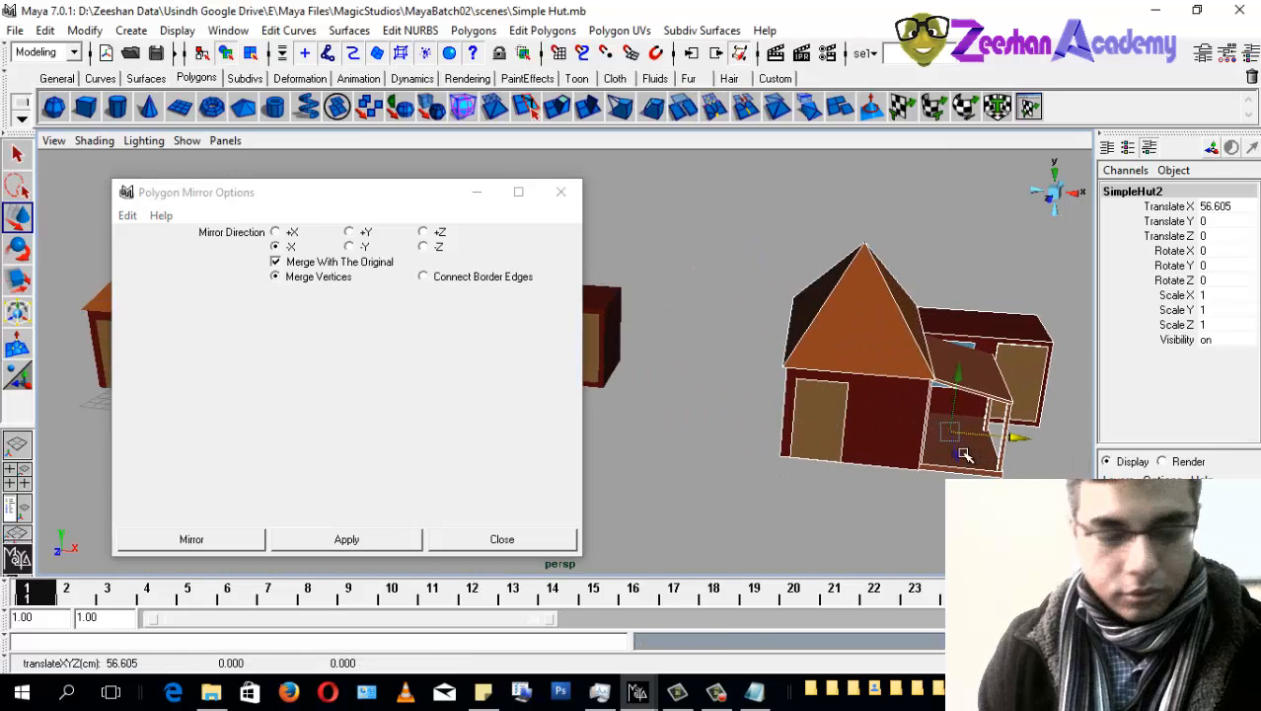
key("ctrl+z")
key("ctrl+z")
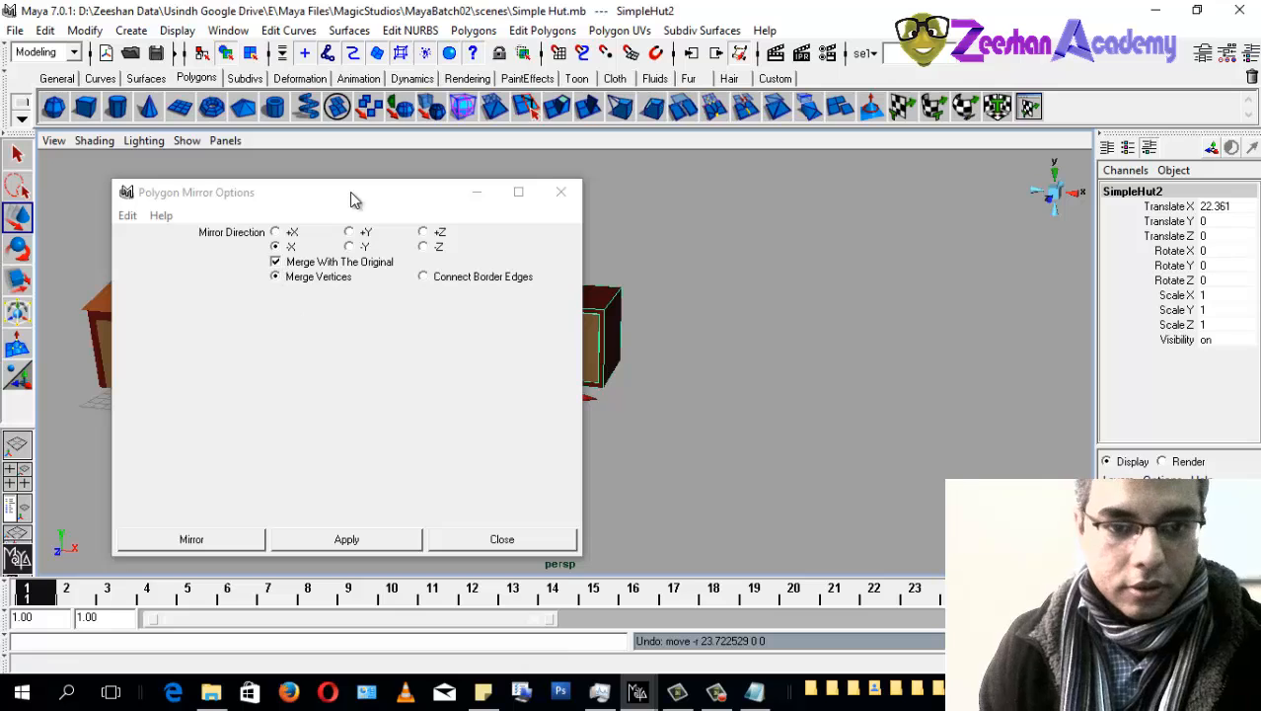
middle_click_drag(788, 445, 837, 444, "alt")
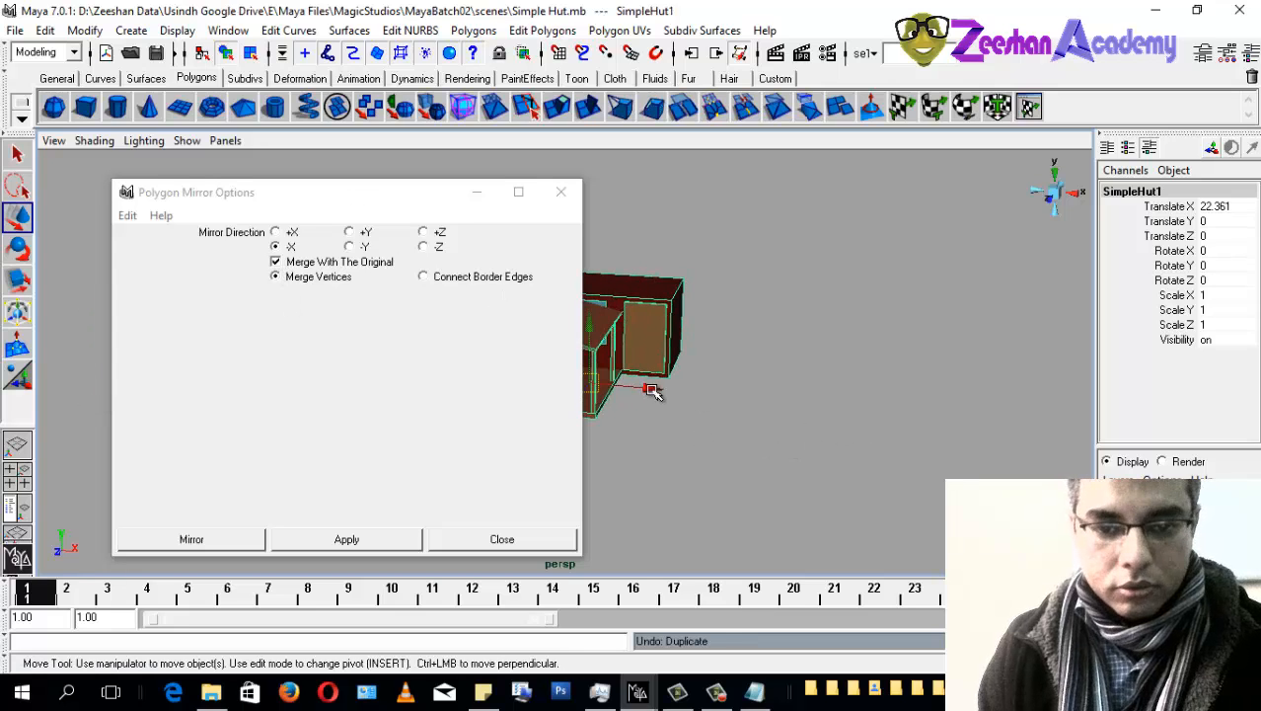
Step: Move the second hut about 25.9 along X, undo the move, and close the mirror options
left_click_drag(651, 390, 971, 432)
key("ctrl+z")
left_click_drag(415, 196, 287, 265)
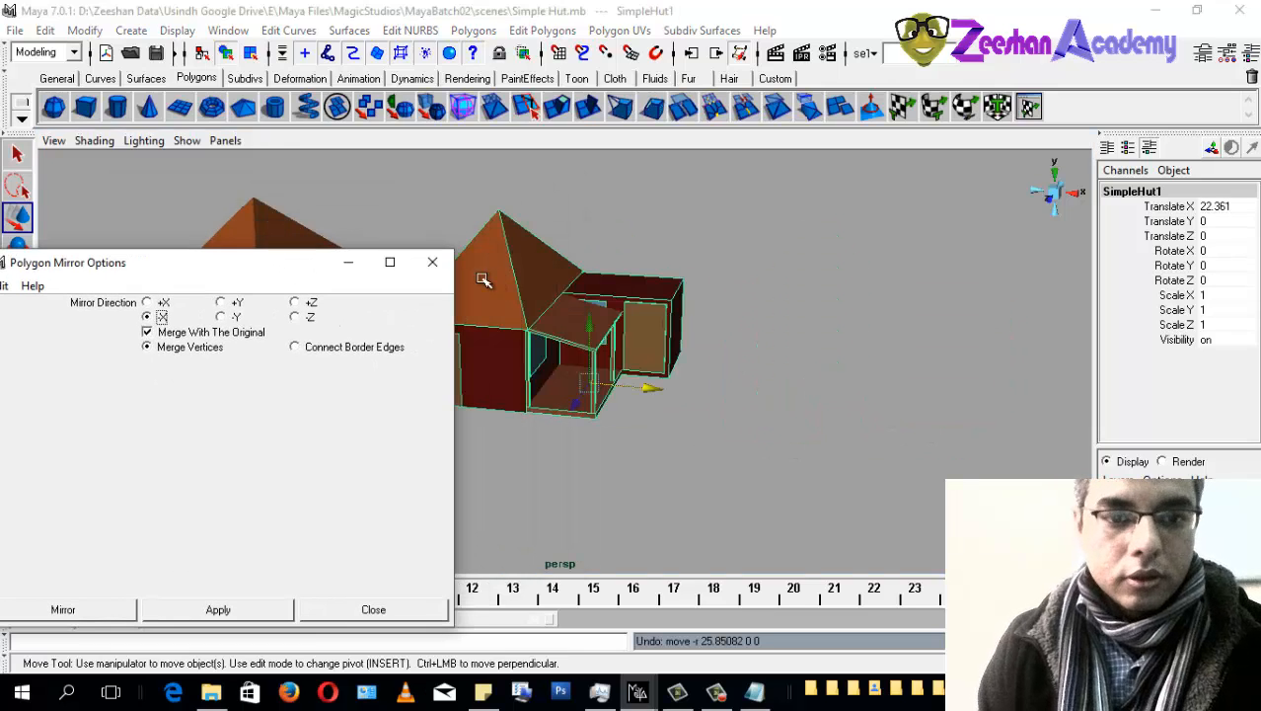
left_click(432, 261)
Step: Redo the second hut's move, undo it again, and undo another trial move along X
left_click(45, 30)
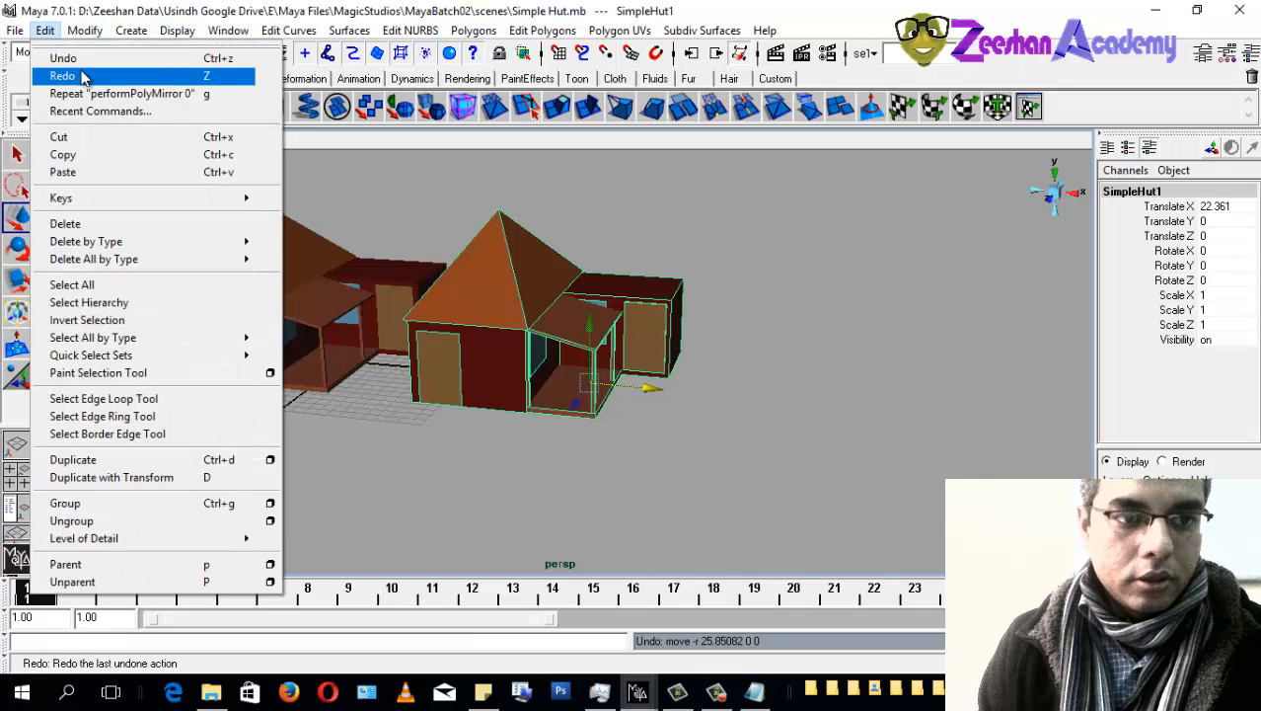
left_click(59, 76)
left_click(46, 29)
left_click(59, 76)
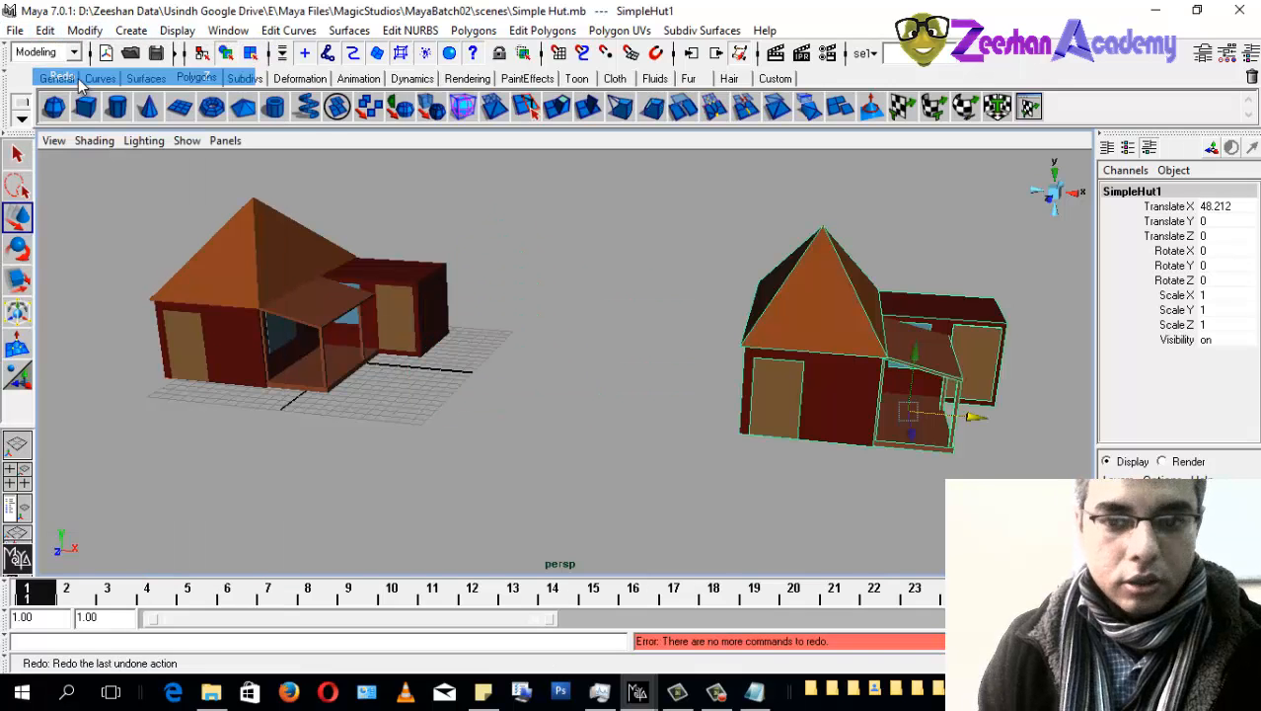
middle_click_drag(701, 400, 604, 387, "alt")
key("ctrl+z")
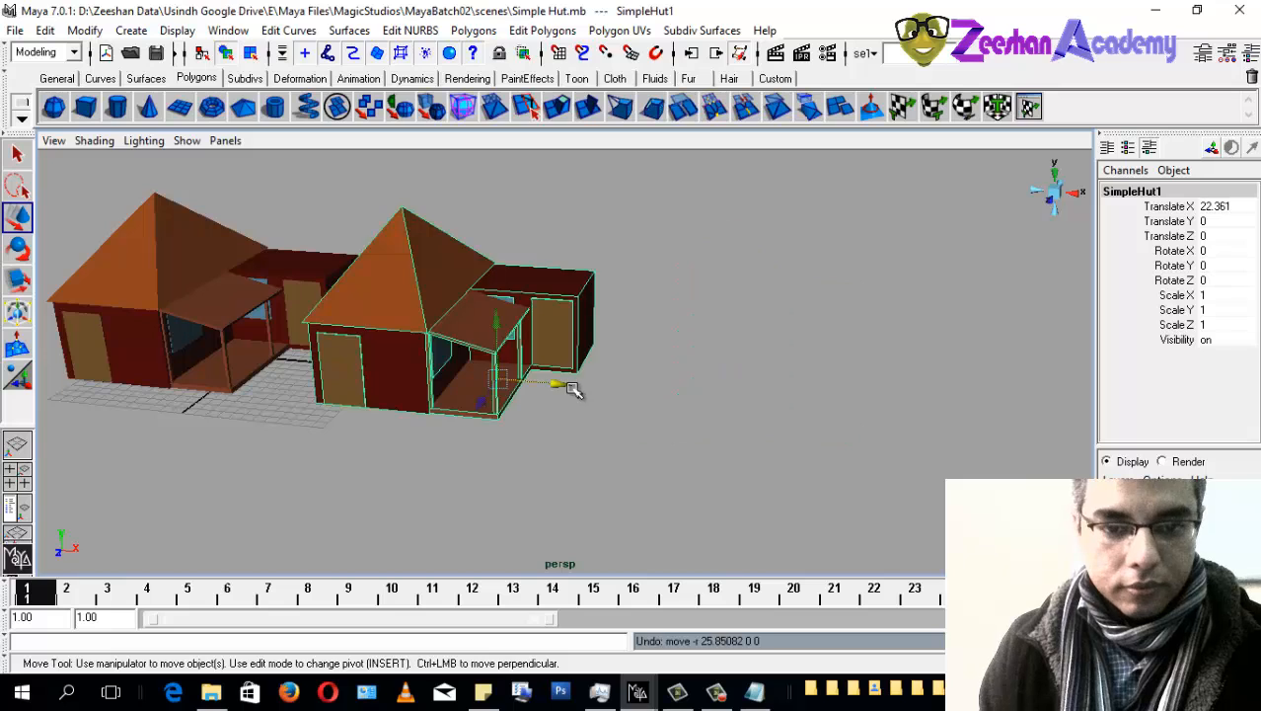
left_click_drag(559, 383, 707, 385)
key("ctrl+z")
Step: Switch to the Outliner and perspective layout, then duplicate the second hut and move the copy to about X 46.1
left_click(16, 509)
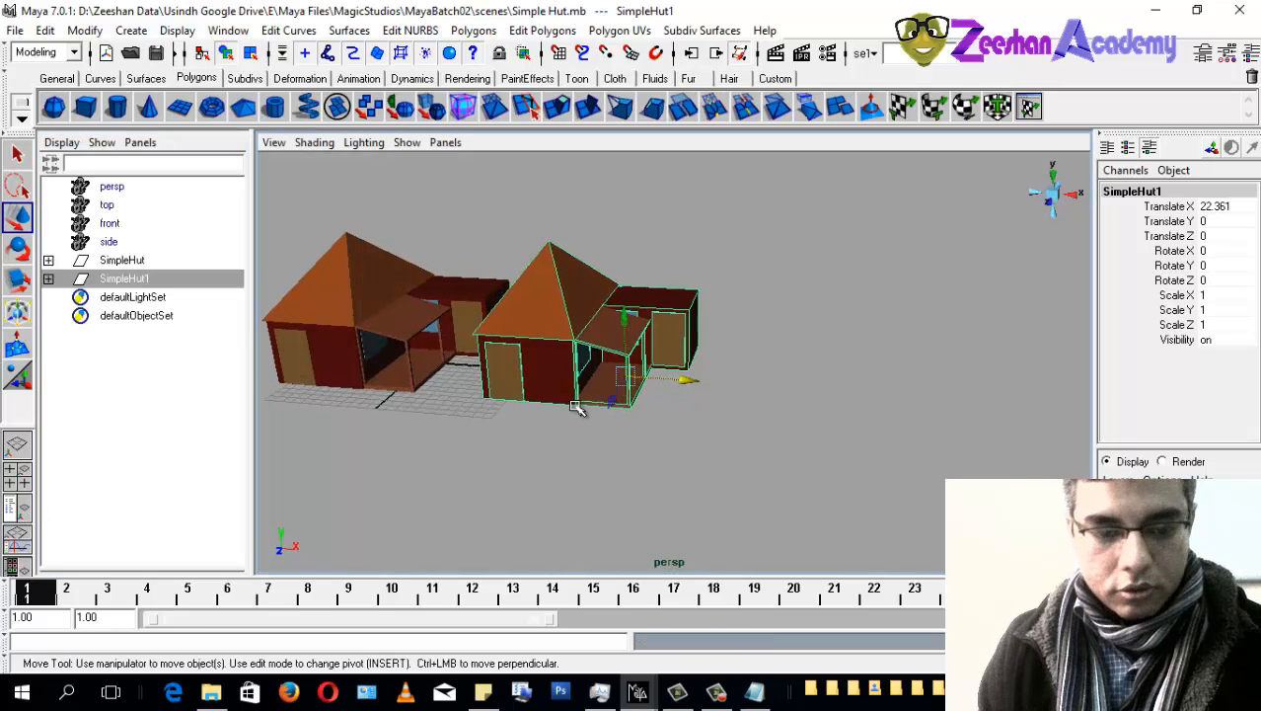
key("ctrl+d")
left_click_drag(696, 377, 794, 385)
left_click_drag(873, 410, 910, 416)
left_click_drag(910, 416, 910, 416)
middle_click_drag(909, 417, 862, 431, "alt")
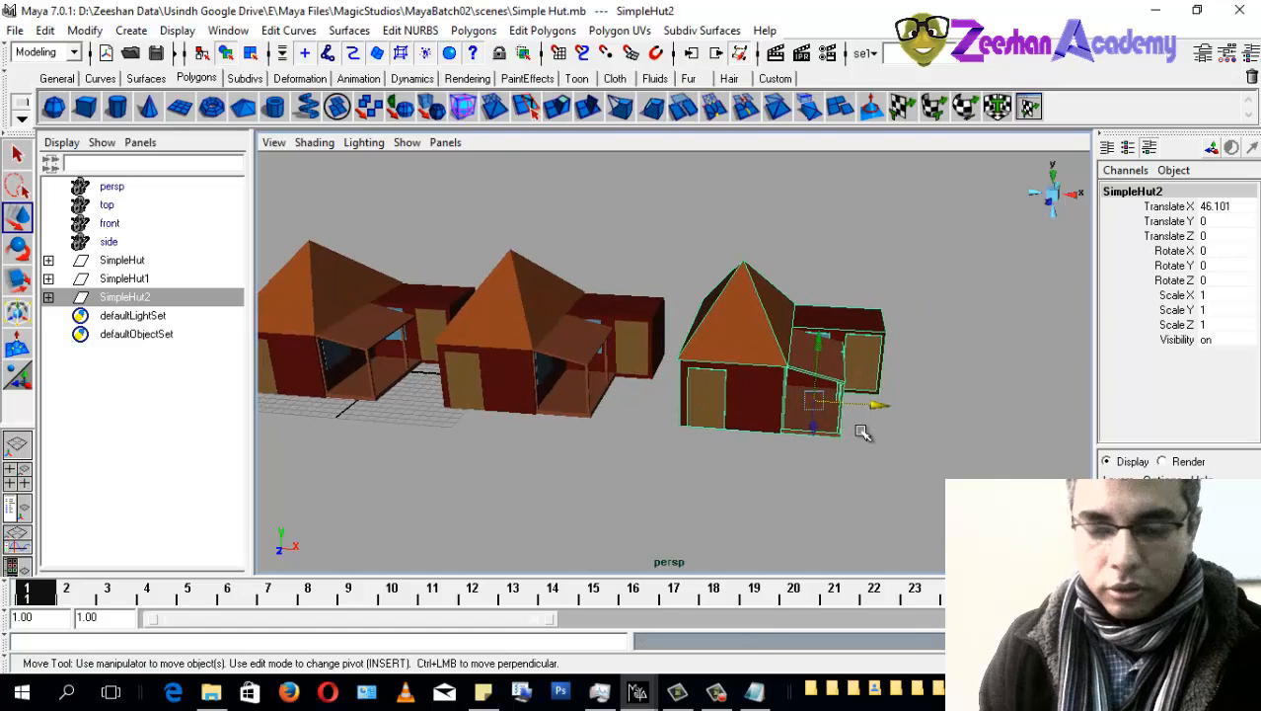
Step: Try to mirror the third hut in the -X direction with Merge With The Original turned off
key("r")
left_click_drag(861, 432, 850, 412, "alt")
left_click(462, 32)
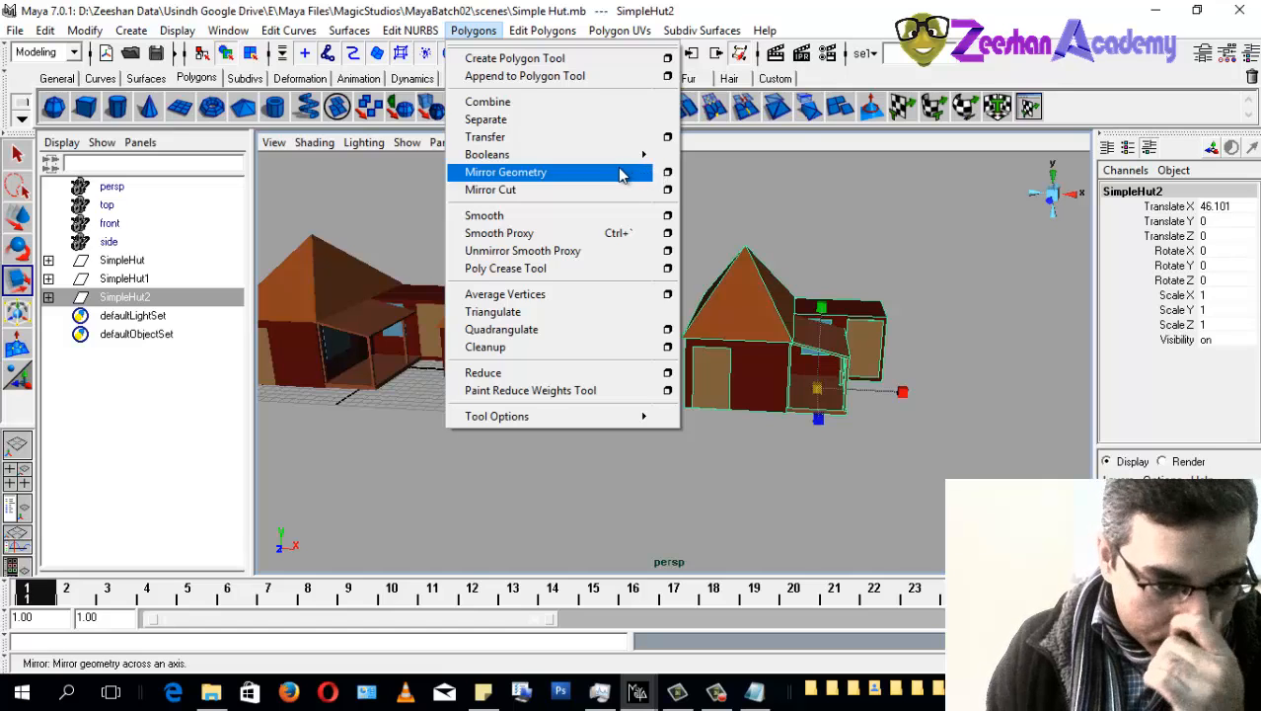
left_click(667, 172)
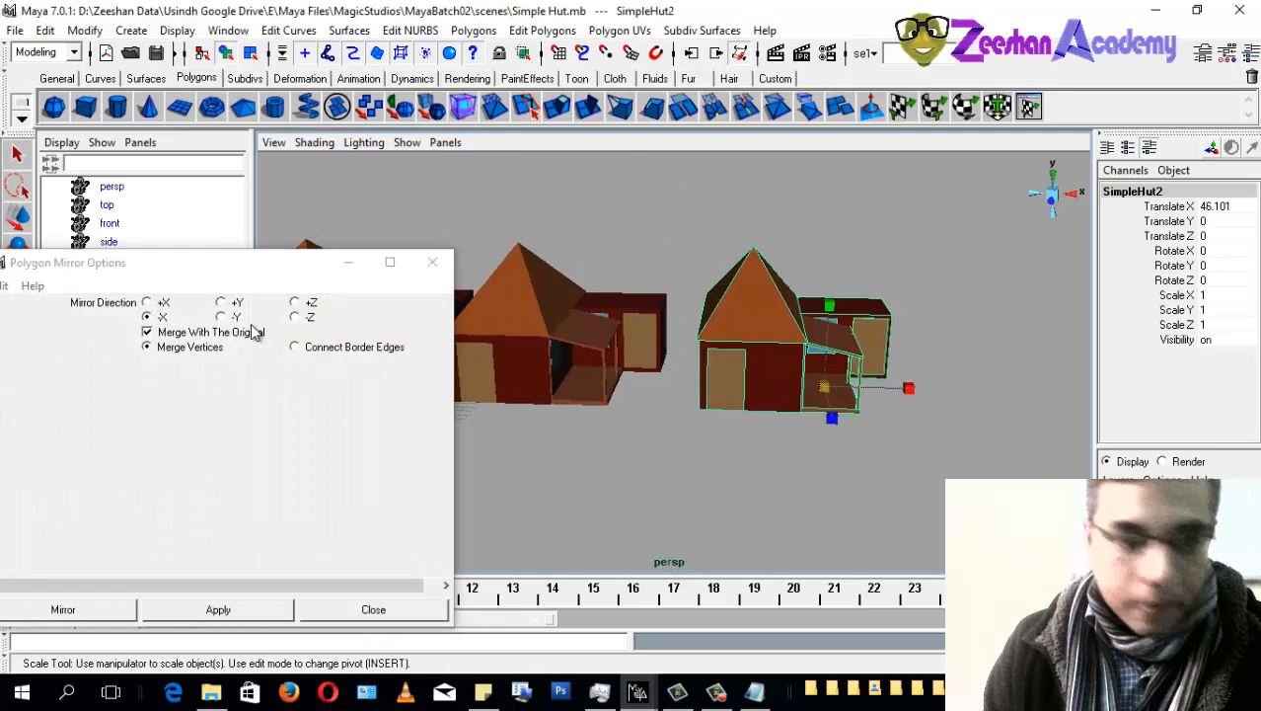
left_click(242, 326)
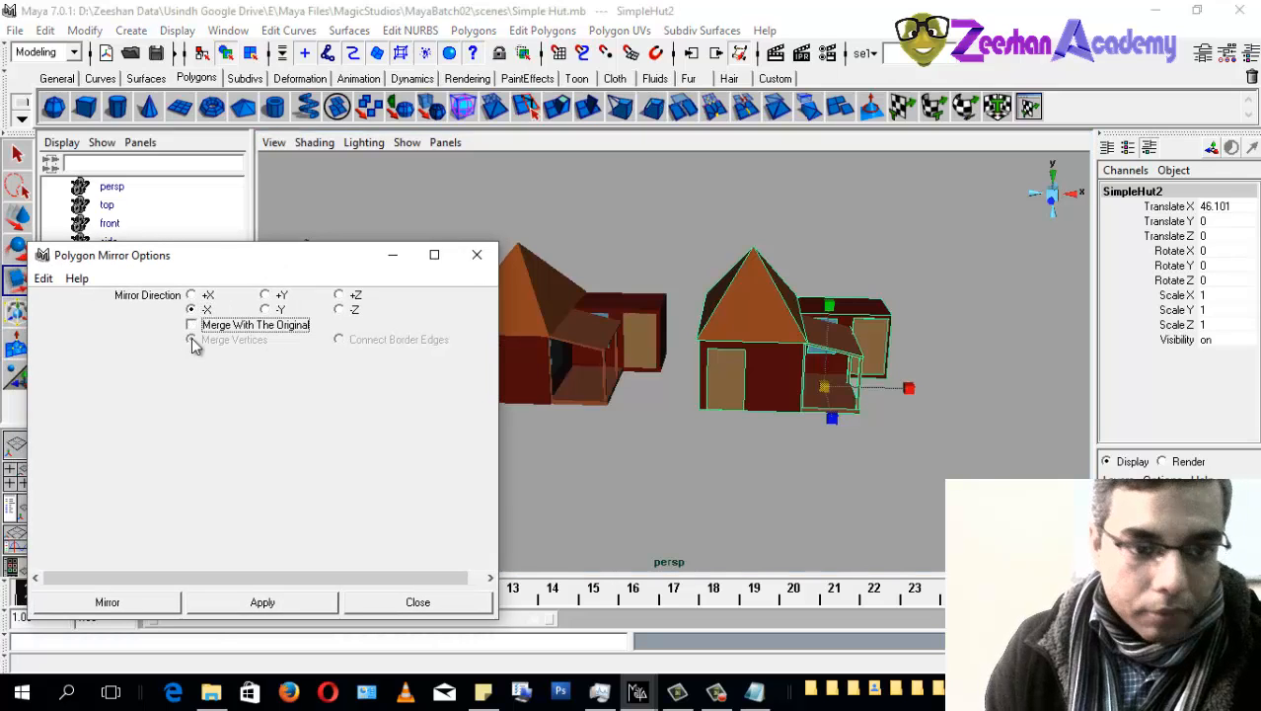
left_click(271, 602)
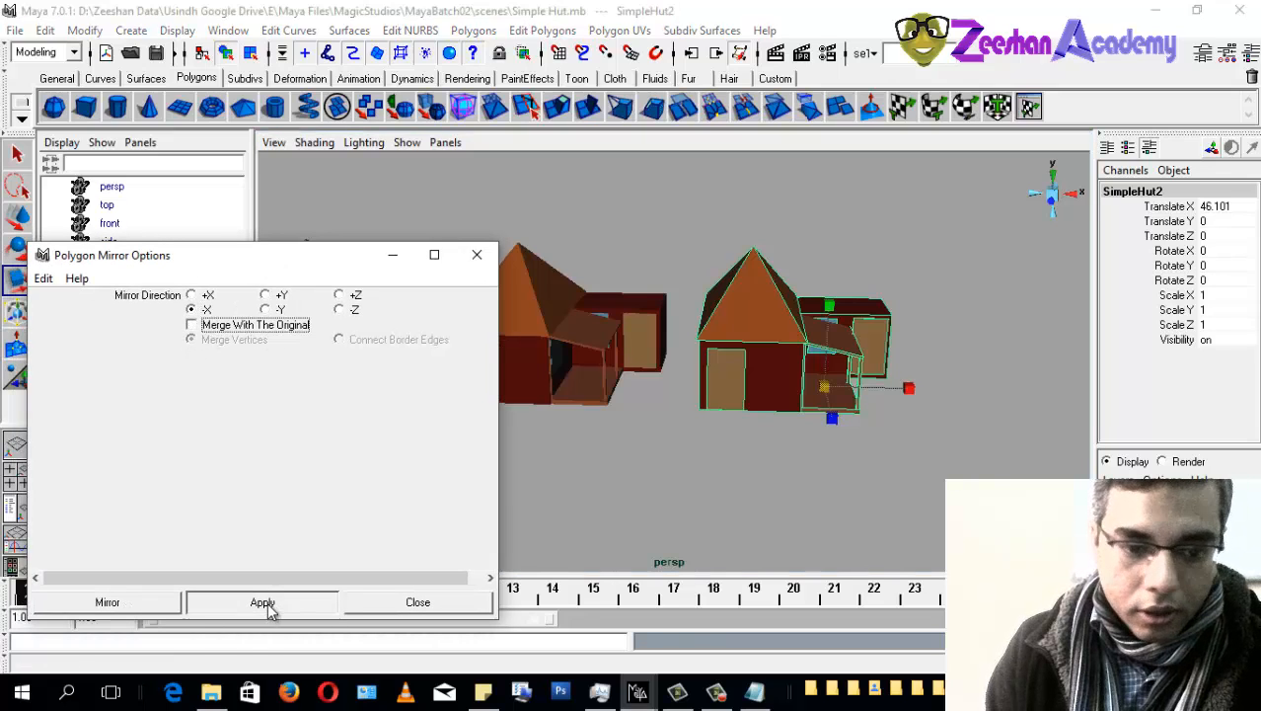
Step: Move the third hut about 8.5 along Z and undo that move
left_click_drag(907, 459, 856, 459, "alt")
key("w")
mouse_move(742, 459)
left_mouse_down()
mouse_move(684, 535)
mouse_move(731, 462)
left_mouse_up()
key("ctrl+z")
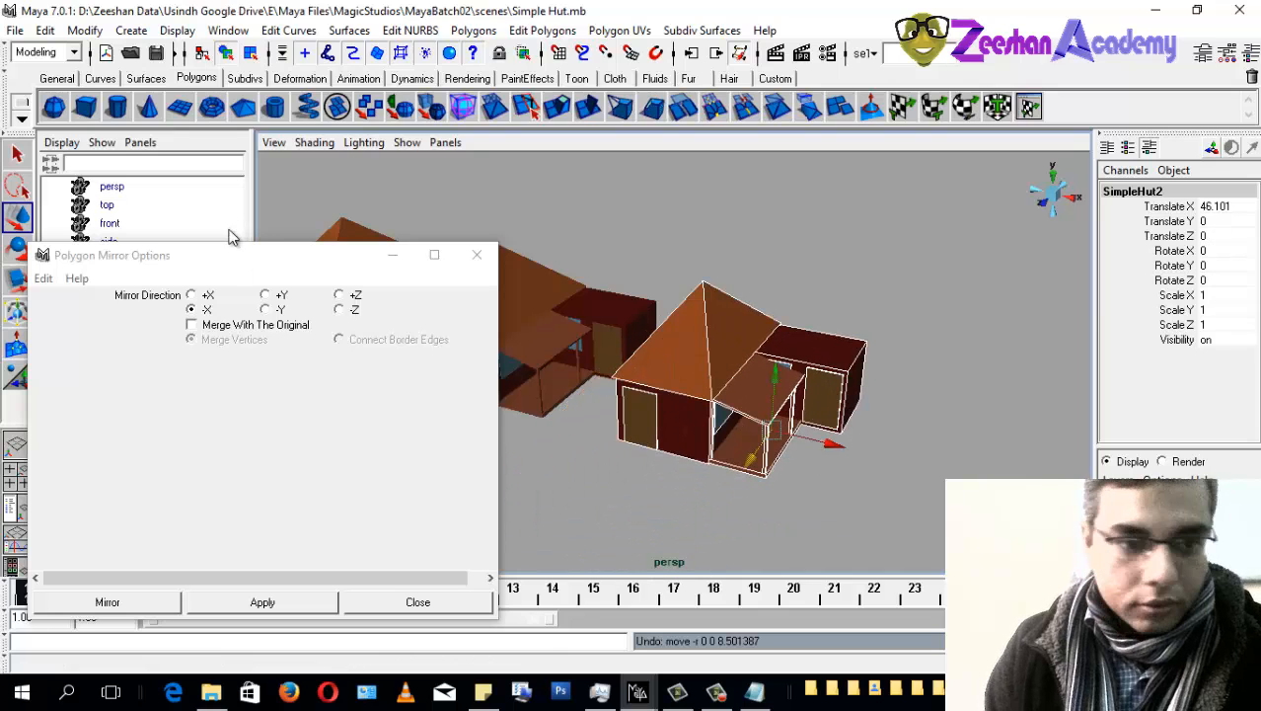
Step: Undo the third hut's placement move along X
left_click_drag(246, 266, 395, 200)
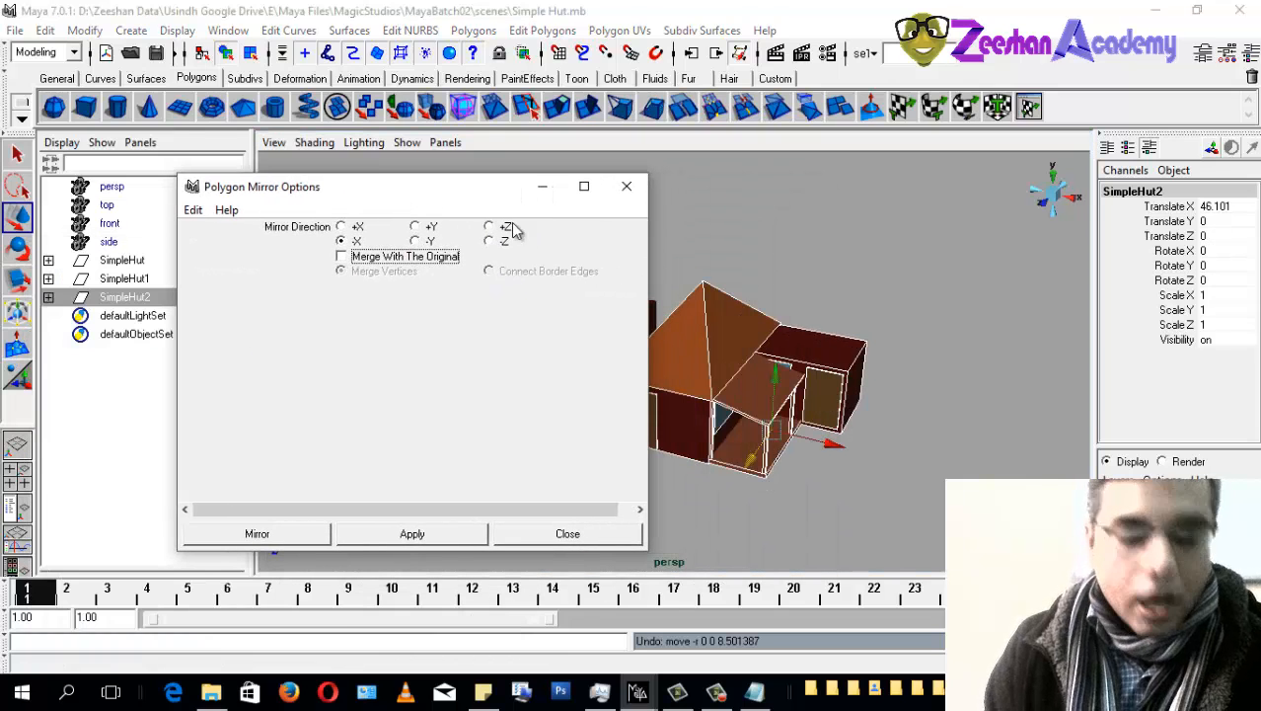
left_click_drag(810, 306, 871, 334, "alt")
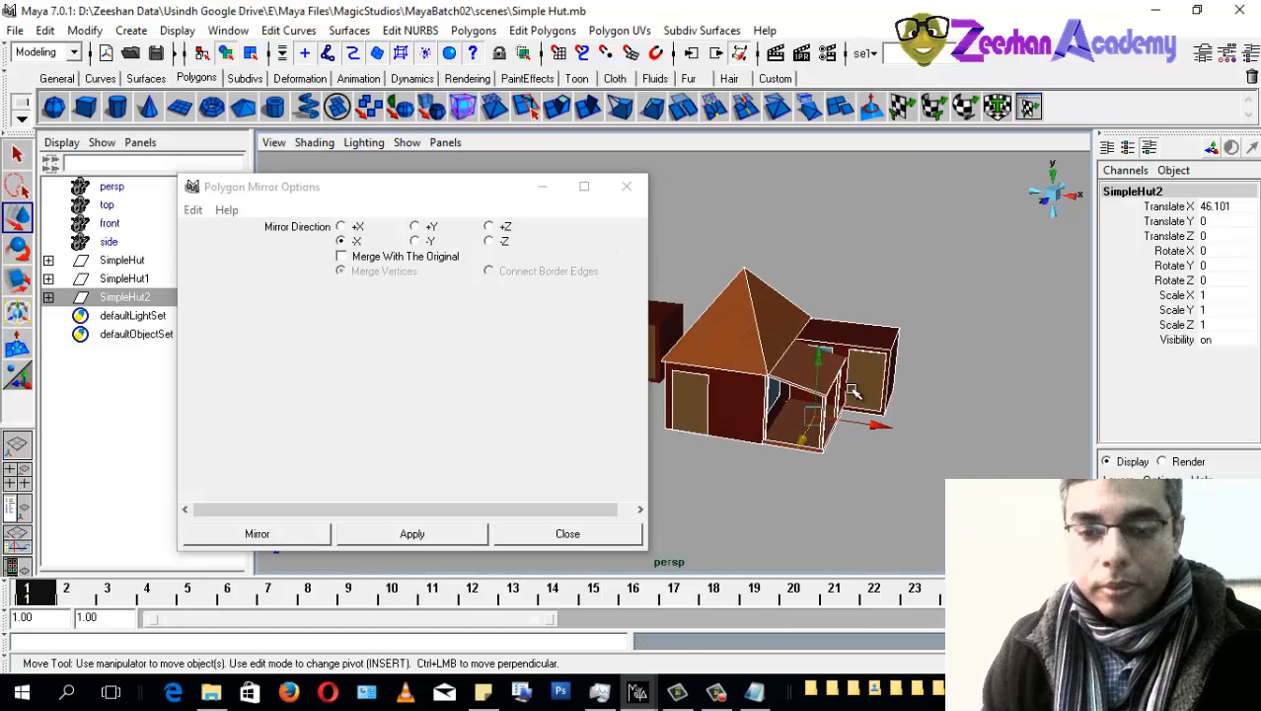
key("ctrl+z")
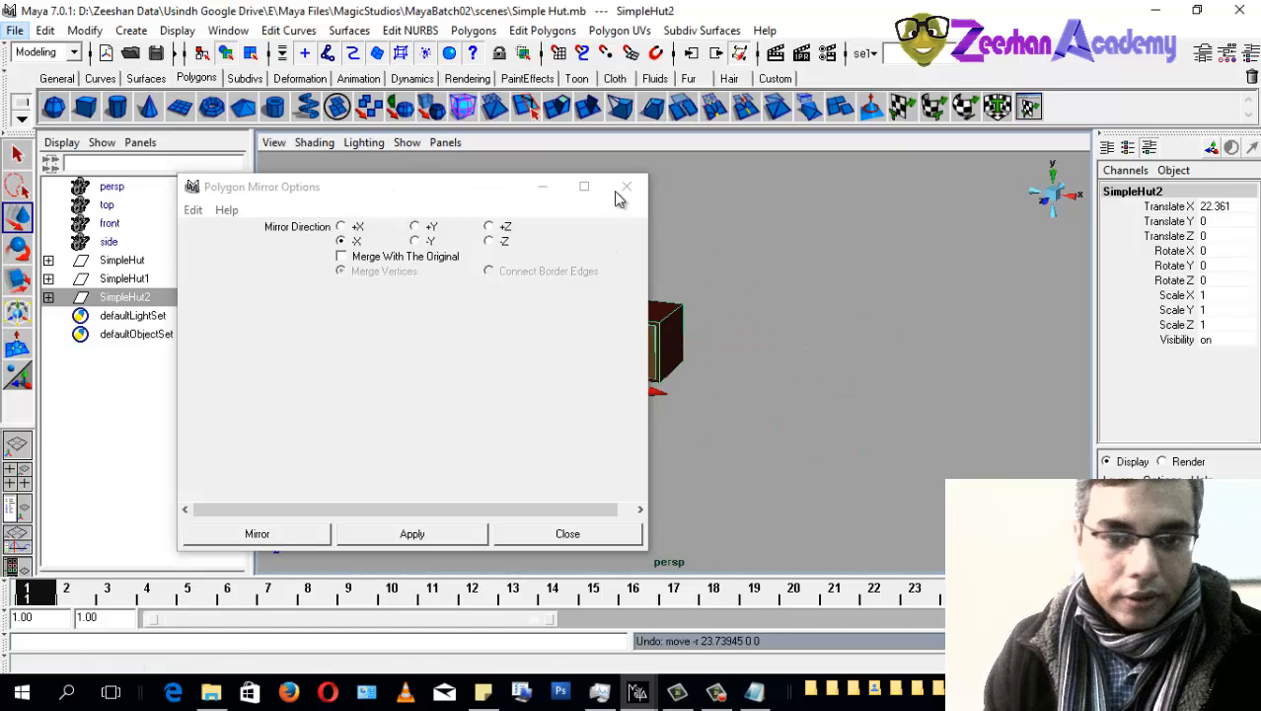
Step: Close the polygon mirror options and move the third hut along X to about 50.45
left_click(626, 187)
left_click_drag(661, 391, 958, 442)
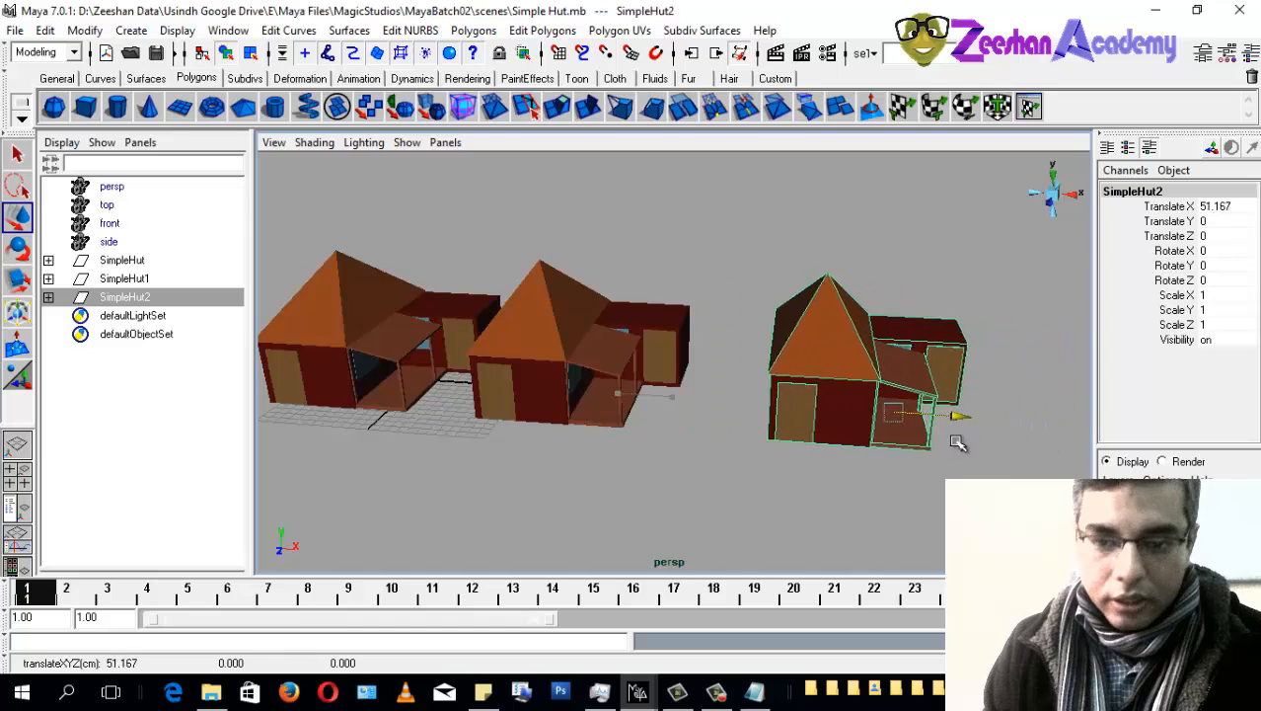
left_click(627, 367)
left_click(130, 298)
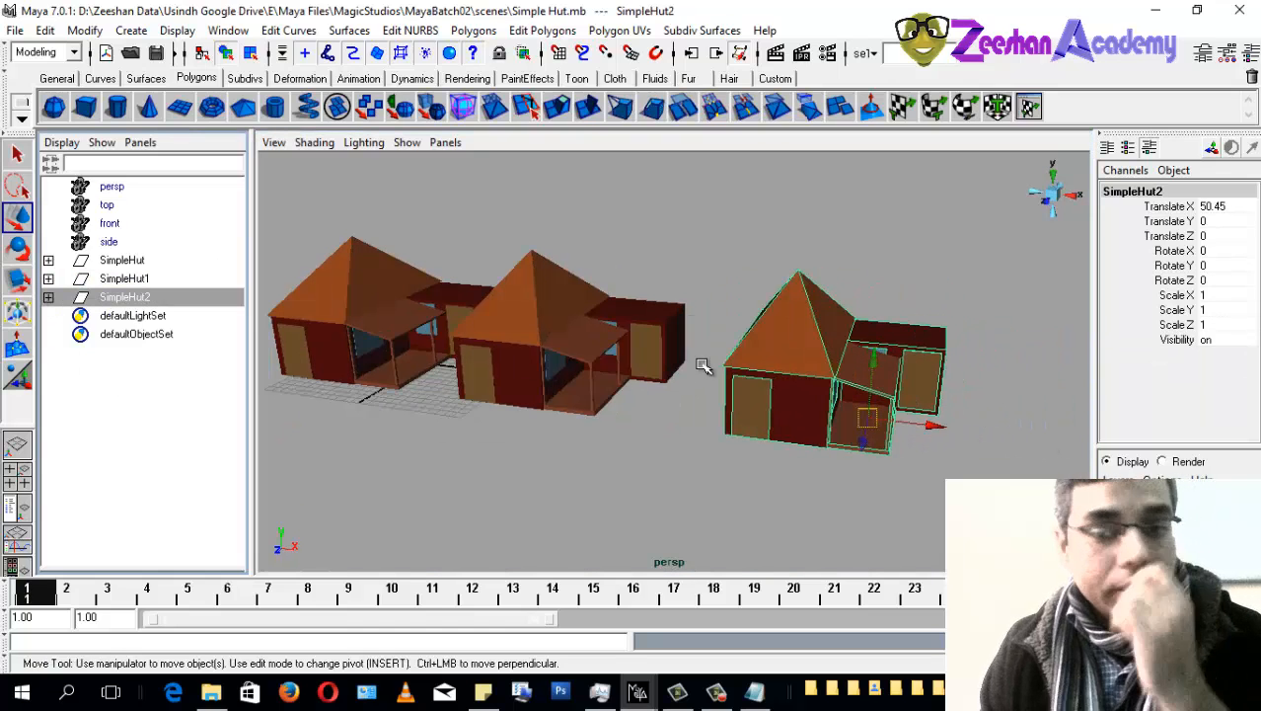
left_click(750, 353)
right_click_drag(782, 405, 927, 397, "alt")
middle_click_drag(927, 396, 642, 341, "alt")
right_click_drag(641, 340, 561, 380, "alt")
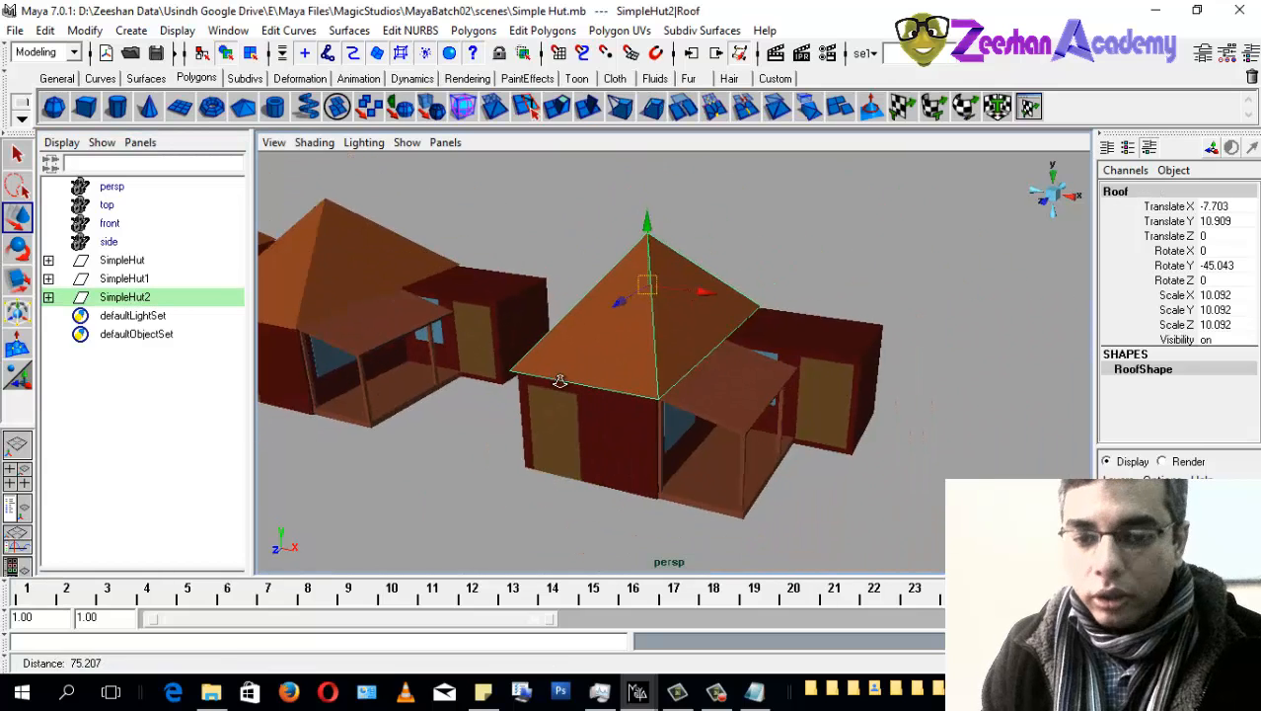
left_click(474, 30)
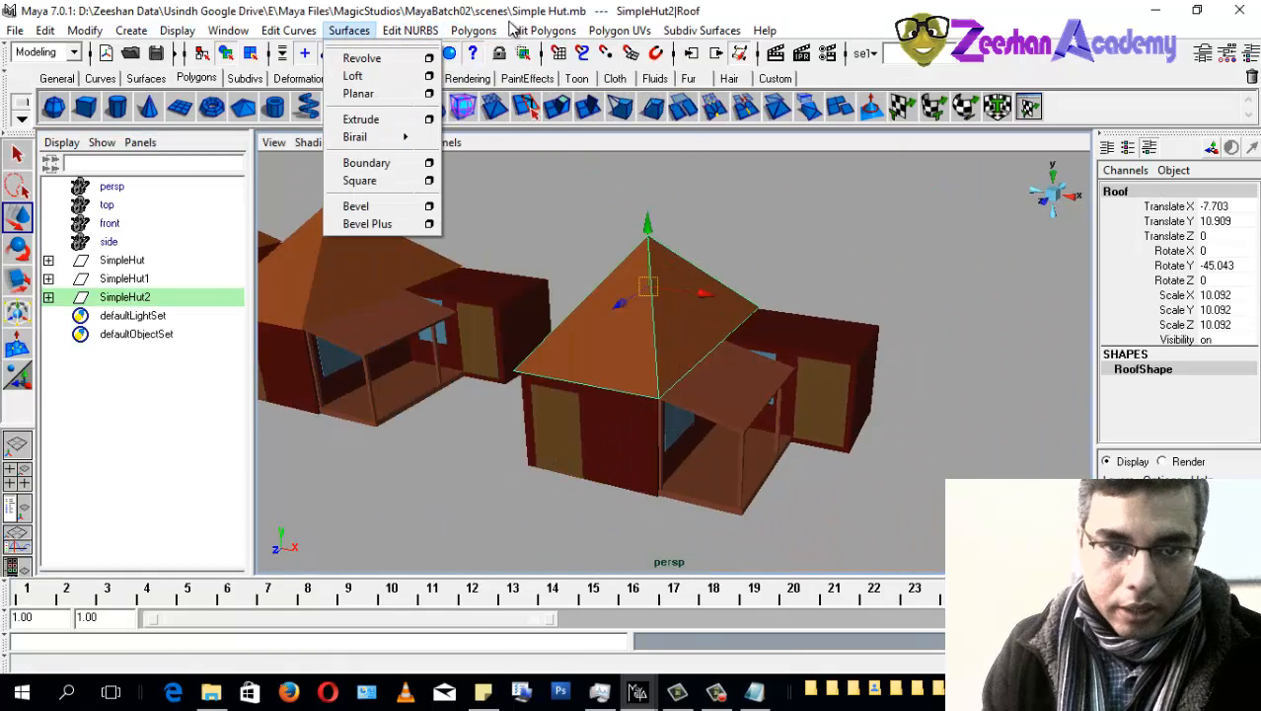
mouse_move(539, 32)
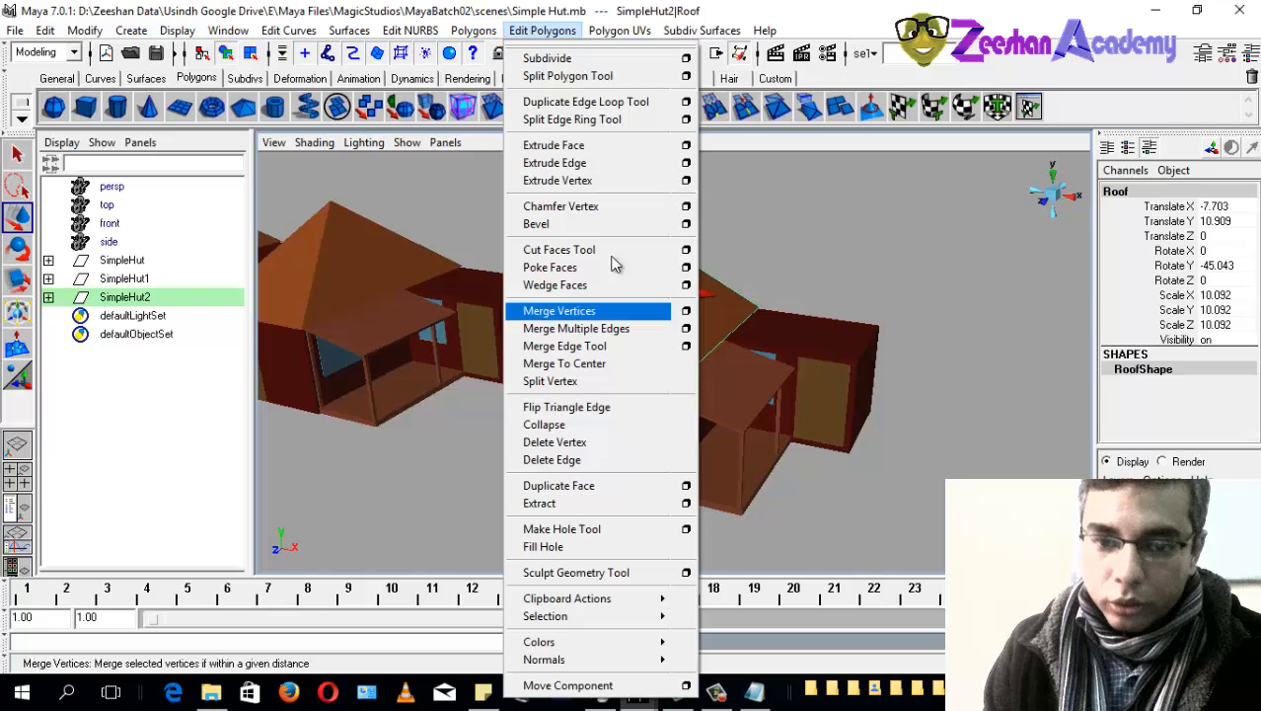
left_click(744, 367)
left_click_drag(735, 372, 762, 364, "alt")
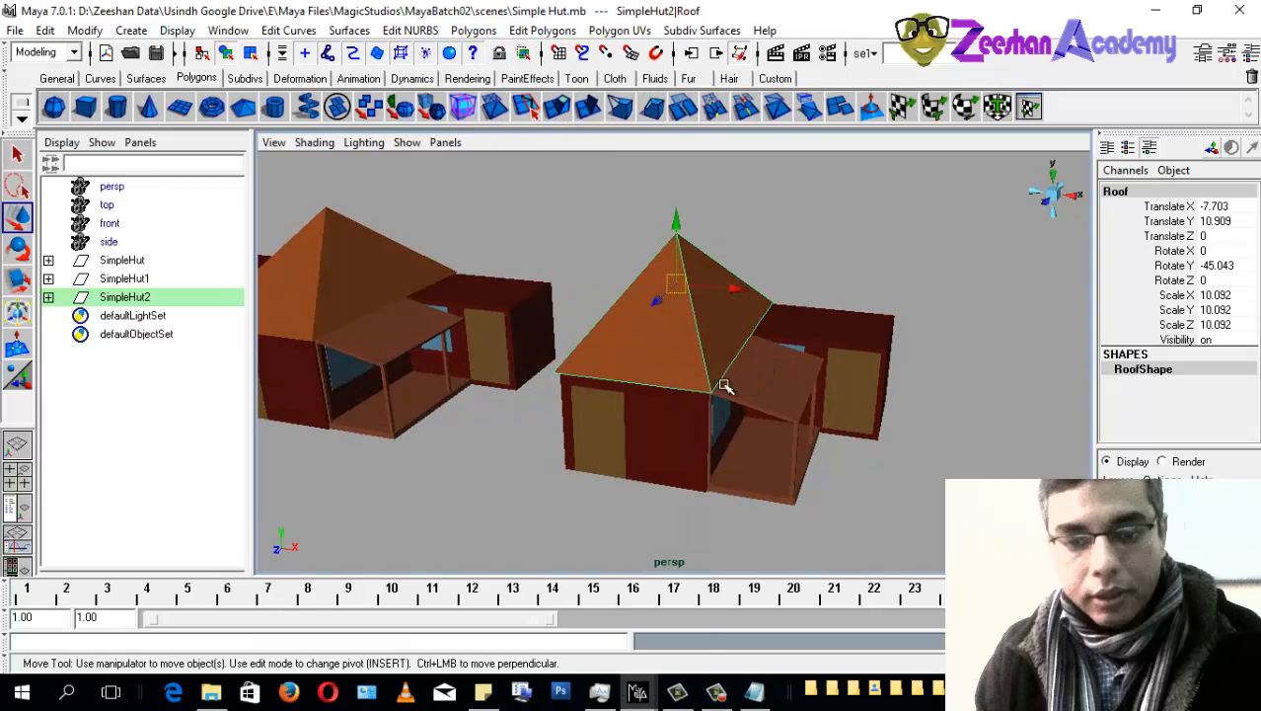
key("Up")
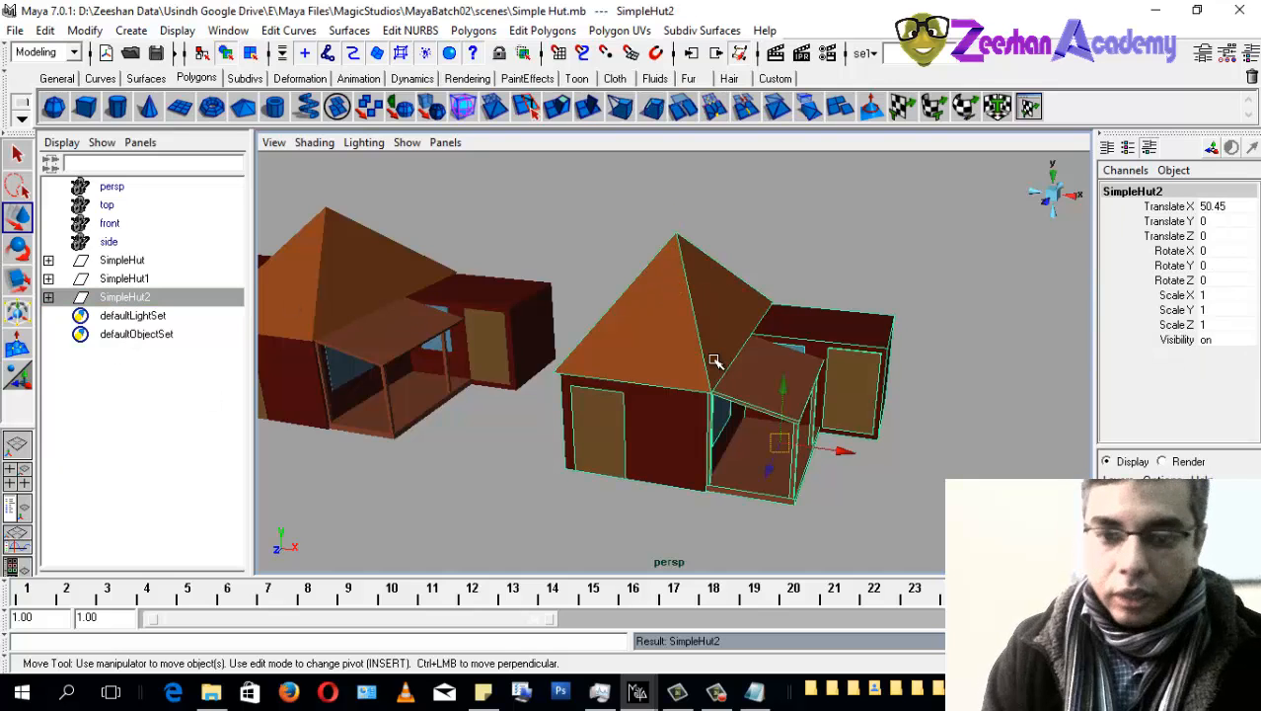
Step: Try scaling the third hut uniformly to about 1.2 and along X to about 2.2, undoing each change
left_click_drag(680, 400, 760, 456, "alt")
key("r")
left_click(1193, 296)
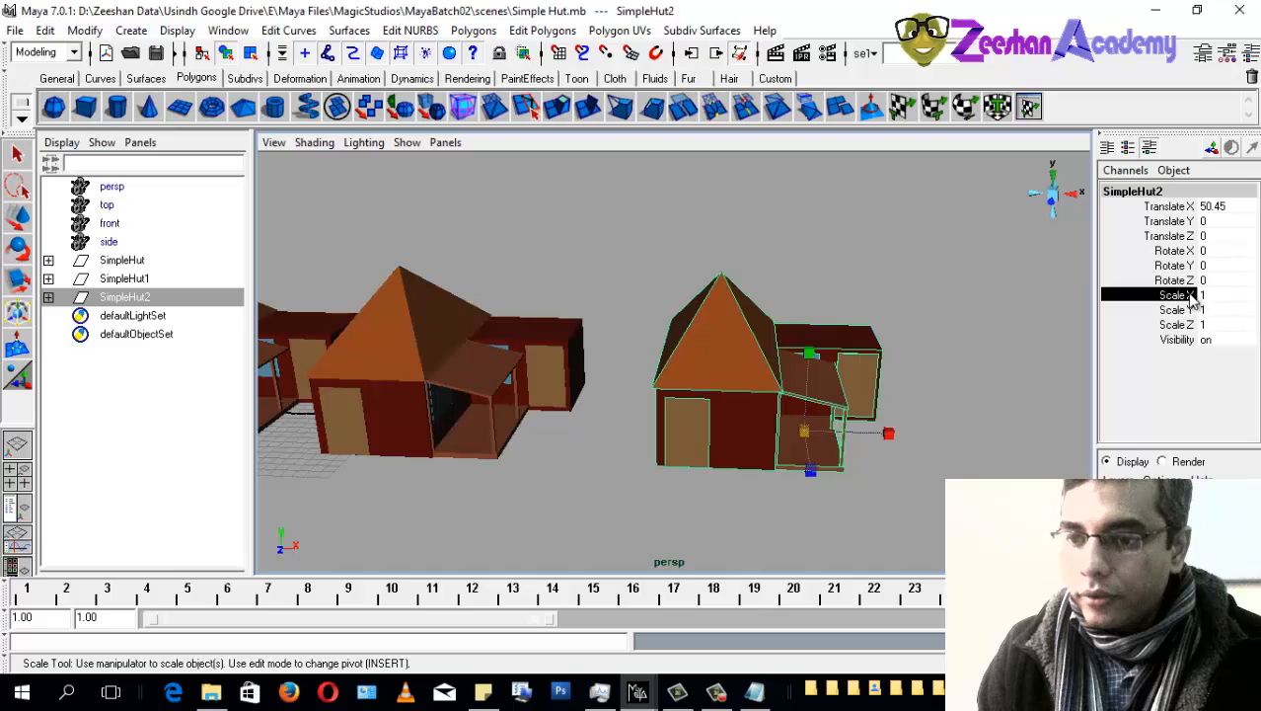
left_click_drag(806, 435, 882, 435)
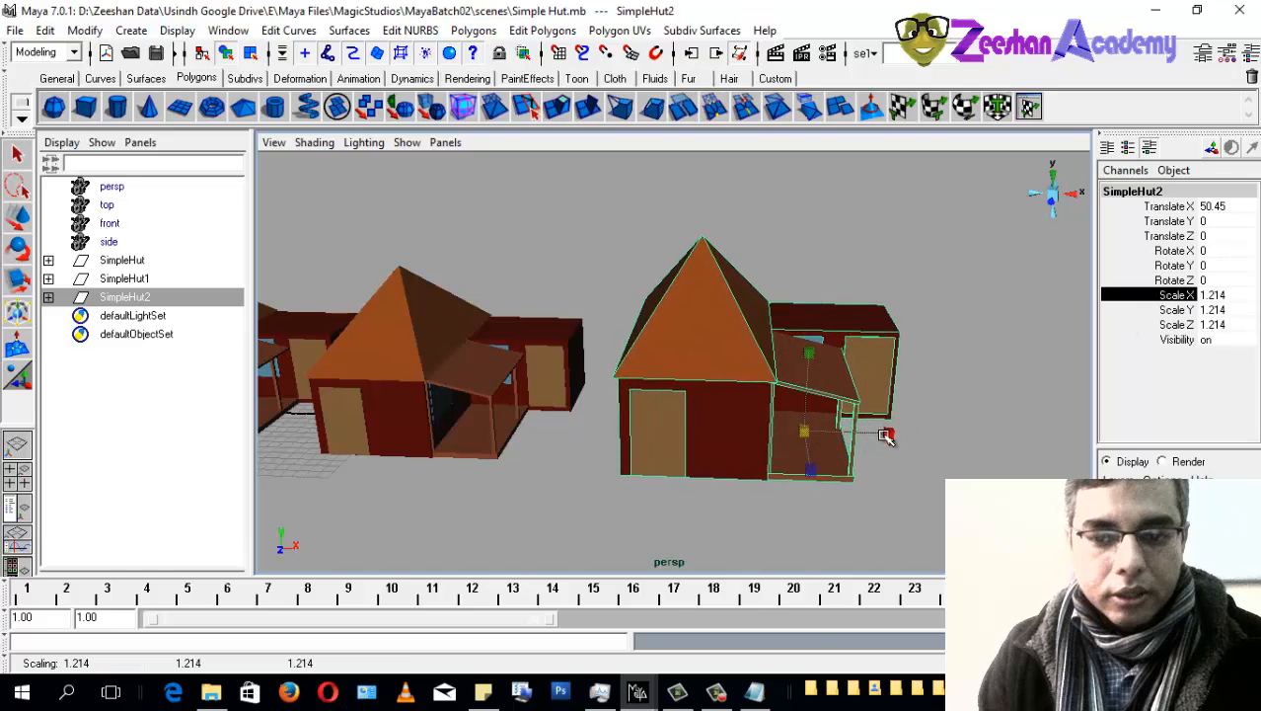
key("shift+z")
left_click_drag(810, 409, 775, 432, "alt")
key("ctrl+z")
left_click_drag(876, 437, 982, 452)
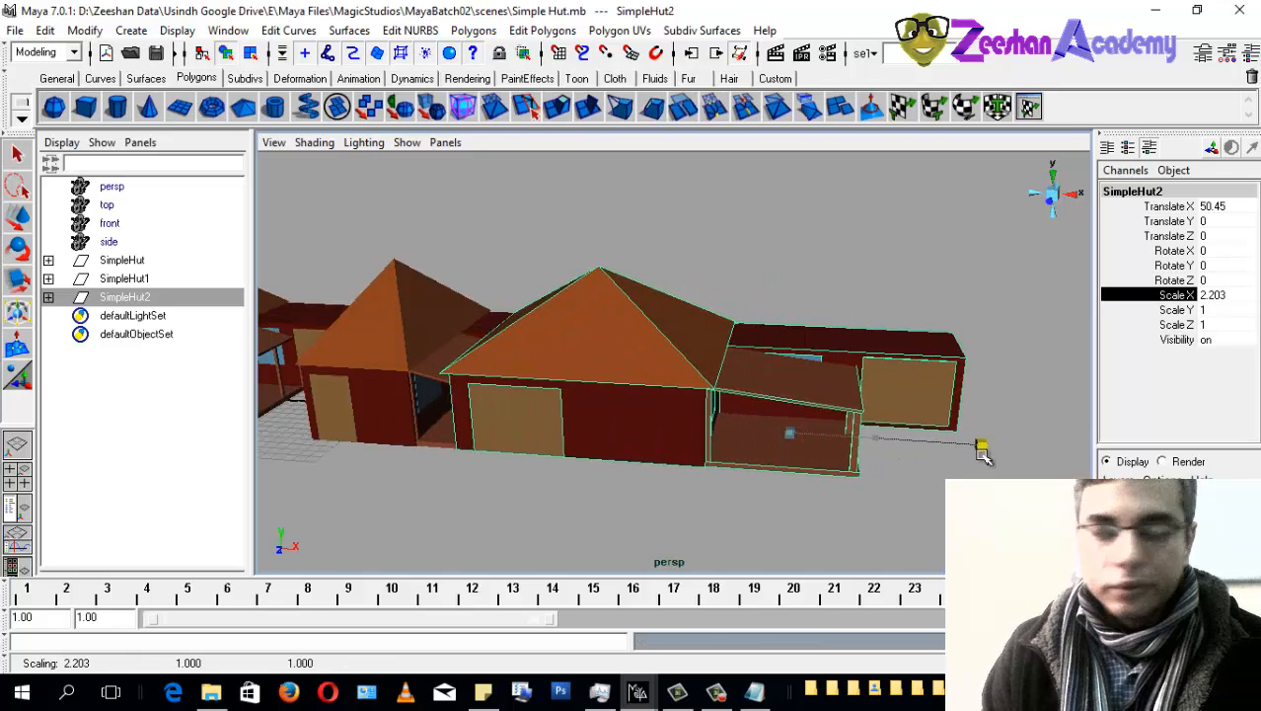
key("ctrl+z")
Step: Maximize the perspective view and flip the third hut by scaling it freehand along X to about -1.01
right_click_drag(880, 449, 852, 423, "alt")
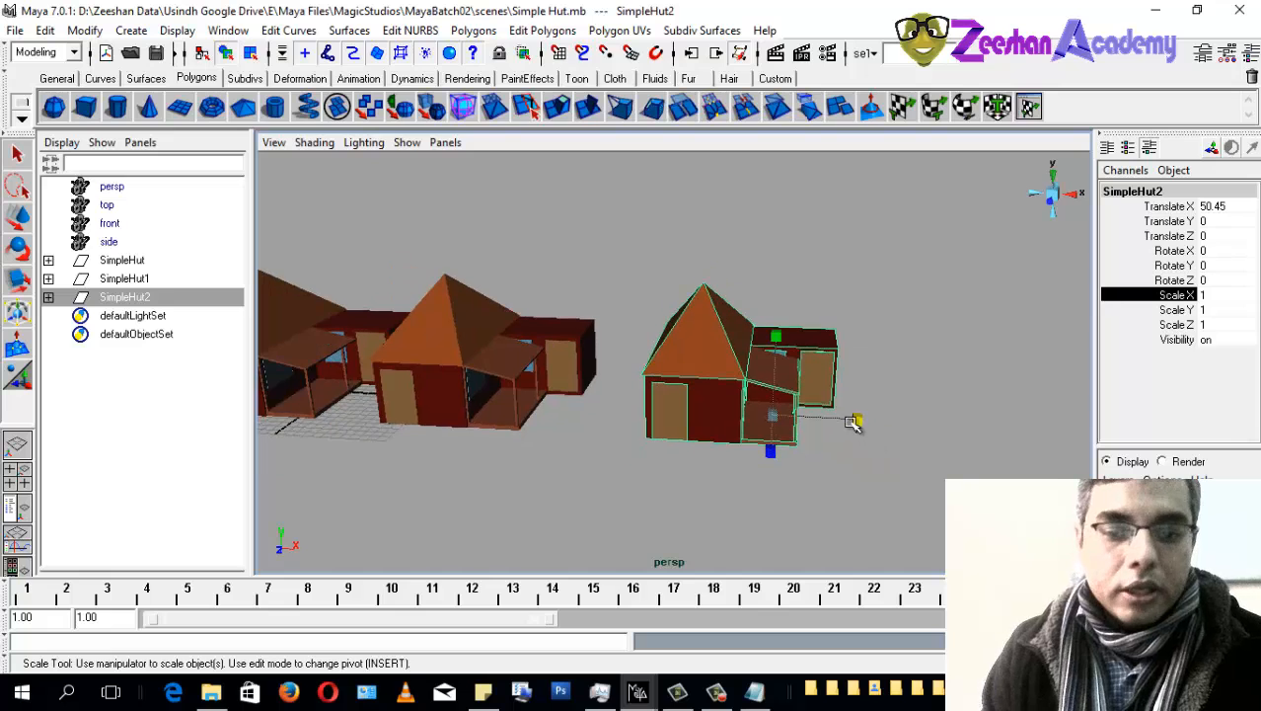
left_click_drag(710, 415, 729, 417, "alt")
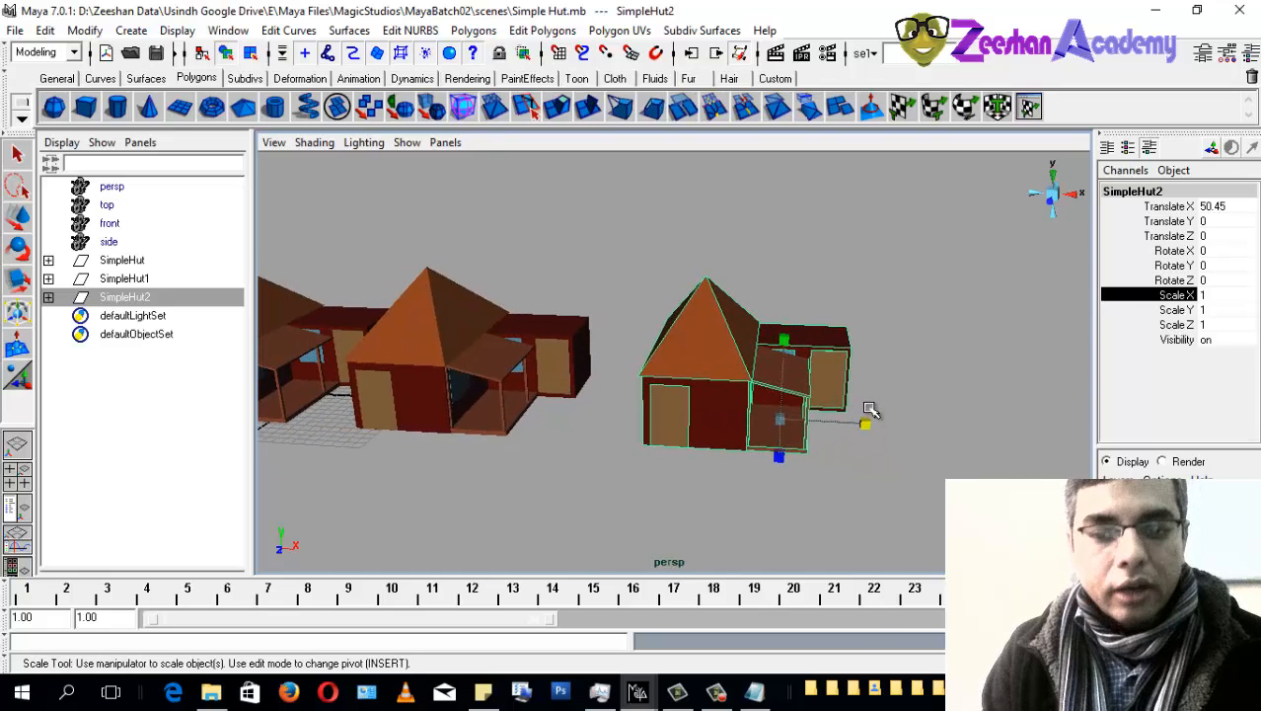
key("space")
right_click_drag(837, 414, 741, 403, "alt")
middle_click_drag(740, 403, 755, 428, "alt")
right_click_drag(755, 431, 810, 481, "alt")
left_click_drag(844, 480, 763, 473)
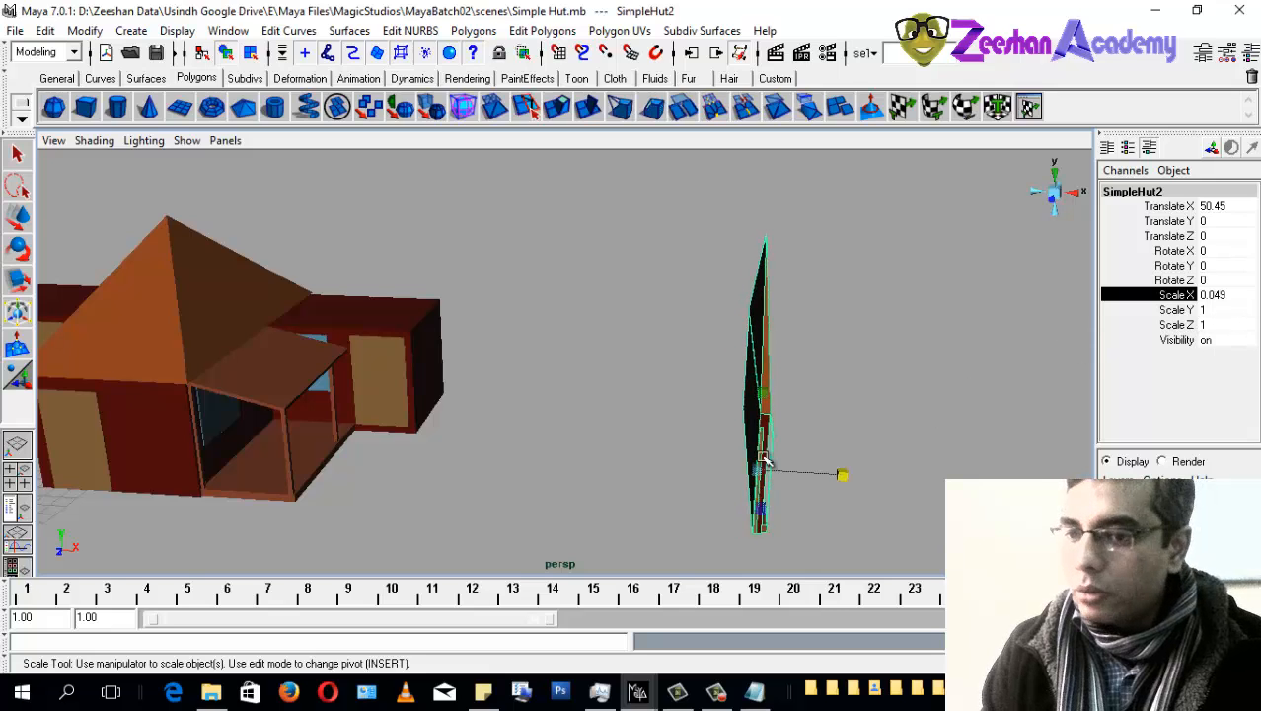
left_click_drag(844, 475, 147, 361)
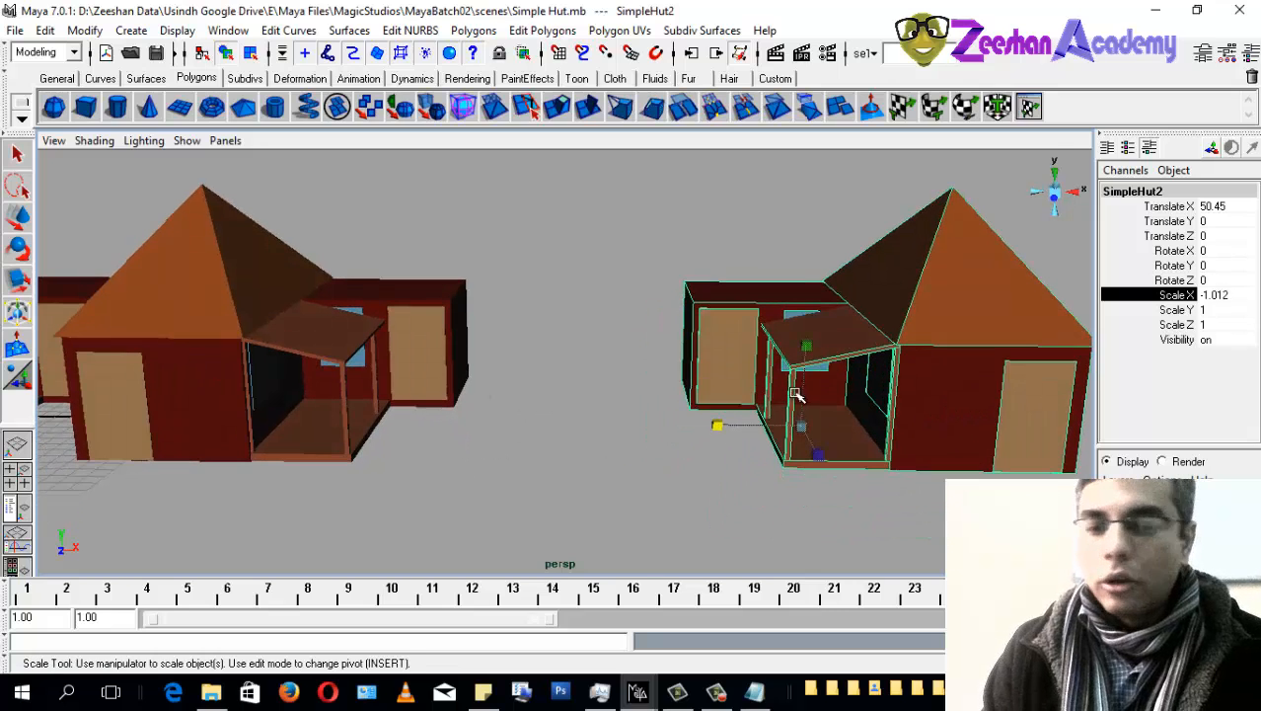
Step: Reset the third hut's Scale X to 1 and mirror the hut exactly by setting Scale X to -1
left_click(1215, 294)
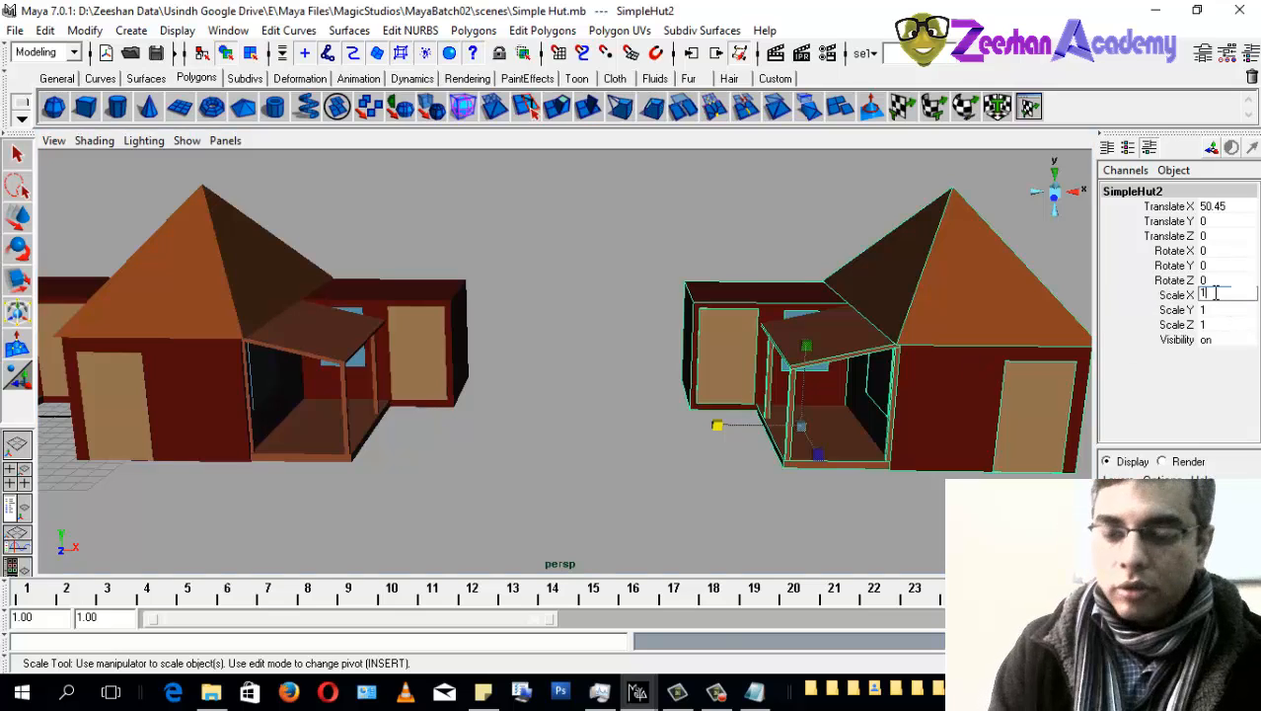
type("1")
key("Return")
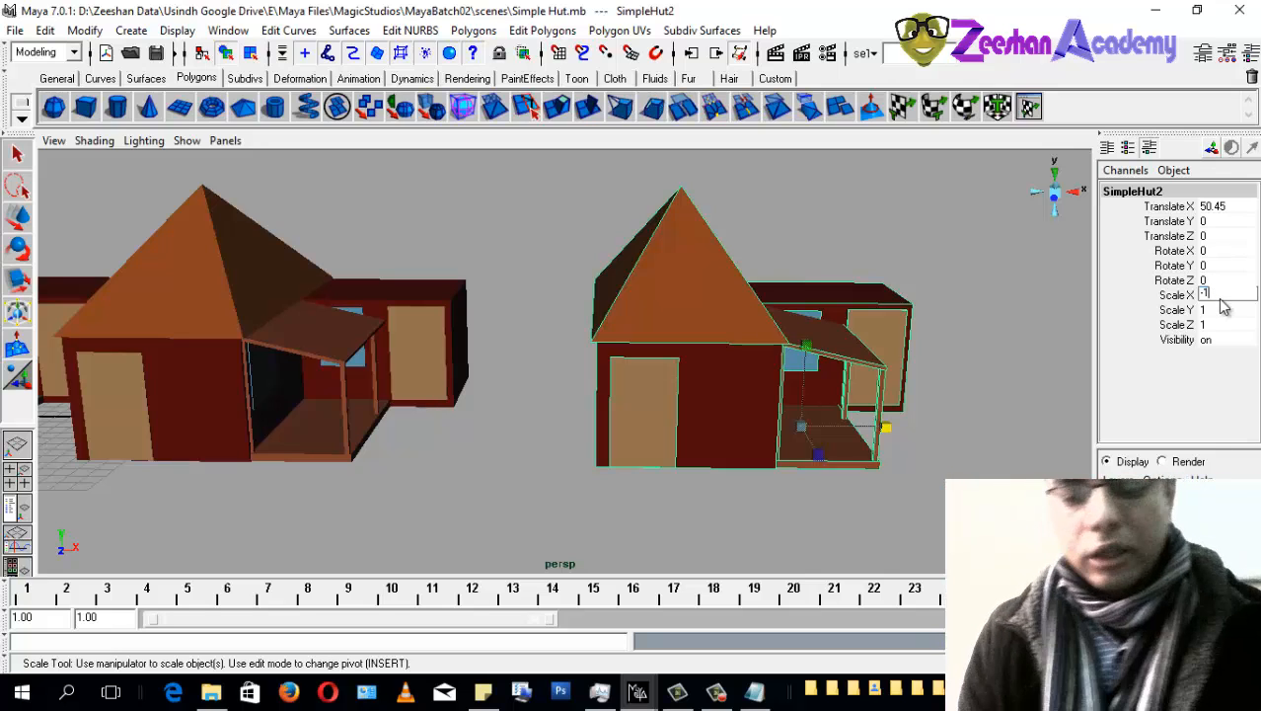
key("Return")
Step: Move the mirrored third hut along X to about 40.6, closer to the second hut
middle_click_drag(863, 361, 647, 332, "alt")
scroll(617, 355, "down", 5)
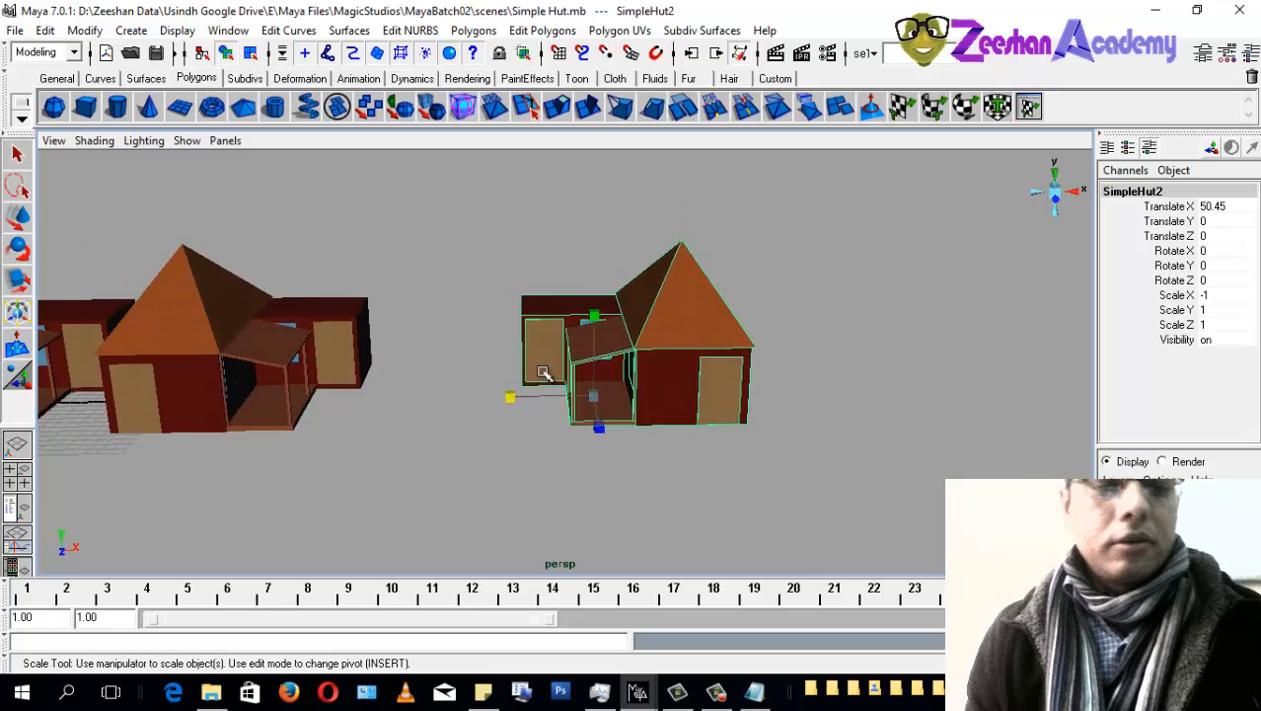
key("w")
left_click_drag(657, 395, 544, 413)
middle_click_drag(545, 414, 663, 404, "alt")
scroll(434, 474, "up", 3)
left_click_drag(476, 479, 460, 473, "alt")
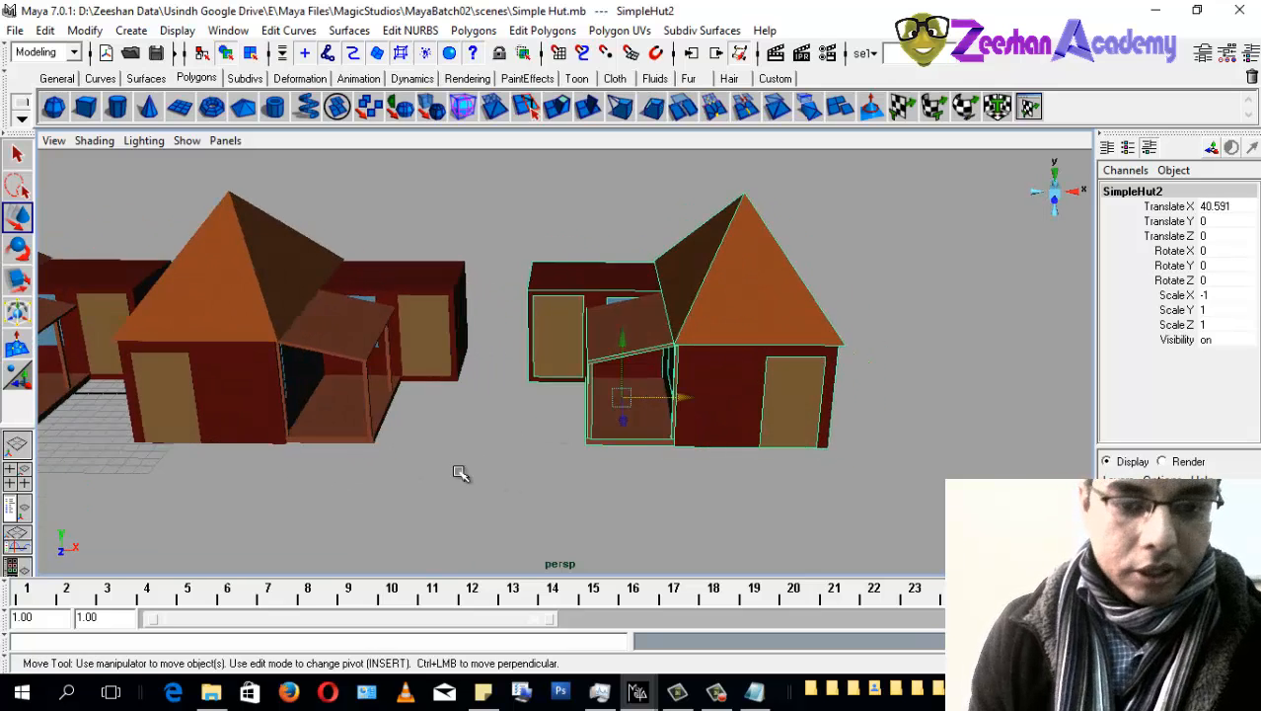
Step: Create a polygon plane for the ground and scale it uniformly to about 49.9
key("a")
left_click(180, 106)
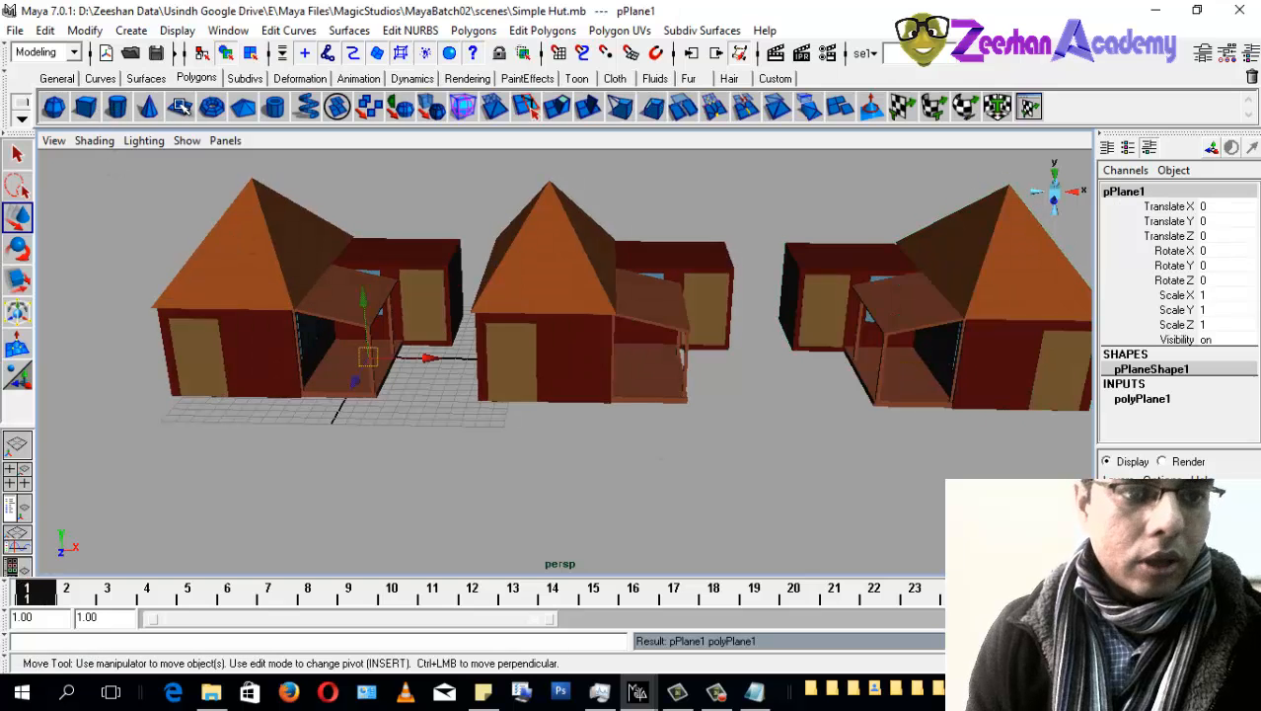
key("r")
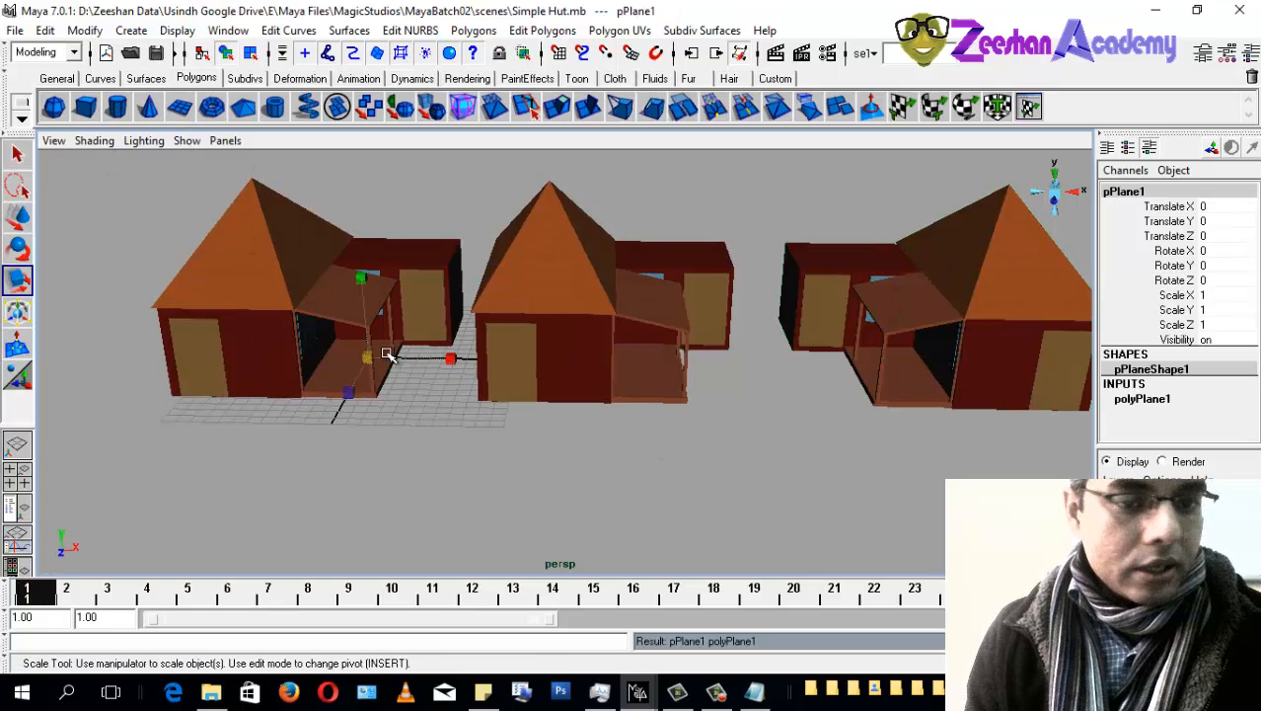
left_click_drag(367, 357, 796, 428)
Step: Move the ground plane along X to about 16.7 and stretch its Scale X to about 86 under all three huts
key("w")
key("a")
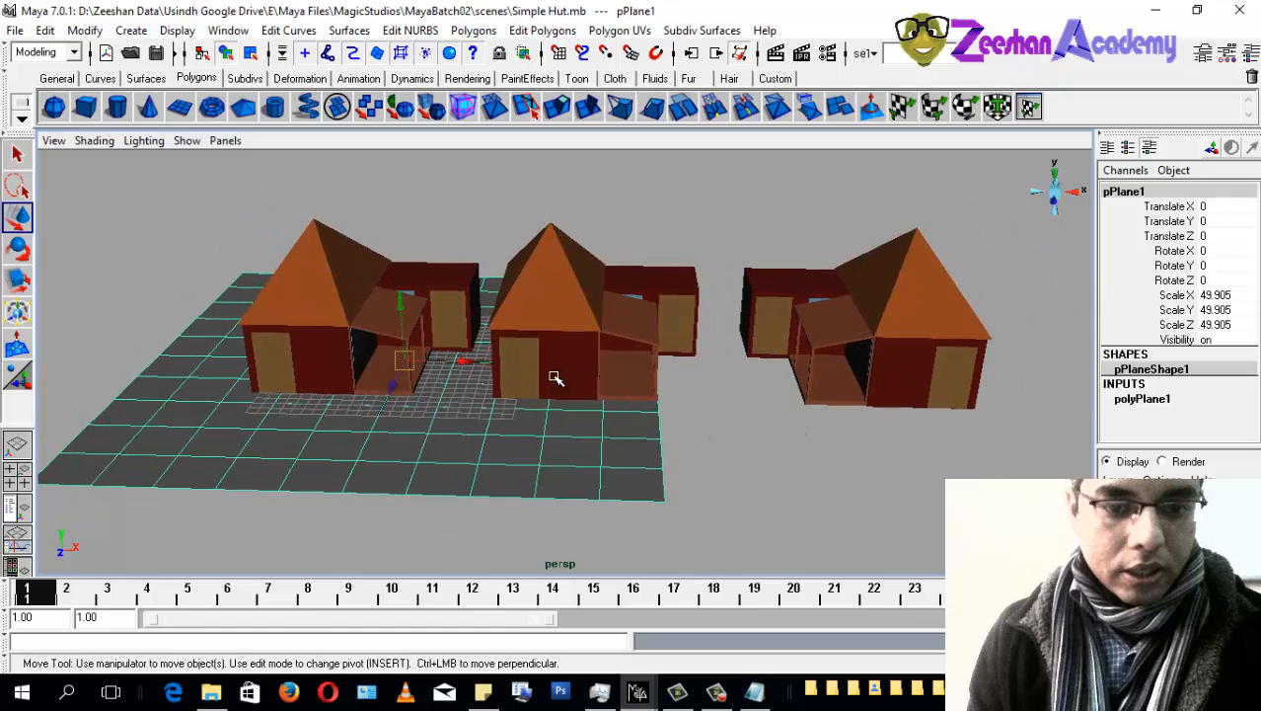
left_click_drag(470, 363, 566, 414)
key("r")
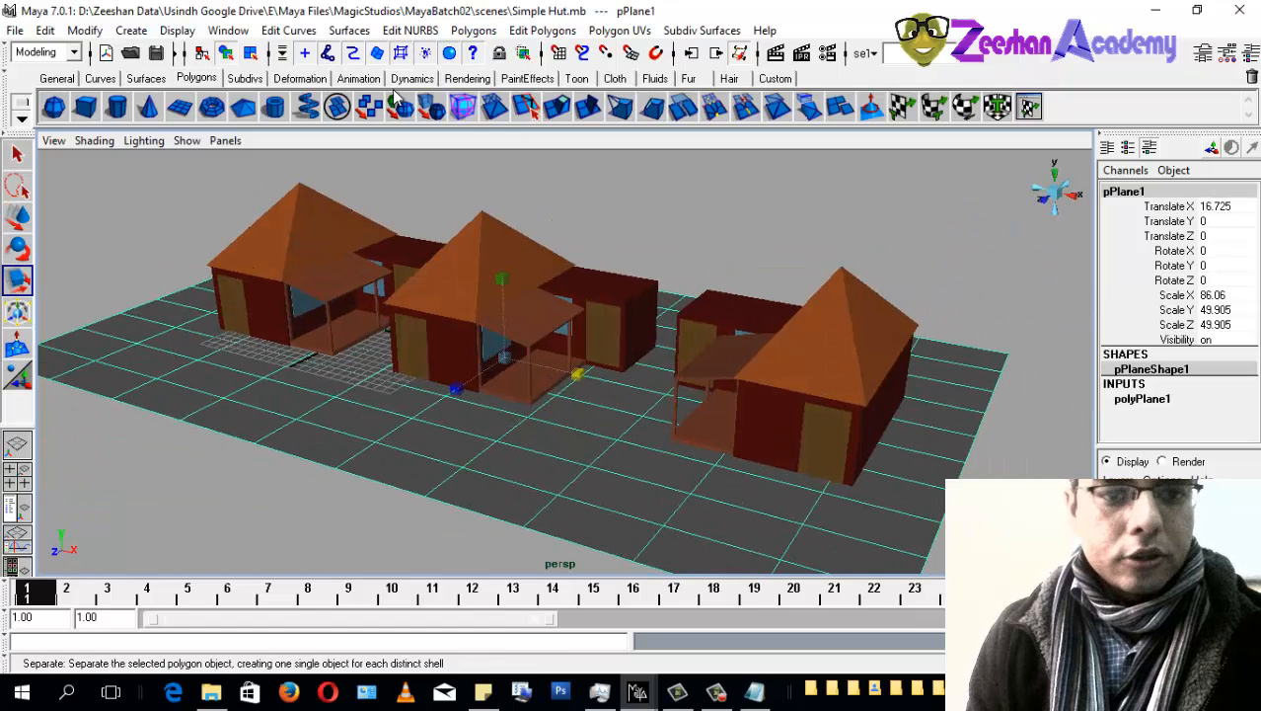
Step: Assign a new Lambert material to the ground plane and color it green with hue 134.75, saturation 0.8 and value 0.583
left_click(467, 78)
left_click(368, 106)
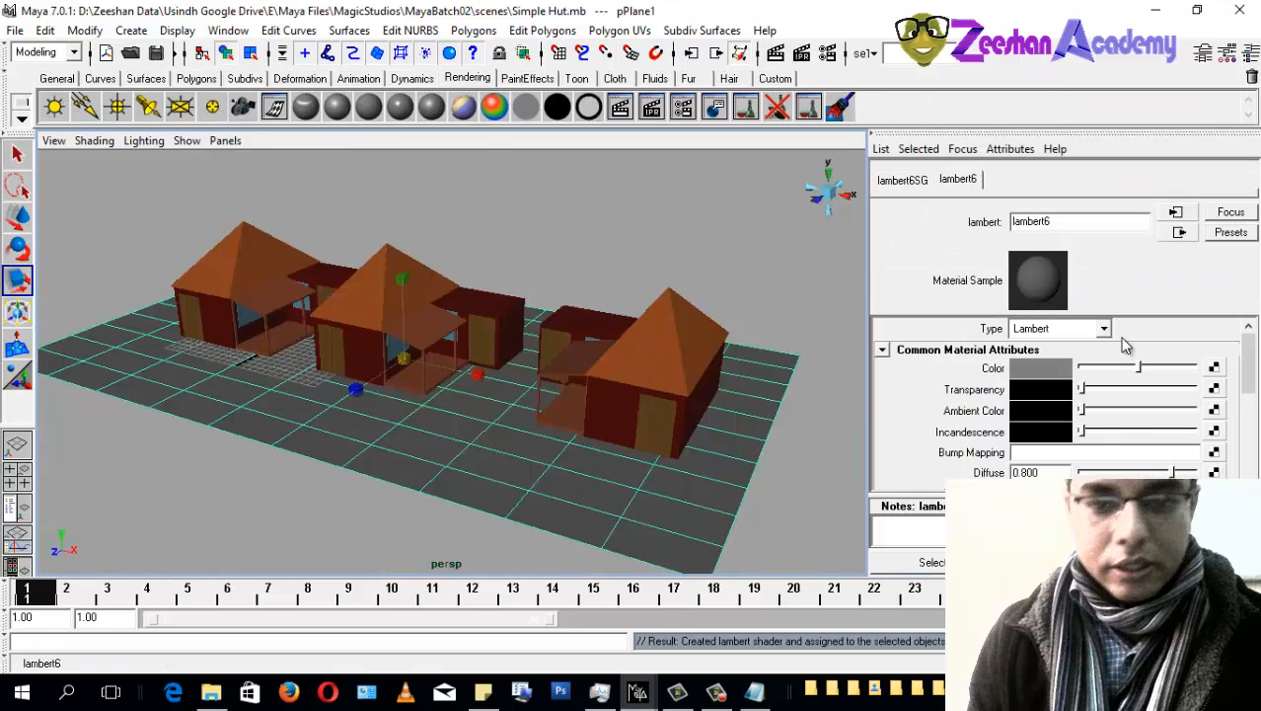
left_click(1041, 368)
left_click(325, 253)
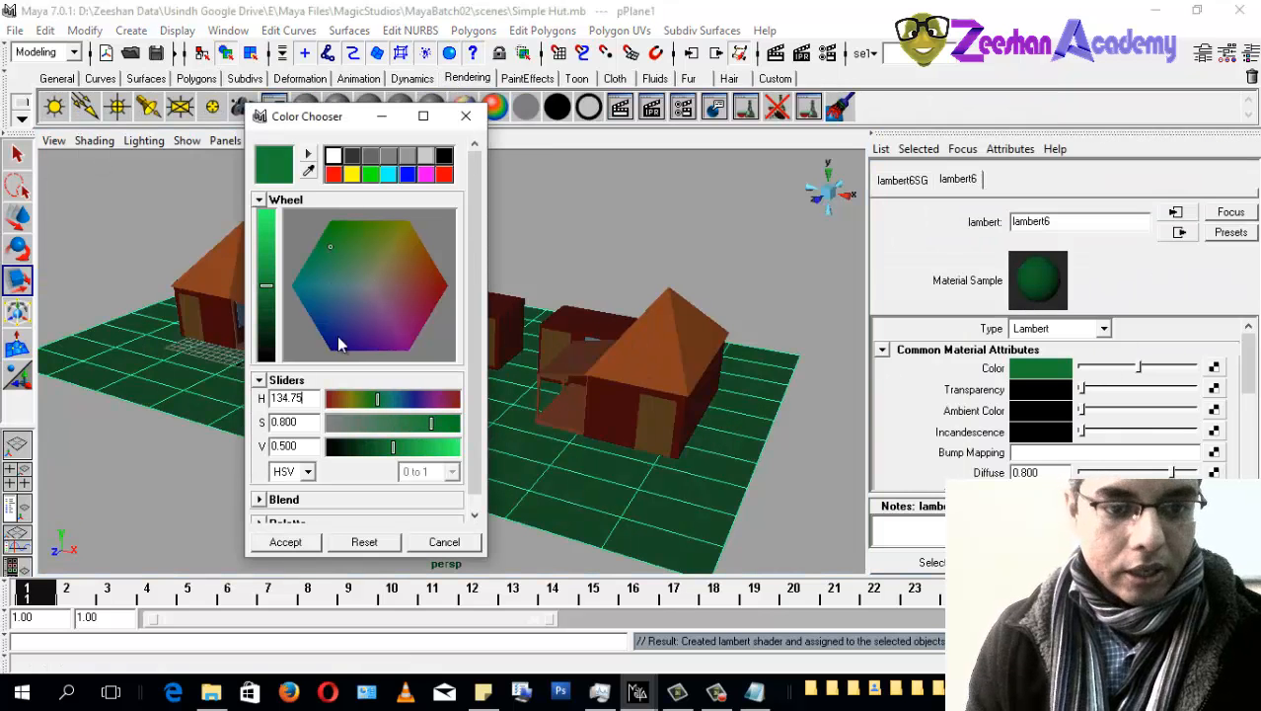
left_click_drag(390, 451, 408, 451)
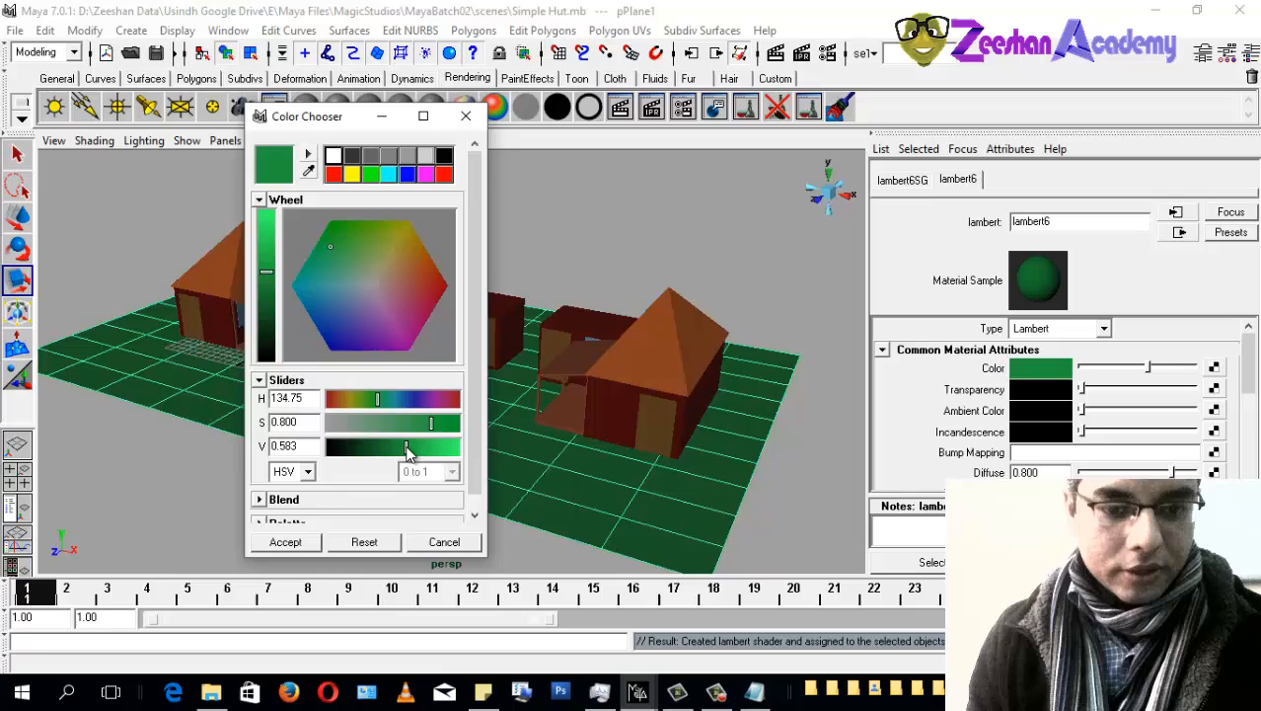
left_click(302, 546)
Step: Paint a tree on the ground in front of the second hut with the treeSimple Paint Effects brush
left_click_drag(393, 513, 414, 498, "alt")
right_click_drag(413, 498, 459, 498, "alt")
left_click_drag(459, 498, 440, 489, "alt")
mouse_move(397, 476)
right_mouse_down("alt")
mouse_move(434, 472)
mouse_move(509, 354)
right_mouse_up("alt")
left_click_drag(510, 354, 490, 354, "alt")
left_click(533, 82)
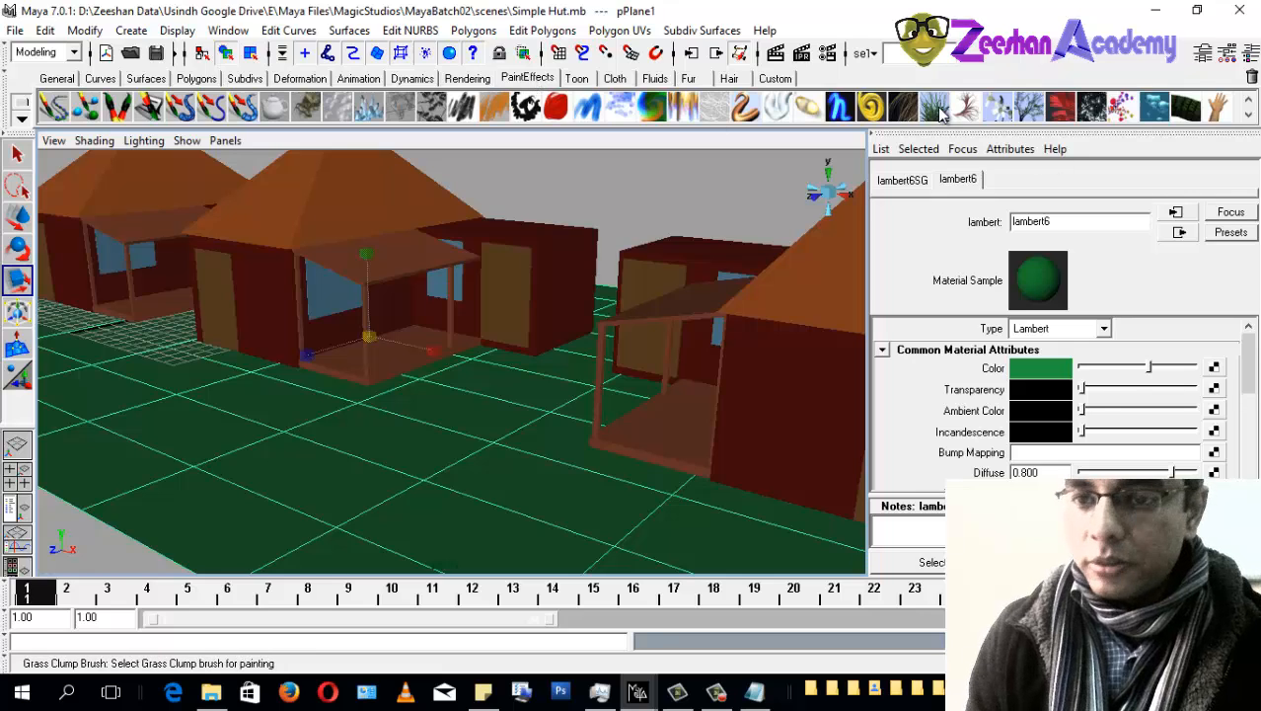
left_click(1031, 110)
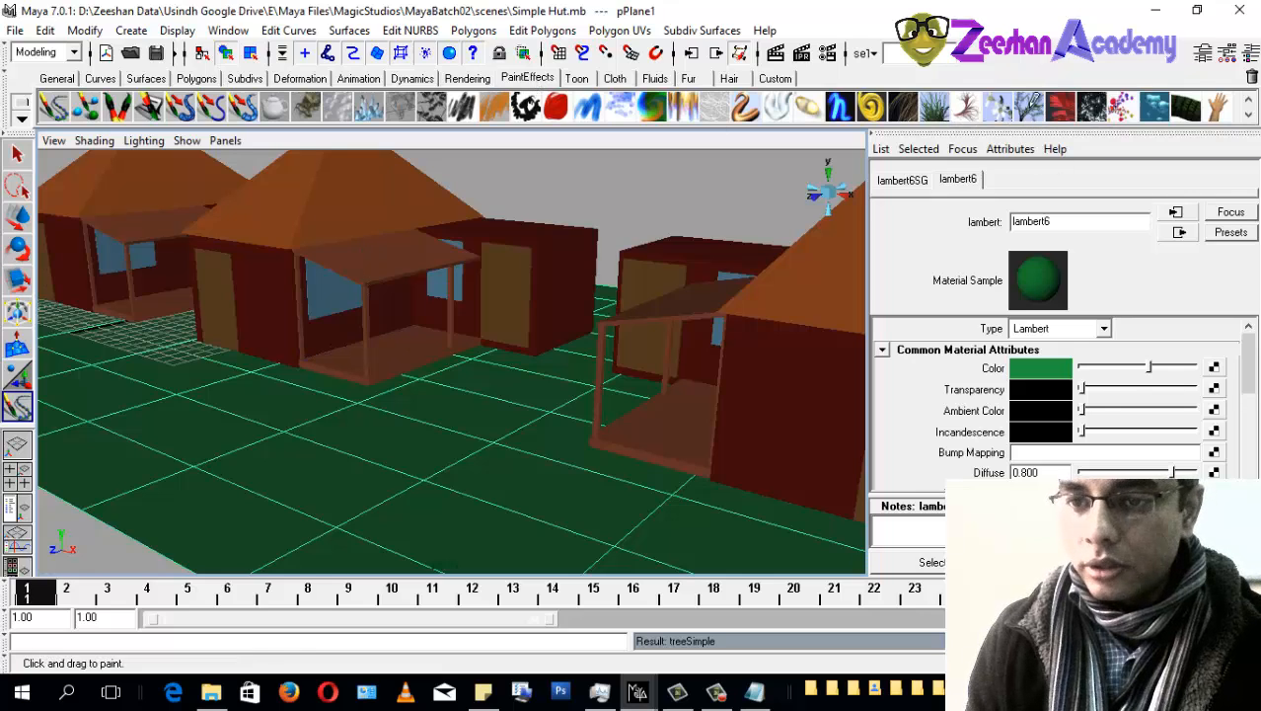
left_click(1030, 106)
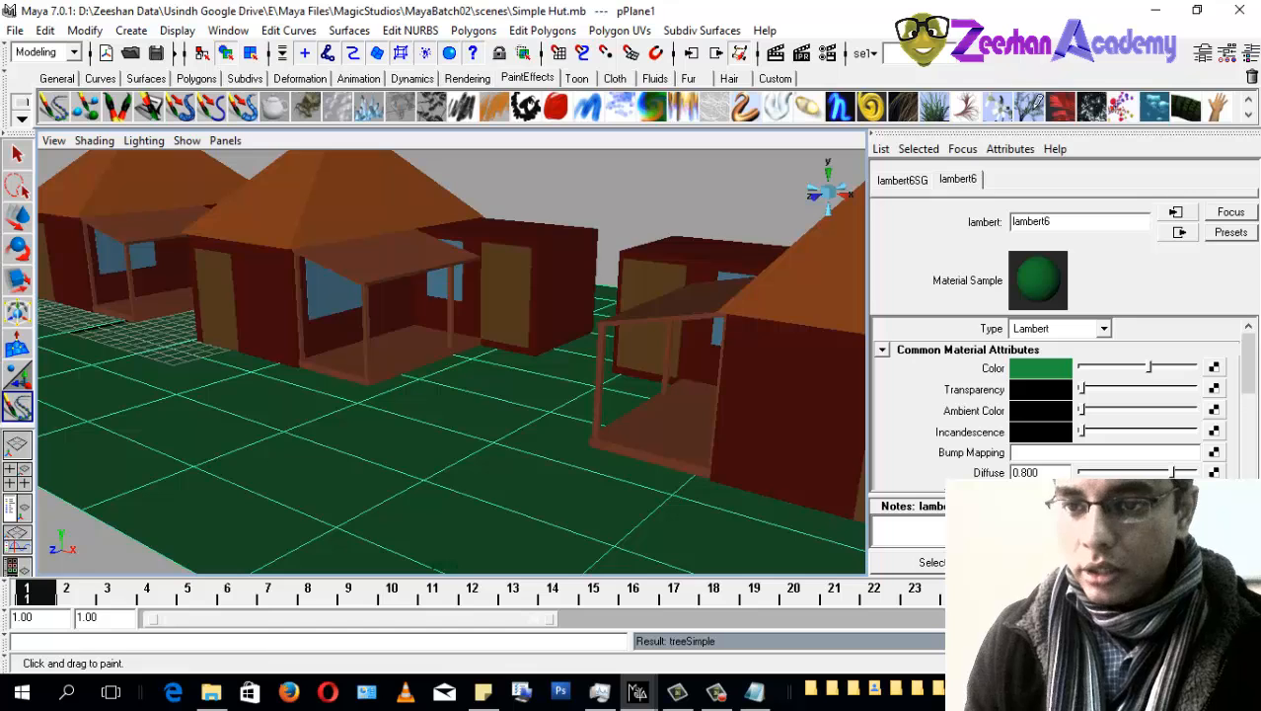
middle_click_drag(586, 381, 454, 432, "alt")
mouse_move(453, 452)
left_mouse_down()
mouse_move(251, 385)
mouse_move(223, 340)
mouse_move(307, 388)
left_mouse_up()
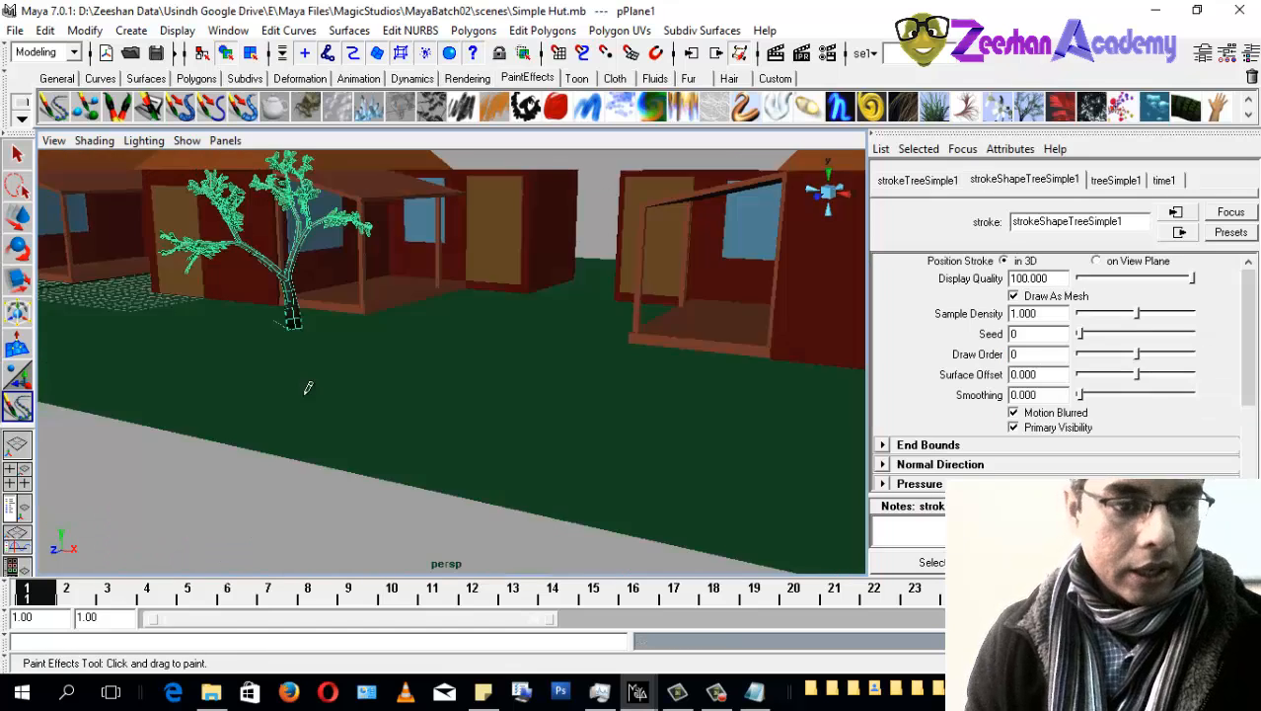
Step: Paint another simple tree in front of the first hut and undo the extra tree stroke
middle_click_drag(307, 389, 401, 464, "alt")
left_click_drag(422, 476, 109, 339)
middle_click_drag(206, 393, 291, 431, "alt")
left_click_drag(291, 430, 395, 444, "alt")
left_click_drag(401, 451, 549, 448)
key("ctrl+z")
Step: Paint simple trees behind the gap between the second and third huts
left_click_drag(541, 459, 681, 478, "alt")
middle_click_drag(681, 477, 397, 448, "alt")
mouse_move(468, 450)
left_mouse_down()
mouse_move(527, 391)
mouse_move(435, 348)
left_mouse_up()
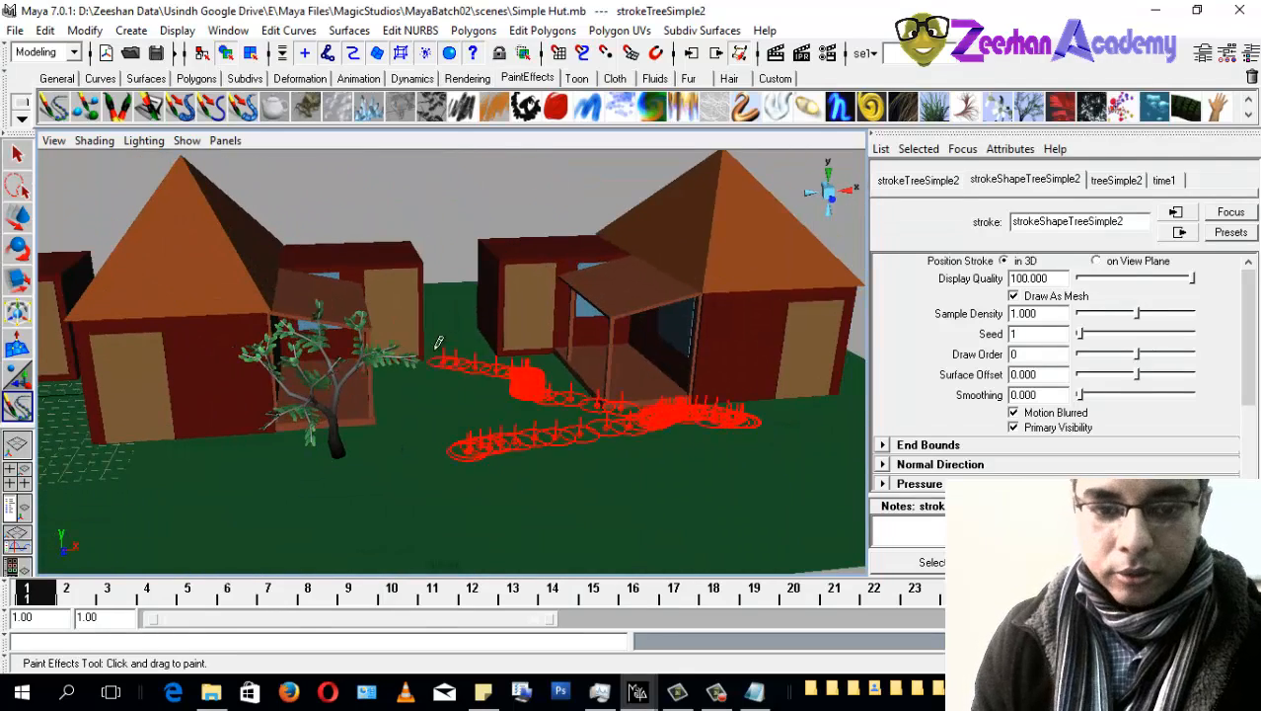
left_click_drag(444, 294, 442, 290)
Step: Paint simple trees along the outer side of the third hut, undoing a misplaced stroke
left_click_drag(442, 290, 533, 395, "alt")
left_click_drag(529, 408, 709, 405)
key("ctrl+z")
left_click_drag(431, 413, 675, 312)
left_click_drag(675, 312, 530, 397, "alt")
middle_click_drag(222, 379, 403, 409, "alt")
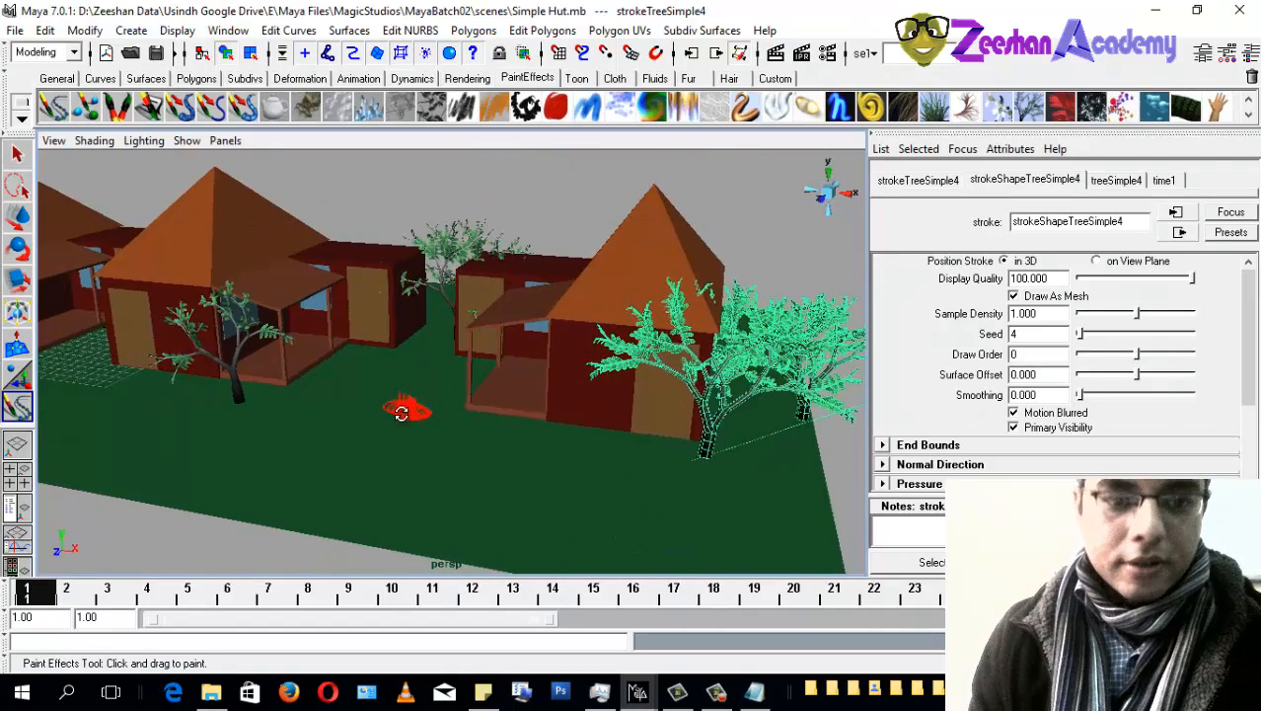
Step: Leave the Paint Effects tool and save the scene with its painted trees
mouse_move(403, 408)
left_mouse_down("alt")
mouse_move(506, 408)
mouse_move(419, 390)
left_mouse_up("alt")
key("q")
key("ctrl+s")
left_click_drag(440, 340, 304, 338, "alt")
key("w")
middle_click_drag(304, 338, 500, 369, "alt")
left_click_drag(463, 359, 478, 361, "alt")
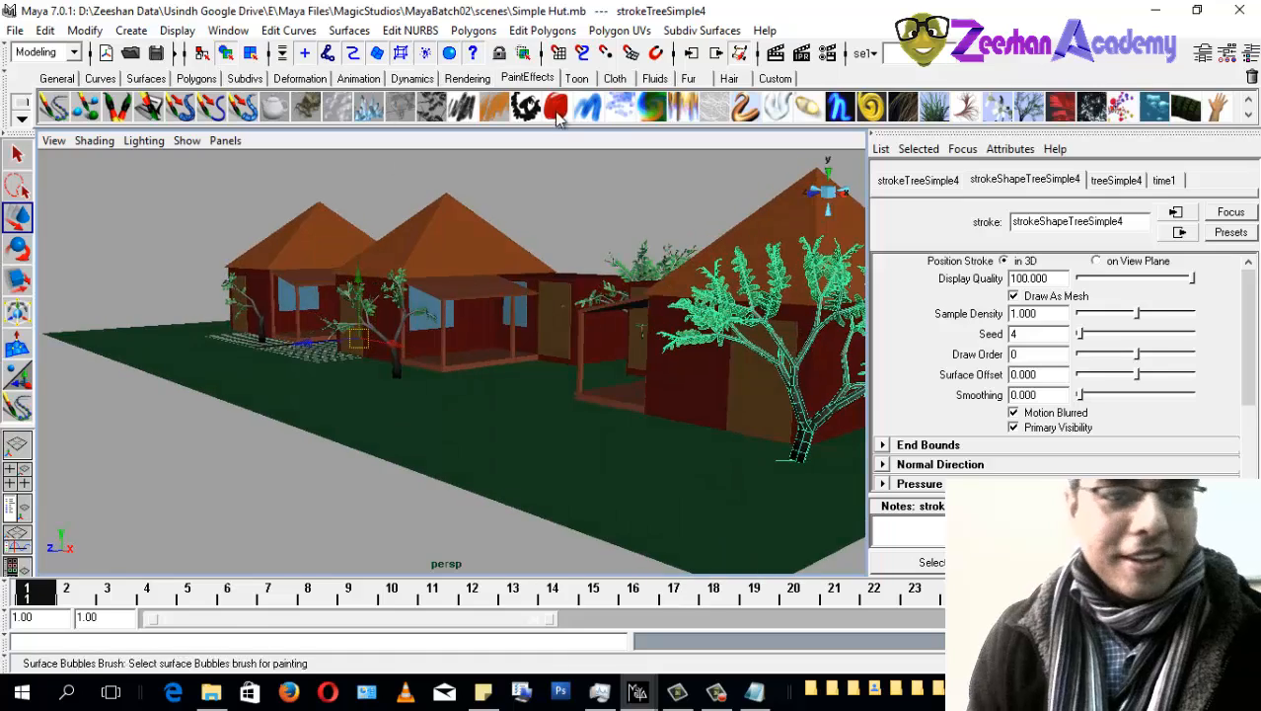
Step: Paint a flower stroke in front of the third hut's porch with the daisyLarge Paint Effects brush
left_click(998, 107)
middle_click_drag(651, 374, 485, 388, "alt")
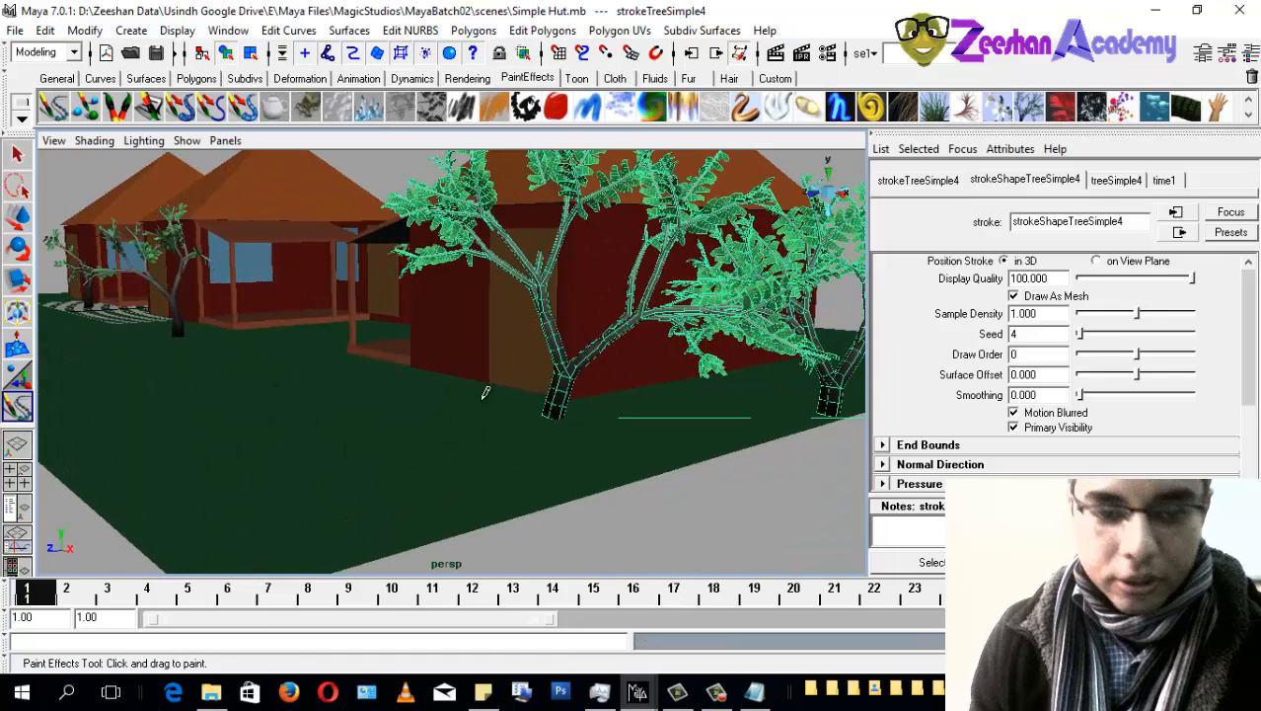
mouse_move(545, 402)
left_mouse_down()
mouse_move(352, 398)
mouse_move(356, 373)
left_mouse_up()
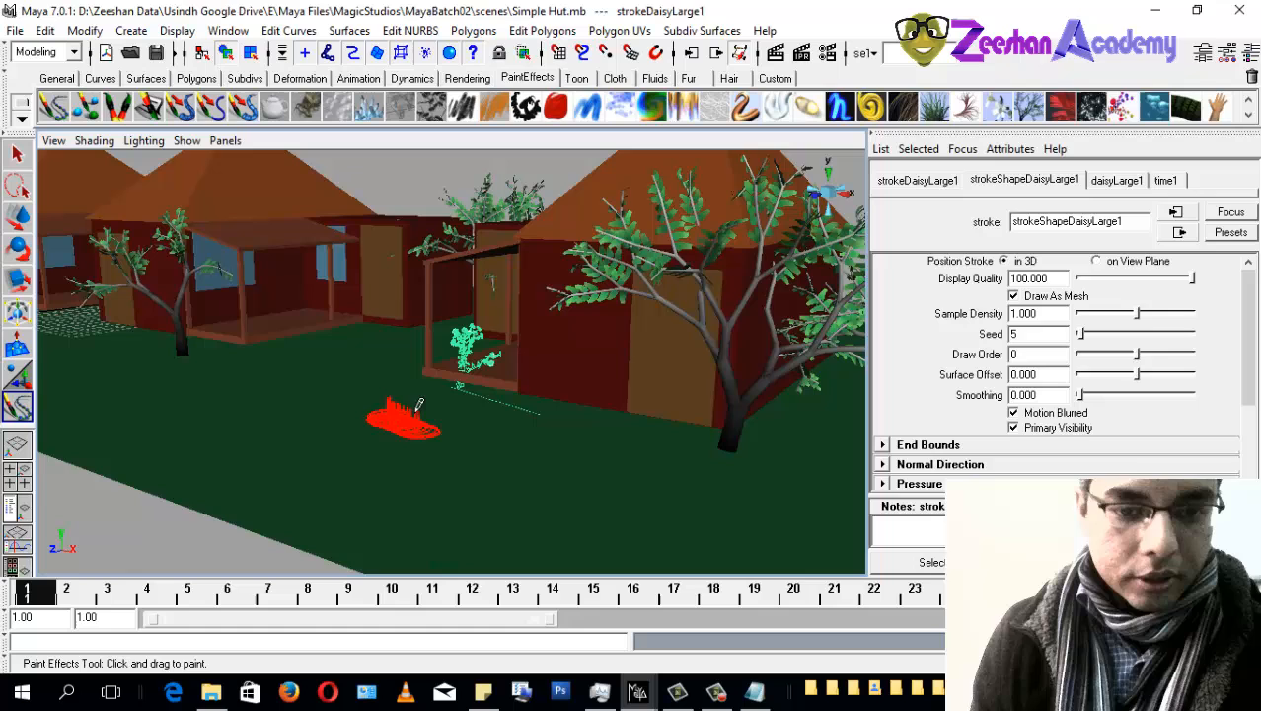
left_click_drag(415, 400, 424, 409)
left_click_drag(403, 361, 456, 373, "alt")
right_click_drag(456, 373, 503, 390, "alt")
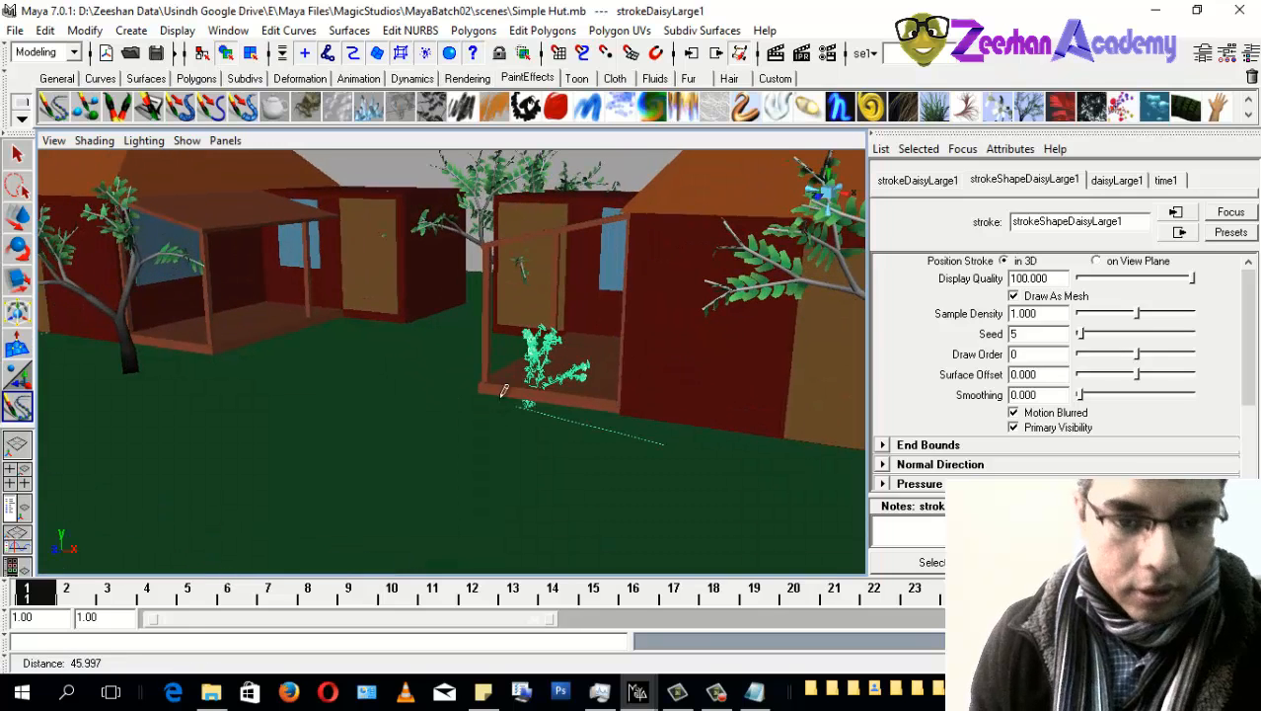
Step: Leave the Paint Effects tool and delete the daisy stroke in front of the third hut's porch
key("w")
left_click_drag(558, 447, 505, 461, "alt")
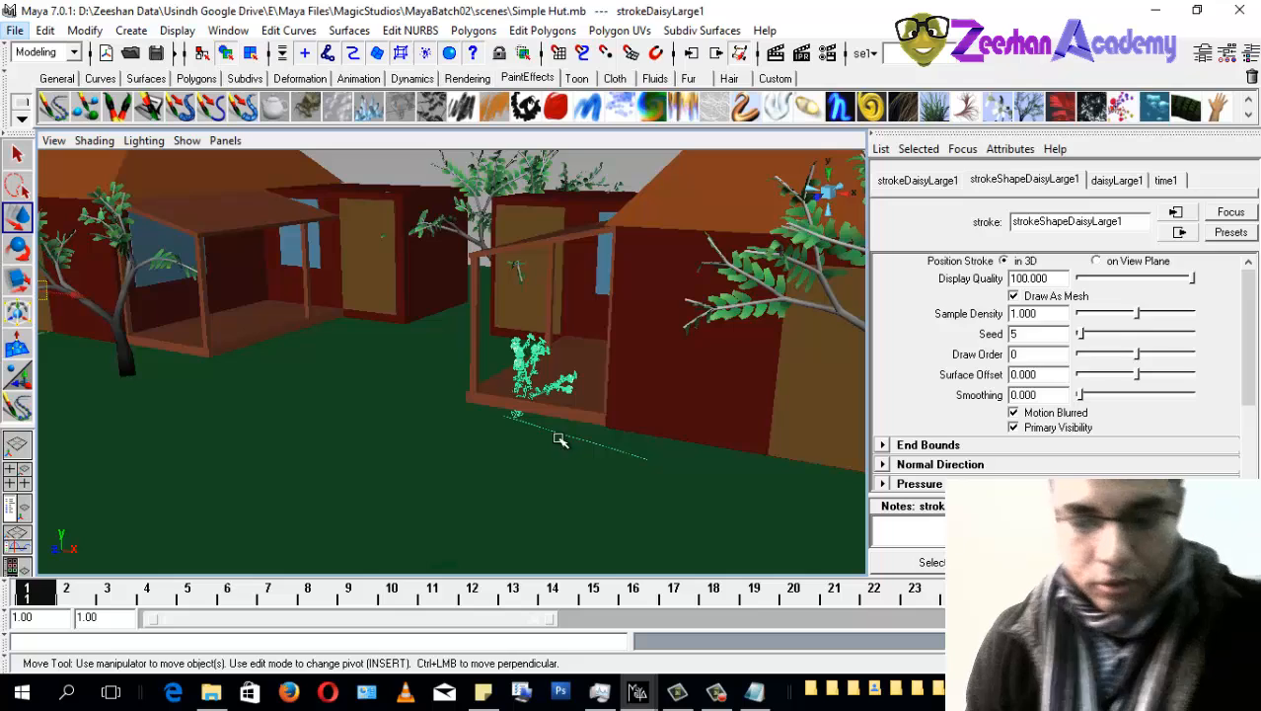
key("Delete")
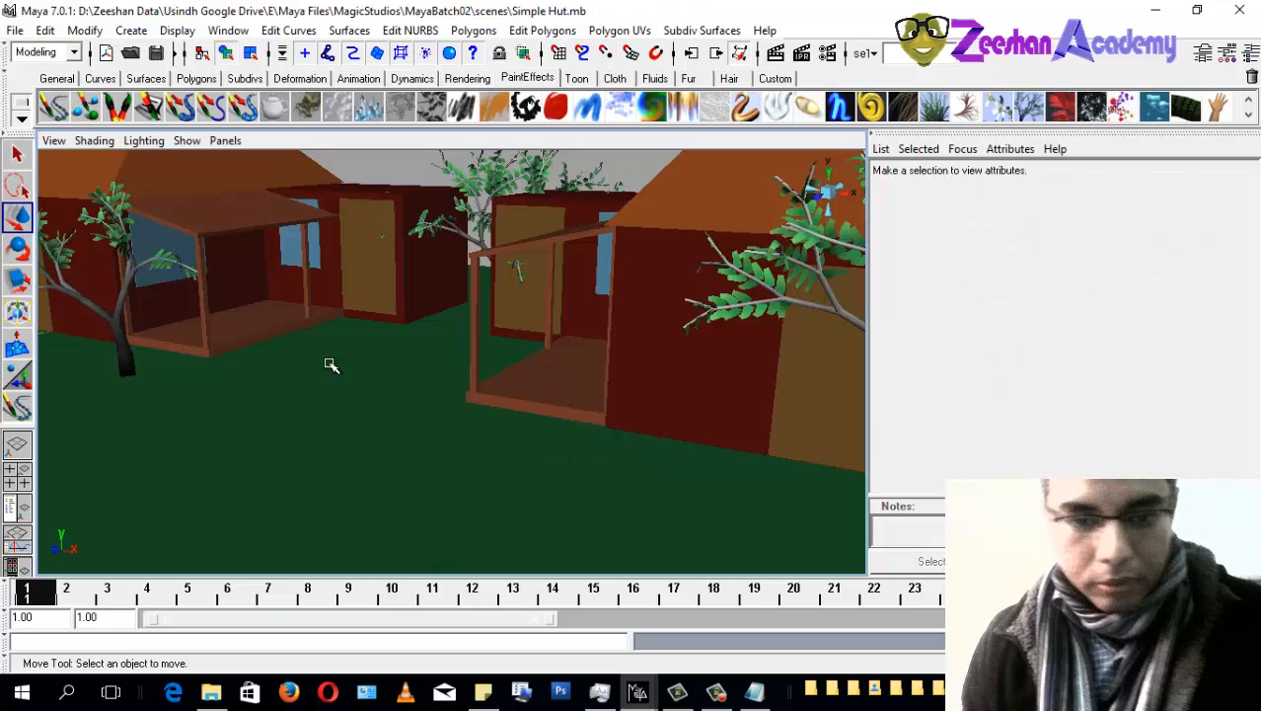
Step: Paint daisyLarge flowers by the second hut's porch corner and at the base of its front tree
left_click(998, 106)
left_click_drag(389, 440, 199, 372, "alt")
mouse_move(330, 478)
left_mouse_down("alt")
mouse_move(379, 405)
mouse_move(415, 419)
left_mouse_up("alt")
right_click_drag(415, 418, 311, 442, "alt")
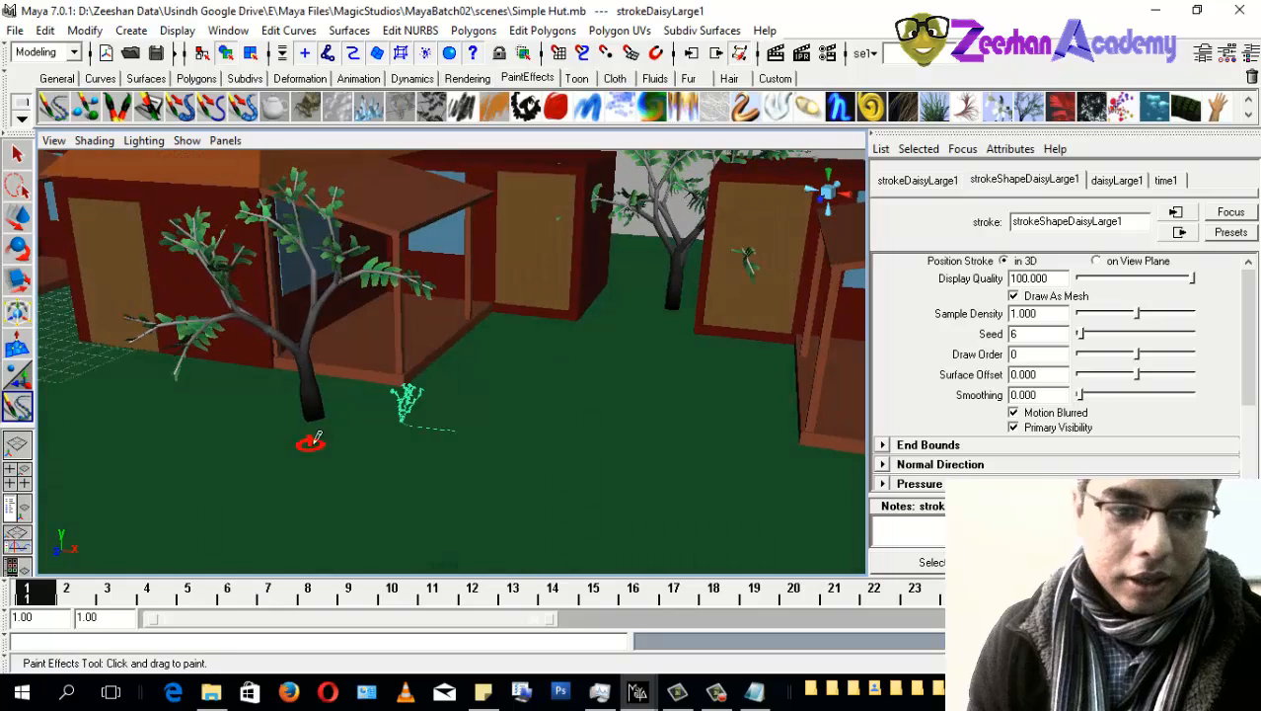
left_click_drag(320, 427, 349, 438)
left_click_drag(425, 487, 404, 468, "alt")
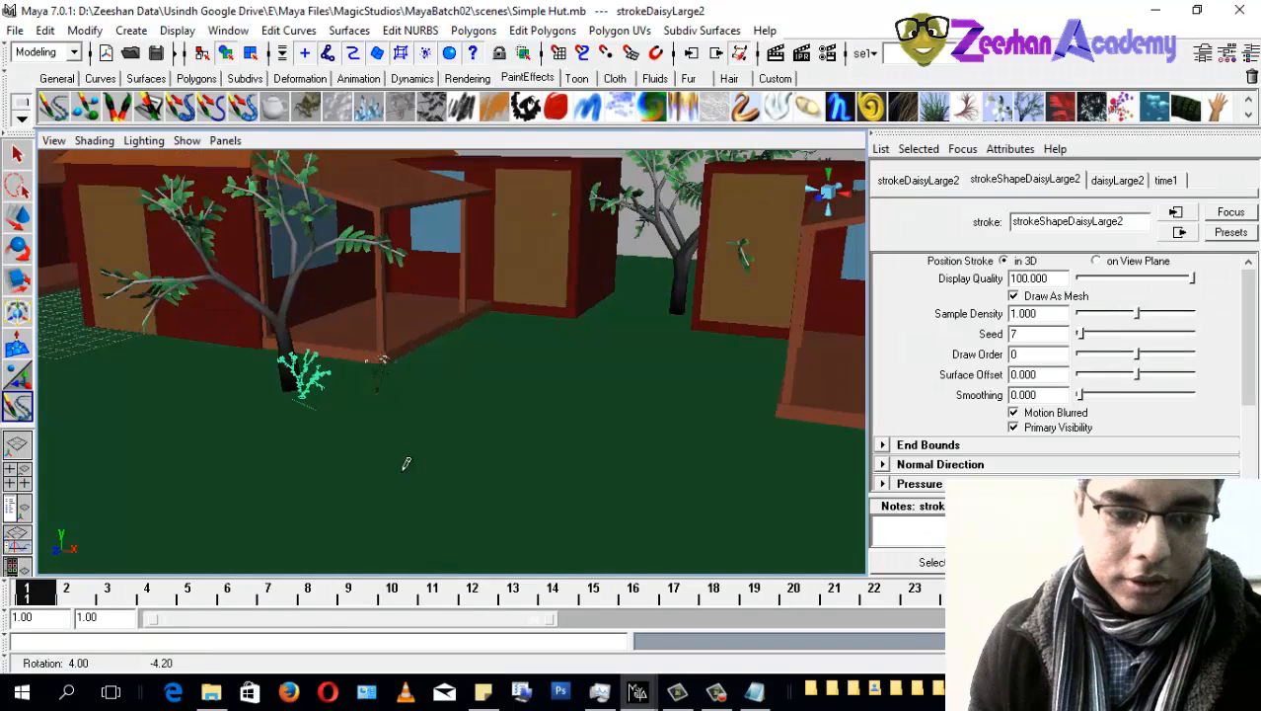
Step: Paint two daisyLarge flower strokes in front of the first hut's porch and leave the Paint Effects tool
middle_click_drag(116, 338, 547, 430, "alt")
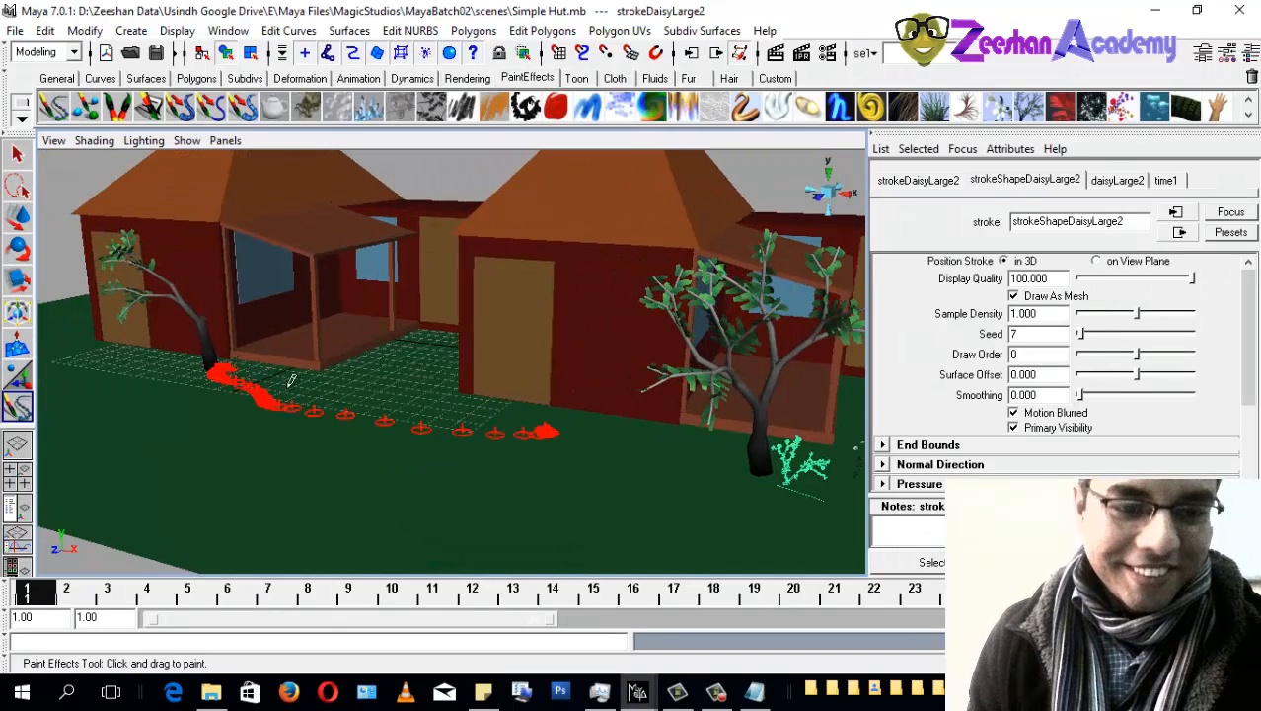
left_click_drag(291, 380, 298, 385)
left_click_drag(298, 385, 365, 410, "alt")
right_click_drag(346, 416, 598, 436, "alt")
middle_click_drag(338, 436, 531, 436, "alt")
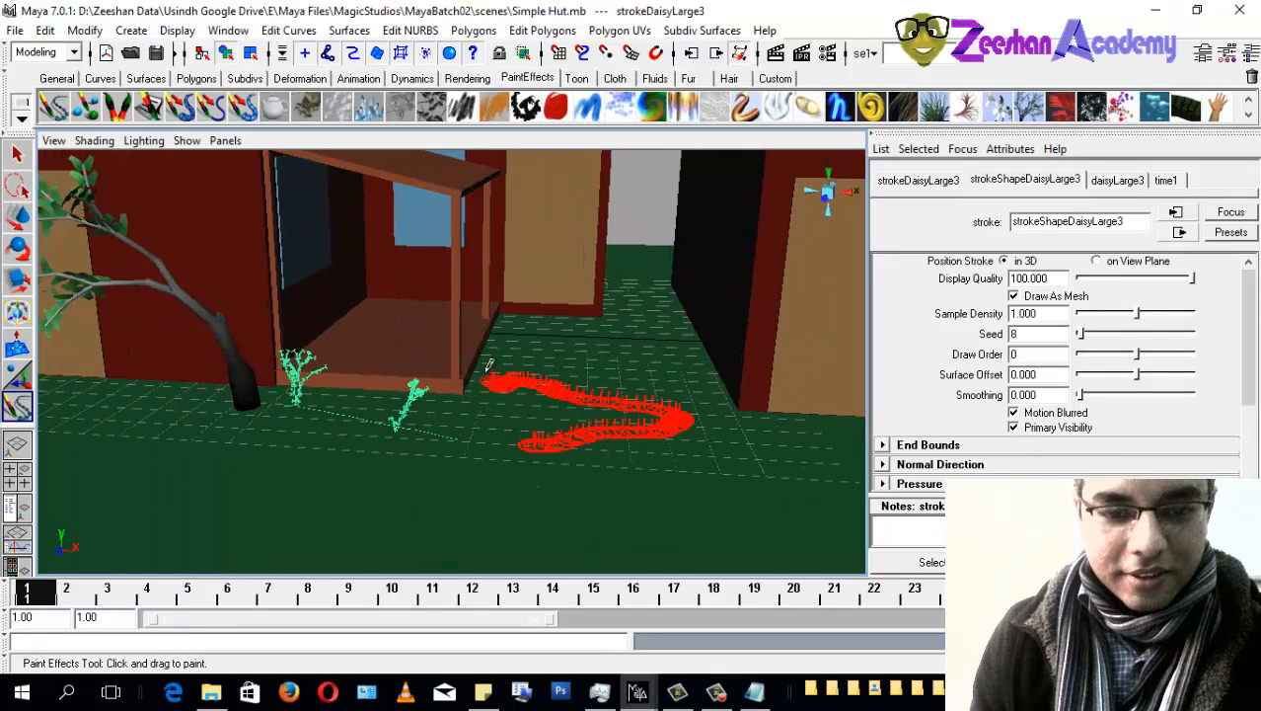
left_click_drag(369, 428, 296, 449)
right_click_drag(425, 466, 347, 473, "alt")
left_click_drag(346, 472, 366, 470, "alt")
key("q")
left_click_drag(482, 475, 541, 438, "alt")
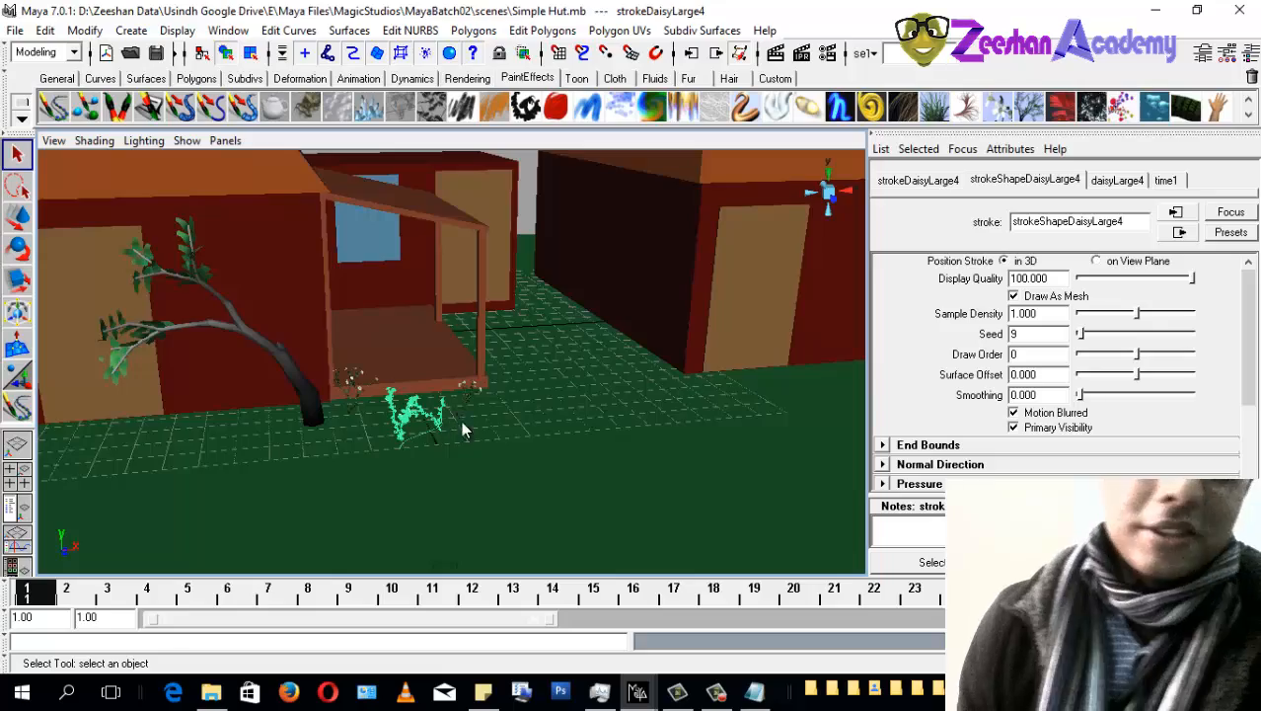
Step: Save the scene with its painted flowers
left_click_drag(461, 424, 326, 435, "alt")
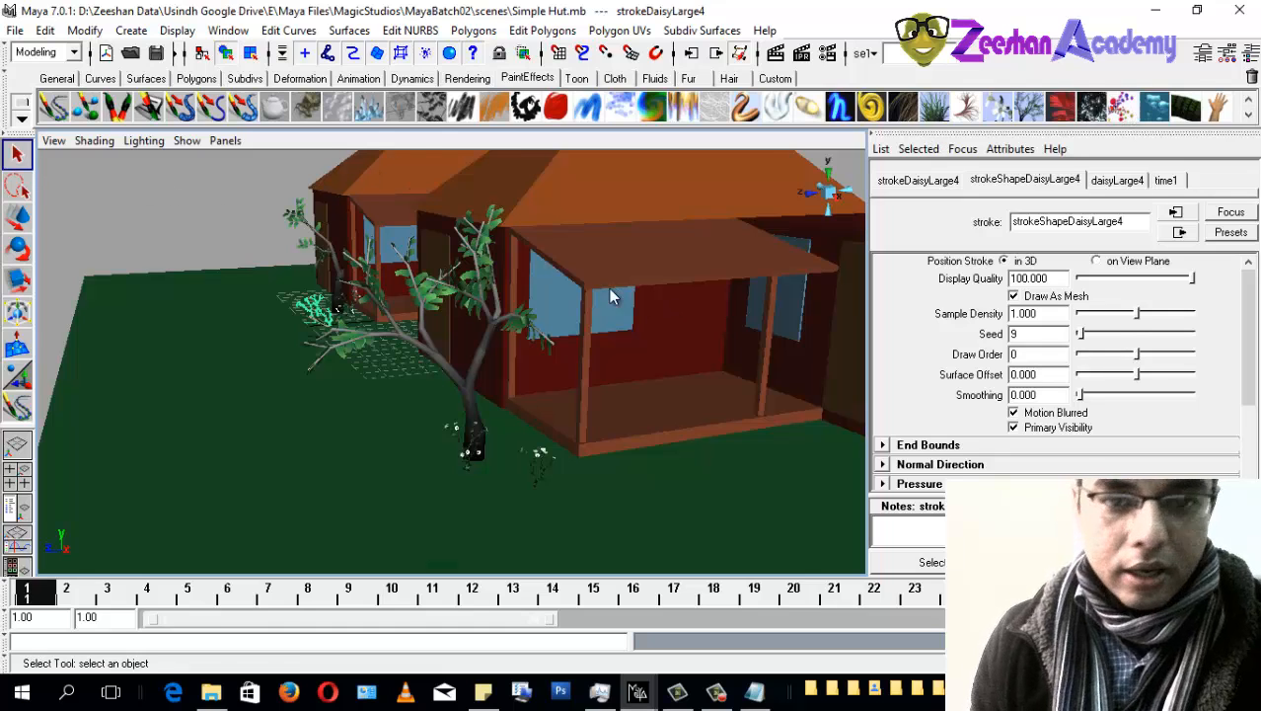
left_click_drag(609, 288, 747, 168, "alt")
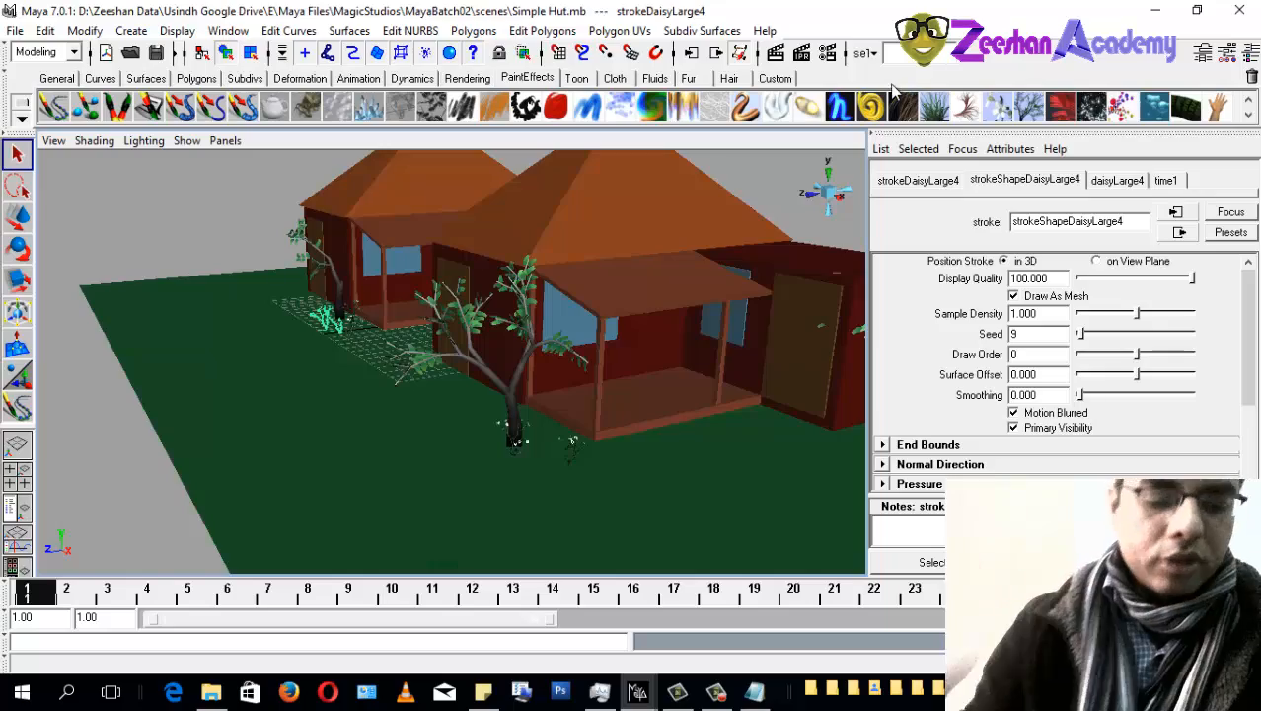
left_click_drag(703, 382, 501, 418, "alt")
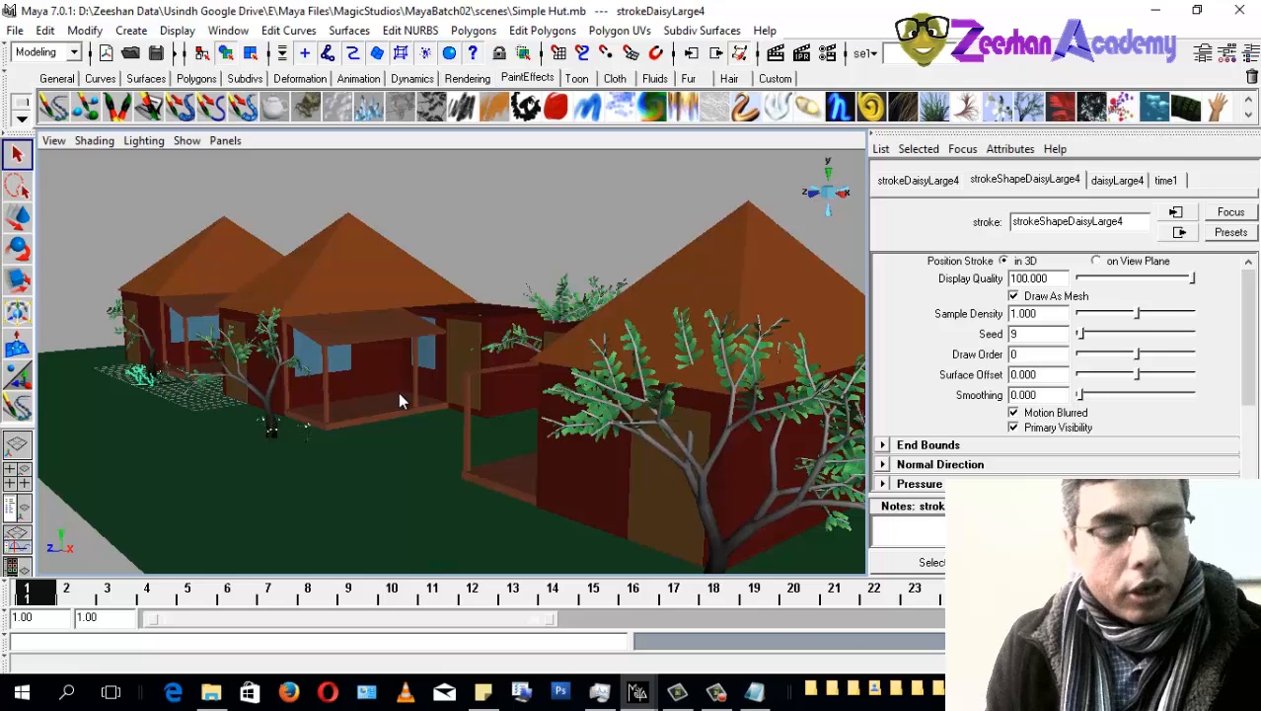
key("ctrl+s")
Step: Select the outer corner pillar of the third hut's porch and switch it to edge selection
left_click(471, 456)
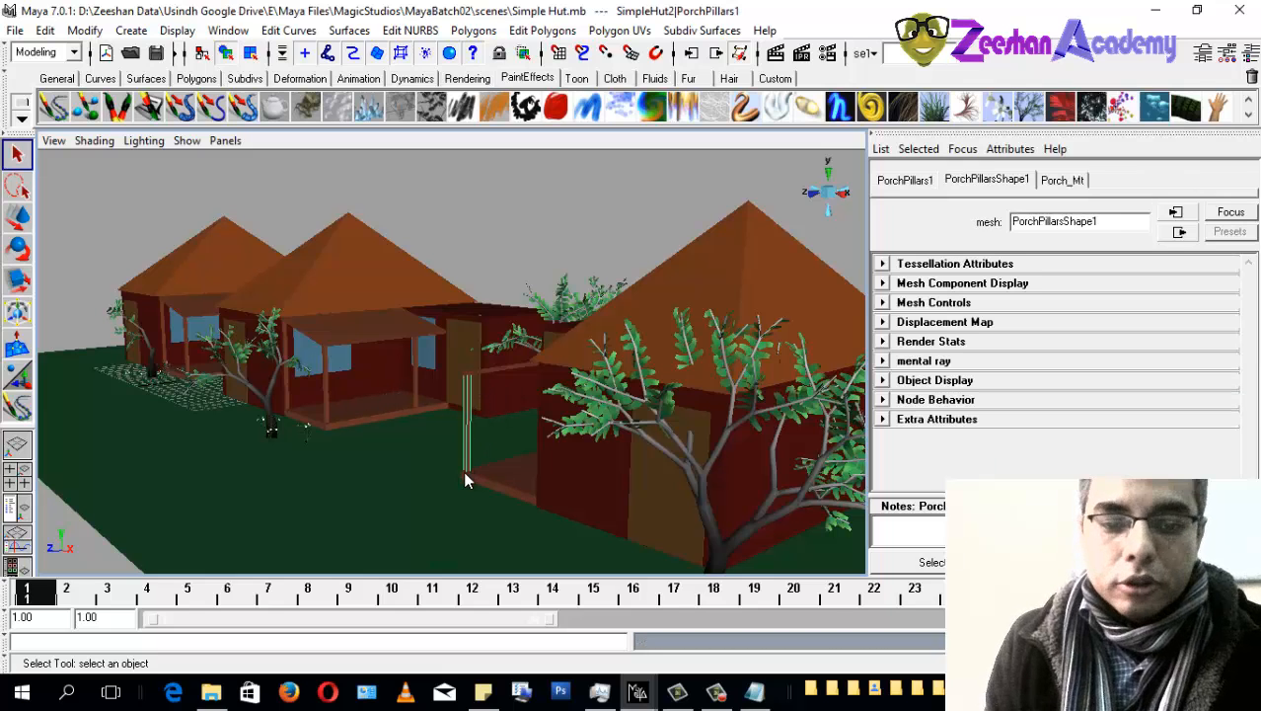
left_click_drag(463, 471, 496, 460, "alt")
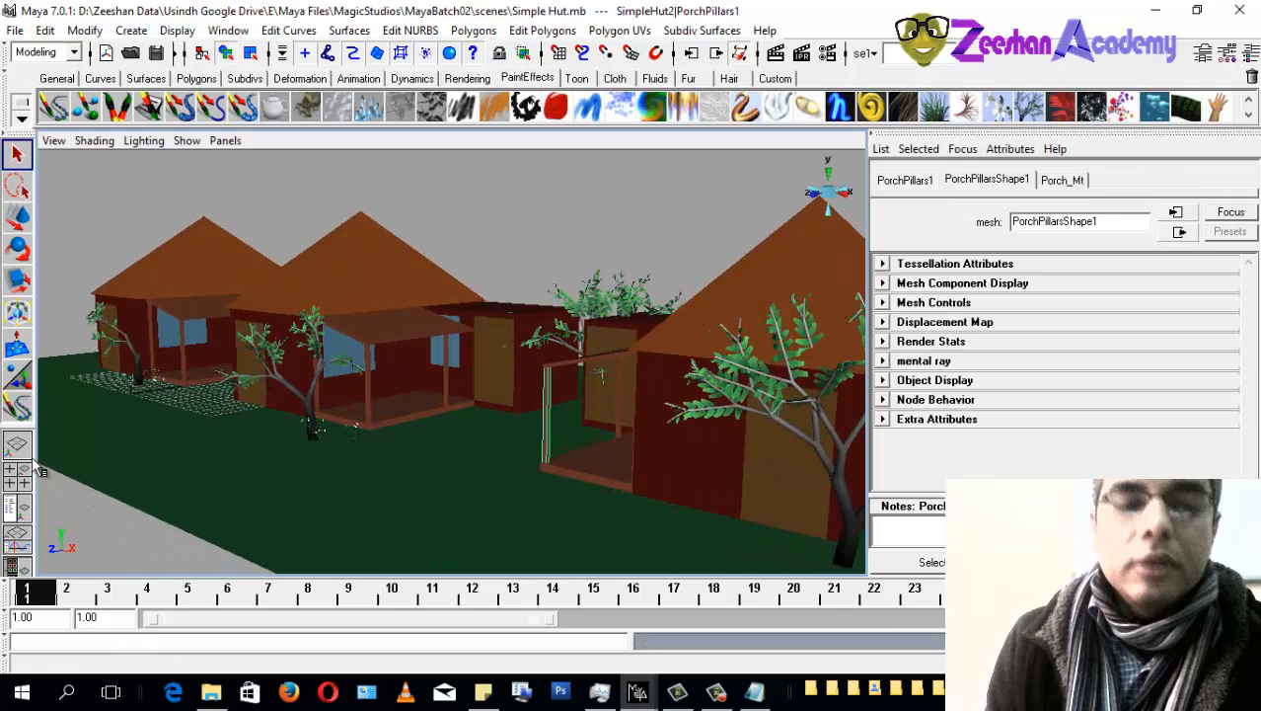
left_click_drag(698, 414, 555, 434, "alt")
left_click_drag(420, 408, 513, 409, "alt")
middle_click_drag(513, 409, 412, 409, "alt")
left_click_drag(414, 409, 604, 420, "alt")
middle_click_drag(604, 398, 458, 382, "alt")
right_click_drag(458, 382, 516, 403, "alt")
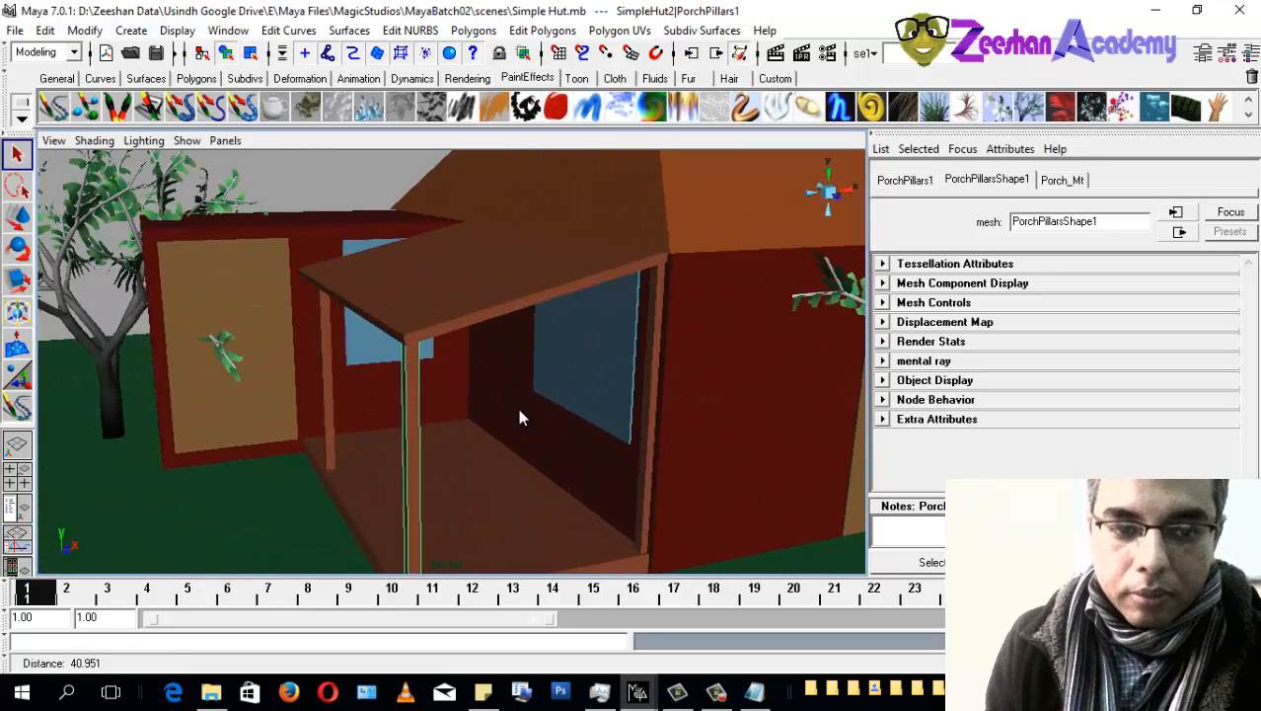
left_click_drag(514, 400, 461, 394, "alt")
mouse_move(461, 394)
middle_mouse_down("alt")
mouse_move(548, 402)
mouse_move(464, 386)
middle_mouse_up("alt")
right_click_drag(465, 387, 540, 372, "alt")
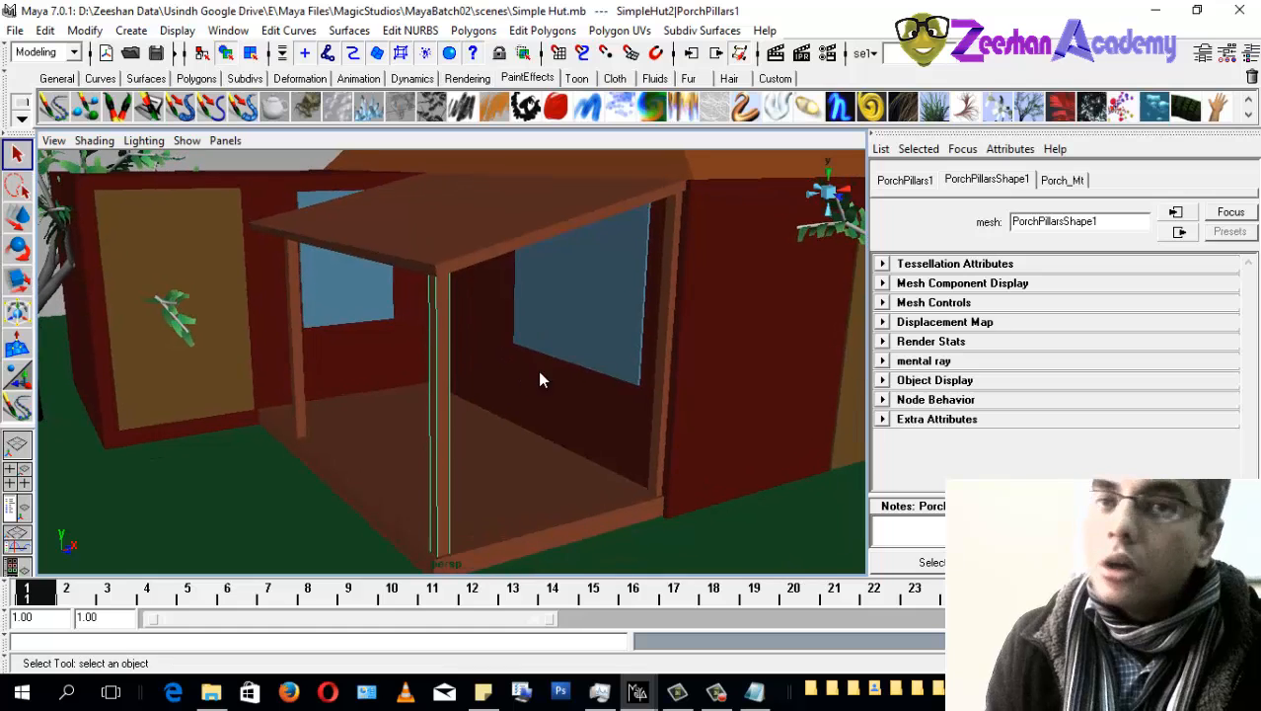
right_click_drag(389, 369, 439, 317, "alt")
right_click(438, 364)
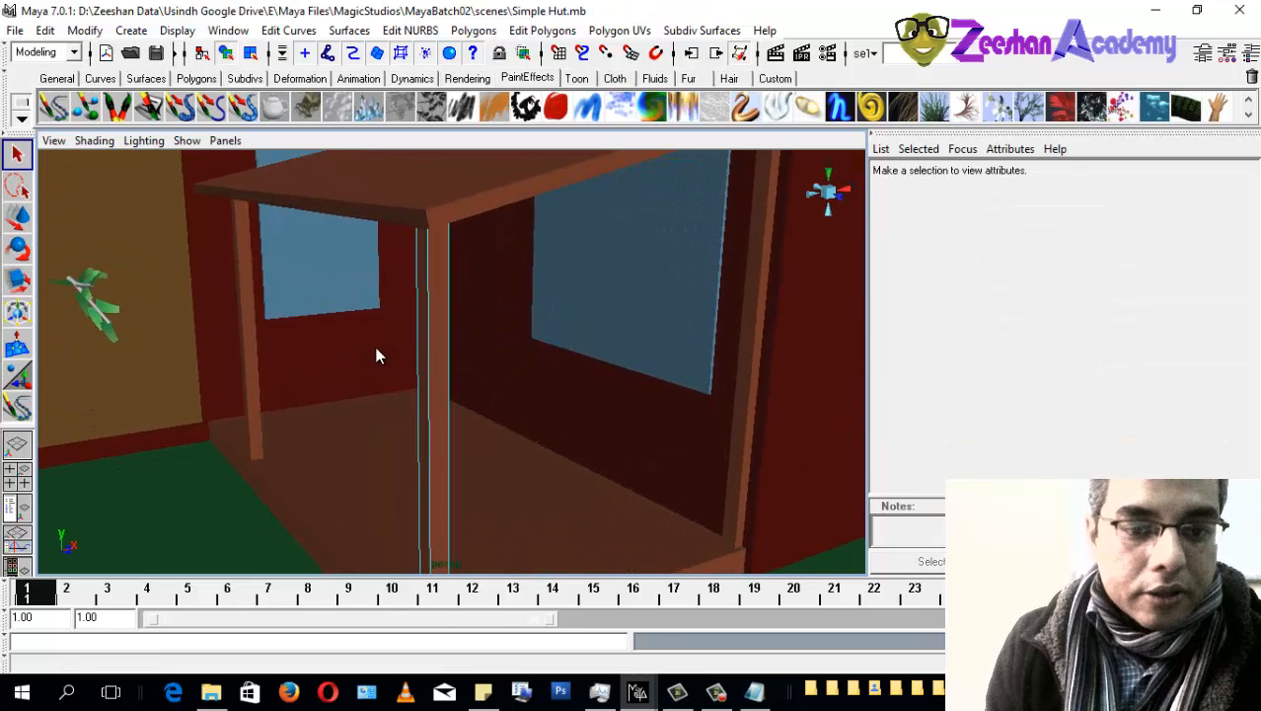
Step: Select the corner pillar's vertical edges and bevel them
left_click_drag(387, 371, 411, 375, "alt")
left_click_drag(477, 400, 476, 400)
mouse_move(383, 403)
right_mouse_down("alt")
mouse_move(419, 423)
mouse_move(358, 418)
mouse_move(394, 403)
right_mouse_up("alt")
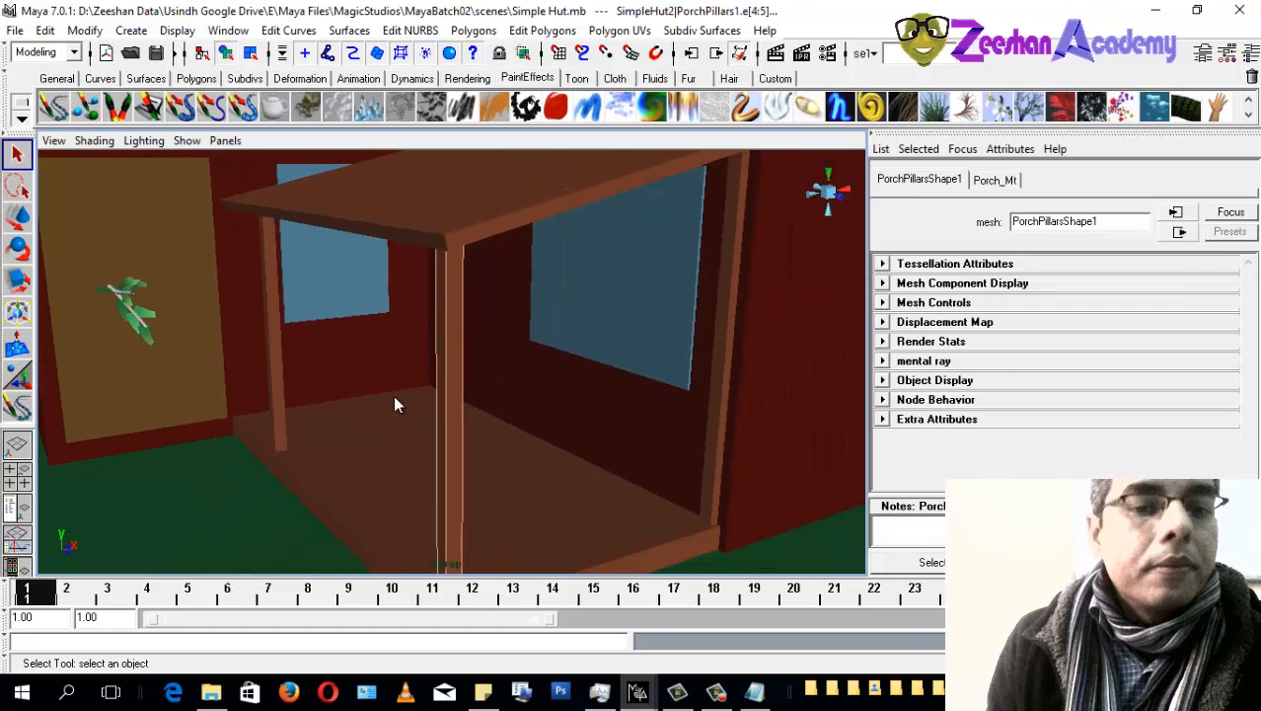
left_click(476, 32)
mouse_move(514, 36)
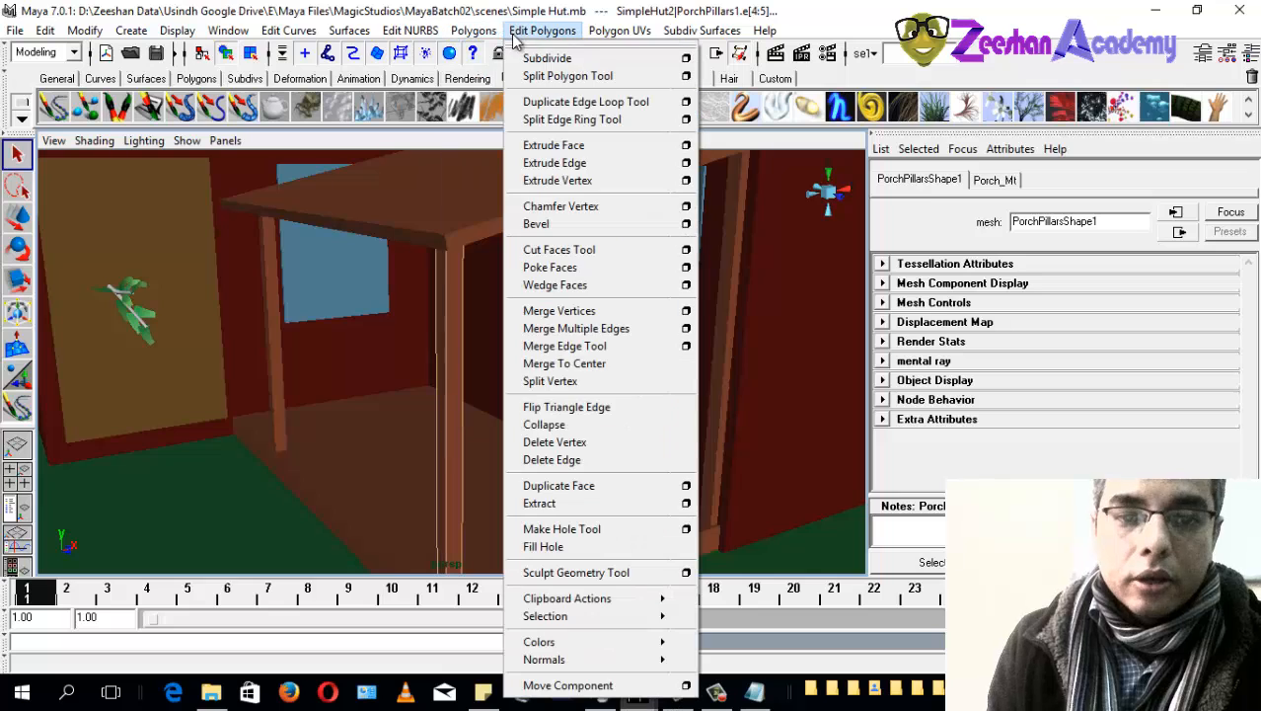
left_click(582, 229)
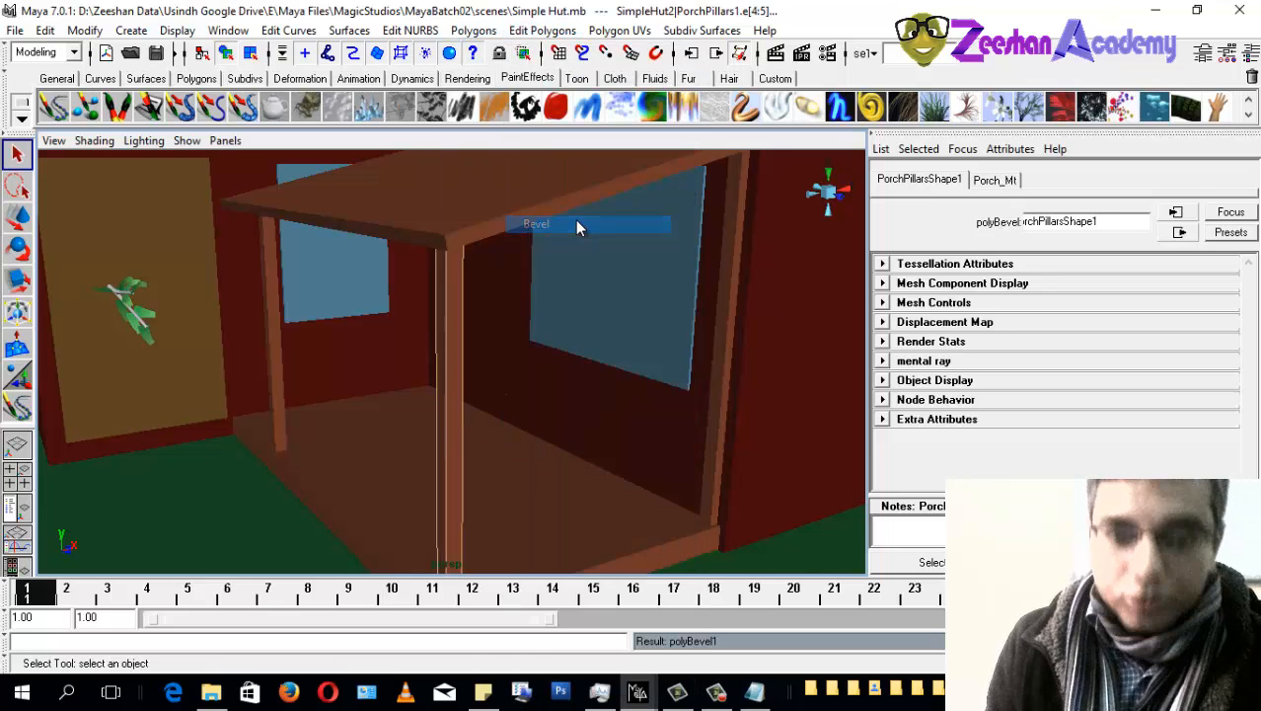
Step: Show the corner pillar bevel's channel settings and reduce its offset to 0.19
right_click_drag(330, 380, 443, 222, "alt")
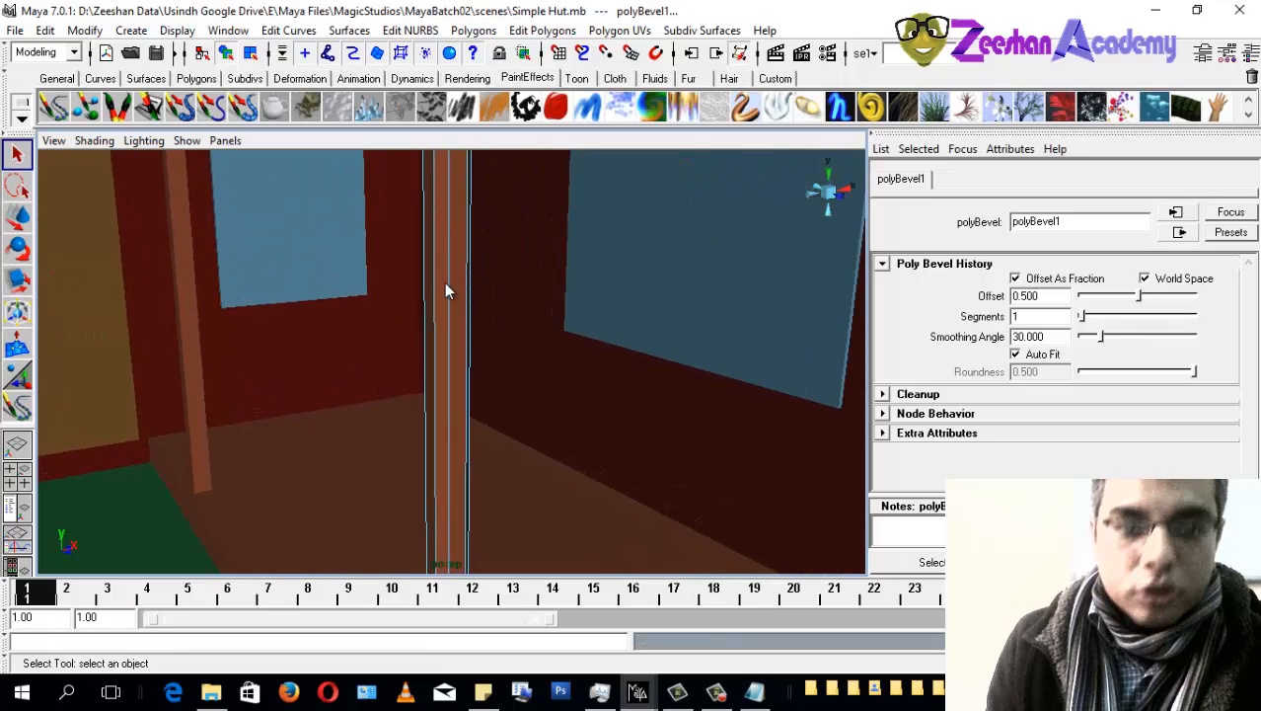
middle_click_drag(444, 282, 702, 299, "alt")
middle_click_drag(480, 298, 428, 249, "alt")
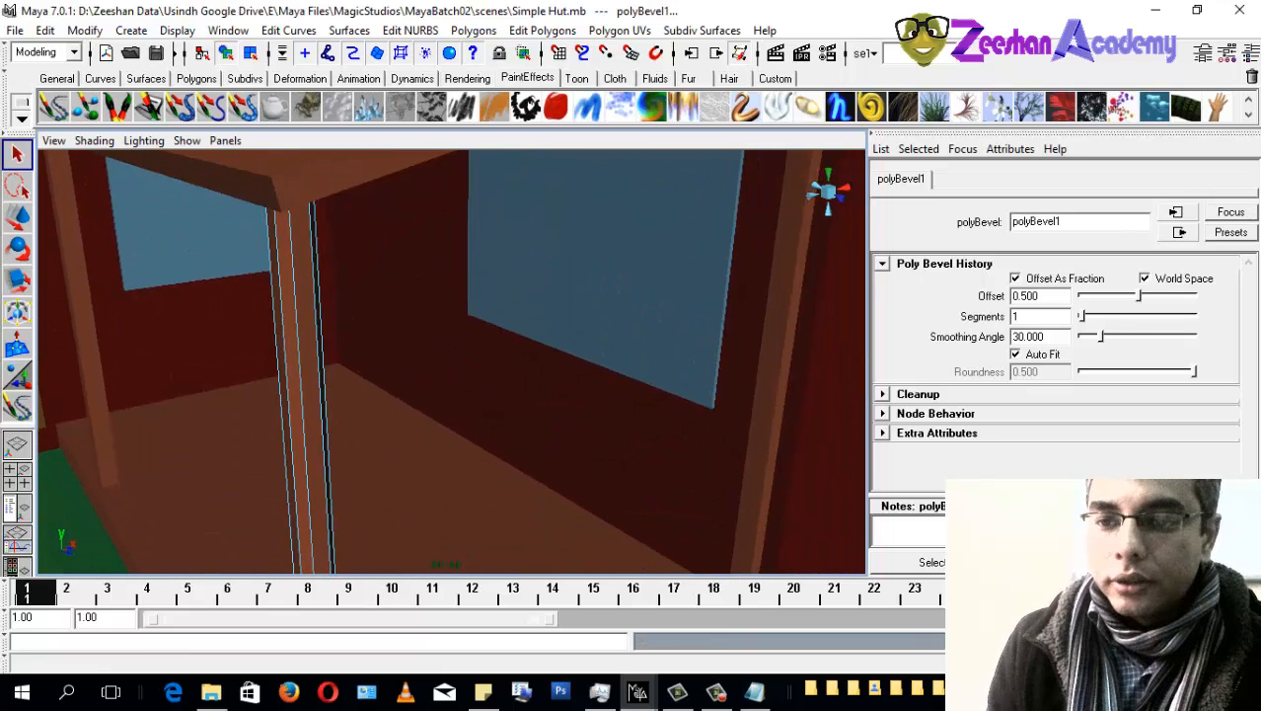
left_click(1251, 53)
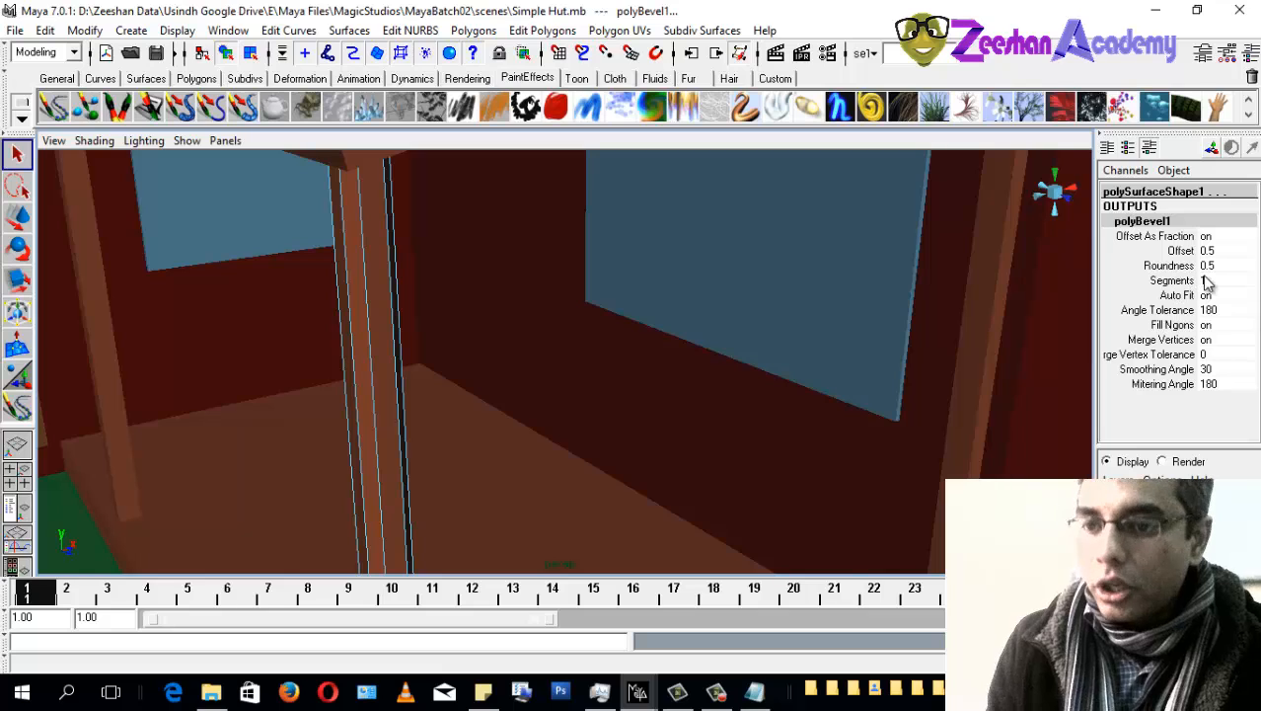
left_click(1175, 266)
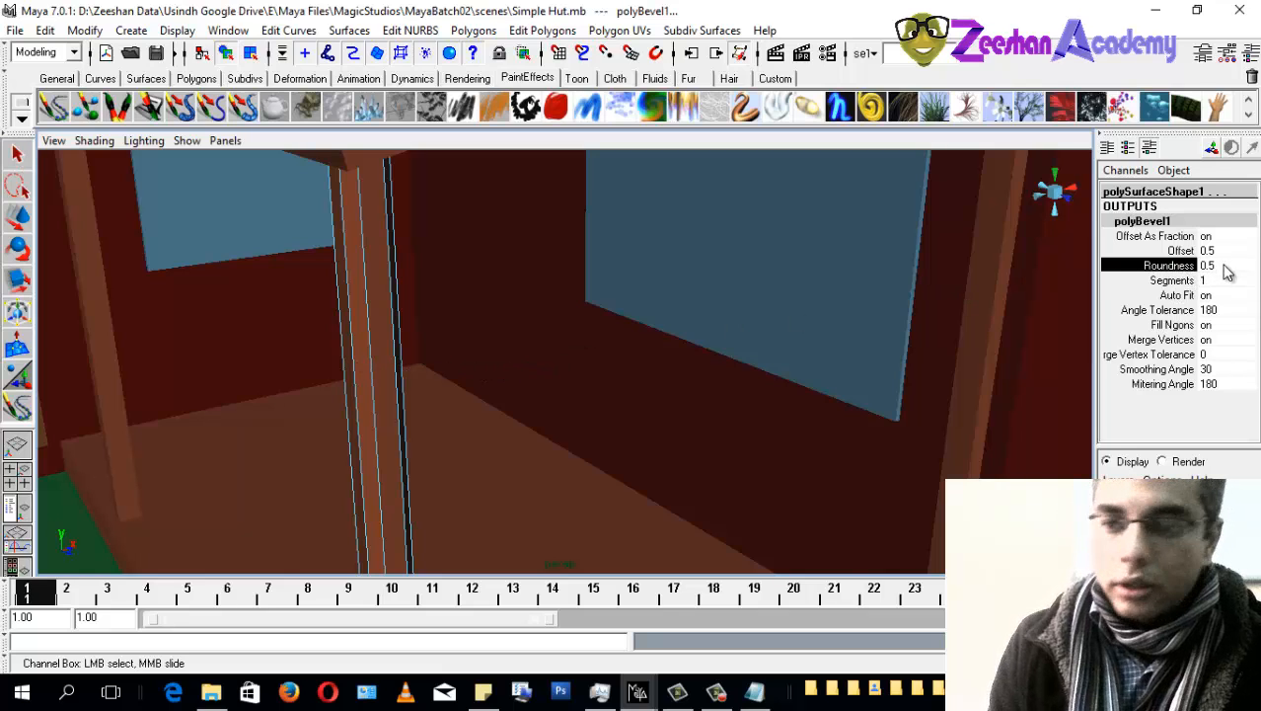
left_click(1181, 251)
middle_click_drag(399, 362, 379, 386)
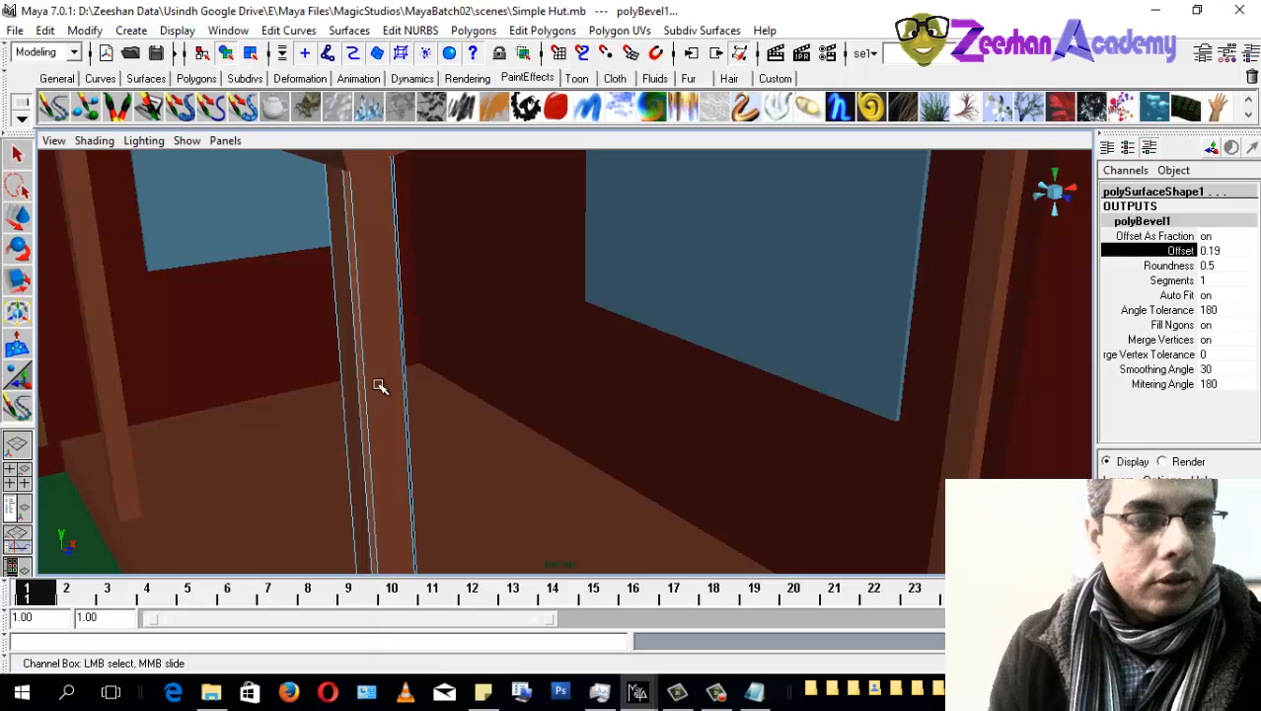
Step: Bevel the porch pillar nearest the door of the third hut
middle_click_drag(289, 355, 494, 377, "alt")
left_click_drag(195, 345, 298, 363)
middle_click_drag(300, 366, 406, 389, "alt")
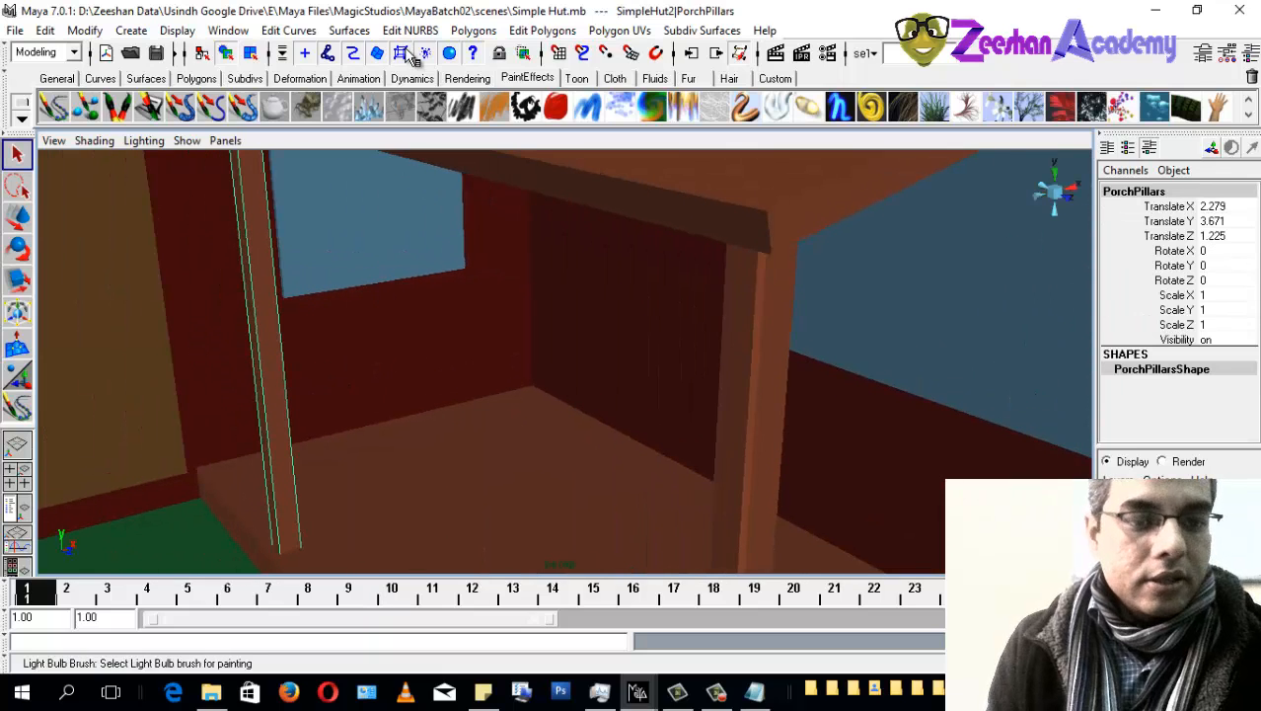
left_click(474, 31)
mouse_move(542, 31)
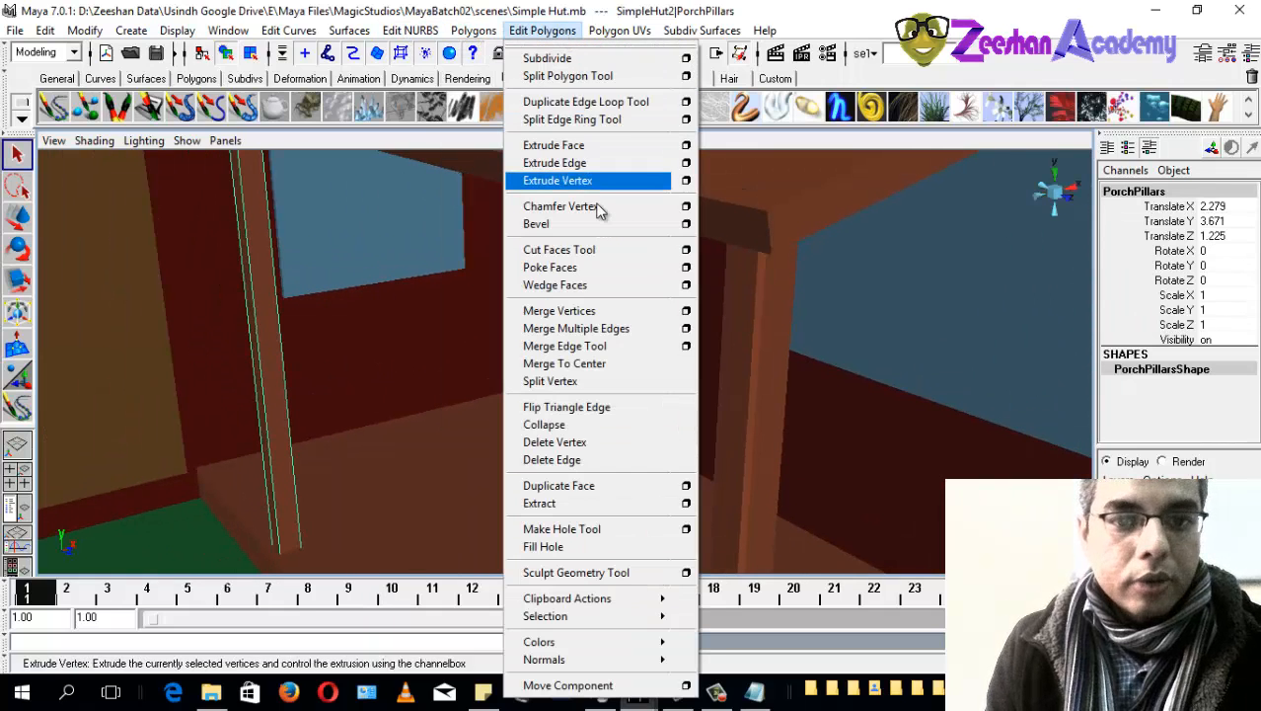
left_click(595, 226)
left_click_drag(171, 371, 414, 357, "alt")
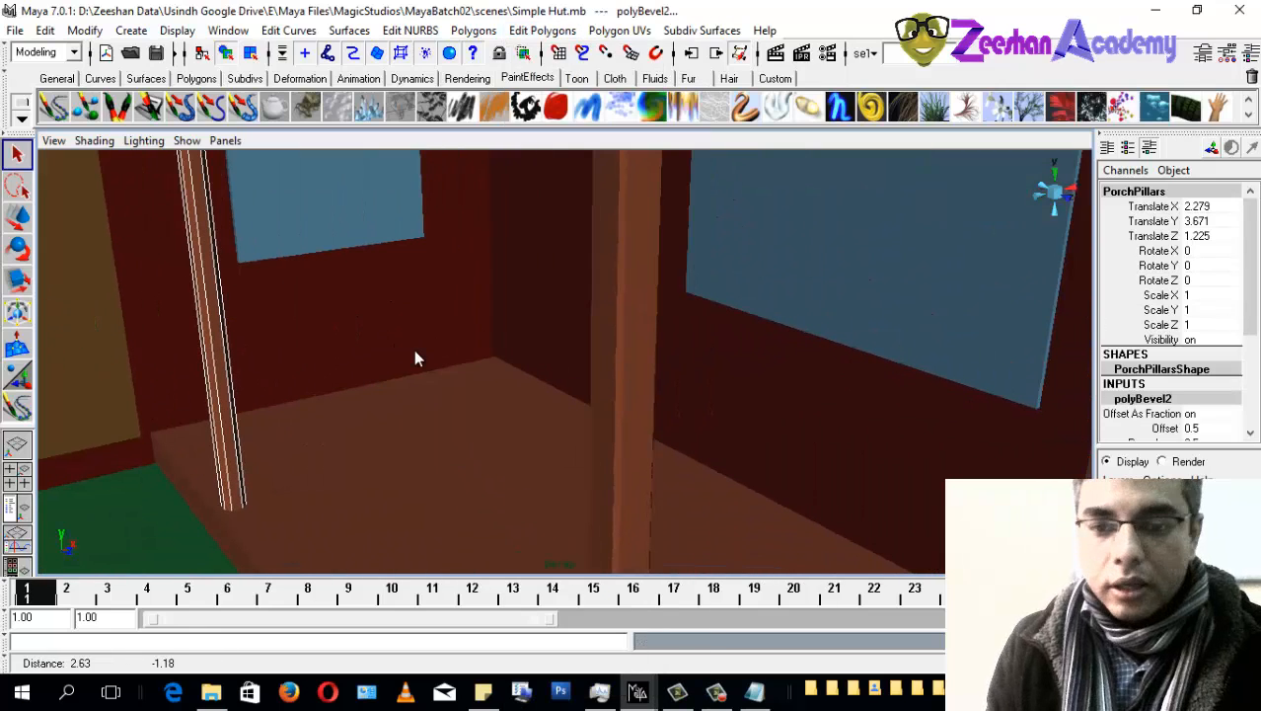
Step: Set the bevel offset of the corner porch pillar to 0.2
left_click(595, 381)
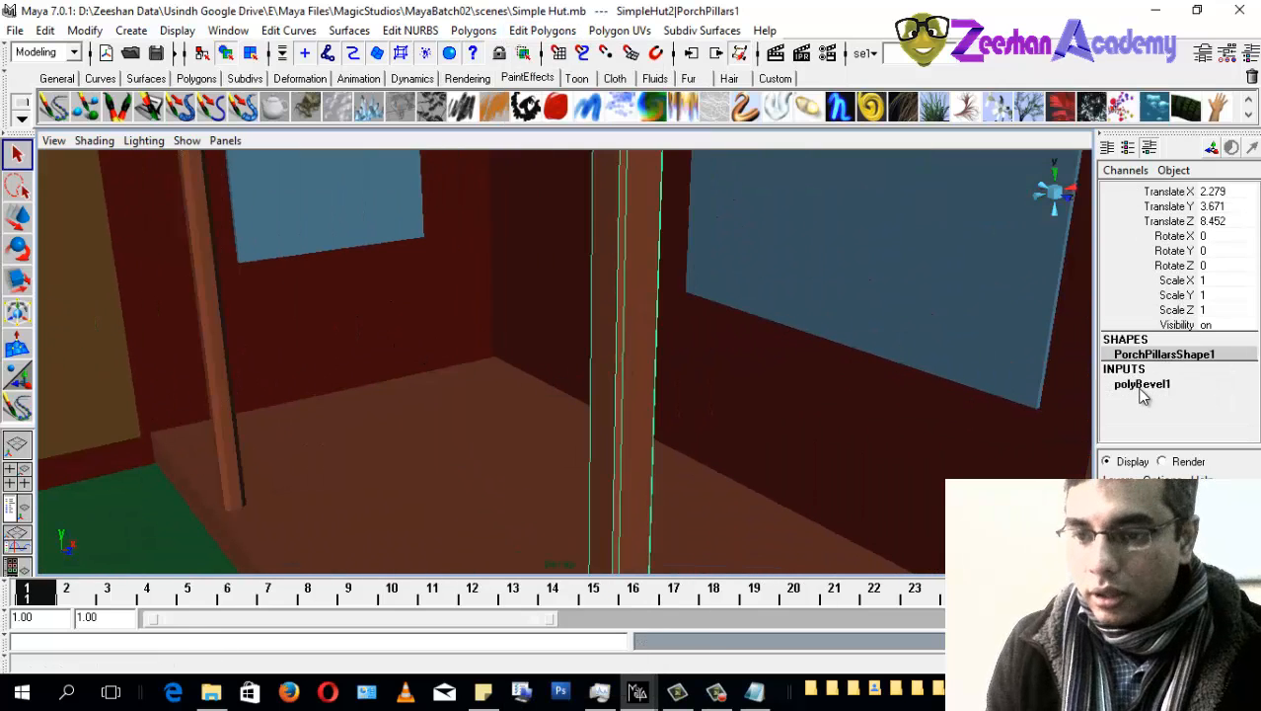
left_click(1142, 384)
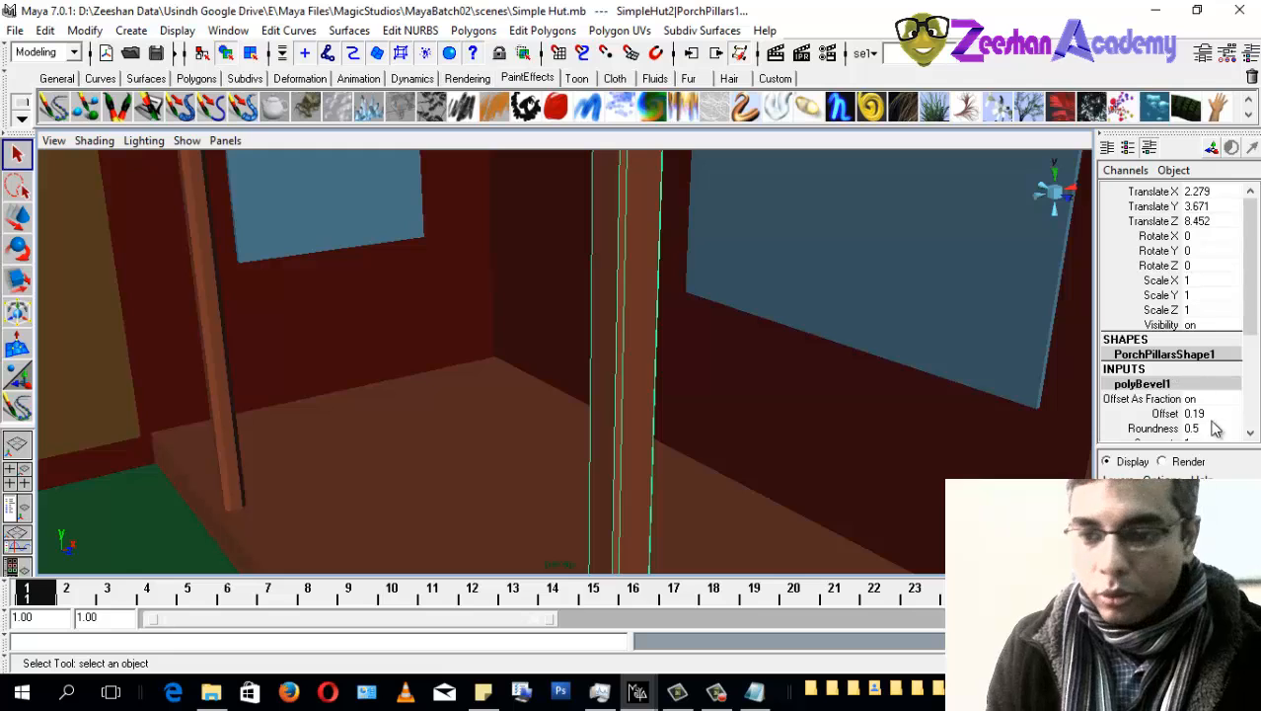
left_click(1212, 418)
key("Return")
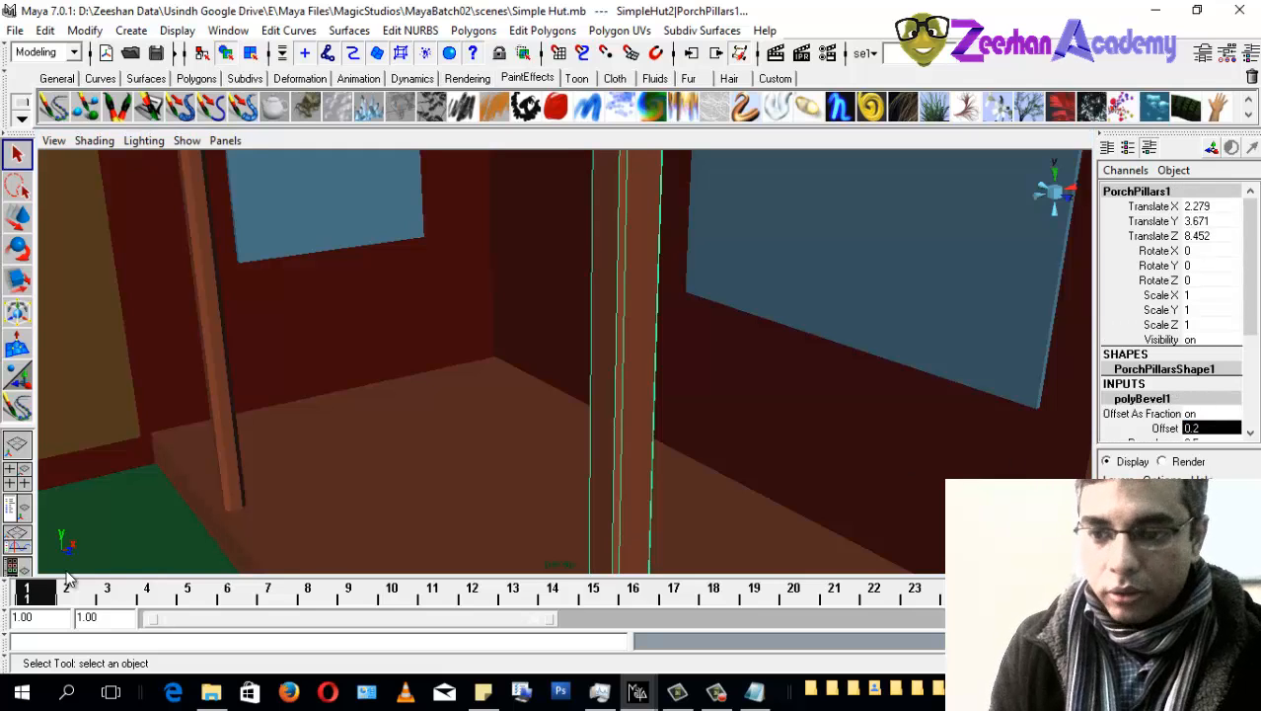
Step: Set the bevel offset of the door-side porch pillar to 0.2
left_click(214, 376)
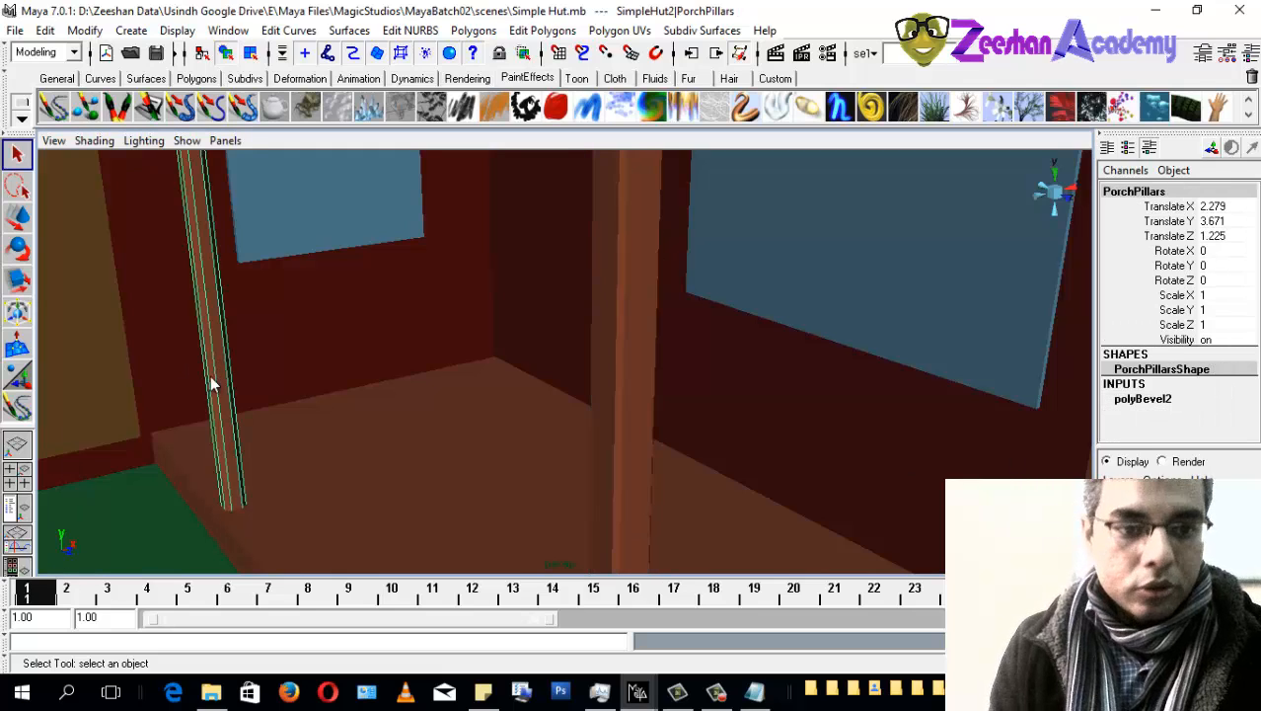
left_click(1143, 399)
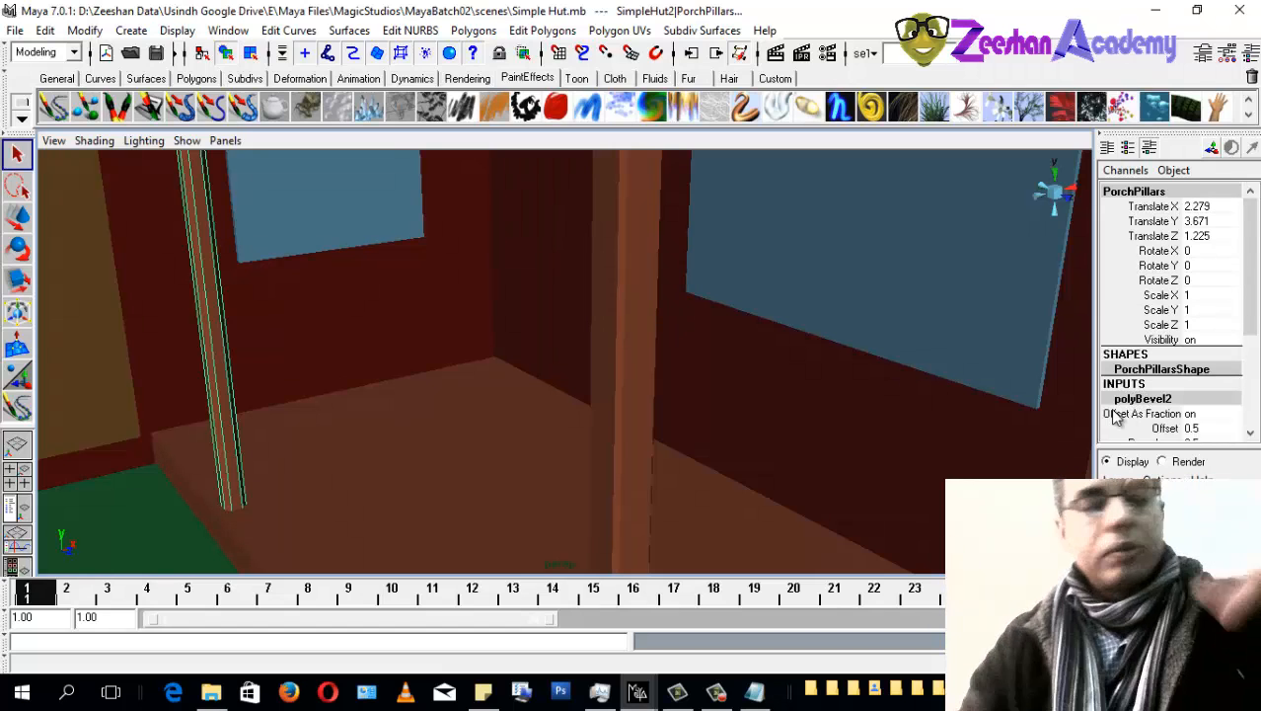
scroll(1184, 404, "down", 3)
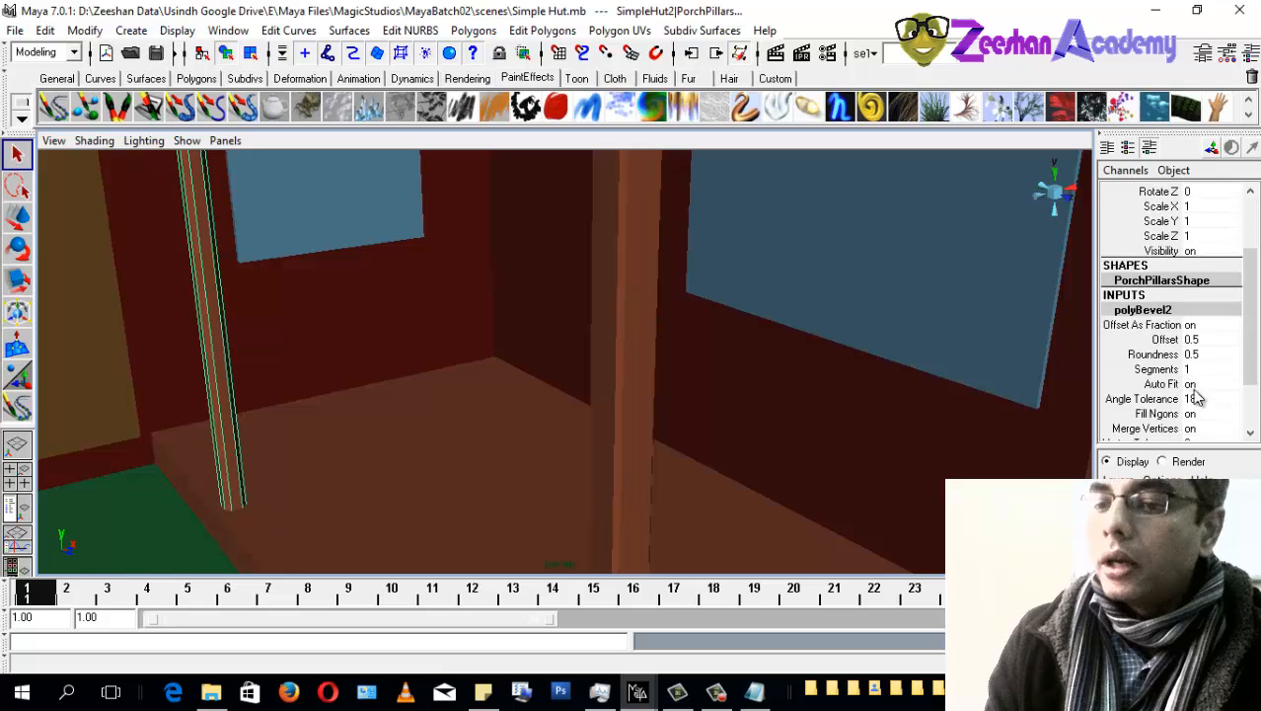
left_click(1212, 339)
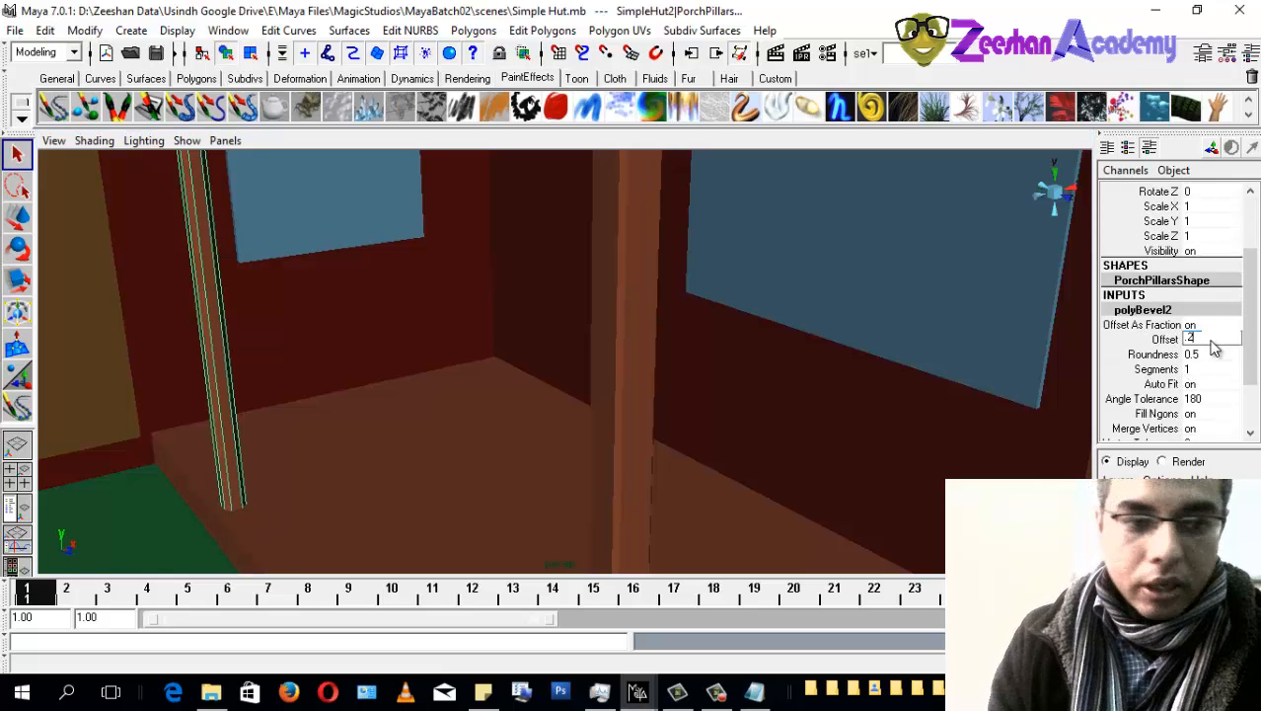
type(".2")
key("Return")
Step: Bevel the remaining porch pillar, the one against the main room's wall
left_click_drag(605, 418, 768, 420, "alt")
left_click(847, 385)
left_click(474, 31)
mouse_move(542, 31)
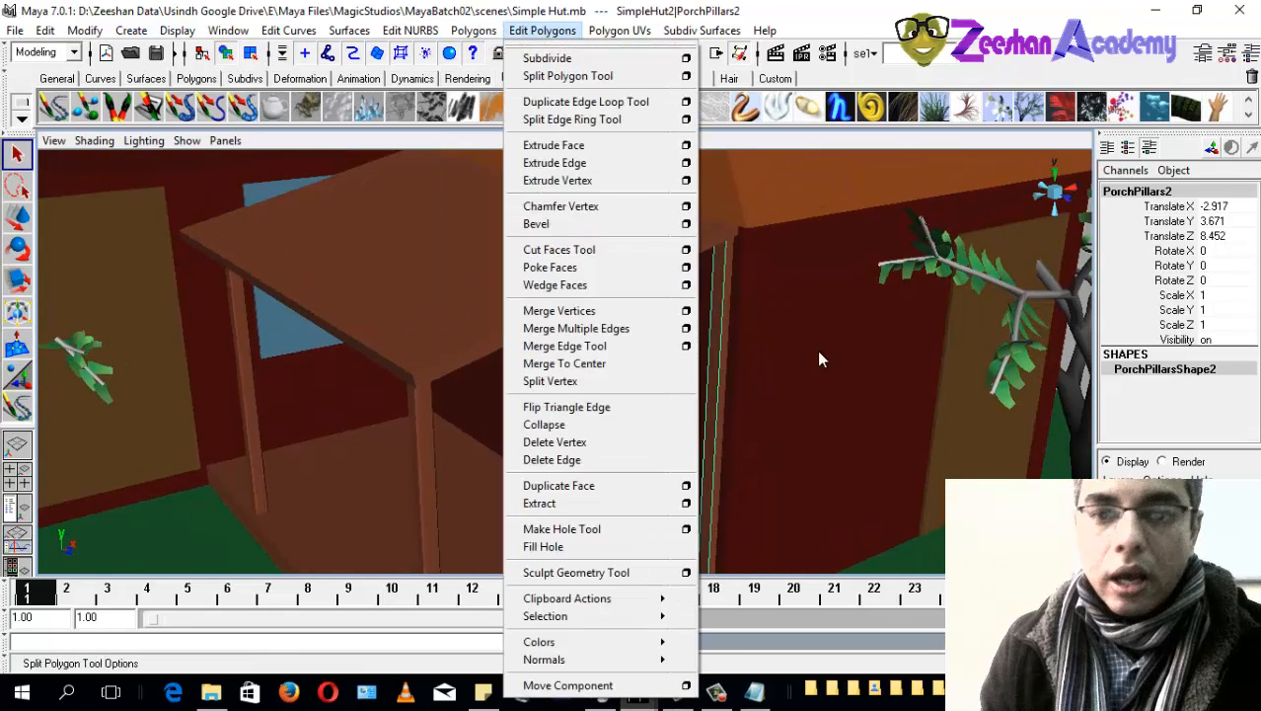
left_click(817, 359)
left_click_drag(671, 346, 554, 307, "alt")
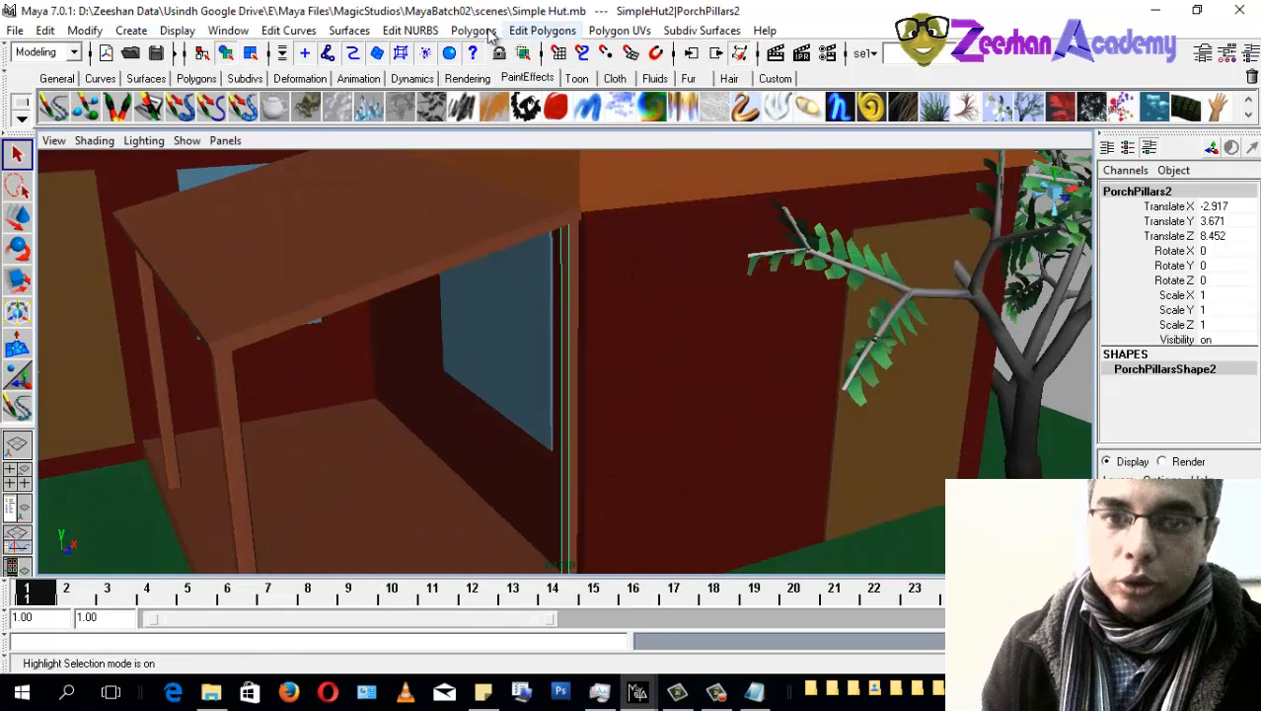
left_click(542, 31)
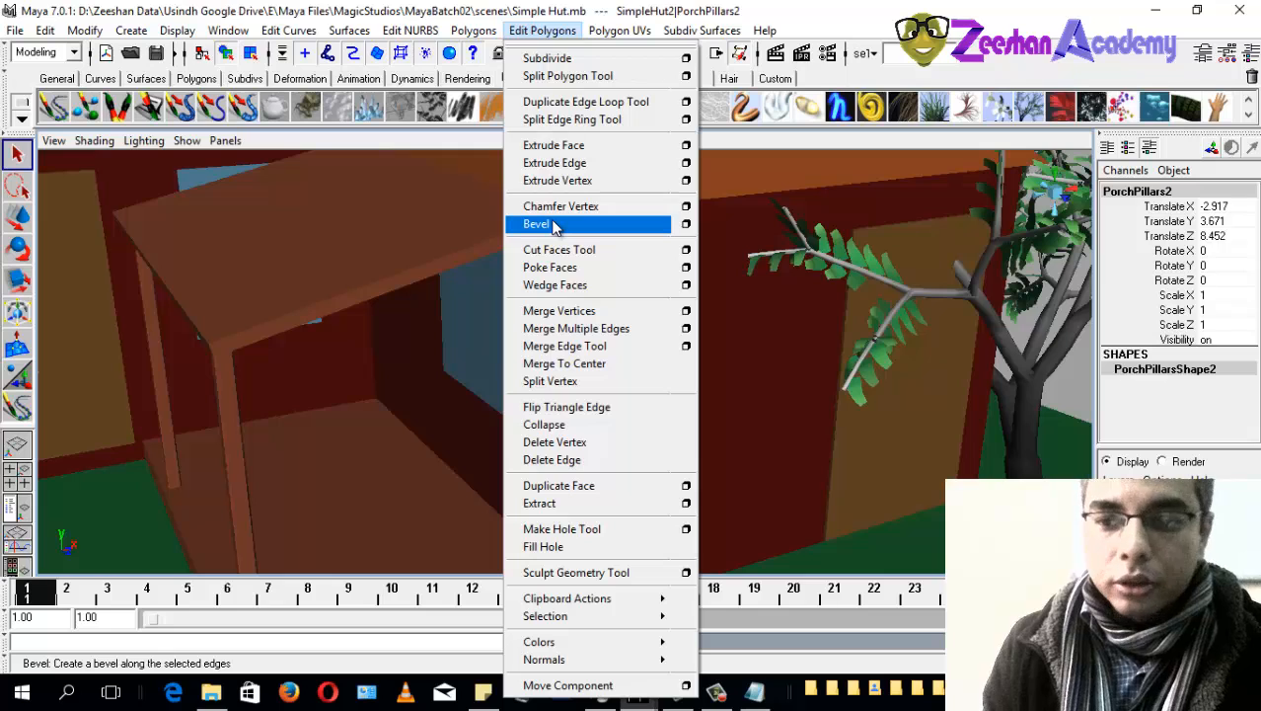
left_click(556, 227)
Step: Set the bevel offset of the wall-side porch pillar to 0.2
left_click_drag(582, 229, 580, 240, "alt")
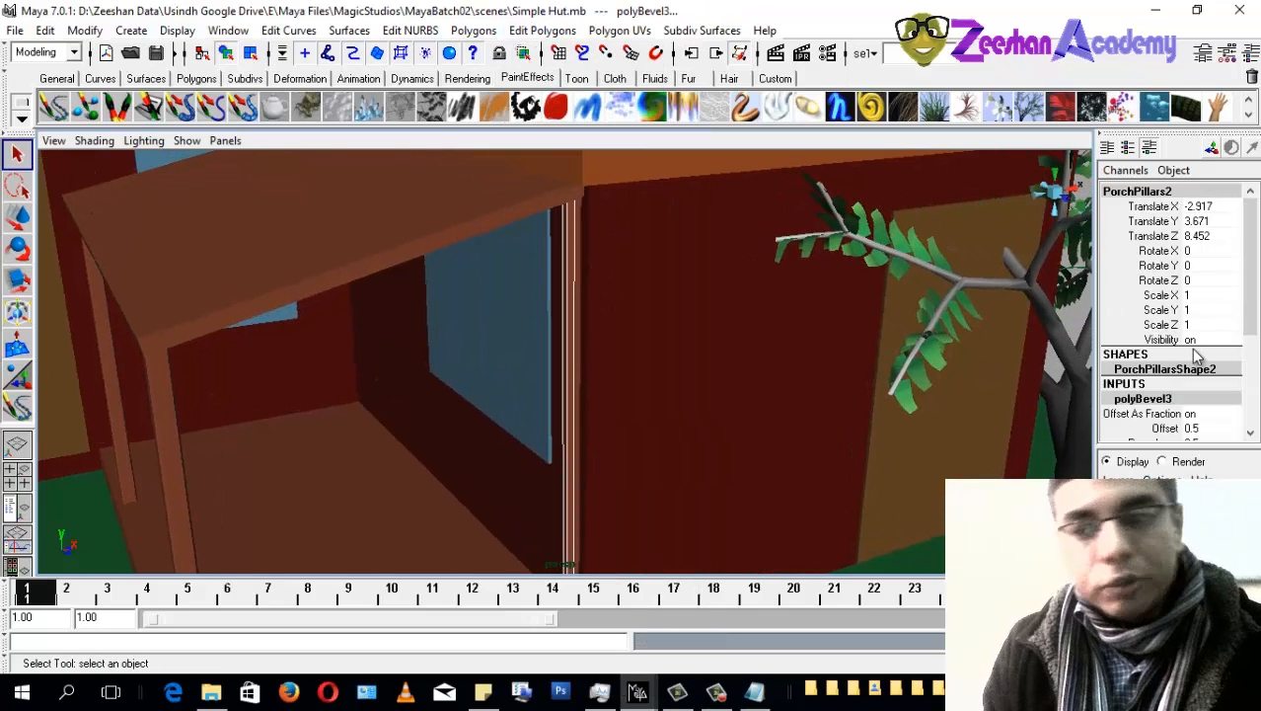
left_click(1212, 432)
key("Return")
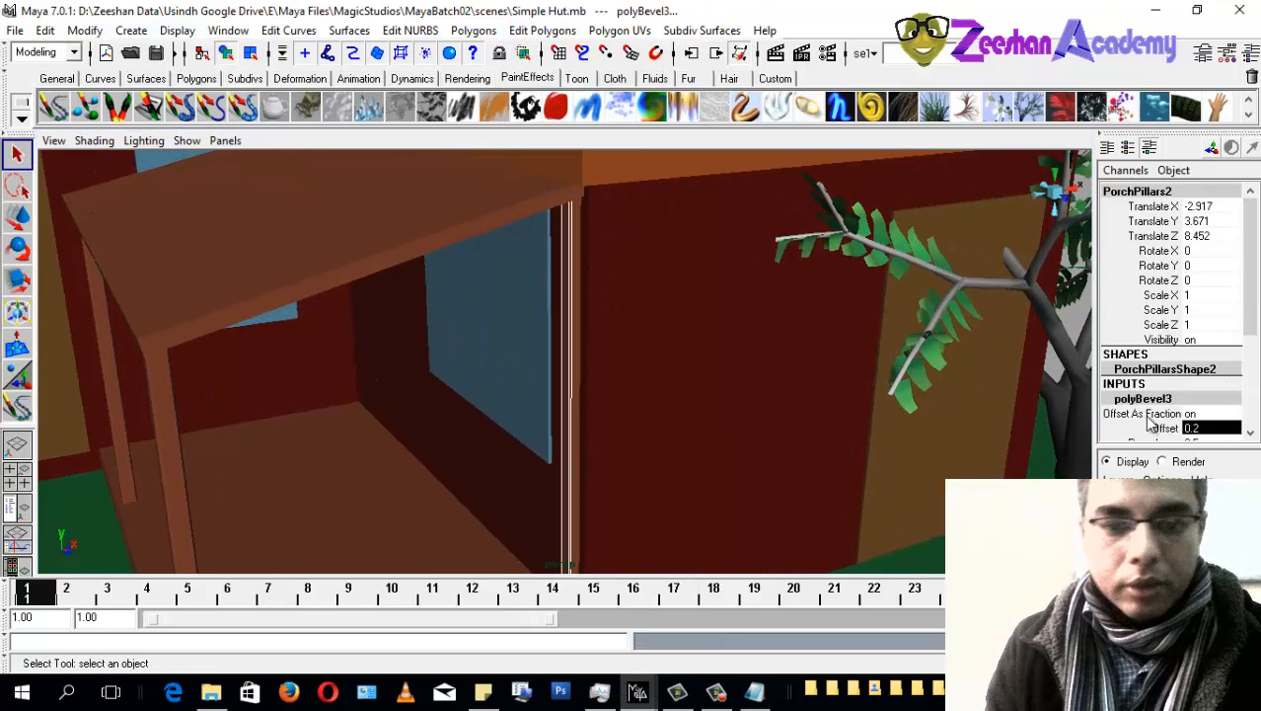
Step: Bevel the porch roof of the third hut
right_click_drag(493, 450, 431, 472, "alt")
left_click(424, 400)
right_click_drag(424, 400, 487, 418, "alt")
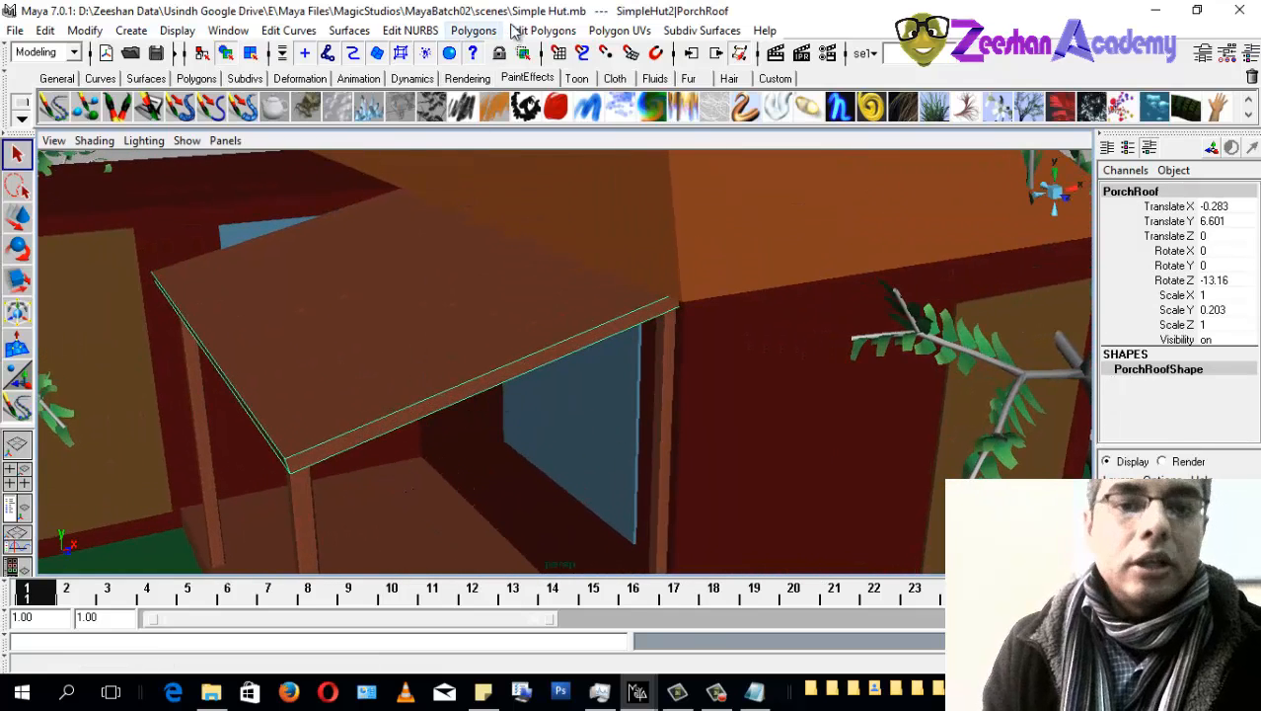
left_click(542, 29)
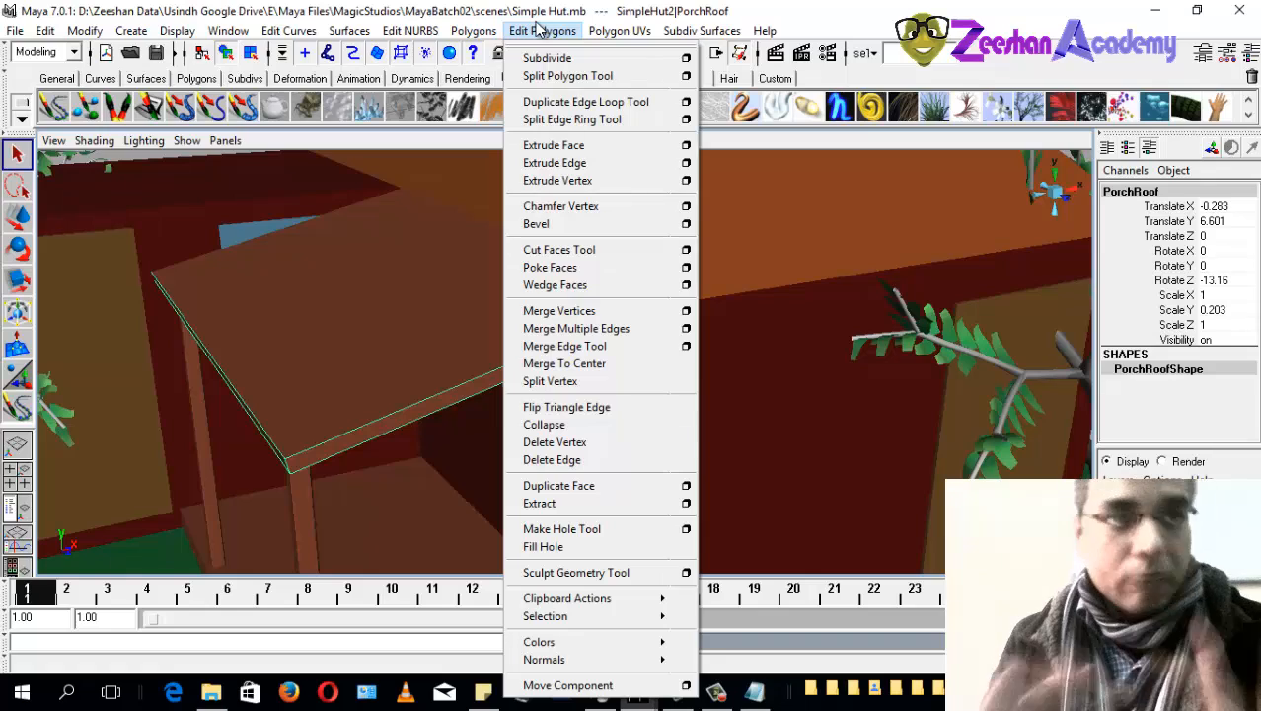
key("alt")
left_click_drag(158, 375, 281, 407, "alt")
right_click_drag(281, 407, 211, 416, "alt")
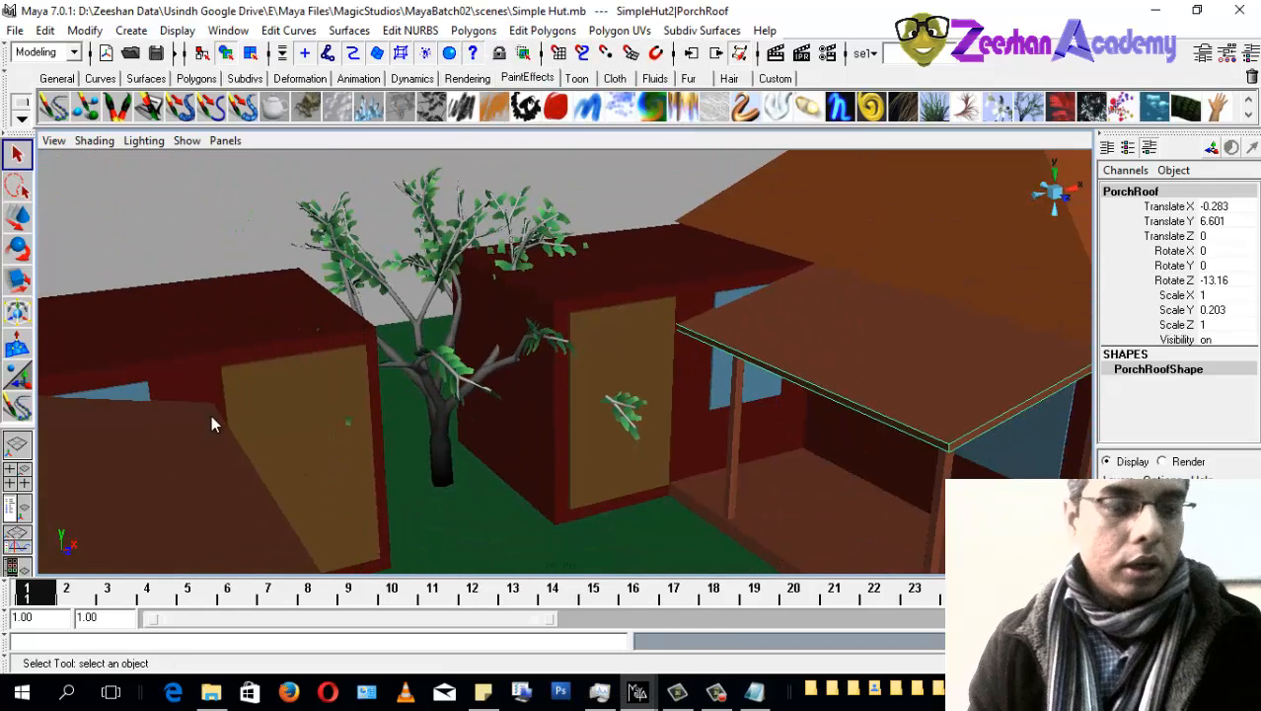
middle_click_drag(551, 377, 422, 359, "alt")
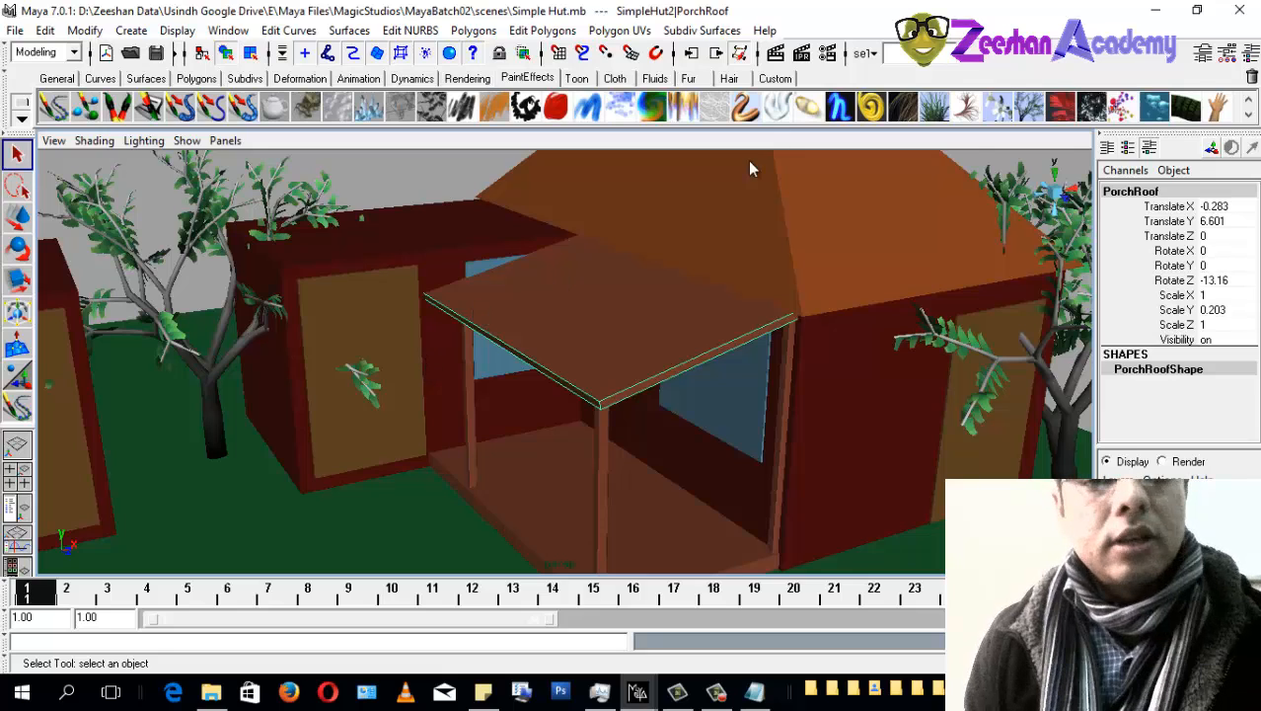
right_click_drag(609, 357, 632, 365, "alt")
right_click_drag(527, 402, 609, 416, "alt")
middle_click_drag(629, 442, 616, 386, "alt")
left_click(539, 33)
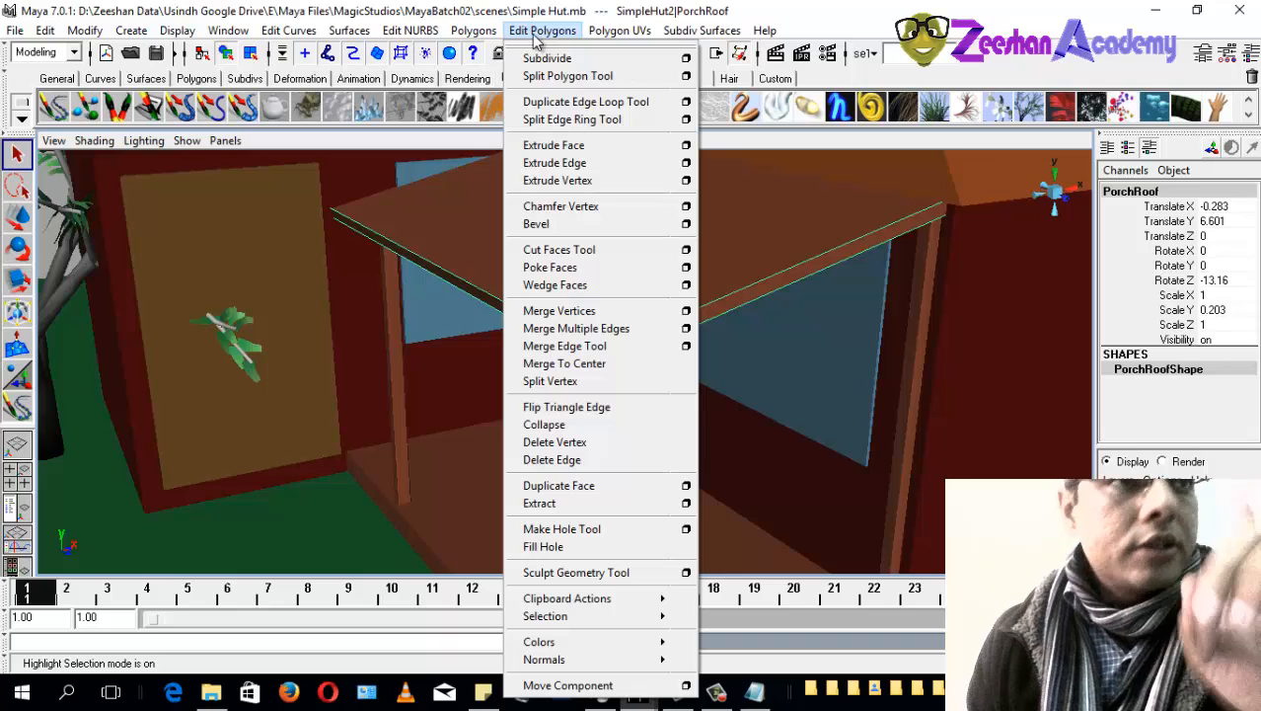
left_click(553, 223)
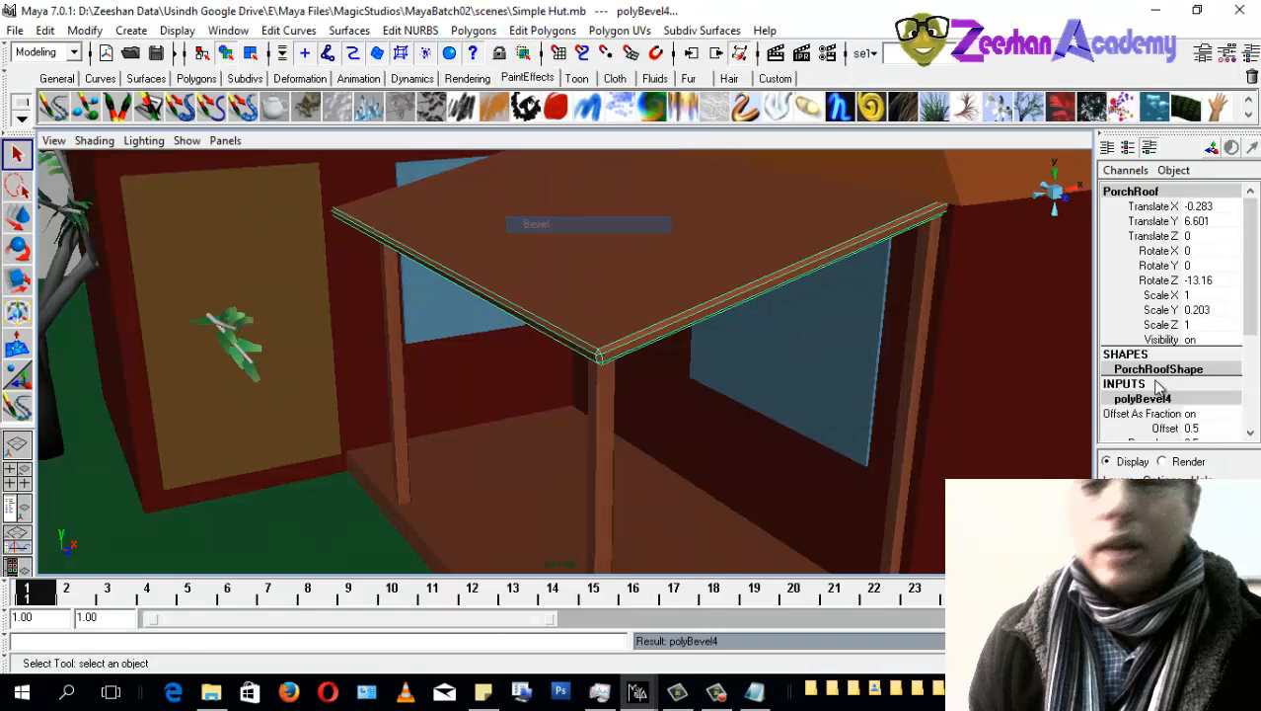
Step: Set the bevel offset of the porch roof to 0.2 and inspect its edges
double_click(1211, 427)
type(".2")
key("Return")
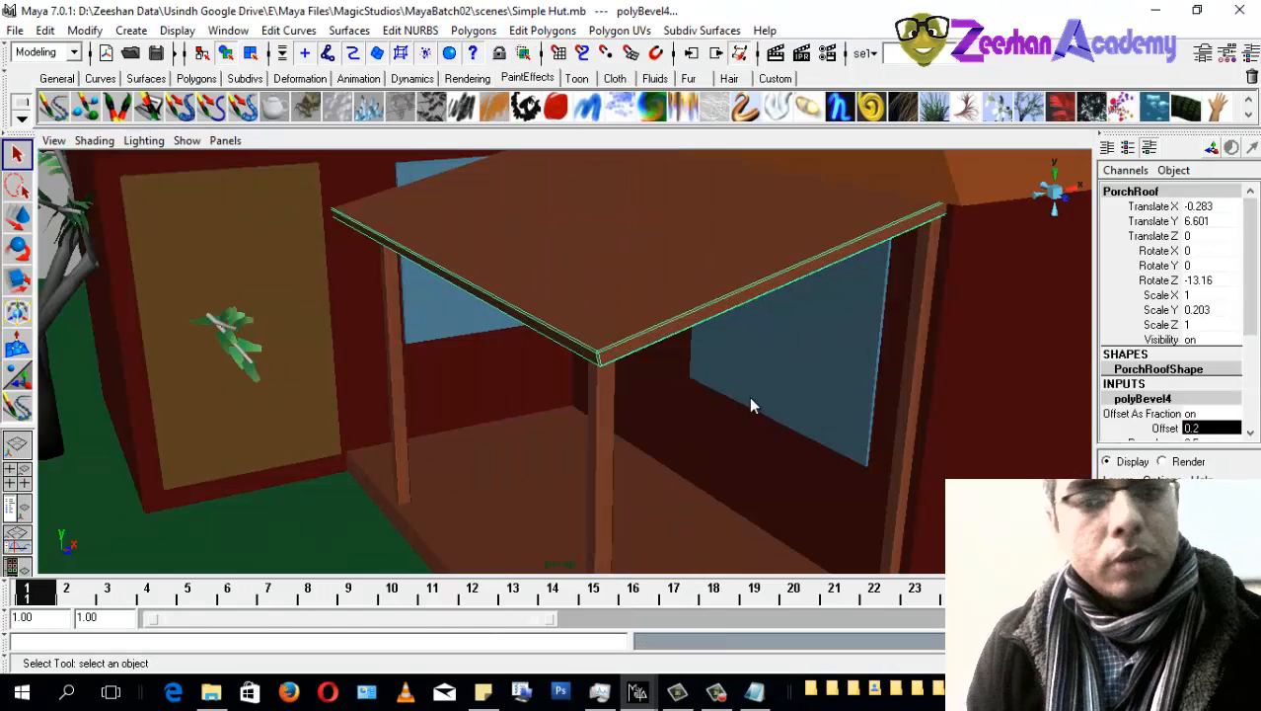
scroll(751, 399, "up", 1)
middle_click_drag(744, 344, 701, 414, "alt")
scroll(651, 380, "up", 2)
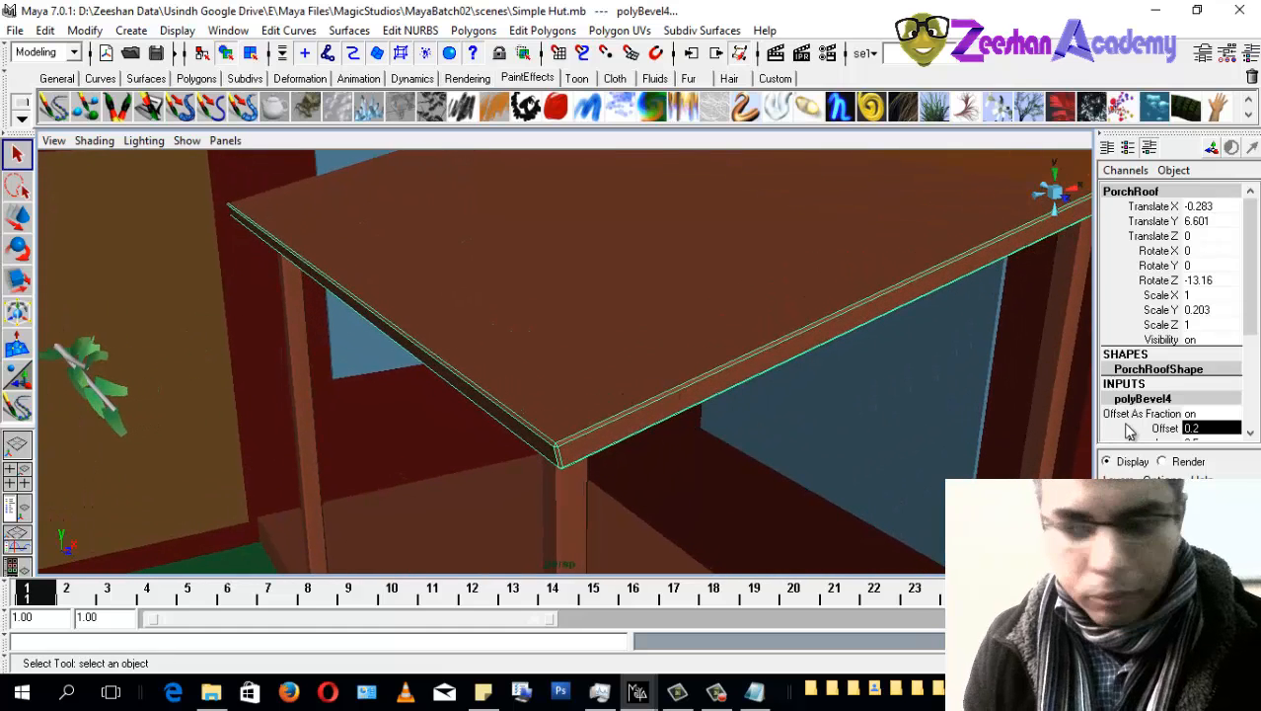
scroll(629, 426, "down", 3)
scroll(692, 358, "up", 1)
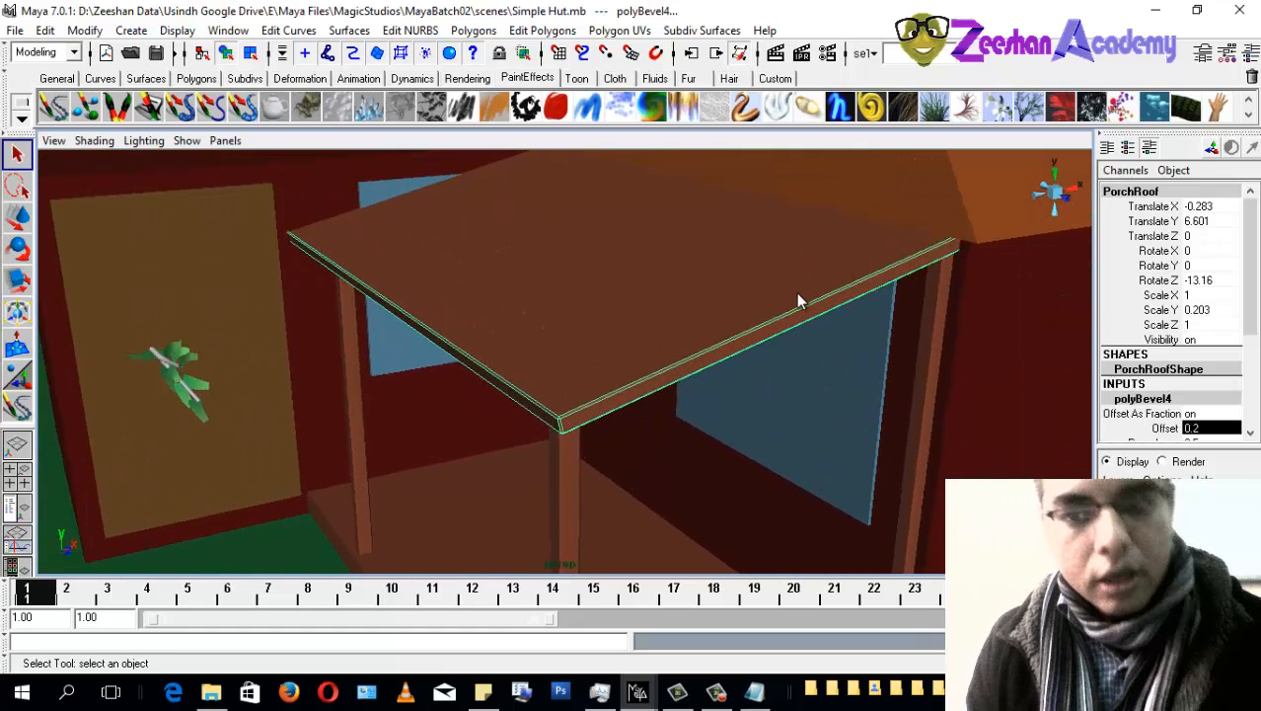
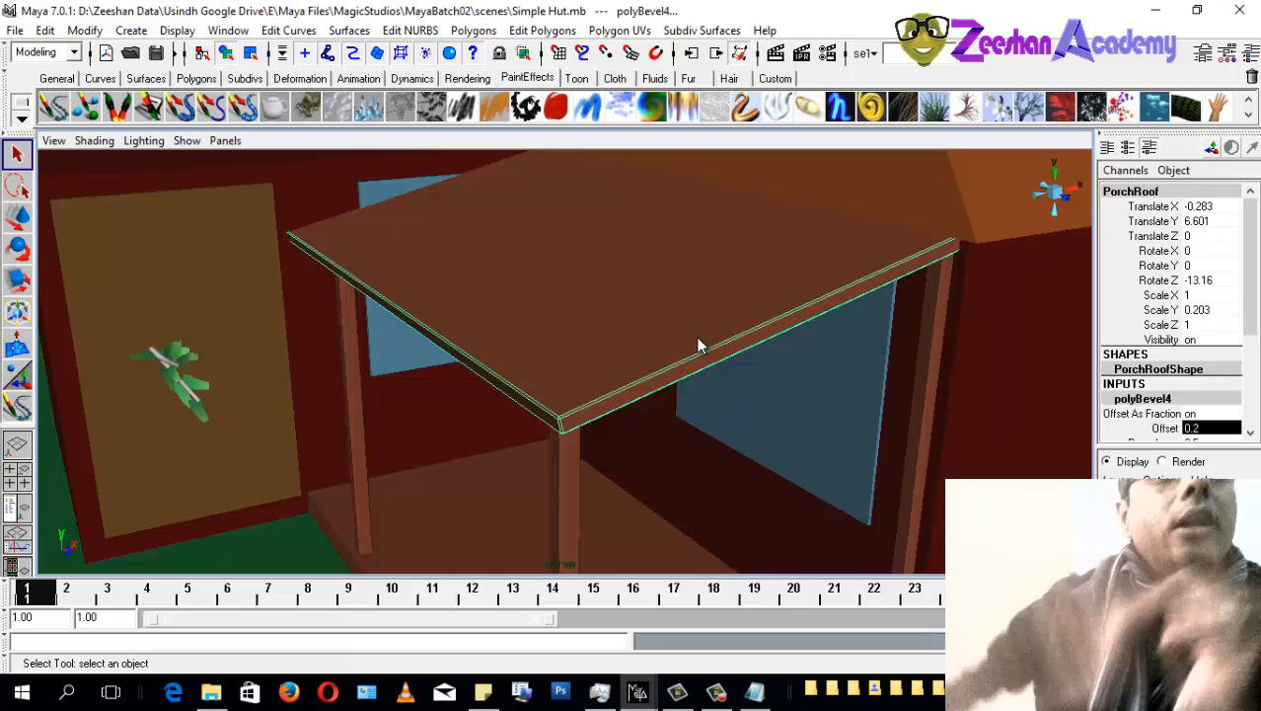
Step: Select the third hut's pyramid roof together with the small room and the main room
right_click_drag(697, 346, 652, 366, "alt")
left_click_drag(651, 366, 678, 377, "alt")
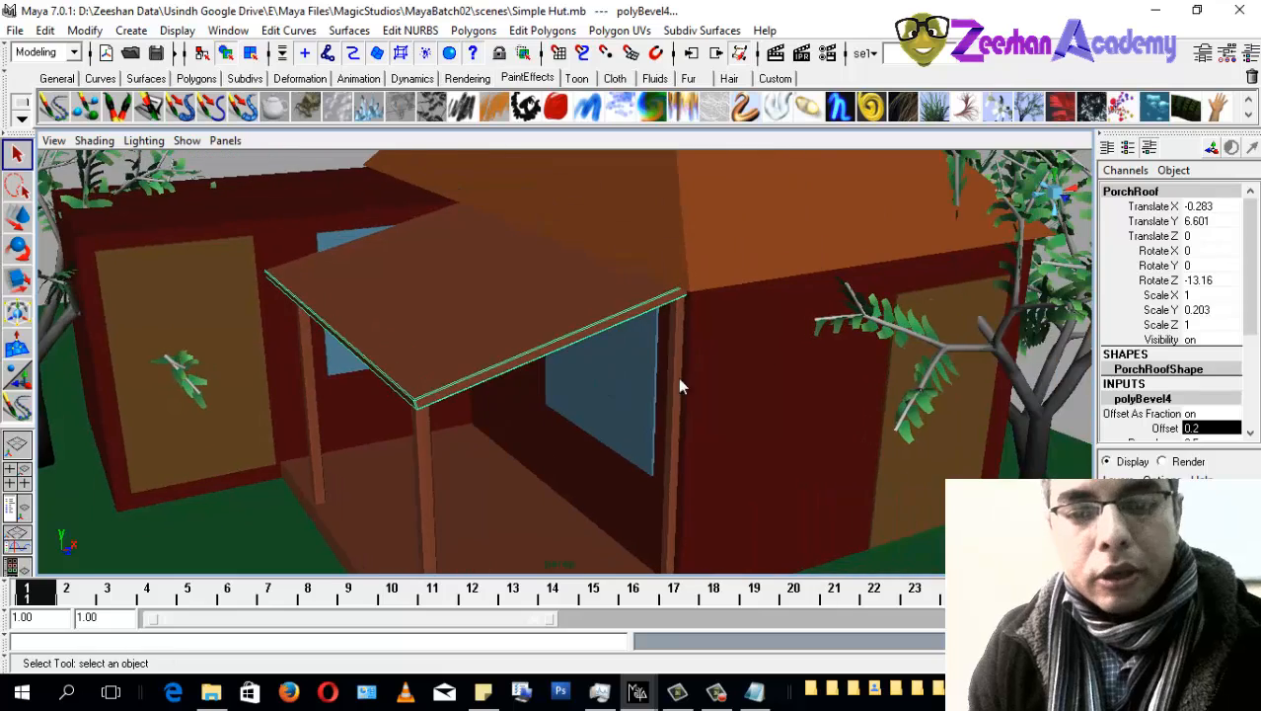
left_click_drag(715, 280, 665, 281, "alt")
left_click_drag(501, 305, 543, 237, "alt")
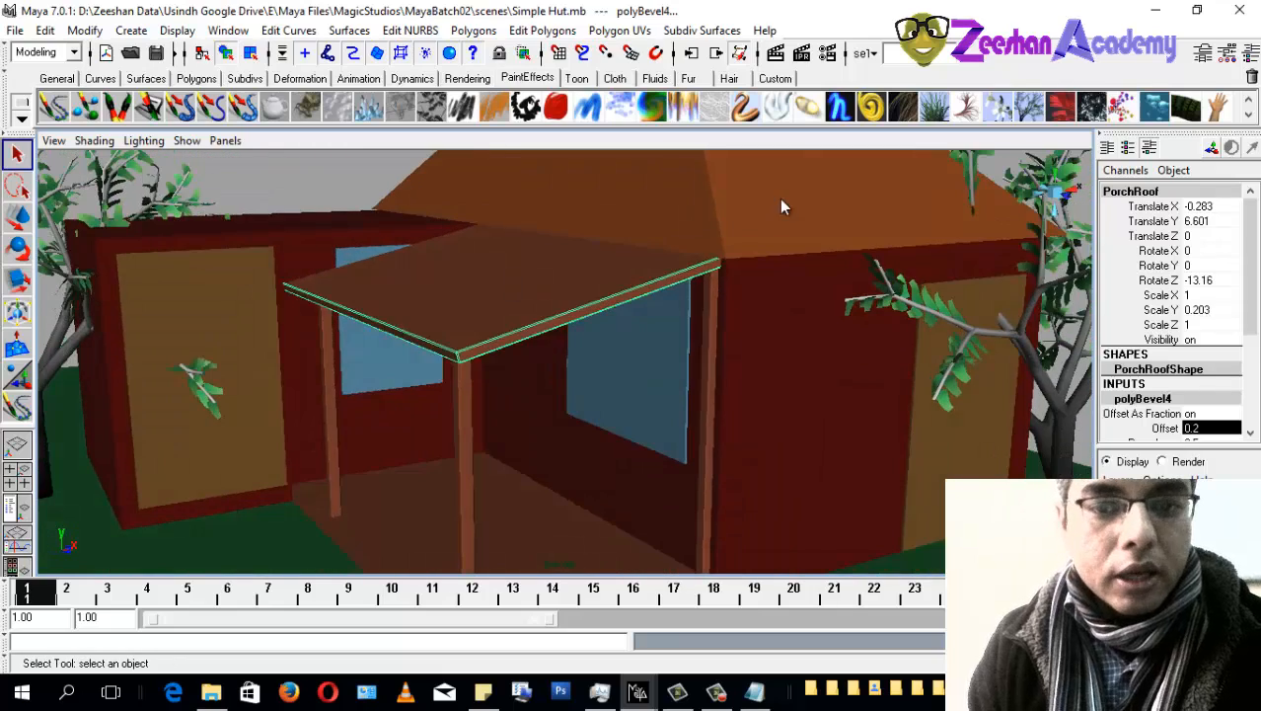
left_click(780, 198)
middle_click_drag(729, 258, 718, 293, "alt")
right_click_drag(728, 443, 518, 435, "alt")
left_click_drag(518, 435, 420, 293, "alt")
left_click(420, 339)
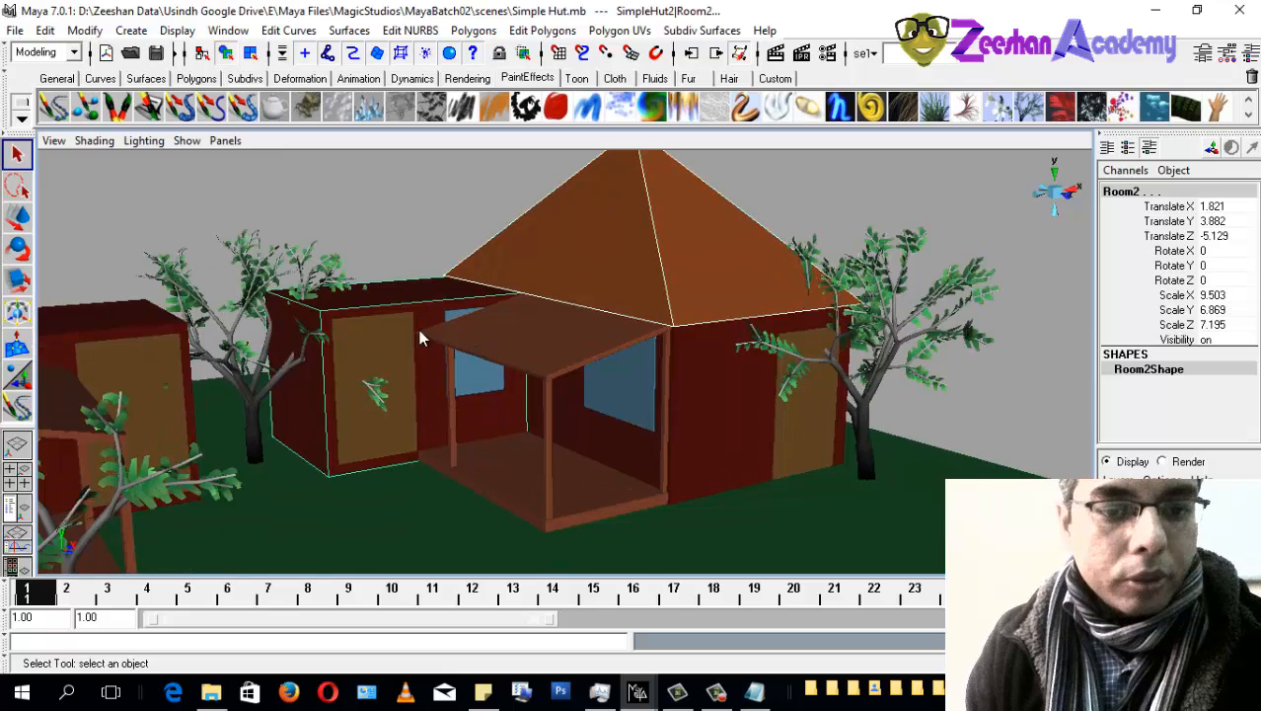
left_click(735, 405, "shift")
Step: Add the hut's doors, both windows and the porch base to the selection
right_click_drag(326, 468, 451, 467, "alt")
left_click(219, 405, "shift")
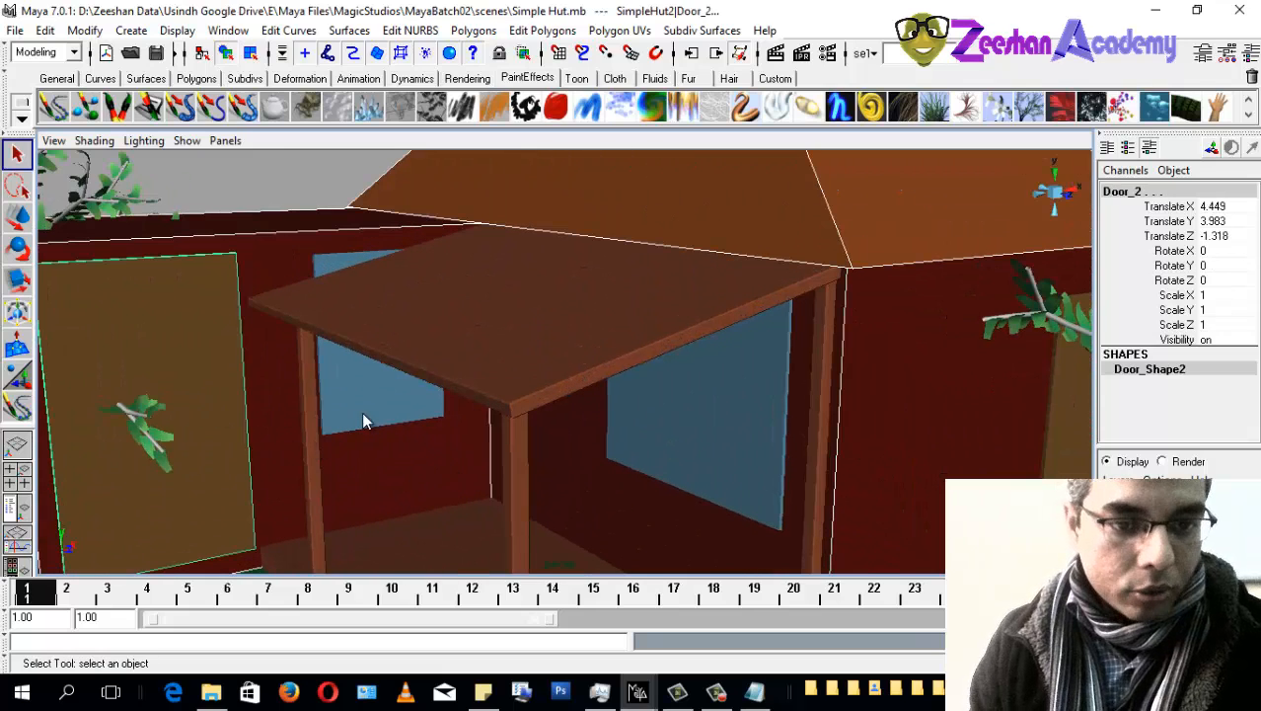
left_click(361, 411, "shift")
left_click(620, 422, "shift")
left_click_drag(849, 441, 767, 423, "alt")
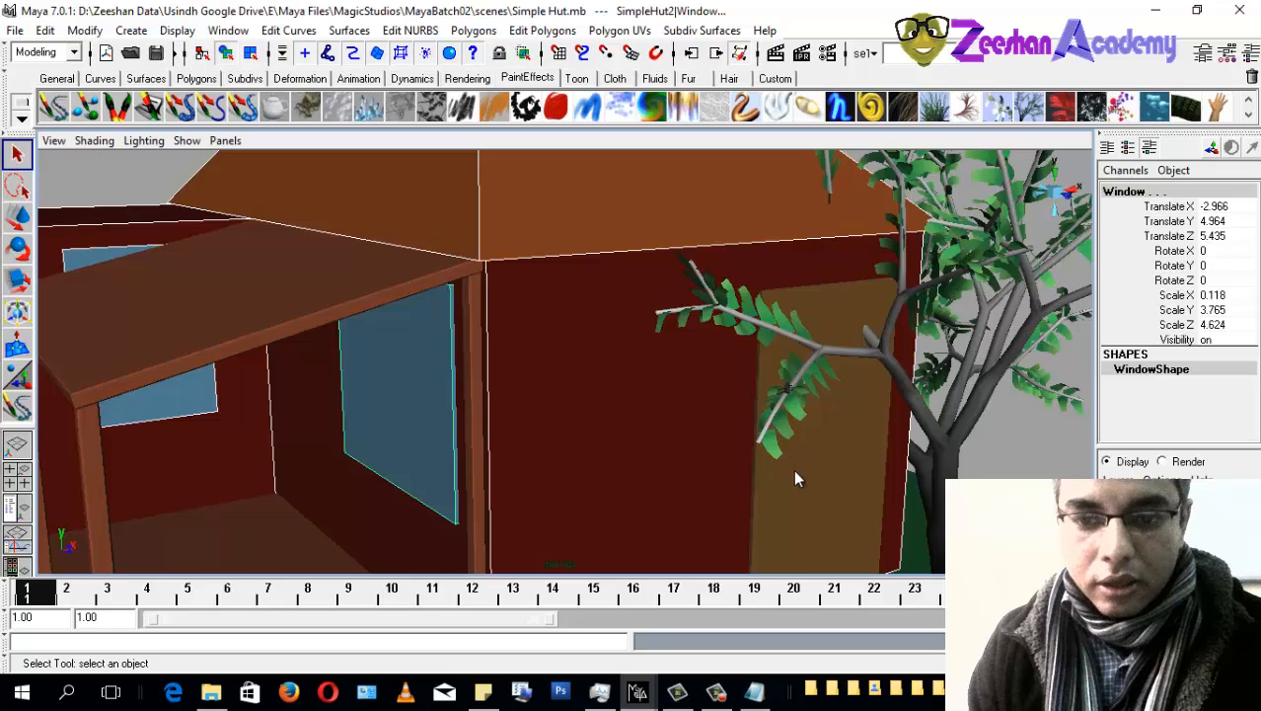
right_click_drag(798, 479, 487, 462, "alt")
left_click_drag(488, 462, 536, 479, "alt")
left_click(536, 476, "shift")
right_click_drag(591, 476, 622, 490, "alt")
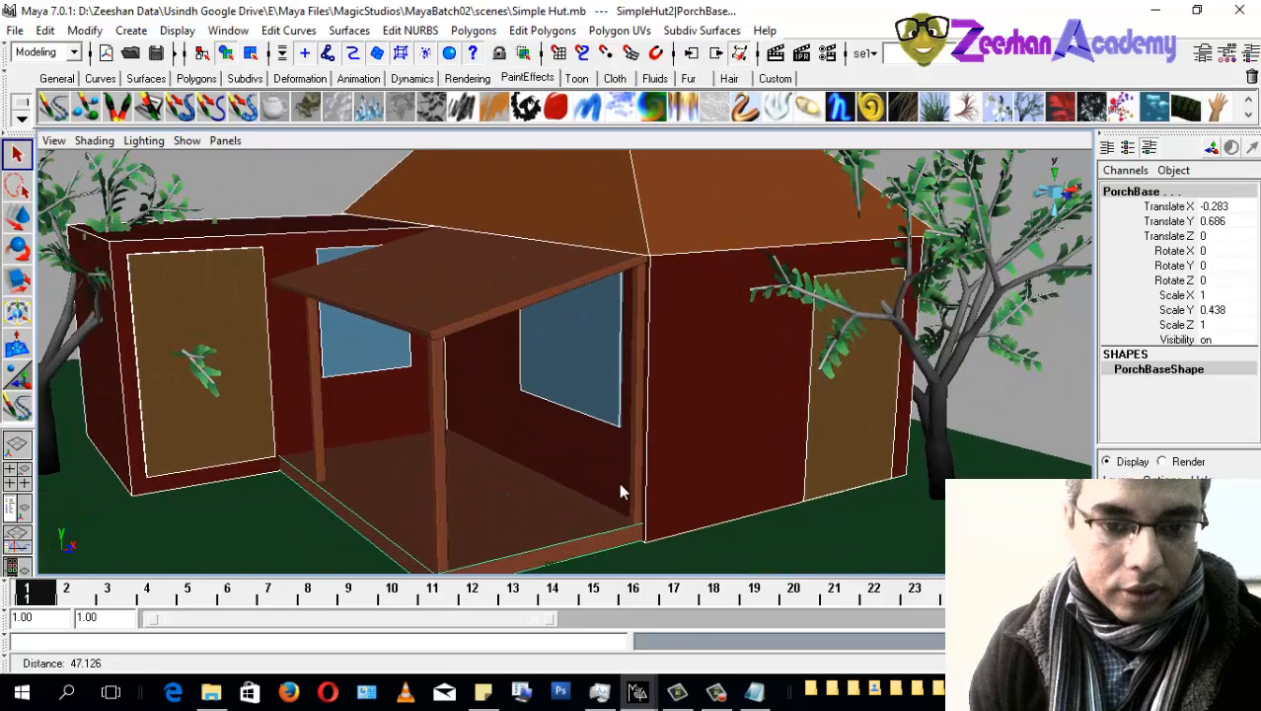
Step: Bevel all selected hut parts at once and inspect the result from several sides
left_click(542, 29)
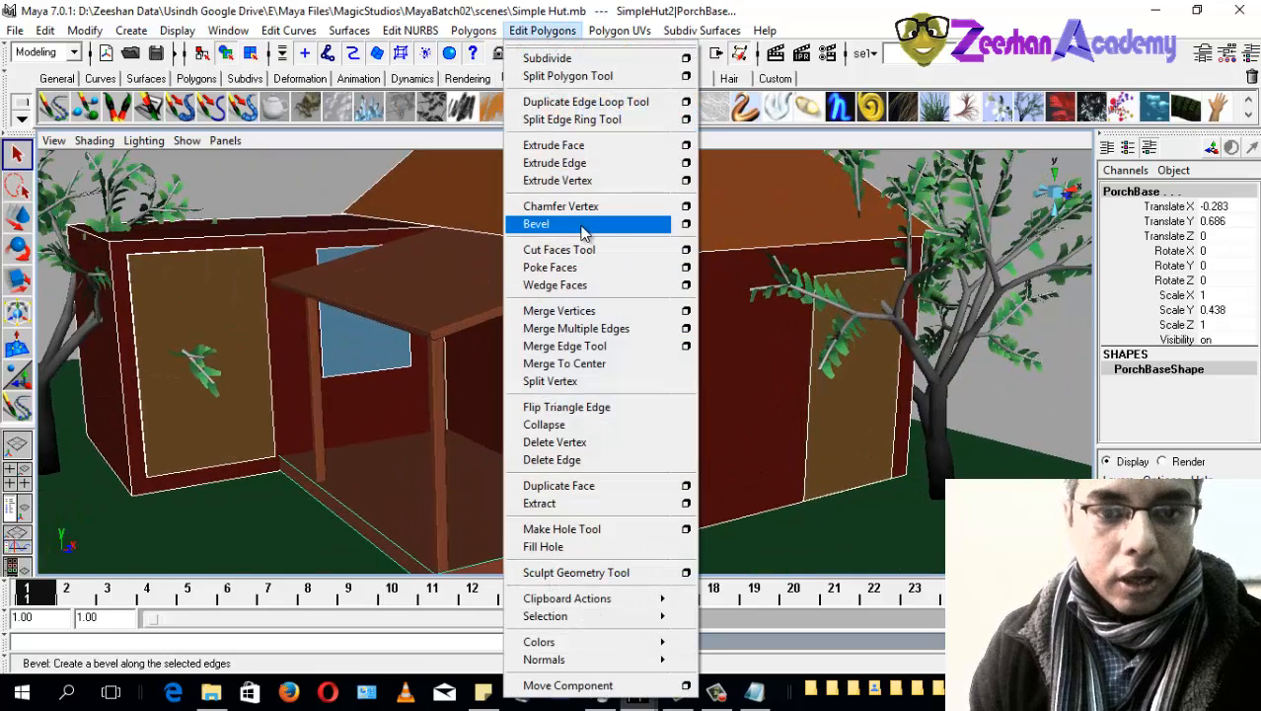
left_click(584, 226)
left_click_drag(685, 329, 593, 380, "alt")
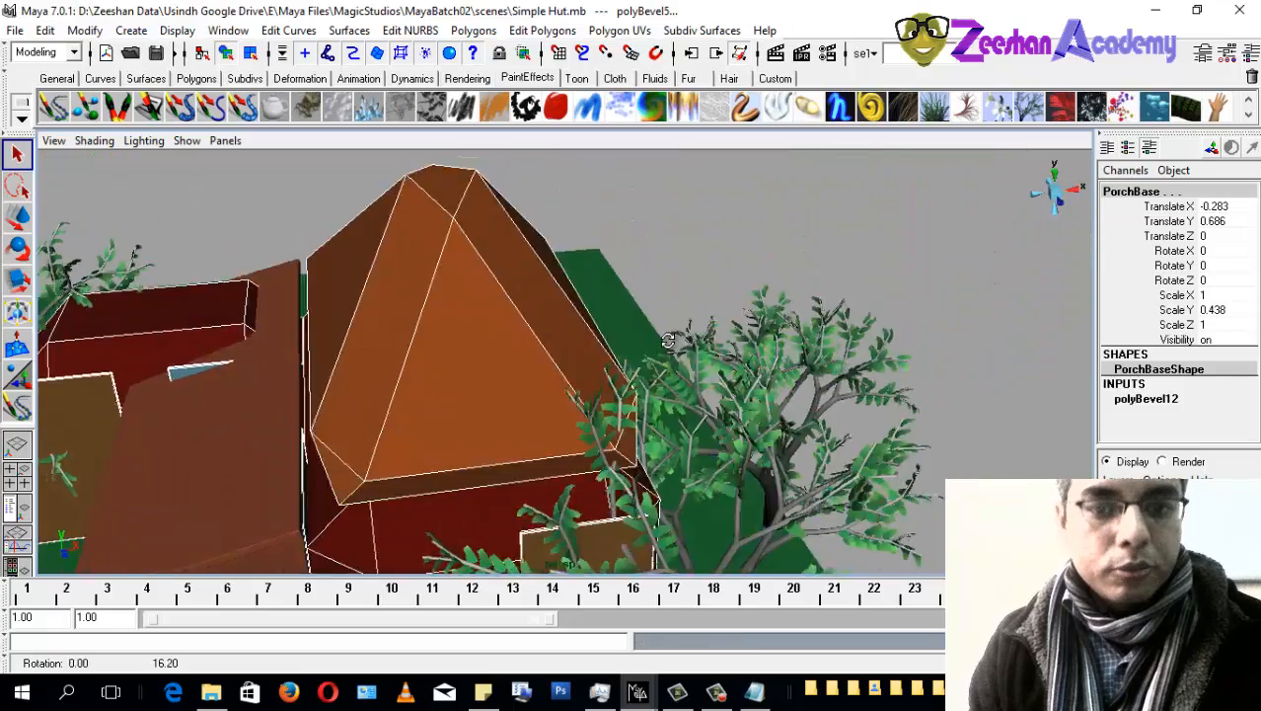
right_click_drag(592, 380, 392, 374, "alt")
left_click_drag(394, 400, 475, 300, "alt")
right_click_drag(462, 344, 499, 377, "alt")
left_click_drag(498, 377, 508, 413, "alt")
right_click_drag(507, 395, 541, 405, "alt")
left_click_drag(531, 399, 492, 394, "alt")
right_click_drag(492, 394, 524, 414, "alt")
left_click_drag(523, 415, 551, 435, "alt")
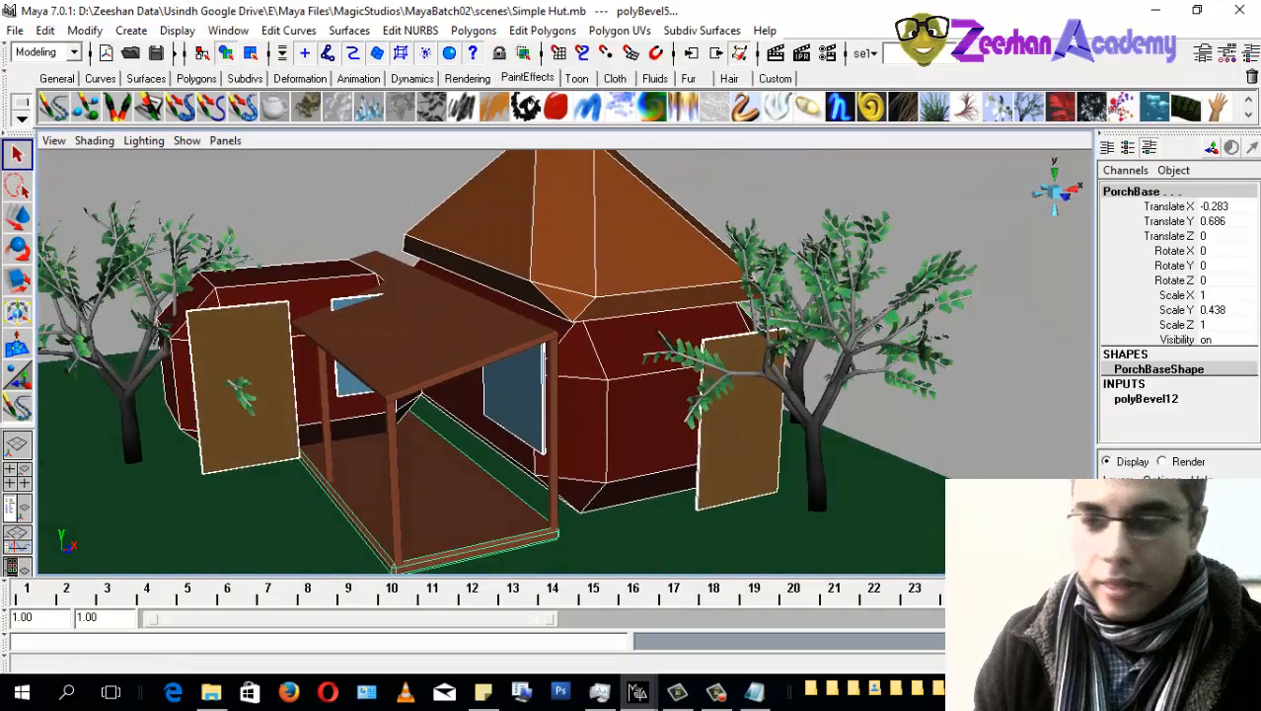
Step: Show the channel settings of the new bevel and choose its offset for interactive adjustment
left_click(1179, 399)
left_click_drag(1253, 322, 1254, 369)
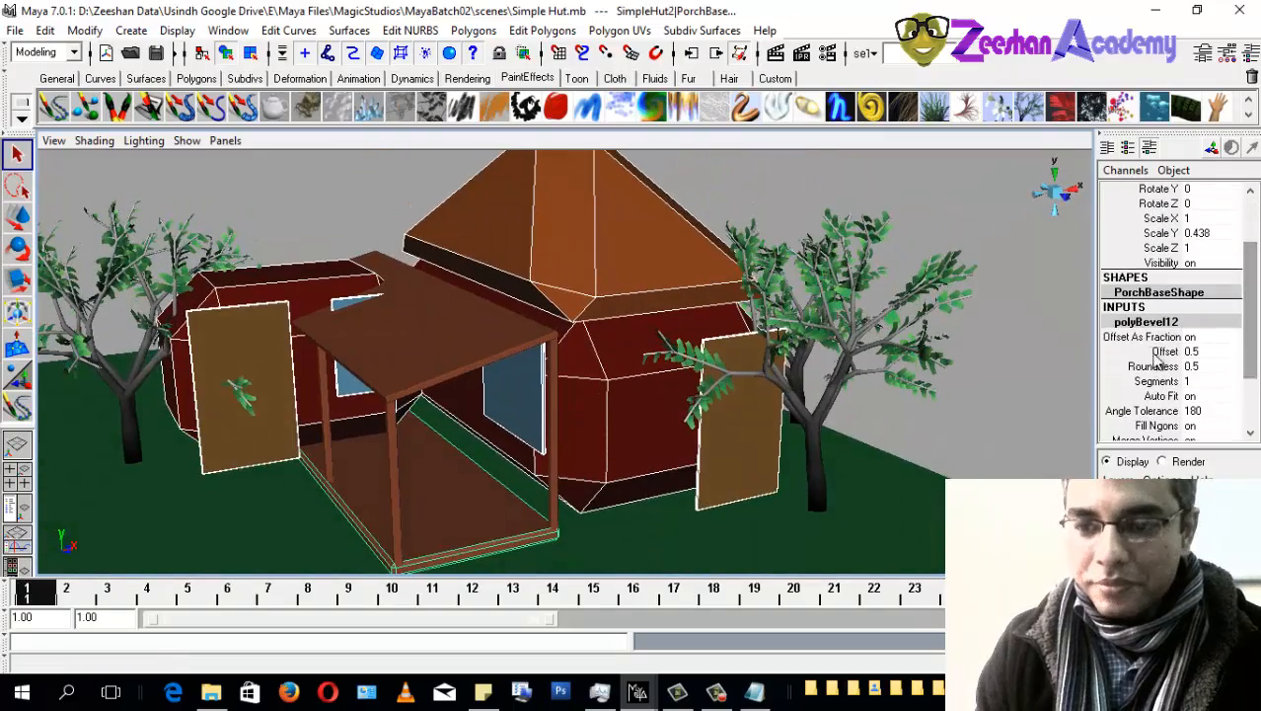
left_click(1156, 353)
left_click_drag(605, 397, 599, 340, "alt")
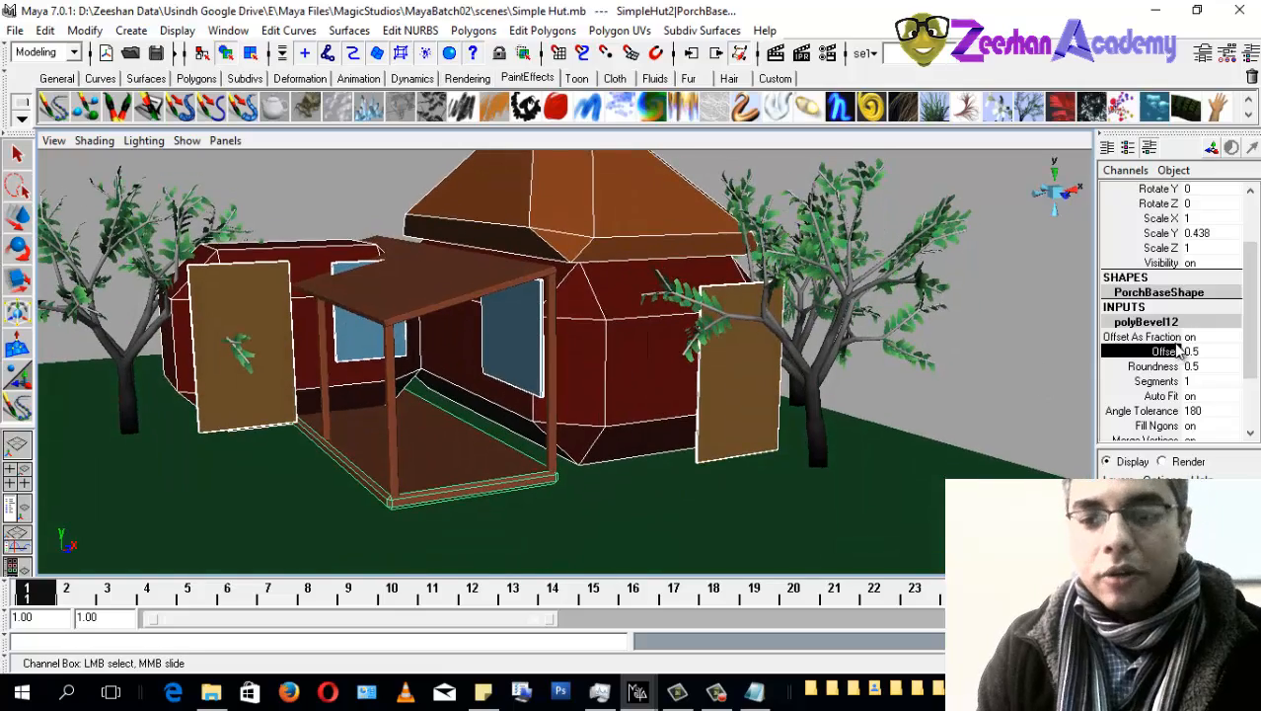
middle_click_drag(592, 378, 598, 405)
left_click_drag(597, 405, 530, 381, "alt")
left_click_drag(385, 383, 574, 393, "alt")
right_click_drag(561, 335, 580, 381, "alt")
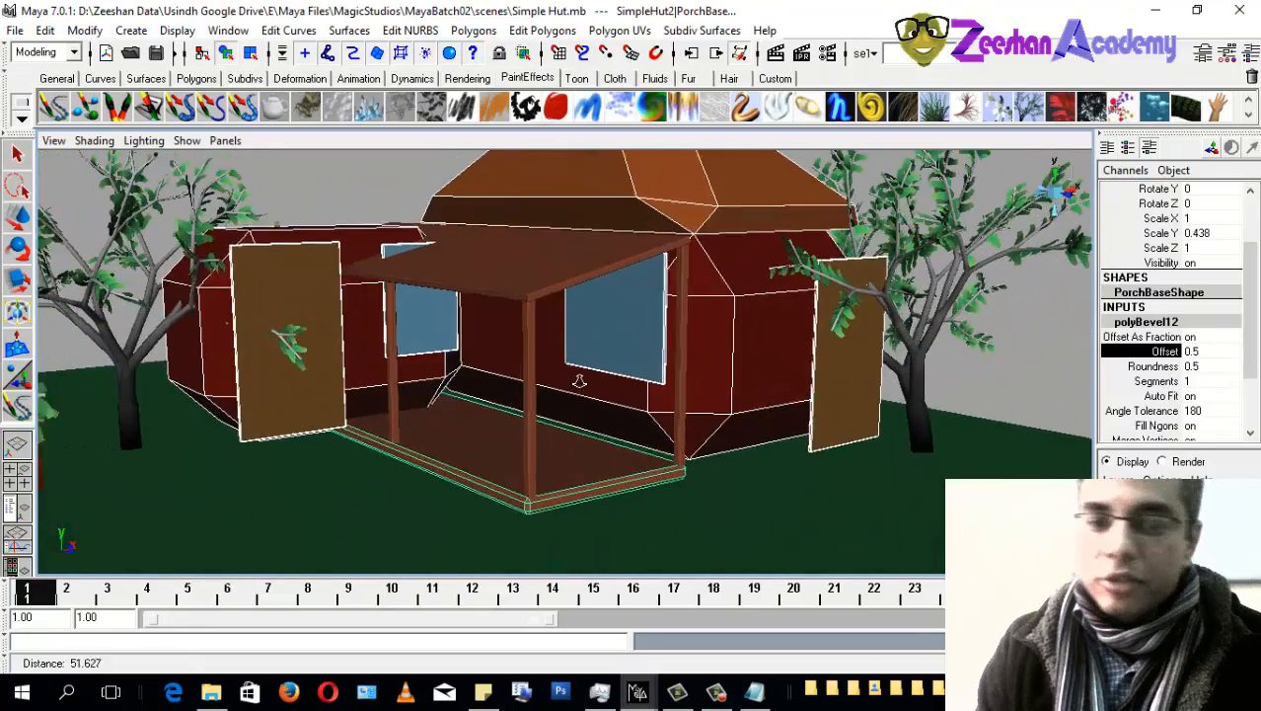
middle_click_drag(622, 221, 624, 329, "alt")
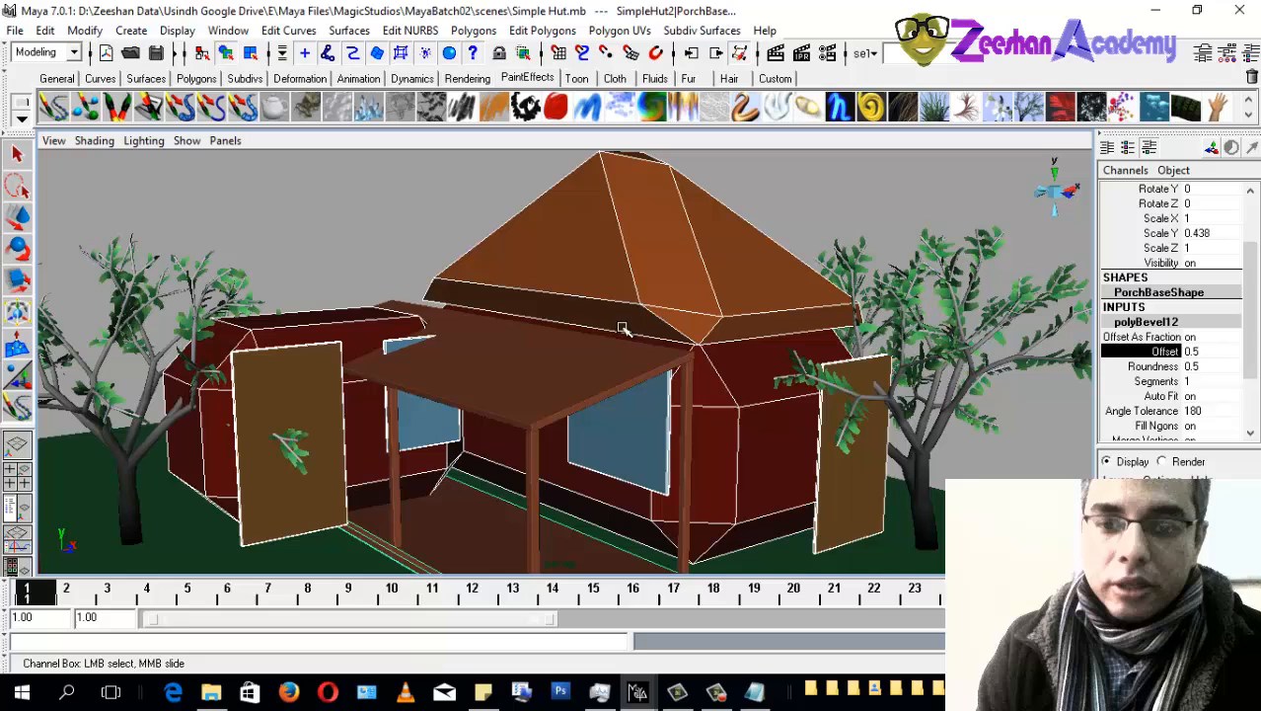
Step: Set the number of bevel segments on the selected hut parts to 2
left_click(1186, 382)
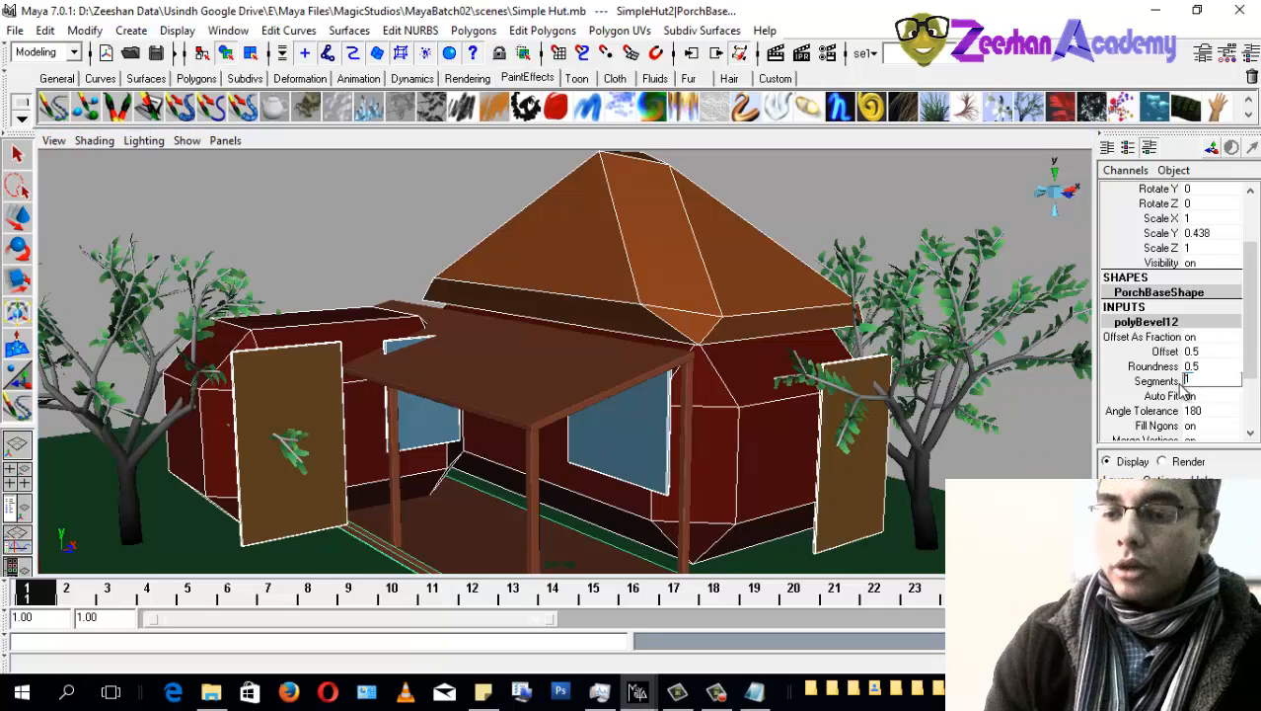
type("2")
key("Return")
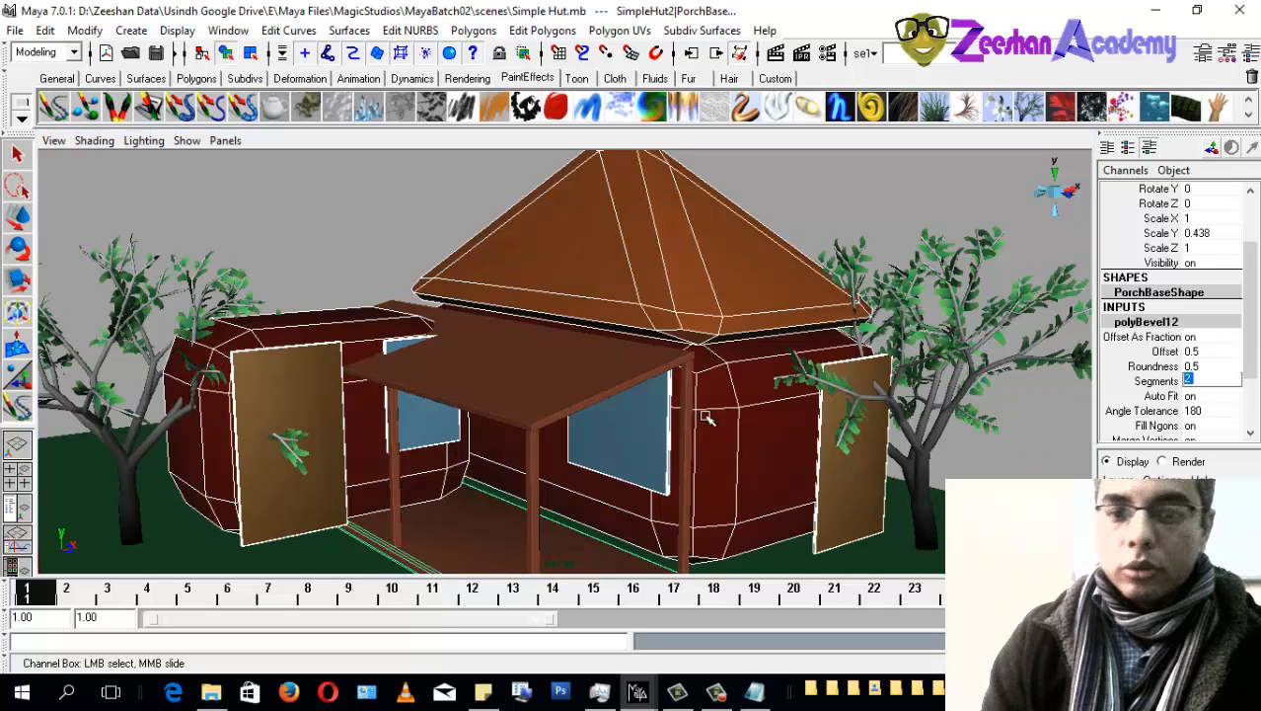
left_click_drag(706, 417, 647, 230, "alt")
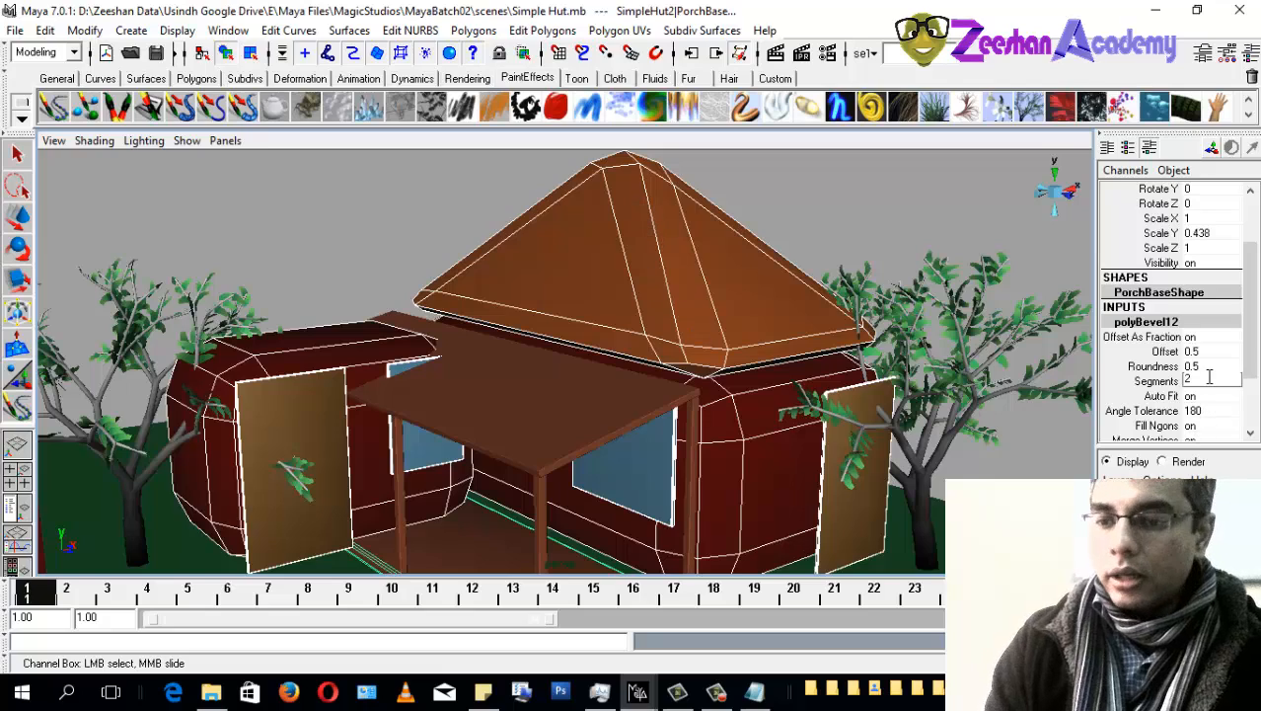
Step: Set the bevel segments of the selected hut parts to 5 and clear the selection
left_click_drag(1209, 377, 1151, 389)
type("5")
key("Return")
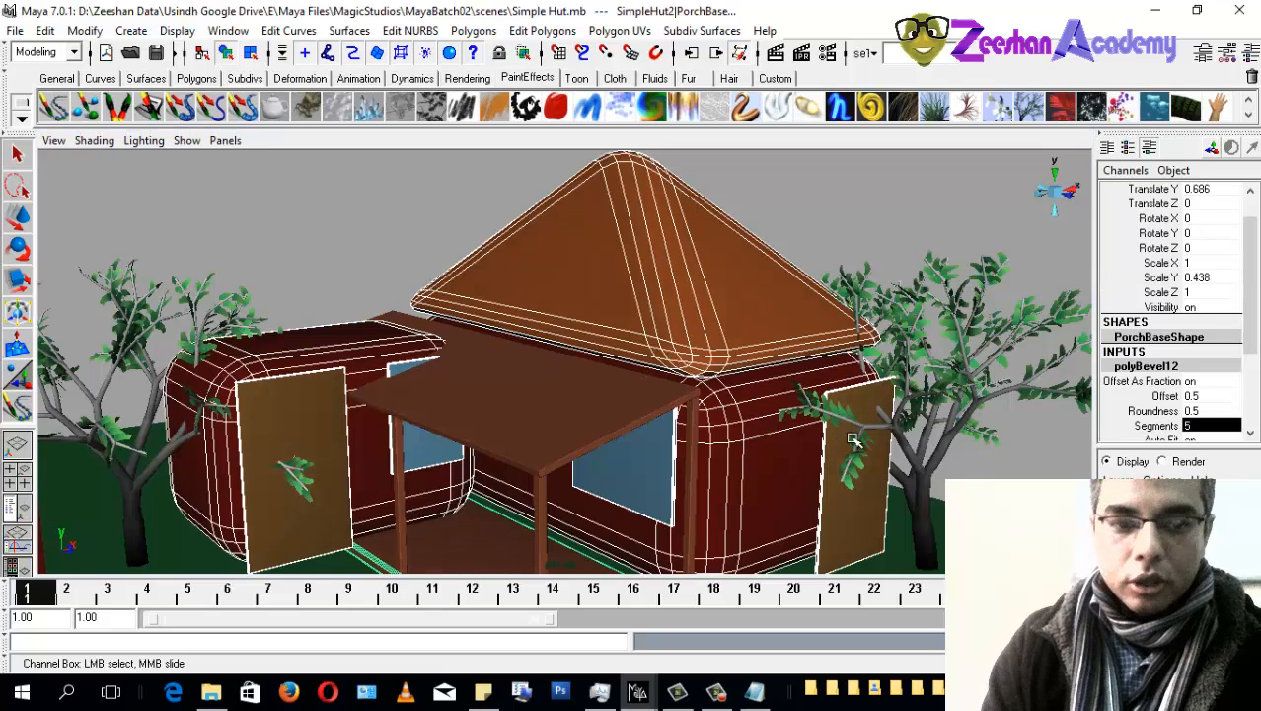
left_click_drag(610, 502, 617, 481, "alt")
right_click_drag(616, 482, 659, 499, "alt")
left_click_drag(659, 499, 586, 484, "alt")
right_click_drag(590, 337, 651, 310)
left_click(610, 368)
left_click(717, 271)
Step: Scale the small room's door down uniformly to about 0.67
left_click_drag(717, 272, 523, 388, "alt")
right_click_drag(525, 387, 744, 414, "alt")
middle_click_drag(743, 414, 602, 417, "alt")
left_click(424, 320)
key("r")
left_click_drag(369, 338, 351, 357)
left_click_drag(351, 358, 357, 377, "alt")
Step: Move the small room's door onto its rounded wall, at about X 4.05 and Z -1.56
key("w")
left_click_drag(446, 338, 463, 340)
left_click_drag(385, 414, 703, 439, "alt")
key("f")
left_click_drag(645, 469, 750, 434, "alt")
left_click_drag(618, 366, 512, 374)
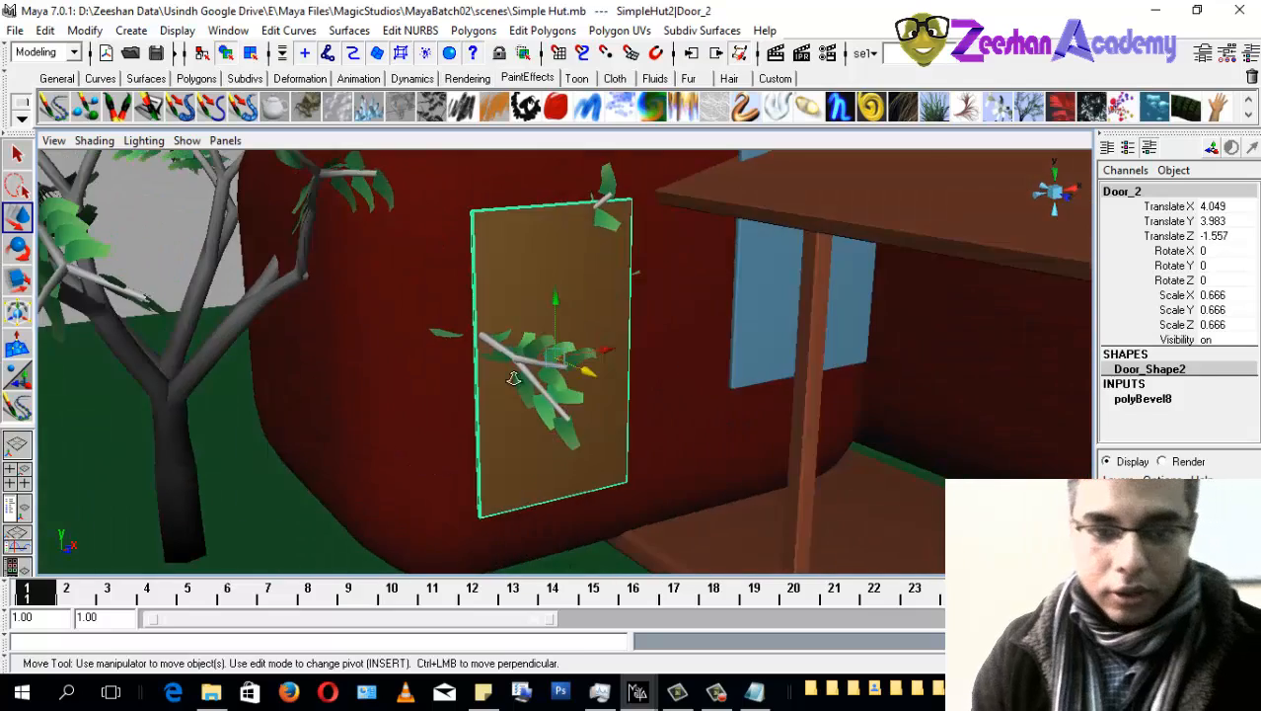
Step: Scale the main room's door down uniformly to about 0.81
scroll(512, 374, "down", 4)
middle_click_drag(779, 390, 490, 386, "alt")
left_click_drag(490, 386, 561, 316, "alt")
scroll(718, 351, "down", 4)
left_click_drag(475, 347, 867, 381, "alt")
left_click(851, 404)
key("r")
Step: Move the main room's door up and out of the wall to about Y 3.94 and Z 8.75
key("w")
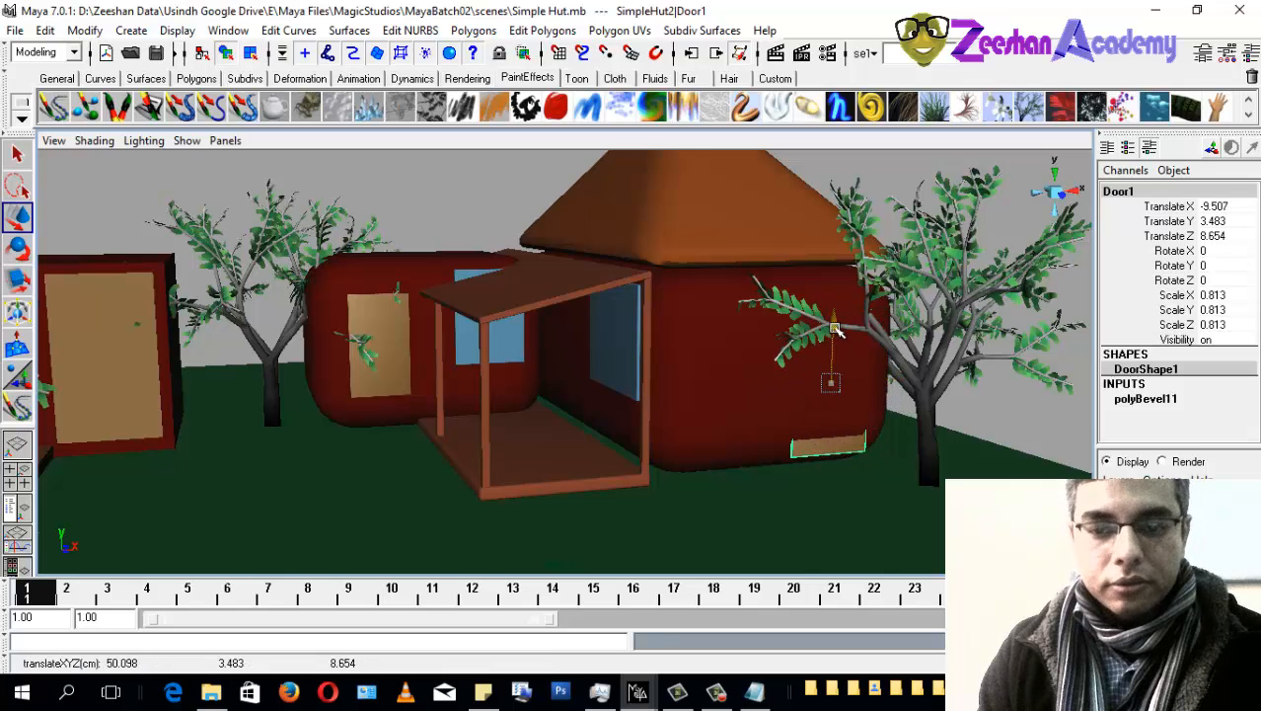
left_click_drag(835, 329, 835, 308)
left_click_drag(864, 380, 866, 381)
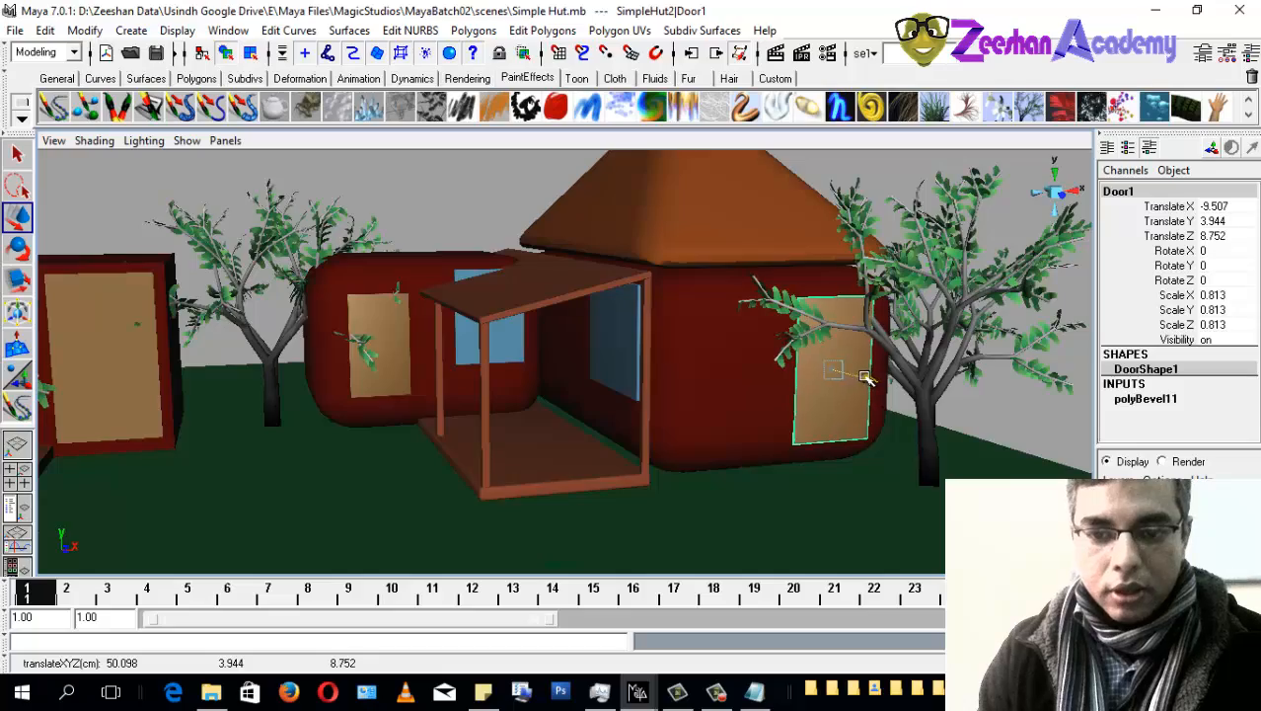
Step: Examine the refitted doors on the third hut and compare it with the neighbouring huts from several angles
left_click_drag(798, 423, 702, 422, "alt")
left_click(1037, 413)
right_click_drag(820, 440, 651, 450, "alt")
left_click_drag(639, 449, 698, 446, "alt")
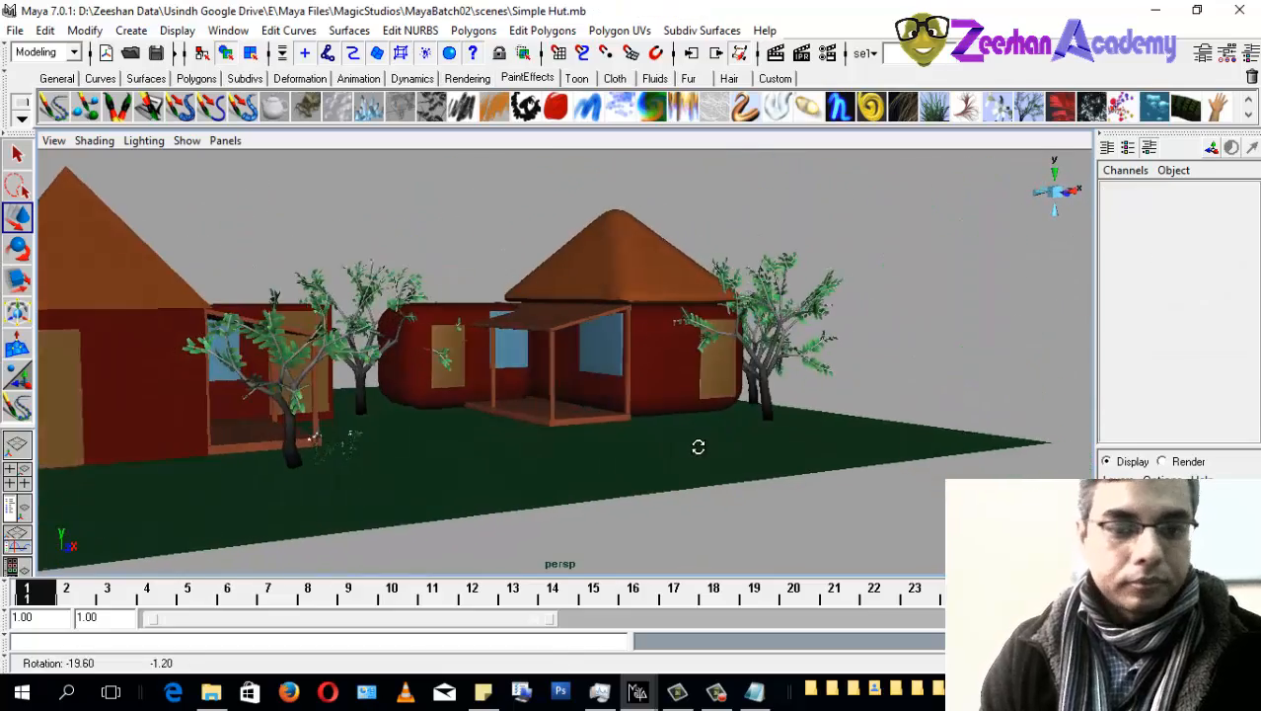
right_click_drag(700, 446, 827, 501, "alt")
left_click_drag(612, 409, 622, 434, "alt")
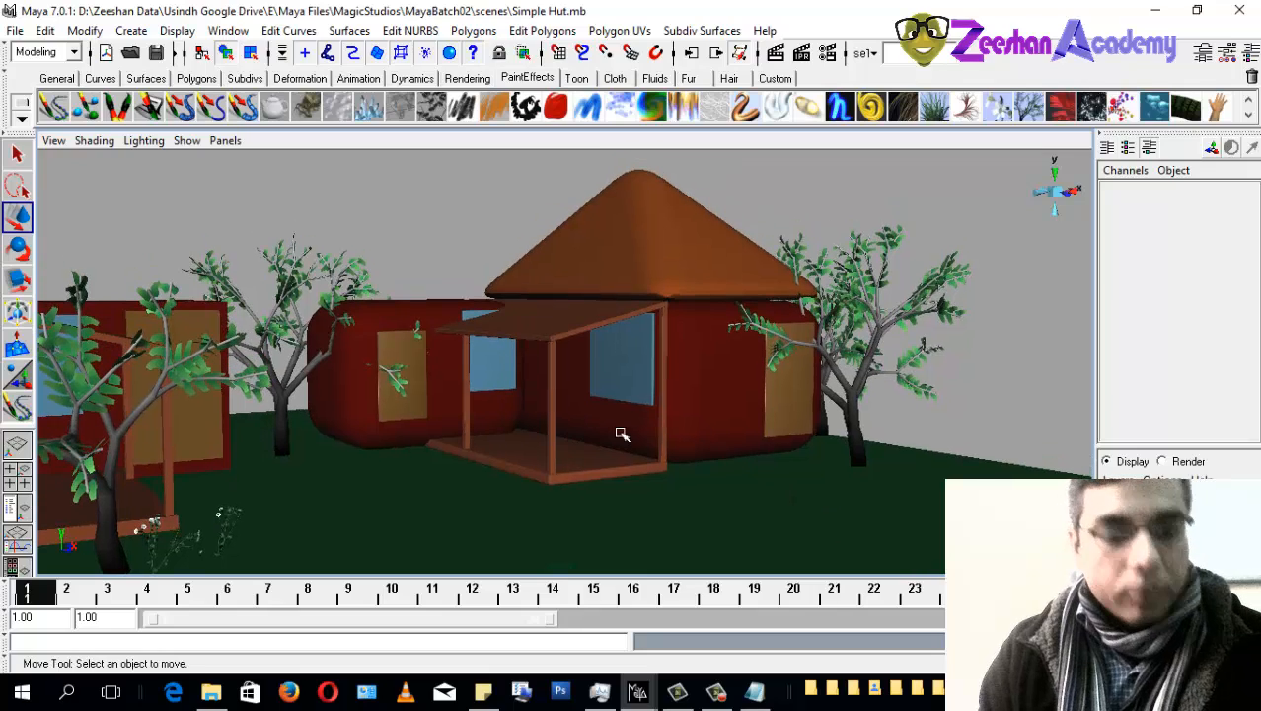
left_click_drag(245, 386, 501, 389, "alt")
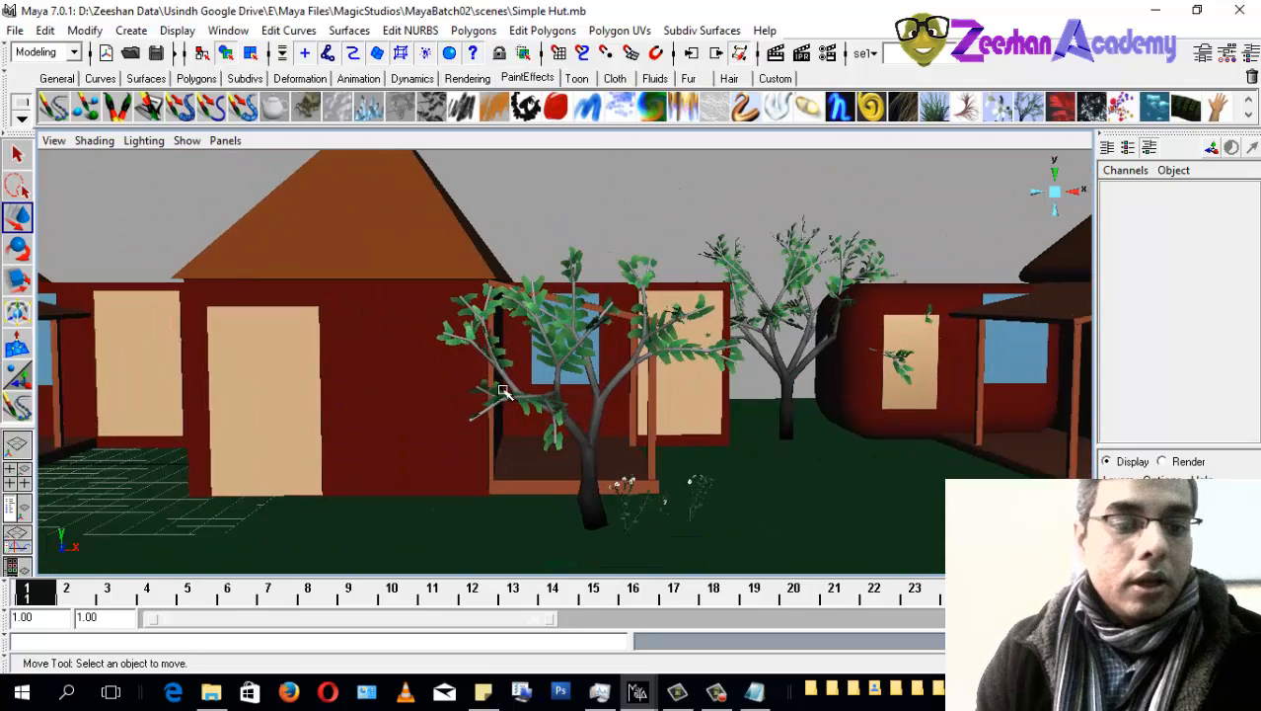
right_click_drag(502, 388, 373, 406, "alt")
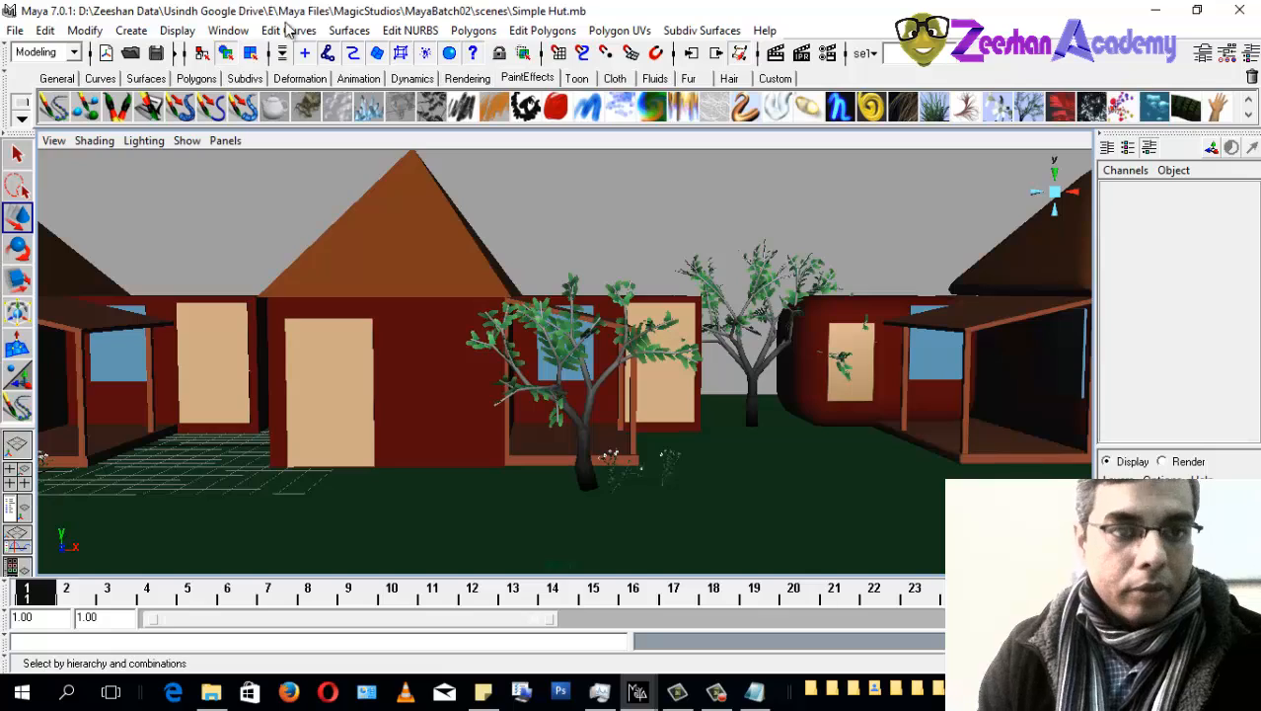
Step: Select the roof of the second hut, SimpleHut1, and examine its sharp edges from the side and above
left_click(245, 32)
left_click(438, 281)
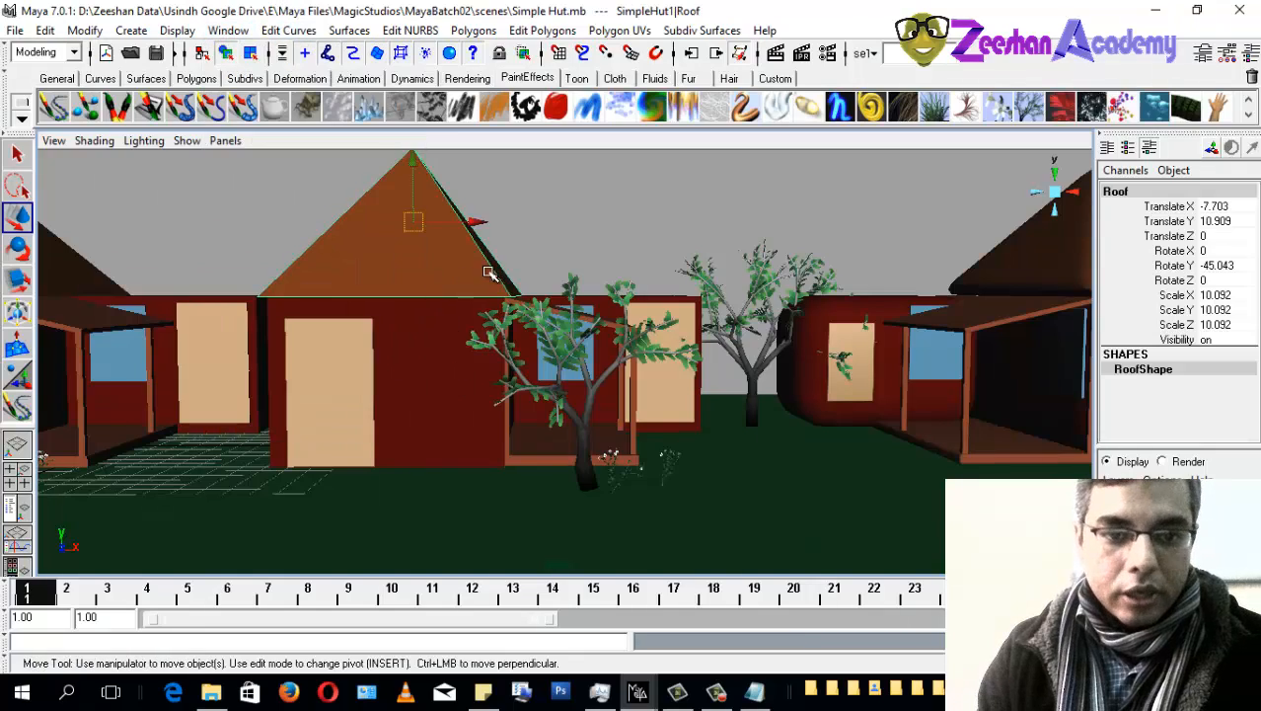
middle_click_drag(467, 268, 435, 314, "alt")
left_click_drag(379, 272, 395, 356, "alt")
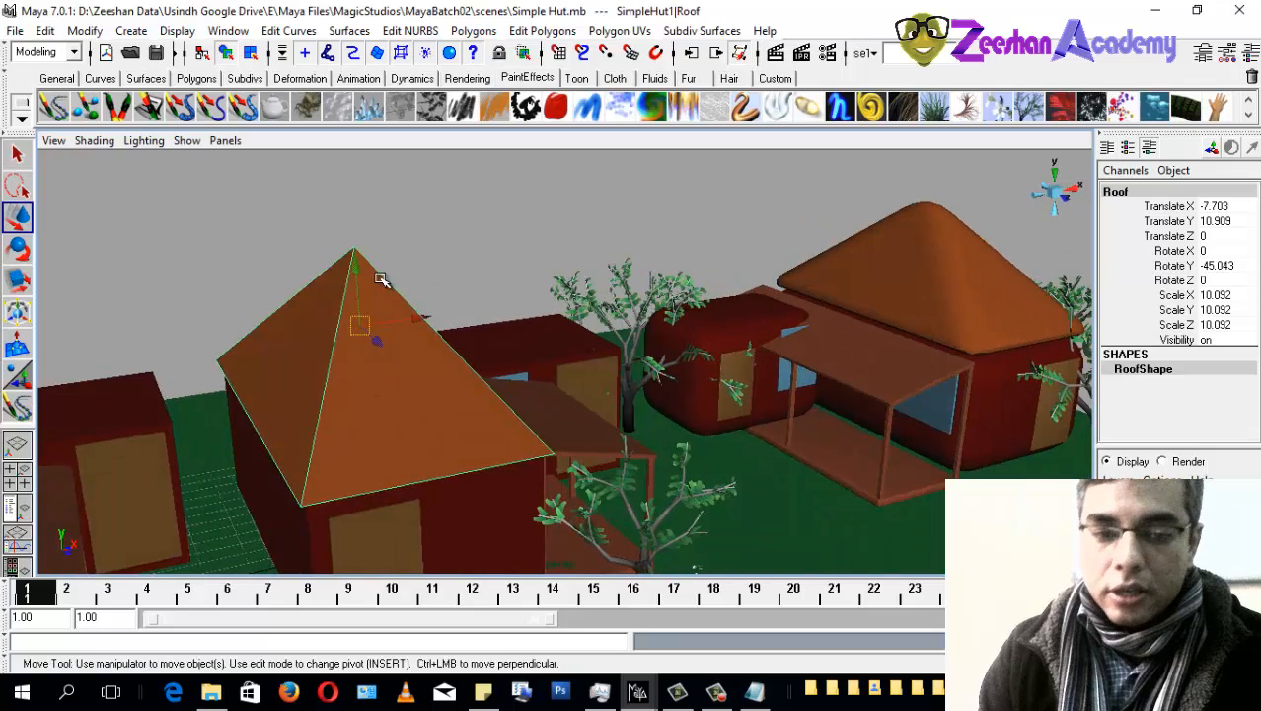
left_click_drag(226, 297, 562, 376, "alt")
left_click_drag(617, 329, 568, 352, "alt")
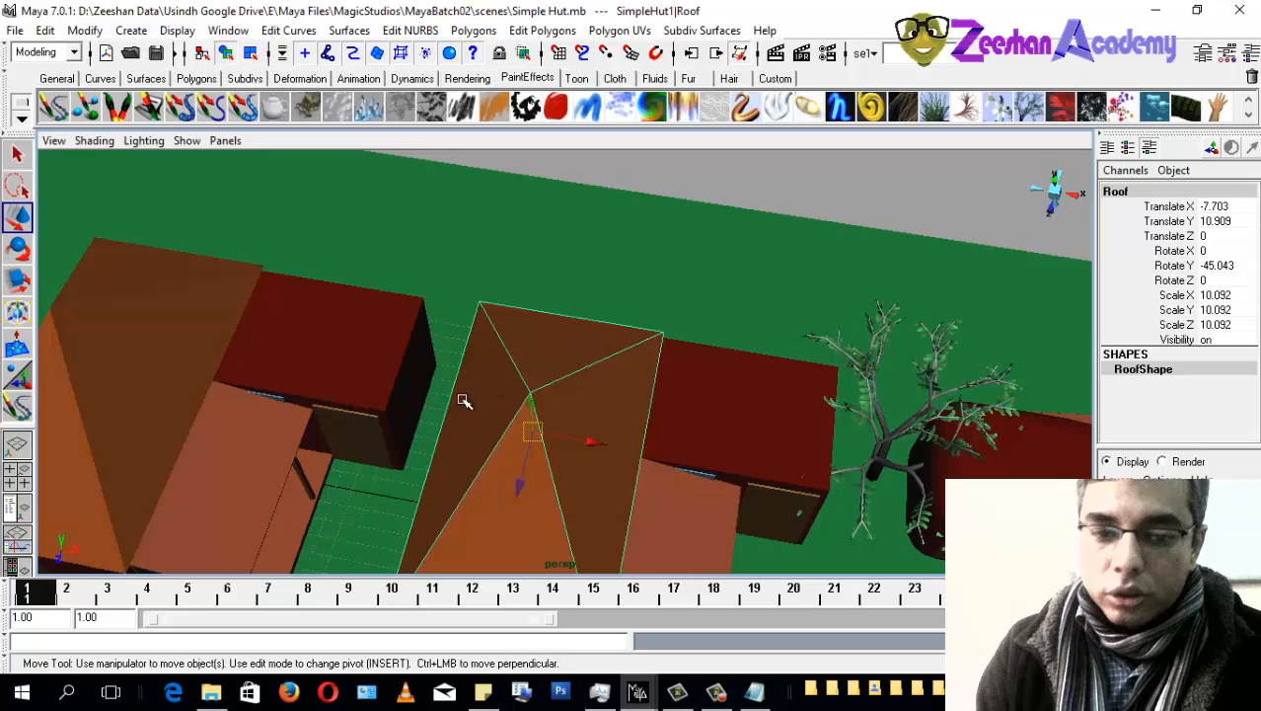
left_click_drag(487, 466, 616, 392, "alt")
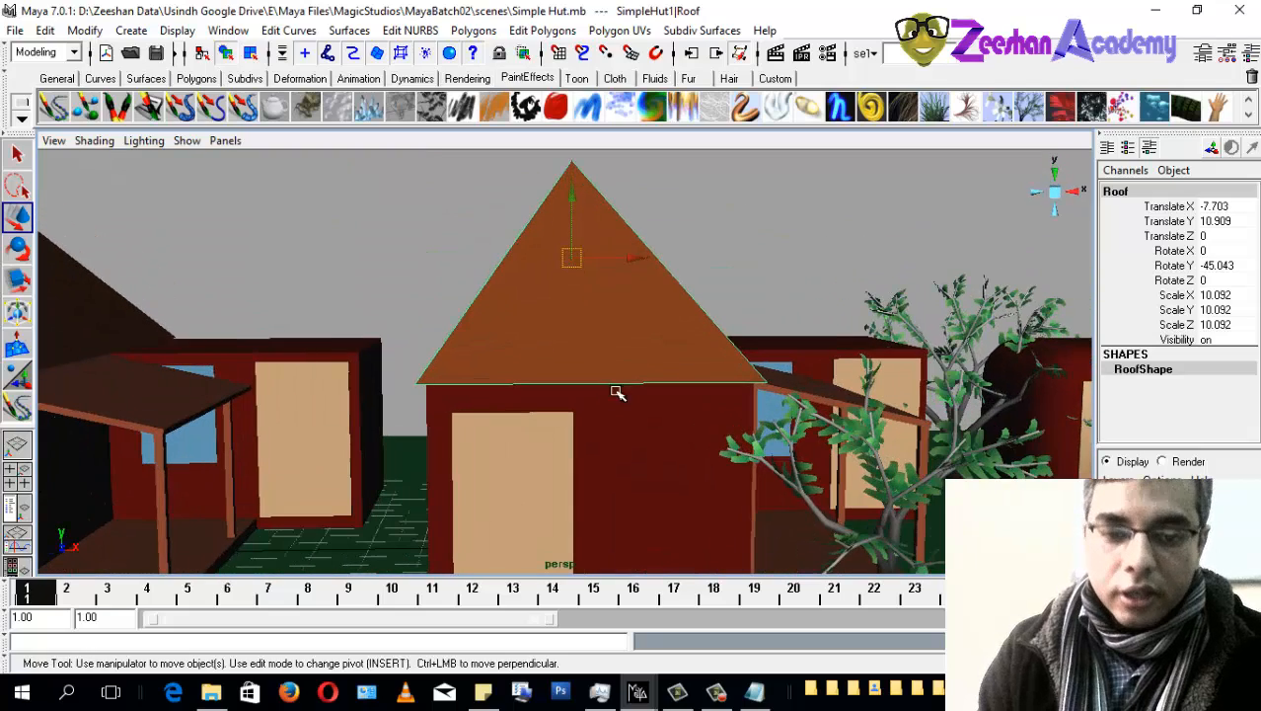
Step: Lift the second hut's roof to about Y 17.79 to view its underside, and undo the move
left_click_drag(580, 198, 589, 60)
left_click_drag(574, 373, 568, 308, "alt")
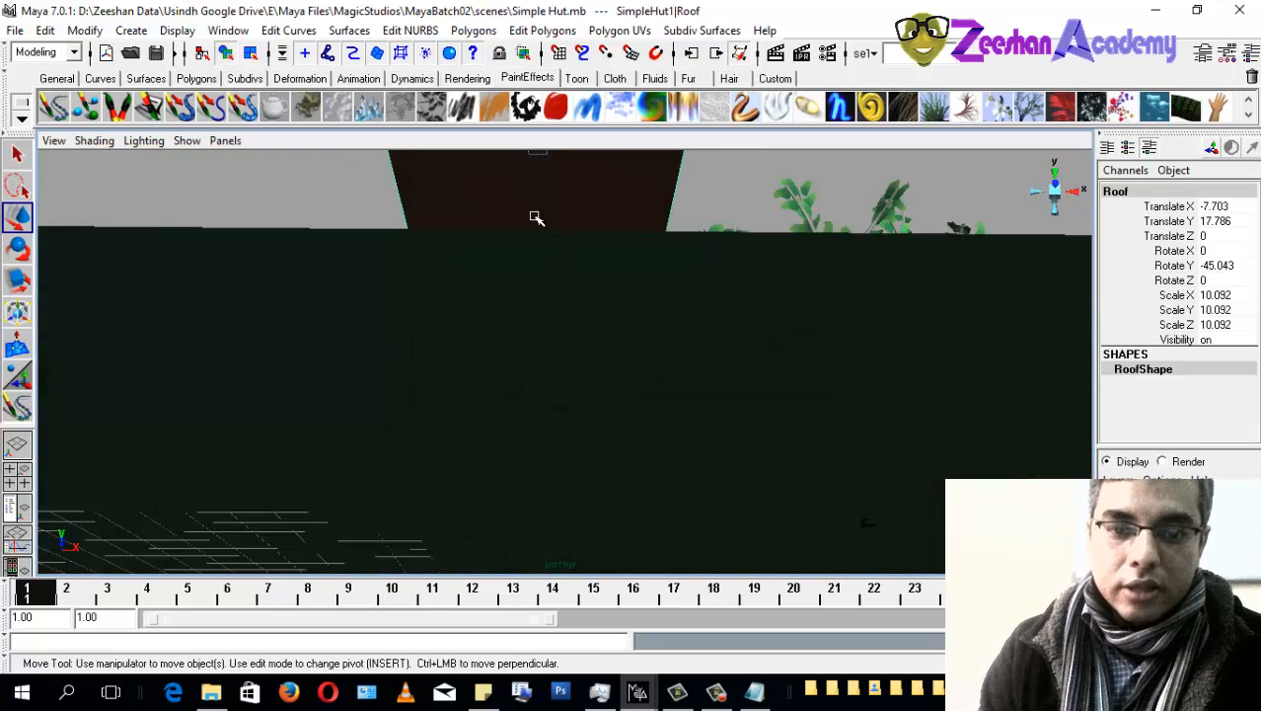
middle_click_drag(525, 177, 481, 230, "alt")
left_click_drag(495, 304, 530, 281, "alt")
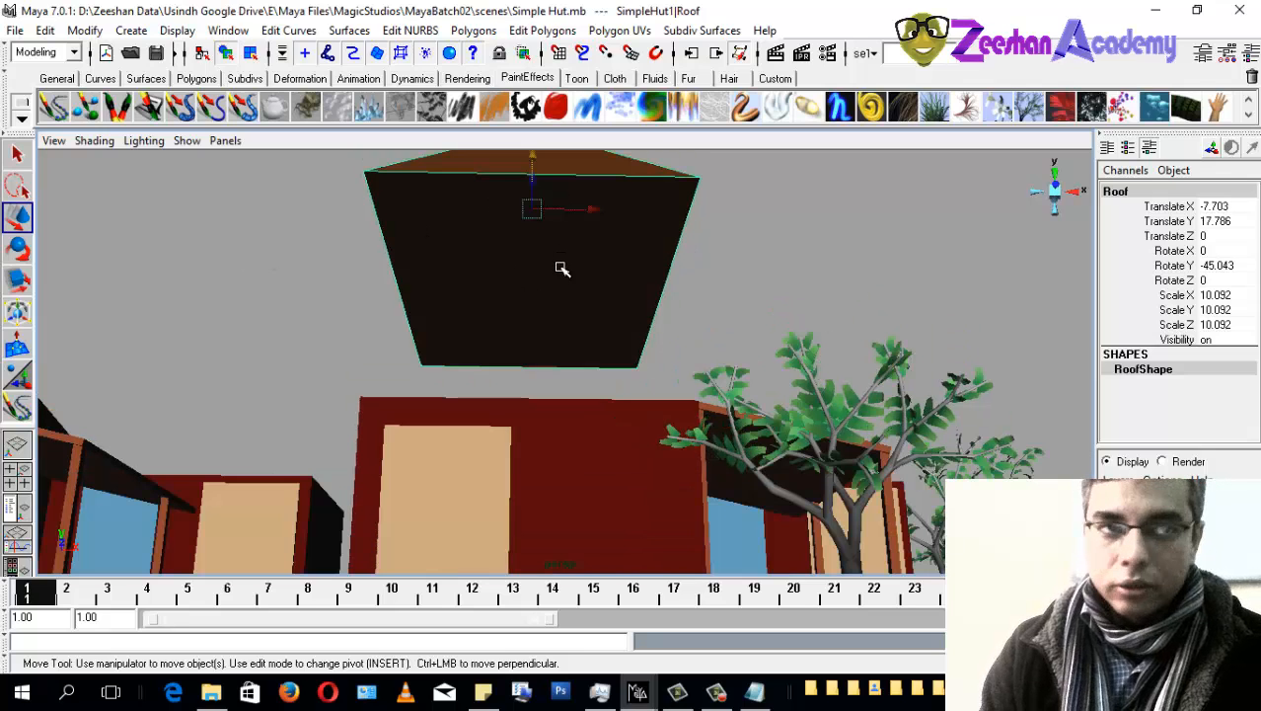
key("ctrl+z")
Step: Examine the bevelled edges of the third hut's roof up close, and the whole rounded hut from farther away
left_click_drag(540, 383, 545, 426, "alt")
middle_click_drag(545, 427, 504, 356, "alt")
left_click_drag(504, 356, 469, 473, "alt")
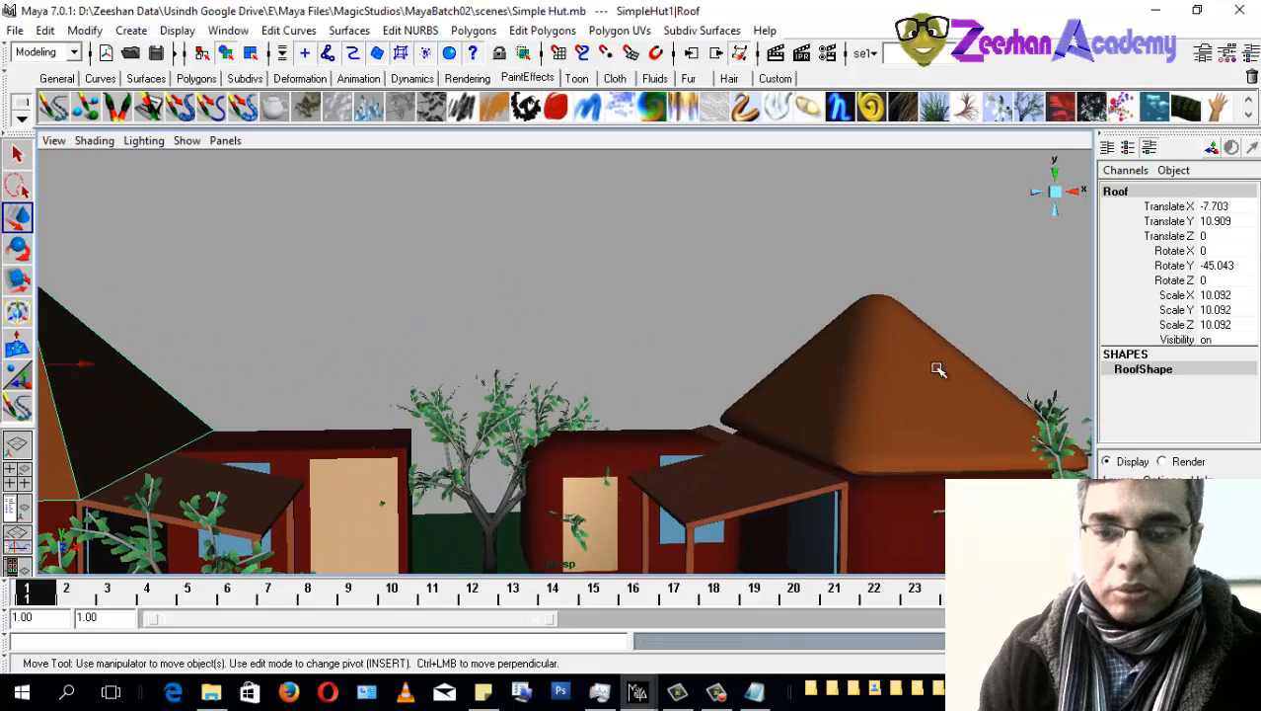
right_click_drag(935, 366, 817, 478, "alt")
left_click_drag(817, 478, 515, 459, "alt")
right_click_drag(515, 459, 530, 454, "alt")
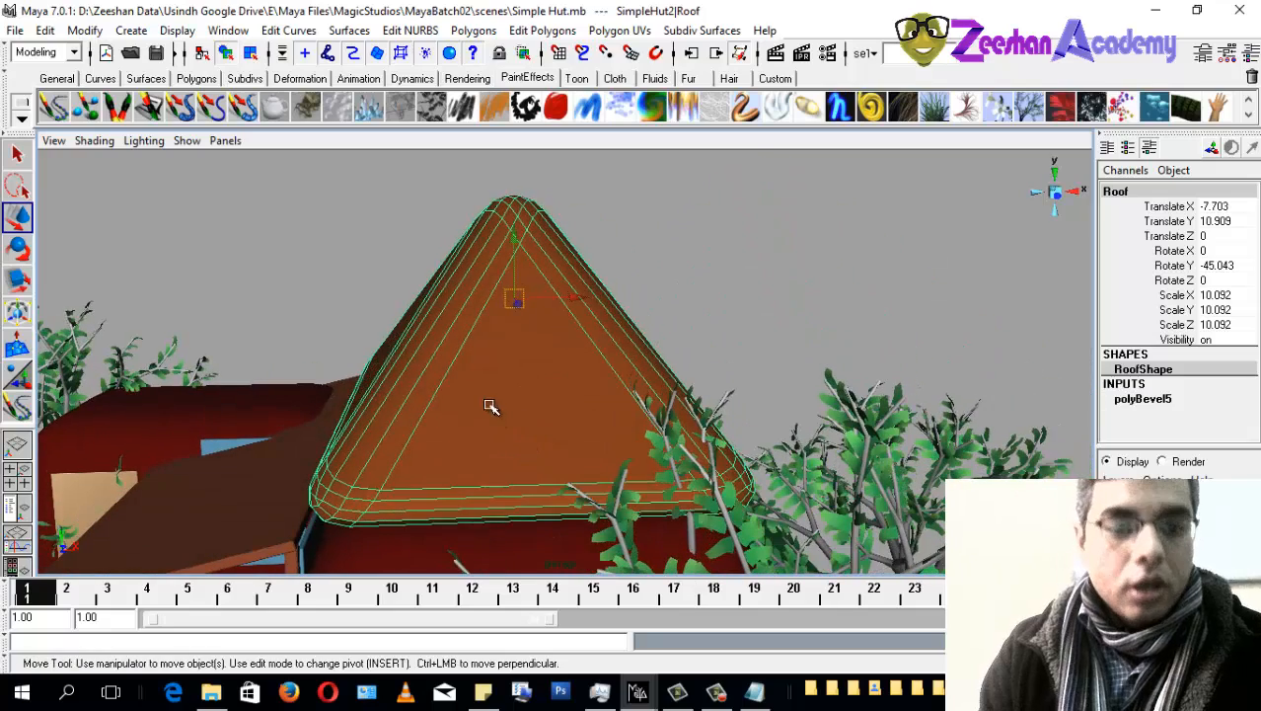
left_click_drag(435, 388, 469, 405, "alt")
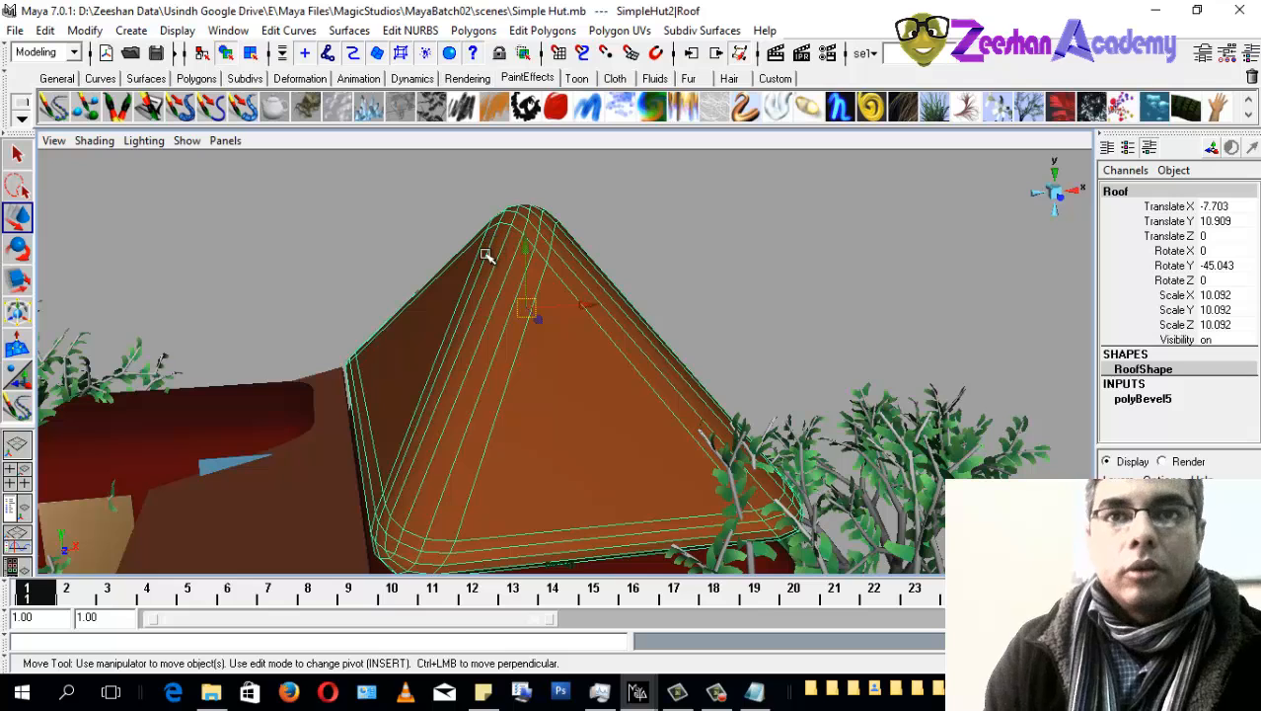
right_click_drag(546, 280, 479, 285, "alt")
left_click(654, 314)
right_click_drag(552, 352, 614, 345, "alt")
middle_click_drag(614, 345, 662, 340, "alt")
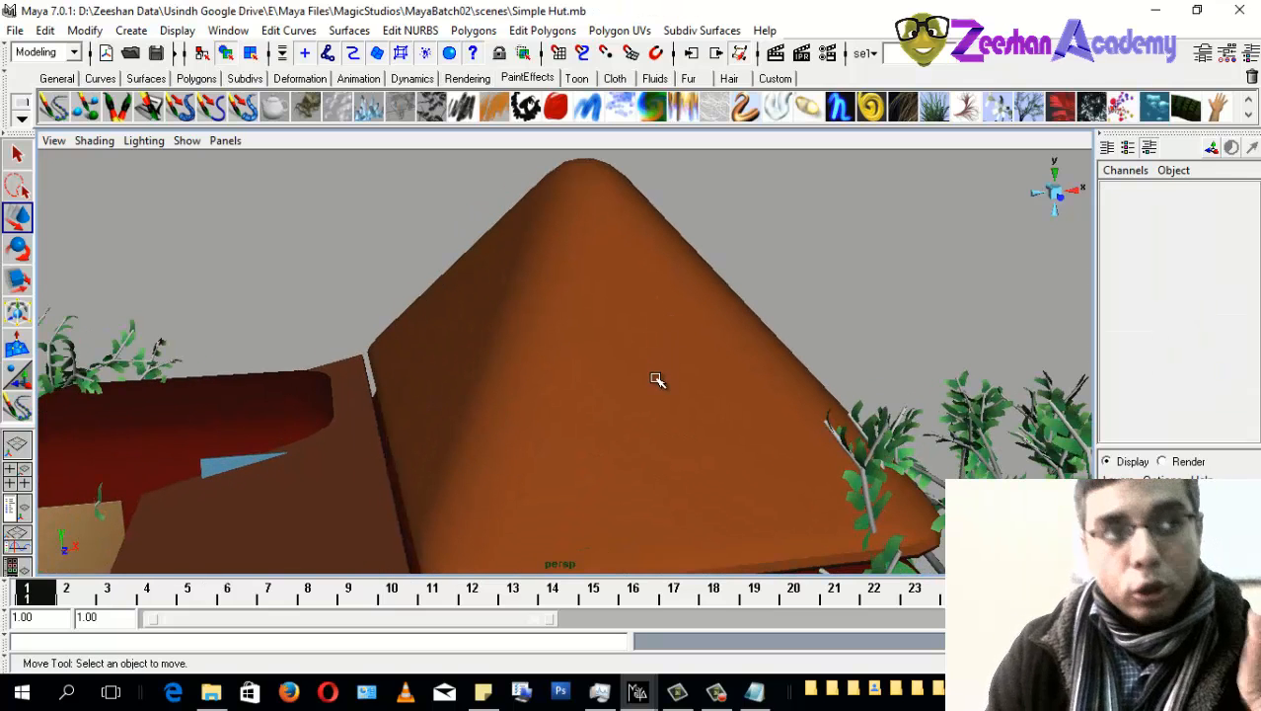
right_click_drag(695, 393, 524, 375, "alt")
left_click_drag(524, 375, 551, 354, "alt")
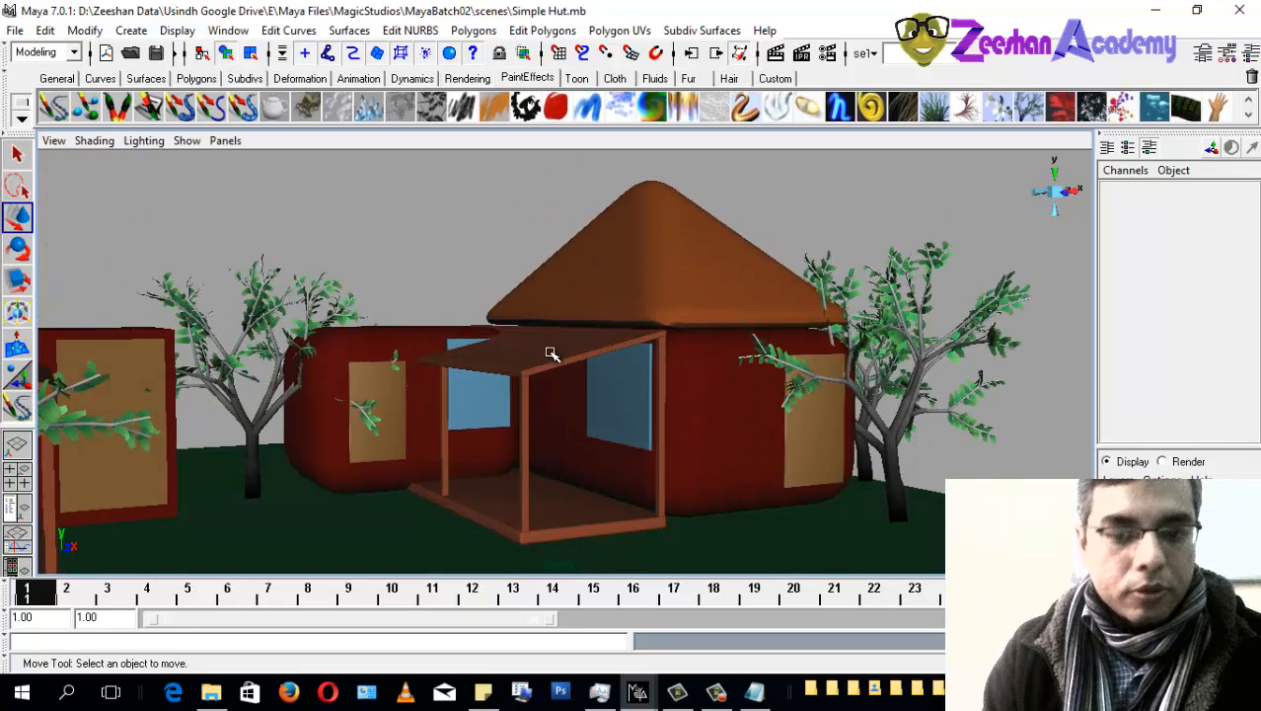
Step: Show the Outliner beside the perspective view and select SimpleHut1 among the hut groups
left_click(20, 514)
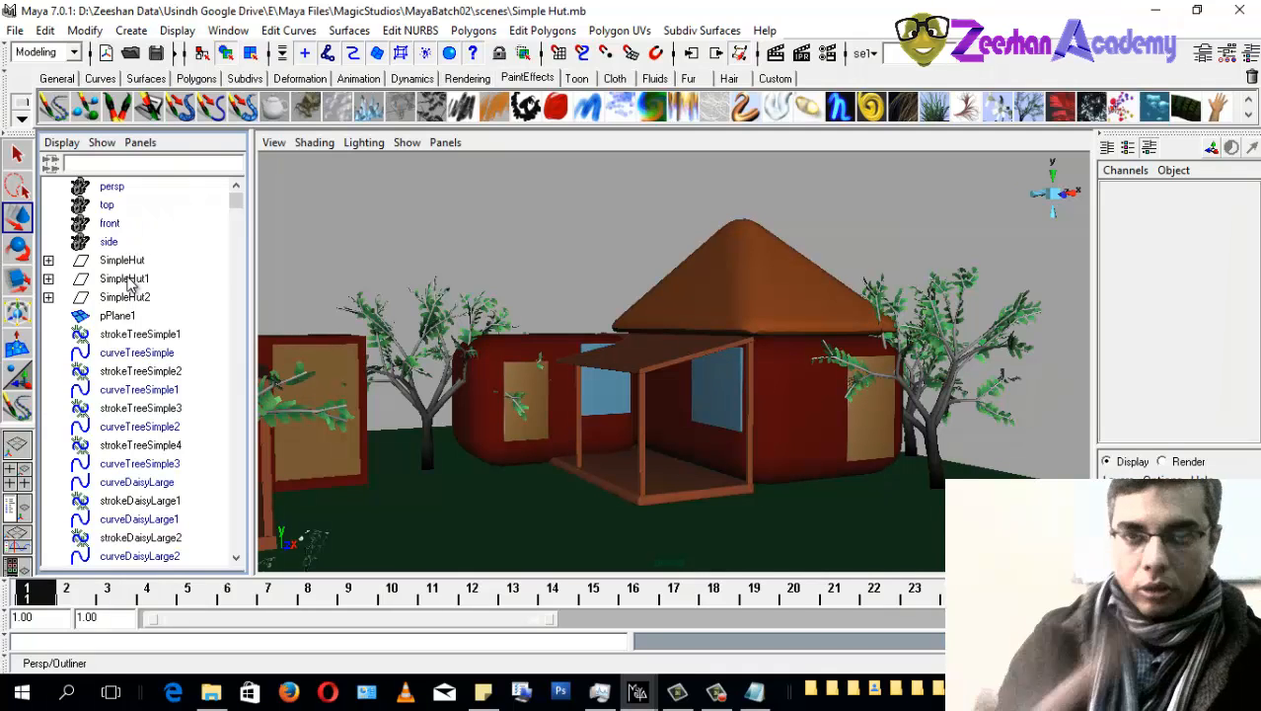
left_click_drag(750, 472, 717, 402, "alt")
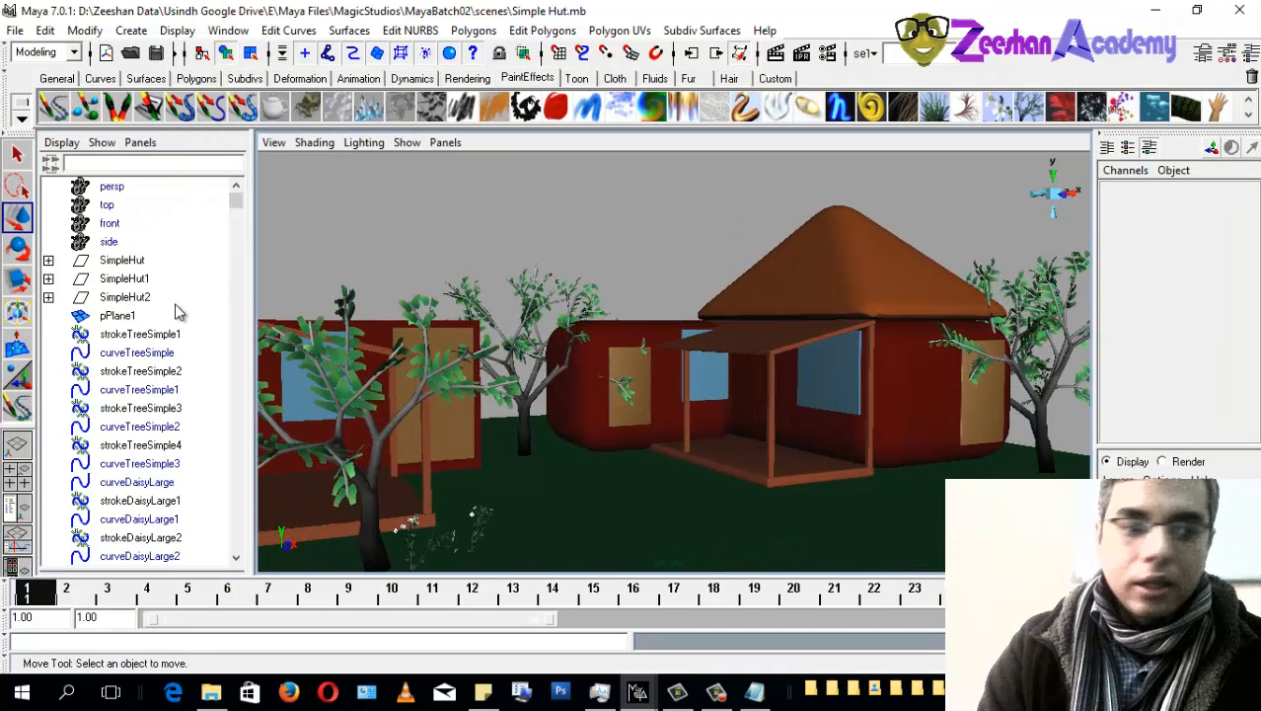
left_click_drag(137, 265, 150, 297)
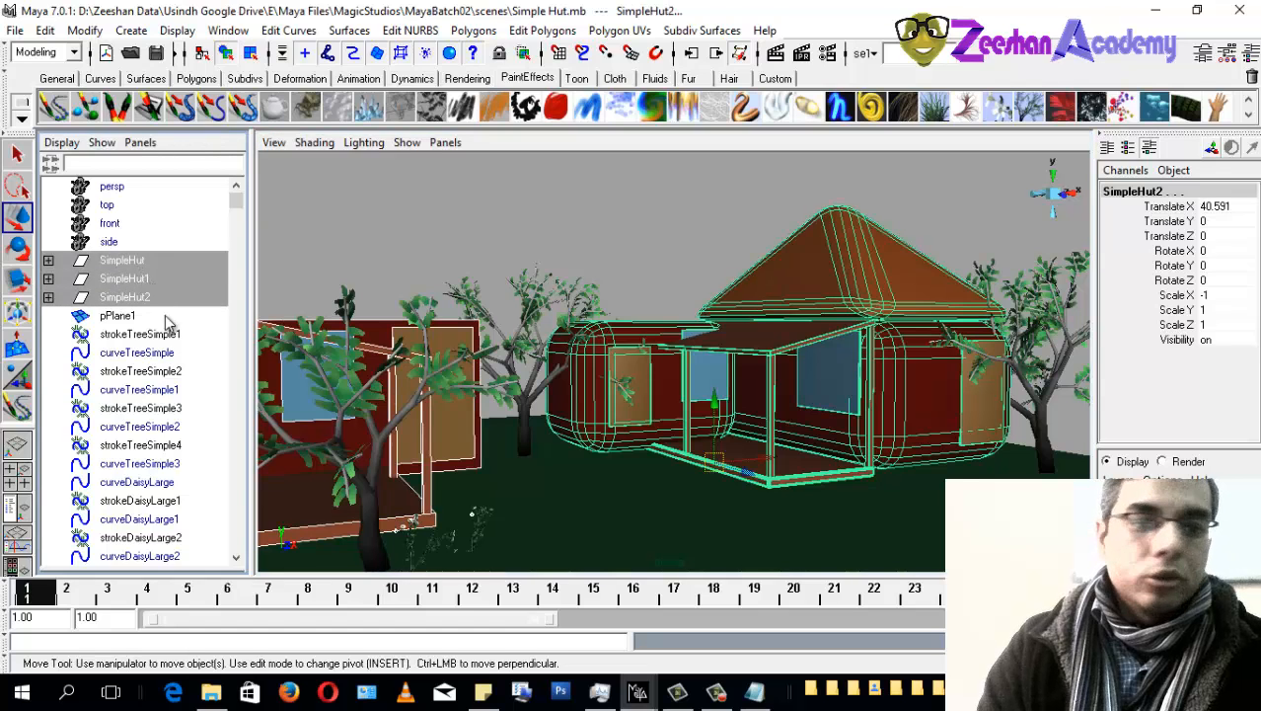
left_click(148, 299)
left_click(119, 280)
Step: Duplicate SimpleHut1 and move the copy along Z to about 27.8
right_click_drag(779, 464, 479, 445, "alt")
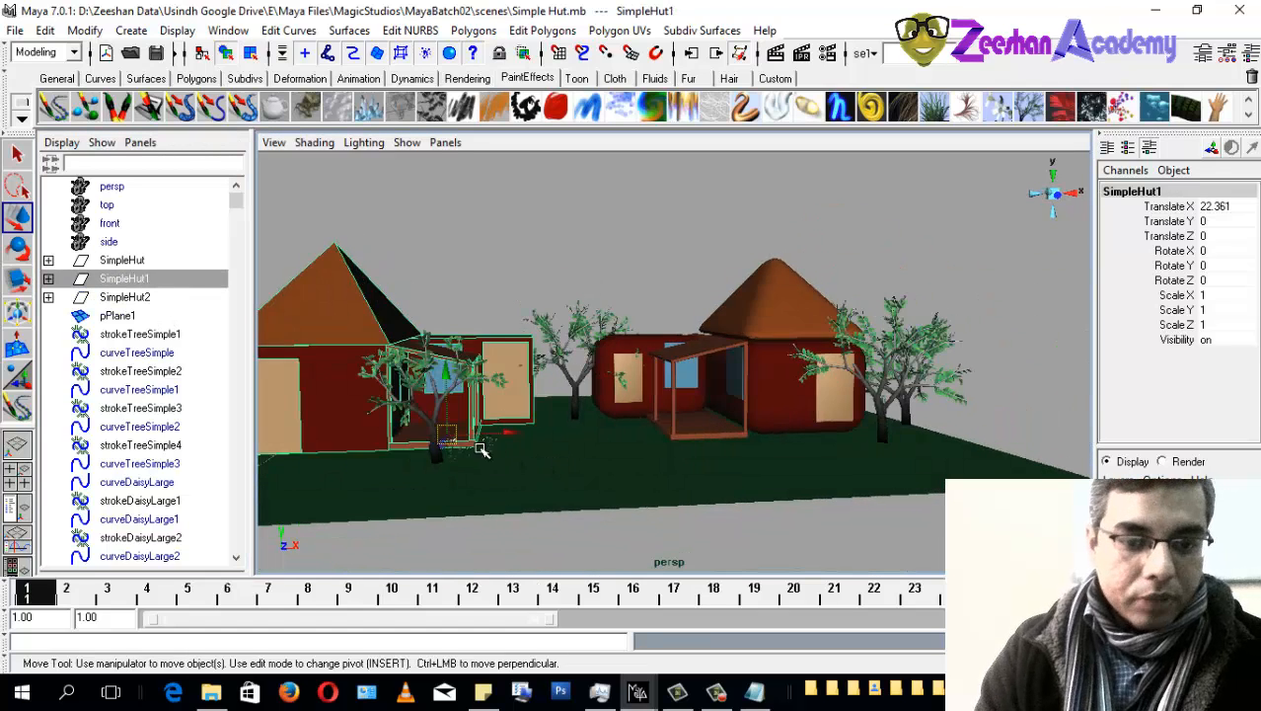
left_click_drag(478, 445, 104, 356, "alt")
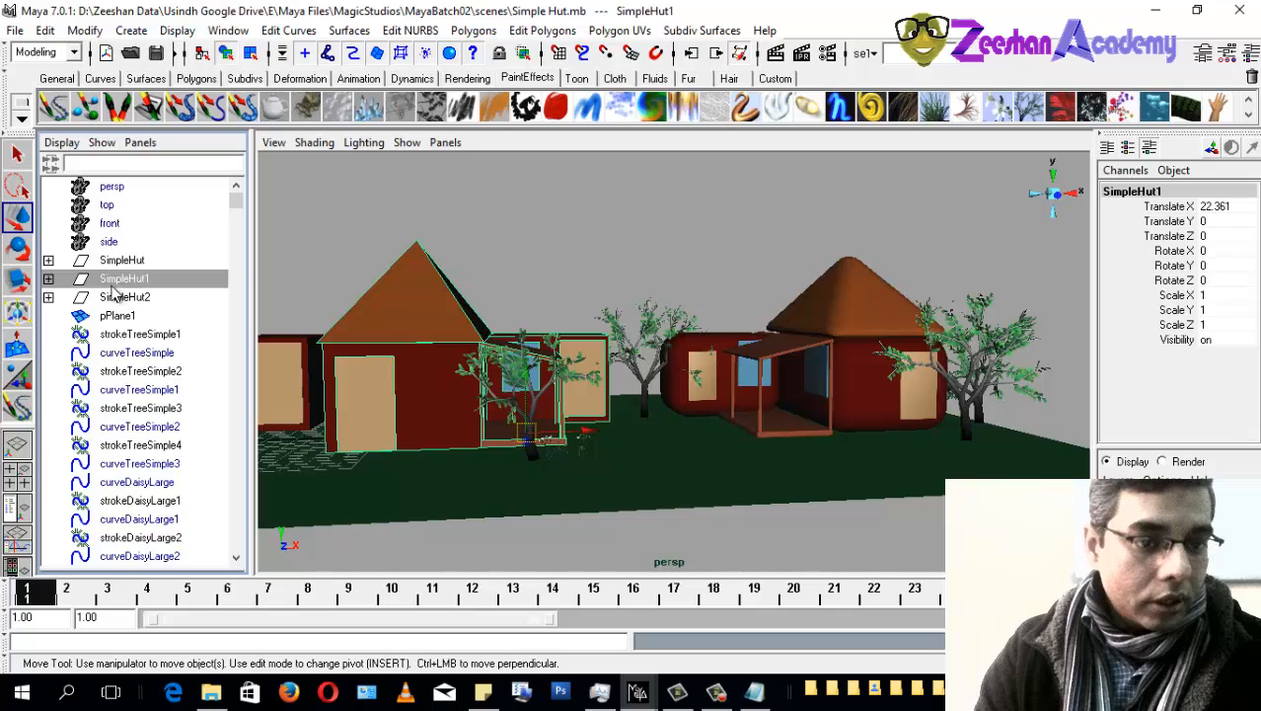
left_click_drag(586, 485, 534, 478, "alt")
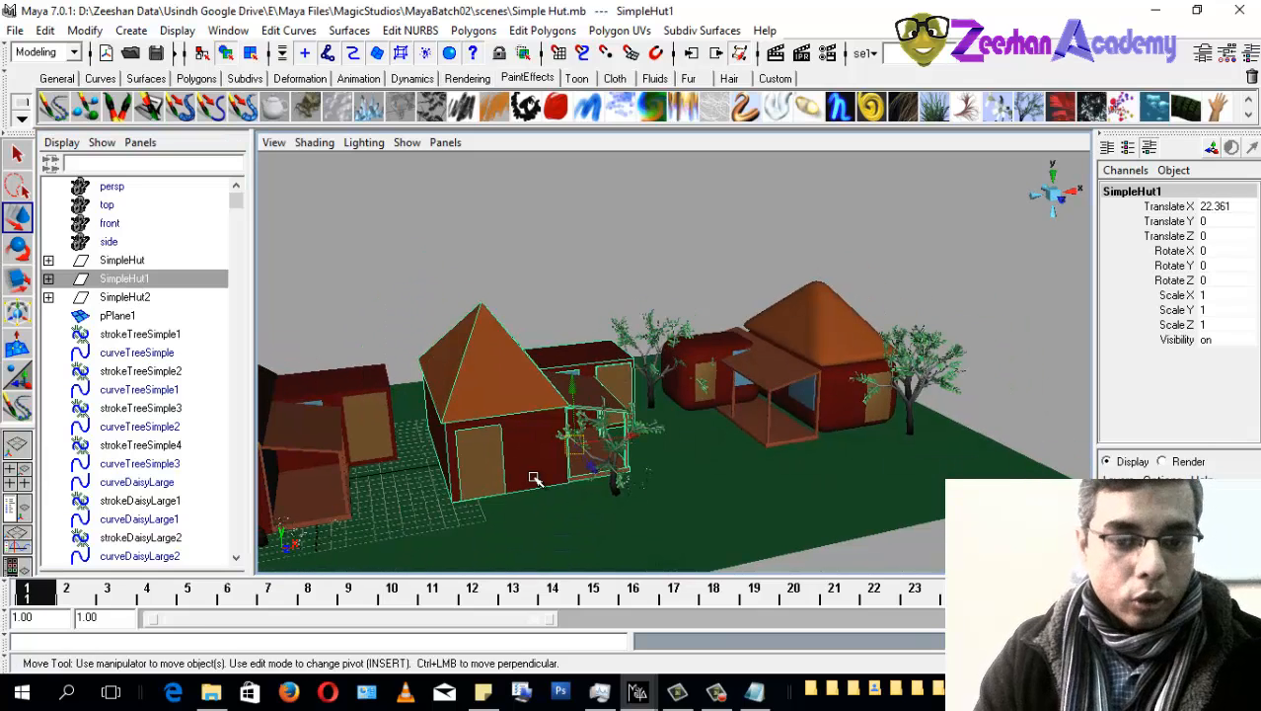
left_click(610, 449)
left_click_drag(638, 439, 445, 439, "alt")
middle_click_drag(445, 440, 647, 417, "alt")
right_click_drag(648, 417, 847, 392, "alt")
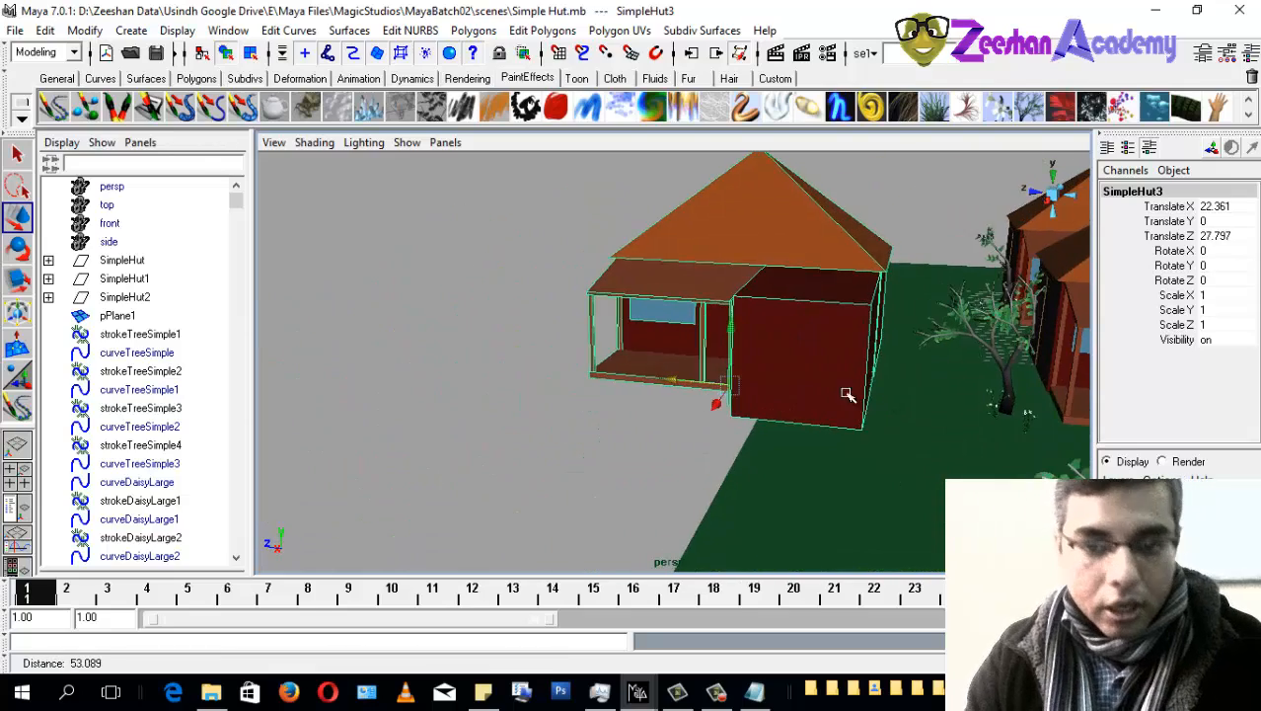
Step: Try to mirror the new hut copy along X with a negative scale
key("r")
left_click_drag(707, 385, 488, 405, "alt")
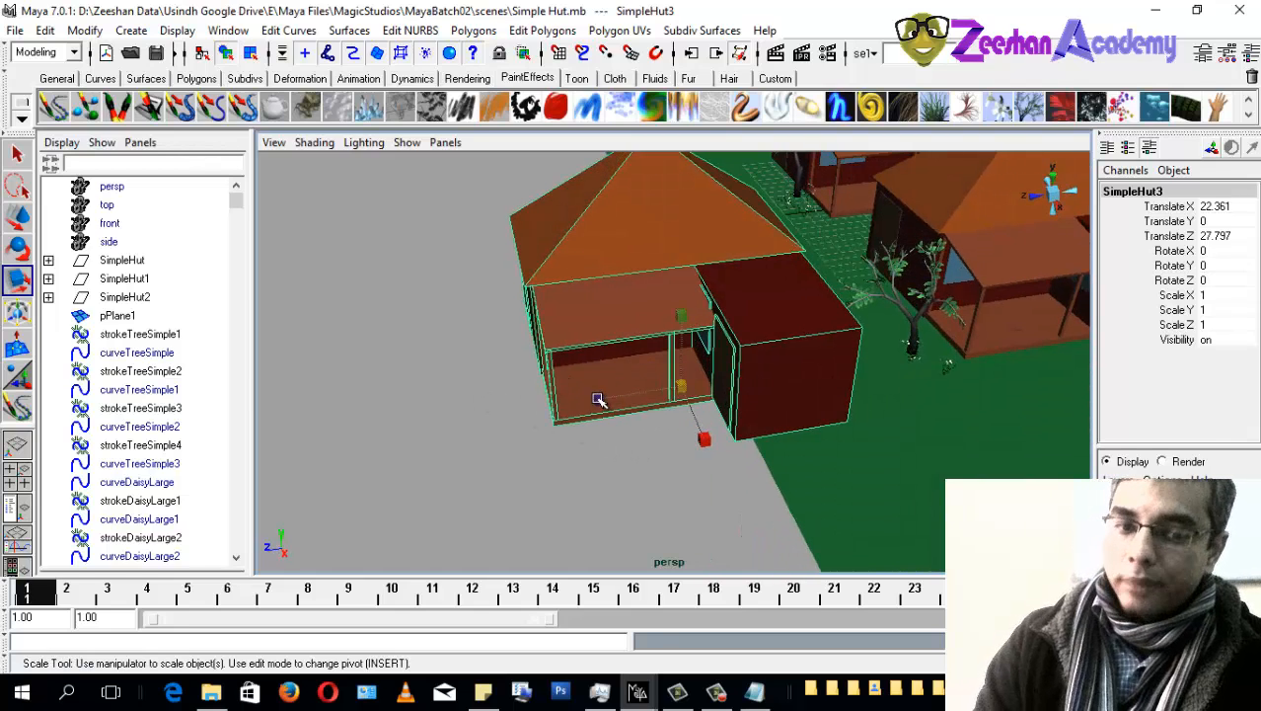
left_click_drag(704, 441, 744, 447)
Step: Enlarge the perspective view to the full workspace and mirror the new hut copy with a Scale Z of -1
key("space")
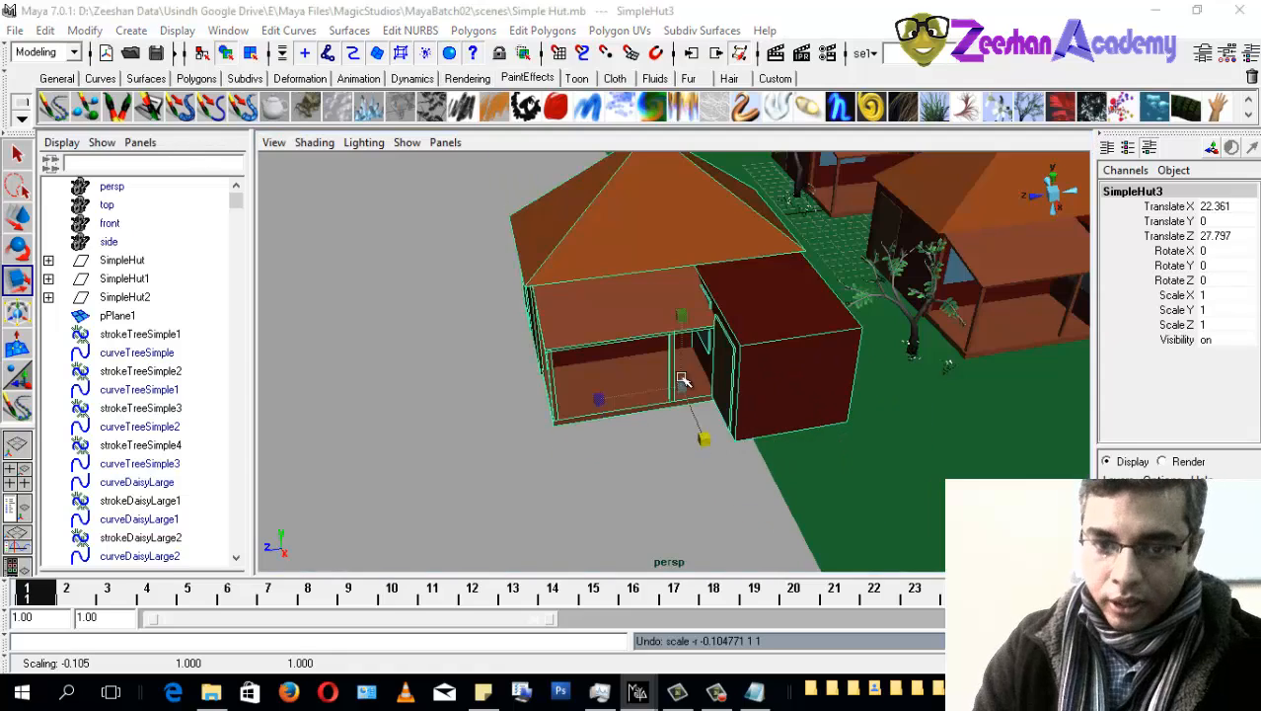
left_click_drag(643, 368, 595, 389, "alt")
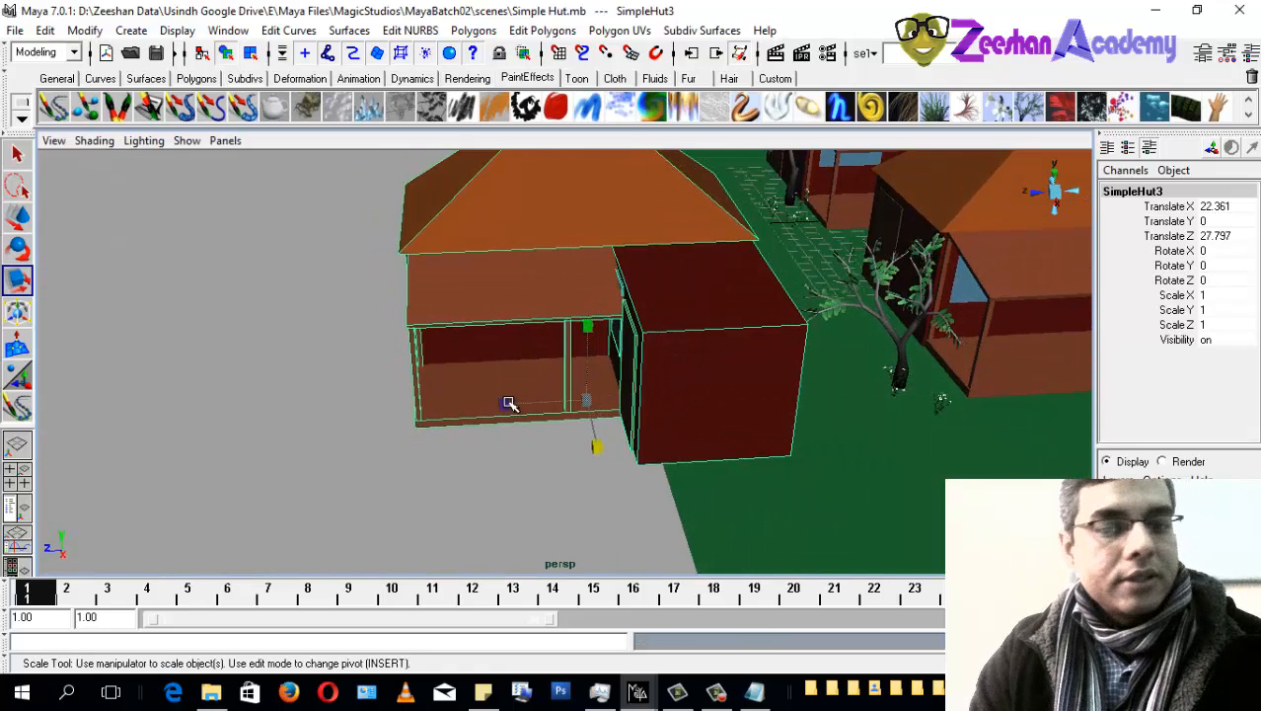
left_click_drag(508, 403, 668, 396)
left_click(1238, 325)
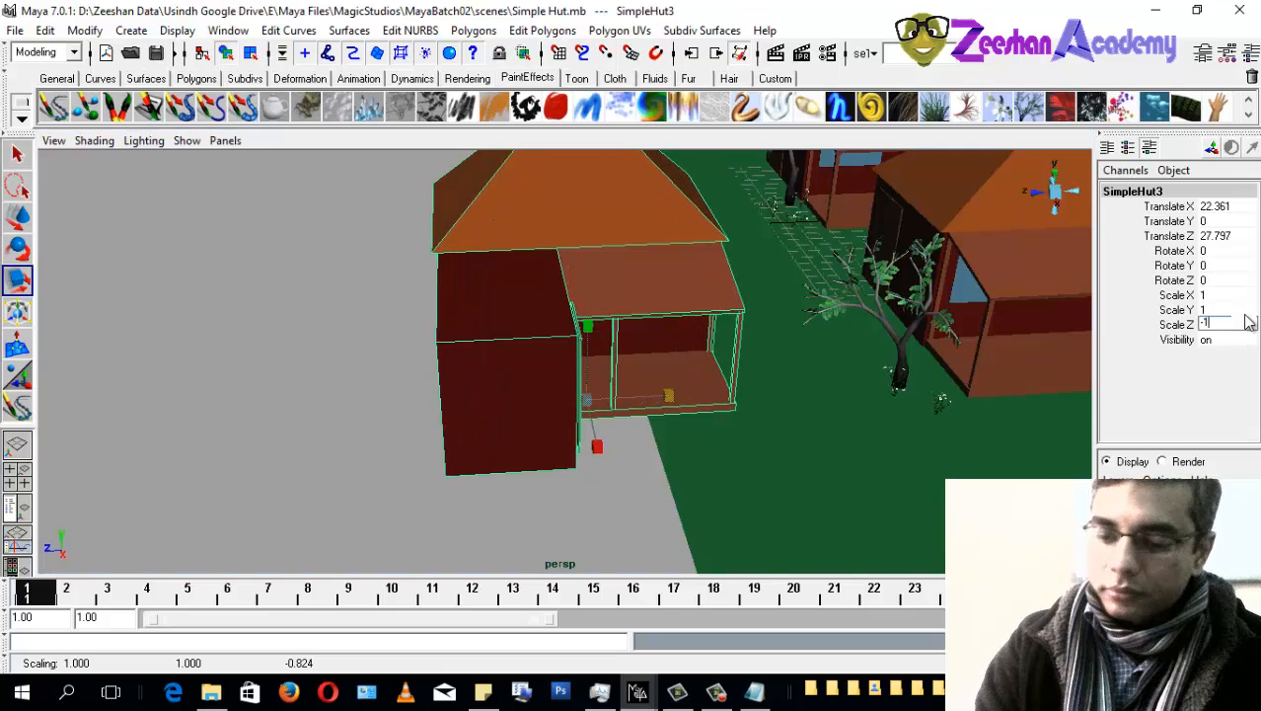
key("Return")
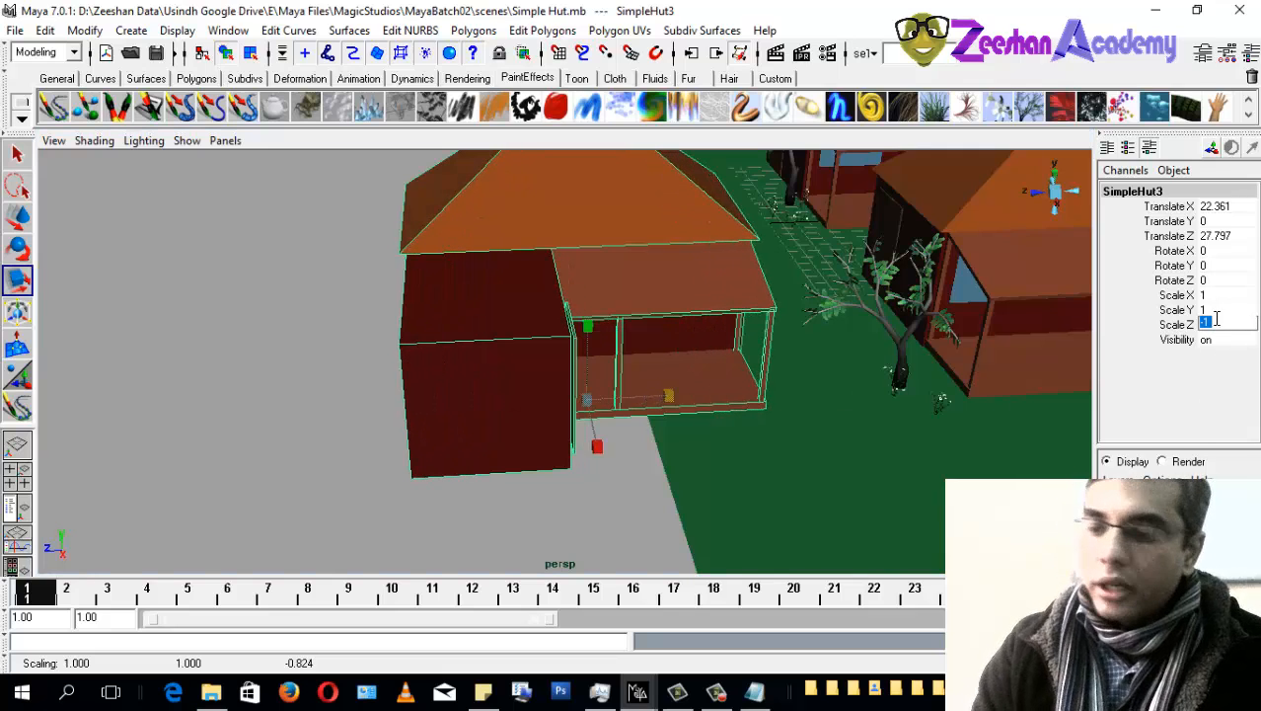
Step: Move the mirrored hut copy along Z, closer to the other huts and onto the green ground
left_click_drag(681, 408, 624, 409, "alt")
key("w")
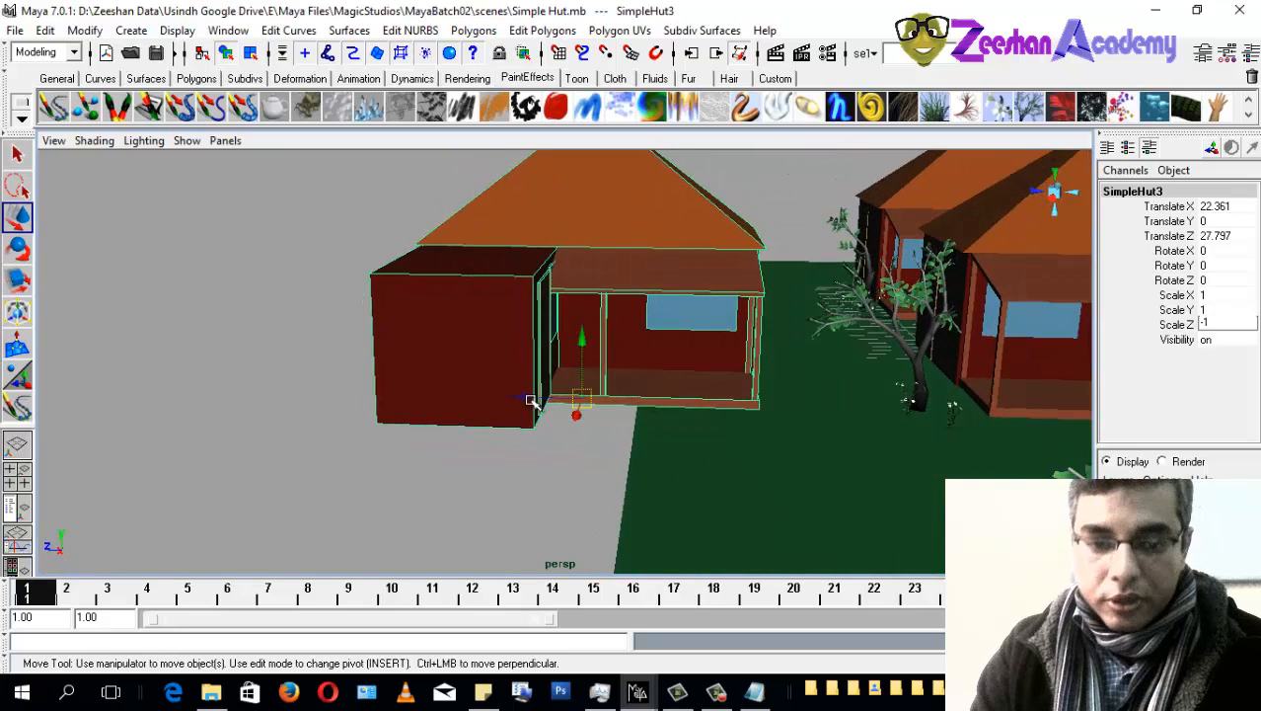
left_click_drag(531, 401, 593, 395)
right_click_drag(592, 395, 631, 425, "alt")
Step: Bevel the small room and the main walls of the mirrored hut together
left_click(398, 357)
left_click_drag(403, 431, 408, 426, "alt")
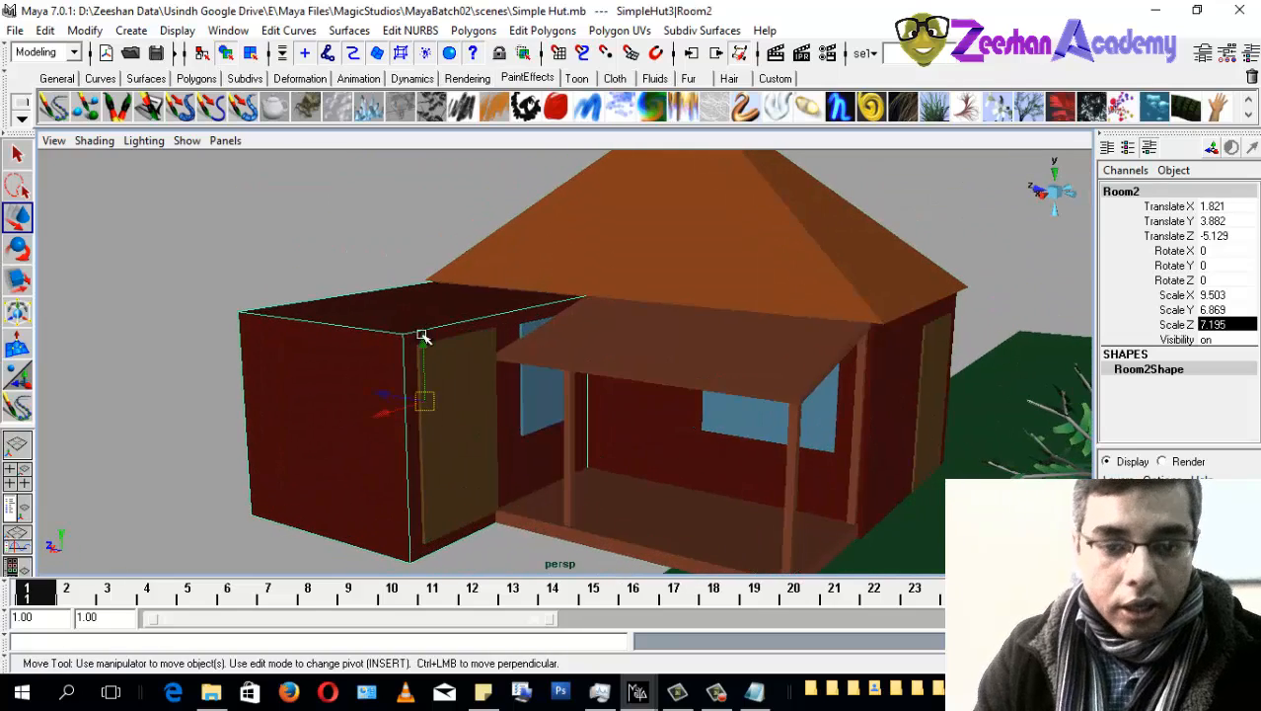
left_click_drag(711, 434, 757, 409, "alt")
left_click_drag(672, 415, 673, 441, "alt")
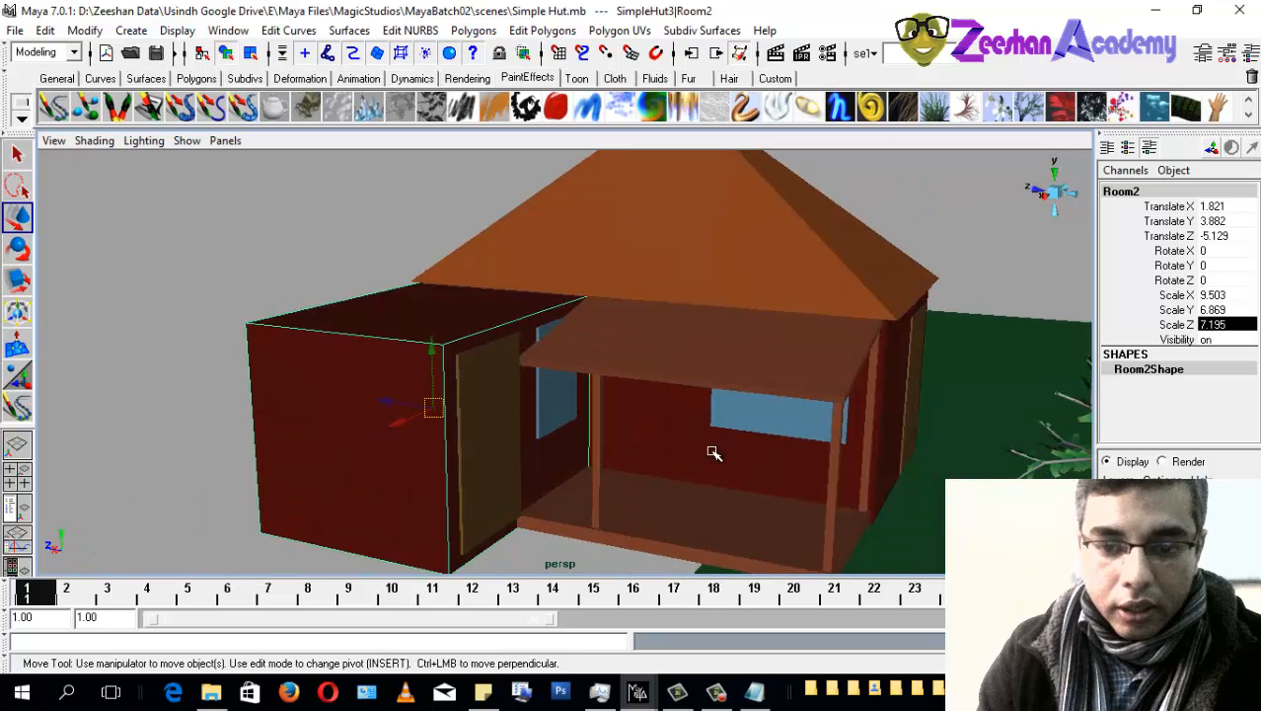
left_click(713, 451, "shift")
left_click_drag(560, 433, 592, 424, "alt")
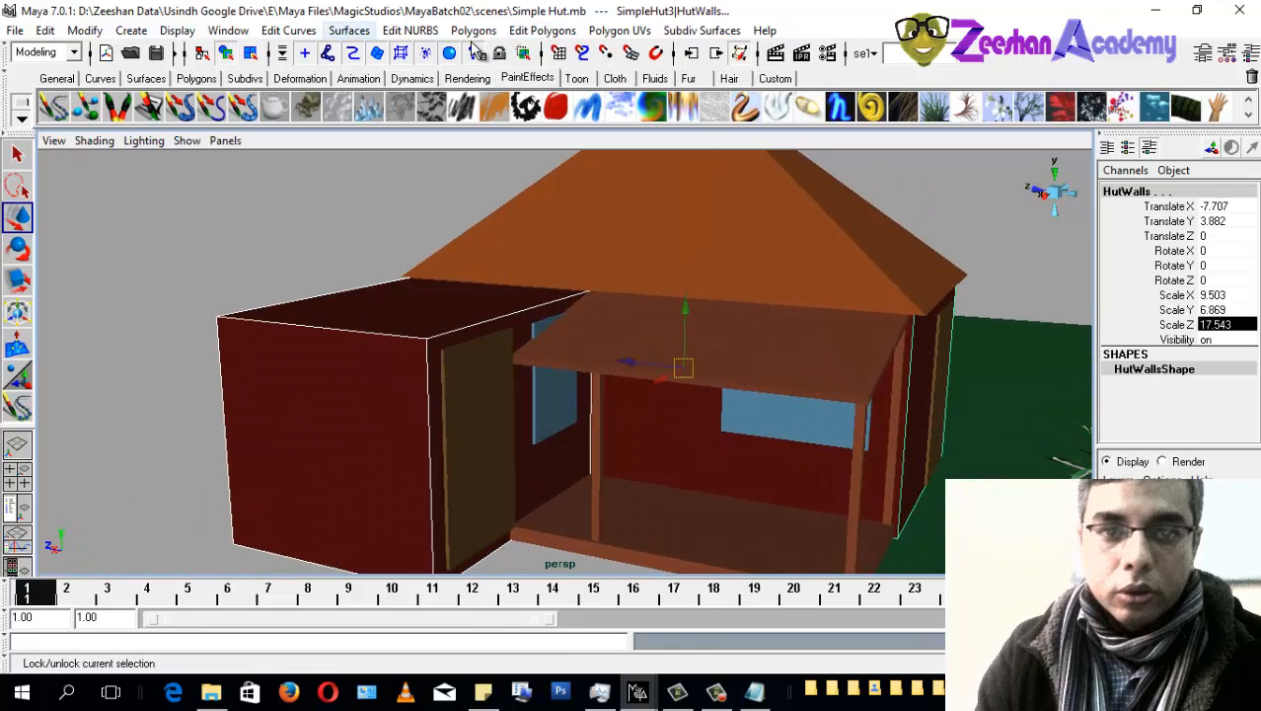
left_click(542, 31)
left_click(632, 226)
Step: Reduce the bevel offset on the mirrored hut's small room and main walls to 0.09
left_click_drag(727, 393, 765, 395, "alt")
left_click(1146, 401)
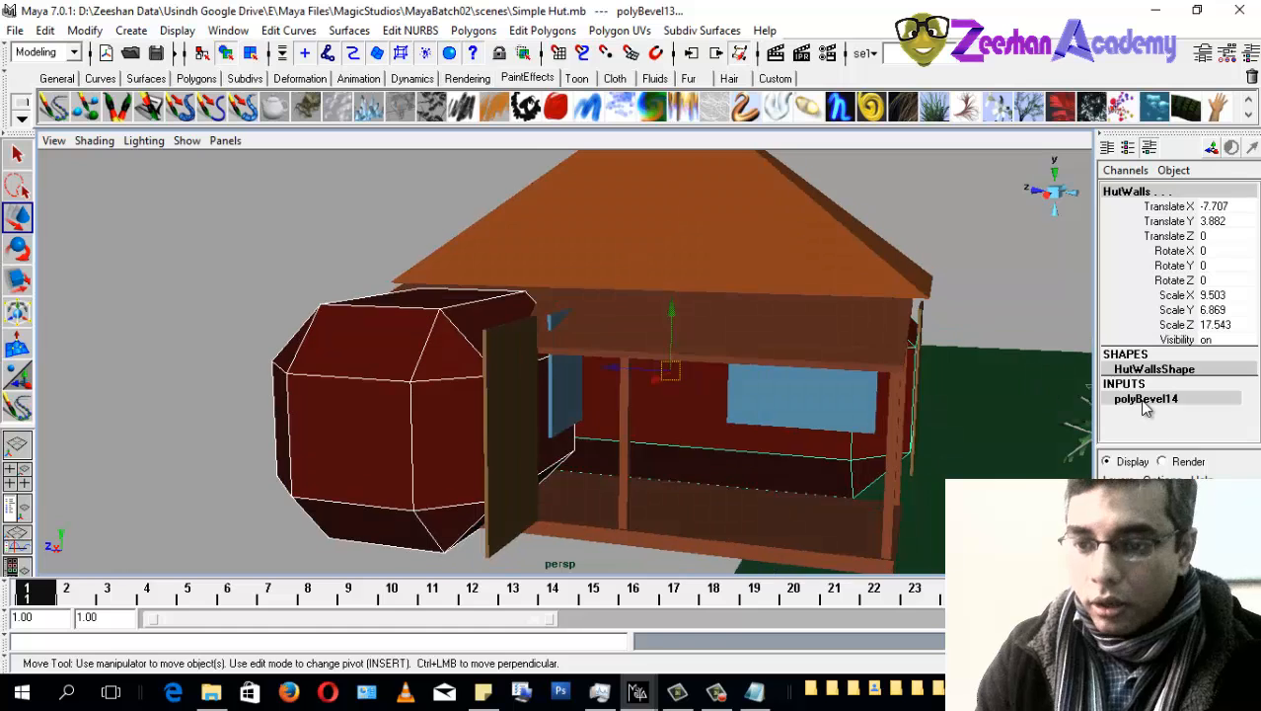
middle_click_drag(689, 398, 652, 348, "alt")
left_click(1165, 429)
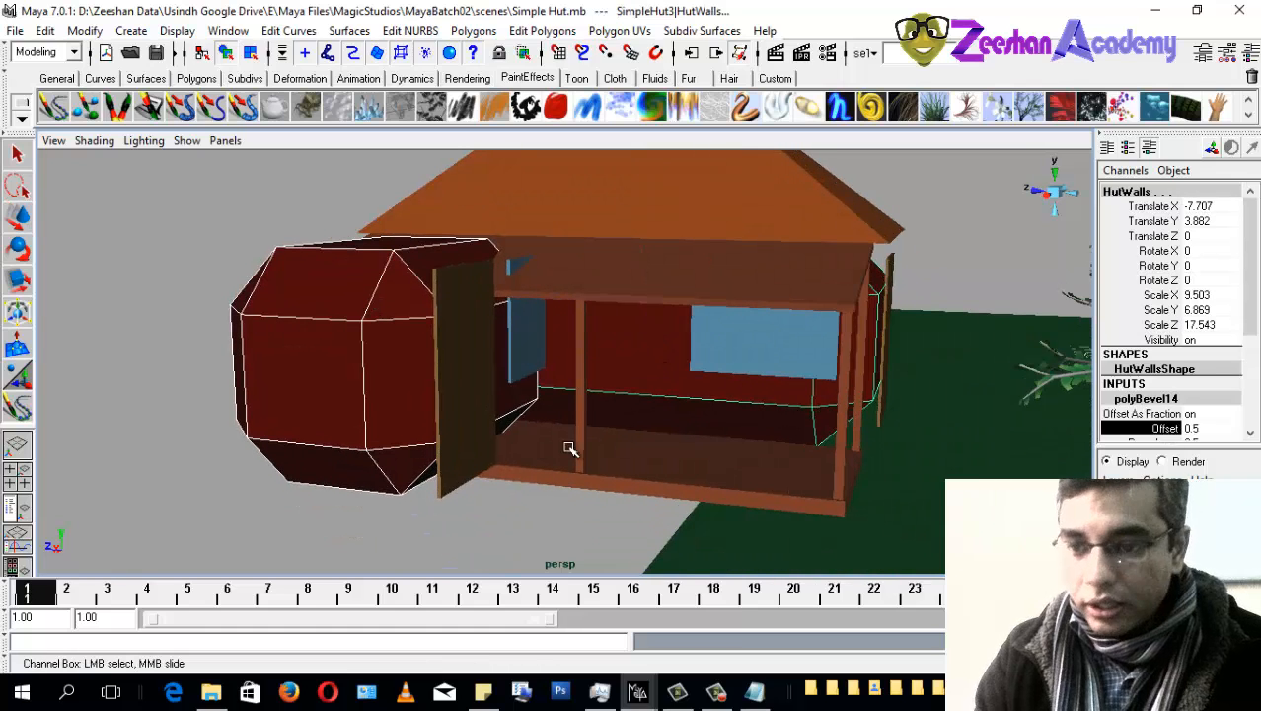
middle_click_drag(566, 445, 492, 453)
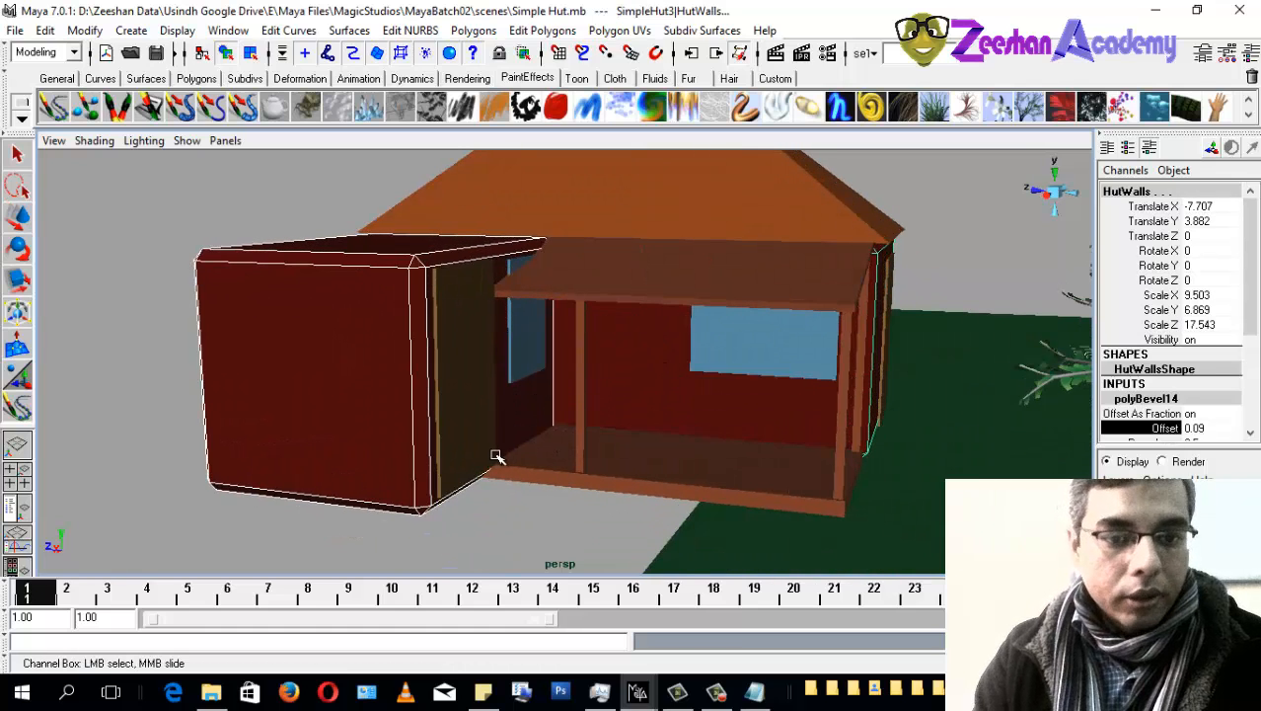
Step: Try 13 and 2 segments for the wall bevel, settling on 3 segments
scroll(1197, 383, "down", 1)
left_click(1194, 413)
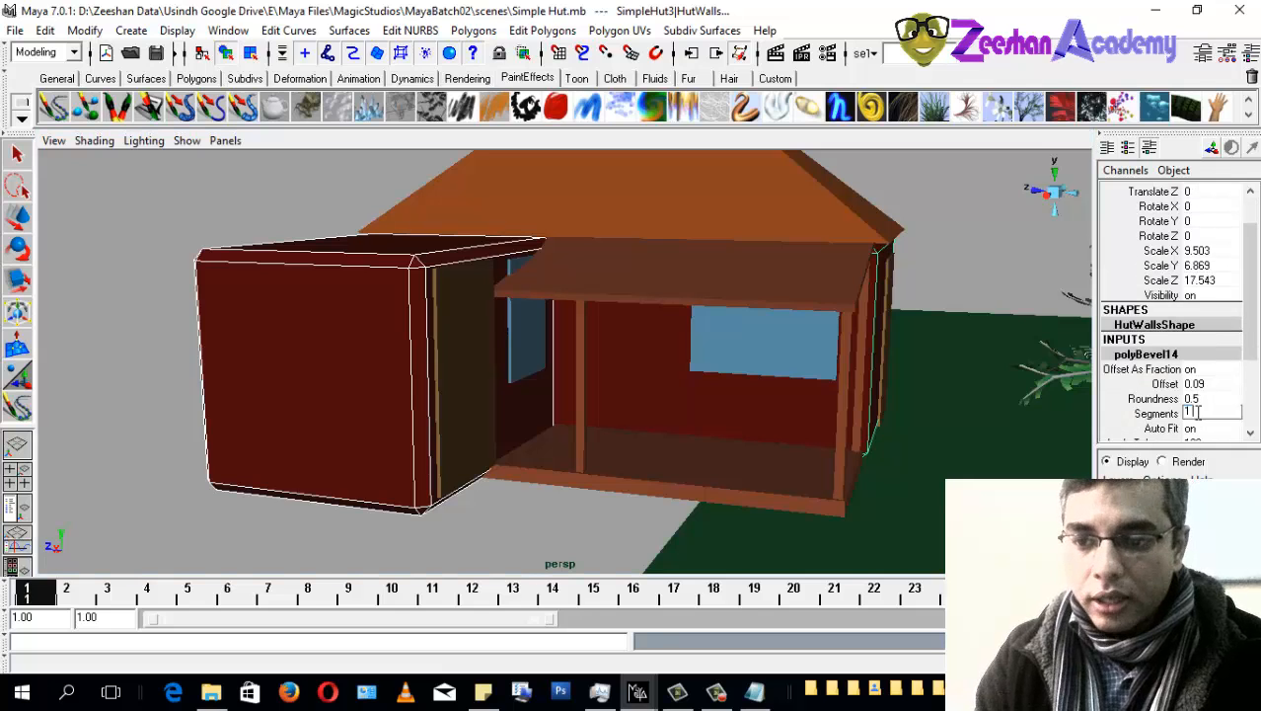
type("13")
key("Return")
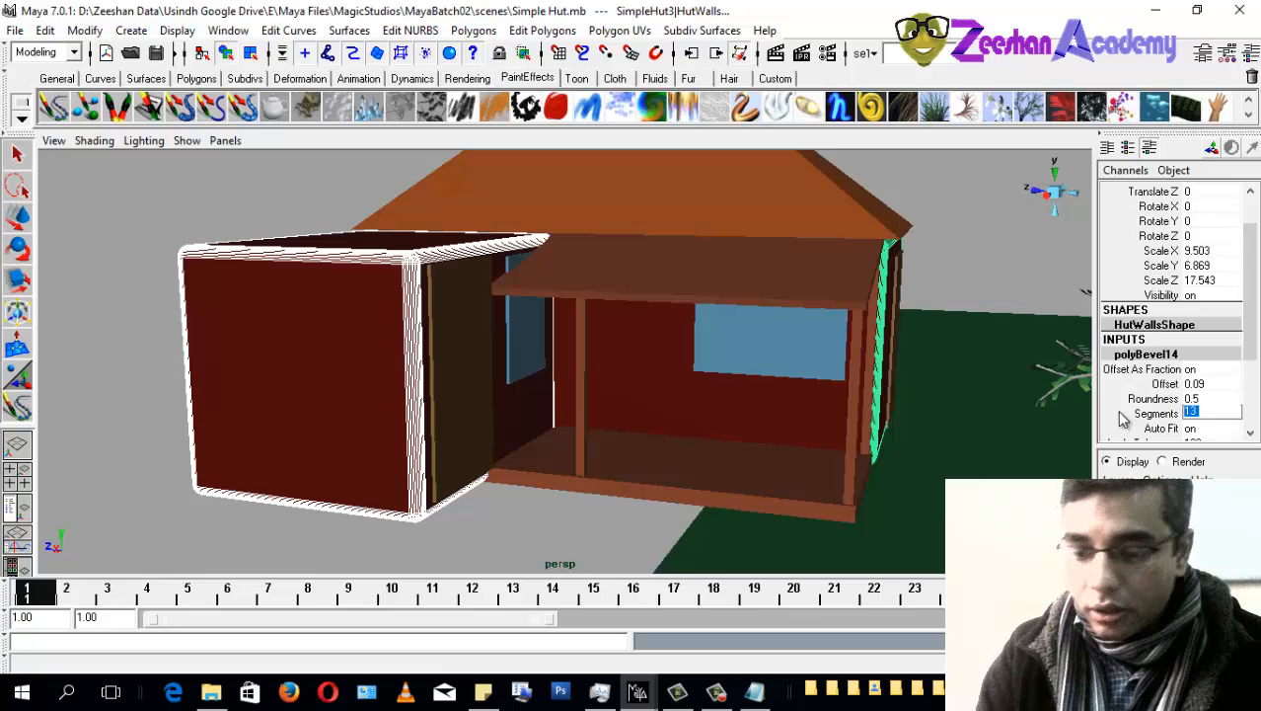
type("2")
key("Return")
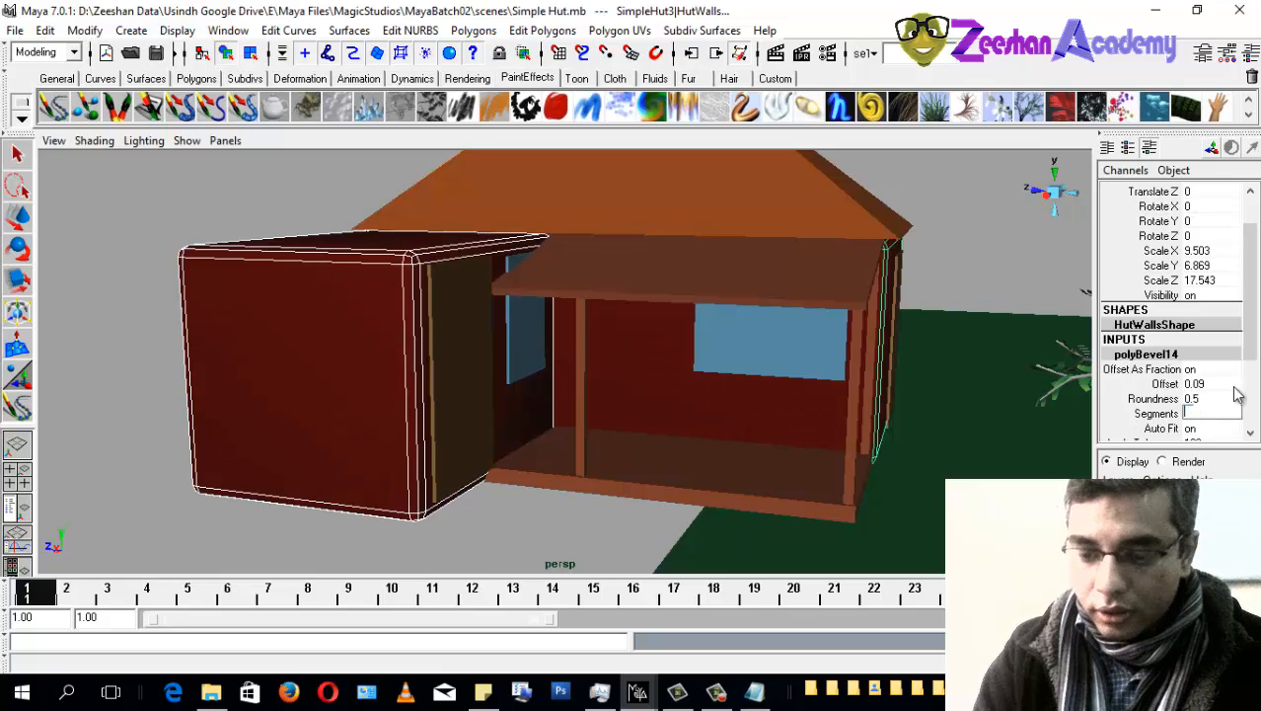
key("Return")
left_click_drag(425, 391, 406, 391, "alt")
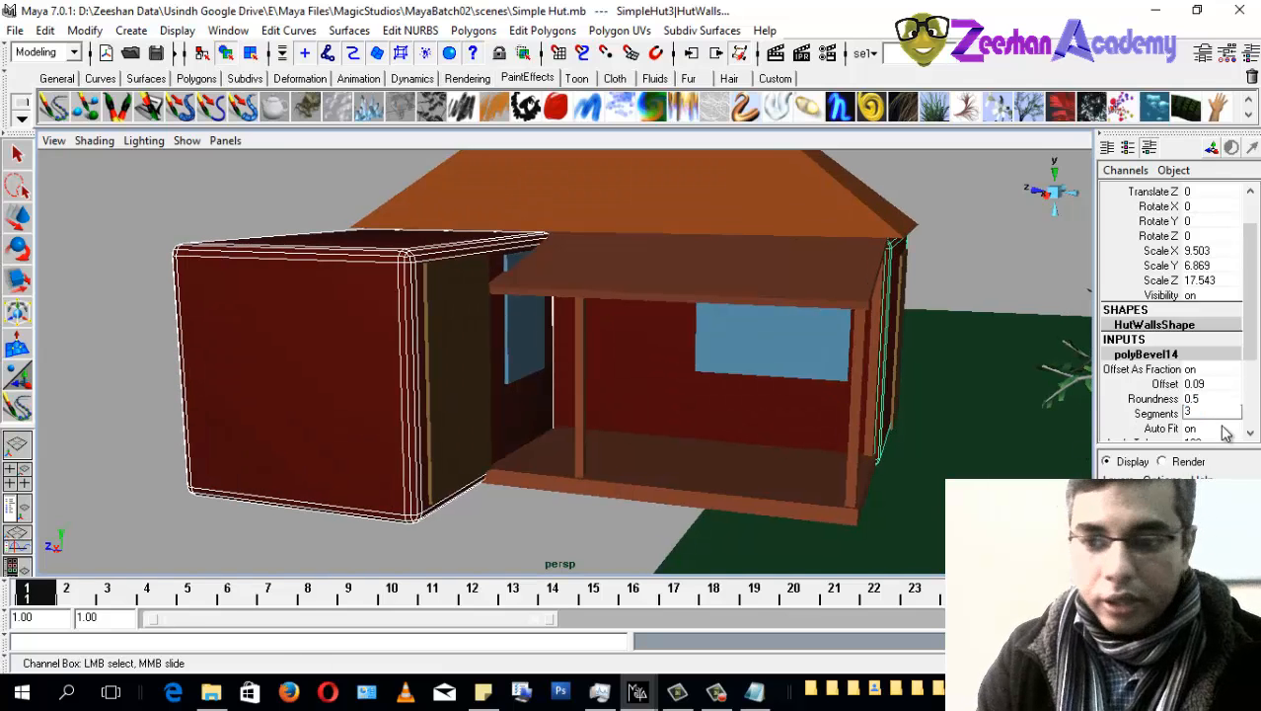
Step: Set the wall bevel's offset to 0.04 and deselect the walls to check their softened edges
left_click(1180, 386)
middle_click_drag(614, 418, 609, 424)
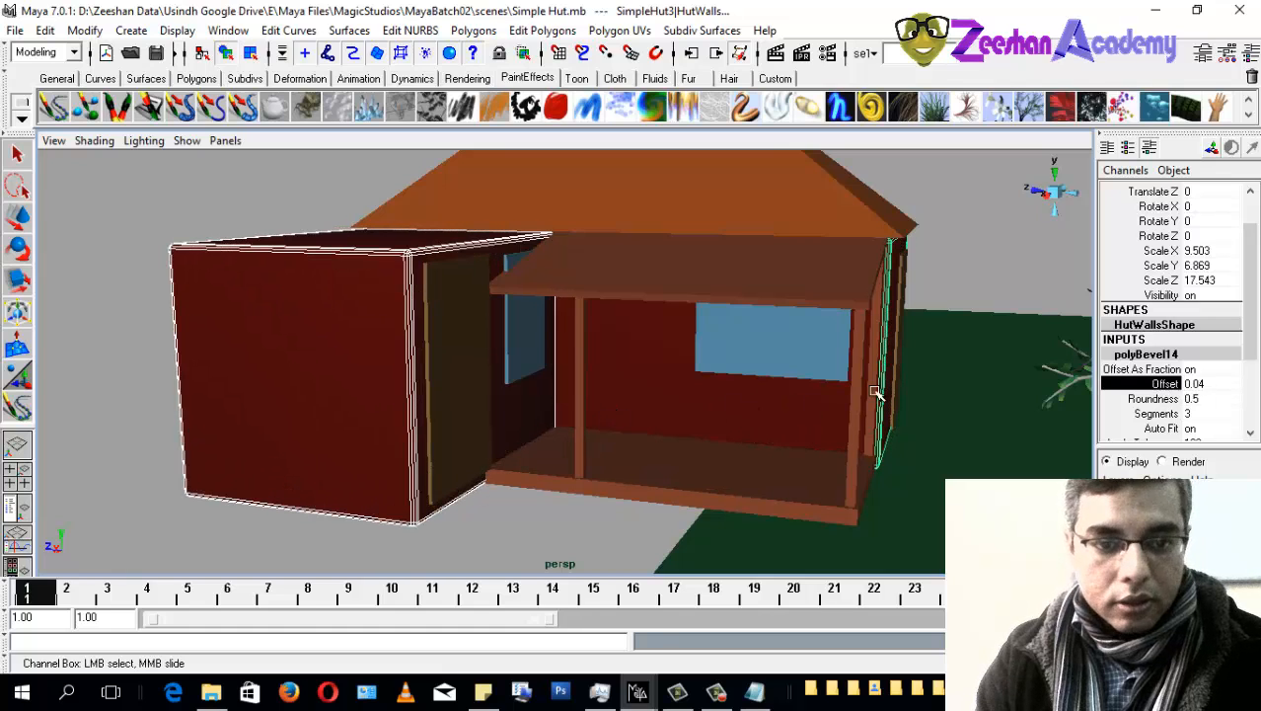
key("w")
left_click(197, 264)
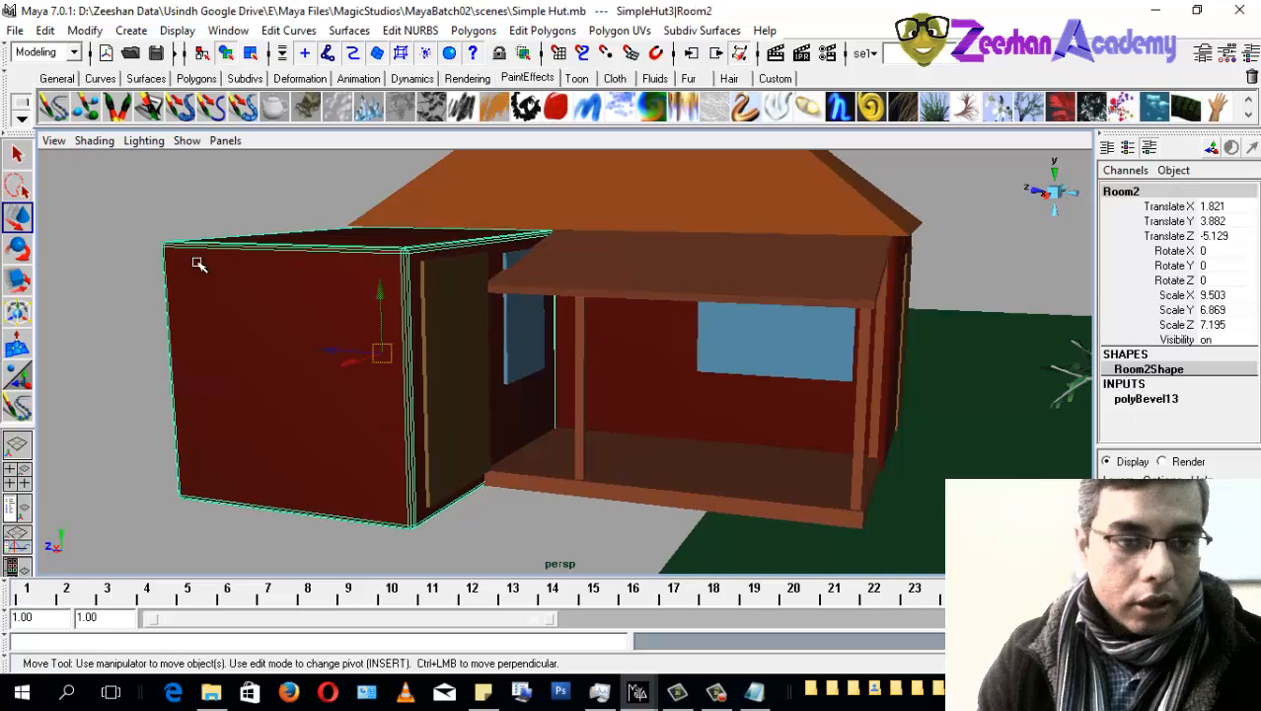
left_click(147, 224)
left_click_drag(188, 346, 272, 381, "alt")
left_click_drag(249, 475, 579, 419, "alt")
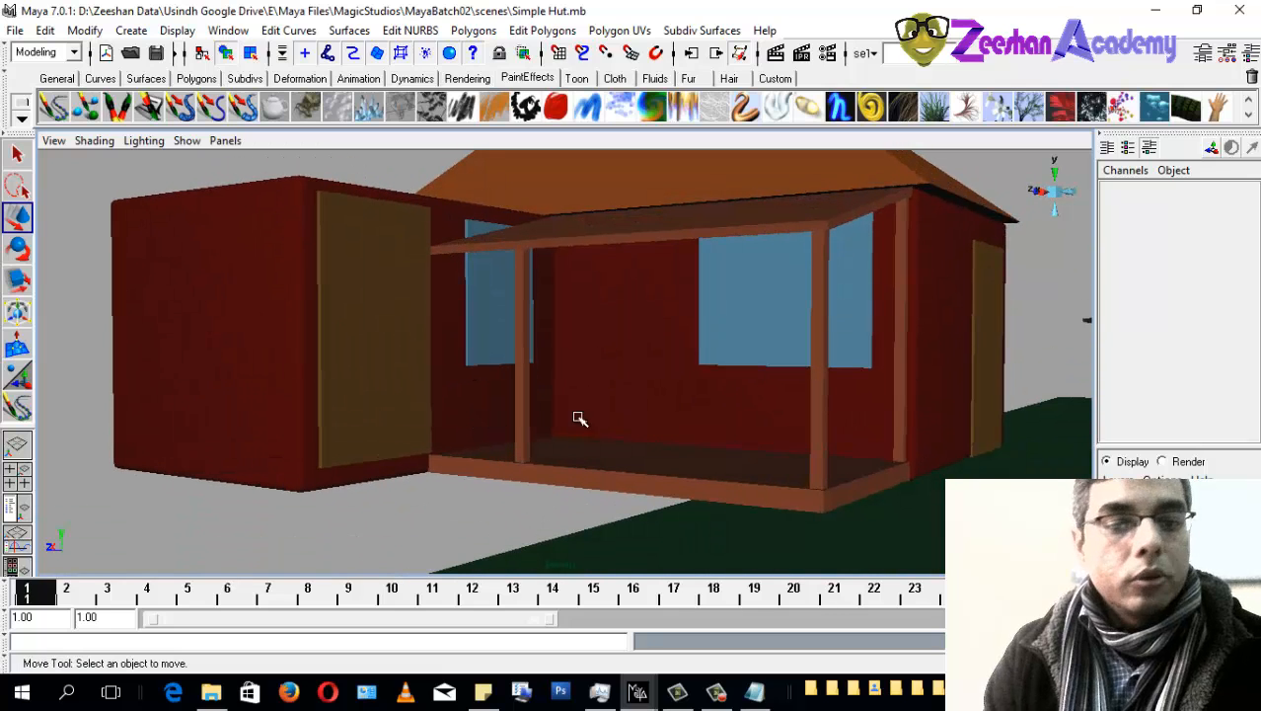
left_click_drag(443, 370, 590, 341, "alt")
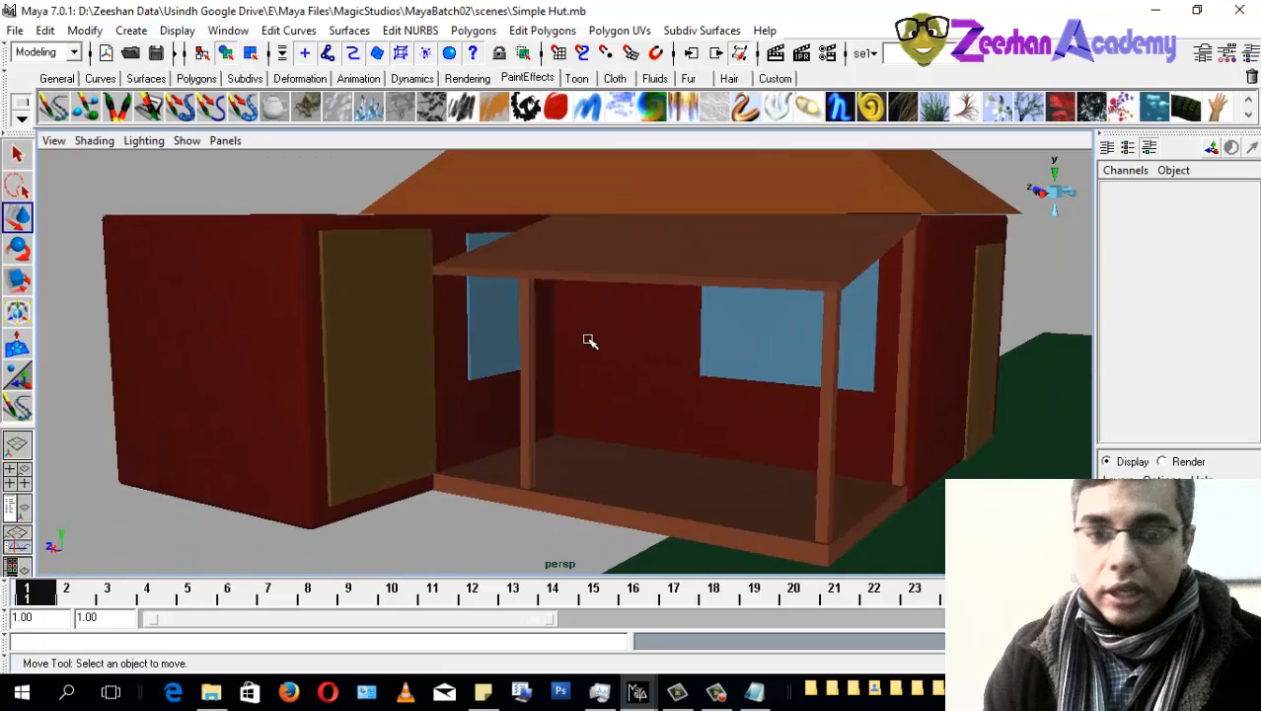
Step: Bevel the mirrored hut's main roof with an offset of 0.05
left_click(727, 178)
left_click_drag(726, 178, 664, 346, "alt")
left_click(471, 30)
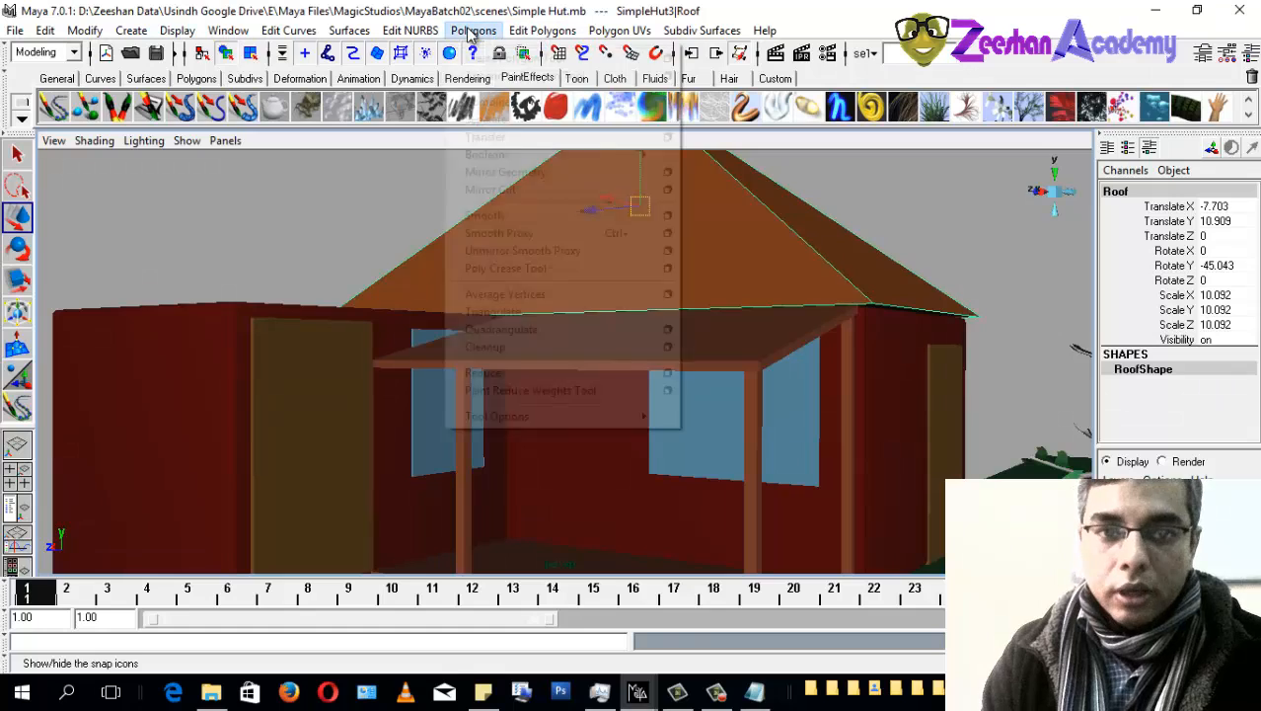
mouse_move(542, 30)
left_click(533, 219)
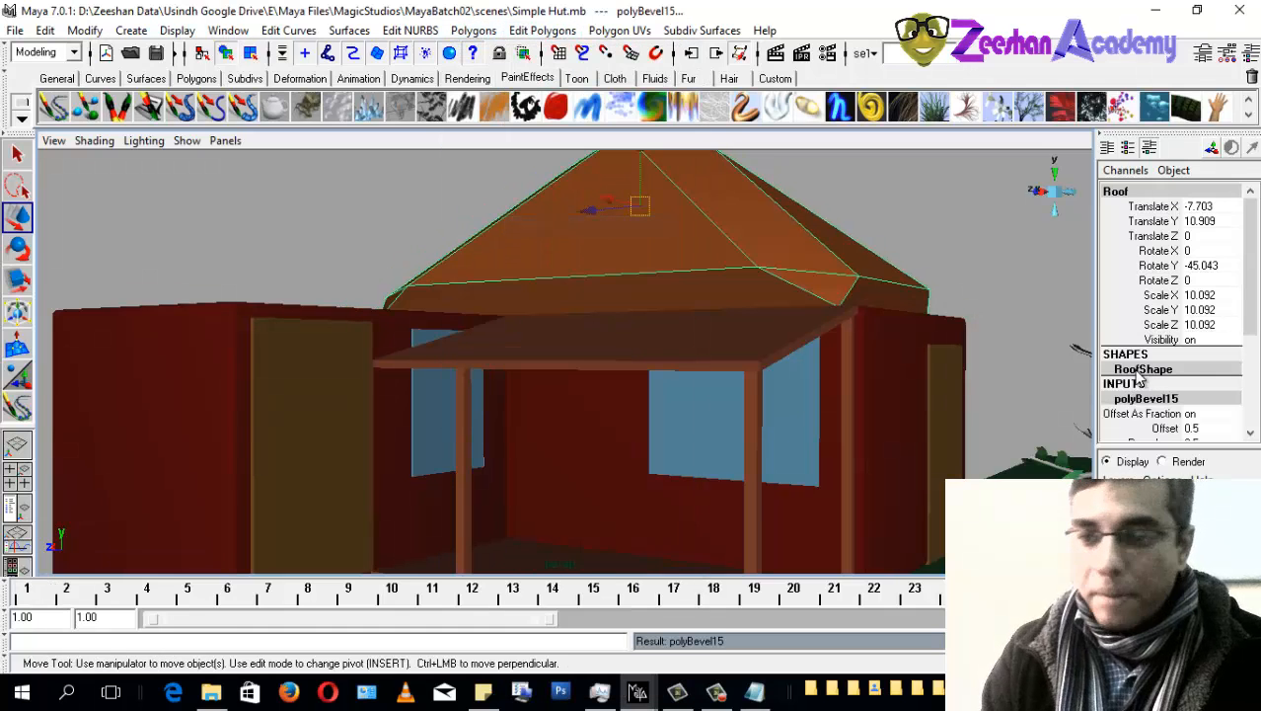
left_click(1179, 430)
middle_click_drag(743, 420, 701, 433)
left_click_drag(758, 403, 724, 409, "alt")
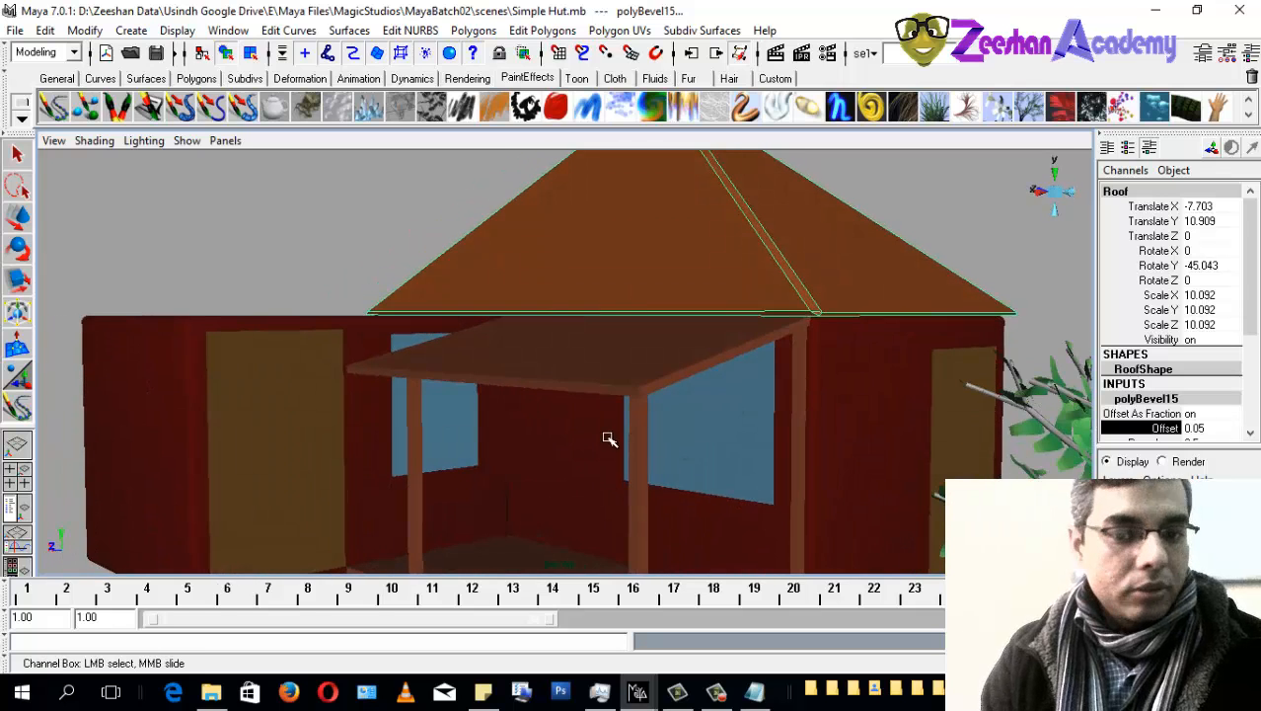
Step: Bevel the porch roof and the porch base of the mirrored hut together
middle_click_drag(611, 439, 661, 383, "alt")
left_click(649, 294)
key("w")
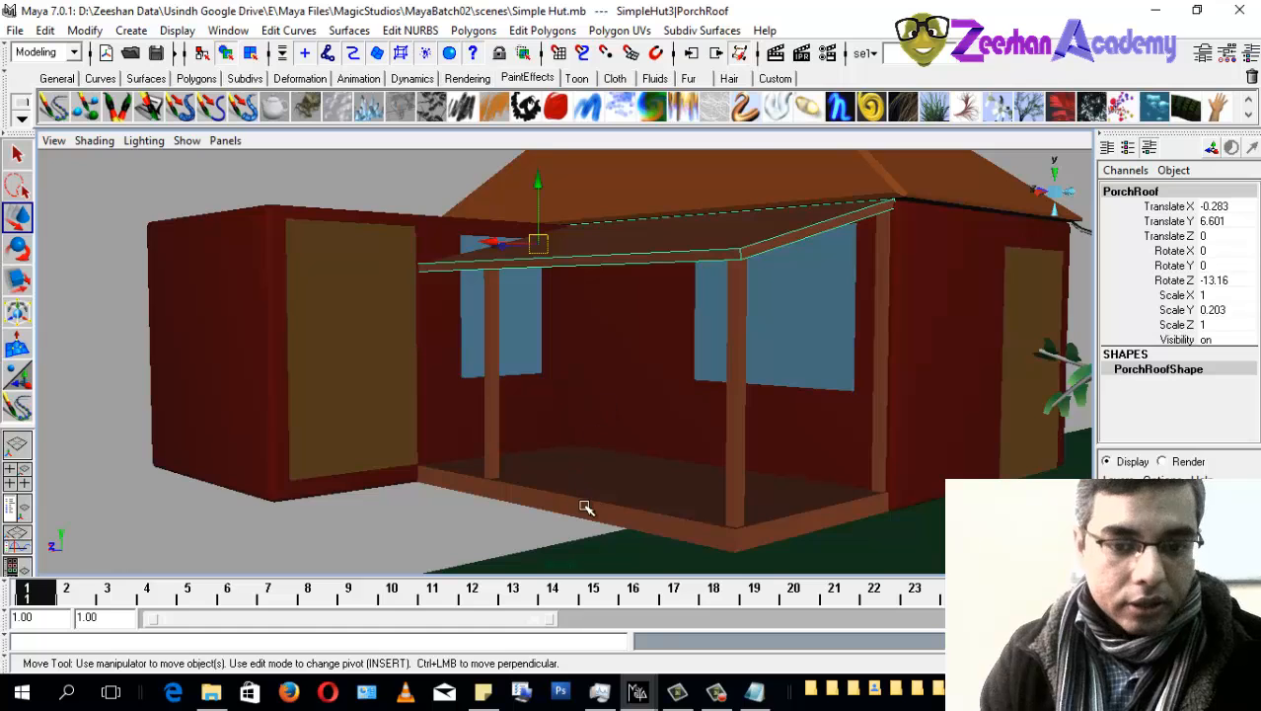
left_click(586, 507, "shift")
left_click(542, 30)
left_click(541, 223)
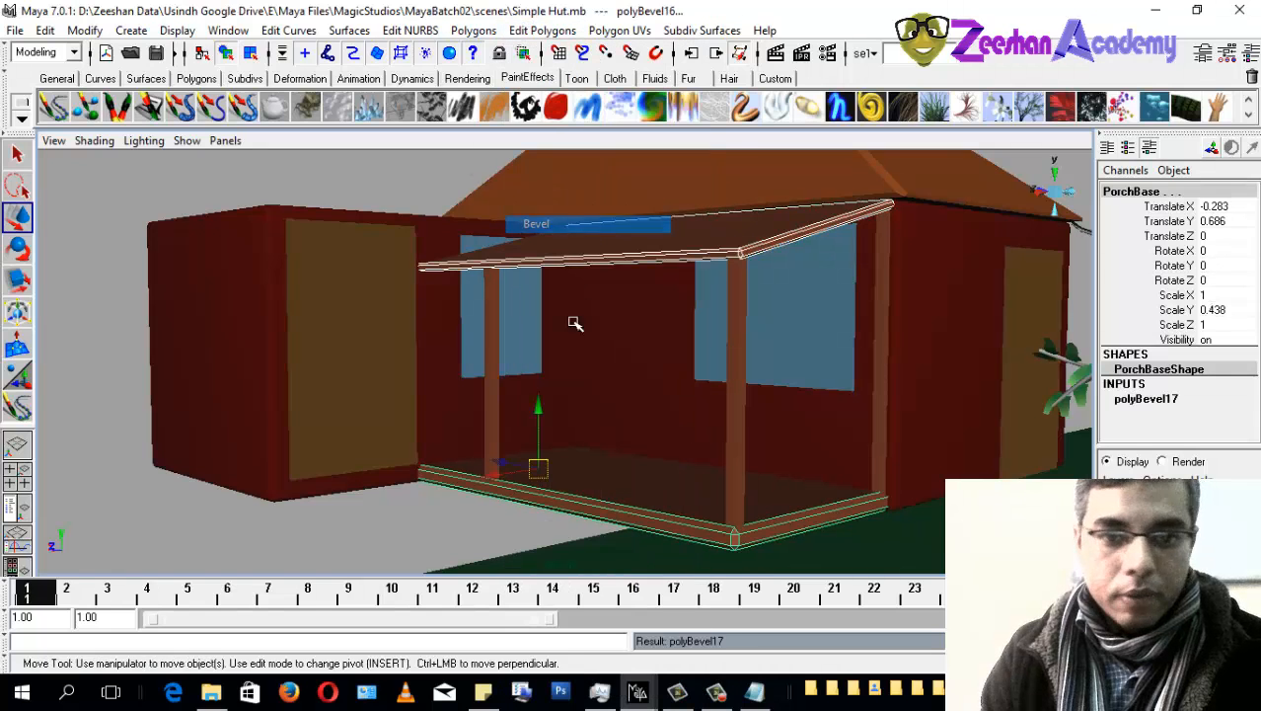
Step: Set the bevel offset of the porch roof and base to 0.2 and clear the selection
left_click(1184, 399)
left_click(1165, 427)
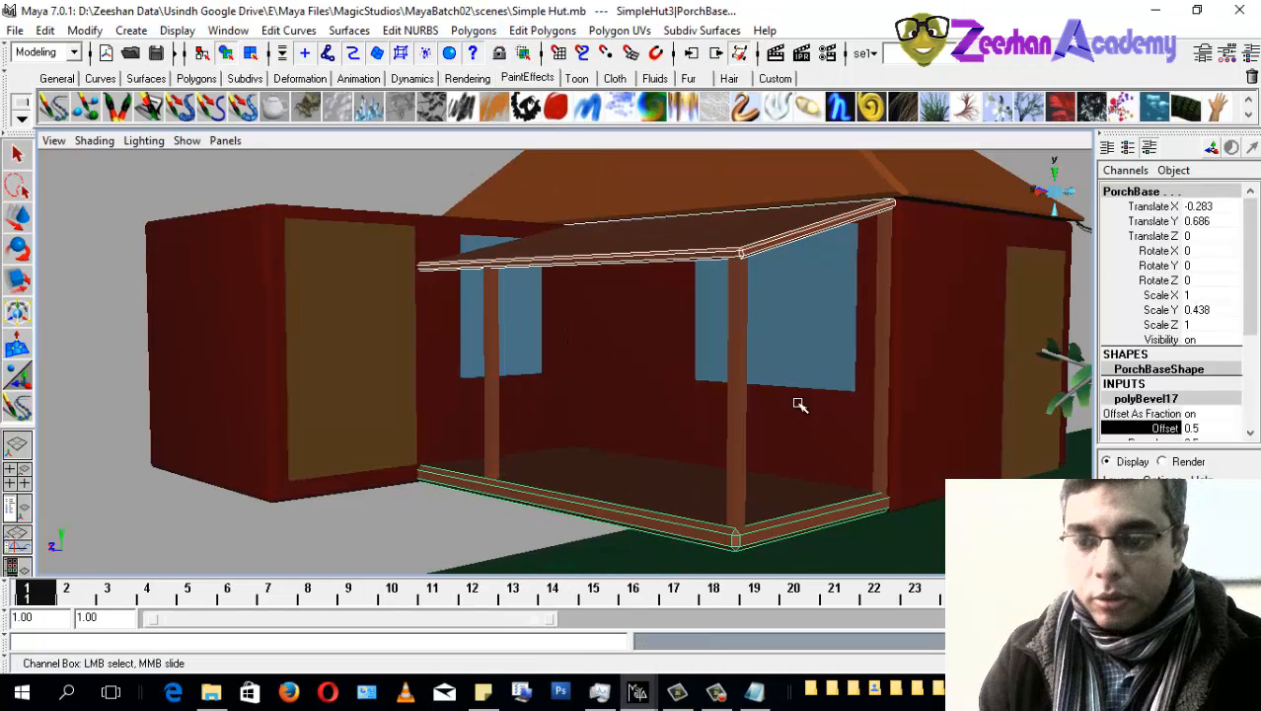
left_click(1224, 426)
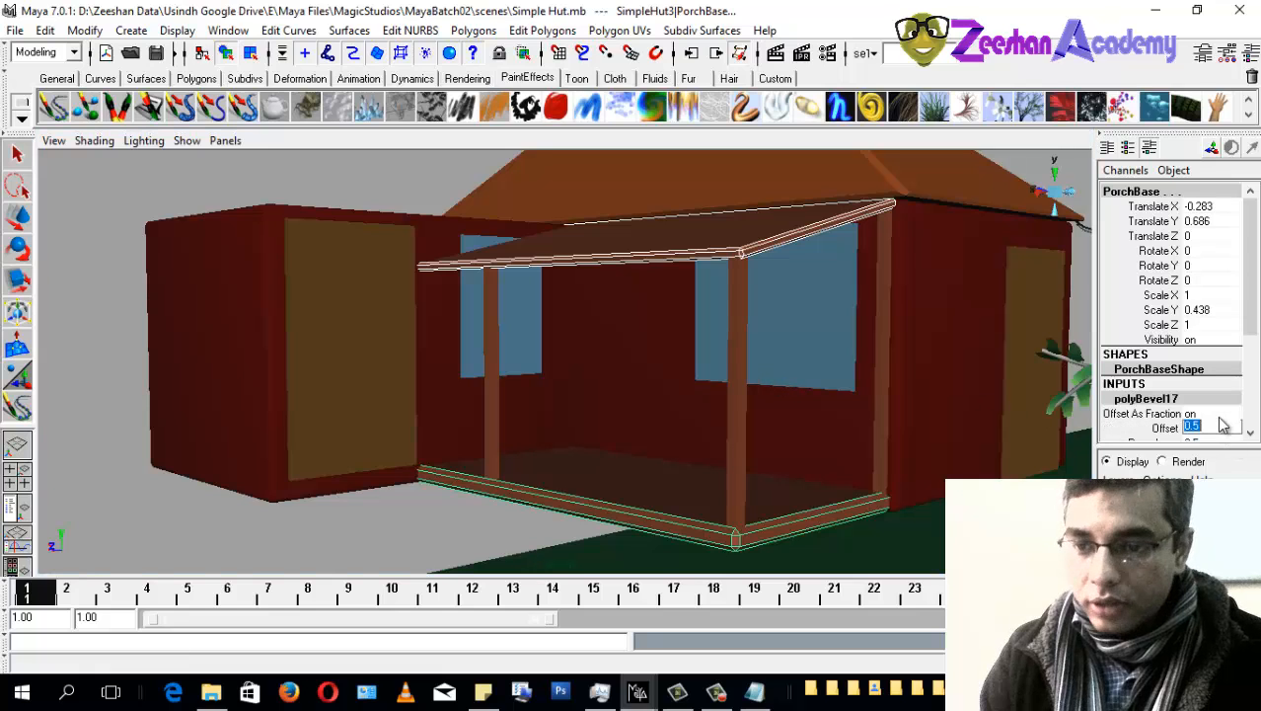
type(".2")
key("Return")
left_click_drag(664, 497, 727, 462, "alt")
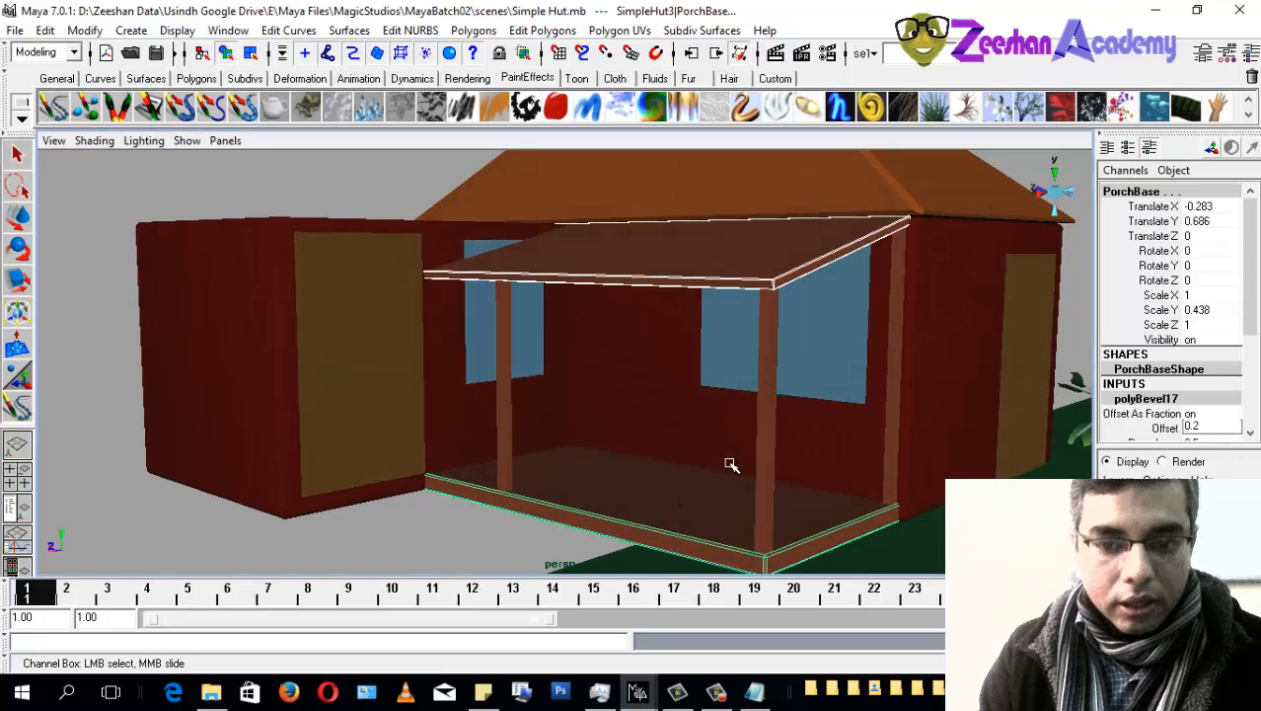
left_click(374, 379)
right_click_drag(361, 385, 282, 380, "alt")
left_click(305, 170)
Step: Bevel the two doors and the two porch-side windows of the mirrored hut together
left_click_drag(340, 366, 381, 372, "alt")
right_click_drag(346, 451, 371, 442, "alt")
left_click_drag(302, 363, 337, 365, "alt")
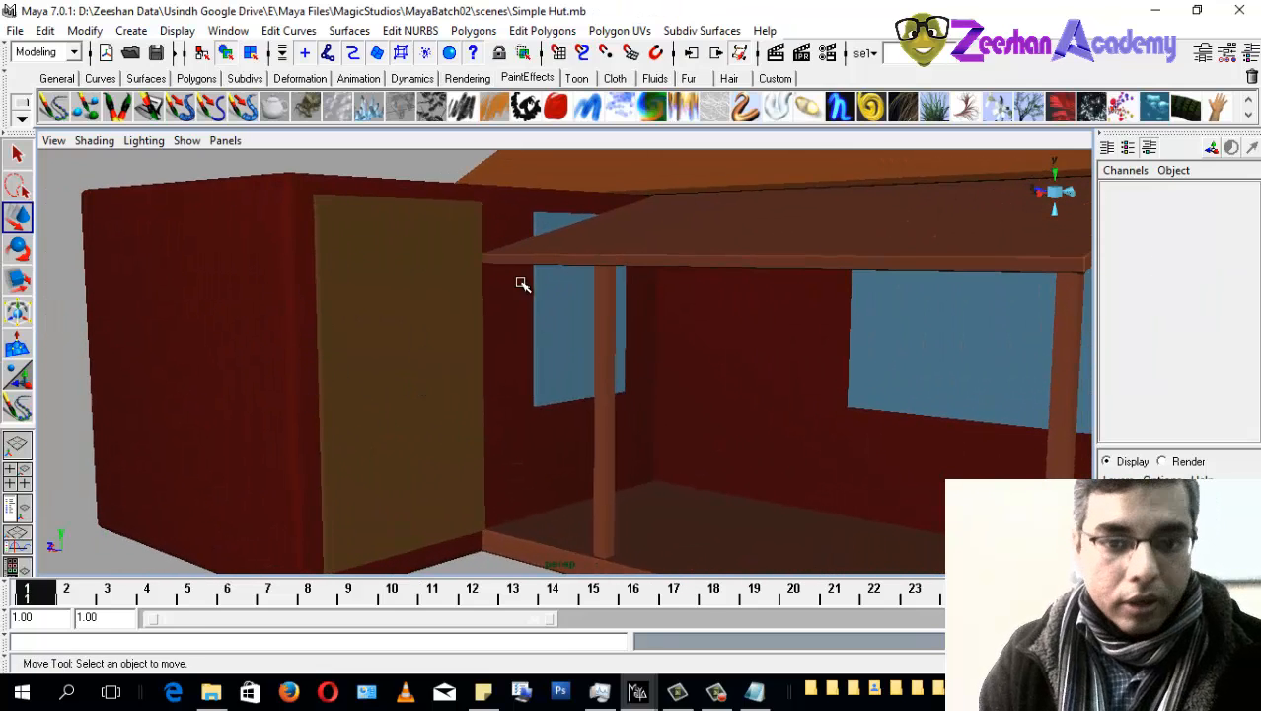
left_click(570, 324)
left_click(375, 371)
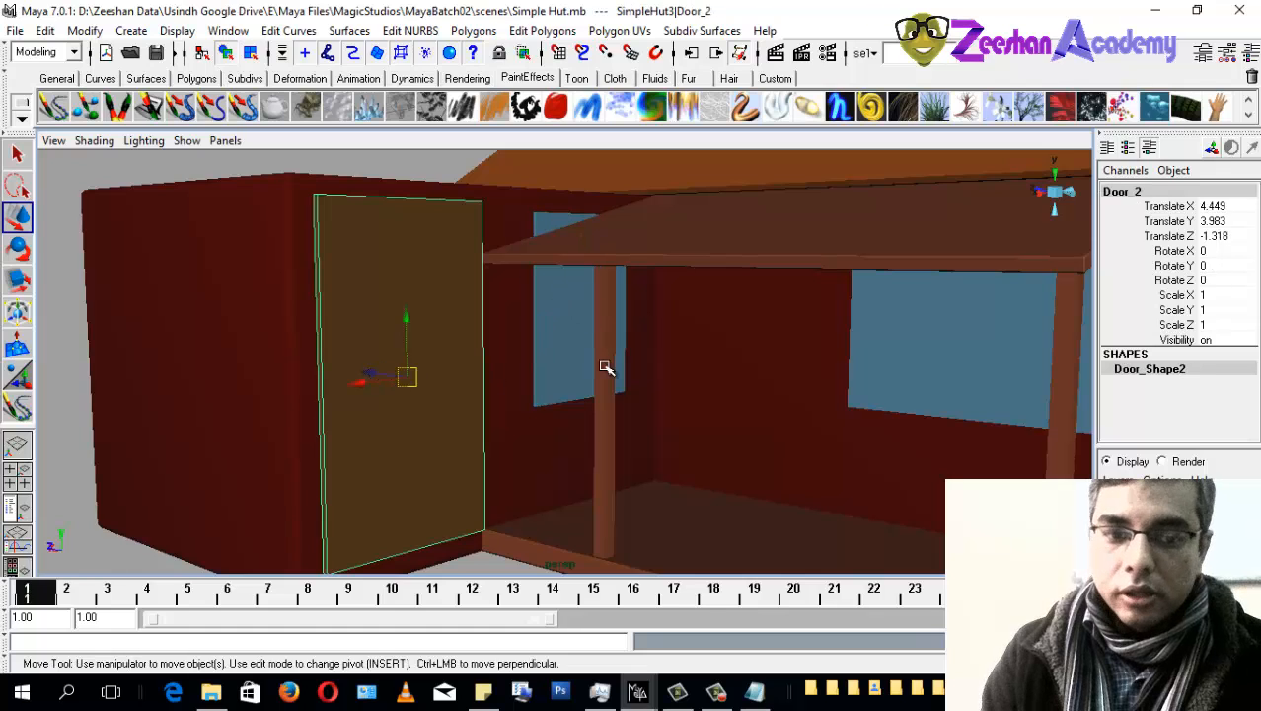
left_click(599, 355, "shift")
left_click(408, 374)
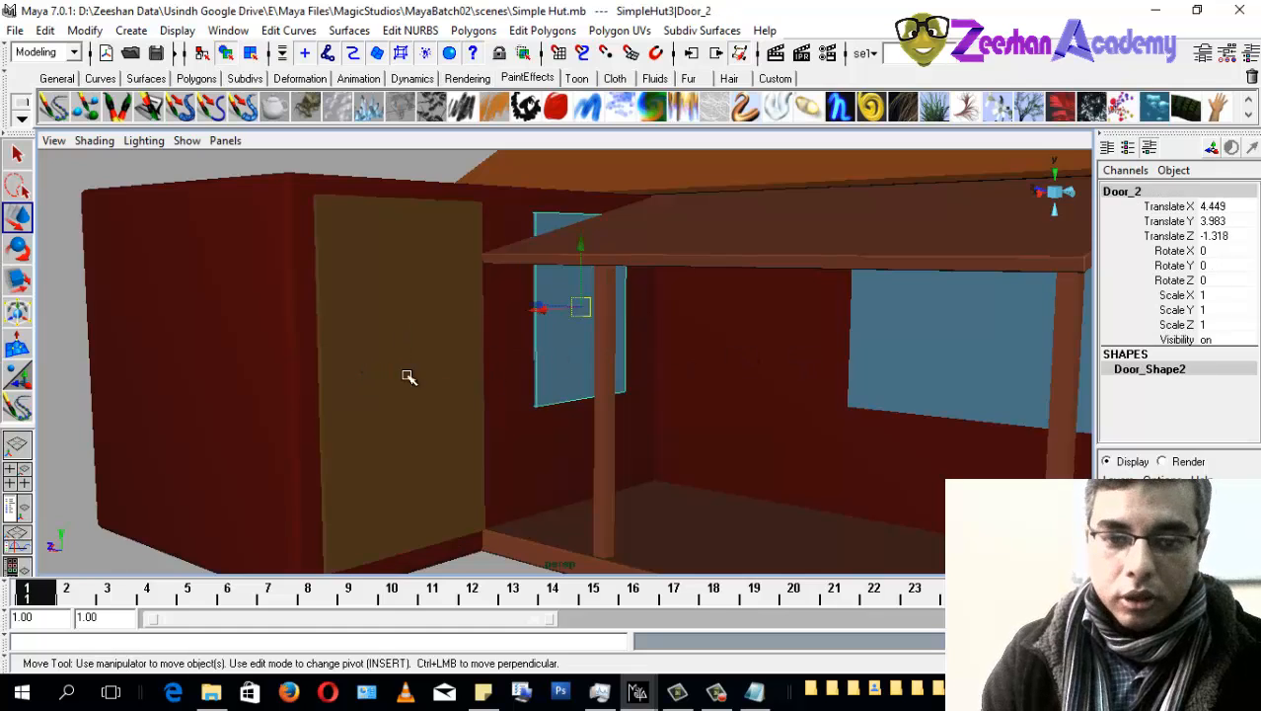
left_click(549, 374)
left_click(977, 371)
middle_click_drag(934, 389, 646, 404, "alt")
left_click(960, 374)
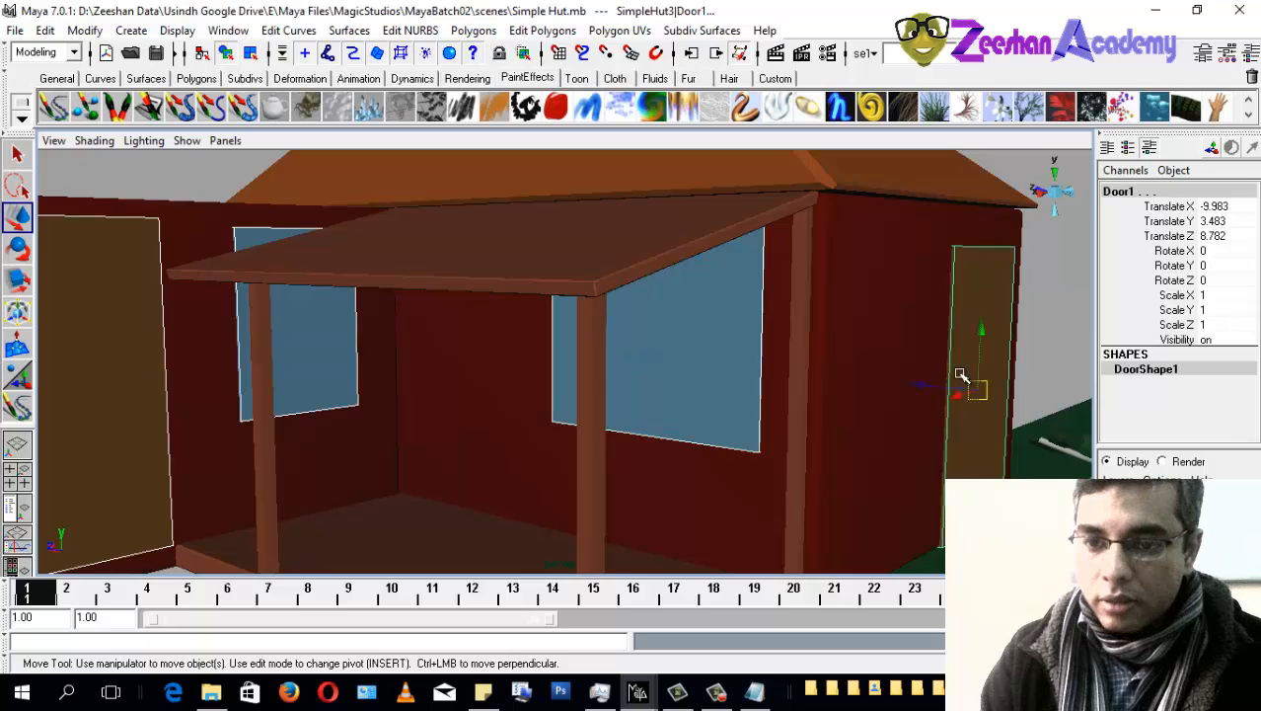
left_click(542, 30)
mouse_move(474, 30)
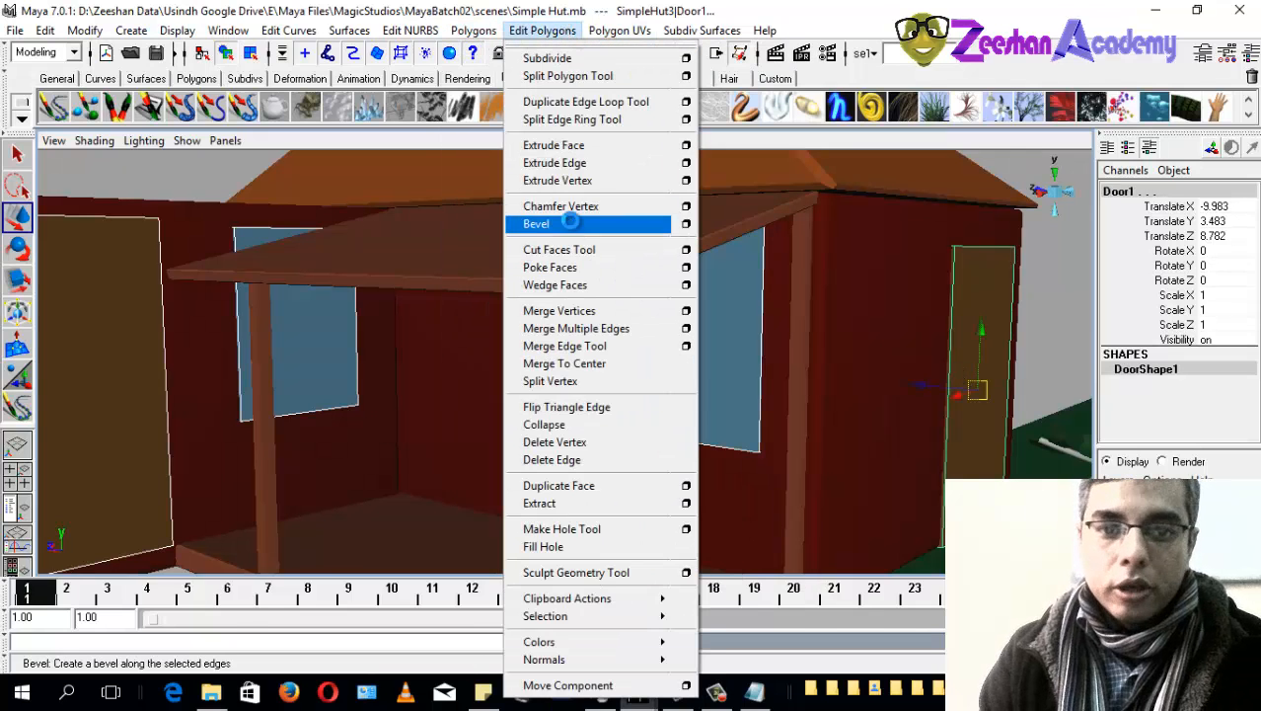
left_click(578, 218)
Step: Set the bevel offset of the doors and windows to 0.2
middle_click_drag(367, 377, 735, 379, "alt")
right_click_drag(424, 434, 545, 459, "alt")
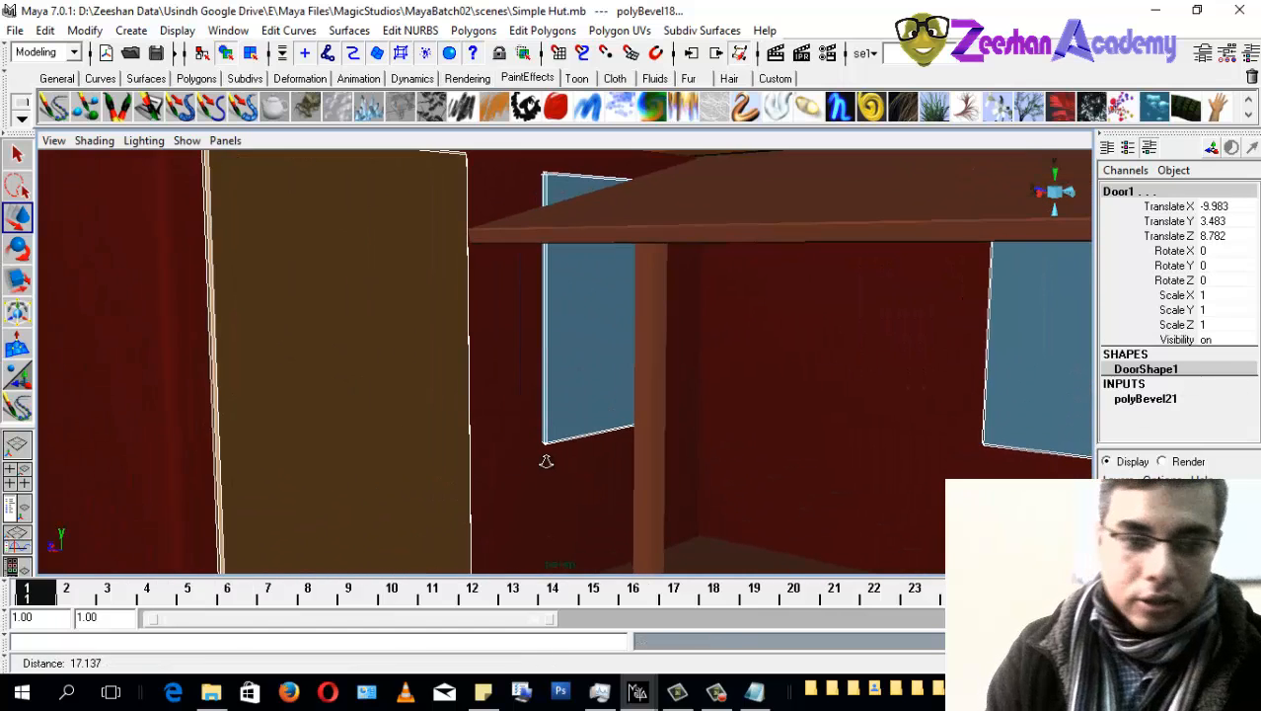
middle_click_drag(119, 352, 453, 426, "alt")
right_click_drag(453, 426, 572, 433, "alt")
middle_click_drag(611, 315, 464, 331, "alt")
left_click_drag(464, 330, 568, 356, "alt")
right_click_drag(568, 355, 703, 363, "alt")
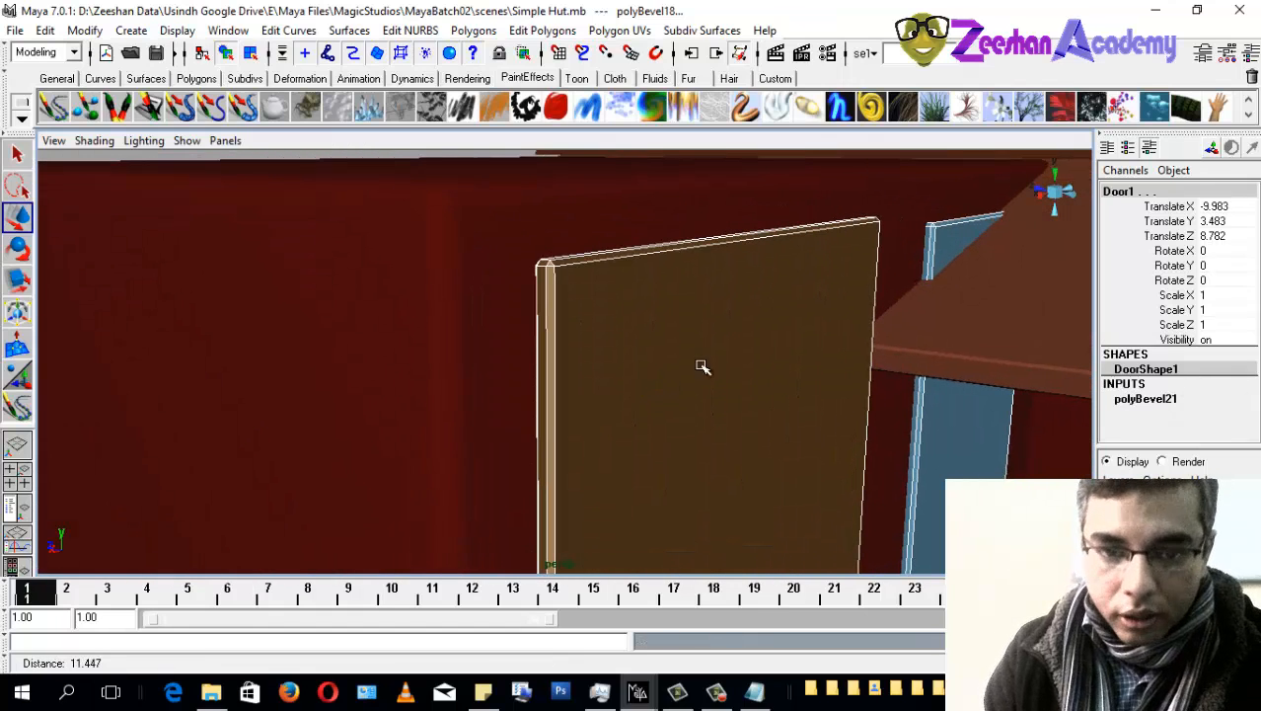
left_click(1143, 398)
left_click(1209, 429)
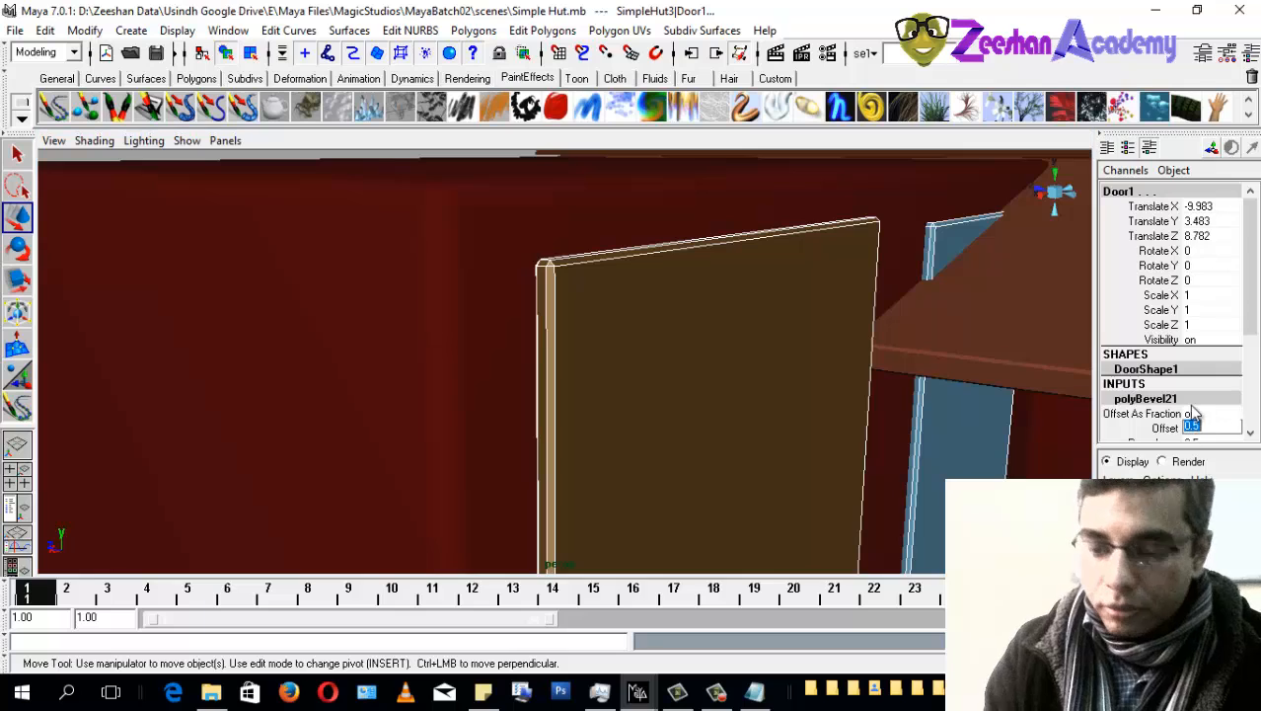
key("Return")
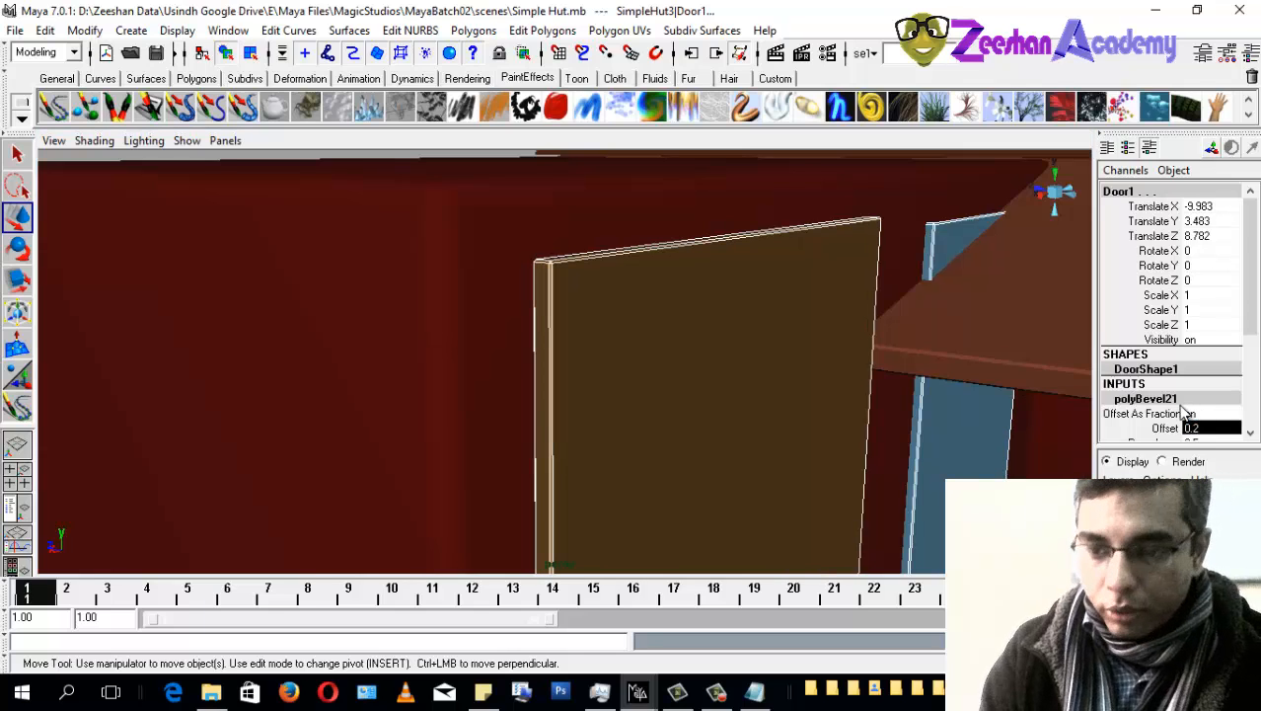
Step: Deselect everything and examine the bevelled edges of the doors, windows and porch from several angles
right_click_drag(665, 338, 454, 328, "alt")
left_click_drag(632, 370, 643, 348, "alt")
mouse_move(644, 348)
right_mouse_down()
mouse_move(693, 192)
mouse_move(644, 348)
right_mouse_up()
left_click(529, 196)
scroll(704, 426, "down", 3)
middle_click_drag(704, 427, 485, 398, "alt")
scroll(485, 399, "down", 1)
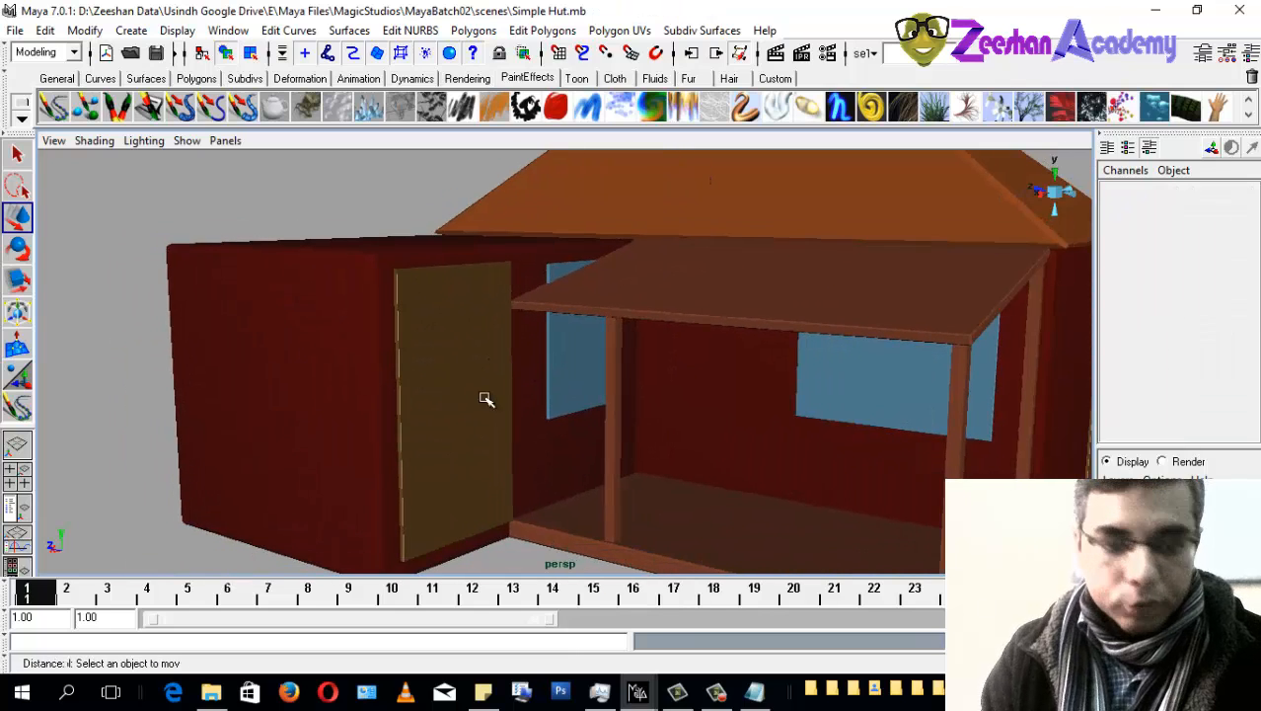
scroll(340, 346, "up", 2)
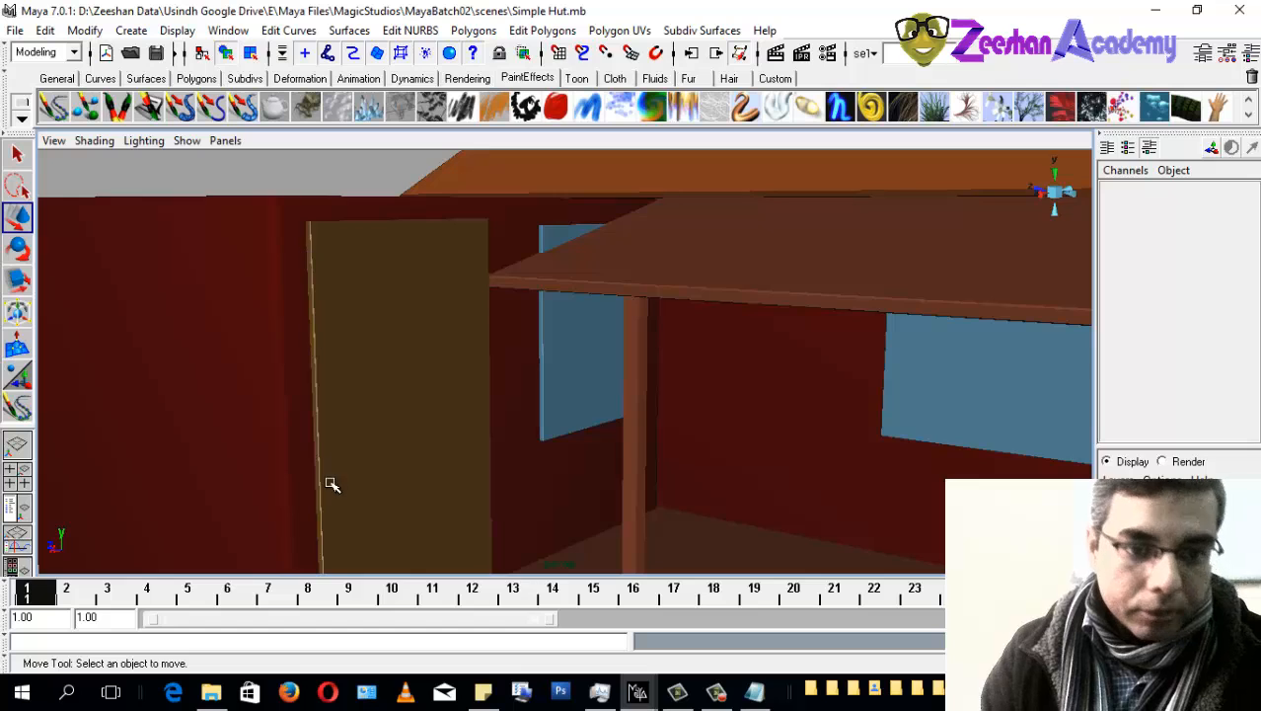
left_click_drag(331, 485, 347, 457, "alt")
left_click_drag(519, 317, 553, 309, "alt")
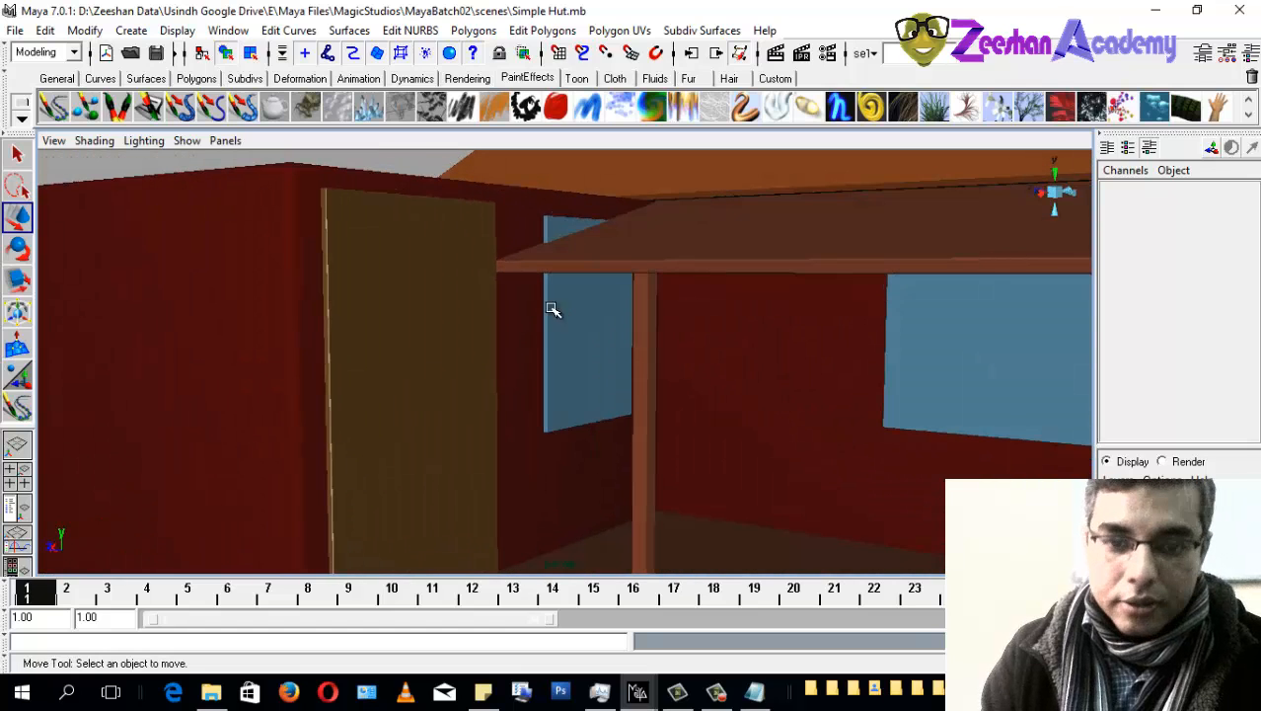
left_click_drag(1022, 370, 700, 388, "alt")
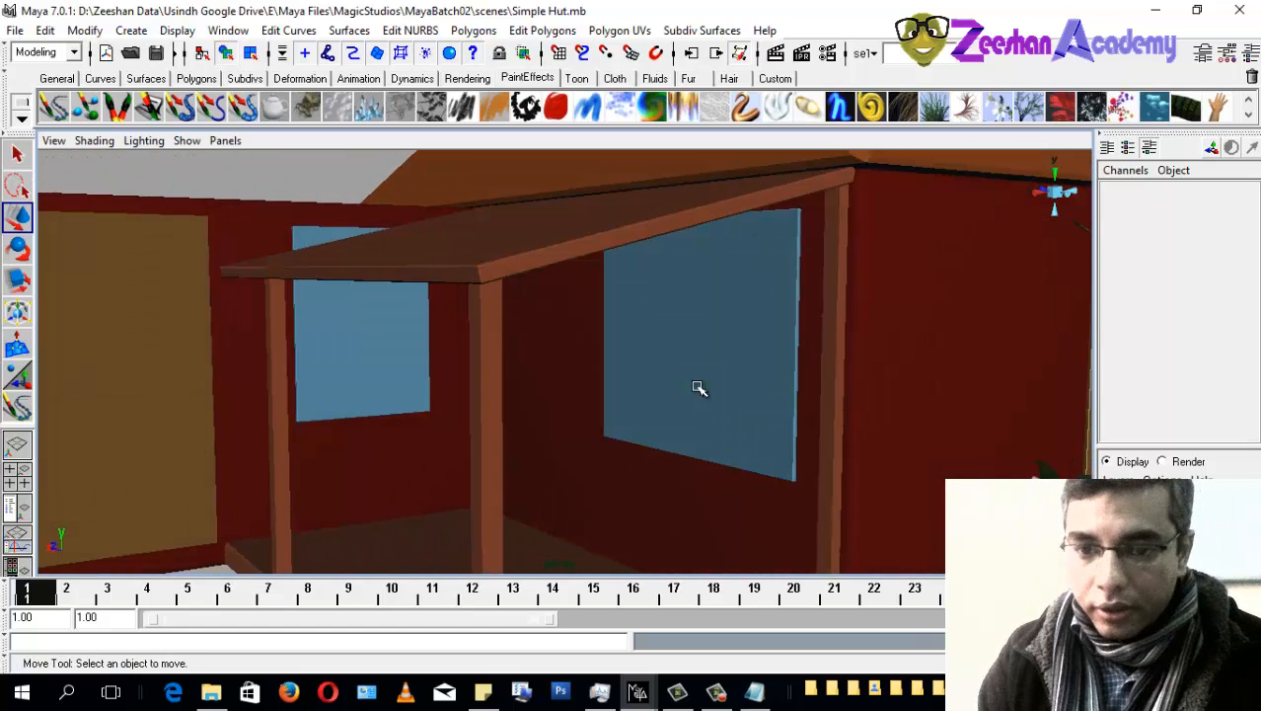
right_click_drag(786, 382, 757, 417, "alt")
left_click_drag(757, 417, 820, 422, "alt")
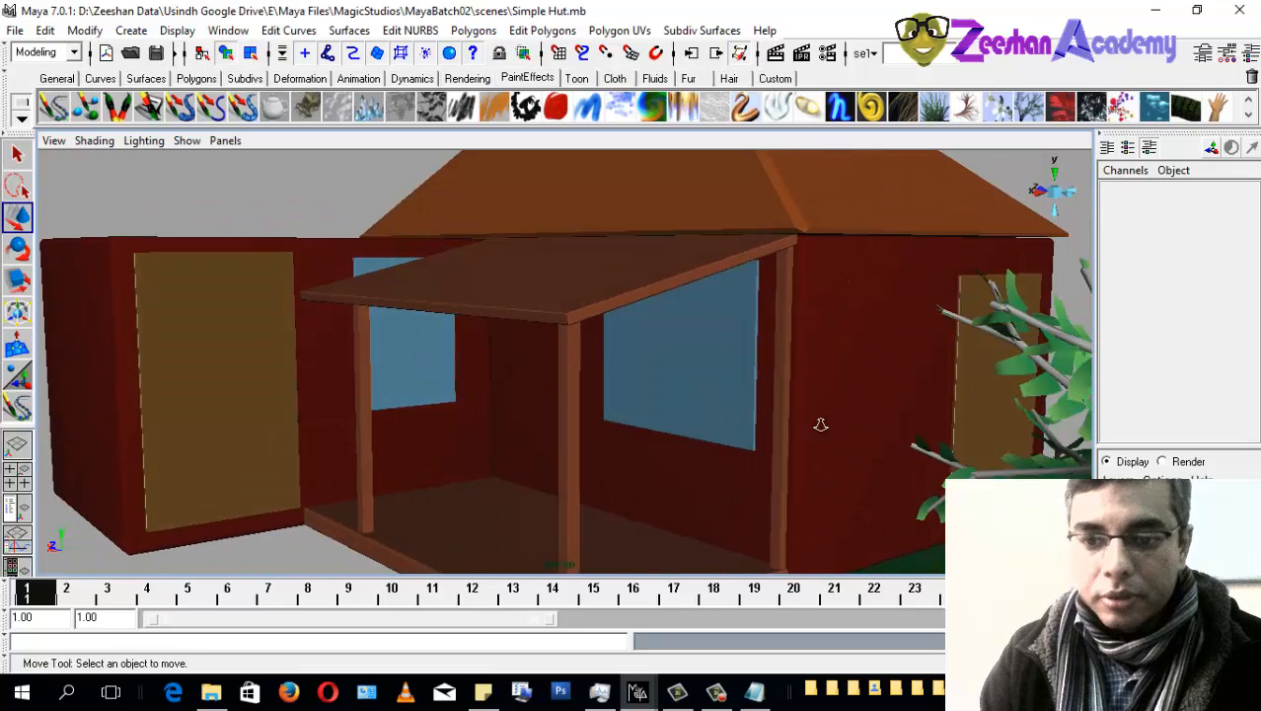
Step: Move the green ground plane along Z to 14.119, under the mirrored hut
right_click_drag(819, 423, 780, 428, "alt")
left_click_drag(779, 428, 593, 444, "alt")
right_click_drag(592, 445, 557, 449, "alt")
left_click_drag(558, 449, 642, 464, "alt")
right_click_drag(641, 464, 572, 478, "alt")
left_click_drag(644, 483, 558, 514)
right_click_drag(632, 474, 591, 454, "alt")
middle_click_drag(590, 455, 511, 471, "alt")
key("r")
key("w")
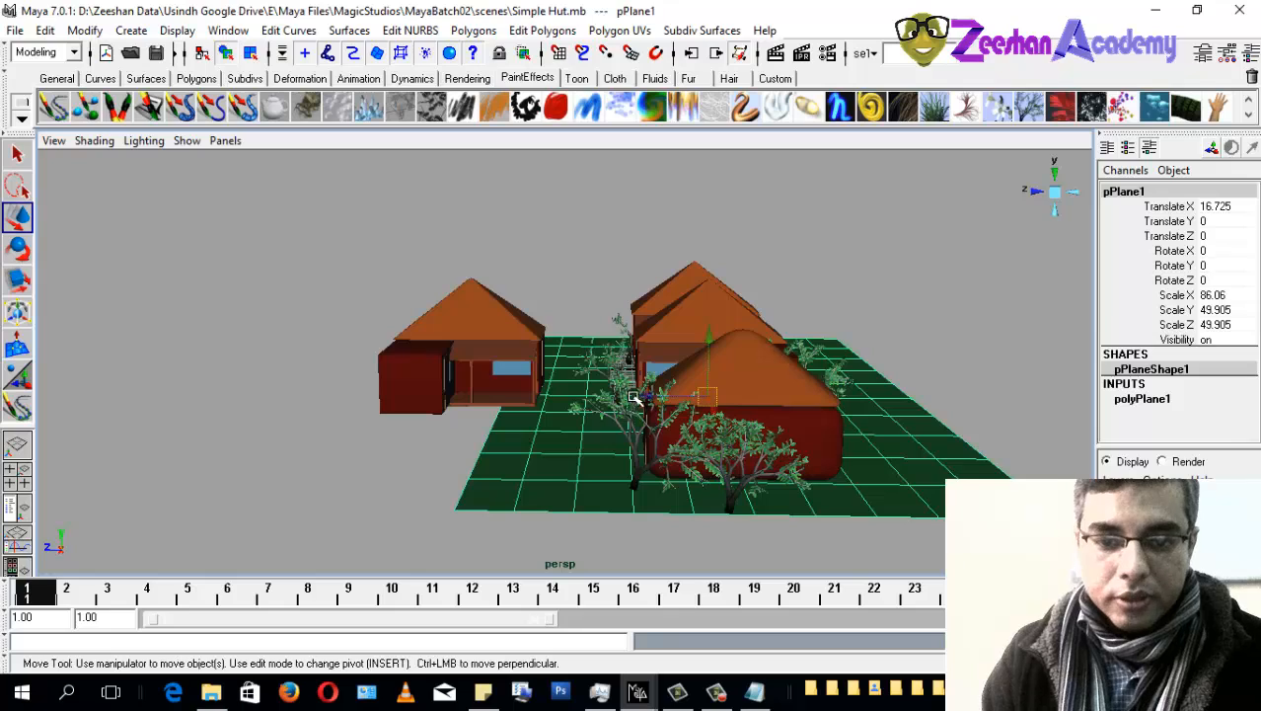
left_click_drag(653, 396, 500, 399)
Step: Enlarge the ground plane beneath all the huts to Scale X 93.842 and Scale Z 58.282
key("r")
left_click_drag(538, 476, 498, 523, "alt")
left_click_drag(566, 433, 560, 440)
left_click_drag(495, 479, 518, 443, "alt")
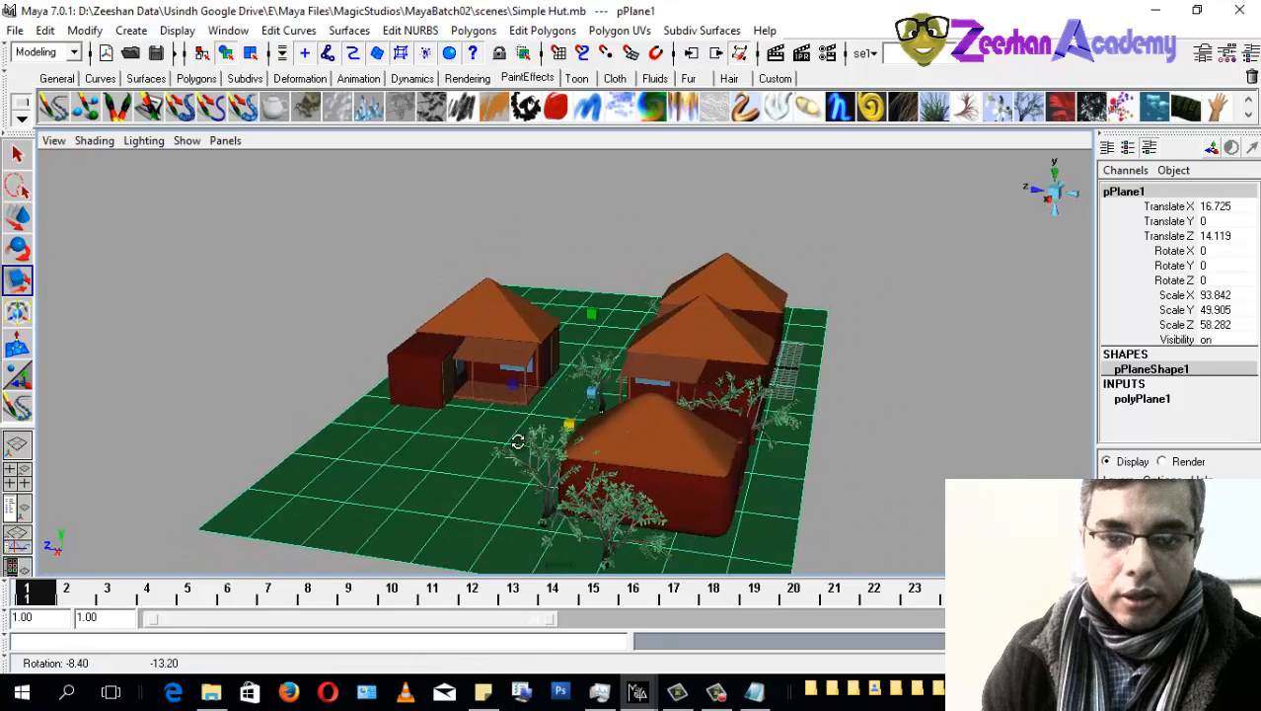
Step: Duplicate SimpleHut3 from the Outliner and move the copy along X to 49.61
left_click(15, 511)
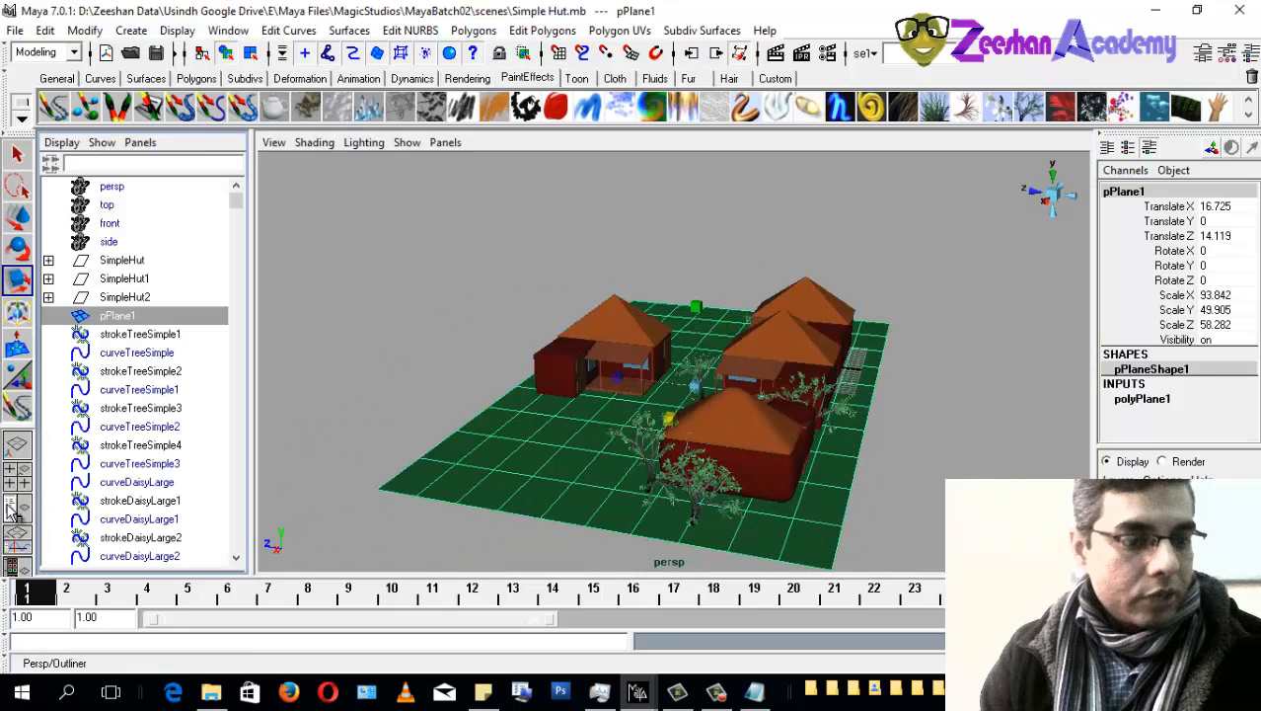
left_click(146, 297)
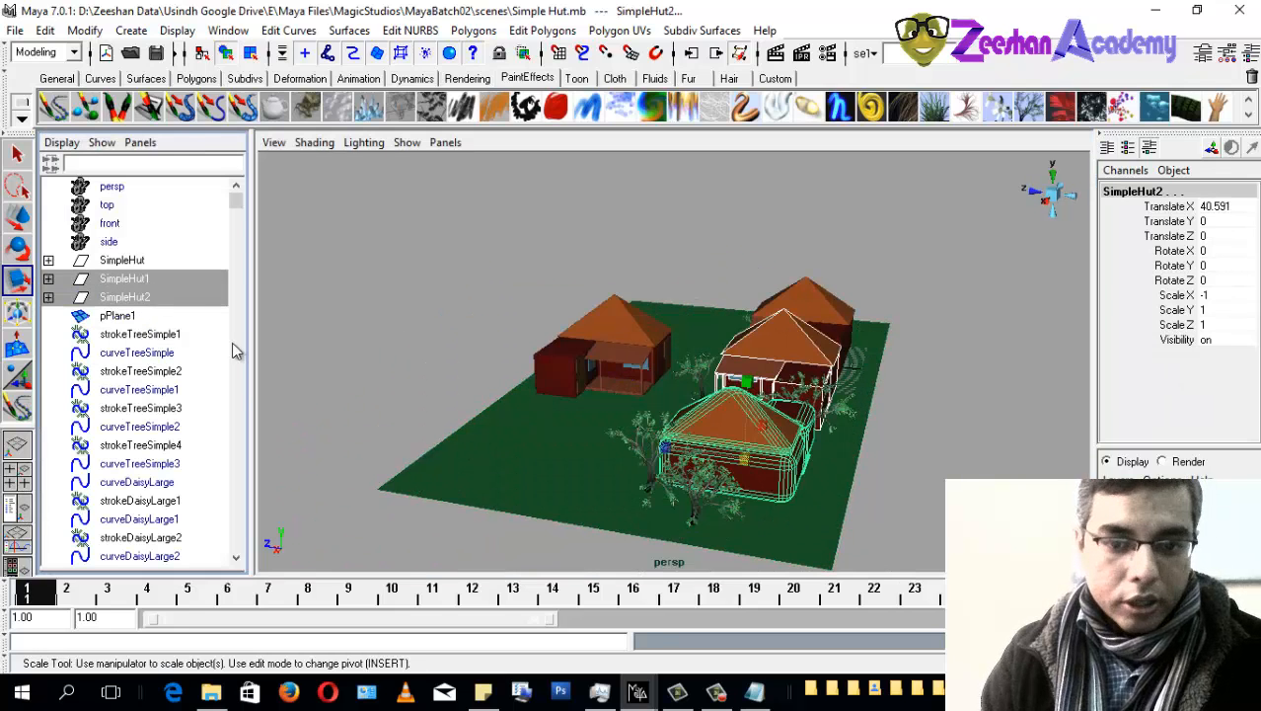
scroll(168, 454, "down", 5)
left_click(138, 391)
left_click_drag(415, 376, 330, 410, "alt")
key("ctrl+d")
key("w")
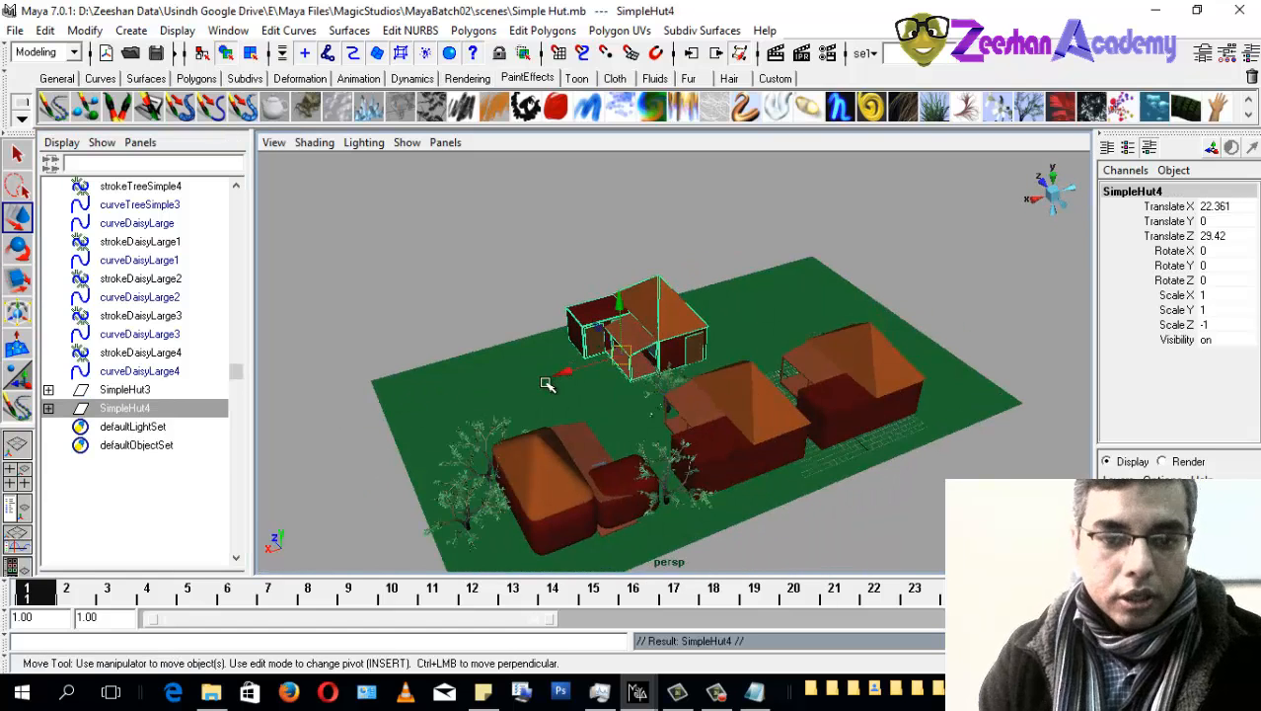
left_click_drag(569, 375, 414, 418)
scroll(444, 422, "up", 2)
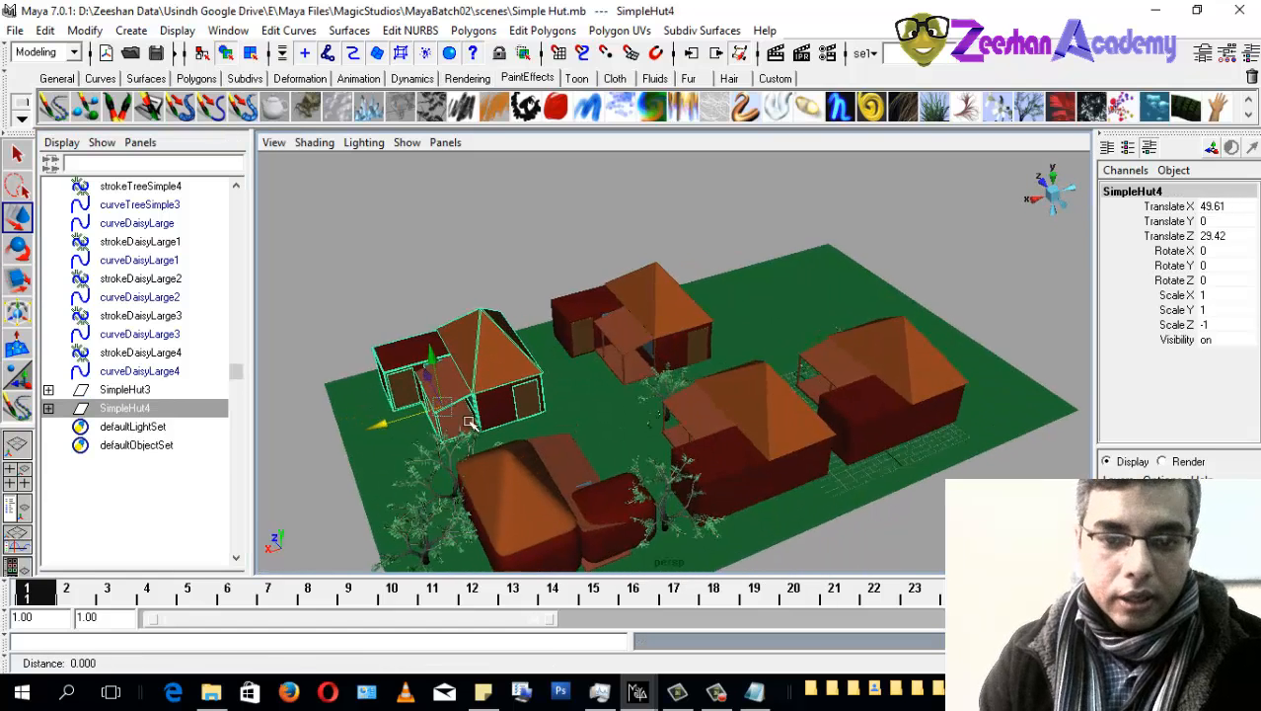
Step: Mirror the SimpleHut4 copy by setting its Scale X to -1
middle_click_drag(538, 436, 564, 425, "alt")
key("r")
left_click_drag(413, 454, 484, 440, "alt")
middle_click_drag(484, 440, 691, 400, "alt")
scroll(602, 435, "up", 3)
left_click_drag(597, 436, 444, 452, "alt")
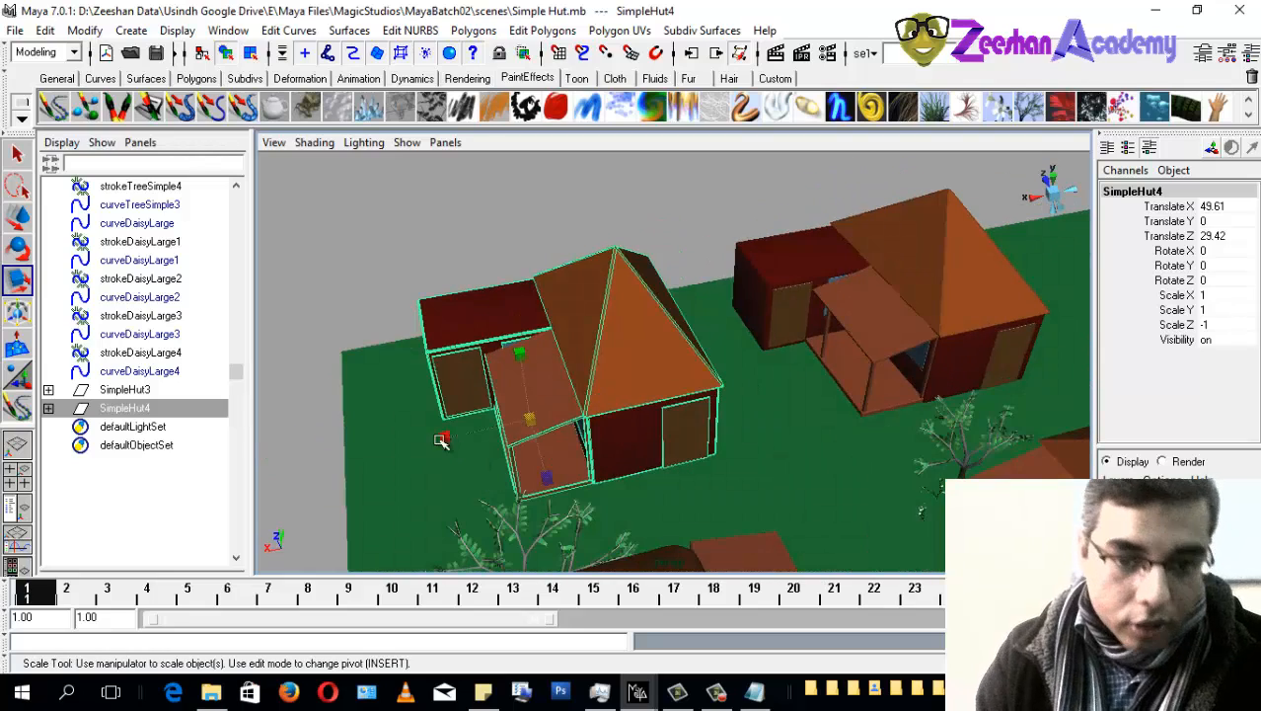
left_click(1214, 295)
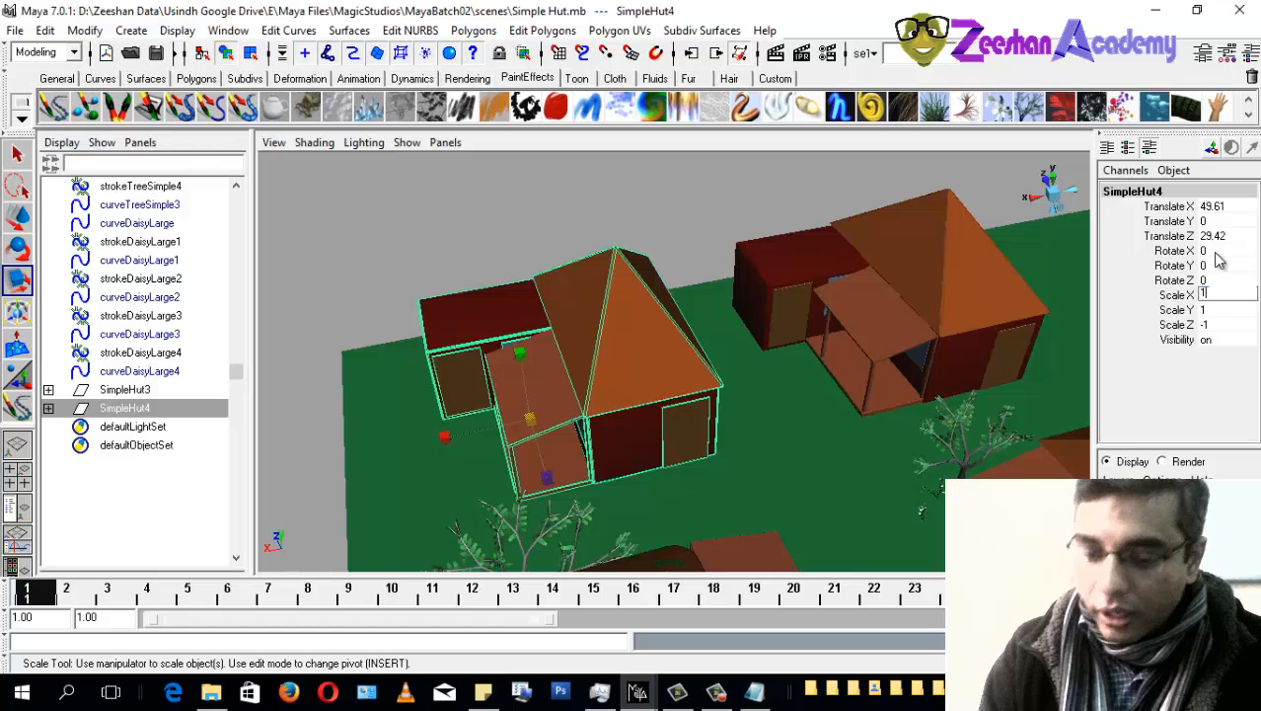
type("-1")
key("Return")
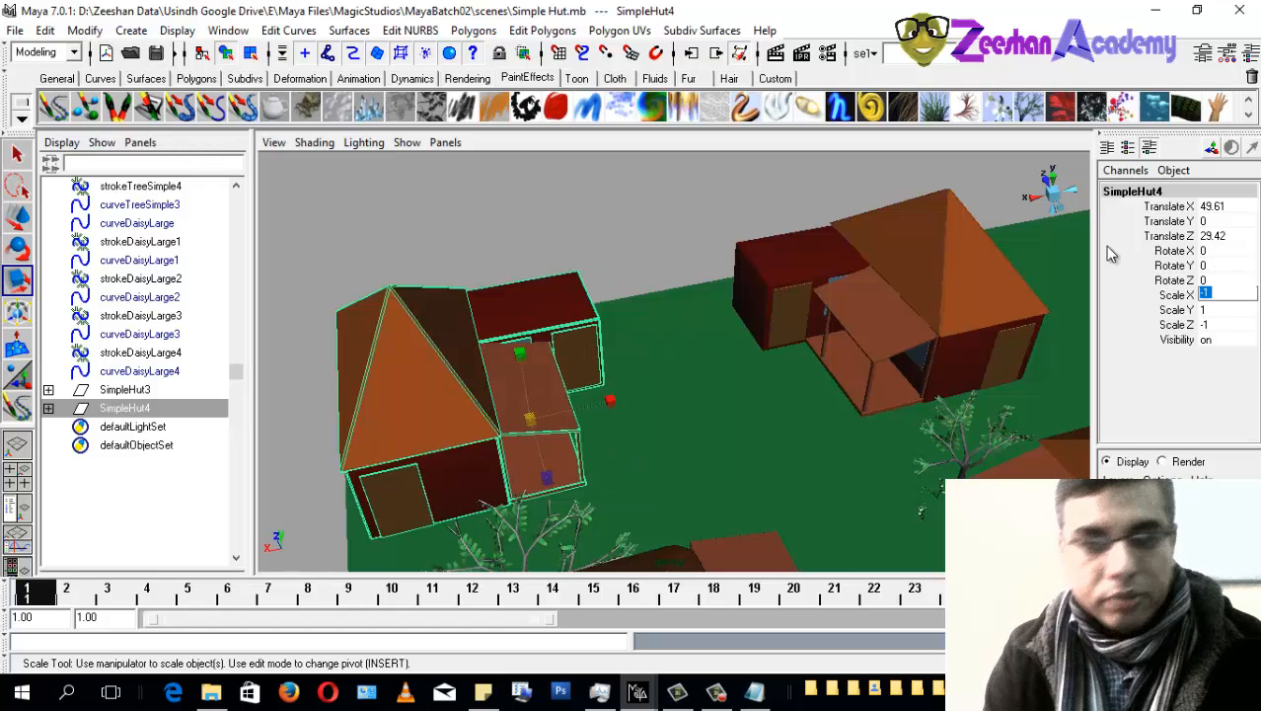
Step: Move the mirrored SimpleHut4 along X to 42.908, closer to its neighbouring hut
left_click_drag(765, 311, 713, 368, "alt")
scroll(713, 368, "down", 4)
middle_click_drag(709, 365, 691, 258, "alt")
key("w")
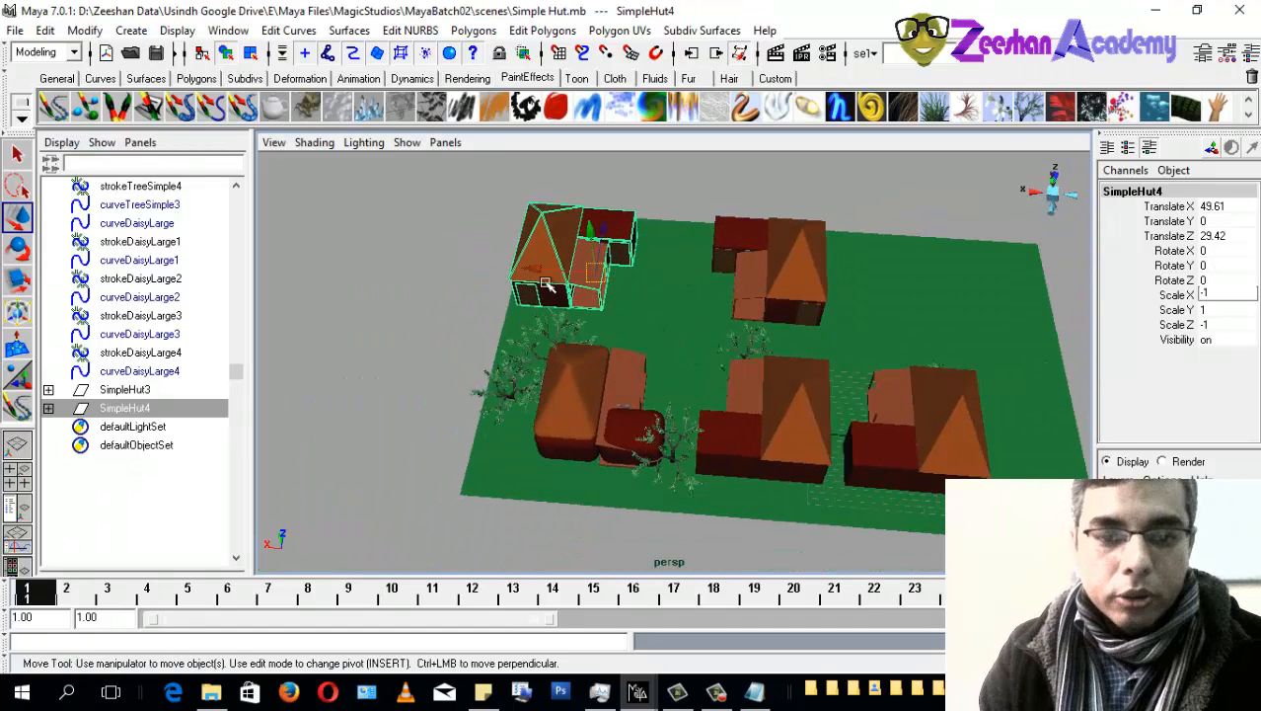
left_click_drag(548, 285, 577, 276)
left_click_drag(639, 308, 735, 294, "alt")
scroll(545, 327, "up", 5)
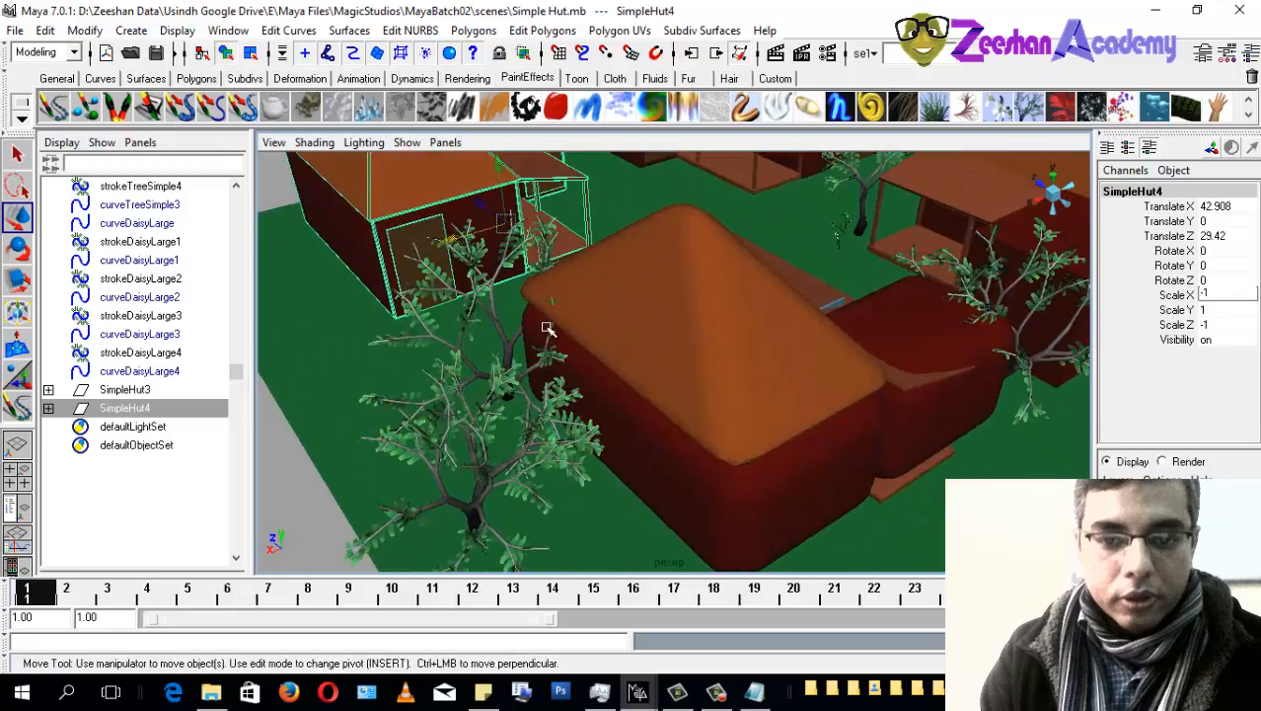
Step: Select SimpleHut3 together with SimpleHut4 and move both along Z, bringing SimpleHut3 to Translate Z 33.694
left_click_drag(546, 327, 573, 286, "alt")
middle_click_drag(571, 306, 582, 442, "alt")
left_click_drag(632, 459, 948, 432, "alt")
left_click_drag(442, 365, 647, 353, "alt")
scroll(600, 394, "up", 3)
middle_click_drag(600, 394, 685, 402, "alt")
left_click_drag(685, 403, 828, 369, "alt")
left_click(121, 390, "ctrl")
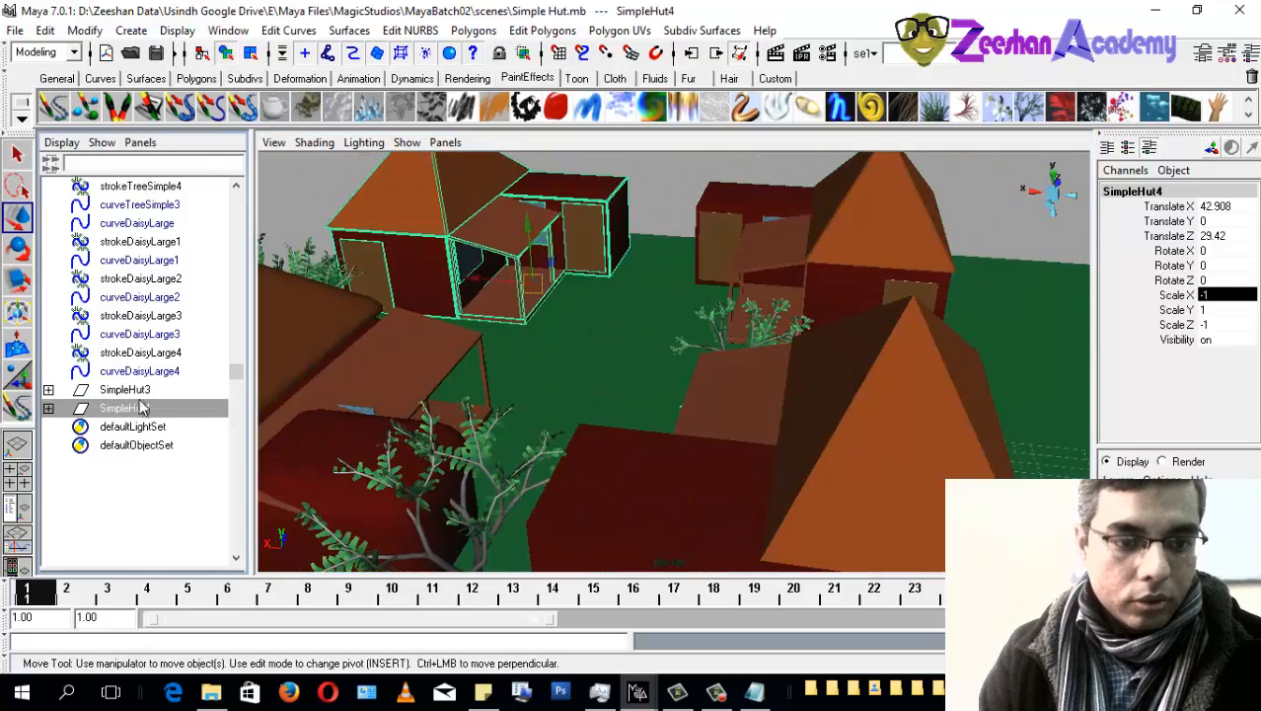
left_click_drag(707, 360, 982, 418, "alt")
left_click_drag(689, 403, 708, 358, "alt")
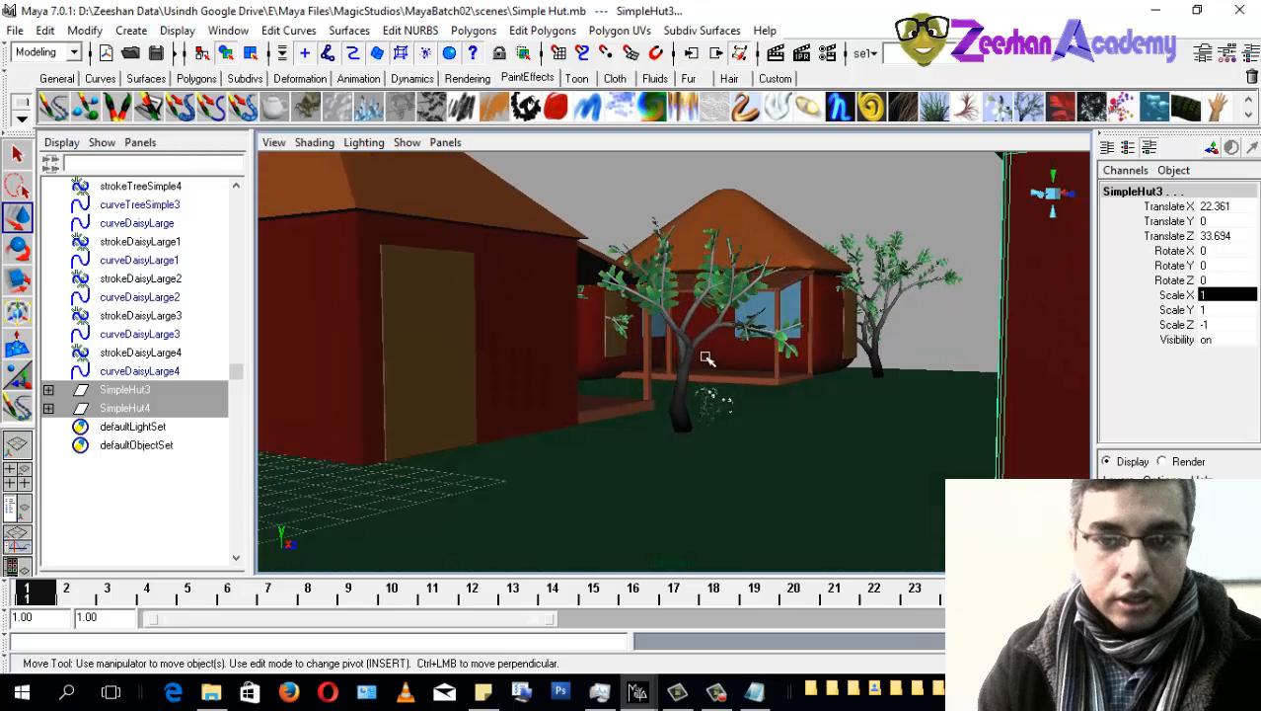
Step: Render the current frame of the courtyard between the huts, inspect the image and close the render
left_click(776, 54)
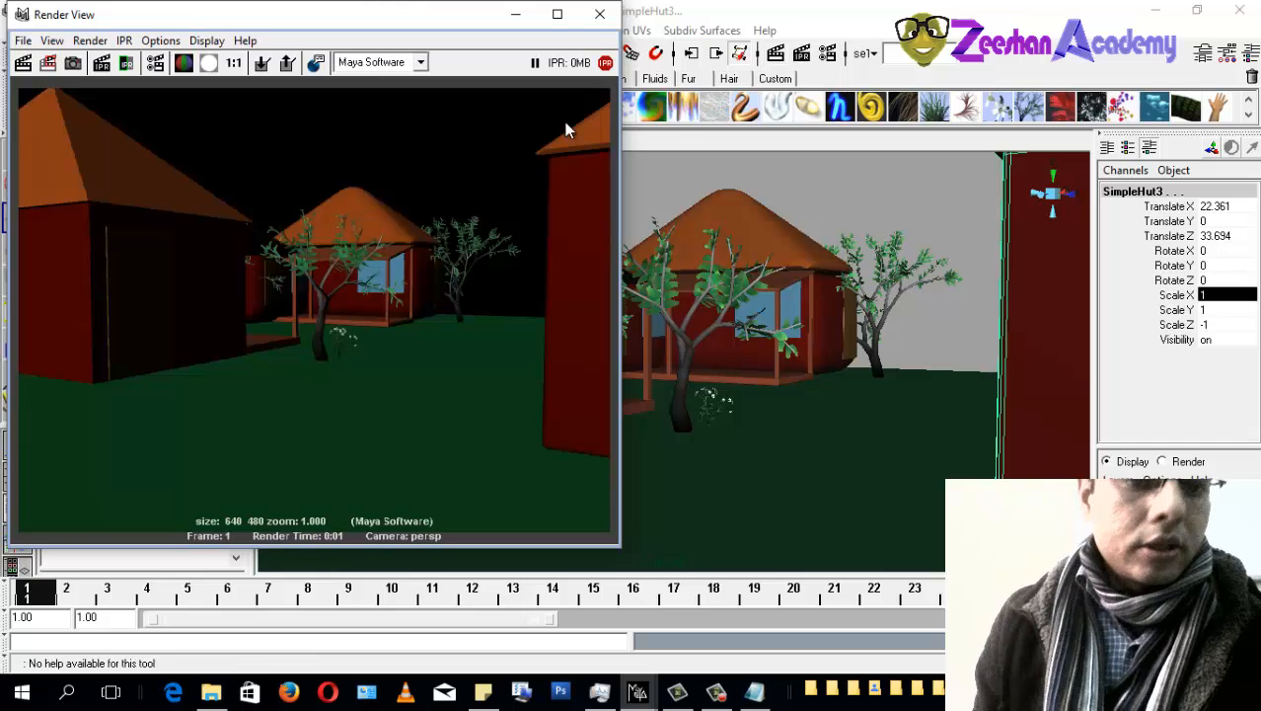
left_click_drag(282, 27, 498, 93)
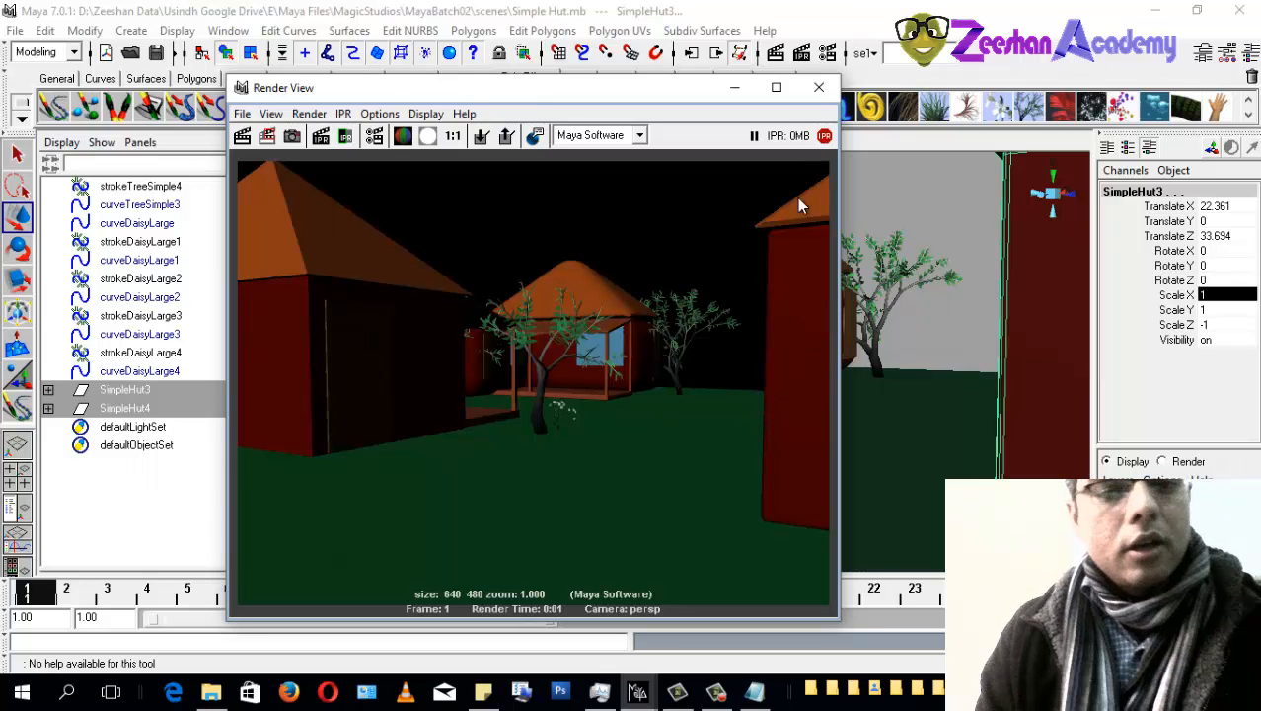
left_click(818, 88)
Step: Save the Simple Hut.mb scene and switch back to the Select tool
scroll(711, 345, "down", 3)
left_click_drag(706, 345, 718, 406, "alt")
key("ctrl+s")
key("q")
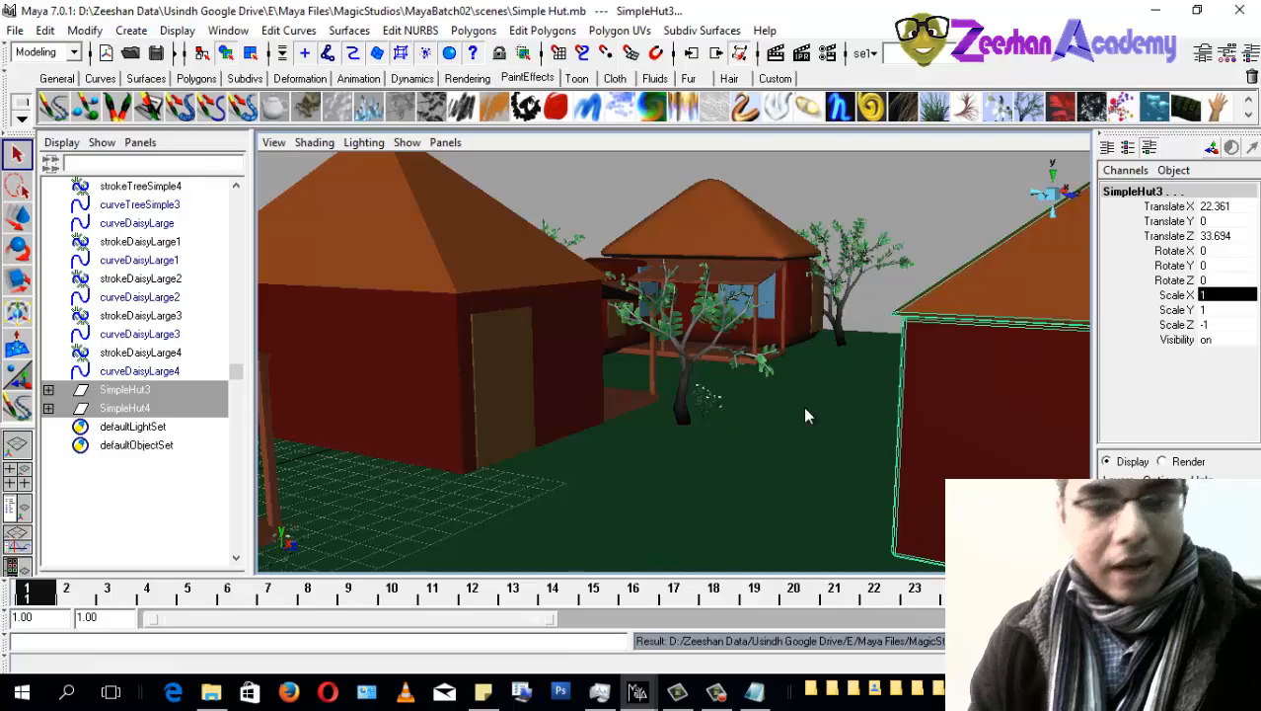
Step: Examine the sharp edges of the original SimpleHut's porch roof and side room at close range
left_click_drag(804, 408, 406, 393, "alt")
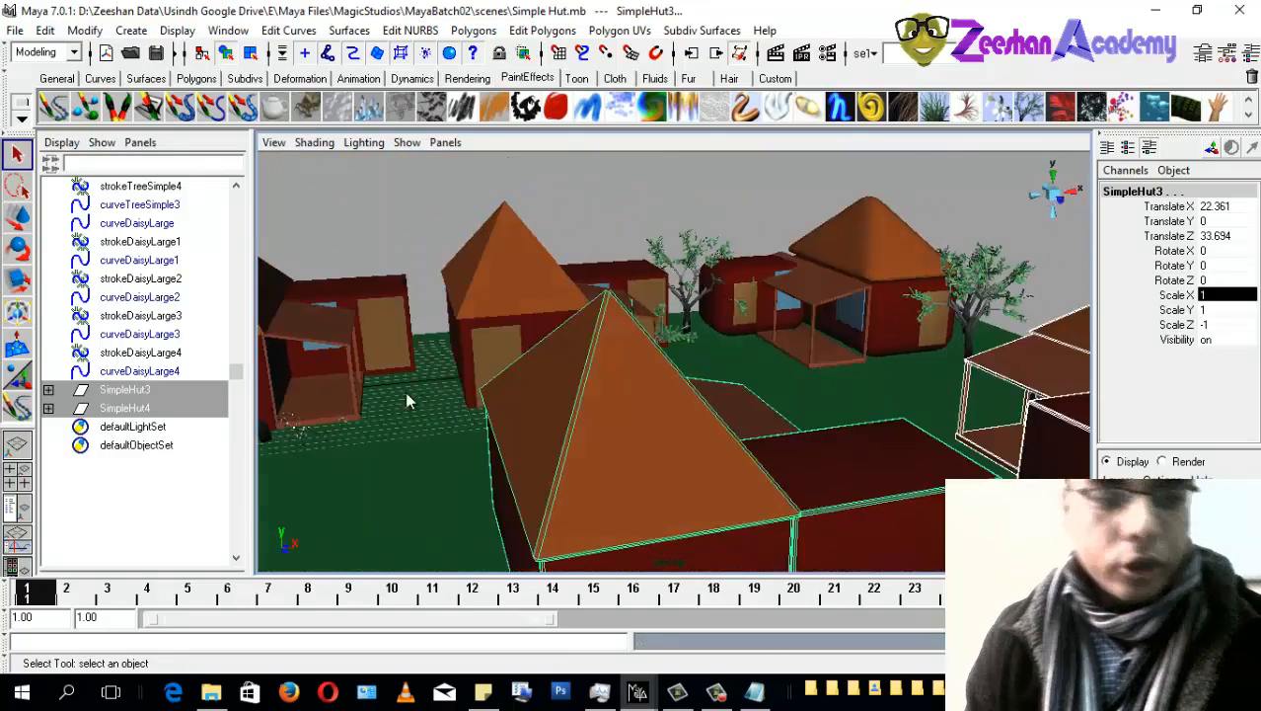
middle_click_drag(407, 395, 860, 404, "alt")
right_click_drag(750, 395, 836, 377, "alt")
left_click(836, 377)
left_click_drag(836, 377, 760, 398, "alt")
right_click_drag(760, 399, 758, 406, "alt")
left_click(872, 416)
left_click(926, 289)
middle_click_drag(930, 284, 797, 293, "alt")
left_click_drag(797, 293, 756, 298, "alt")
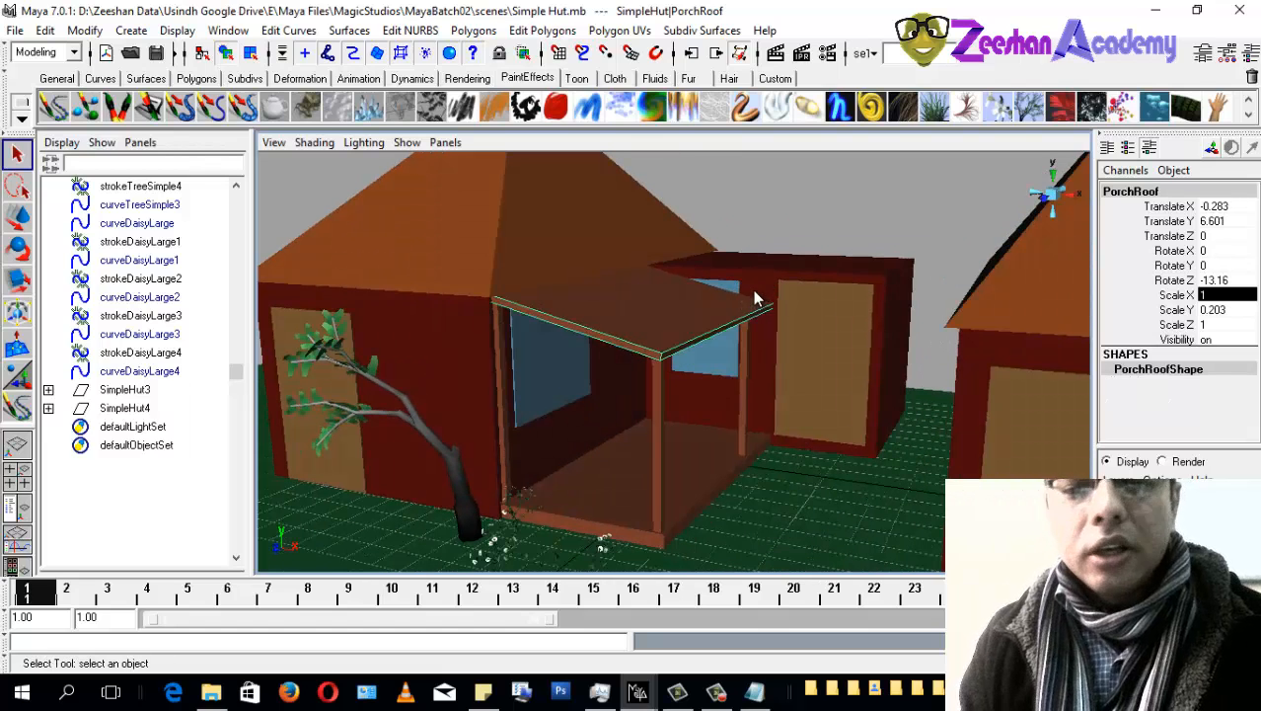
left_click(759, 289)
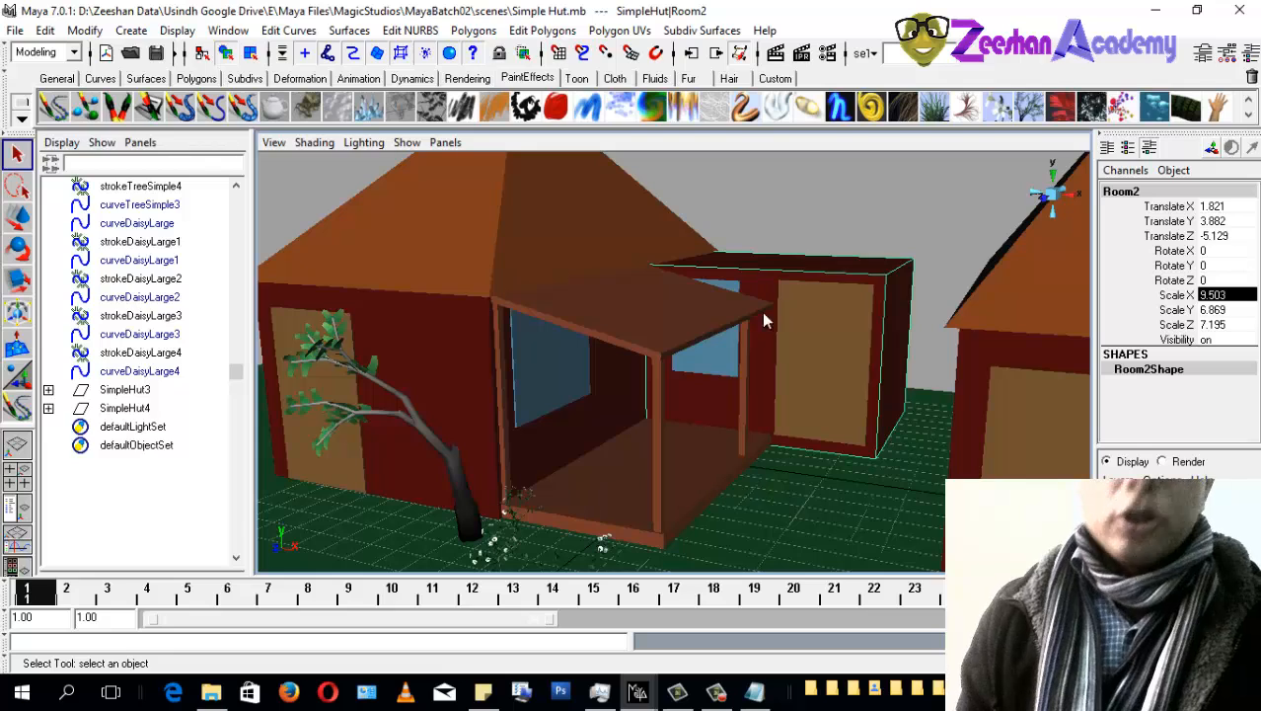
middle_click_drag(682, 356, 582, 345, "alt")
mouse_move(583, 346)
left_mouse_down("alt")
mouse_move(636, 361)
mouse_move(566, 353)
left_mouse_up("alt")
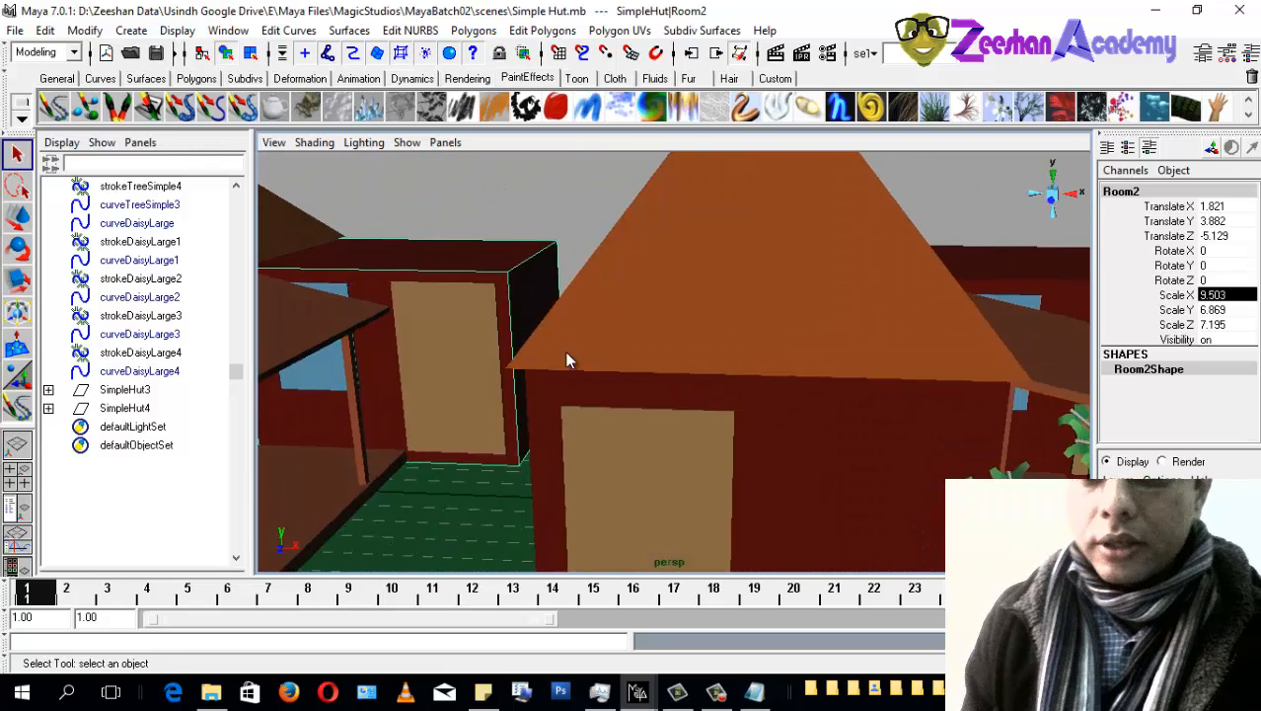
middle_click_drag(566, 353, 586, 368, "alt")
left_click_drag(537, 376, 490, 313, "alt")
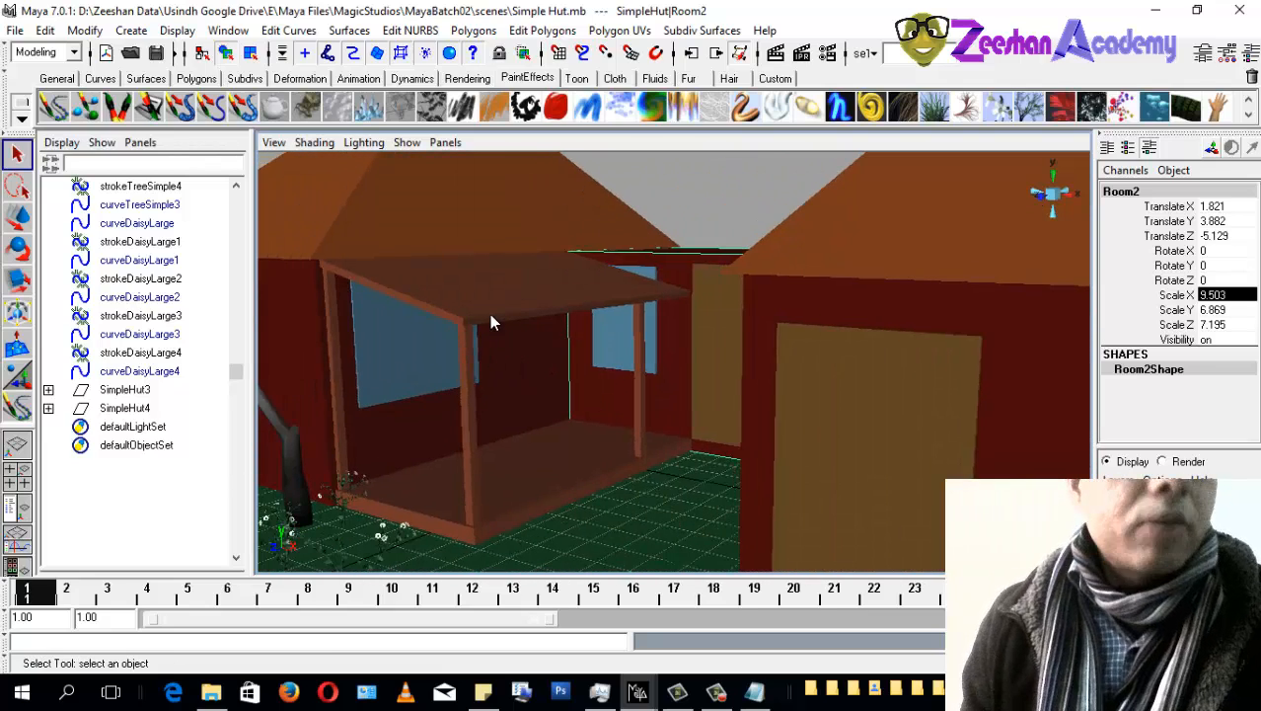
left_click(476, 323)
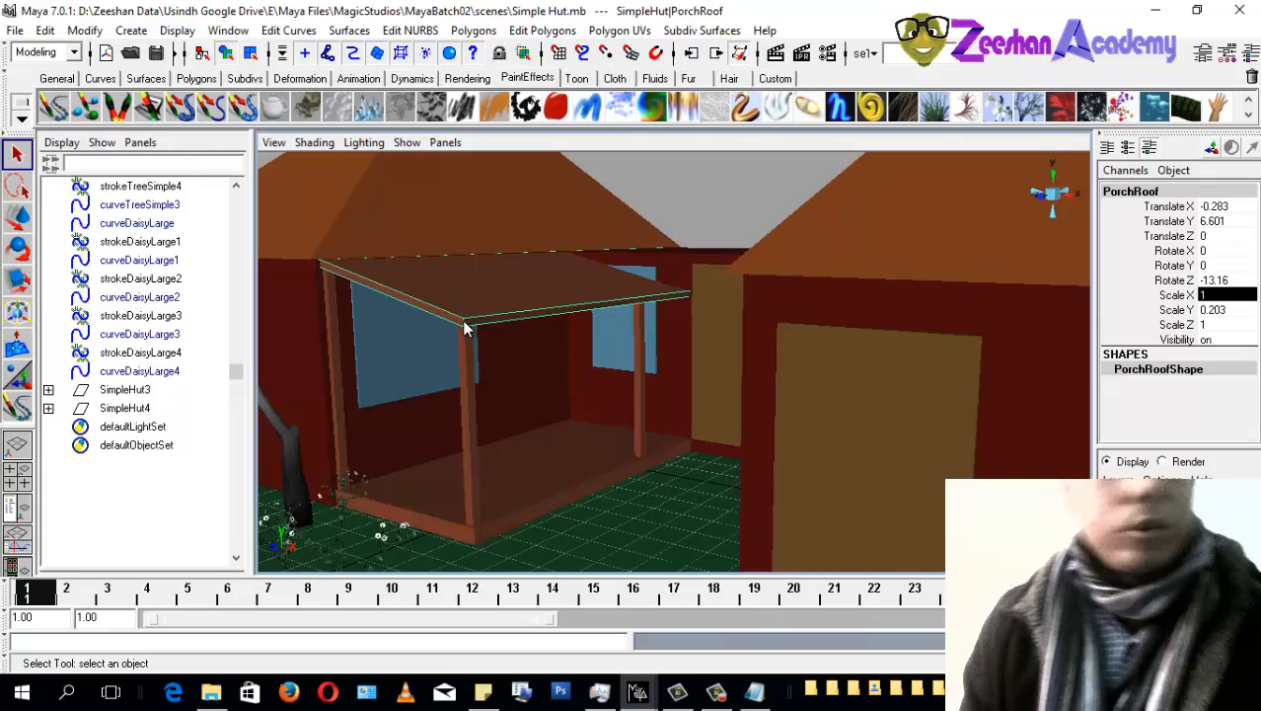
Step: Examine the rounded SimpleHut2 with its bevelled roof, walls and porch from several angles
middle_click_drag(532, 437, 330, 364, "alt")
scroll(743, 371, "down", 3)
middle_click_drag(743, 371, 511, 379, "alt")
left_click_drag(512, 379, 636, 369, "alt")
left_click(512, 330)
middle_click_drag(637, 369, 415, 330, "alt")
scroll(597, 406, "up", 2)
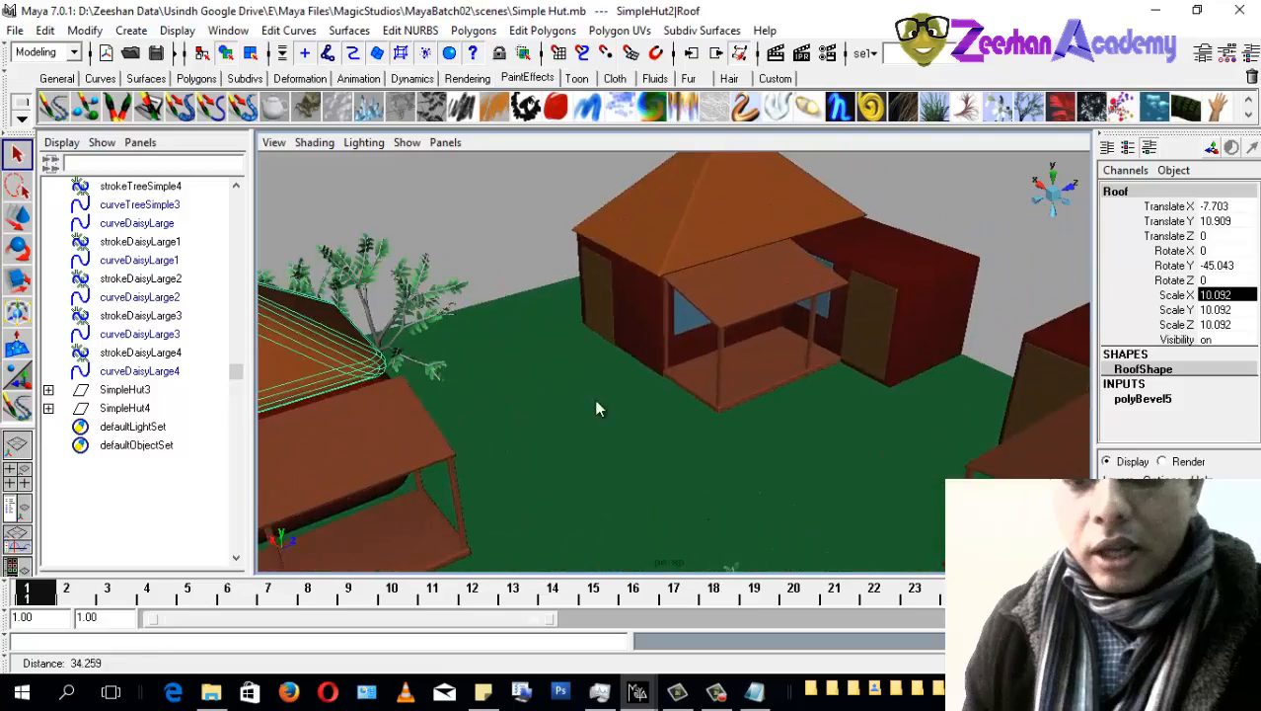
left_click_drag(597, 405, 529, 354, "alt")
middle_click_drag(529, 354, 684, 359, "alt")
scroll(691, 360, "up", 3)
left_click_drag(755, 365, 713, 352, "alt")
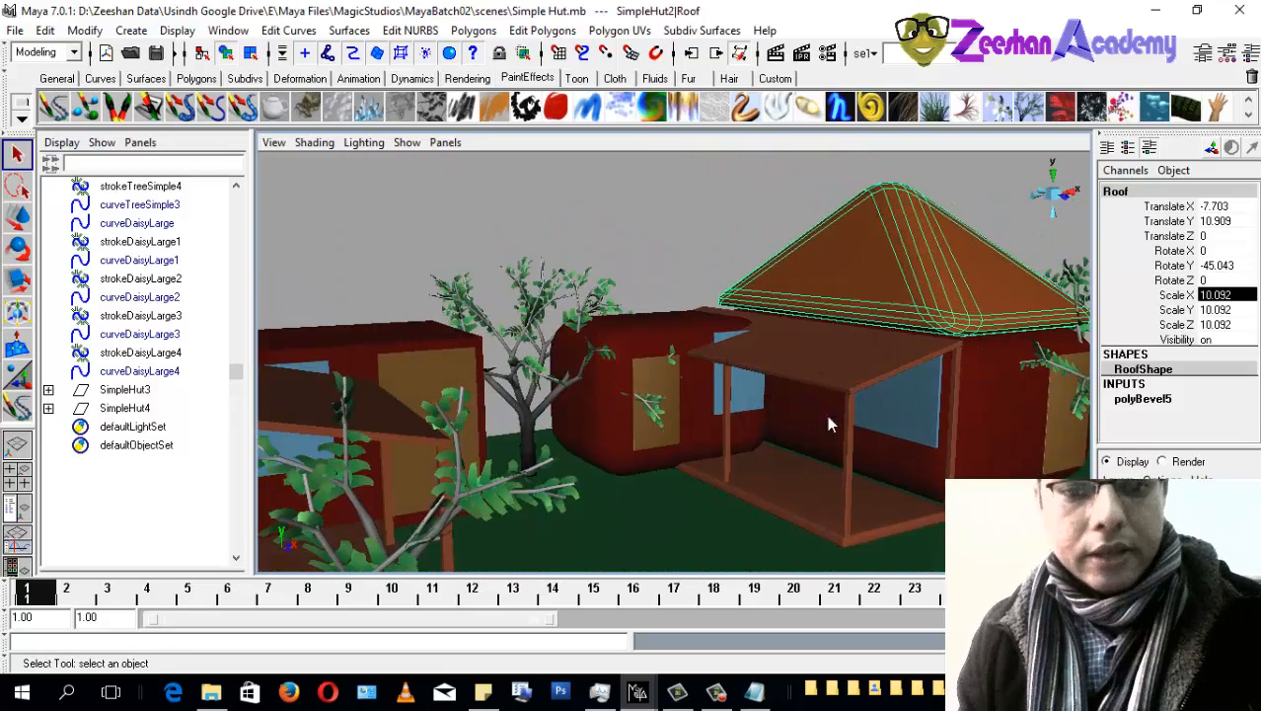
middle_click_drag(828, 415, 531, 293, "alt")
scroll(856, 278, "up", 1)
middle_click_drag(429, 498, 450, 425, "alt")
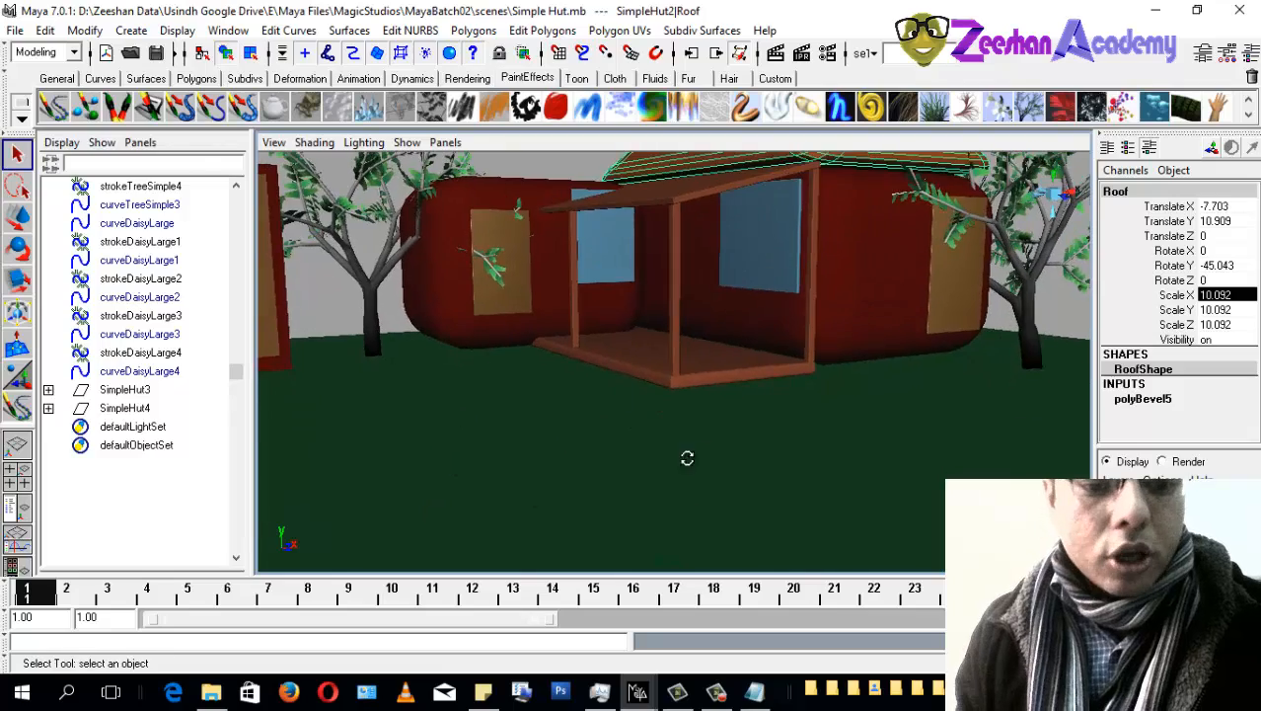
Step: Examine the bevelled walls and porch of SimpleHut3 up close, ending with nothing selected
left_click_drag(687, 456, 479, 473, "alt")
scroll(502, 366, "down", 3)
middle_click_drag(501, 366, 679, 364, "alt")
left_click(680, 296)
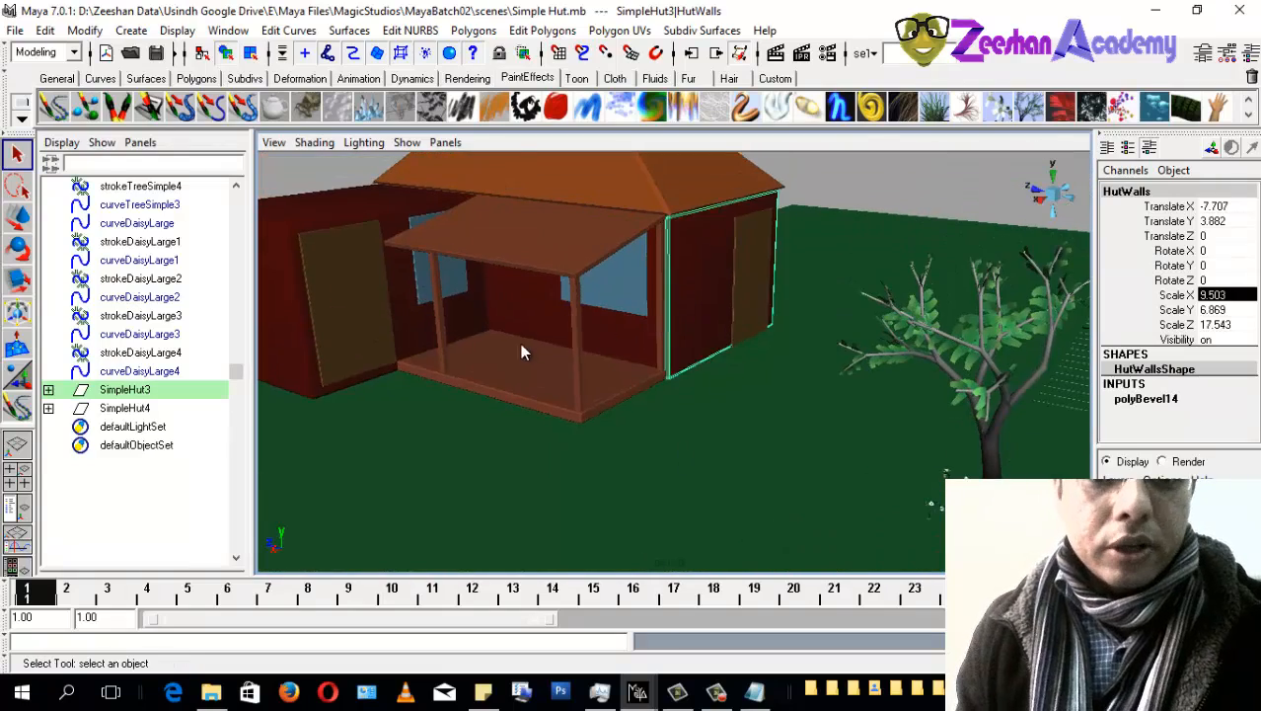
middle_click_drag(521, 349, 732, 400, "alt")
right_click_drag(732, 400, 845, 476, "alt")
left_click_drag(844, 476, 859, 435, "alt")
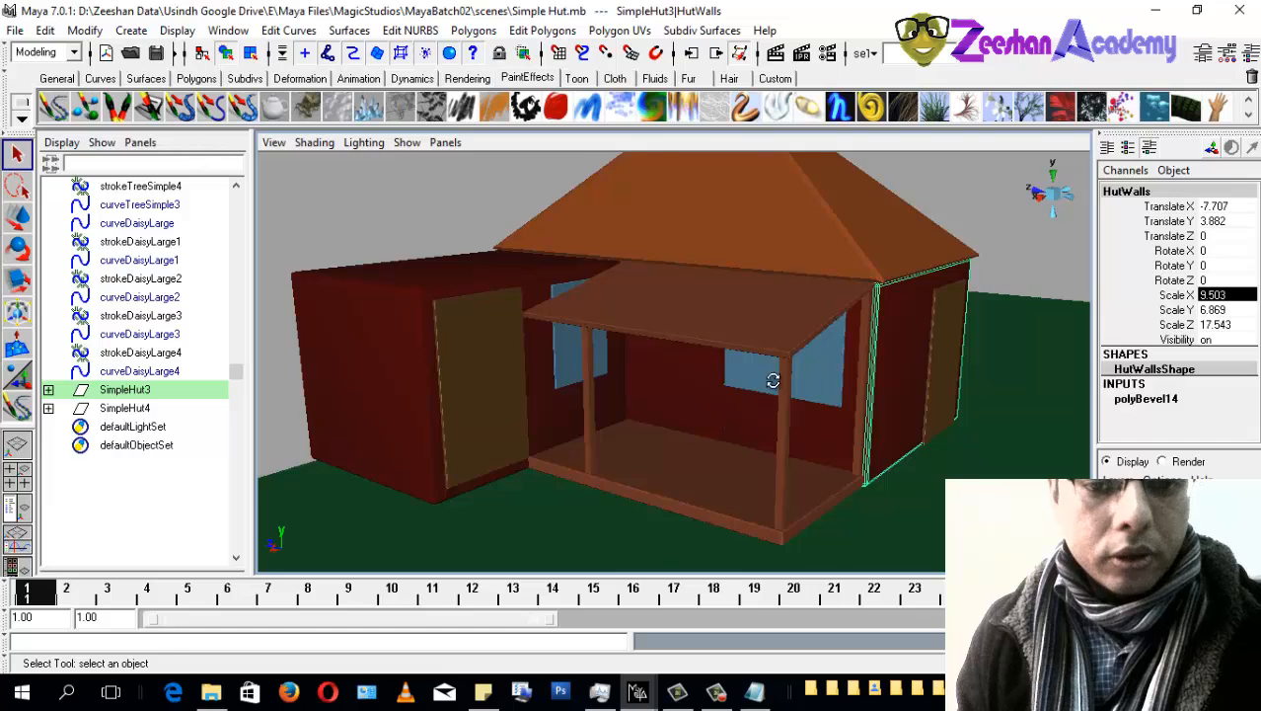
left_click_drag(773, 380, 732, 258, "alt")
middle_click_drag(733, 229, 770, 230, "alt")
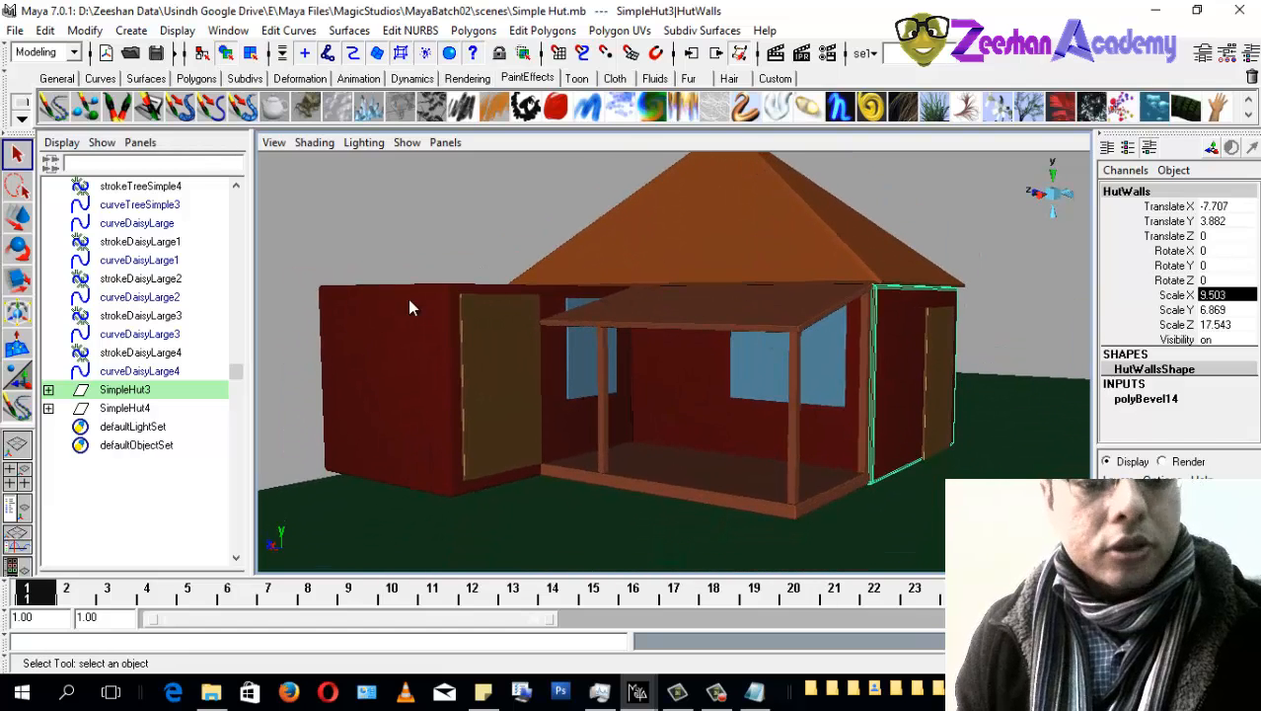
left_click(446, 217)
left_click_drag(774, 380, 839, 331, "alt")
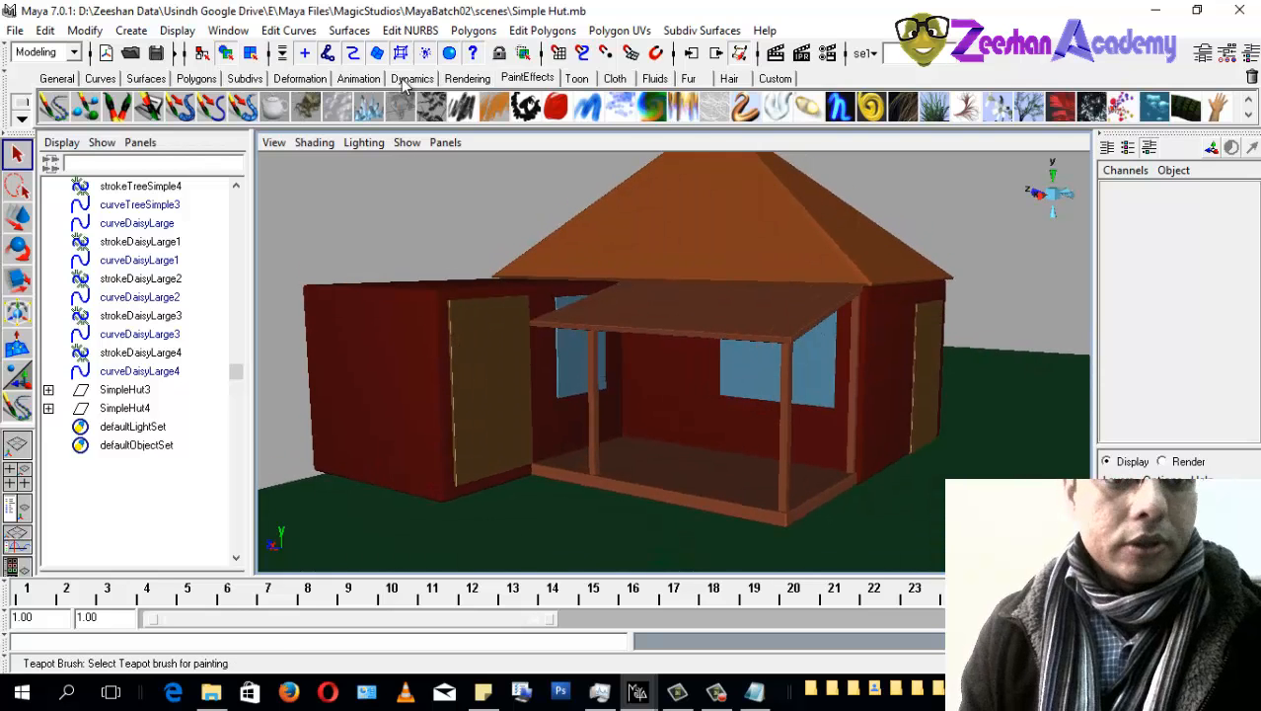
Step: Create an ambient light and move it above the huts to X 35.88, Y 27.327, Z 19.802
left_click(467, 78)
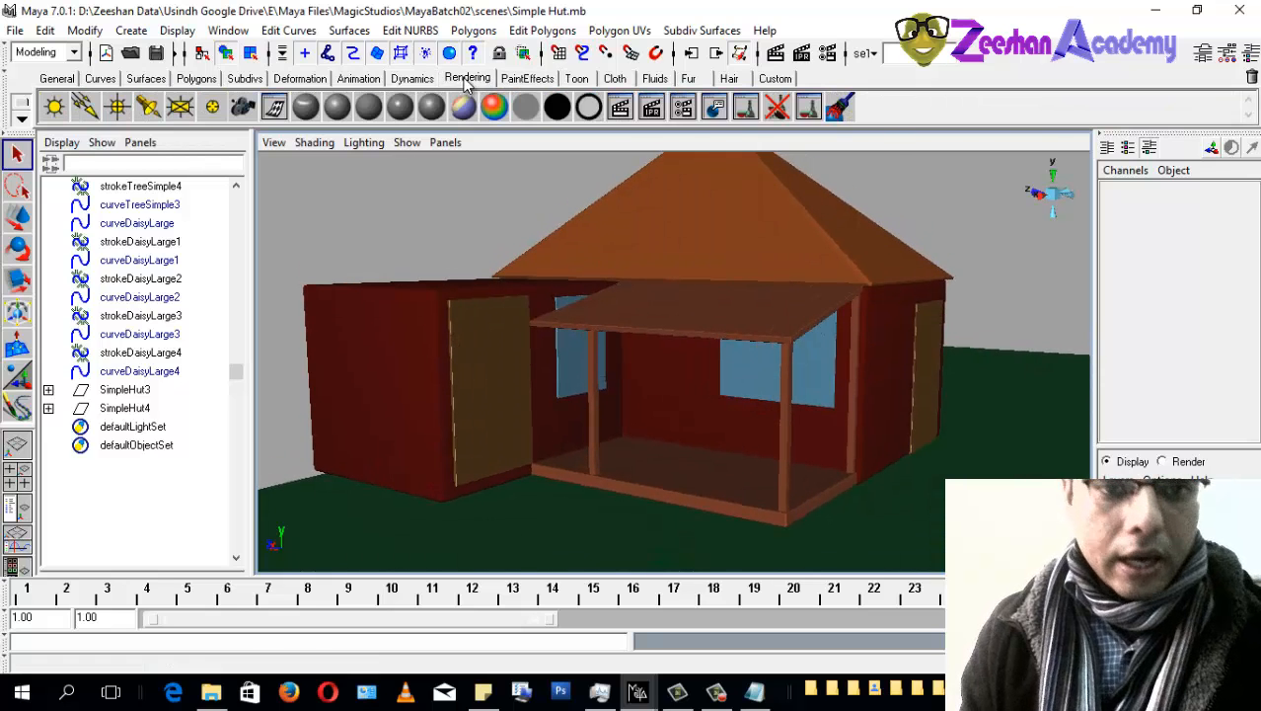
left_click(54, 107)
left_click_drag(693, 333, 681, 503, "alt")
key("w")
left_click_drag(879, 205, 893, 61)
scroll(783, 270, "down", 4)
left_click_drag(783, 270, 1017, 168, "alt")
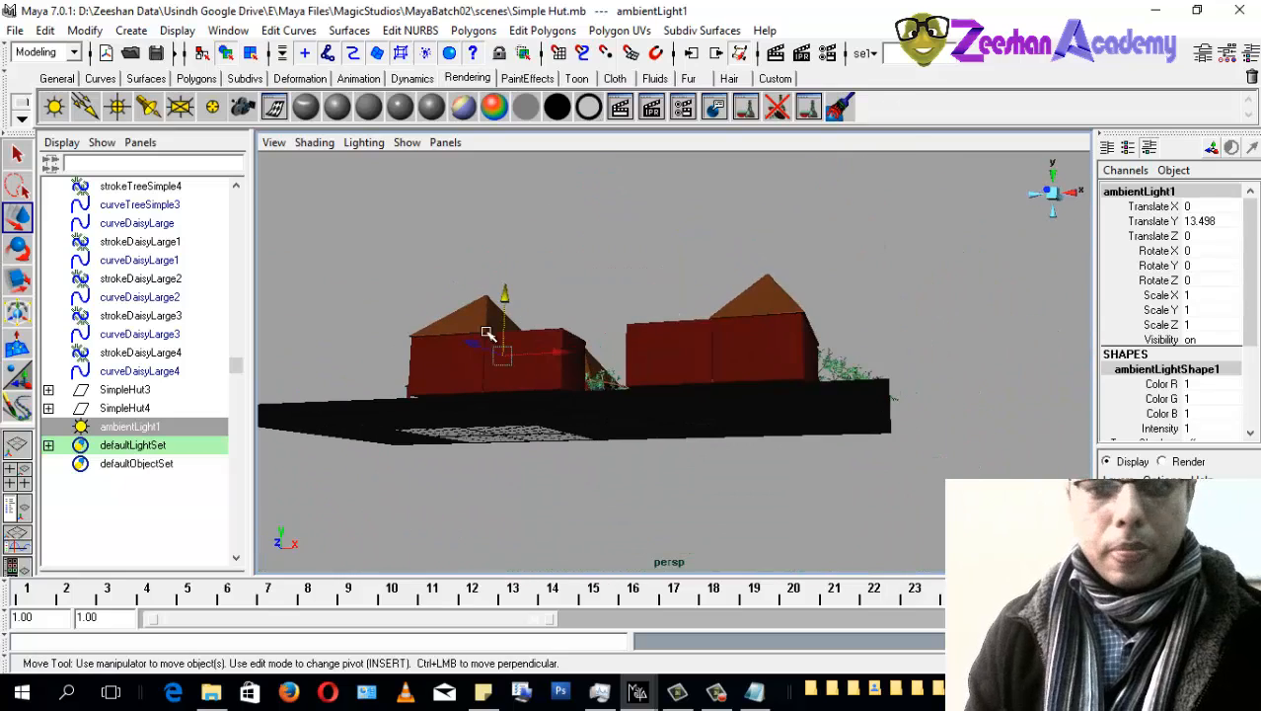
left_click_drag(486, 331, 493, 425, "alt")
left_click_drag(503, 219, 501, 138)
left_click_drag(561, 197, 643, 267)
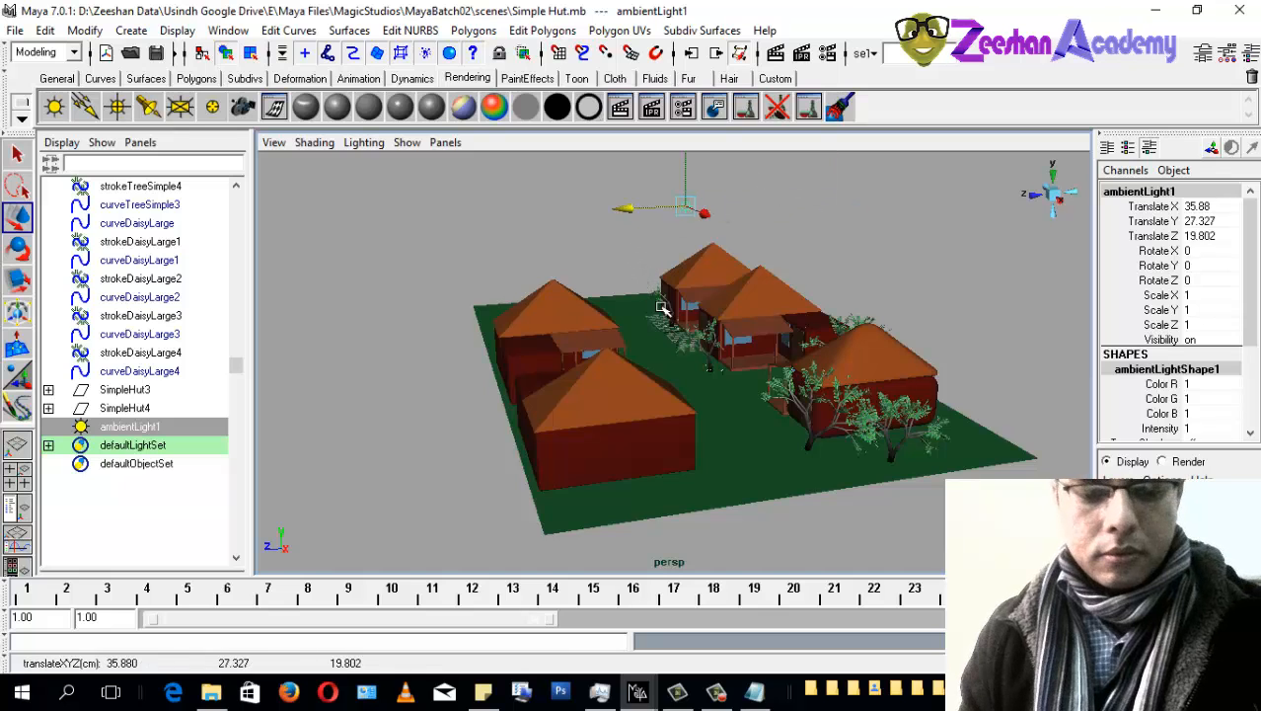
Step: Preview the huts with scene lighting, delete the ambient light and return to textured shading
key("7")
left_click_drag(625, 360, 562, 297, "alt")
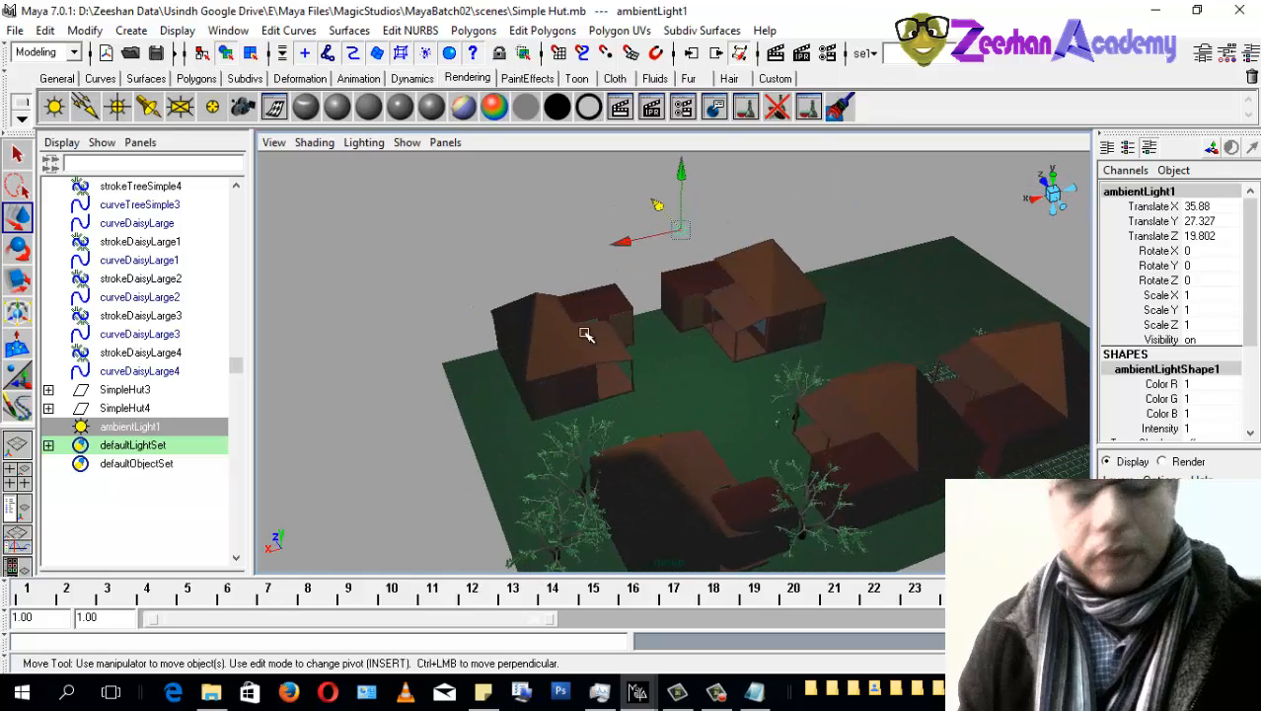
key("Delete")
key("6")
Step: Save the Simple Hut.mb scene with SimpleHut3's porch in close view
mouse_move(558, 393)
left_mouse_down("alt")
mouse_move(738, 355)
mouse_move(750, 311)
left_mouse_up("alt")
mouse_move(750, 310)
right_mouse_down("alt")
mouse_move(954, 388)
mouse_move(439, 440)
mouse_move(803, 389)
right_mouse_up("alt")
middle_click_drag(802, 389, 702, 425, "alt")
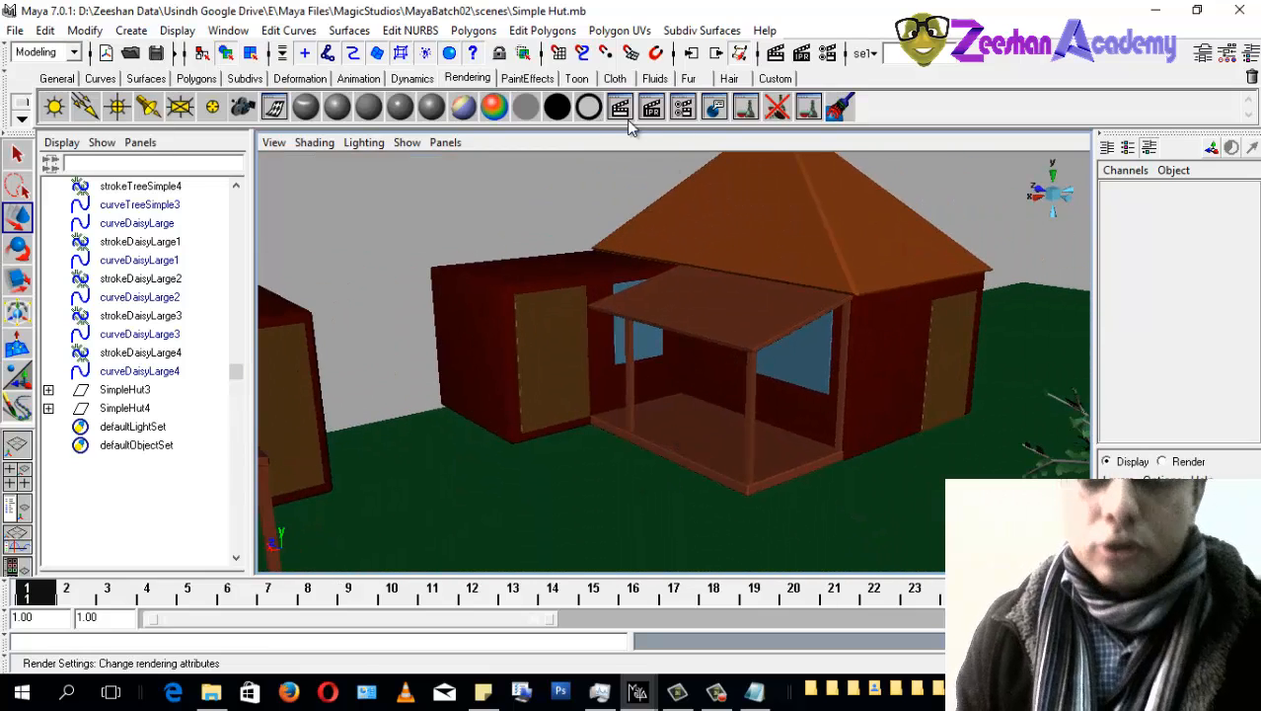
left_click_drag(654, 336, 756, 339, "alt")
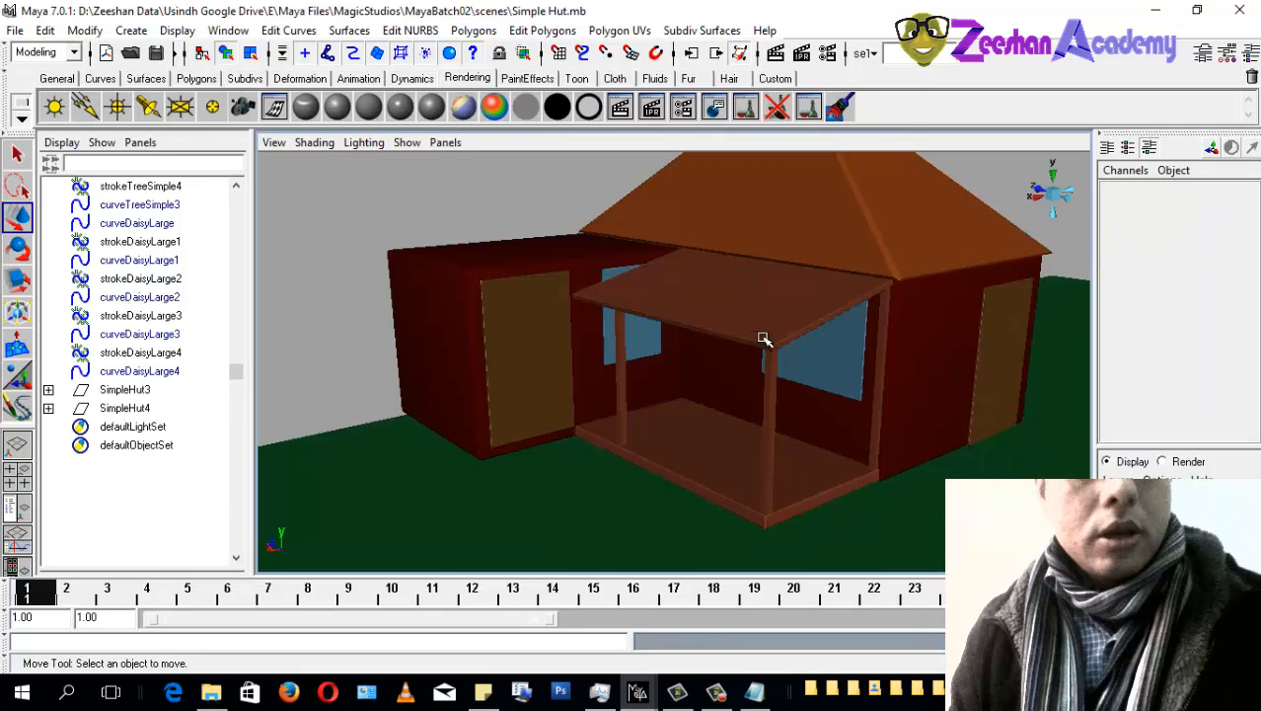
left_click_drag(725, 336, 787, 363, "alt")
key("ctrl+s")
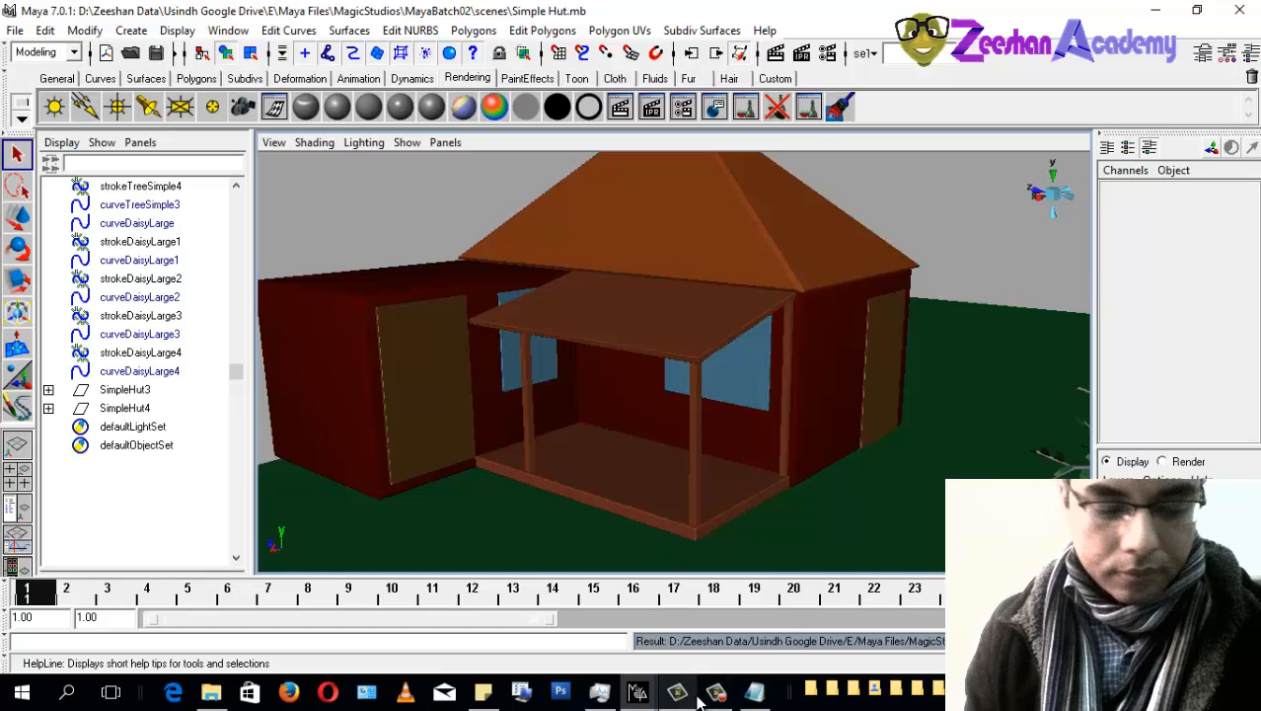
mouse_move(716, 691)
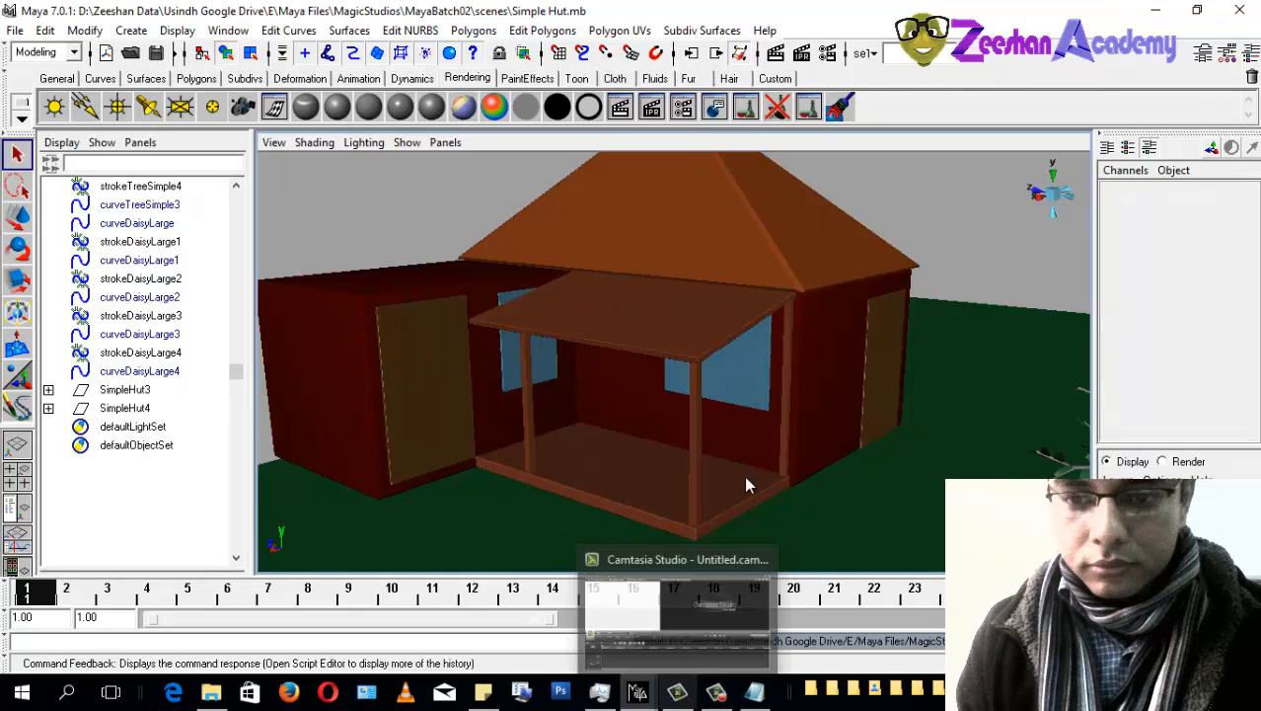